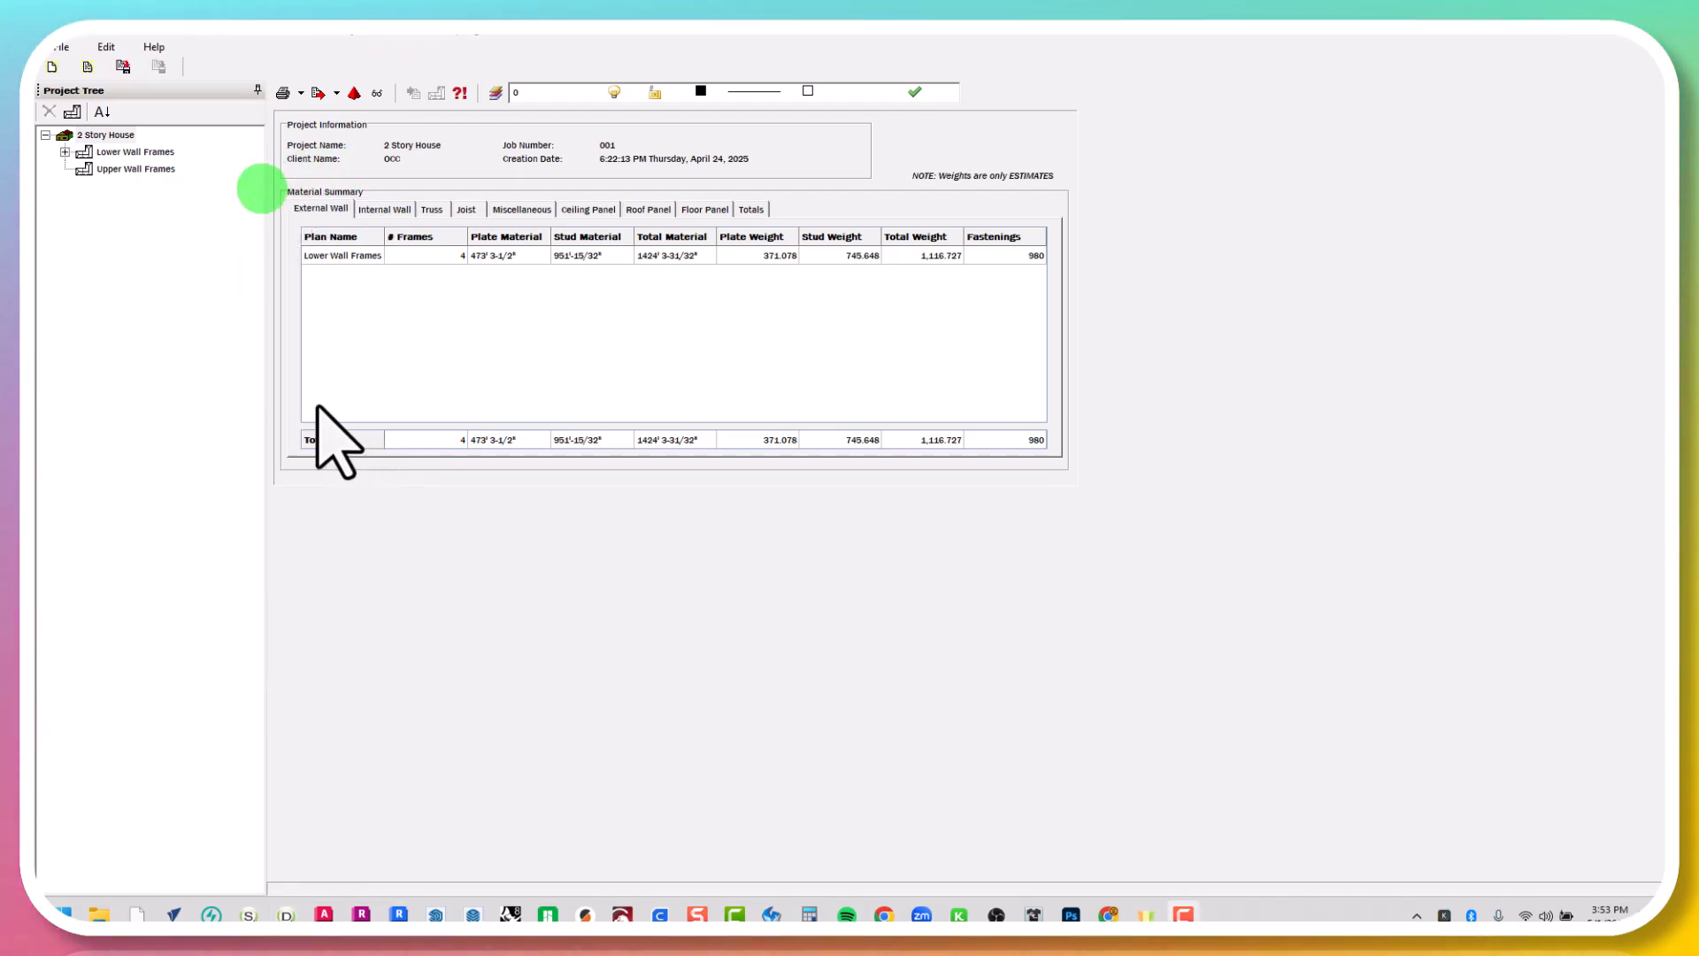
# Review the Upper Wall Frames and Lower Wall Frames plans of the 2 Story House project and expand the lower frames list
pyautogui.click(180, 143)
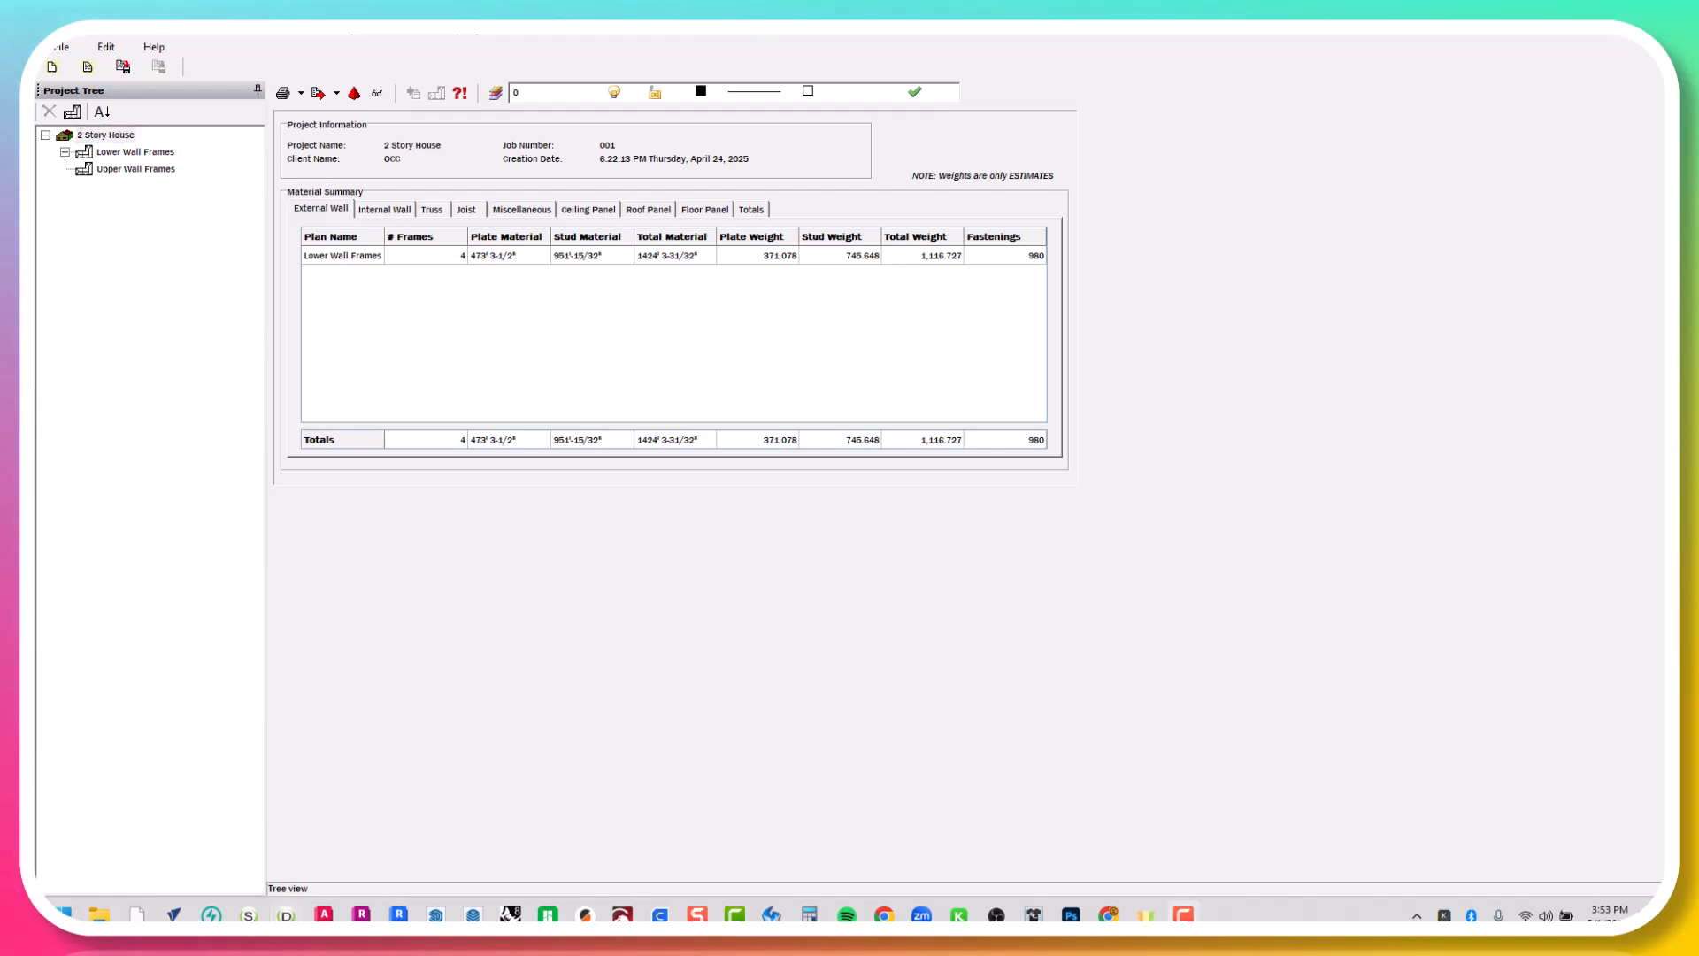
pyautogui.click(121, 136)
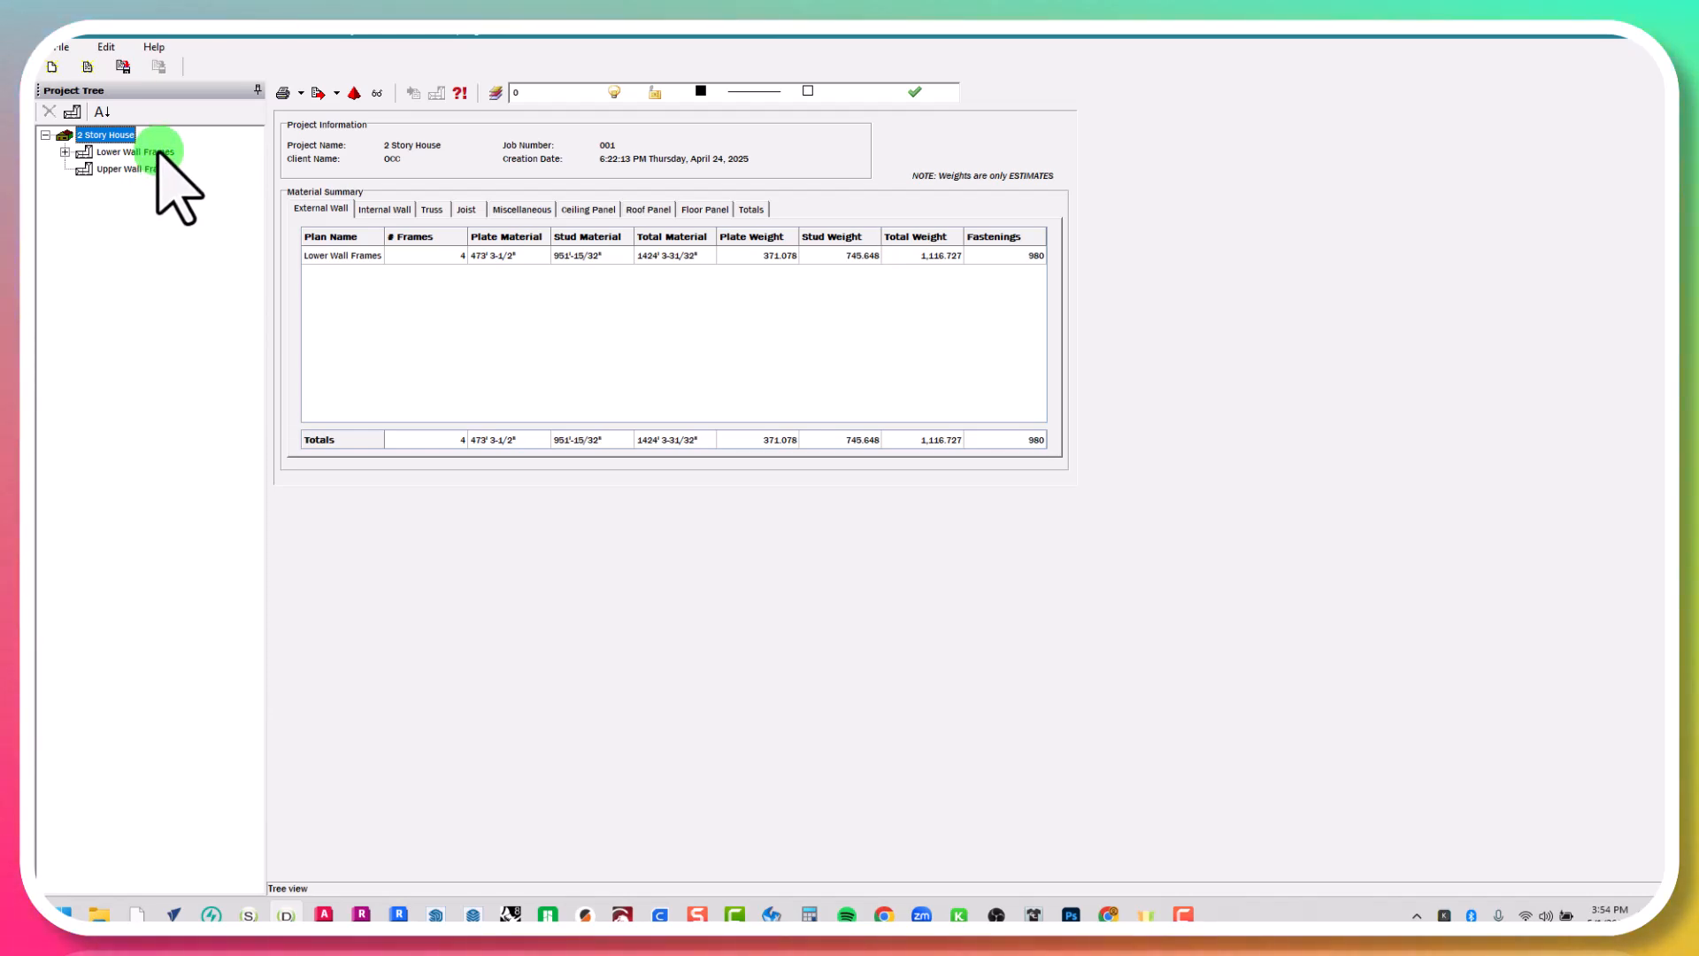
pyautogui.doubleClick(158, 152)
pyautogui.doubleClick(146, 169)
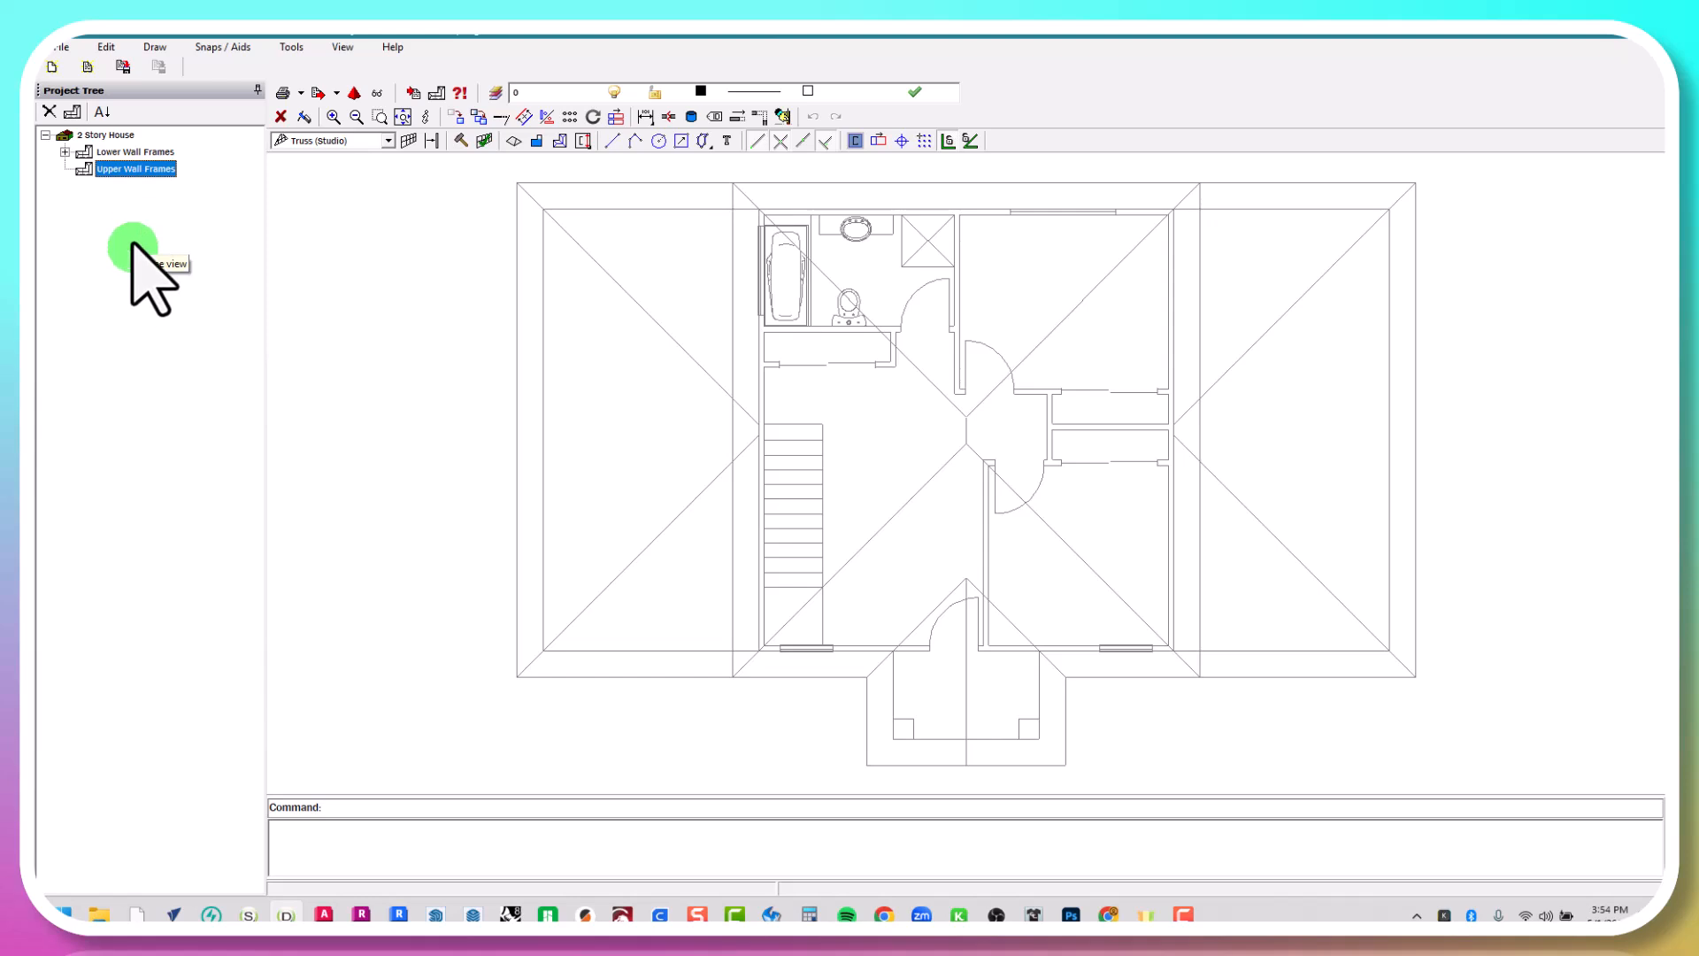
pyautogui.doubleClick(132, 152)
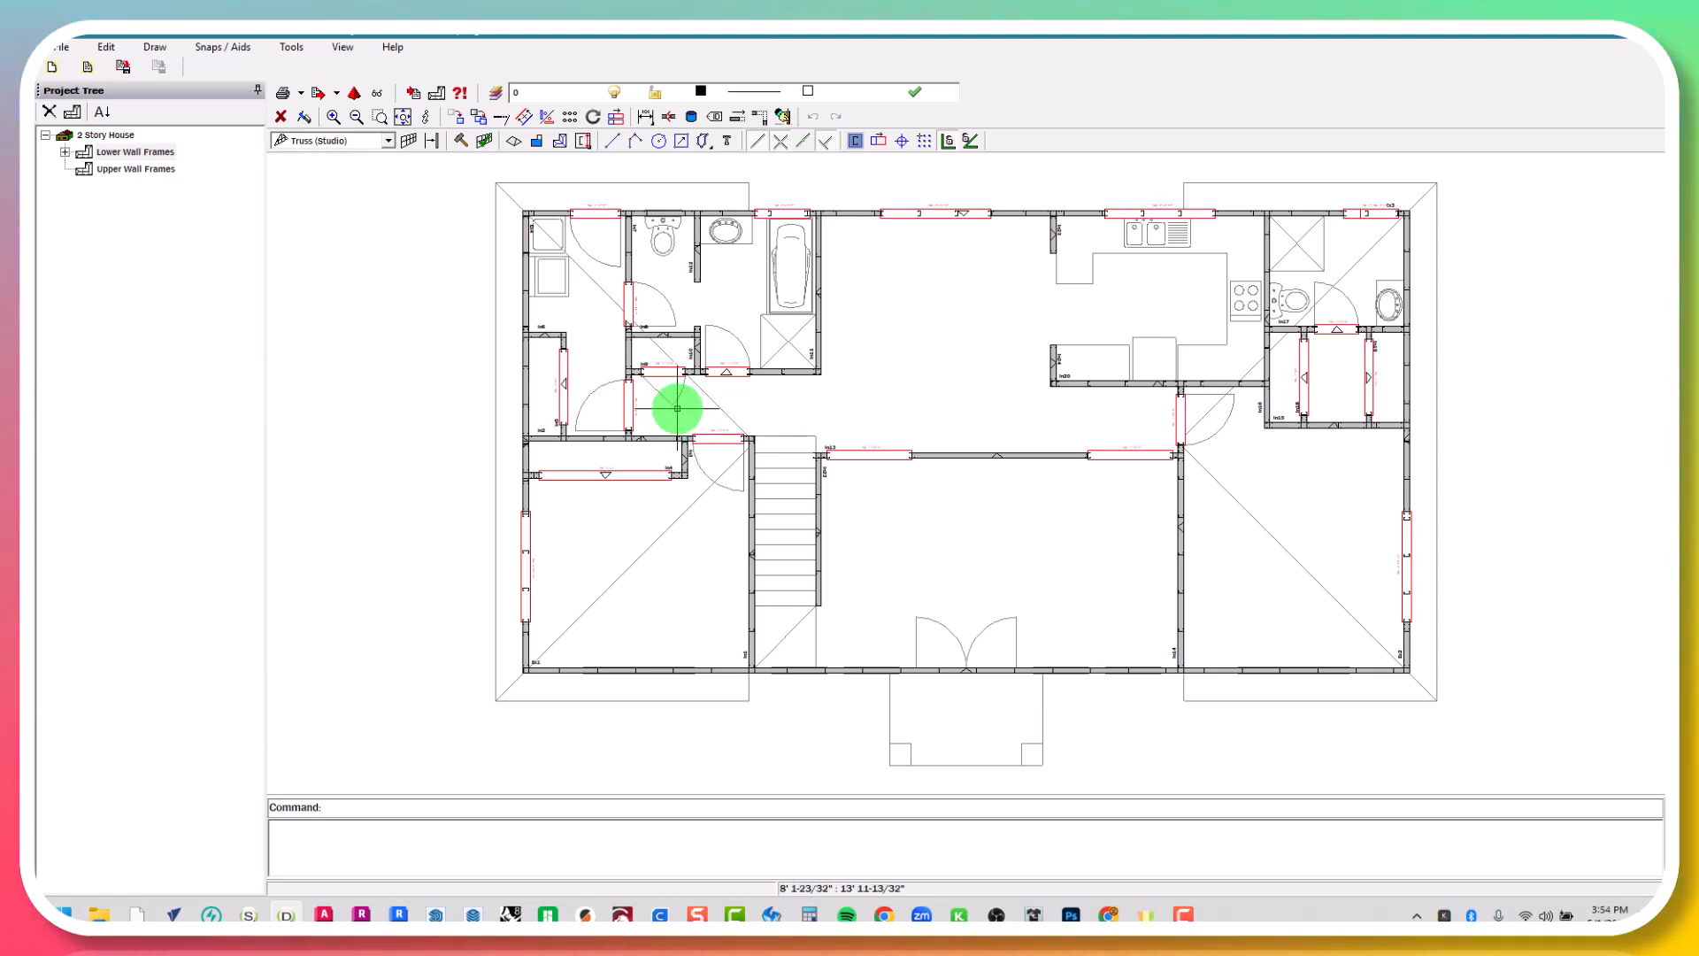
pyautogui.click(64, 152)
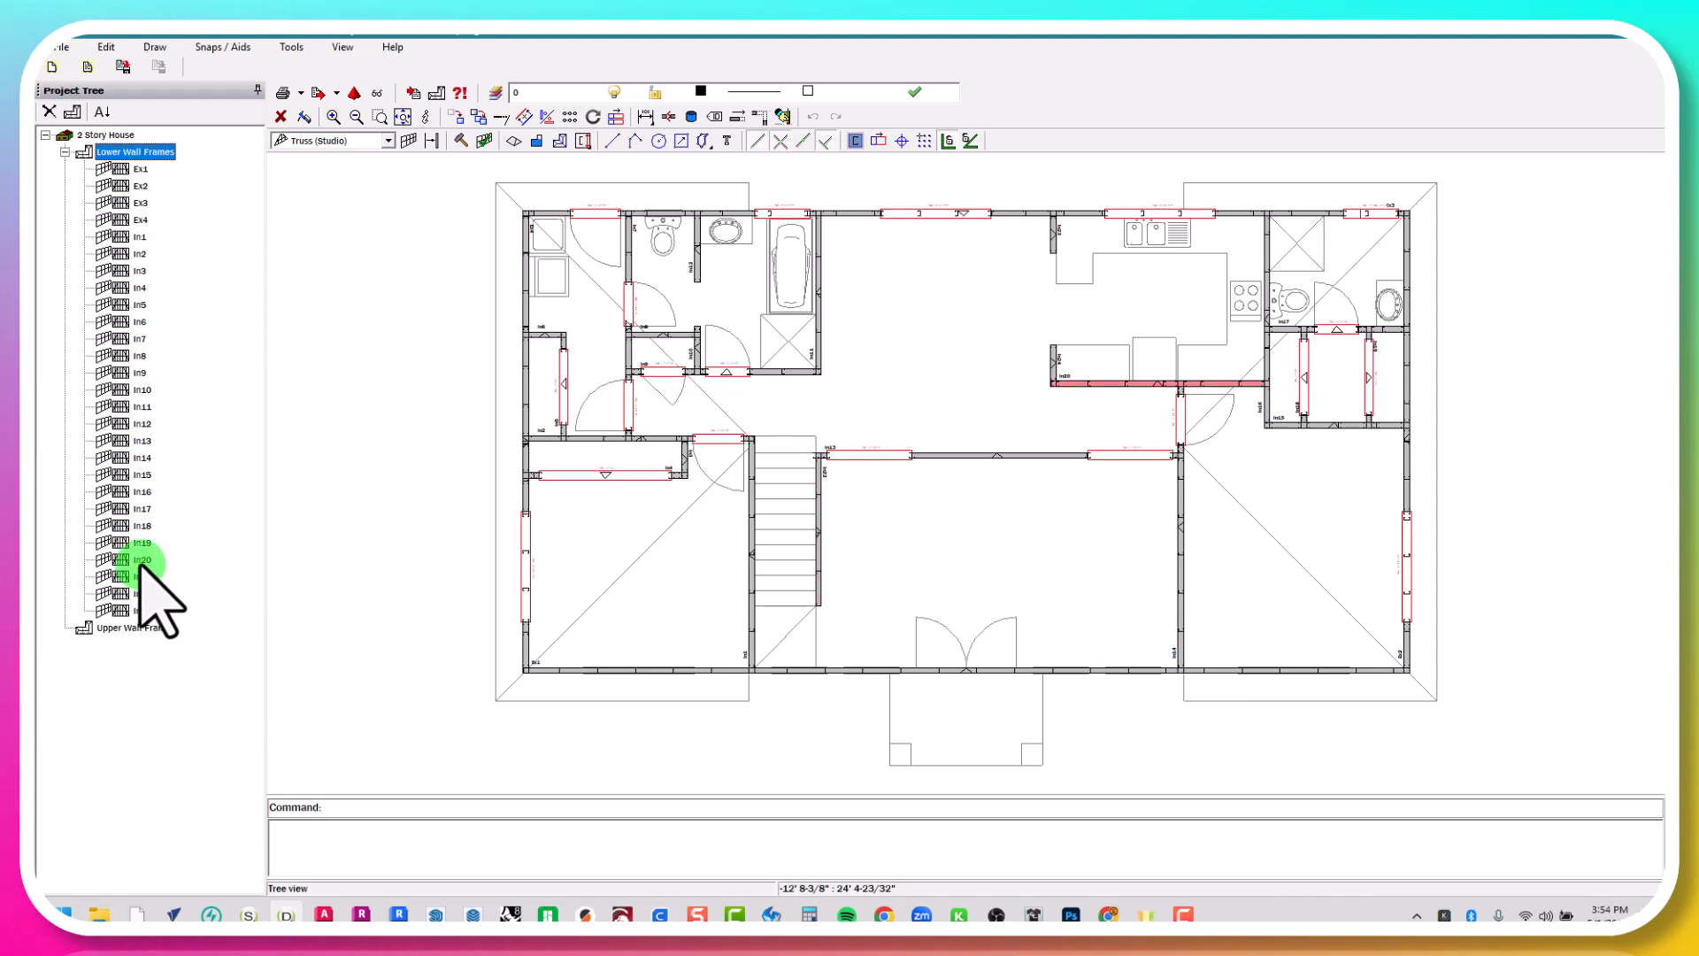
# Add a new plan to the project, named Lower Roof Trusses, with its elevation set to 8'
pyautogui.click(77, 110)
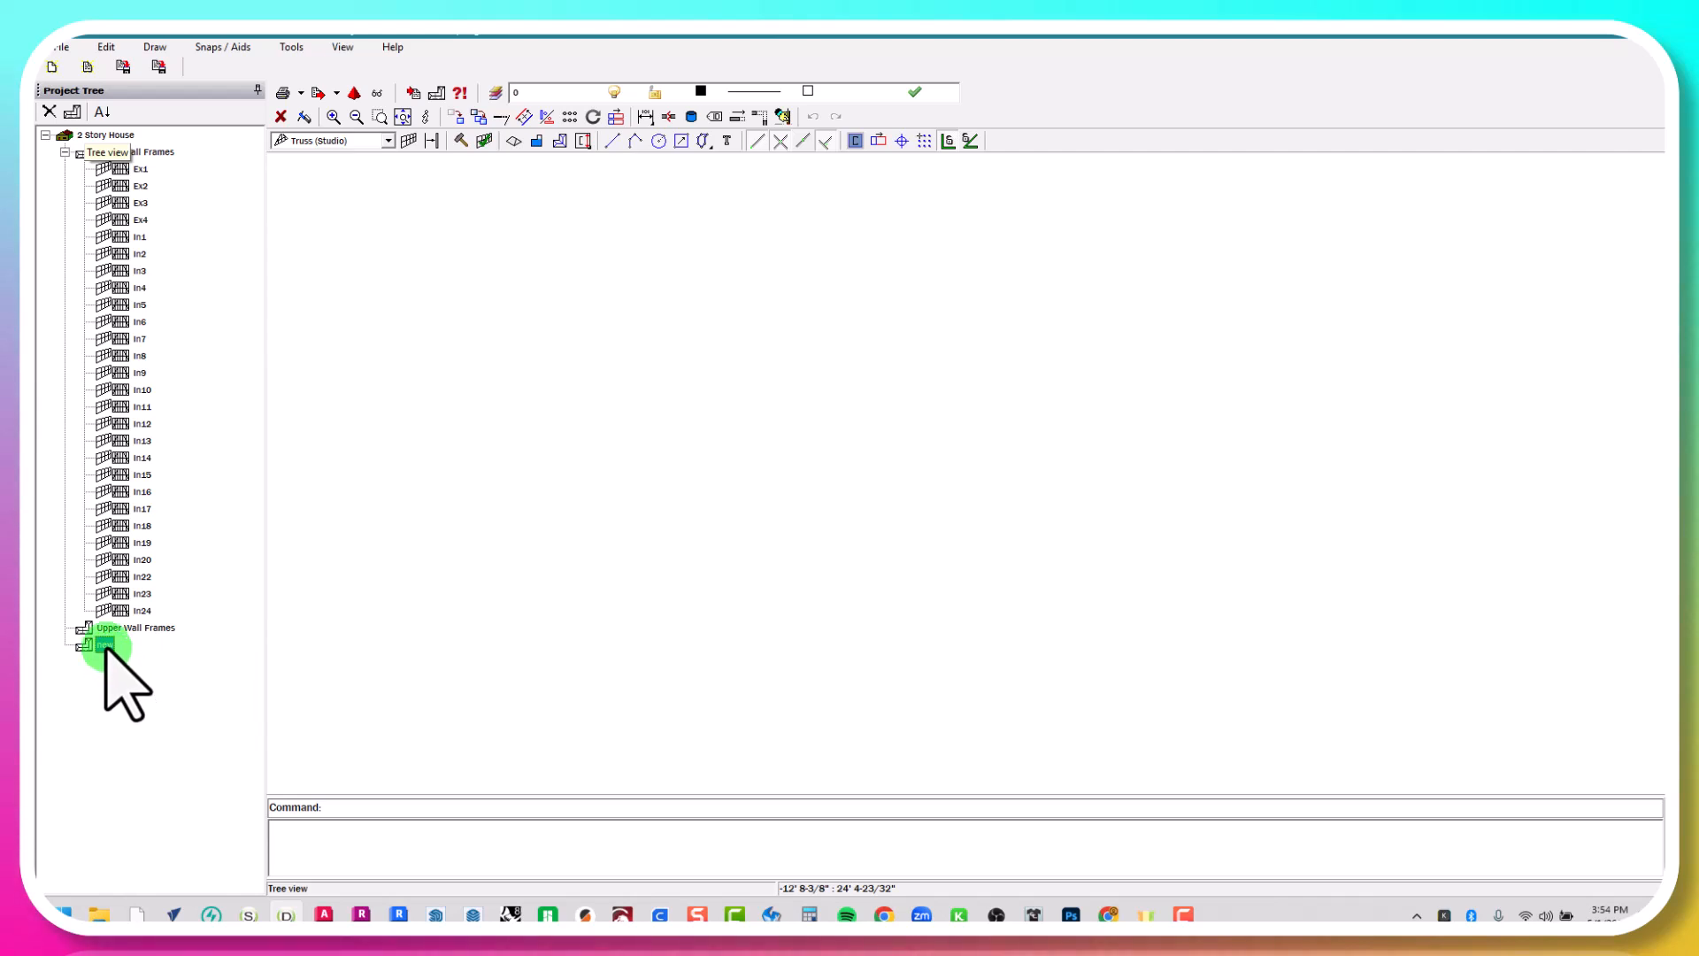
pyautogui.rightClick(107, 646)
pyautogui.click(111, 680)
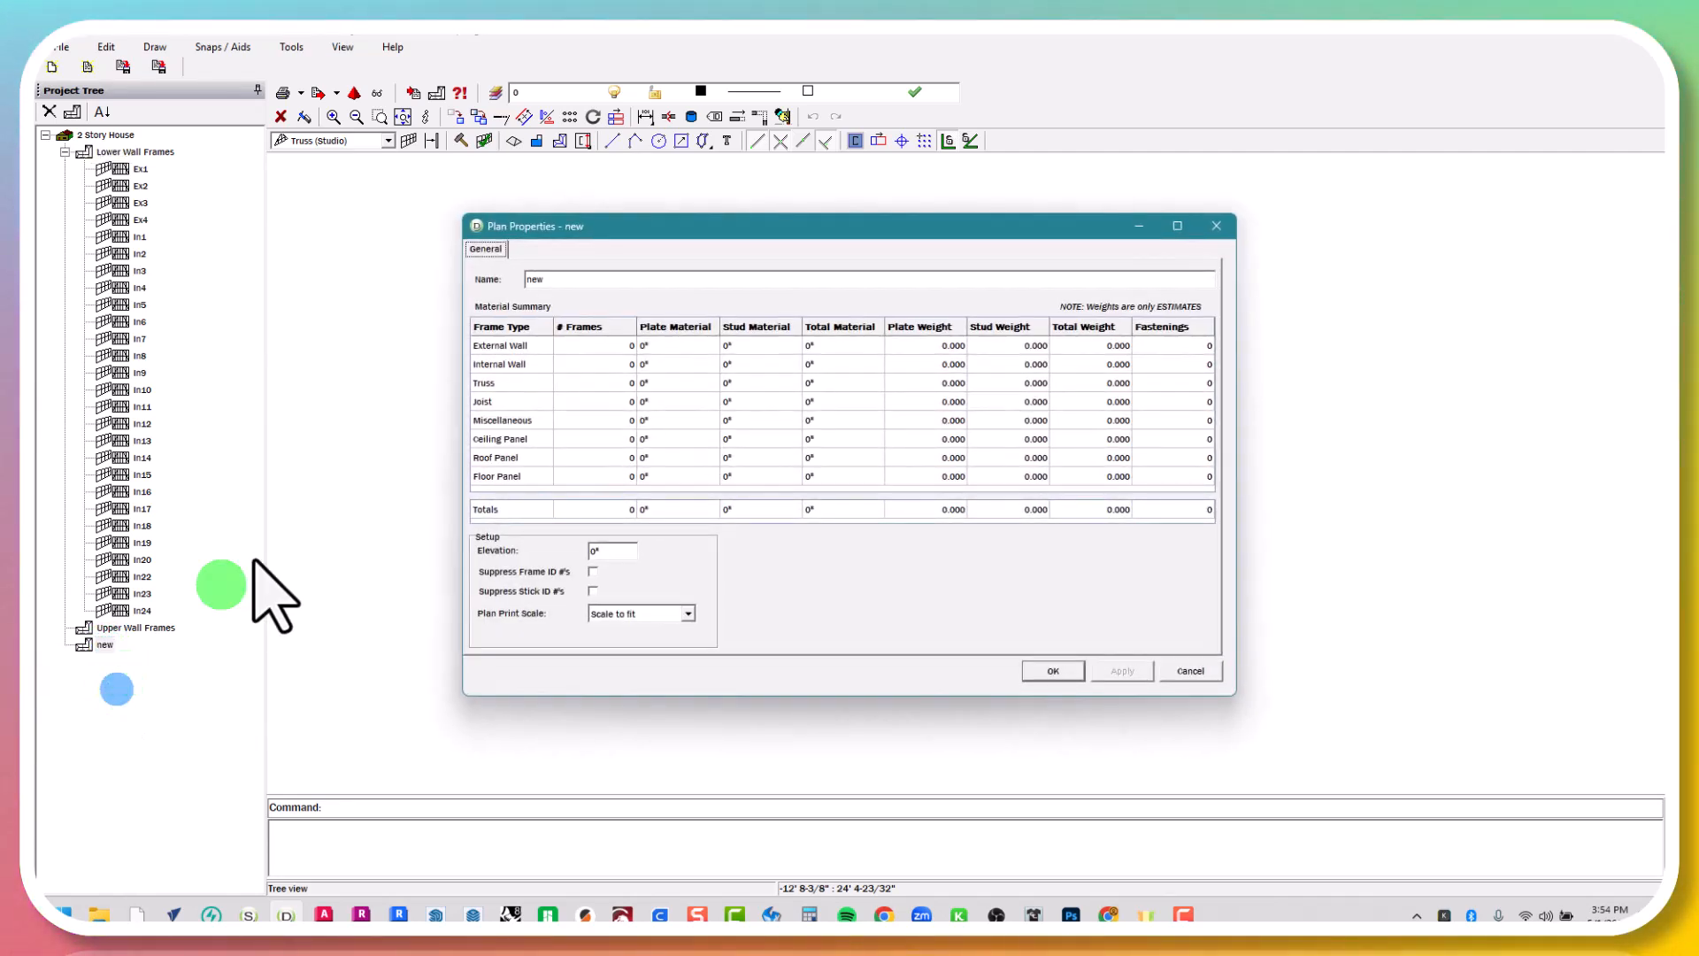
pyautogui.doubleClick(567, 279)
pyautogui.write('L')
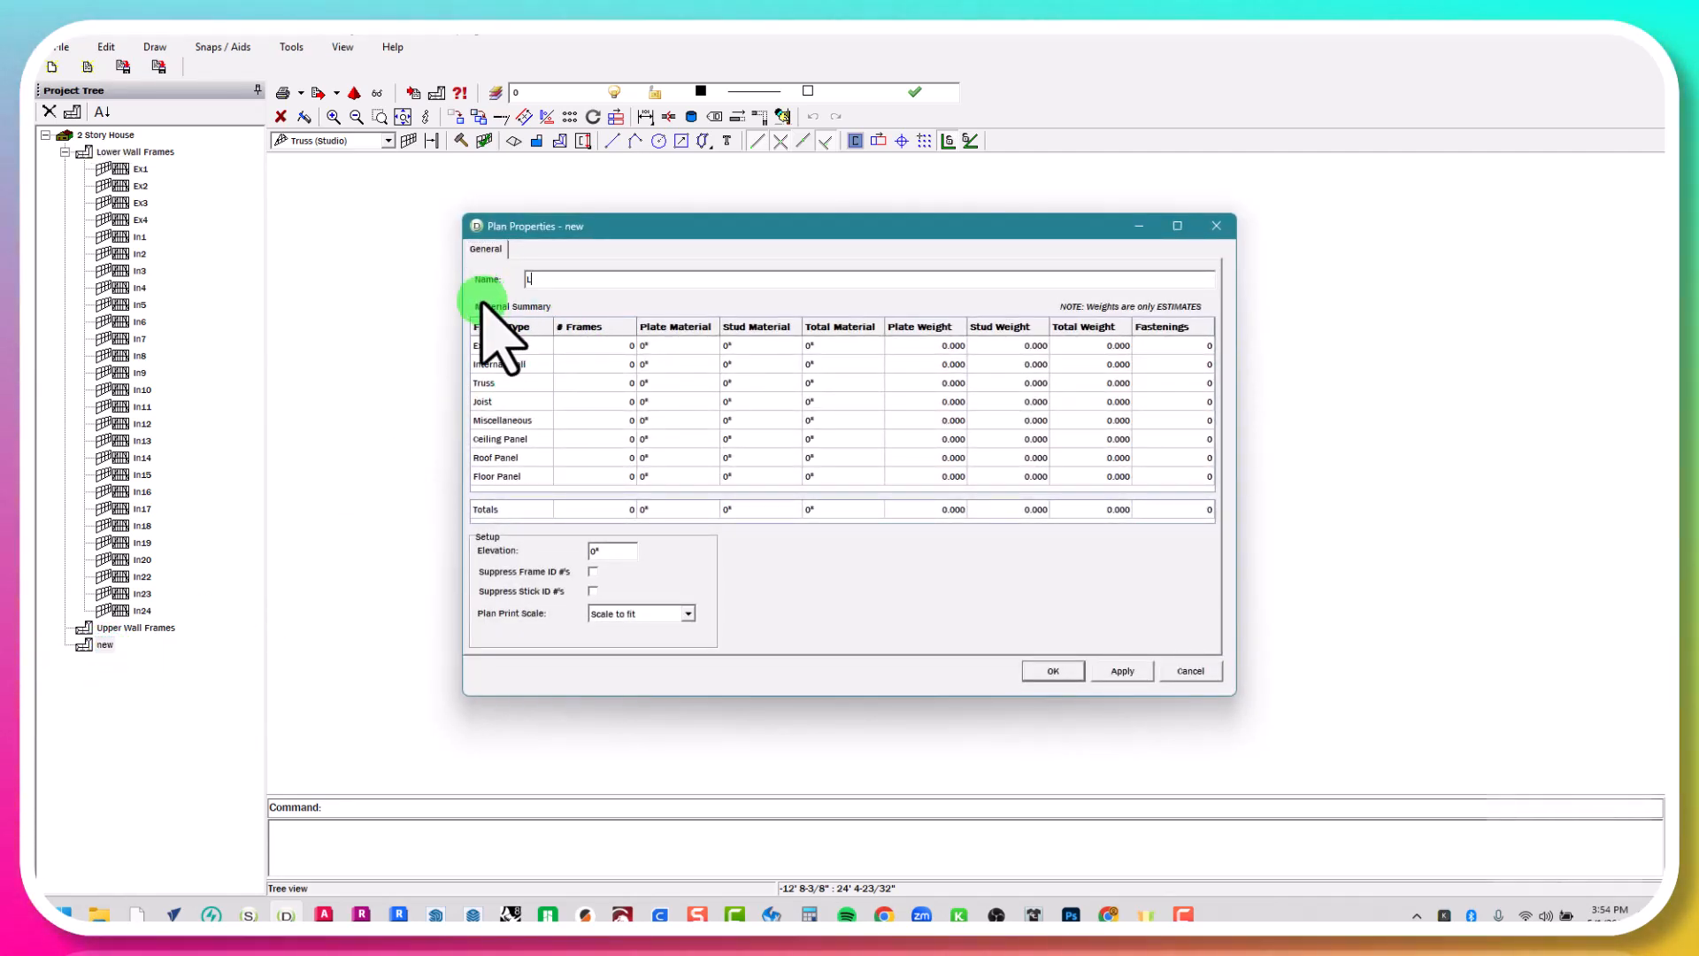
pyautogui.write('ower Roof Tru')
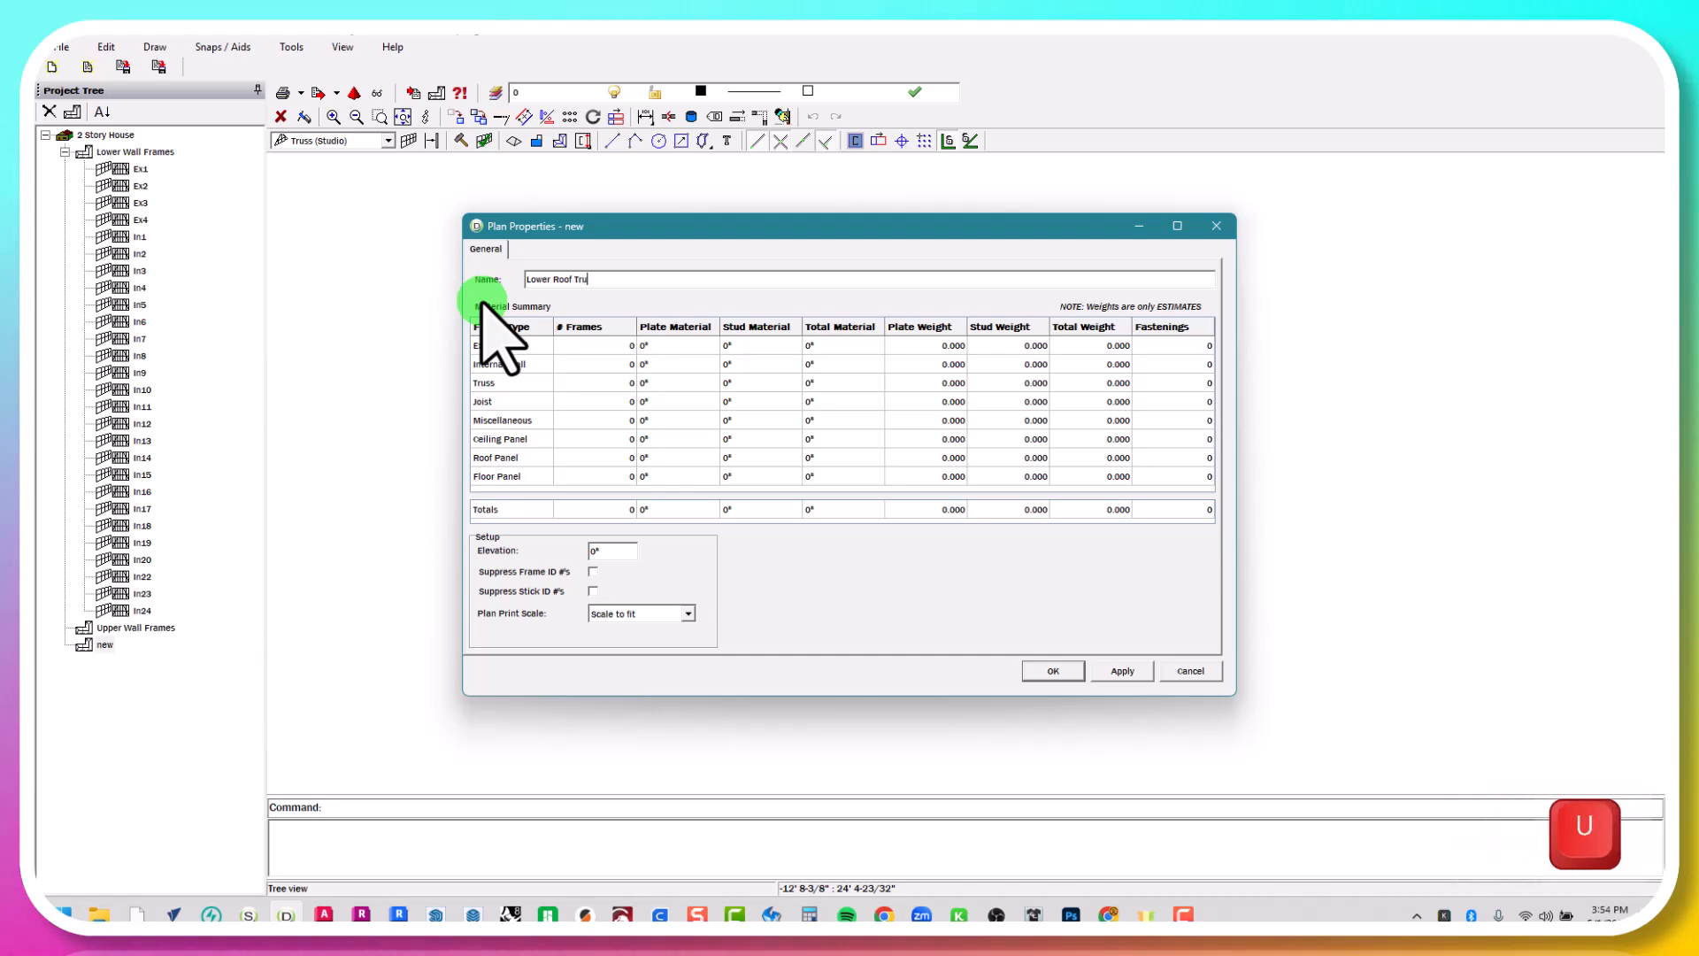
pyautogui.write('sses')
pyautogui.doubleClick(611, 550)
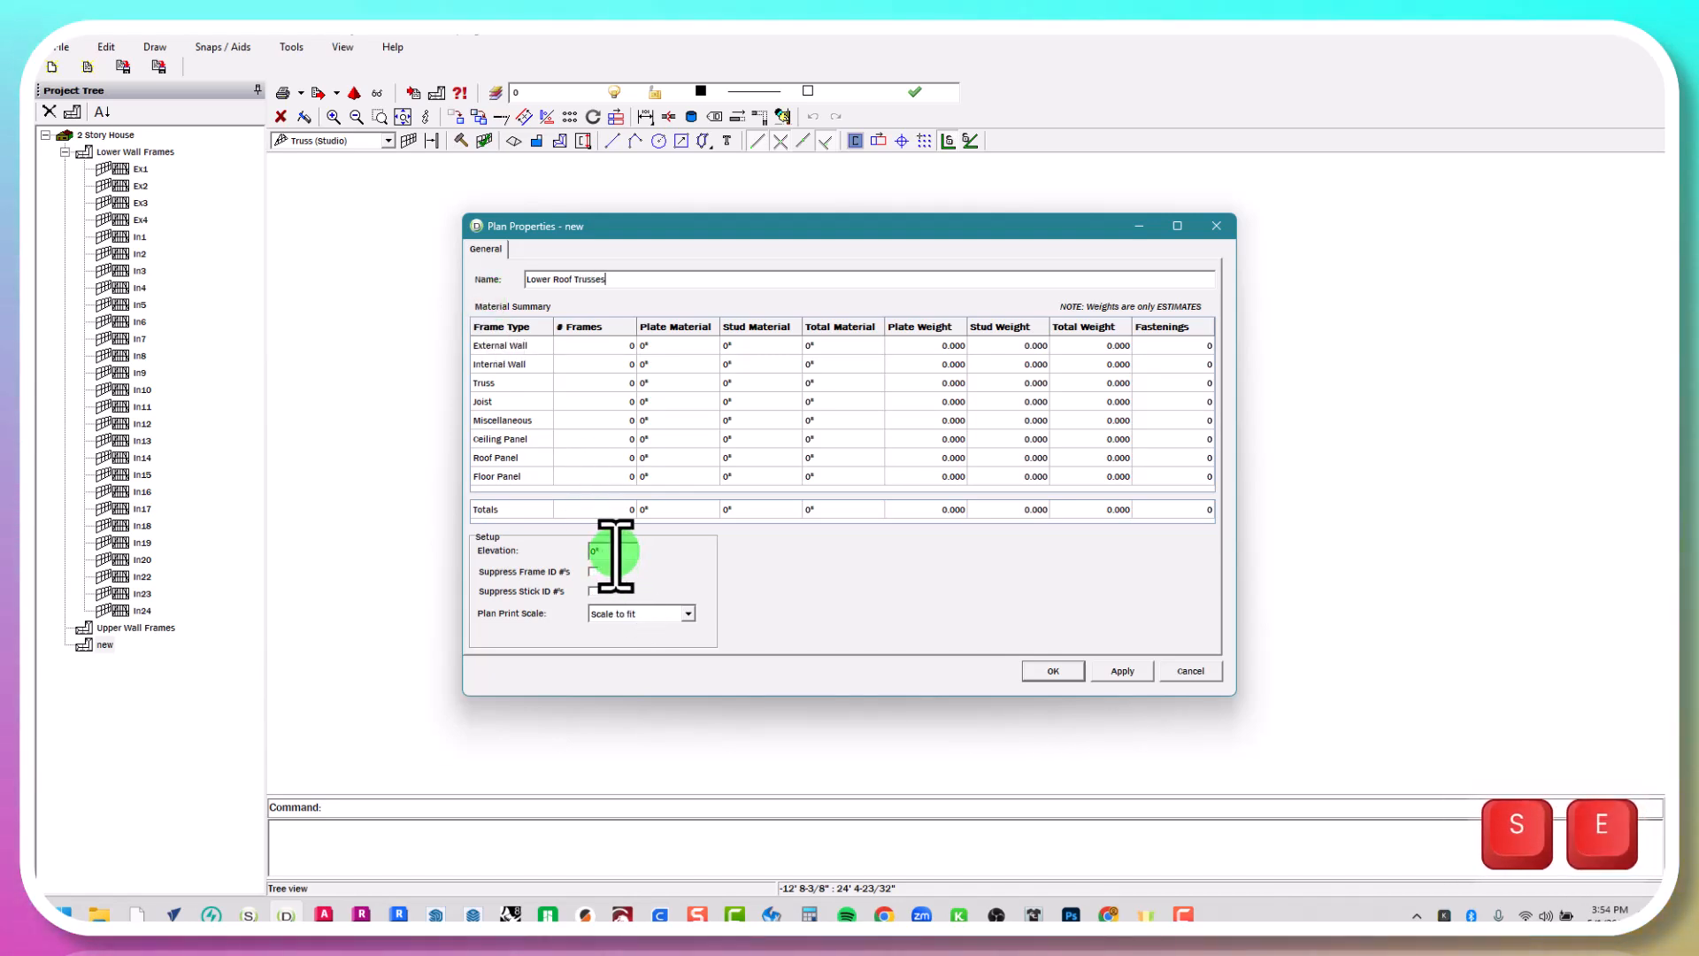
pyautogui.write("8'")
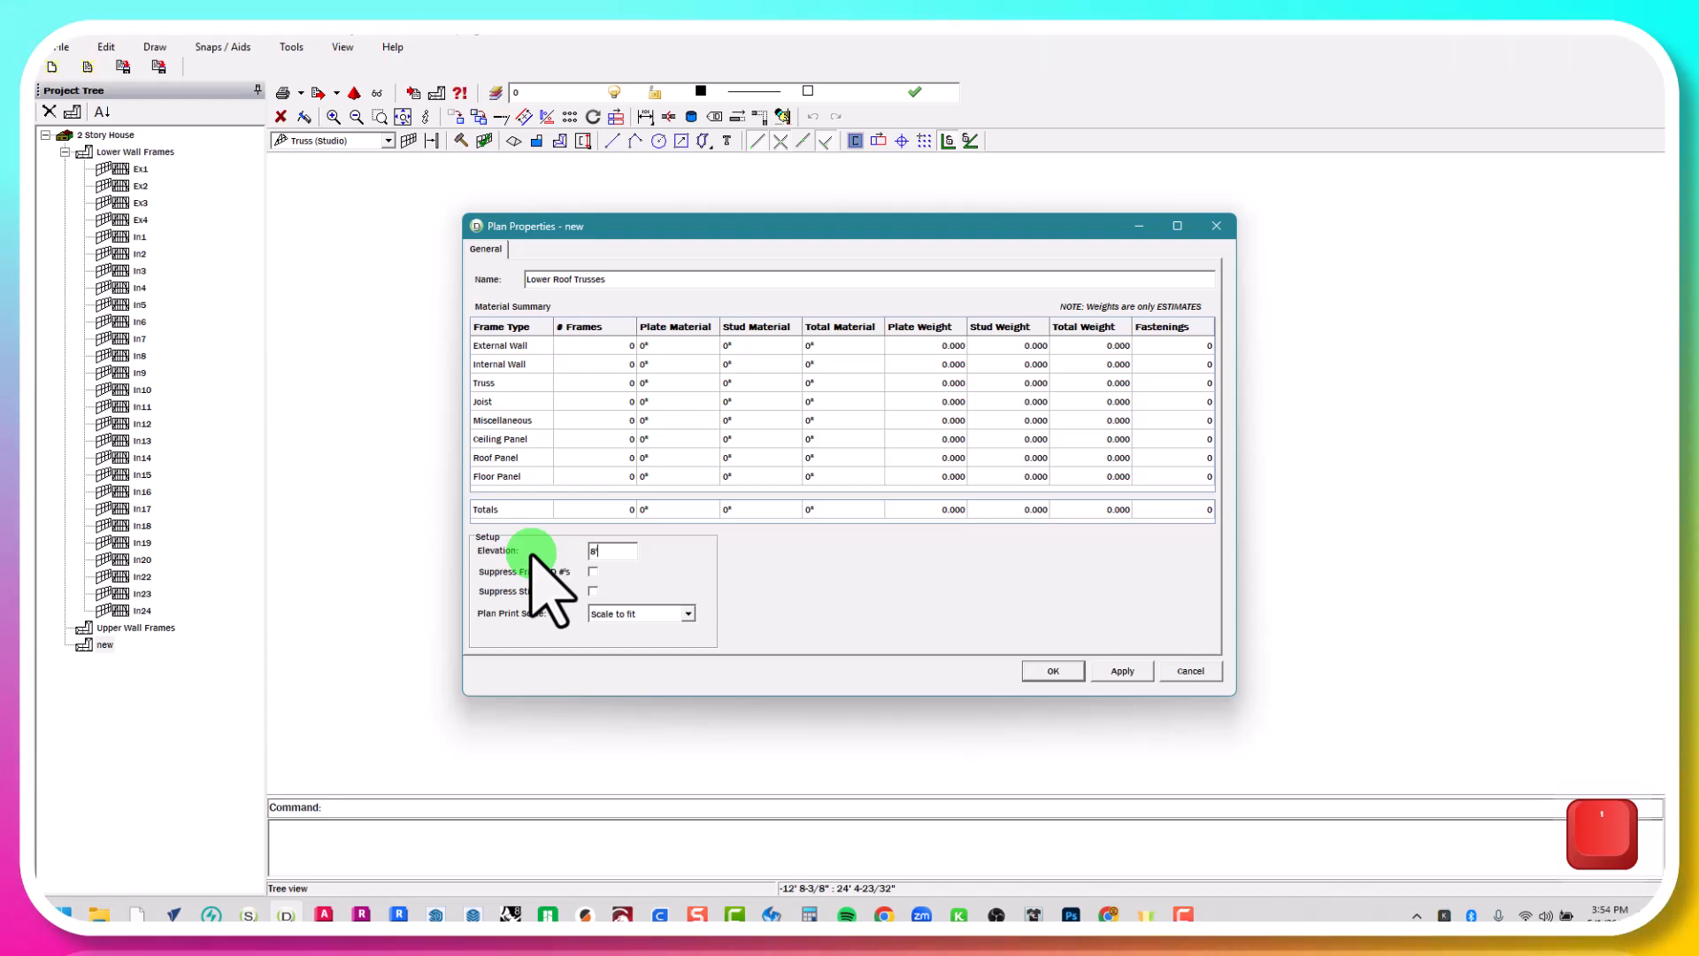
pyautogui.click(1070, 672)
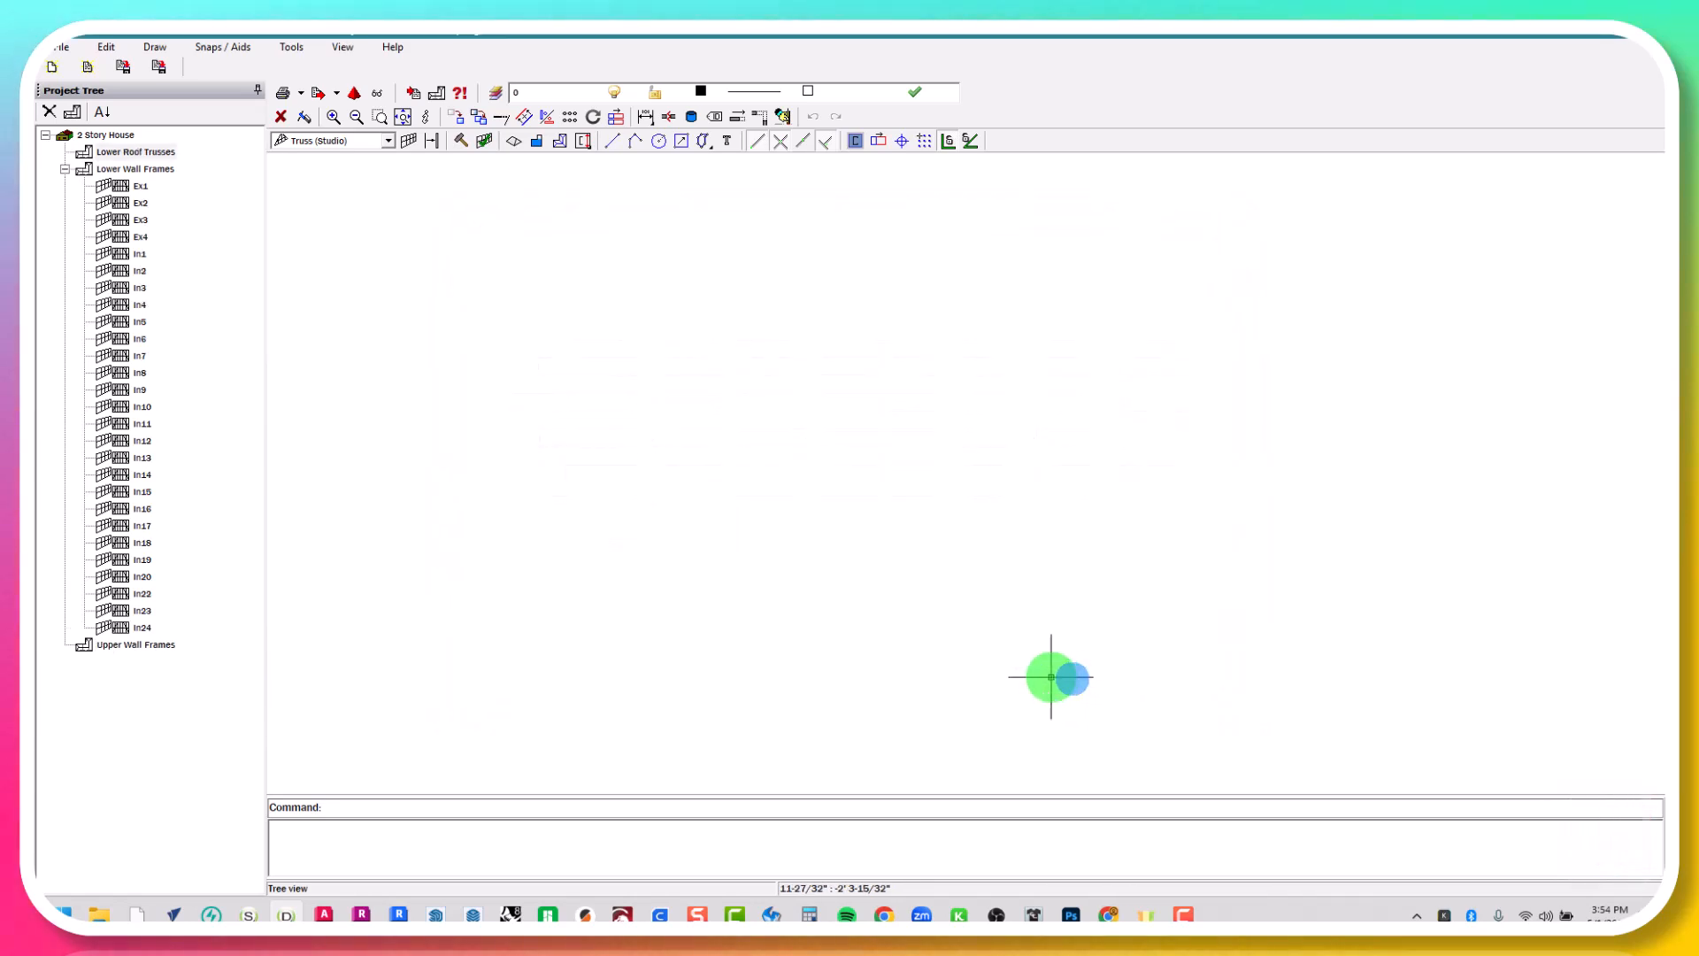
# Collapse the Lower Wall Frames branch, view the Upper Wall Frames plan and return to the Lower Roof Trusses plan
pyautogui.click(64, 168)
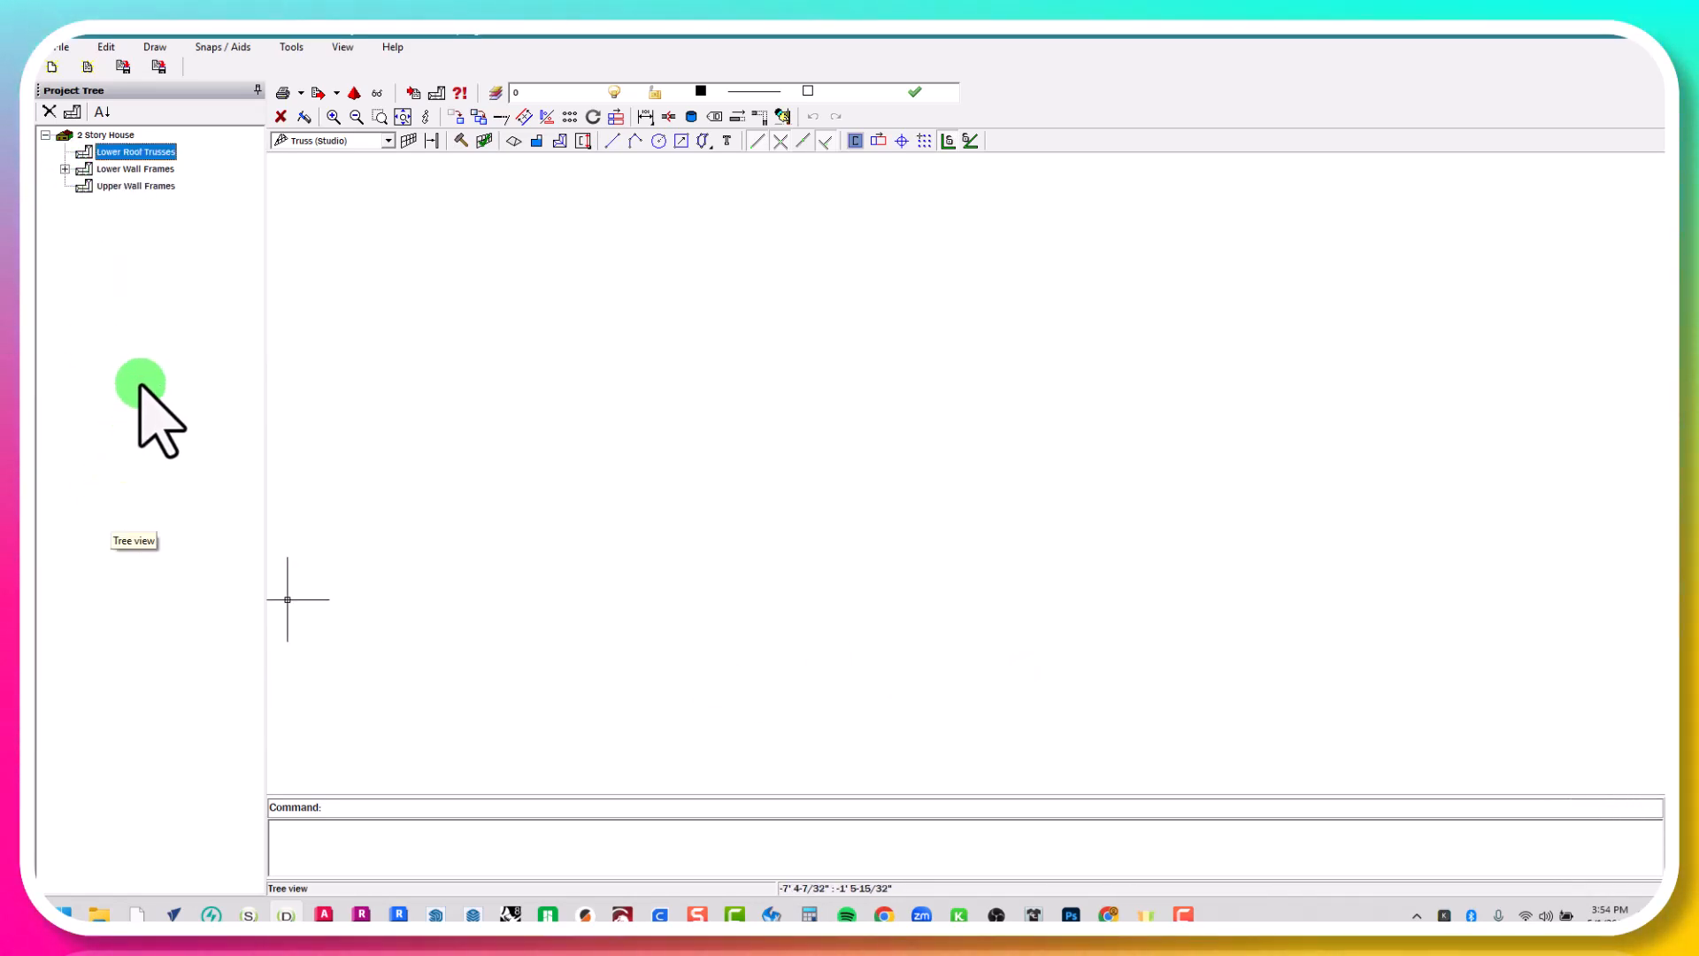
pyautogui.click(130, 185)
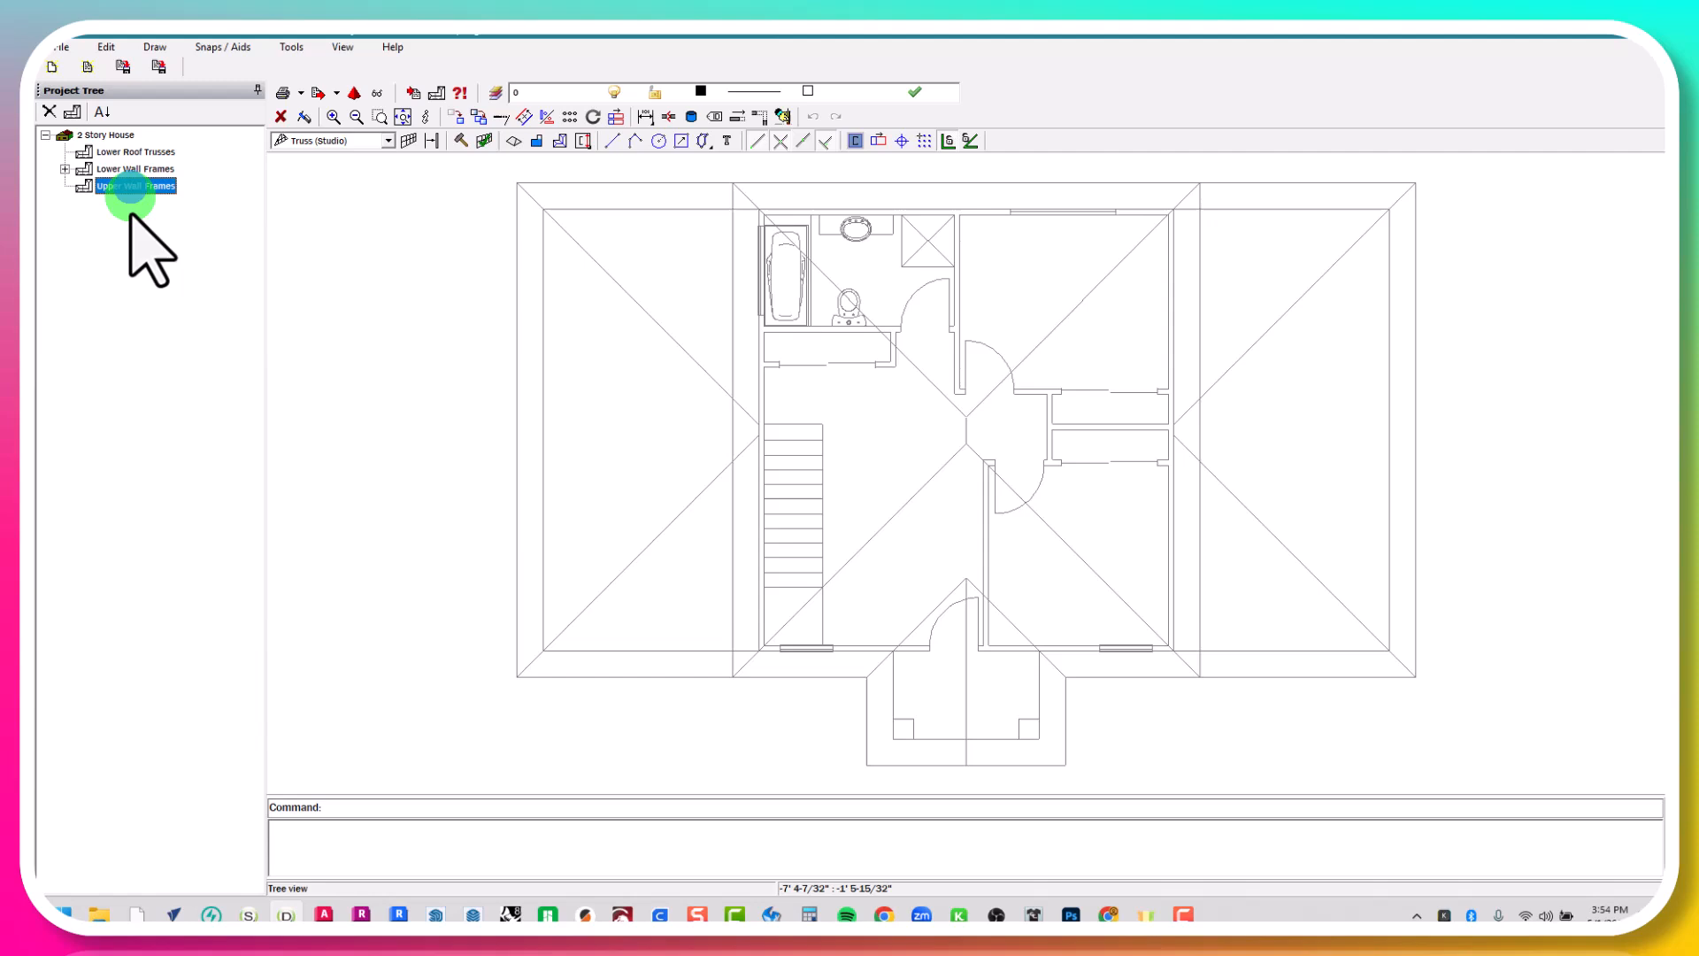
pyautogui.click(119, 151)
pyautogui.click(155, 407)
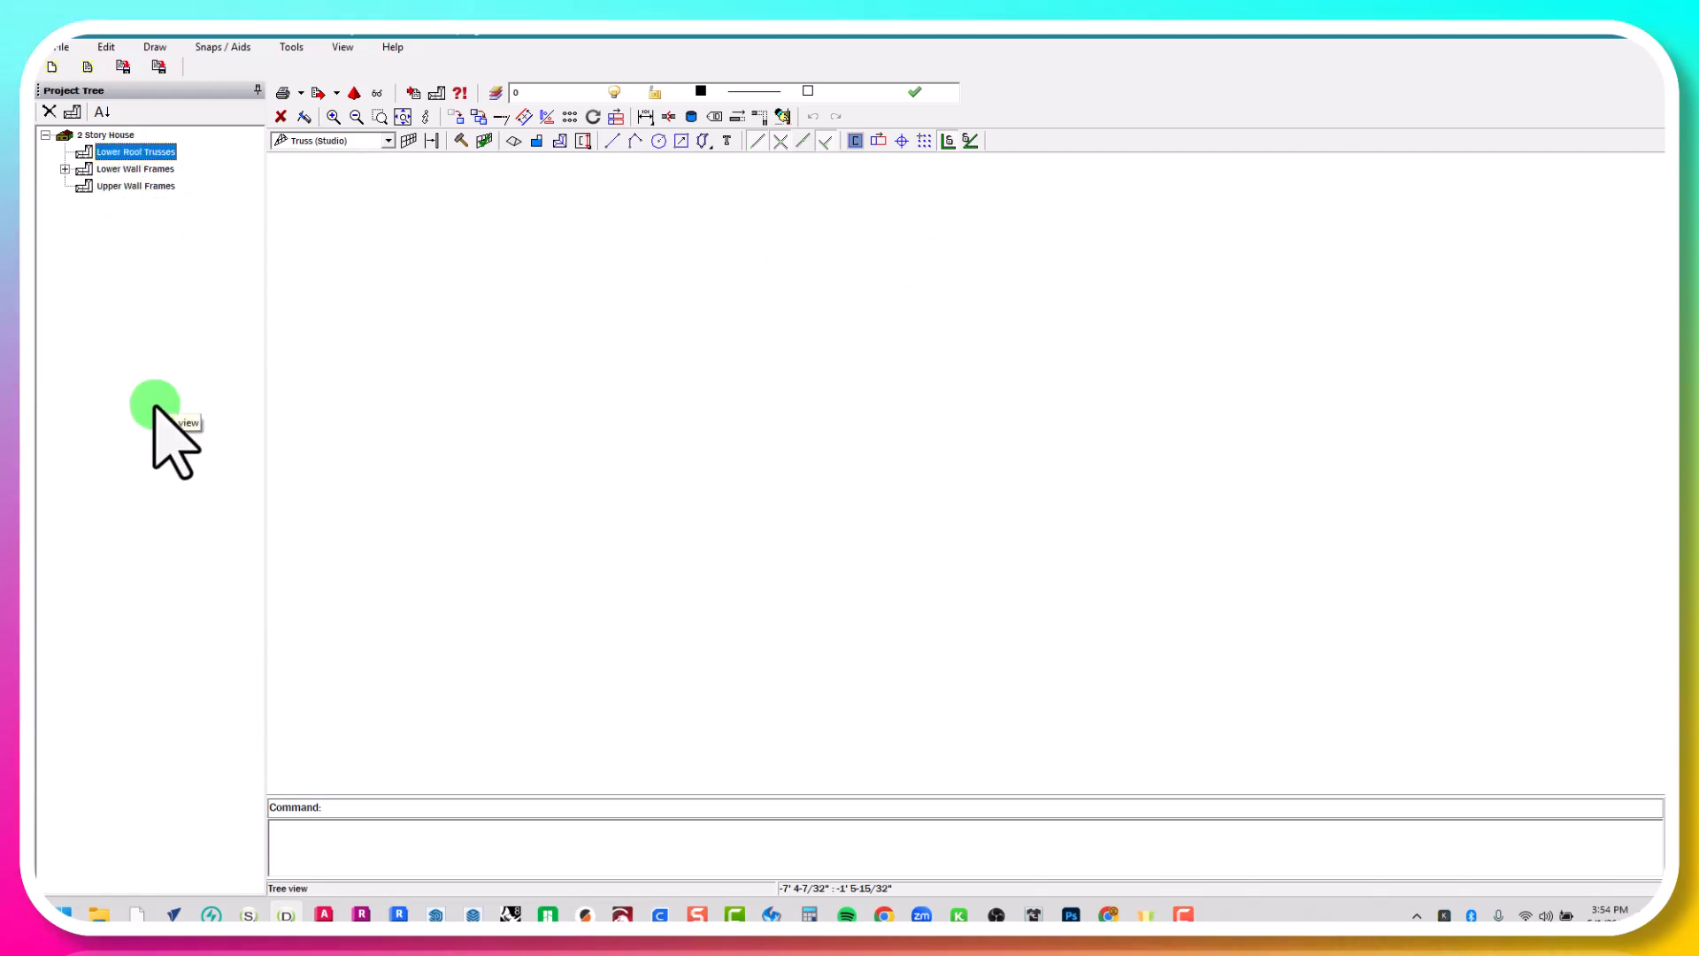
# Import the Lower Wall Frames plan as a template into the Lower Roof Trusses plan, without including profiles
pyautogui.click(672, 194)
pyautogui.click(449, 93)
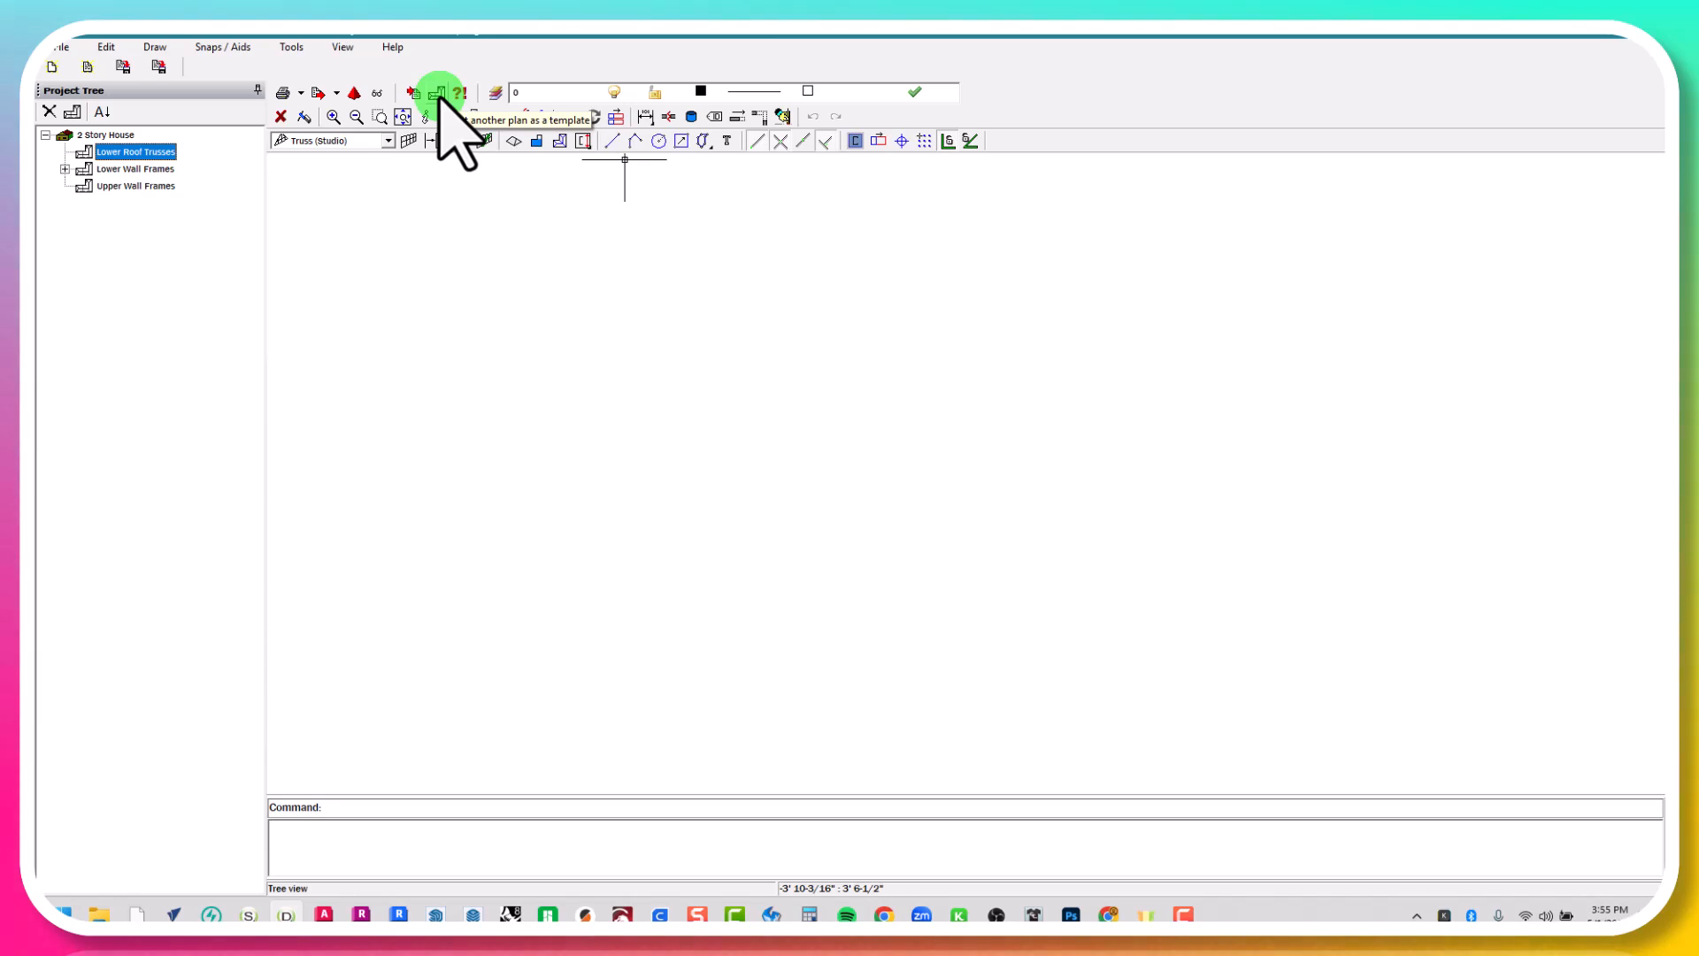
pyautogui.click(437, 93)
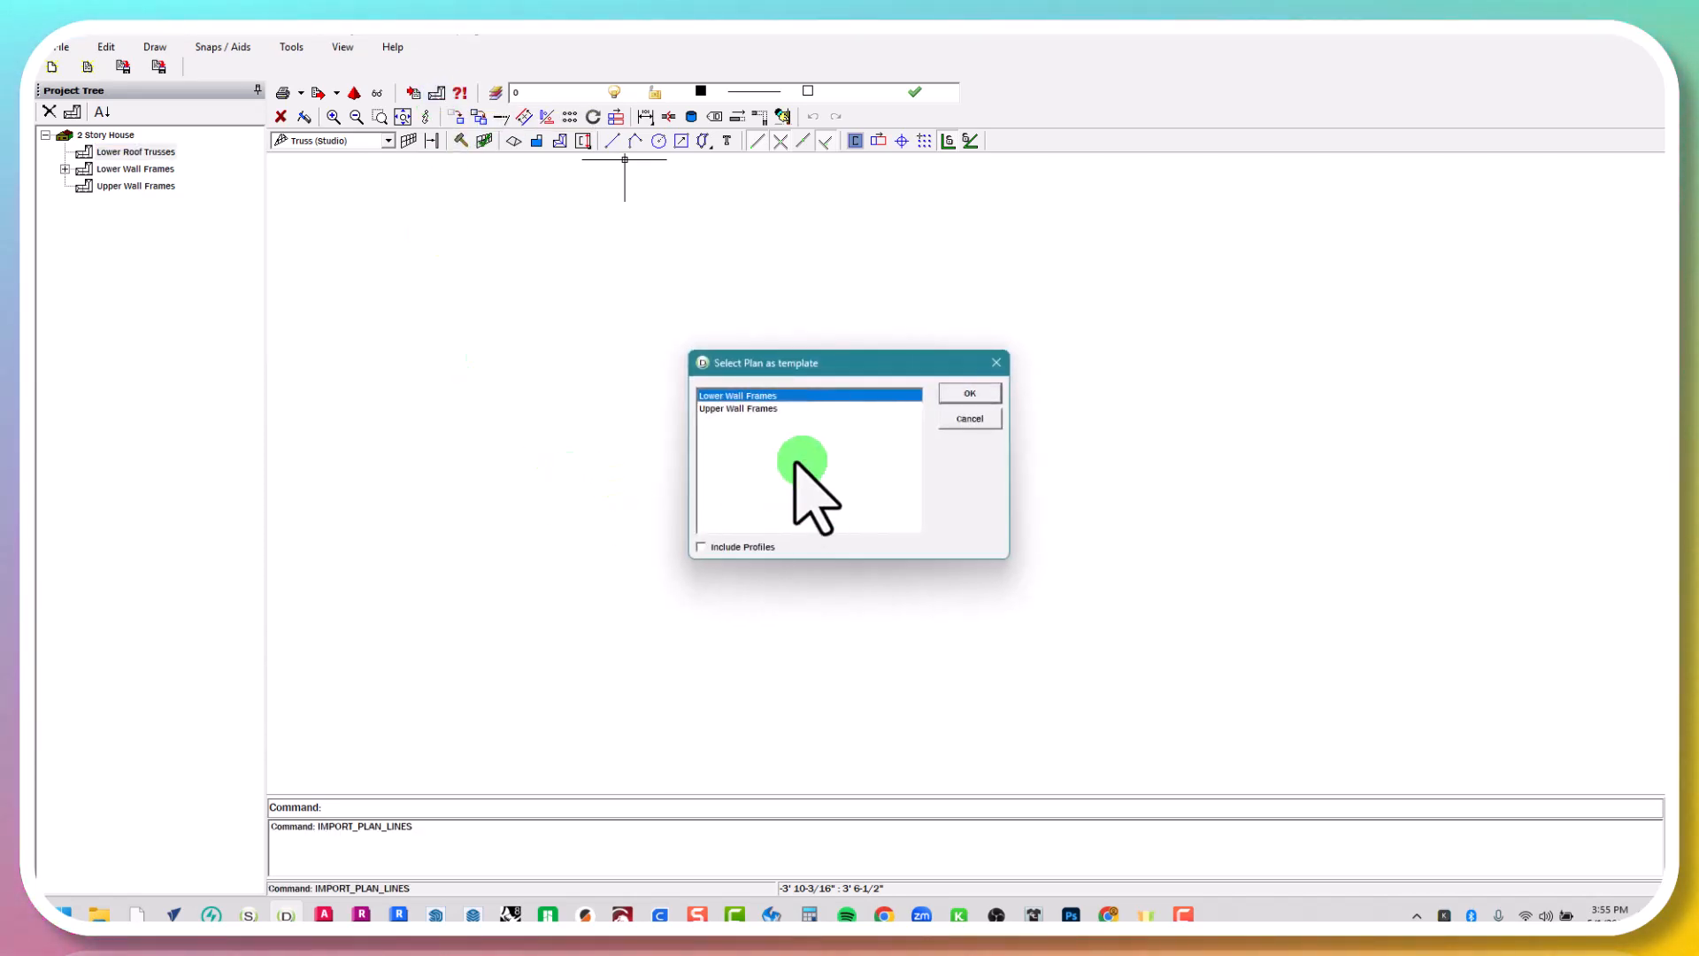
pyautogui.click(763, 406)
pyautogui.click(761, 396)
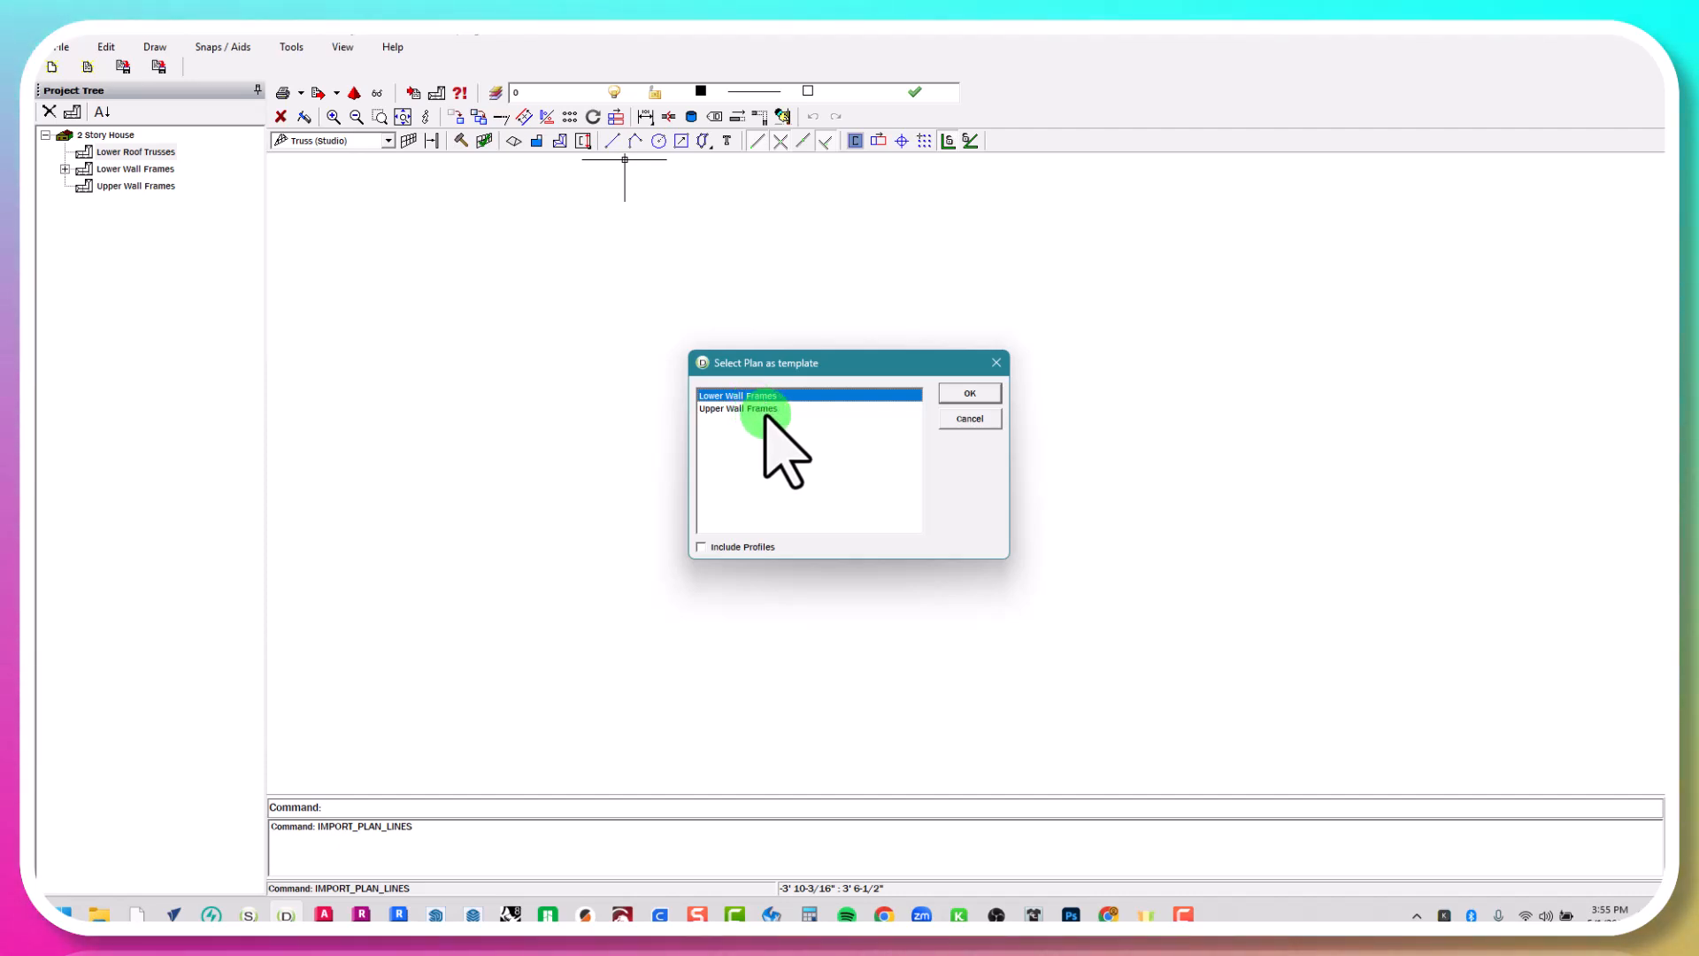
pyautogui.click(973, 394)
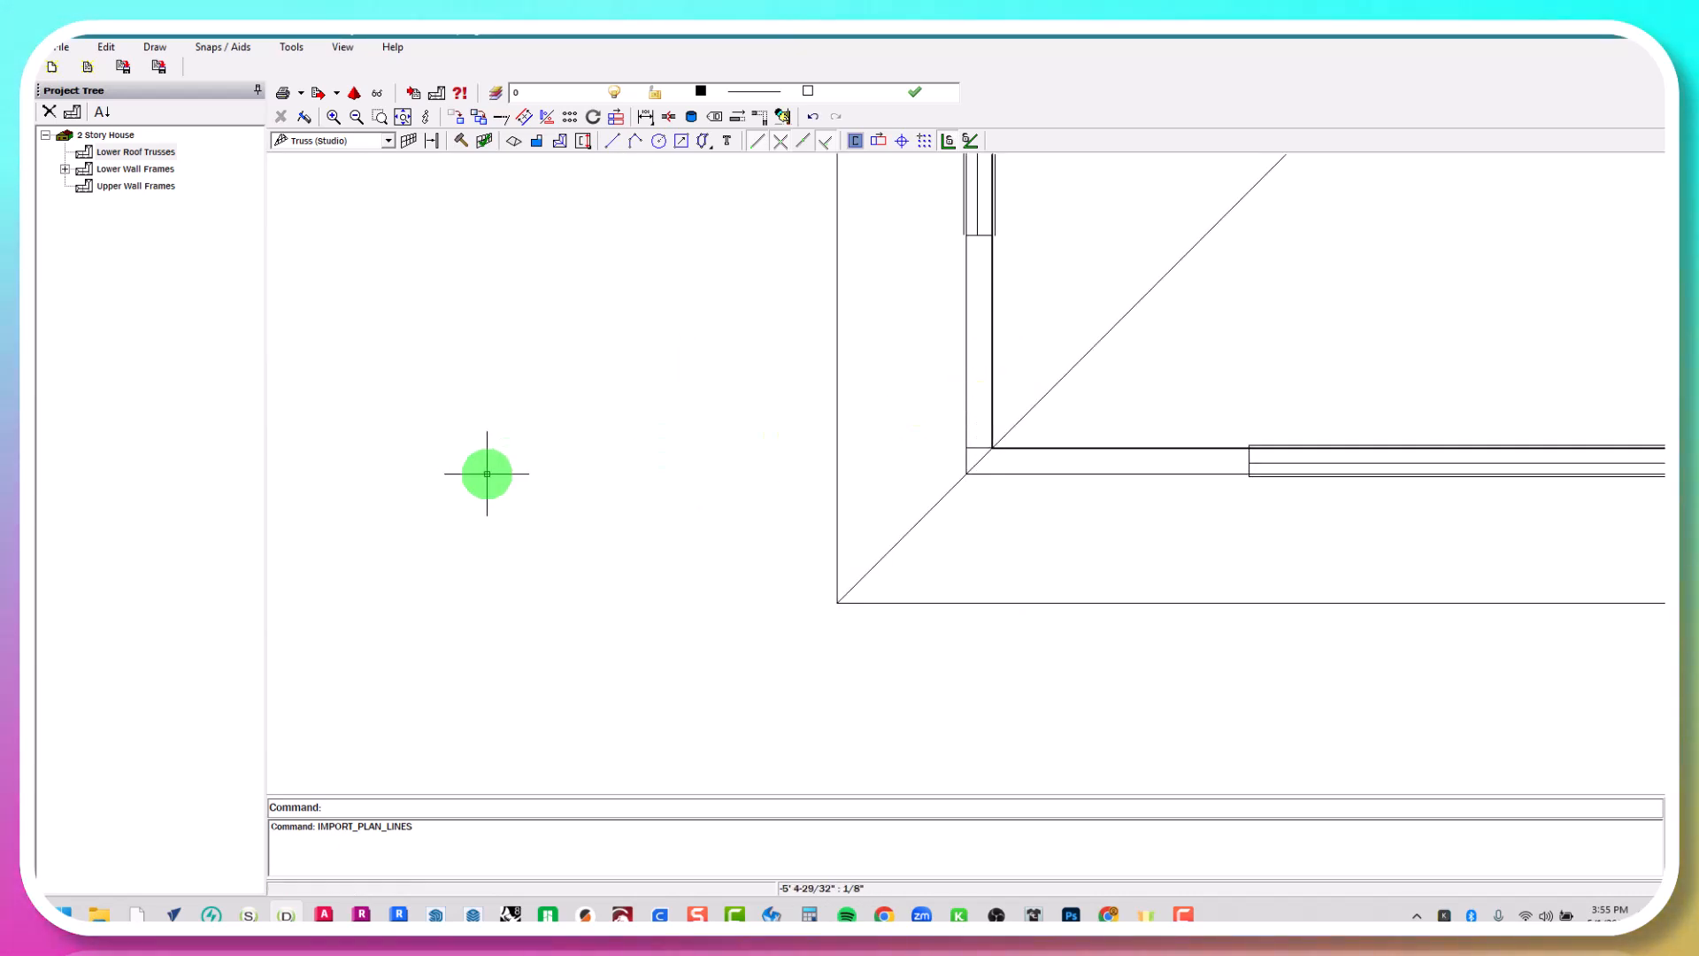
pyautogui.scroll(-7, 503, 489)
pyautogui.middleClick(487, 405)
pyautogui.middleClick(487, 406)
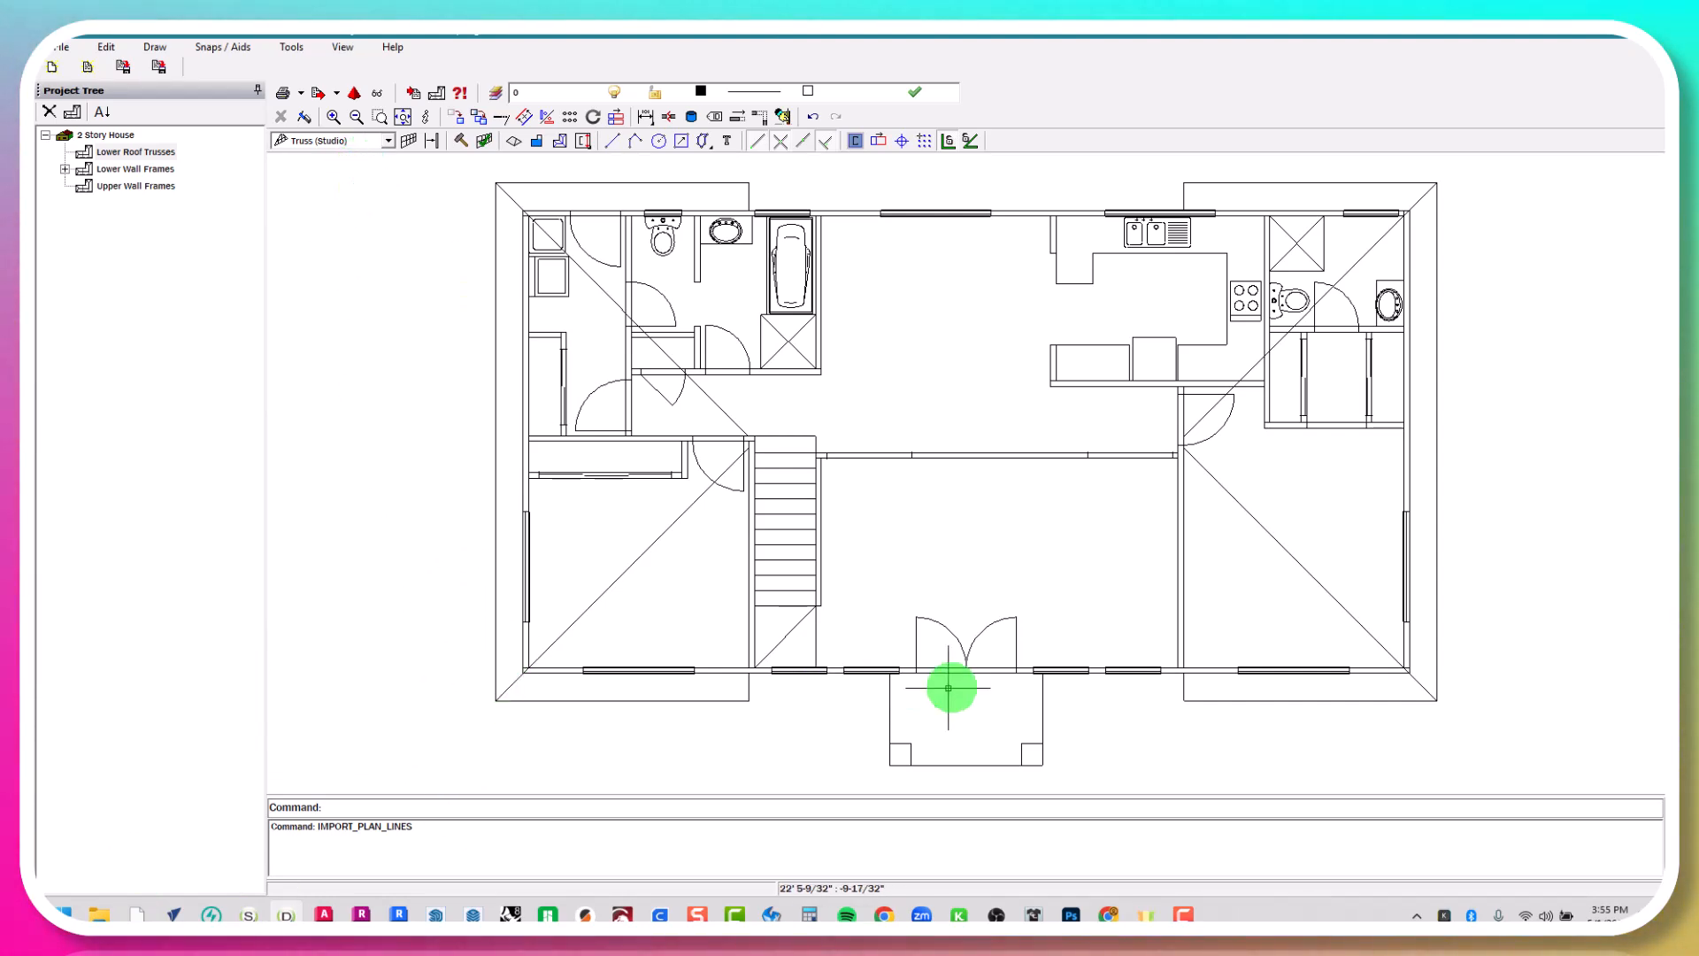
# Compare the imported exterior wall lines with the Lower Wall Frames plan and return to Lower Roof Trusses
pyautogui.click(527, 324)
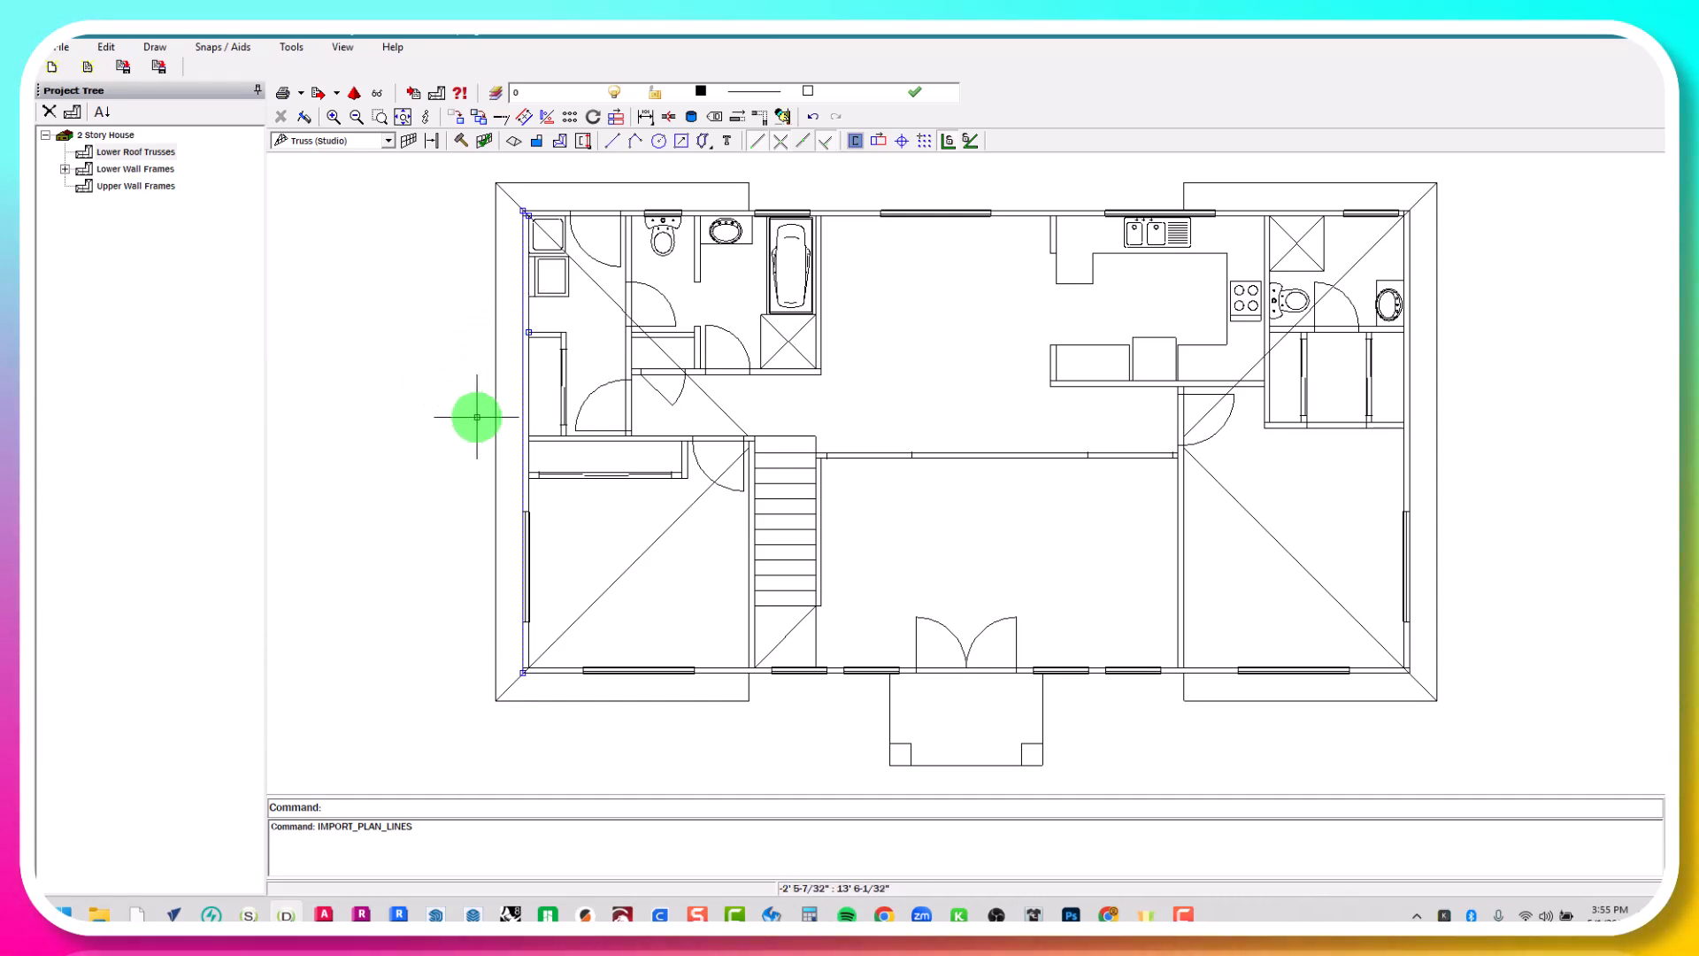
pyautogui.click(132, 168)
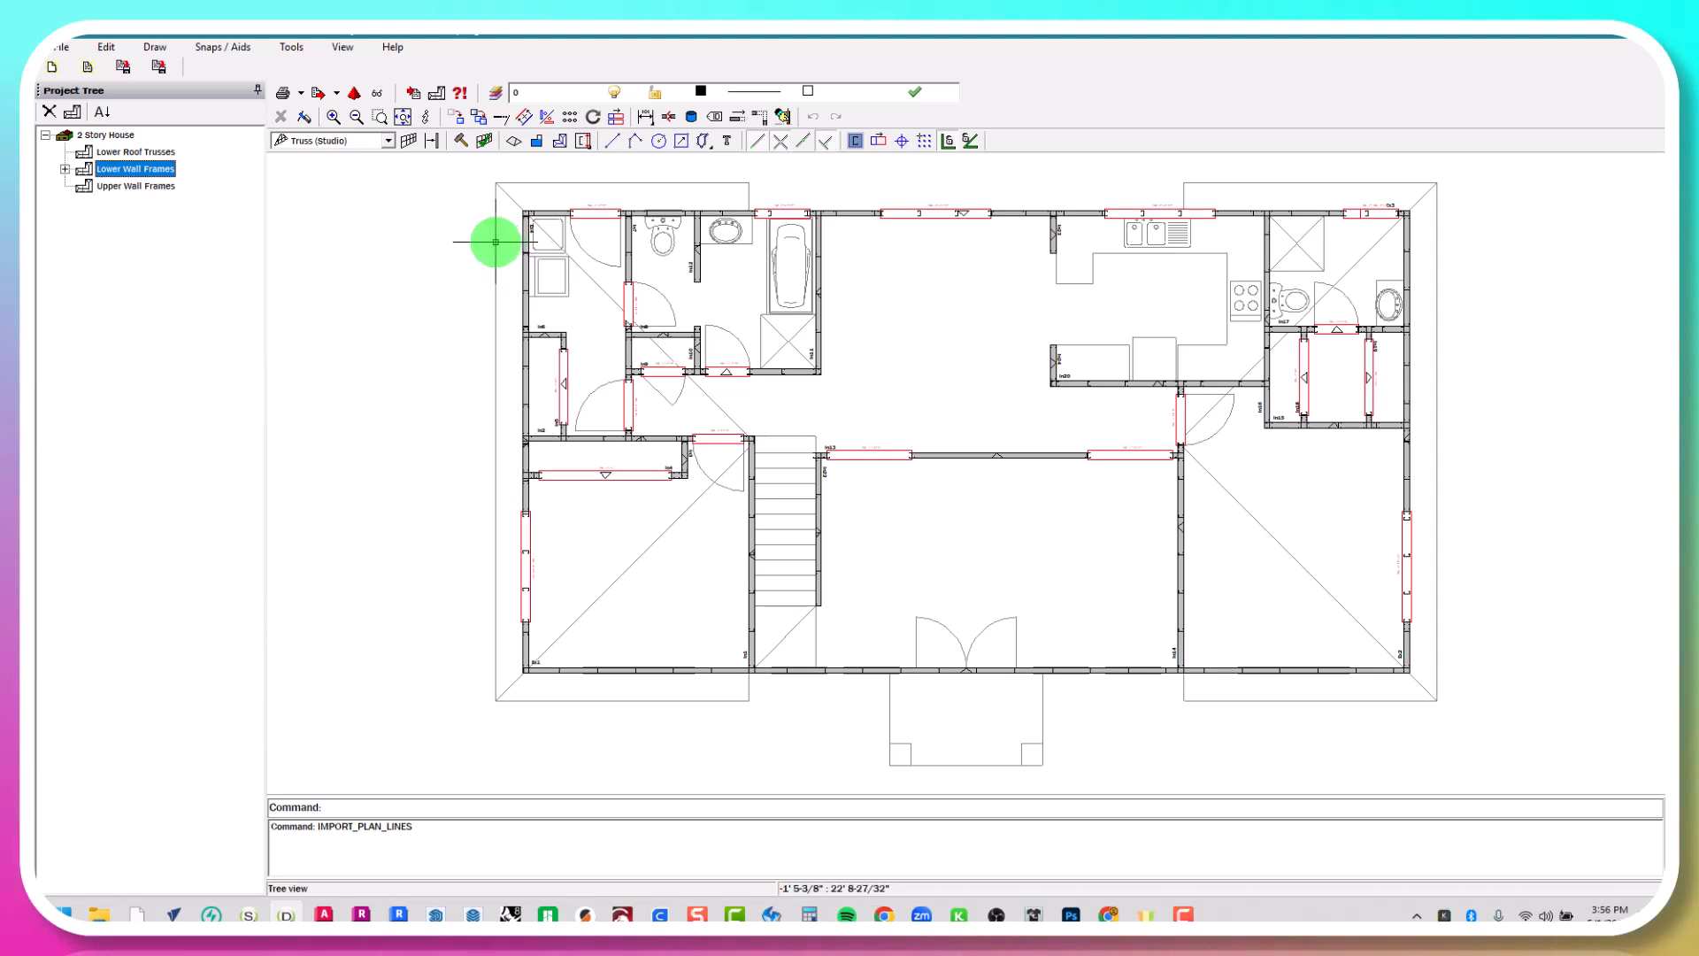
pyautogui.click(133, 151)
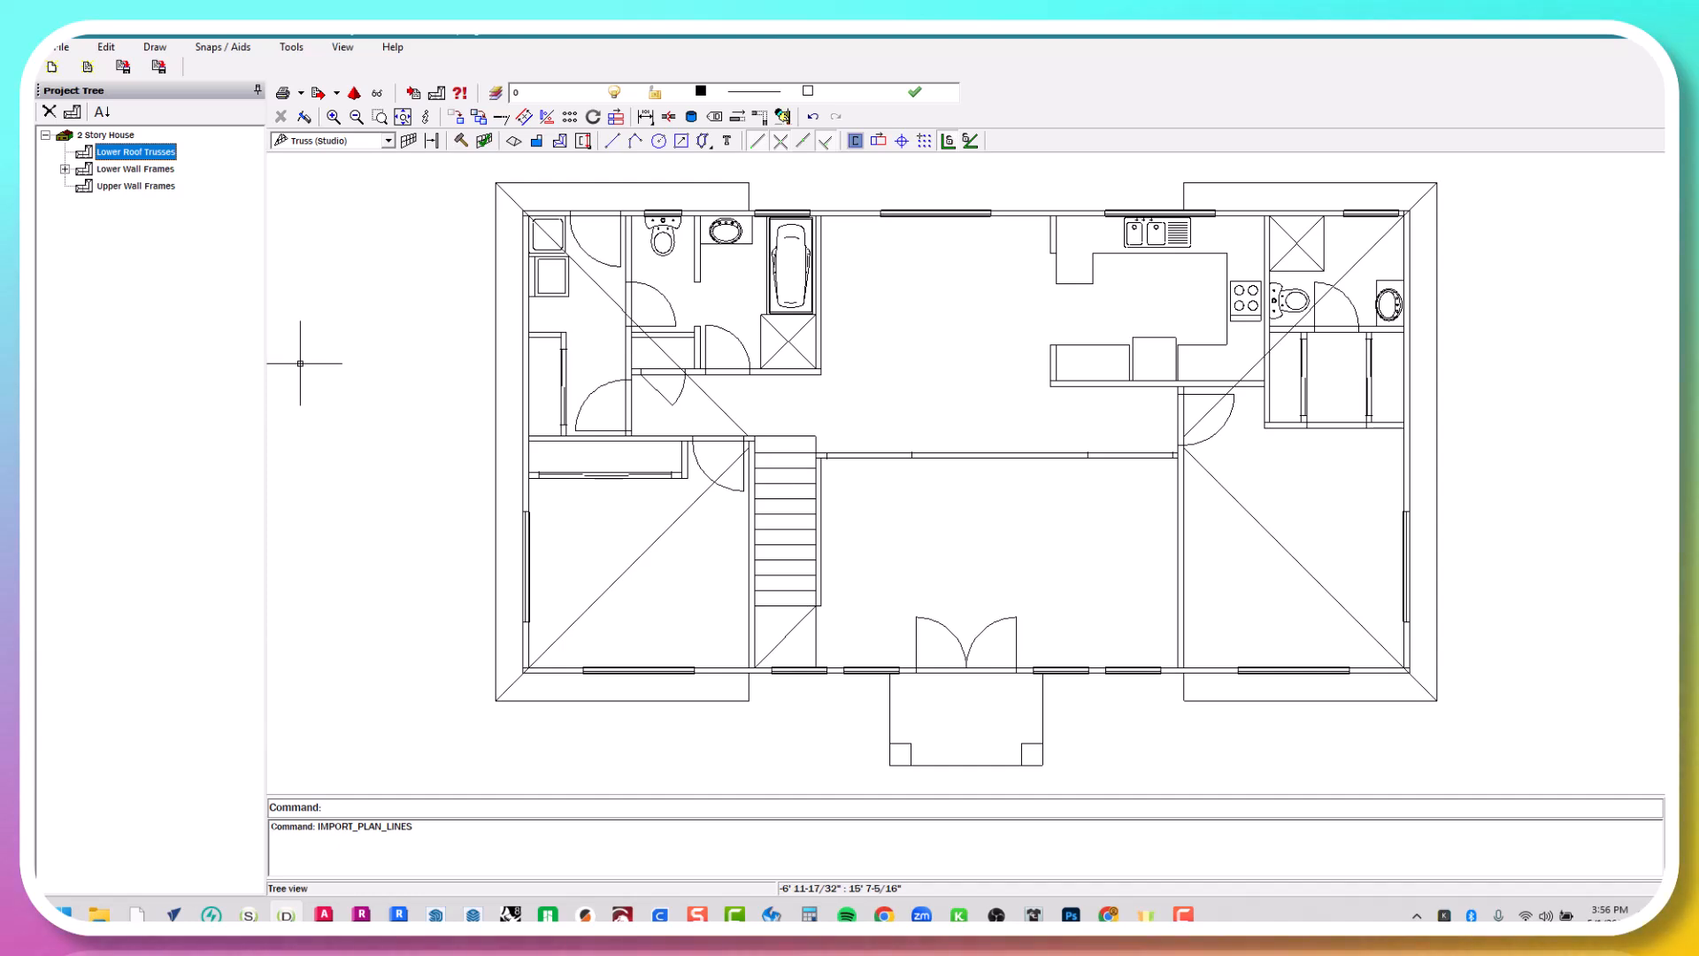
pyautogui.click(513, 141)
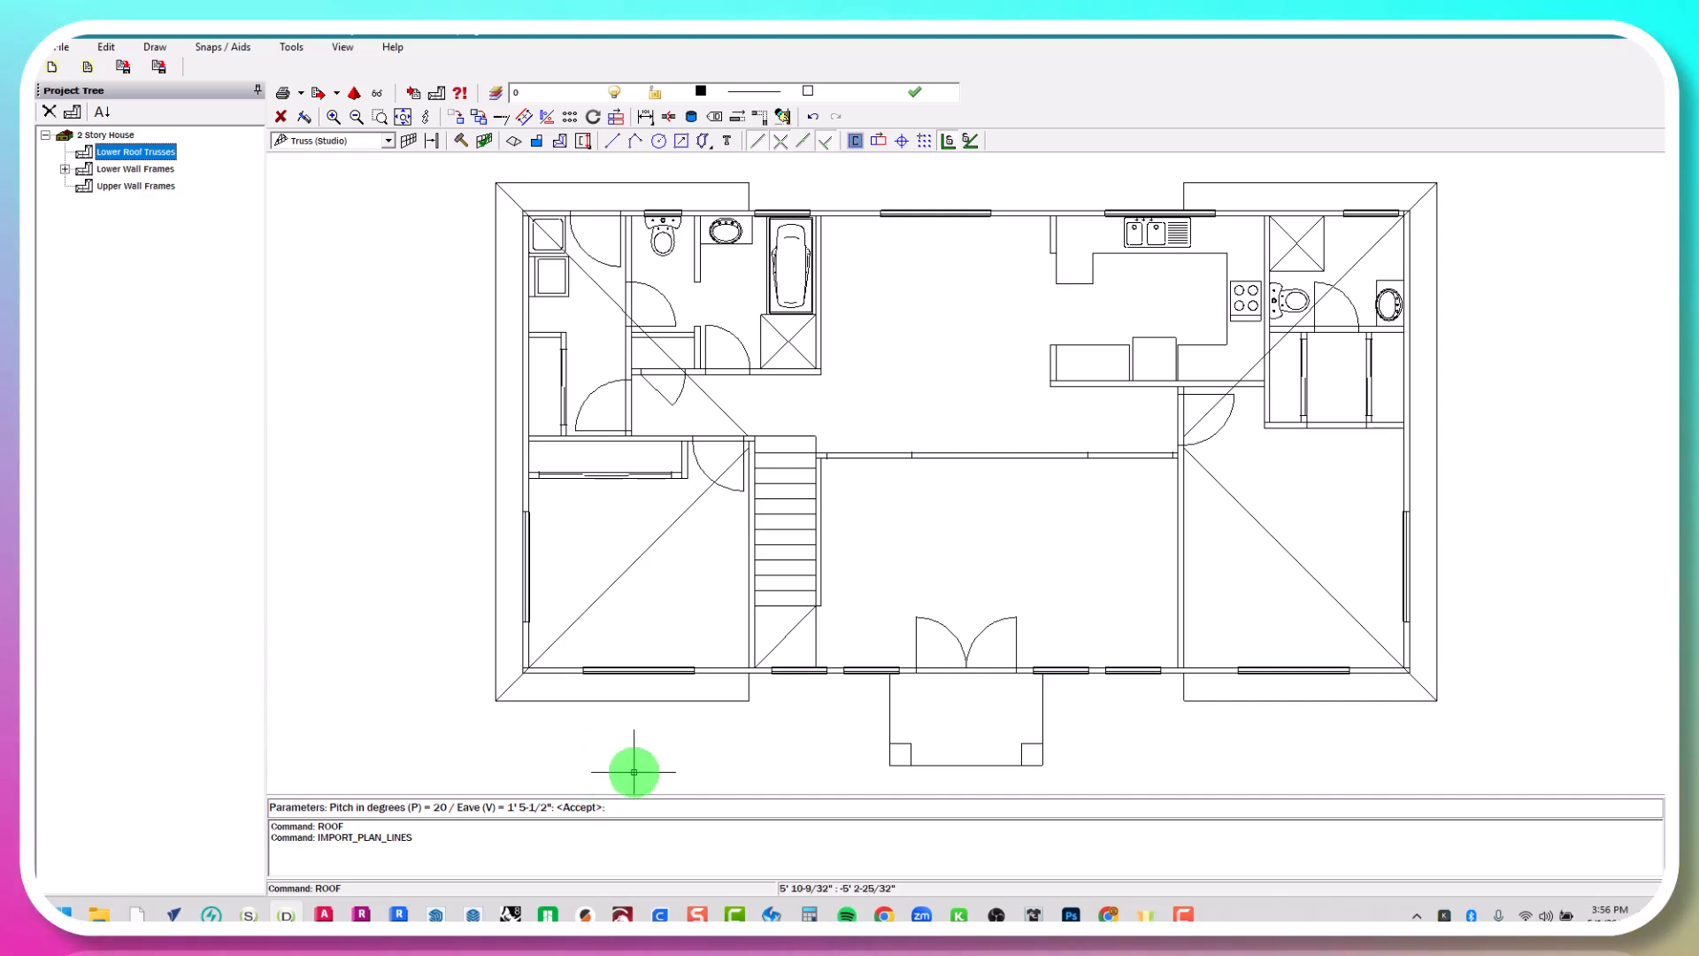
pyautogui.press('Return')
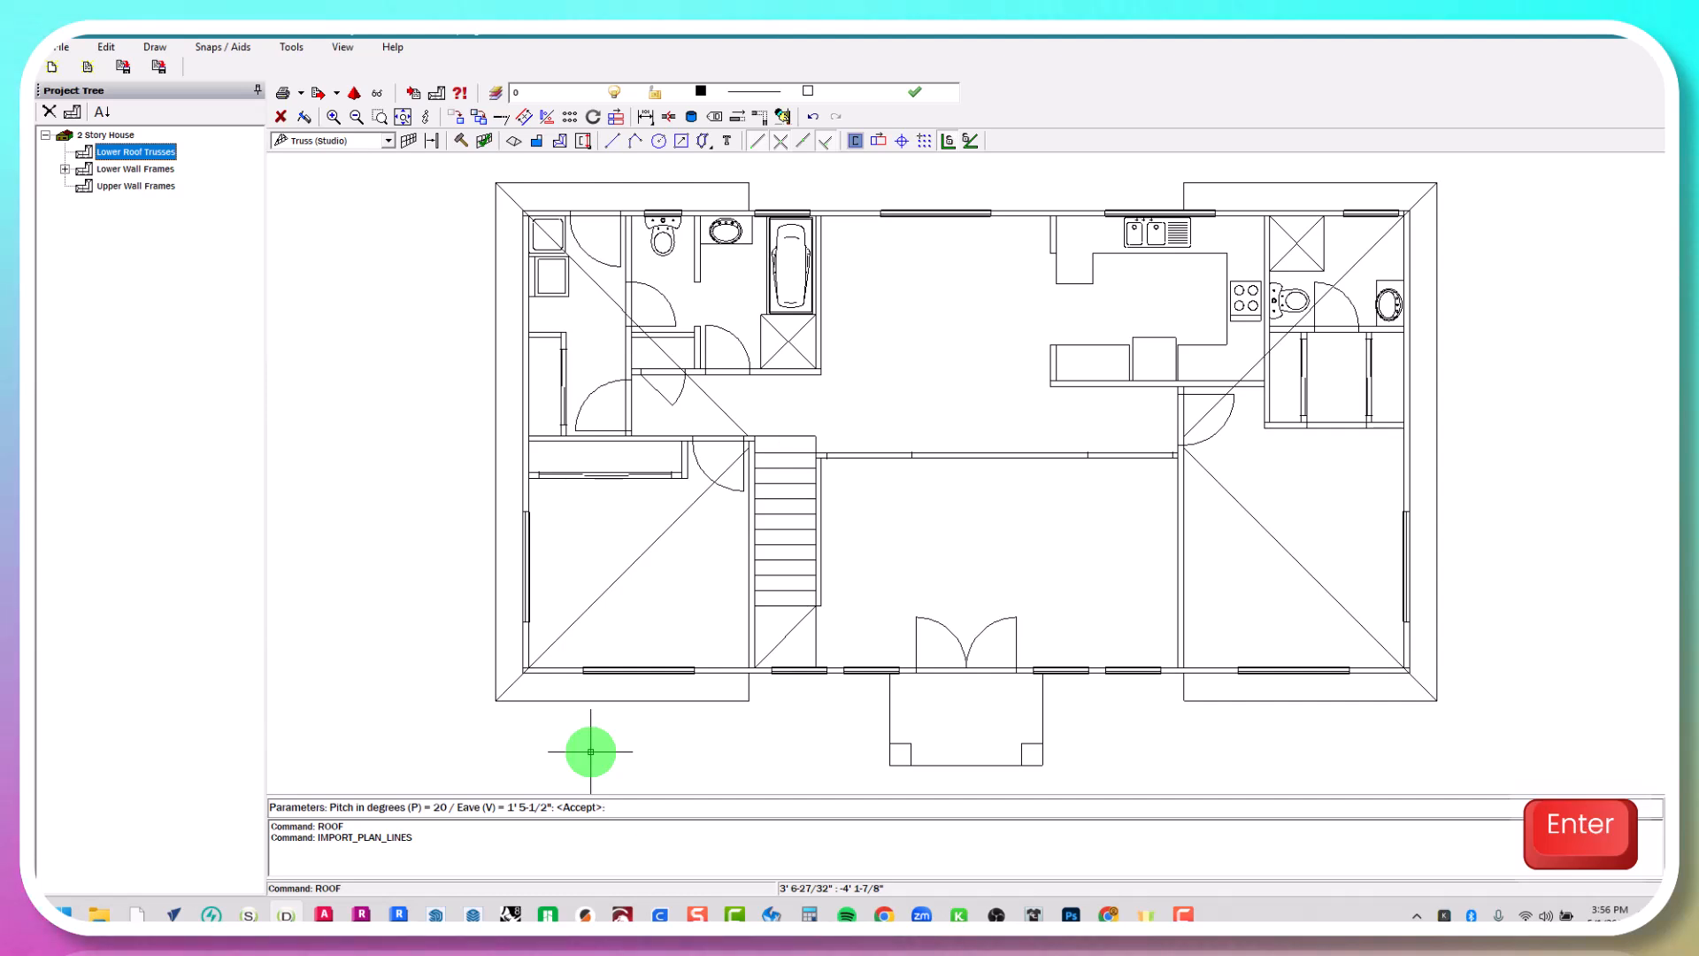
pyautogui.moveTo(590, 751); pyautogui.dragTo(589, 735, button='middle')
pyautogui.press('Return')
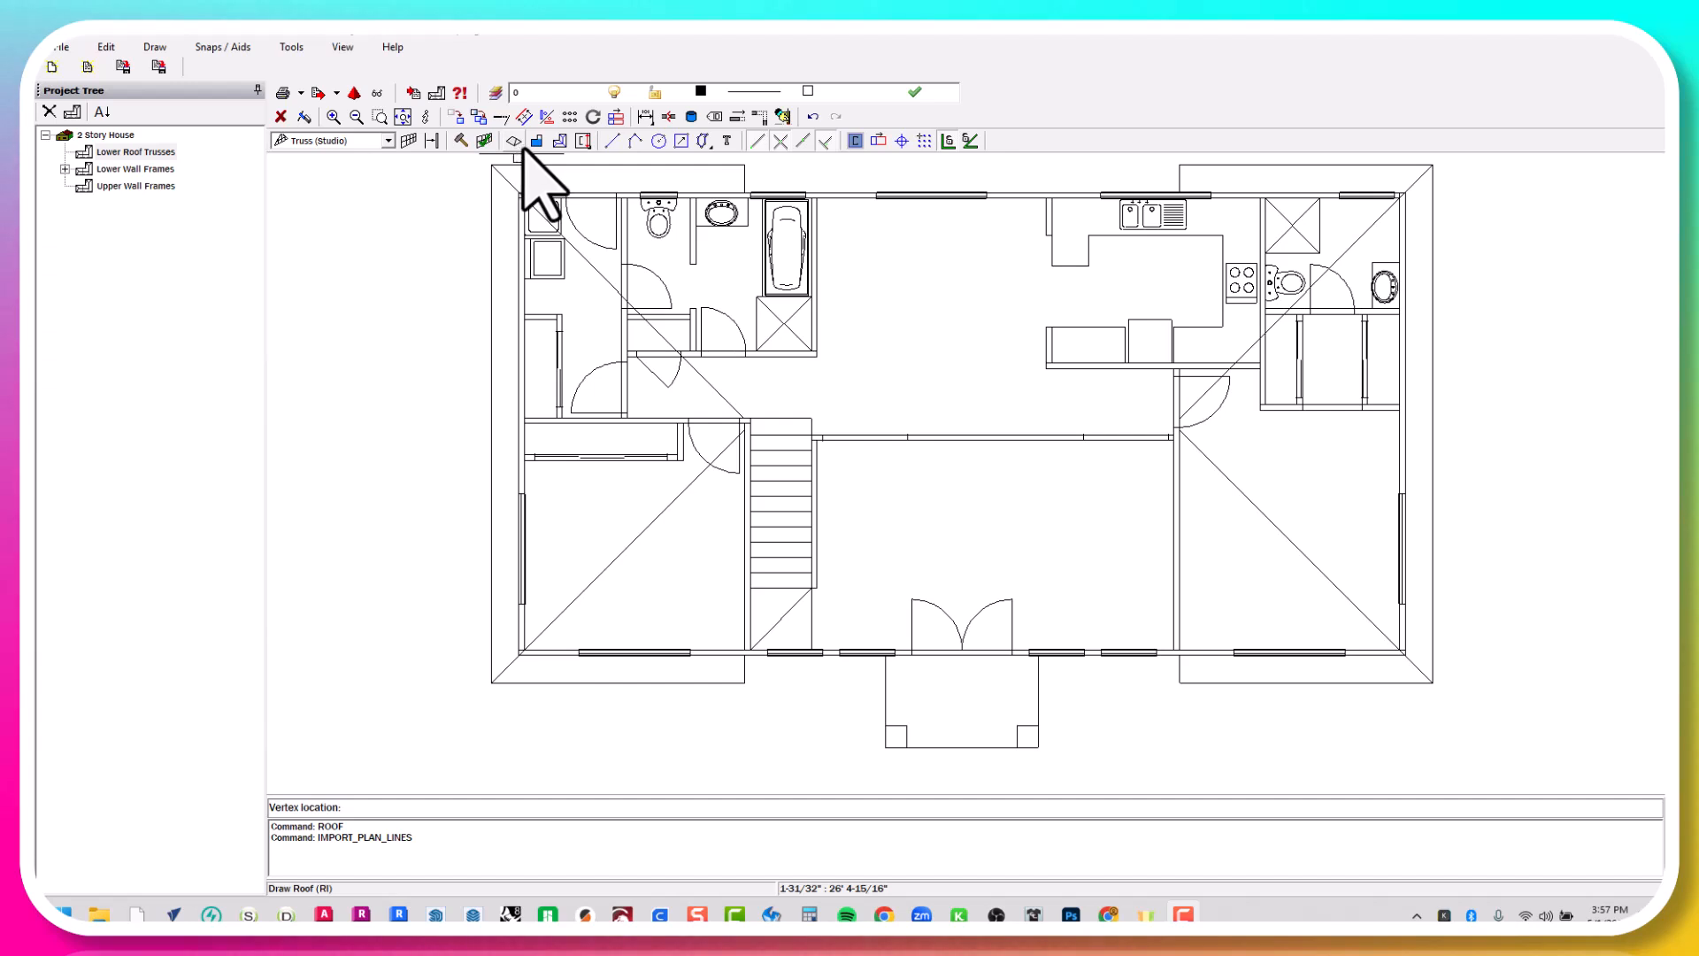
pyautogui.click(527, 81)
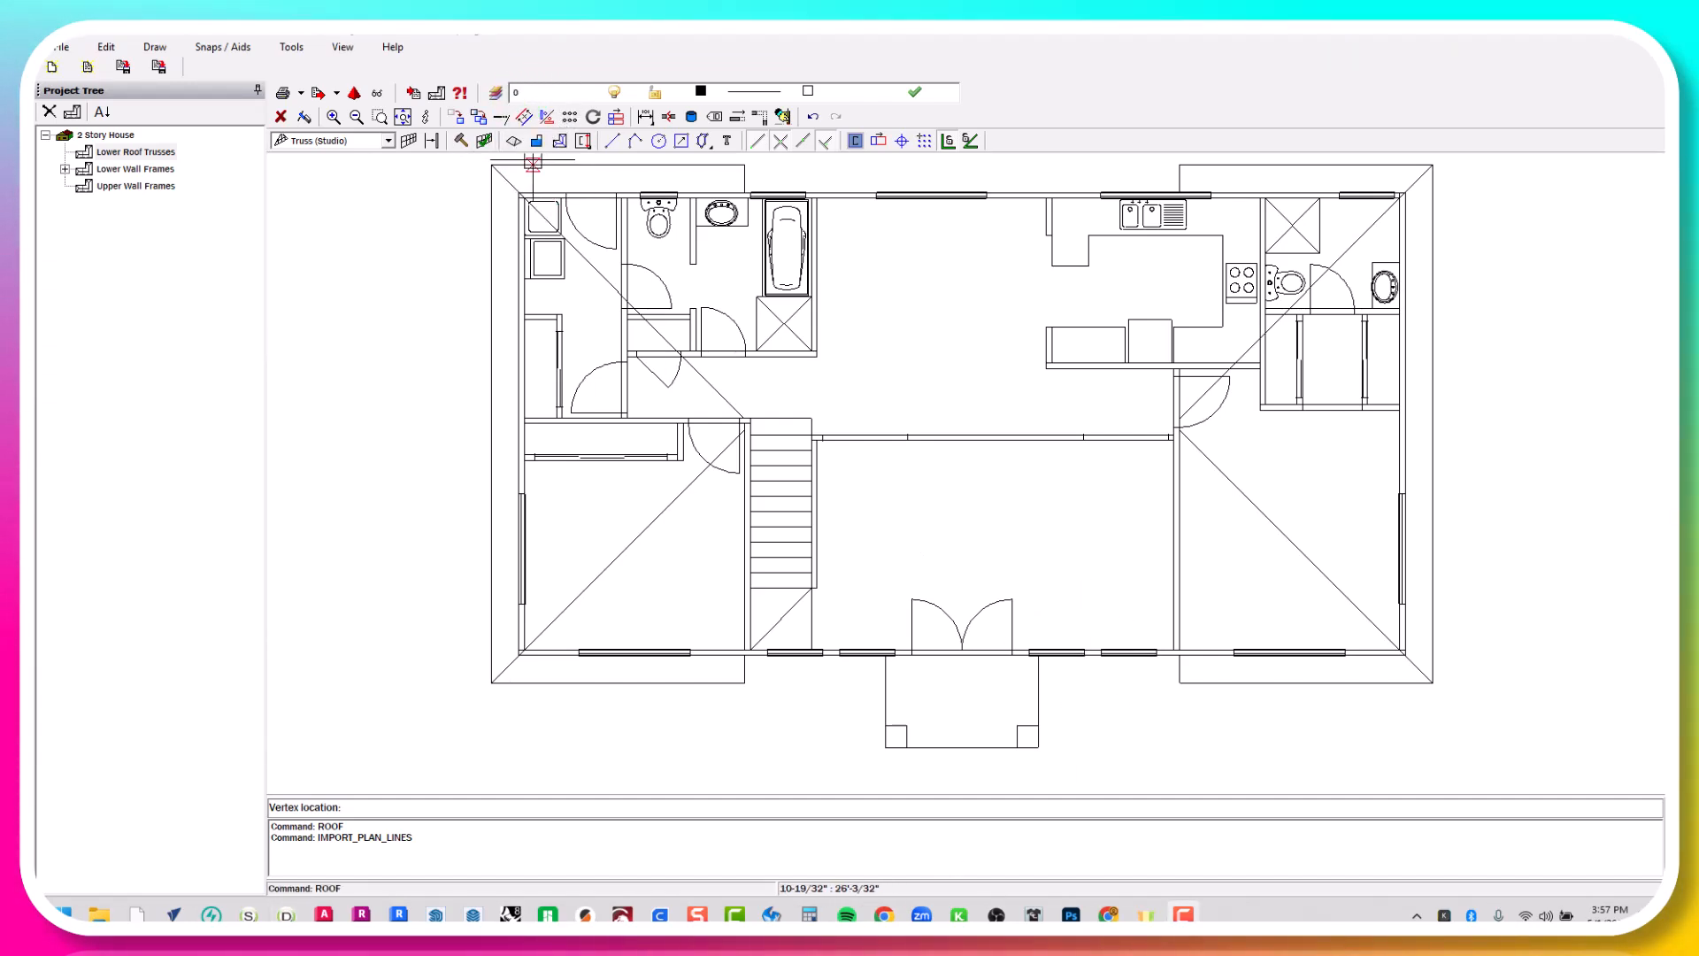
pyautogui.click(513, 142)
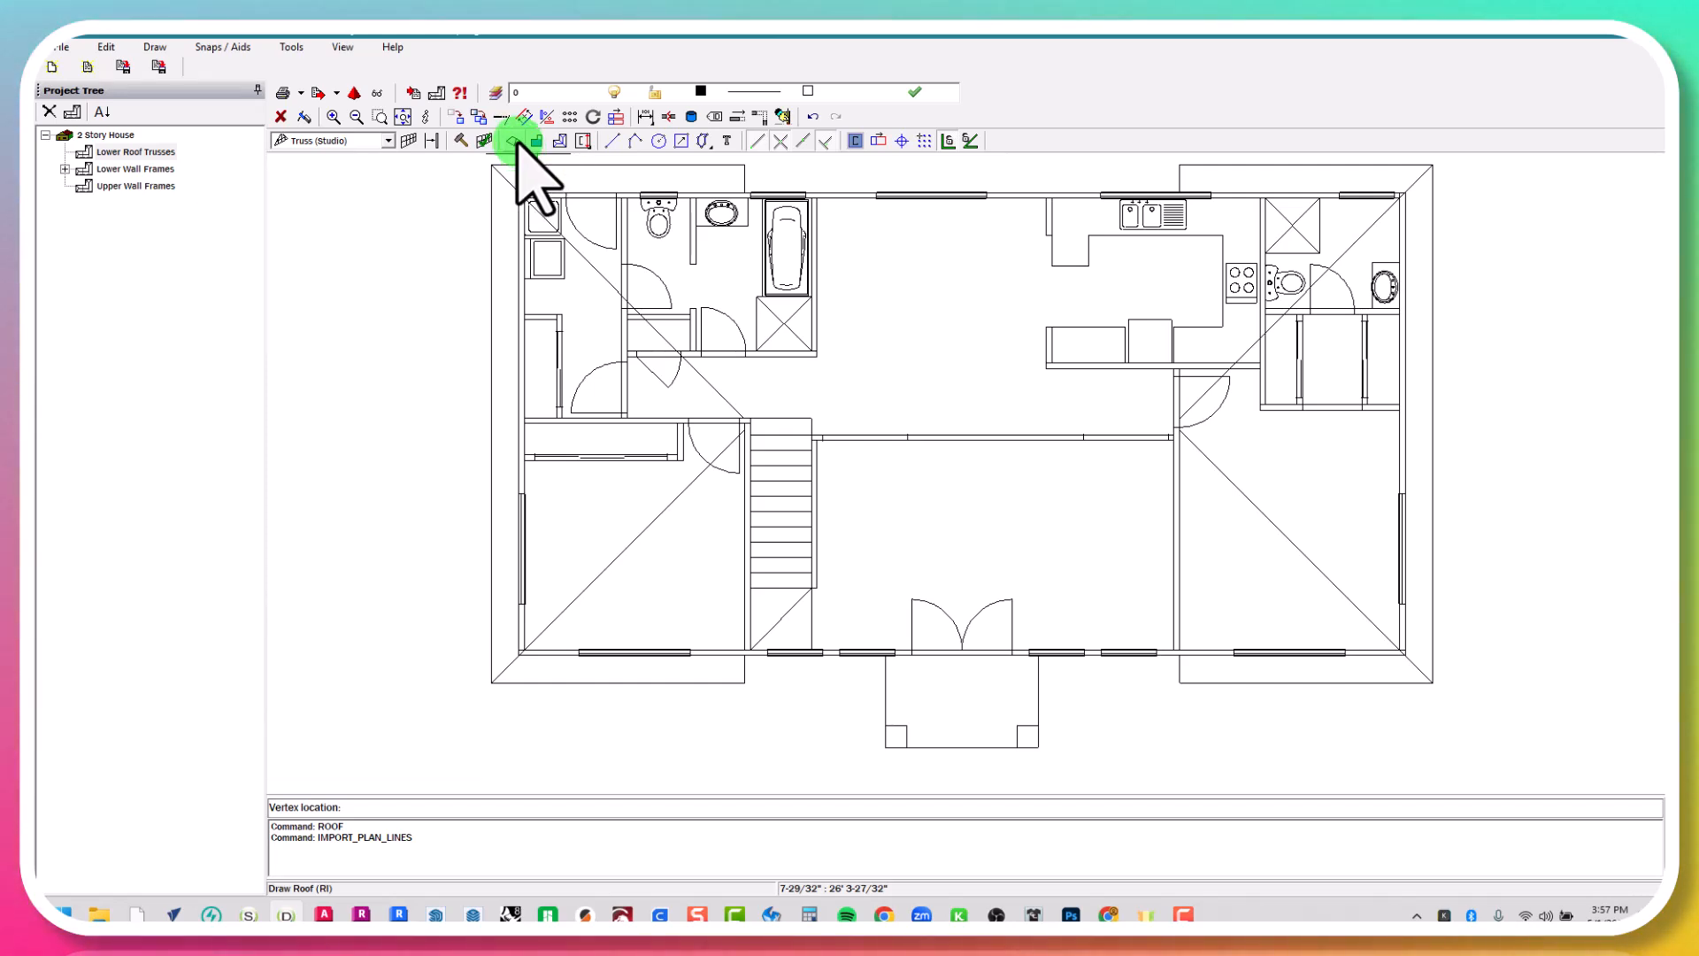
# Start drawing a roof on the Lower Roof Trusses plan with a pitch of 20 degrees
pyautogui.click(515, 142)
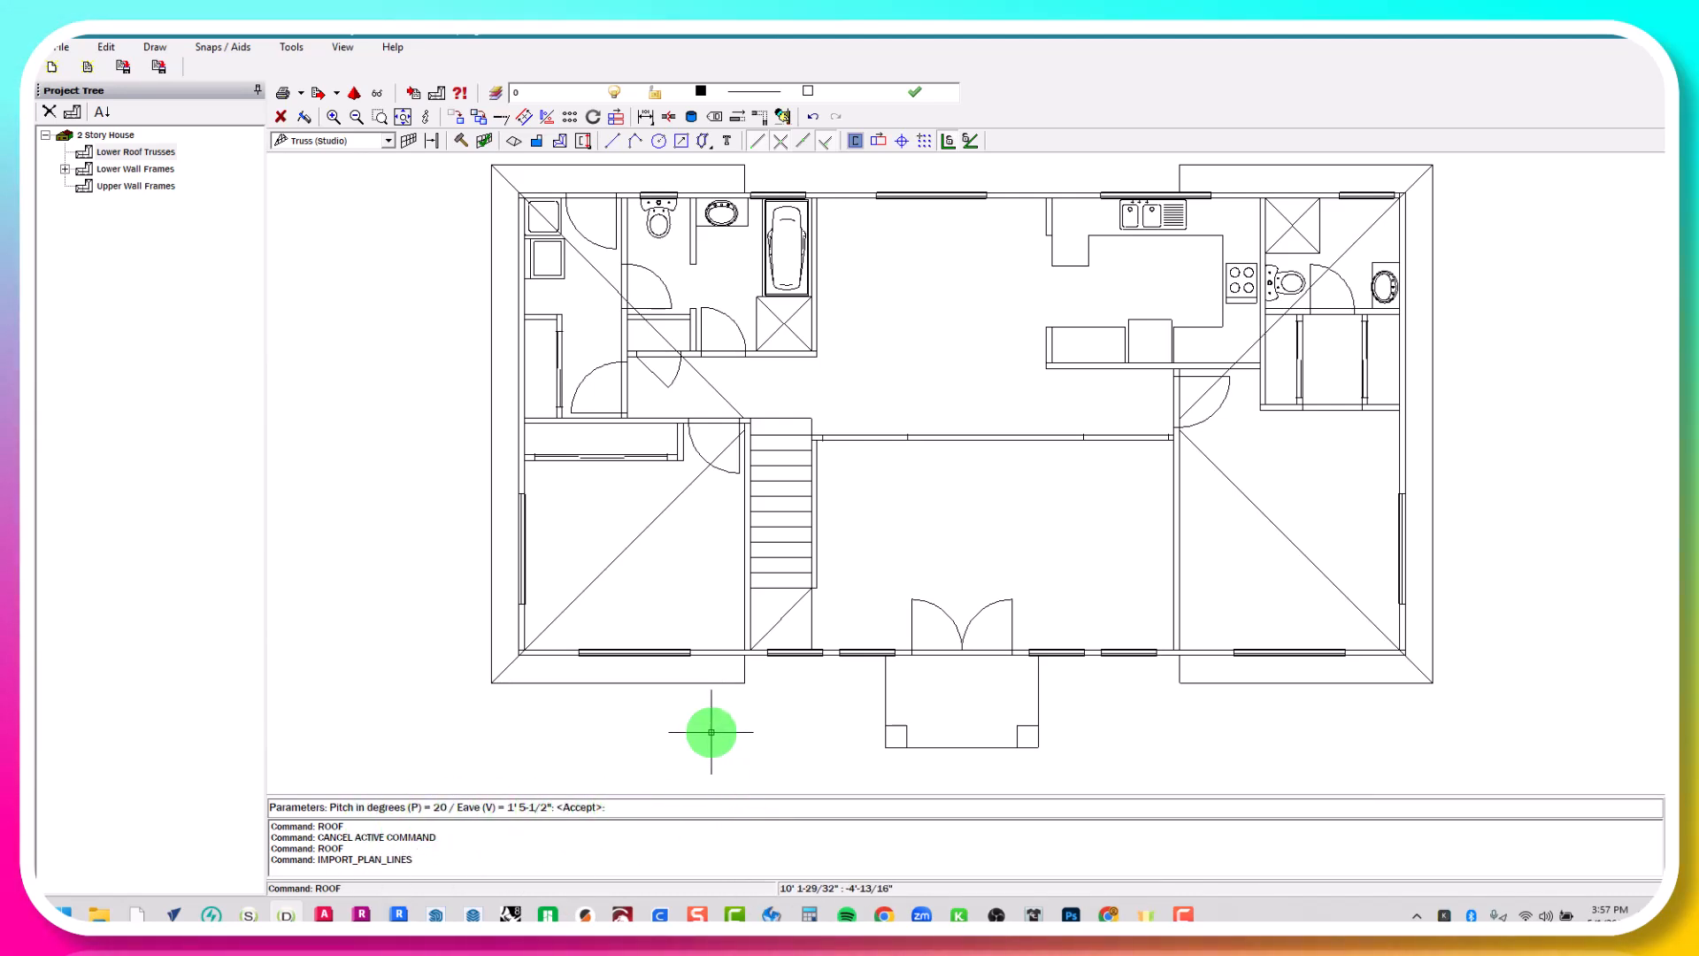
pyautogui.press('Return')
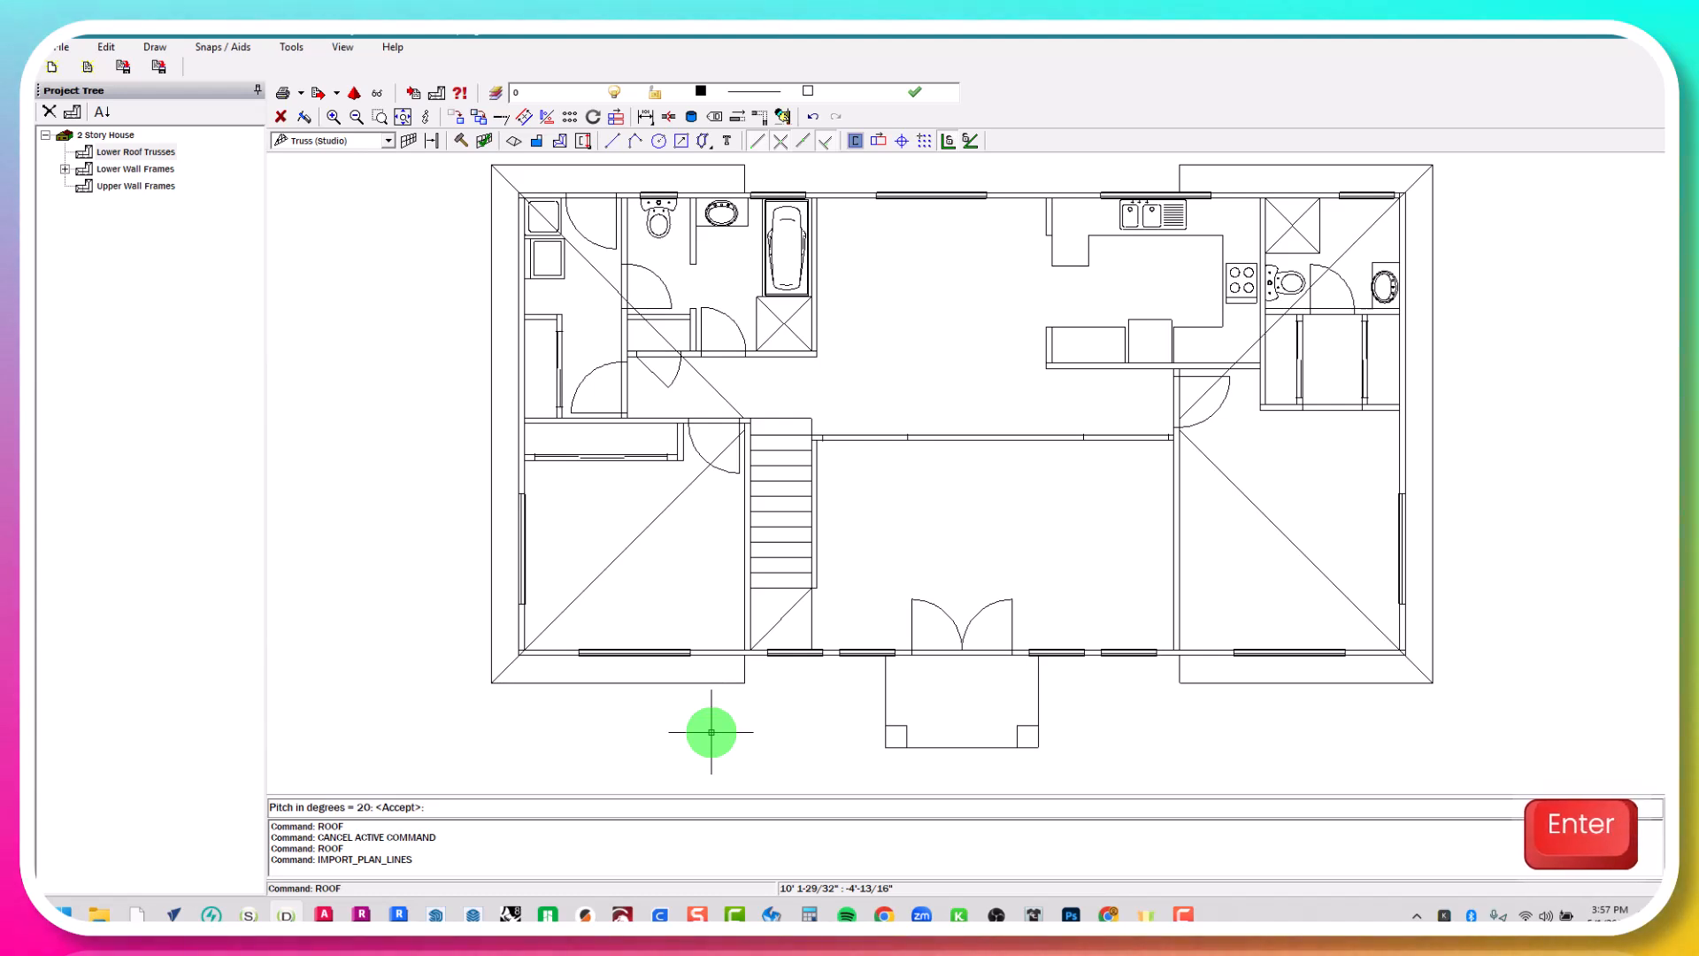
pyautogui.write('20')
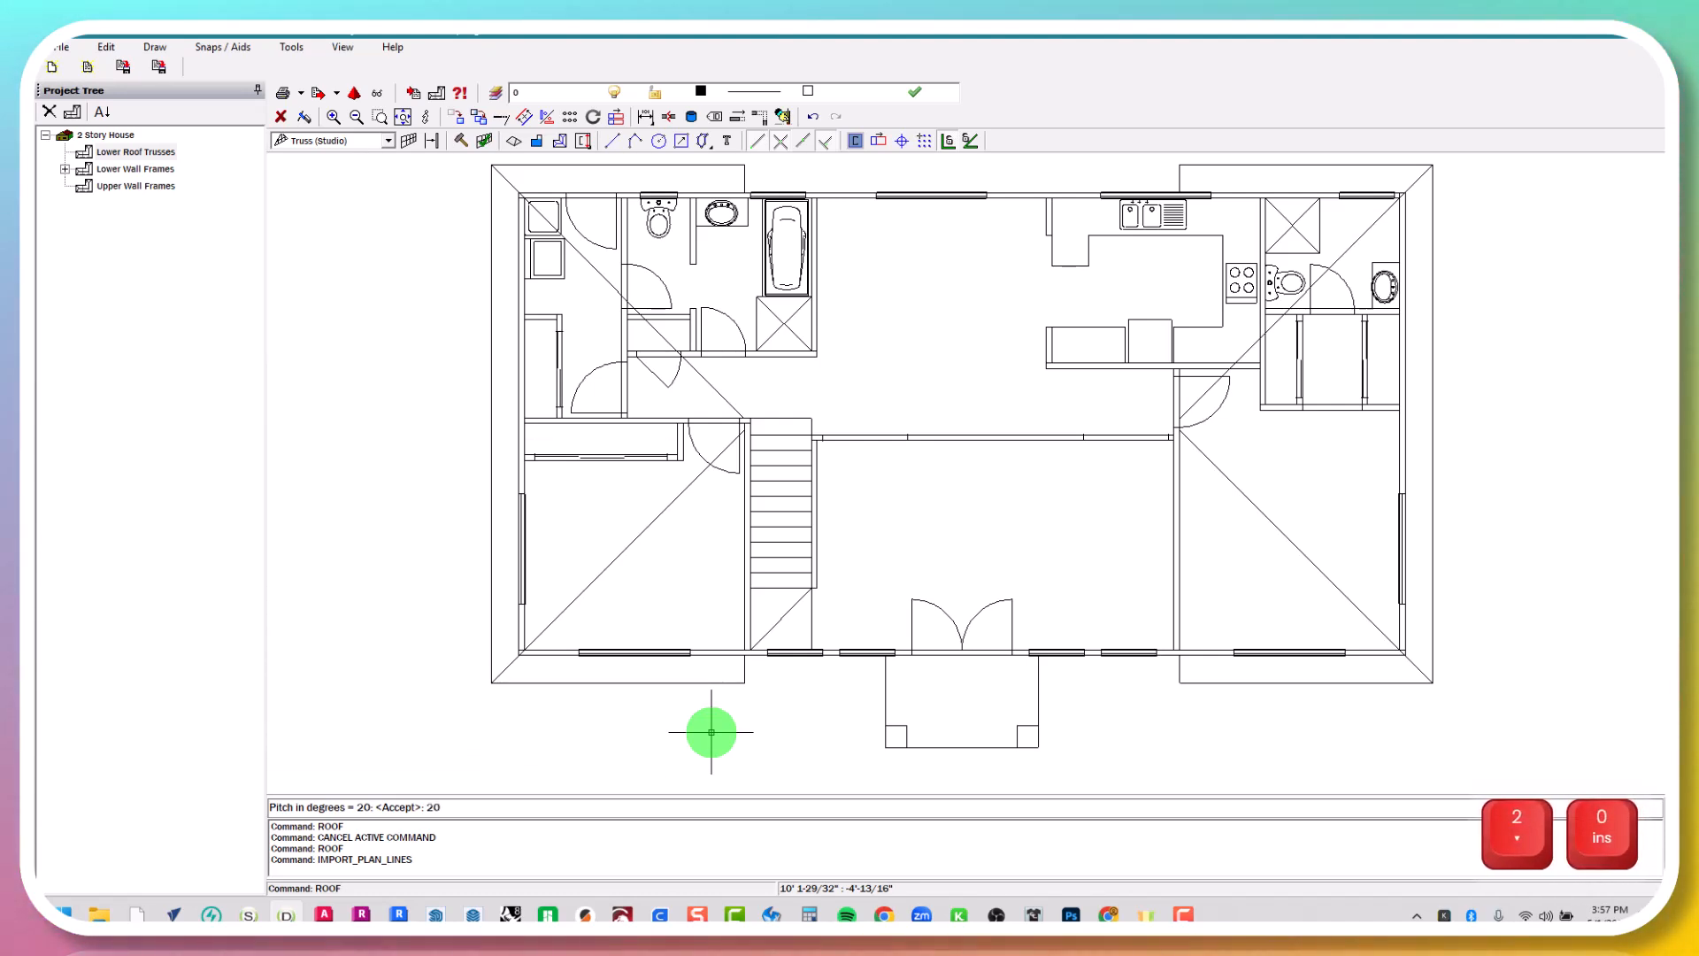
pyautogui.press('Return')
# Set the roof's eave to 1' 5-1/2" and accept the roof parameters
pyautogui.write('v')
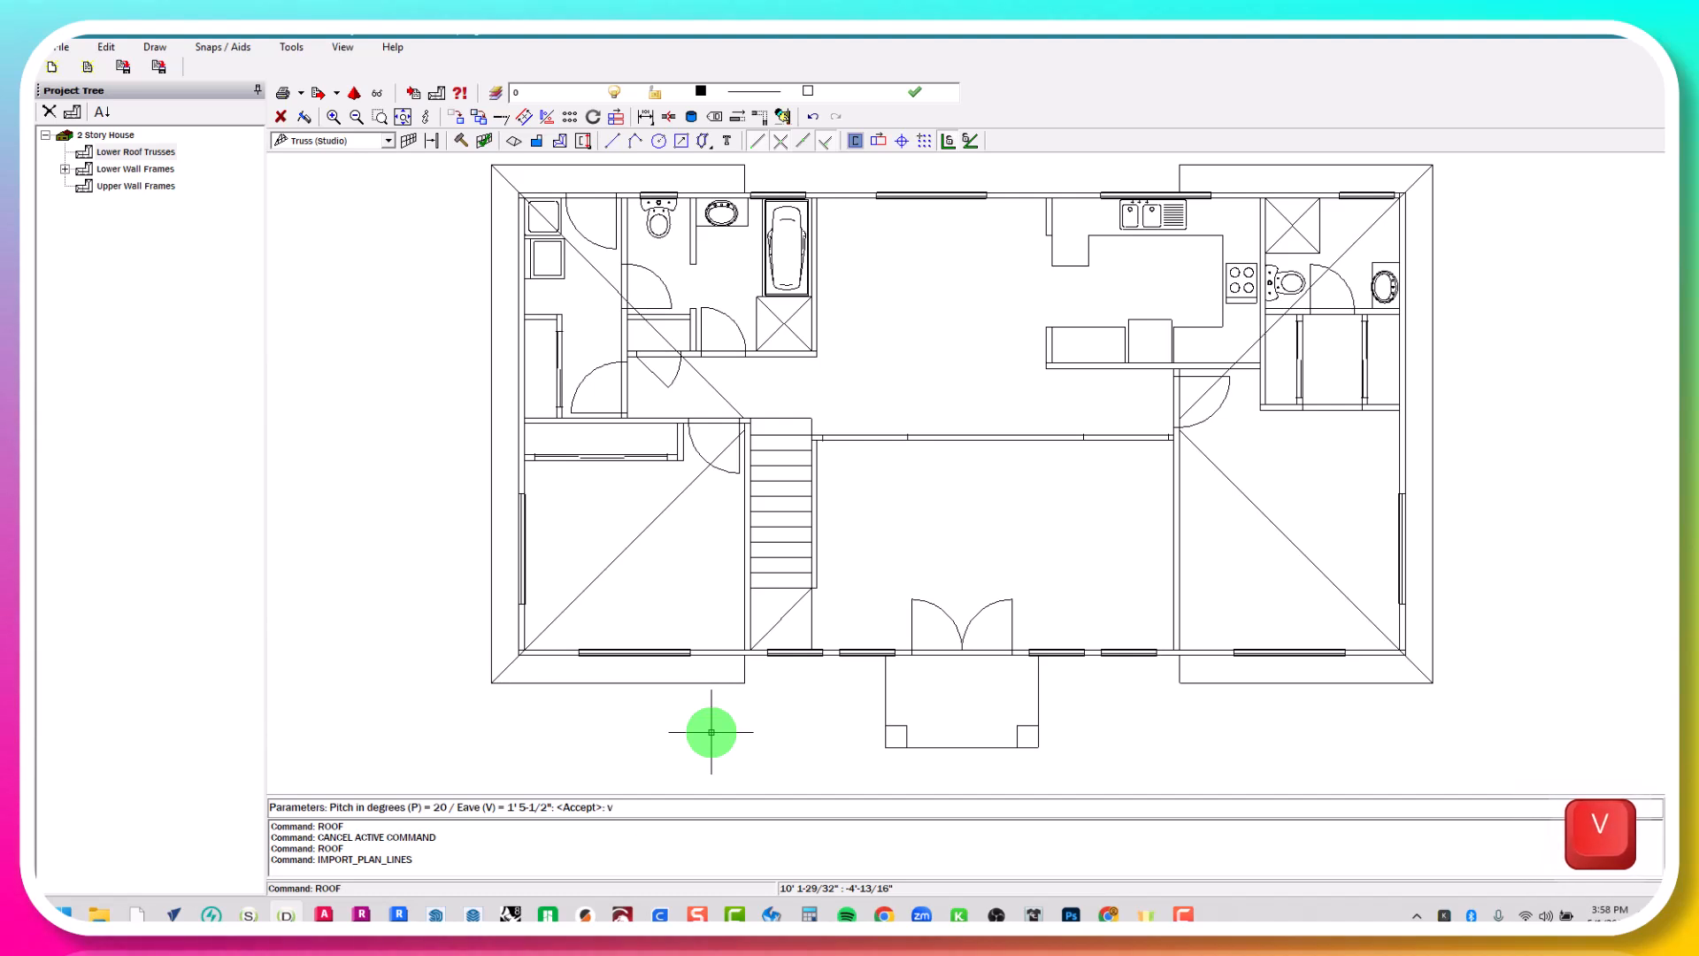
pyautogui.press('Return')
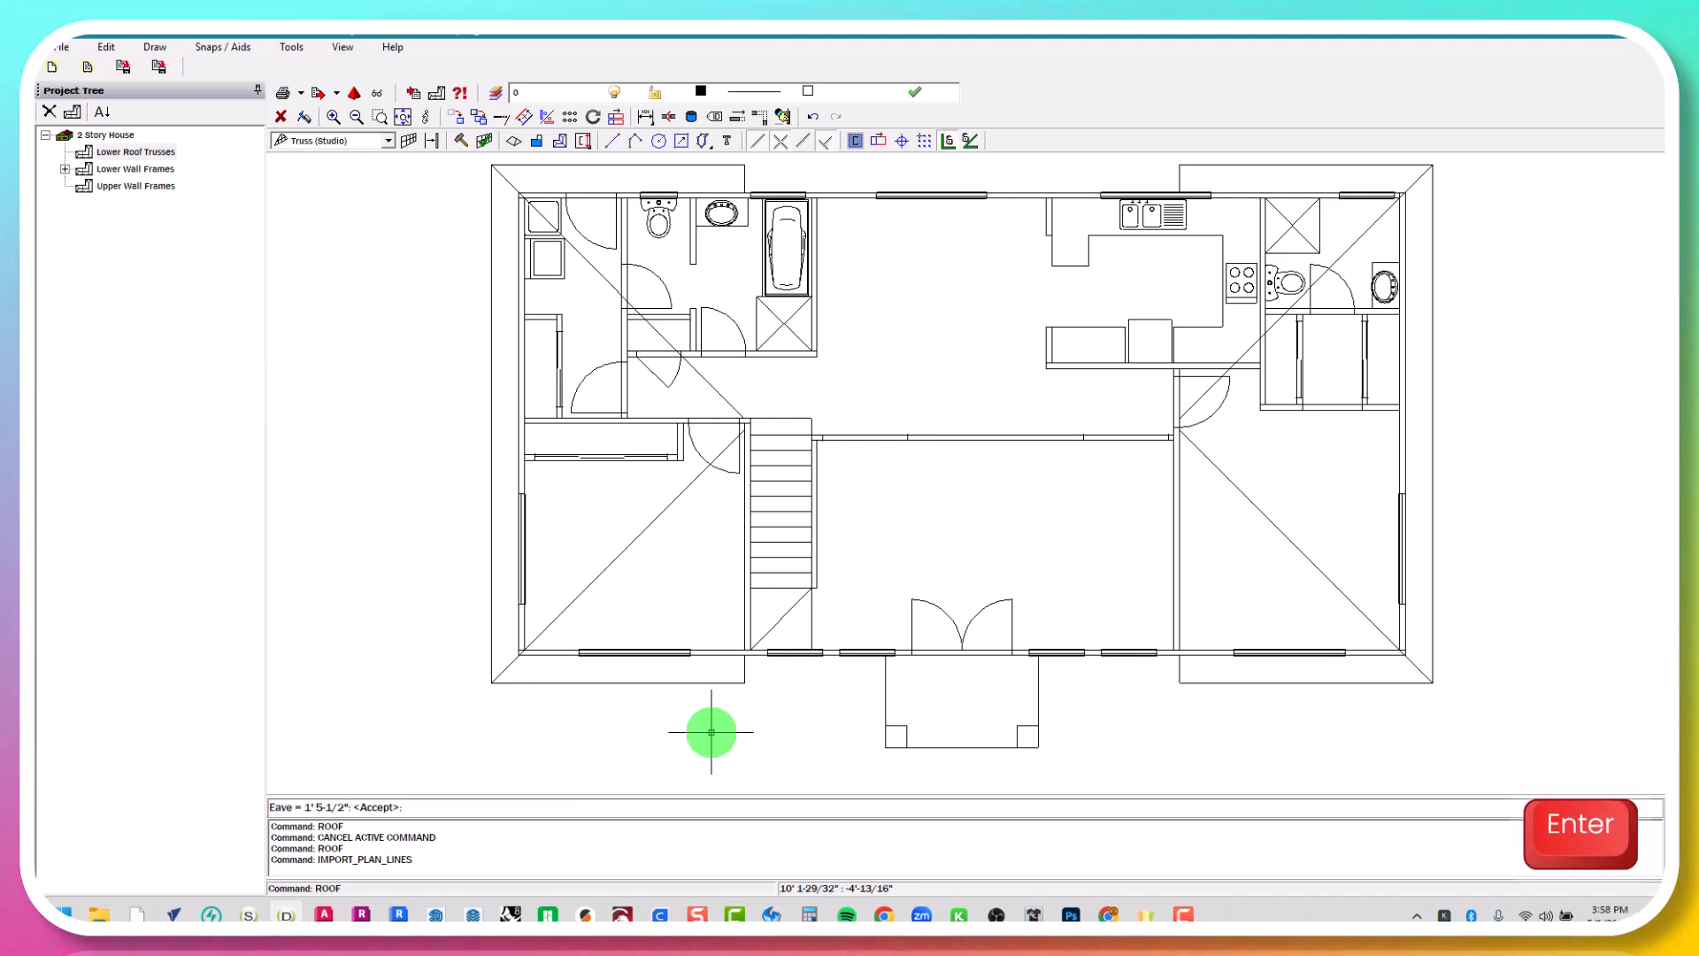
pyautogui.write('1')
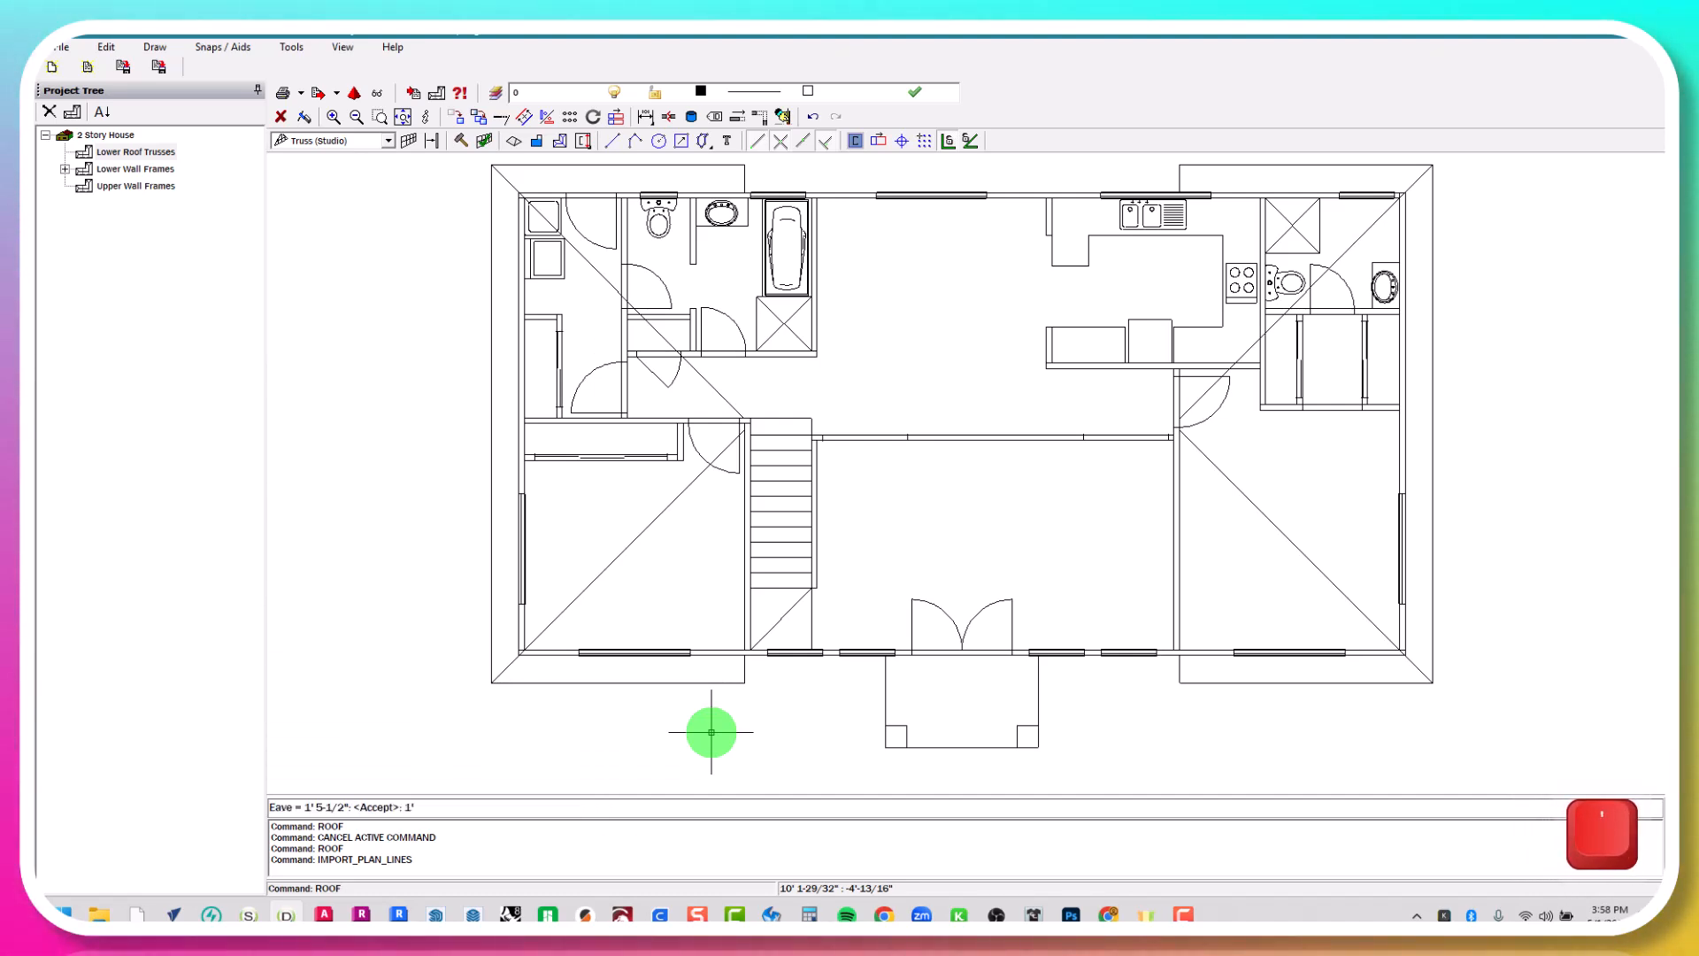
pyautogui.write("'-")
pyautogui.press('BackSpace')
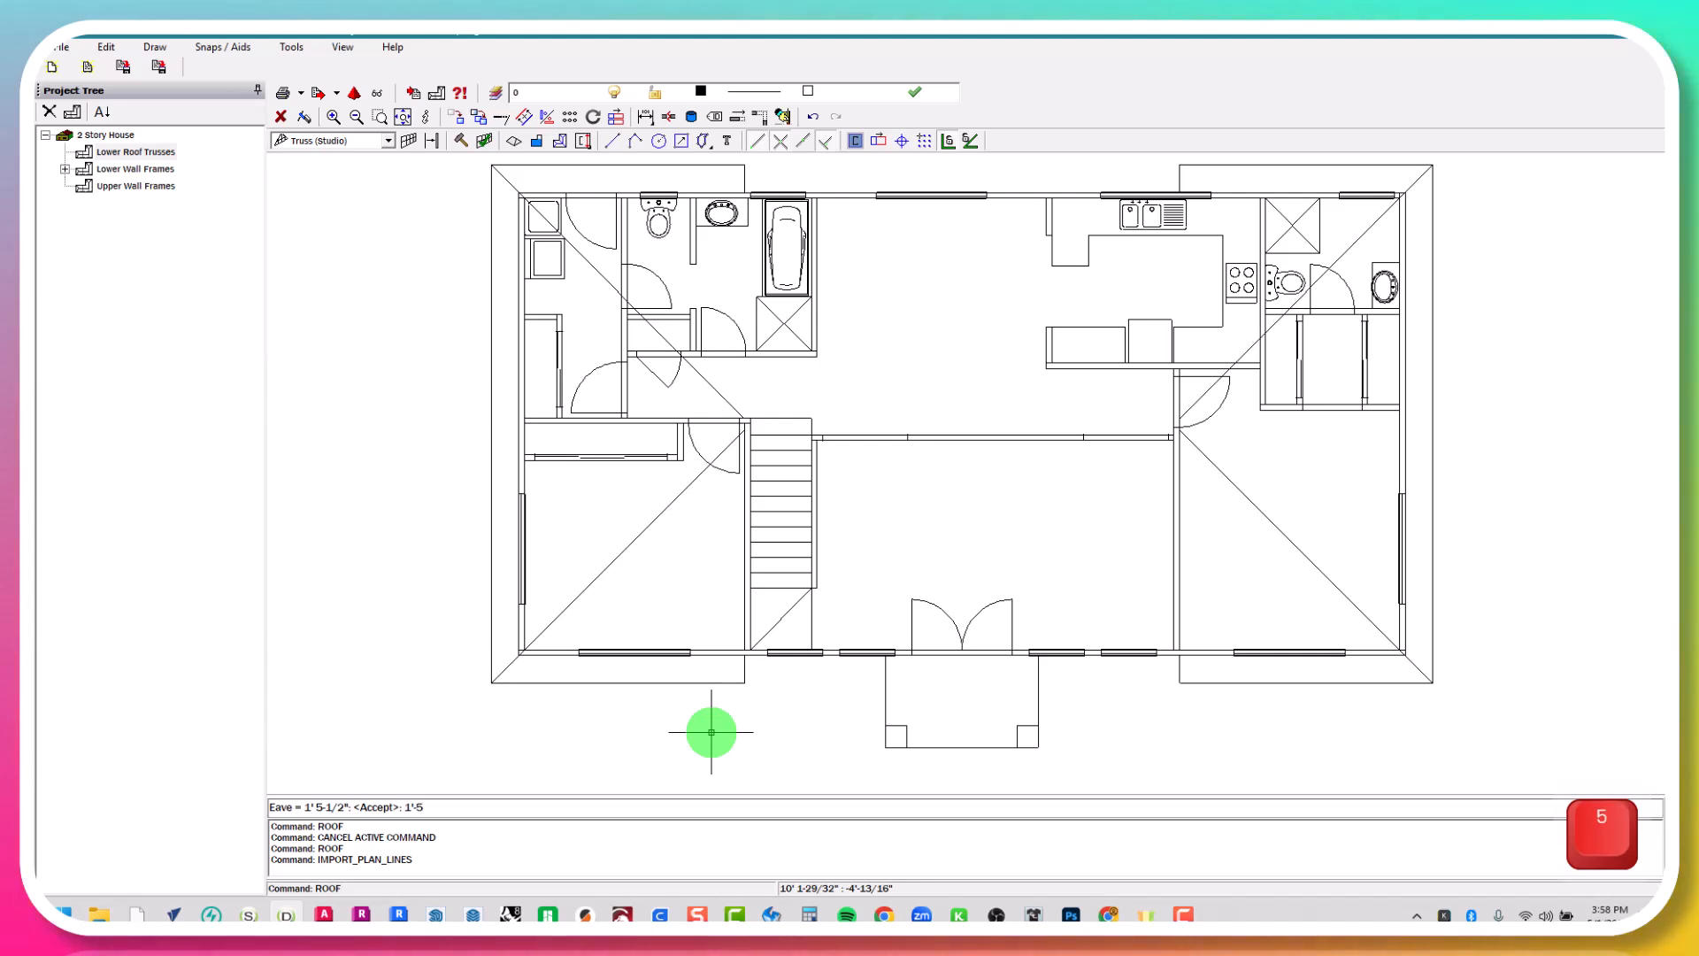
pyautogui.write('5')
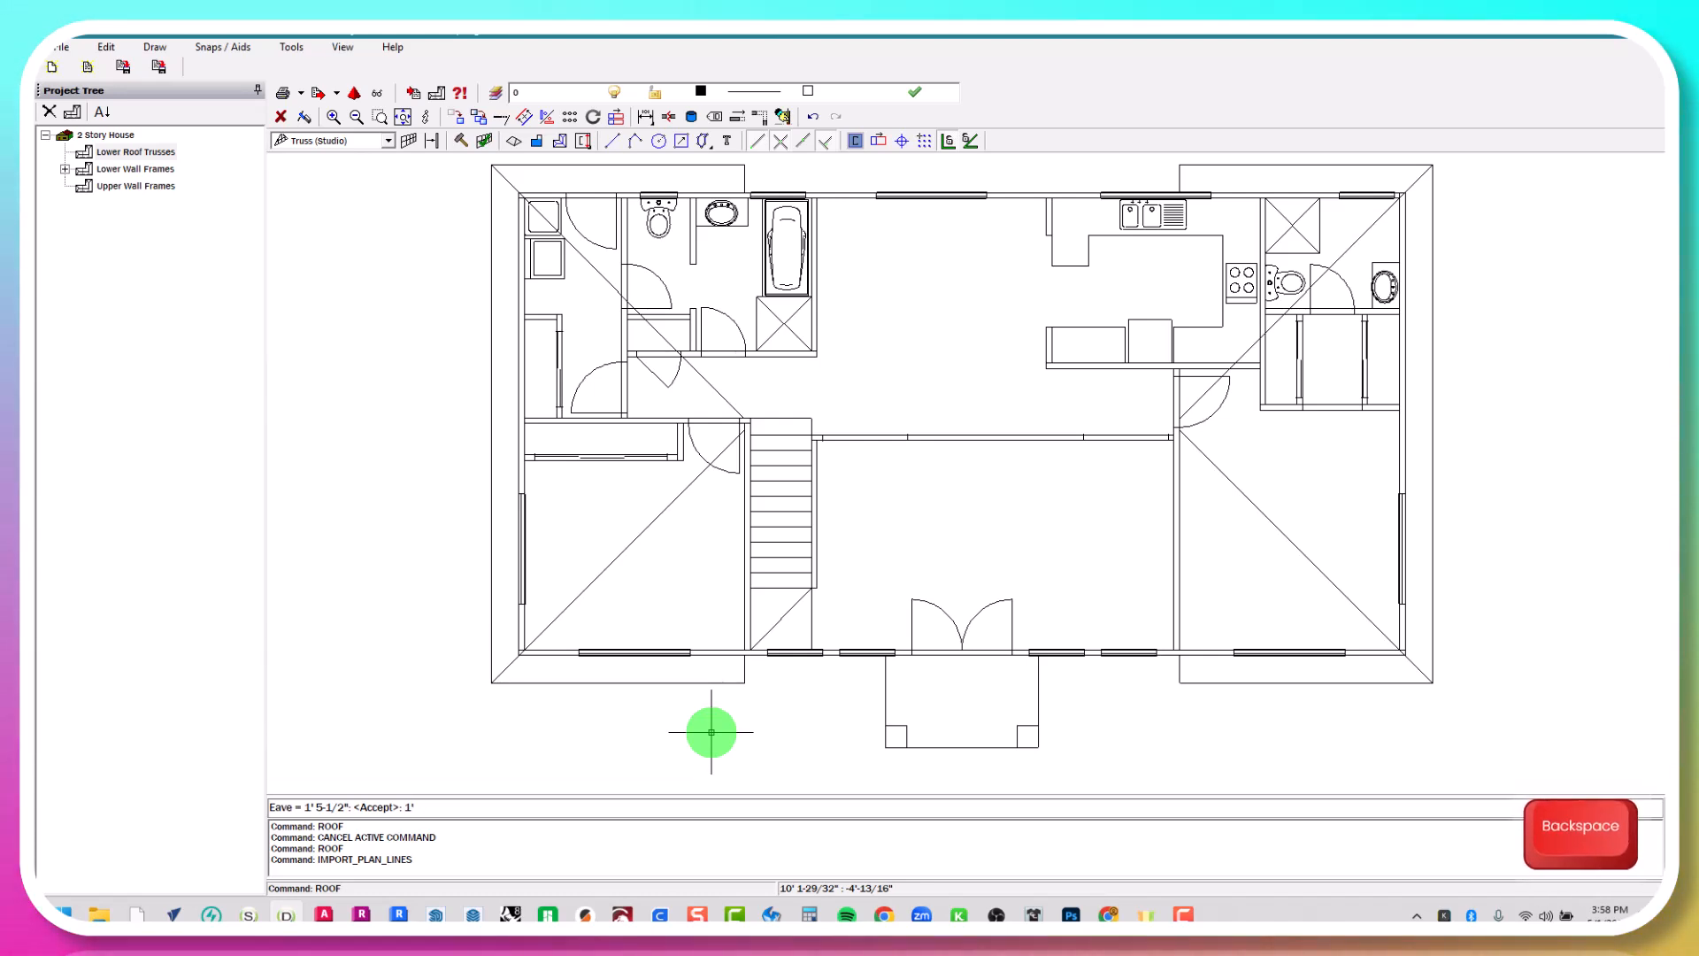
pyautogui.write('5-1/')
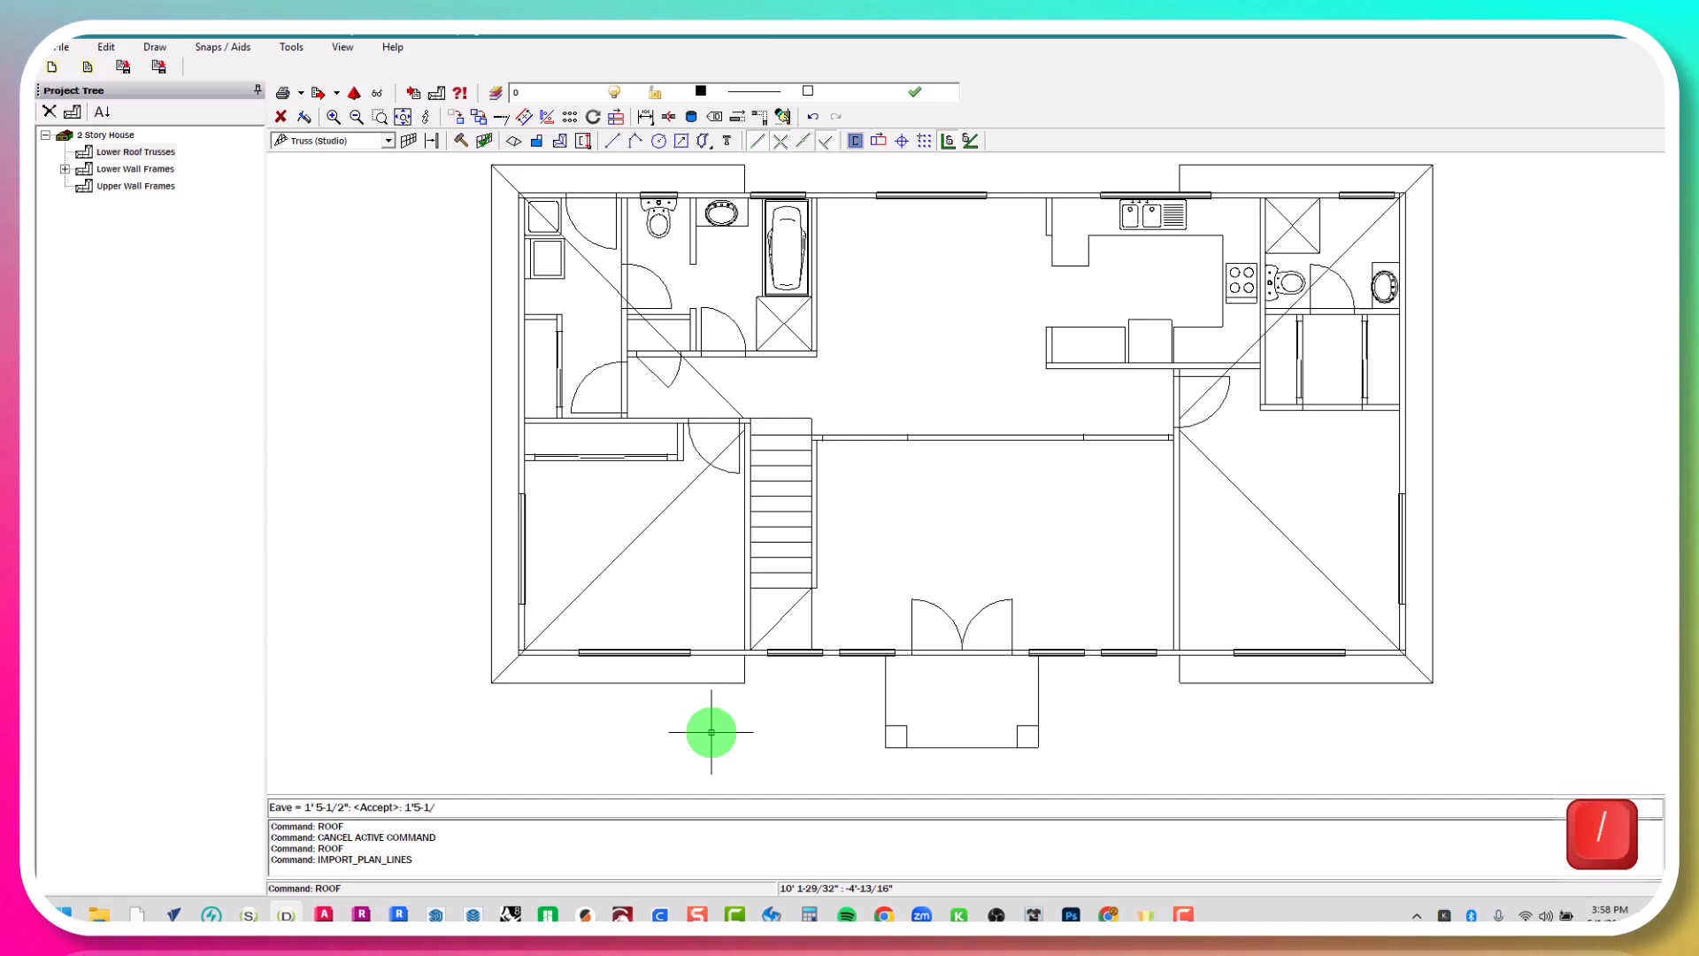
pyautogui.write('2"')
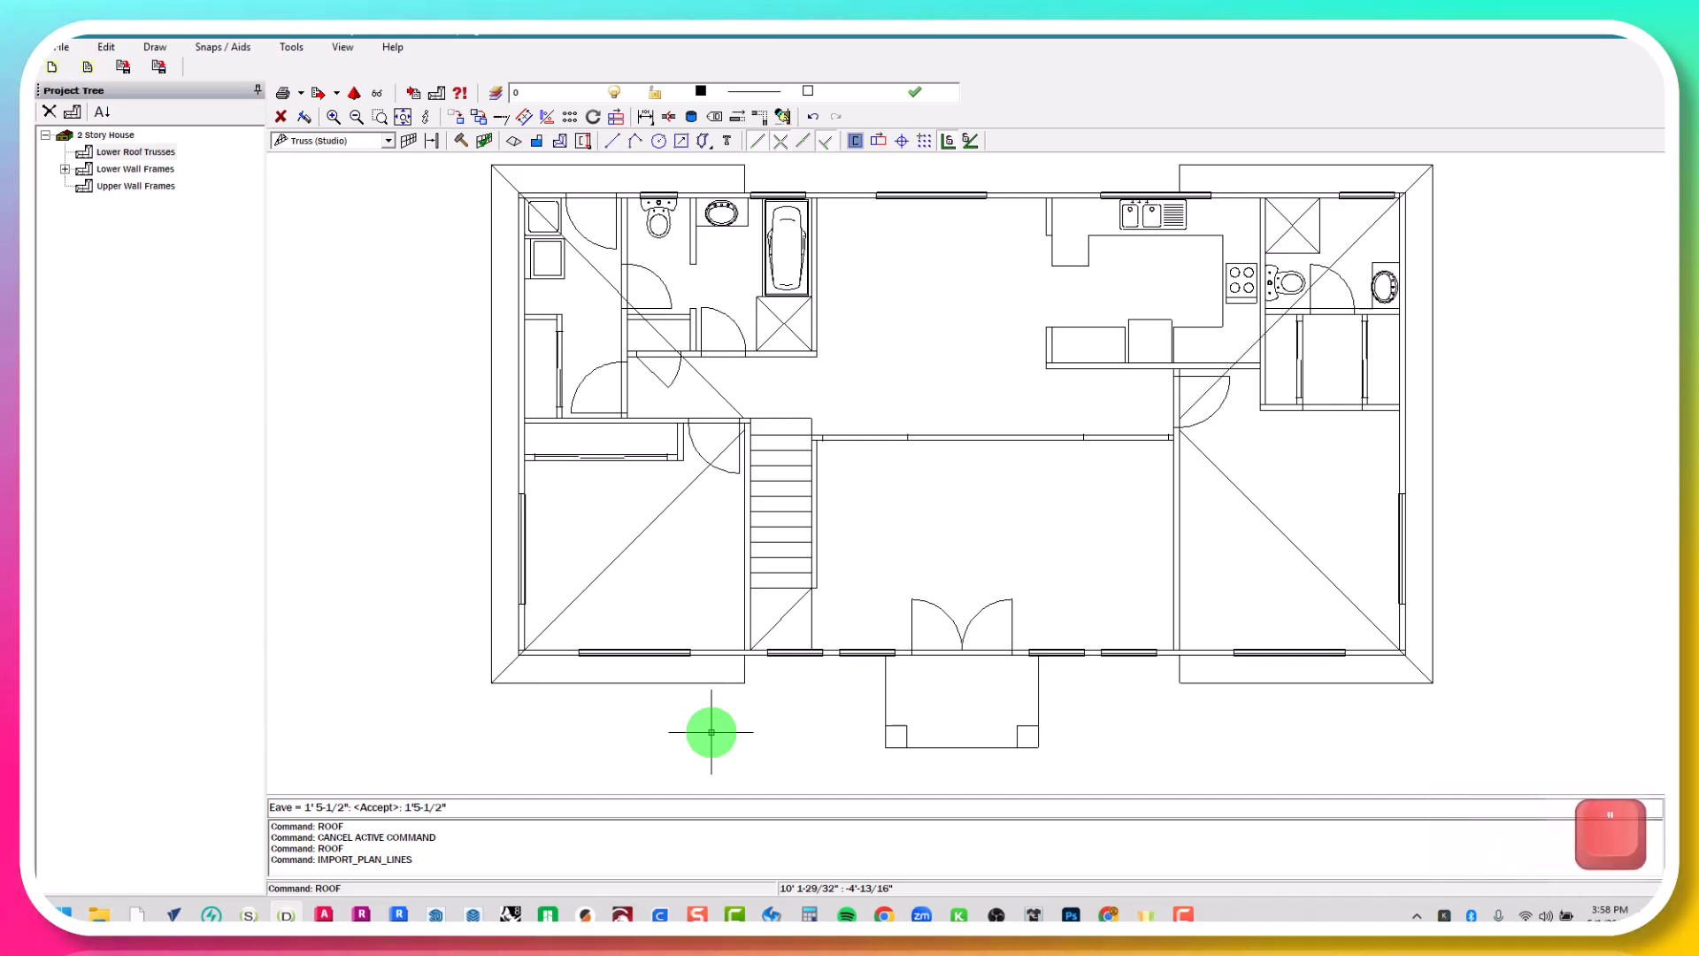
pyautogui.press('Return')
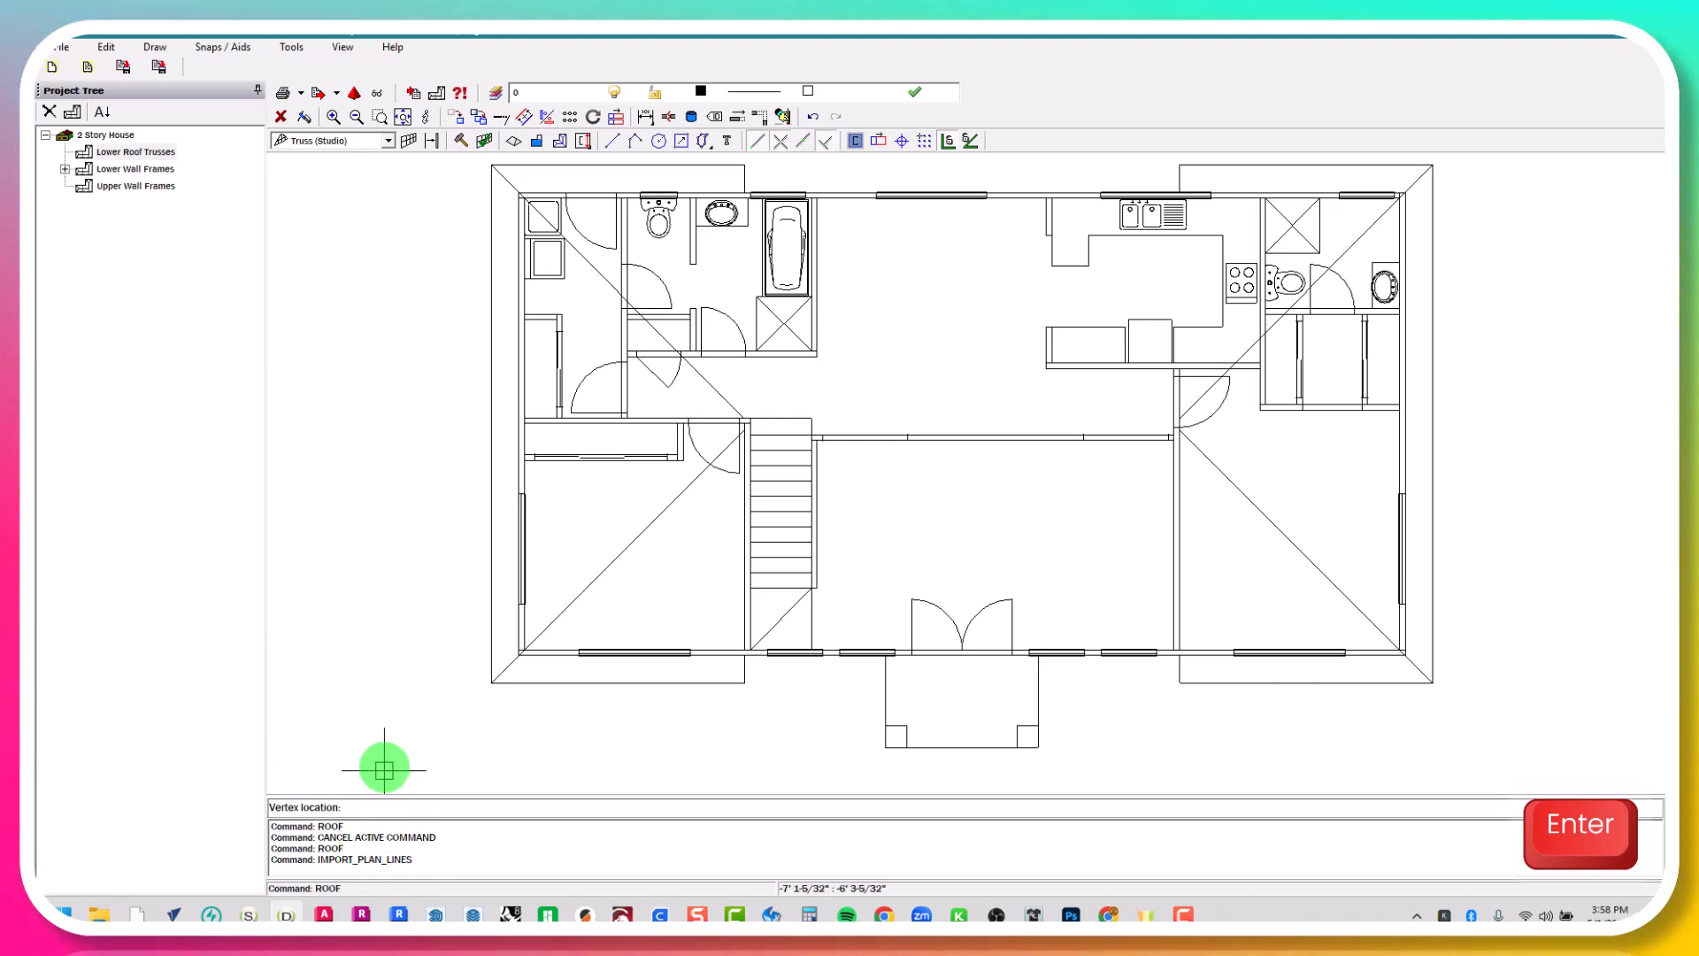
# Place the first two roof vertices on the house's upper-left and lower-left outer wall corners
pyautogui.scroll(3, 509, 179)
pyautogui.scroll(5, 509, 179)
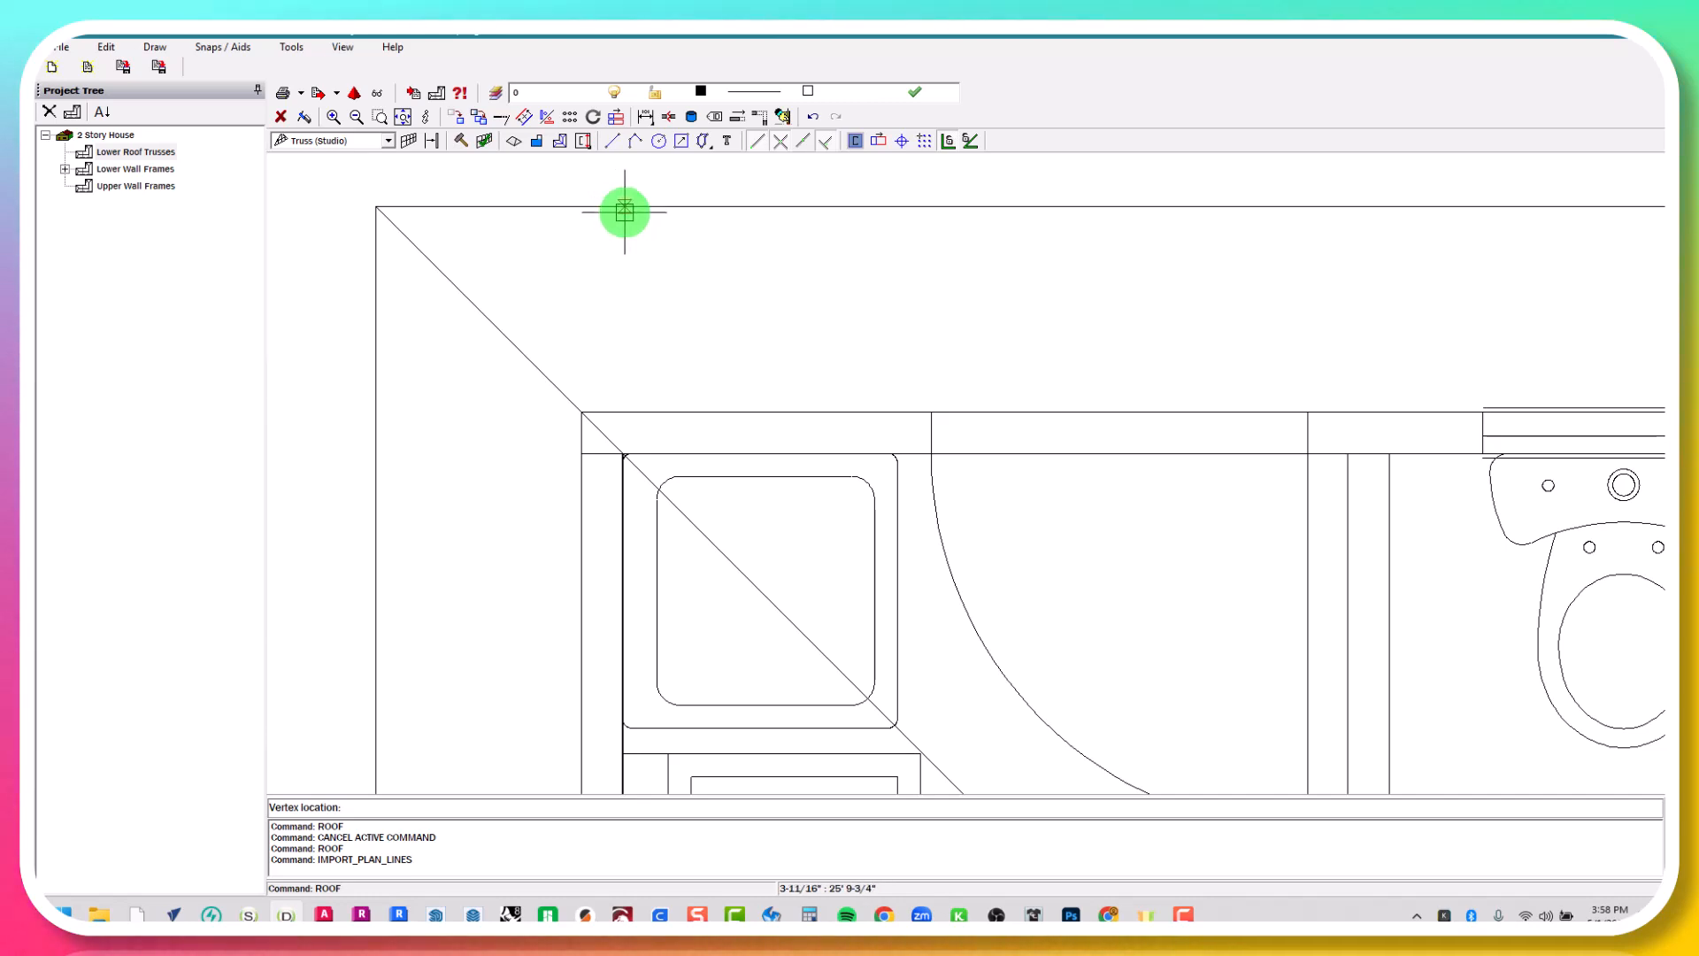
pyautogui.click(583, 416)
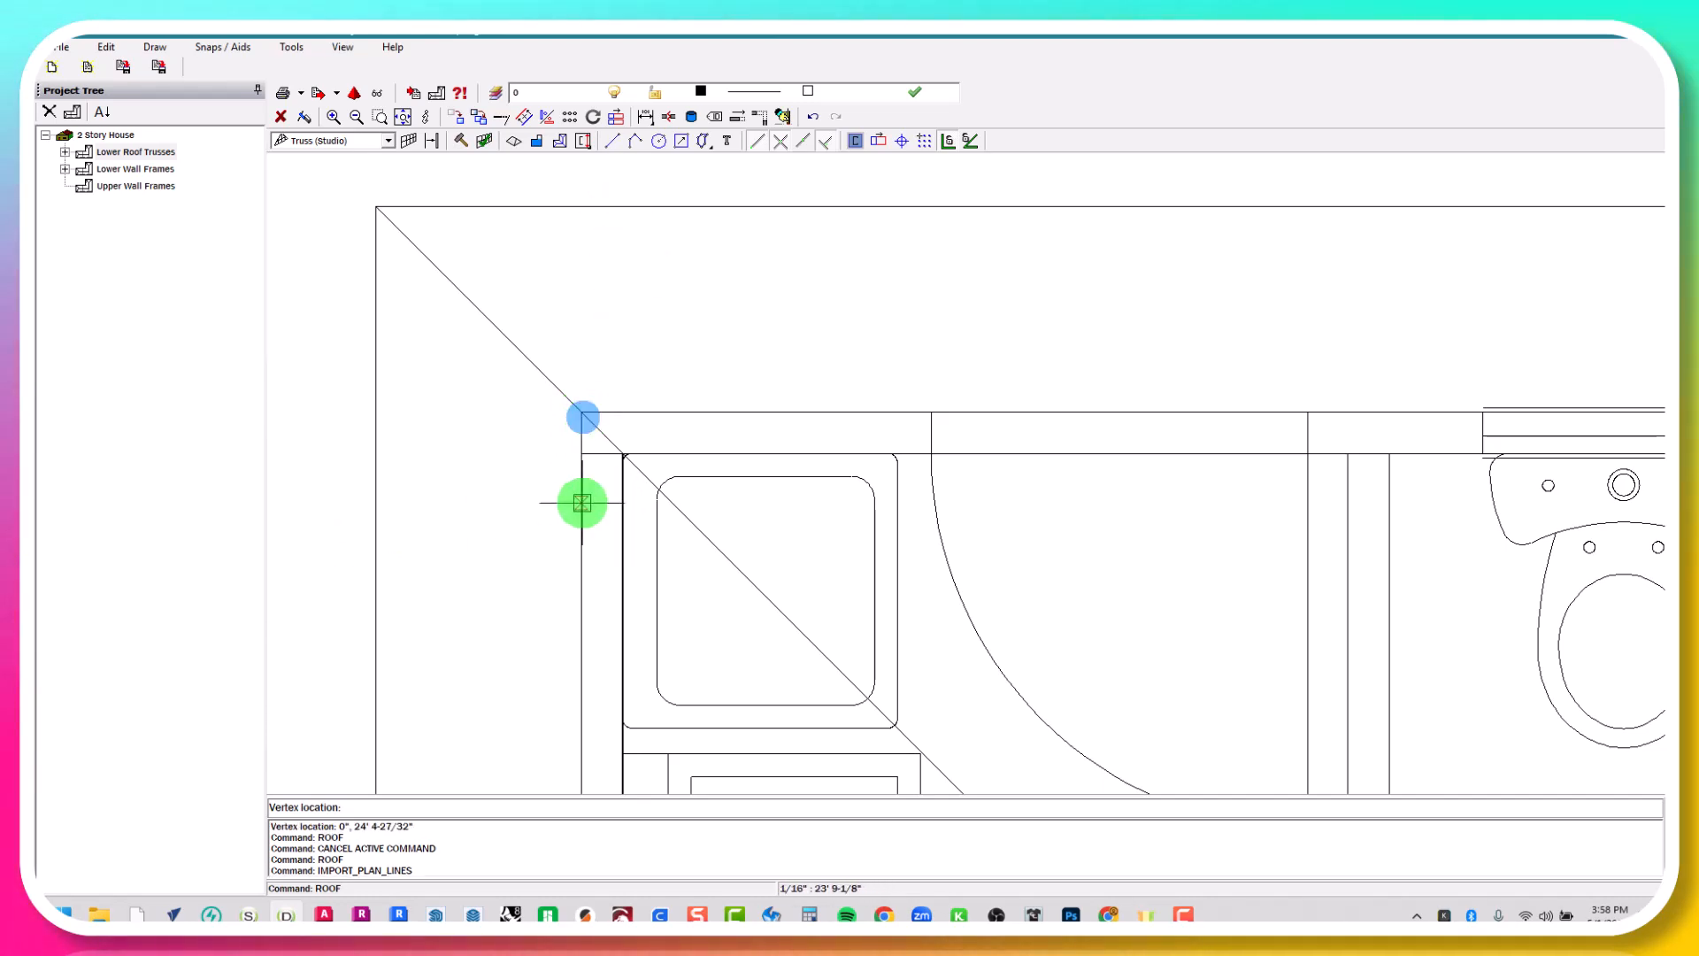
pyautogui.scroll(-3, 576, 496)
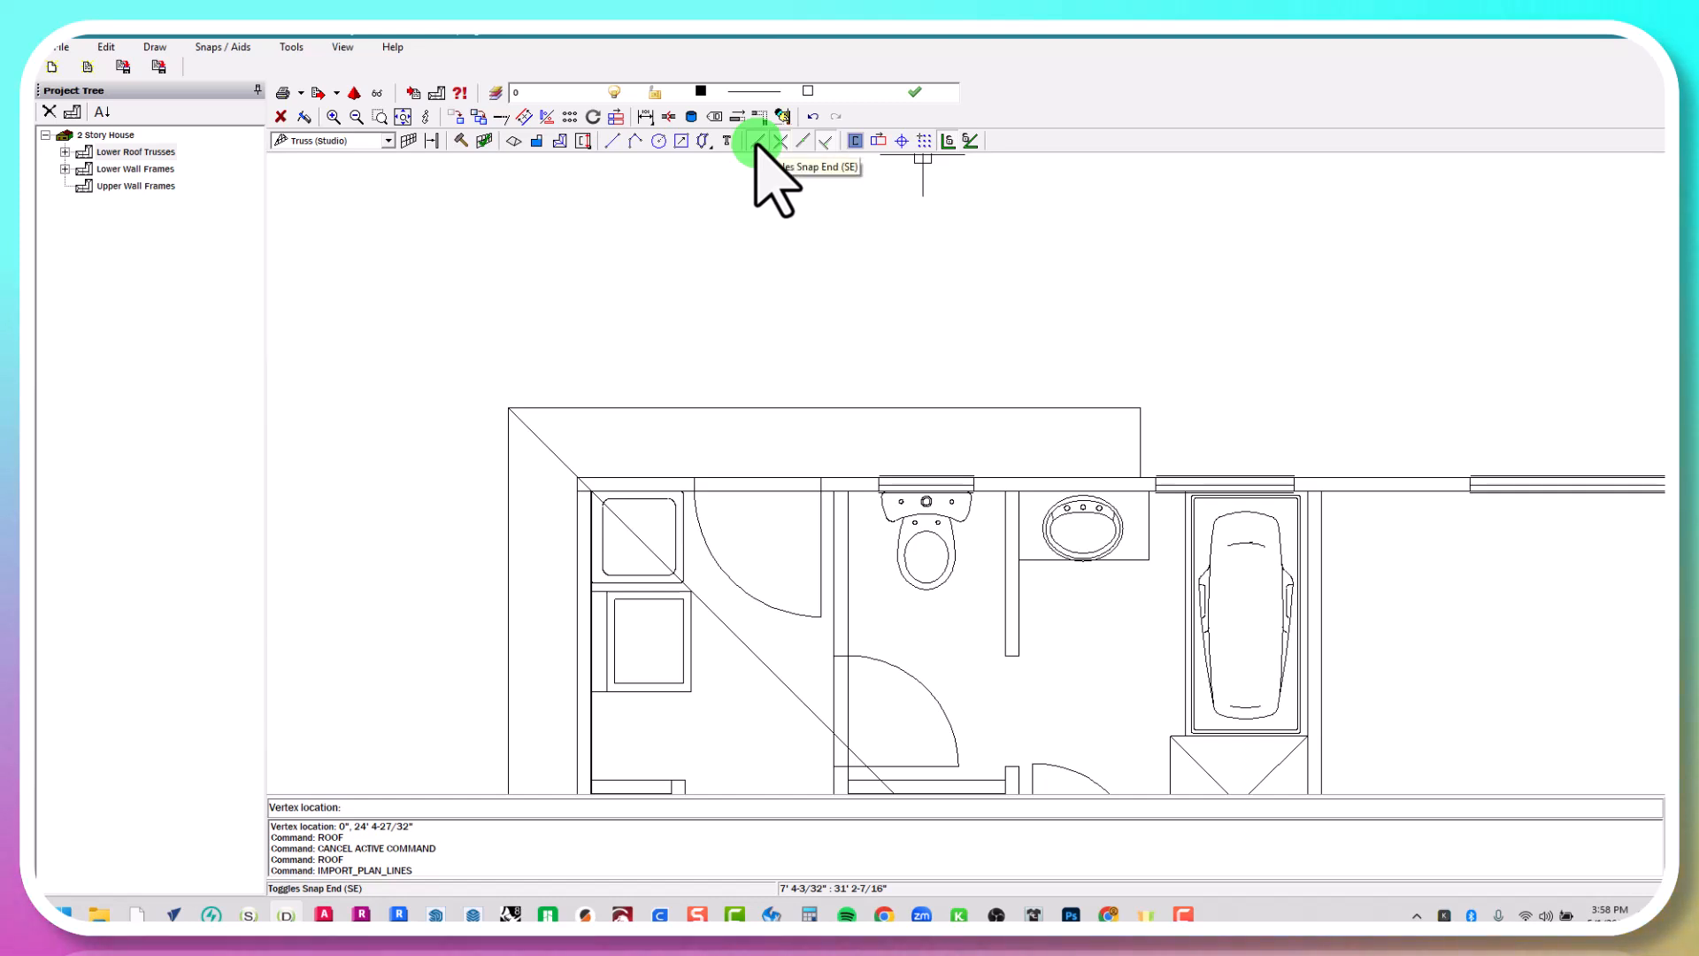
pyautogui.scroll(-2, 573, 654)
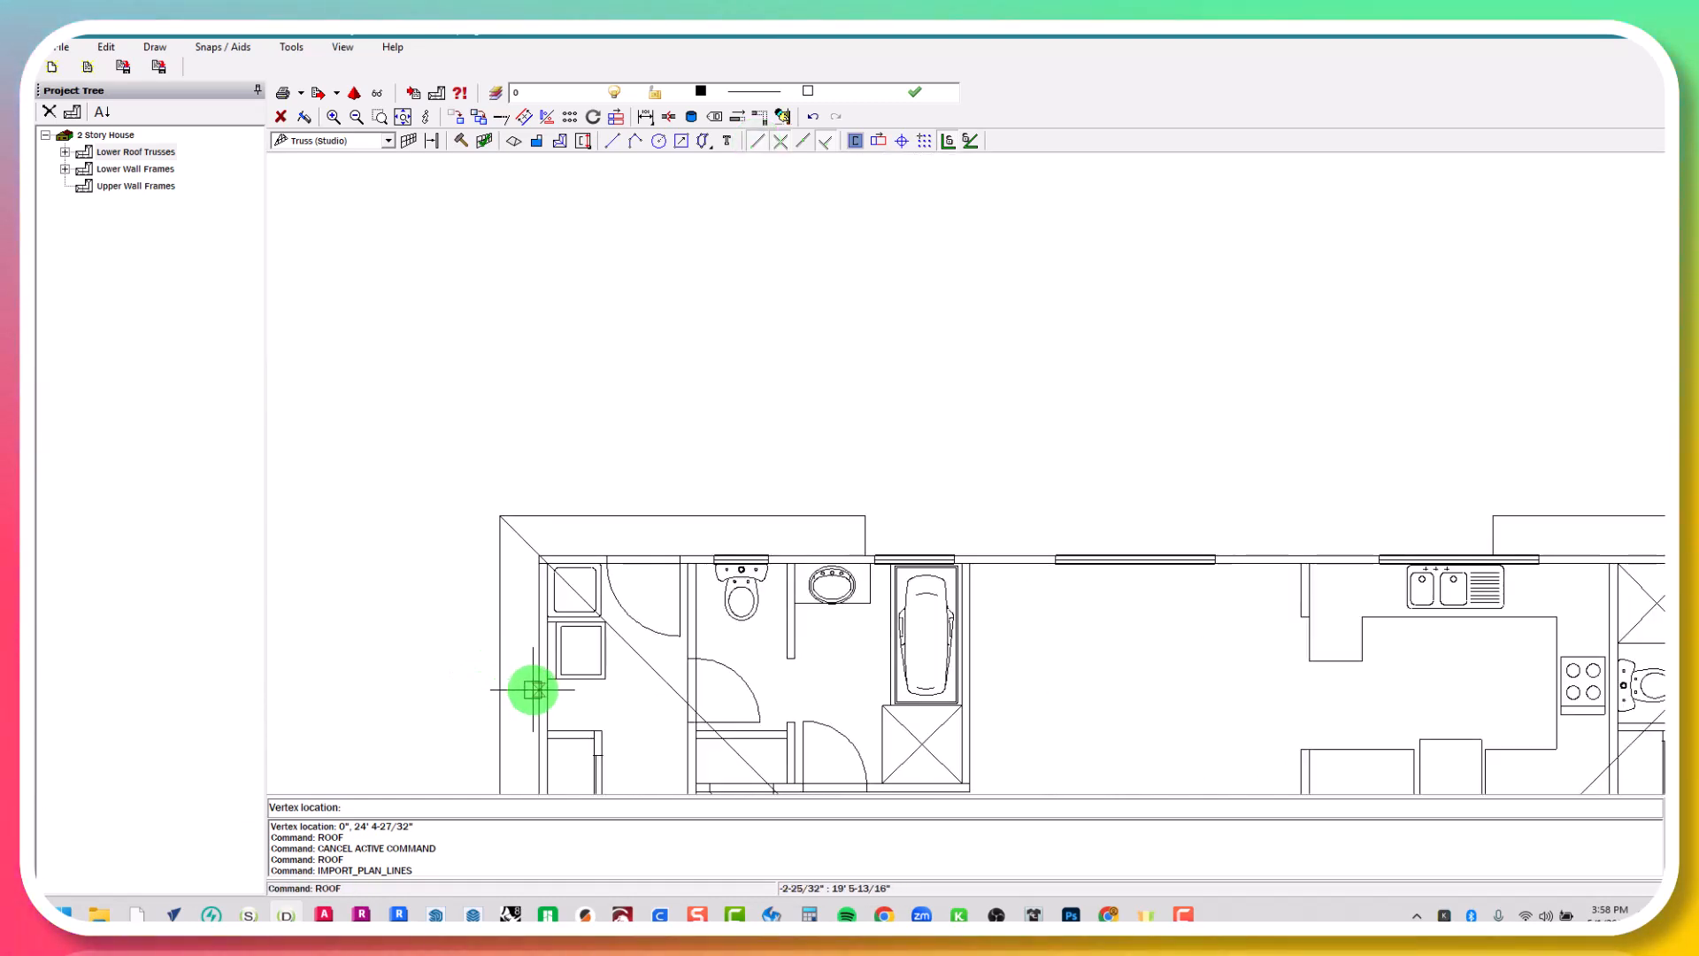
pyautogui.scroll(-1, 531, 690)
pyautogui.moveTo(497, 628); pyautogui.dragTo(492, 518, button='middle')
pyautogui.moveTo(538, 697); pyautogui.dragTo(538, 611, button='middle')
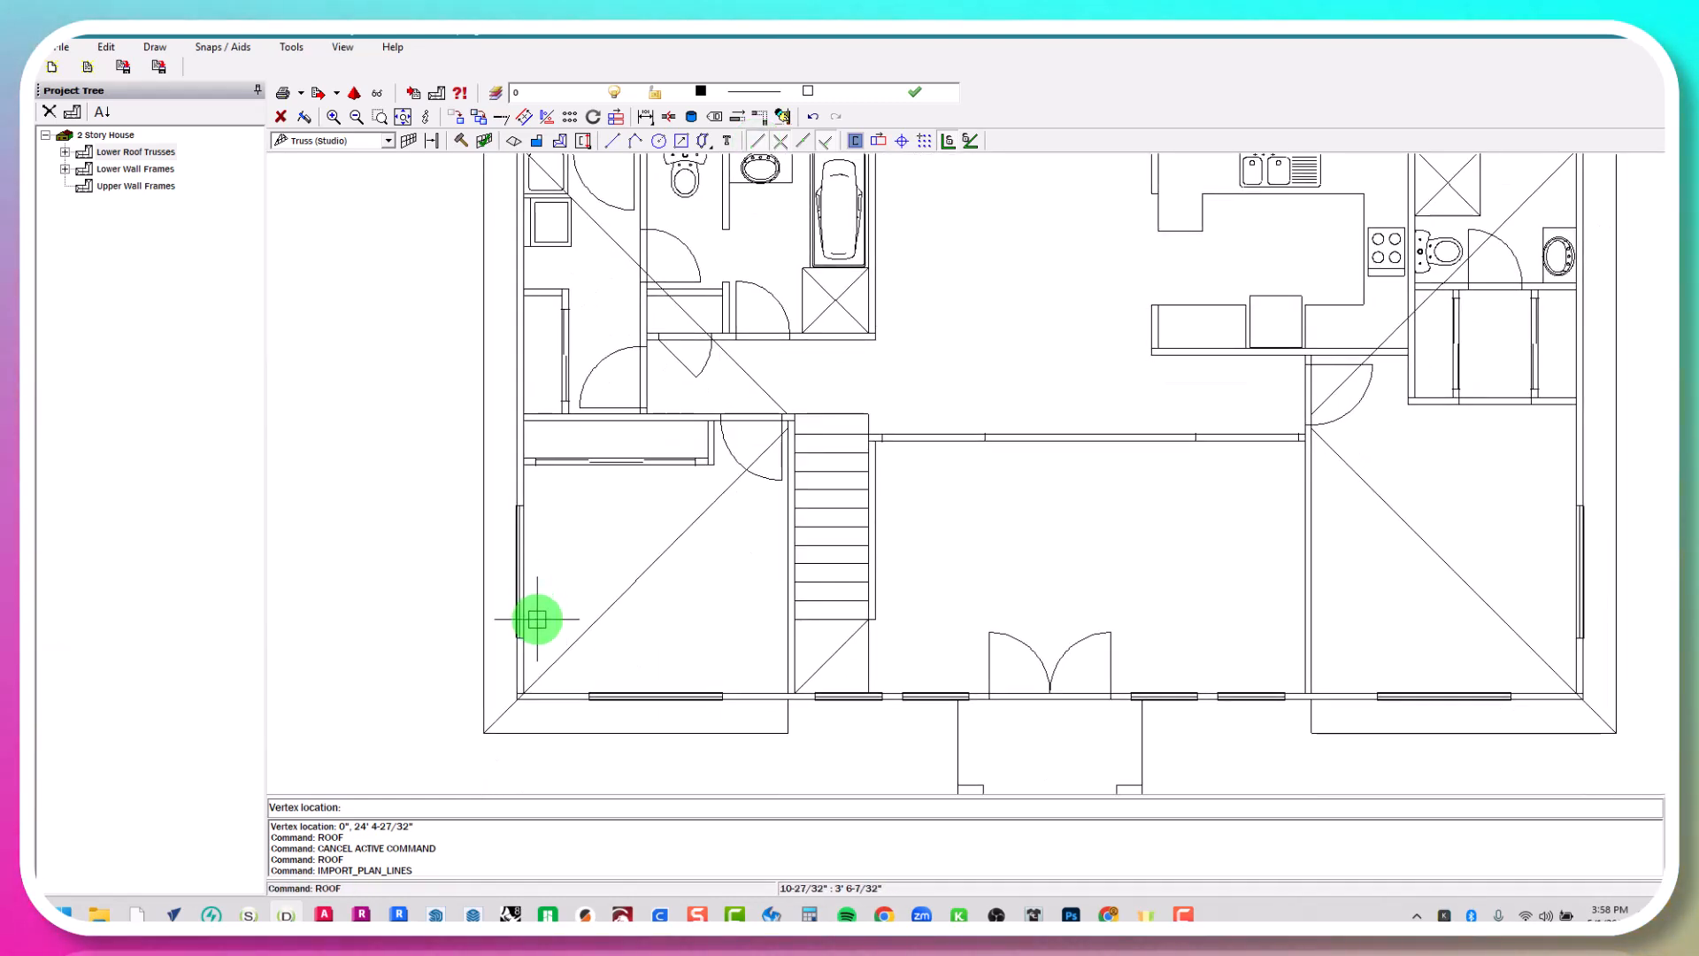
pyautogui.scroll(3, 497, 717)
pyautogui.scroll(3, 517, 737)
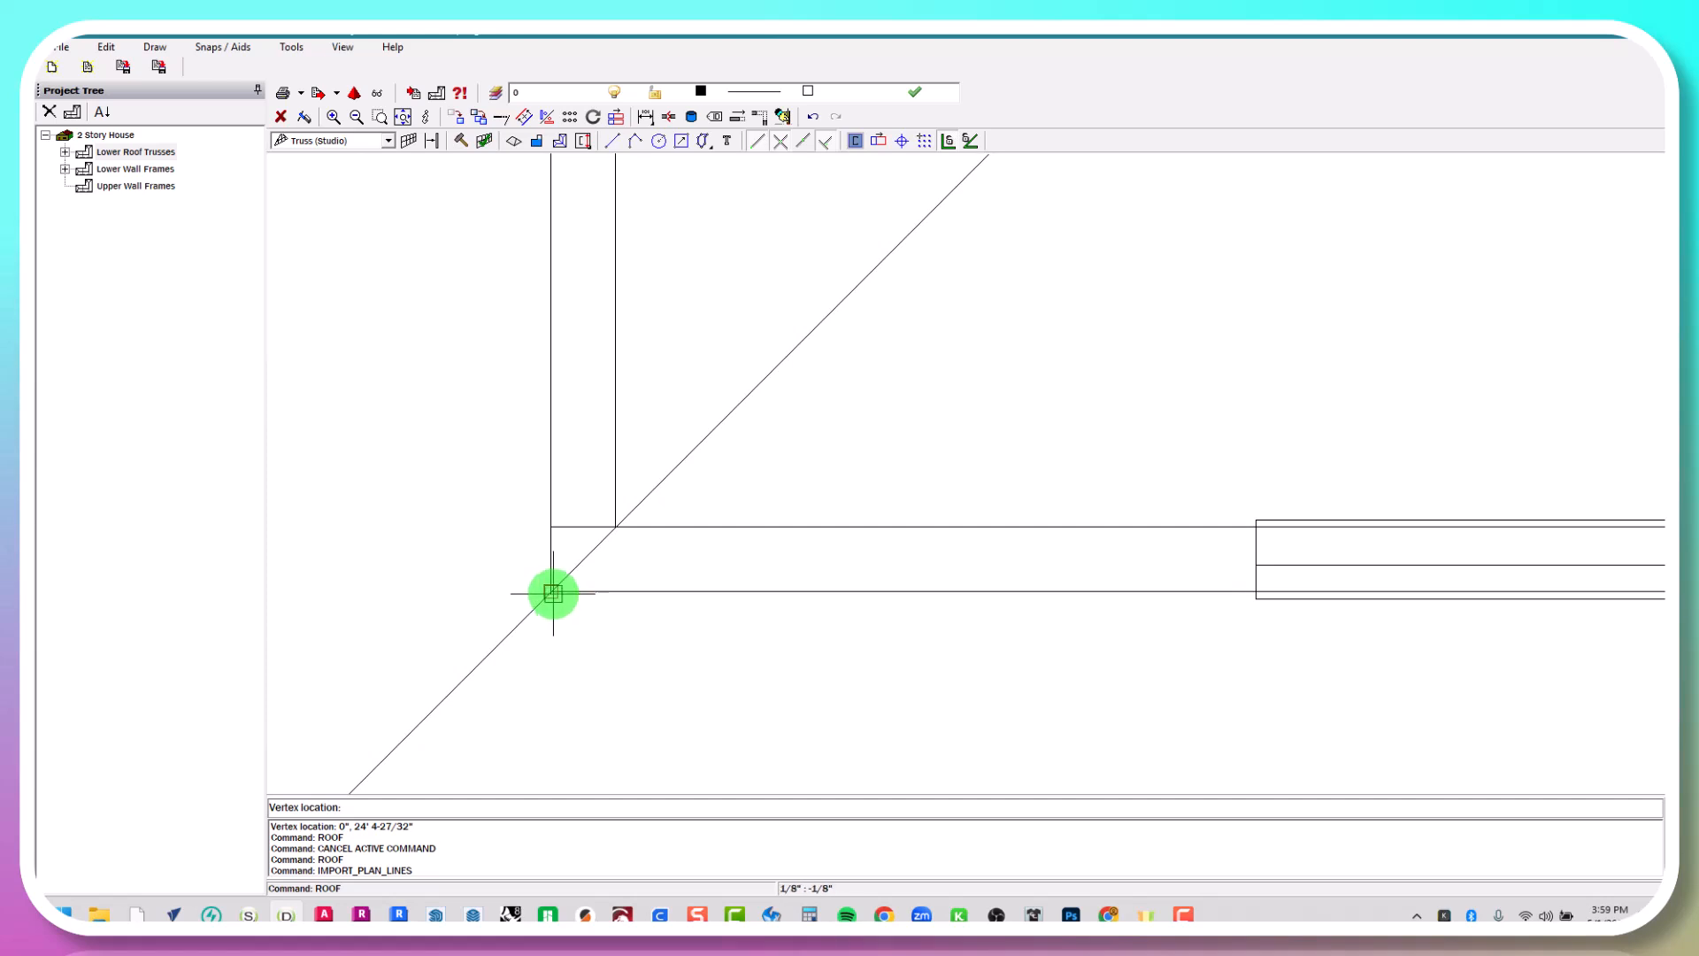
pyautogui.click(553, 592)
# Add roof vertices at the house's lower-right and upper-right outer wall corners, close the outline and end the Roof command
pyautogui.scroll(-5, 531, 592)
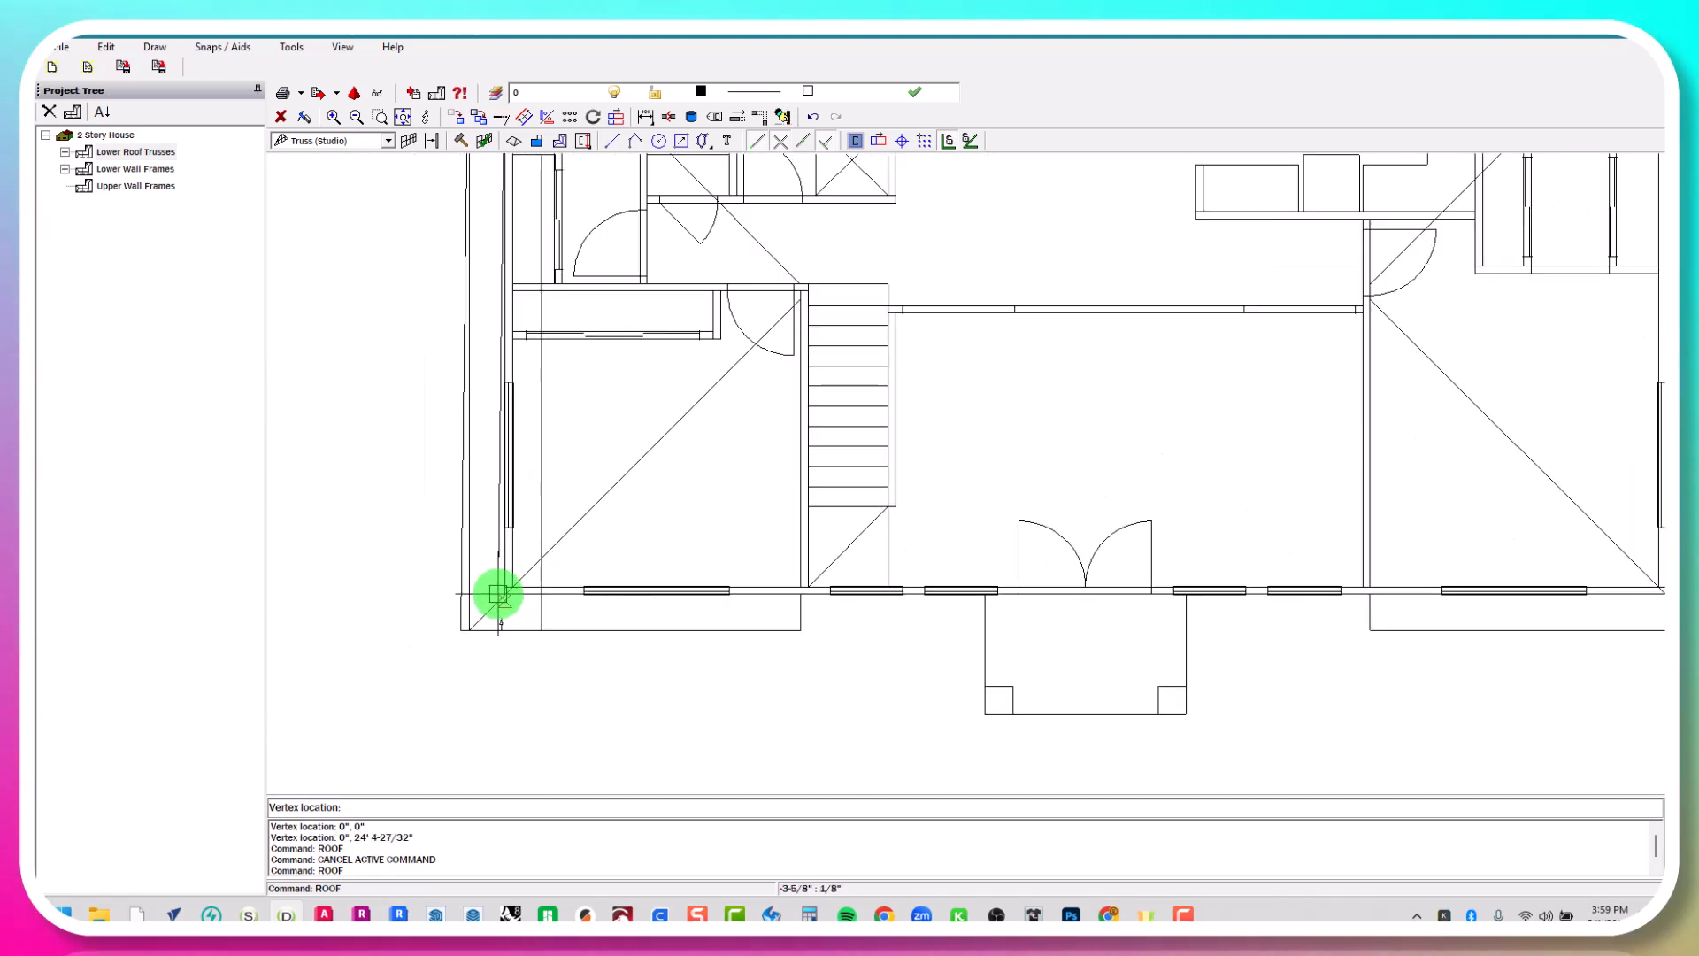
pyautogui.scroll(6, 1097, 579)
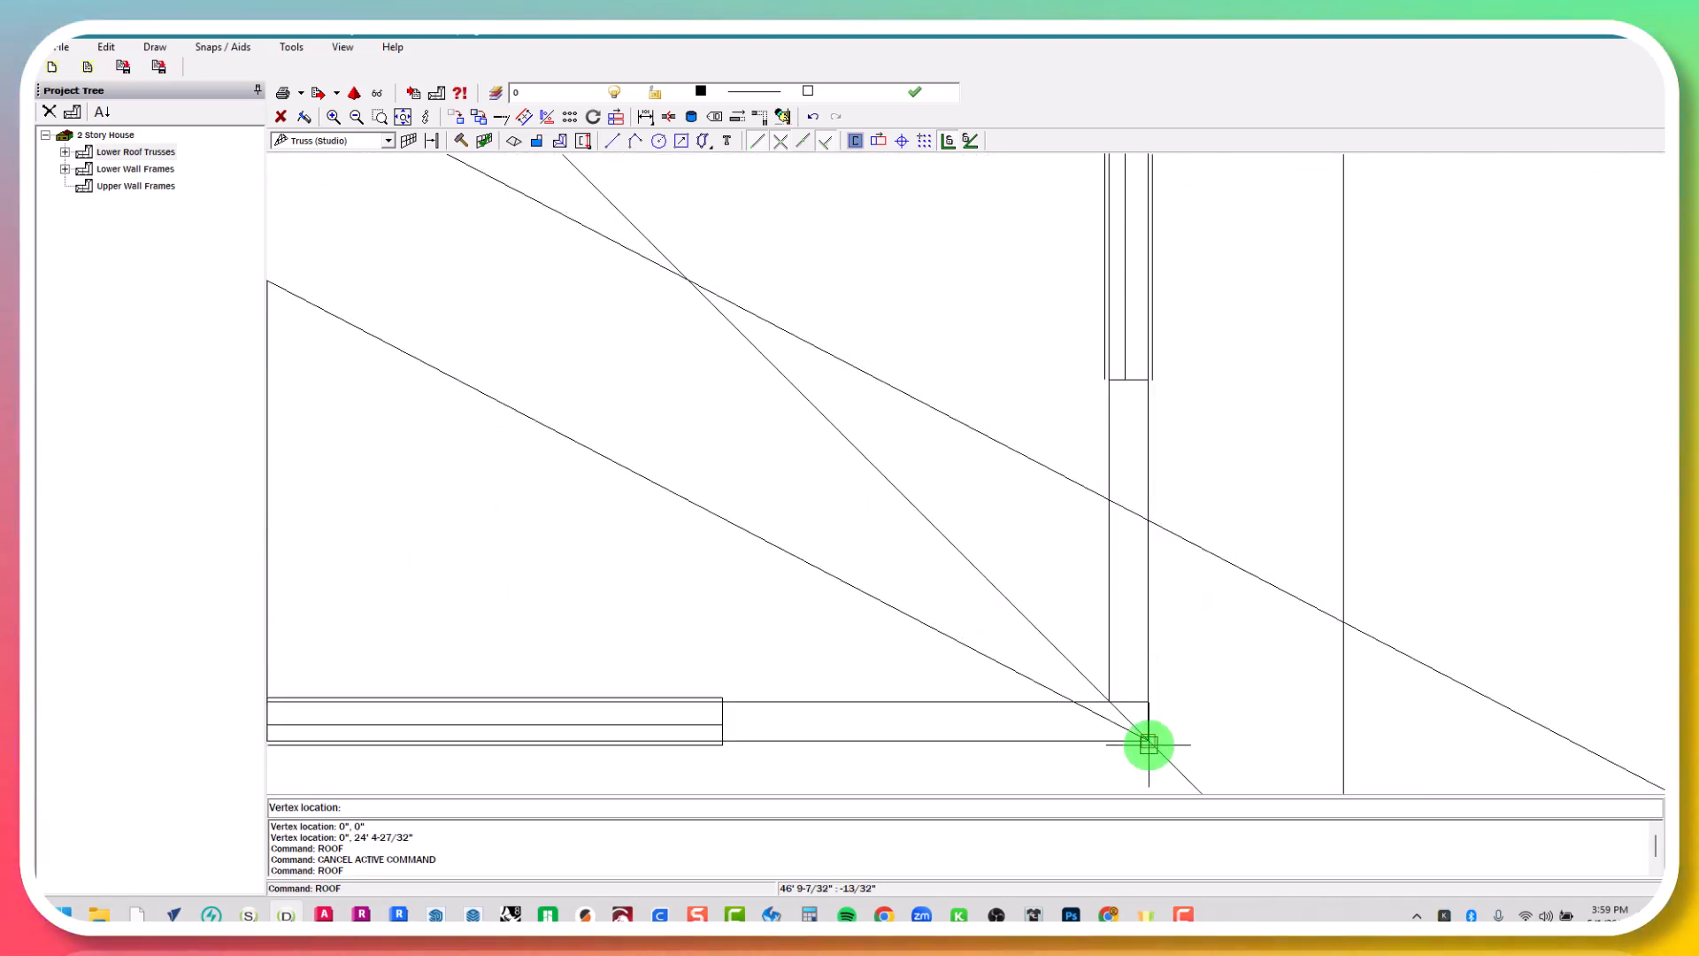
pyautogui.click(1148, 743)
pyautogui.scroll(-6, 1142, 739)
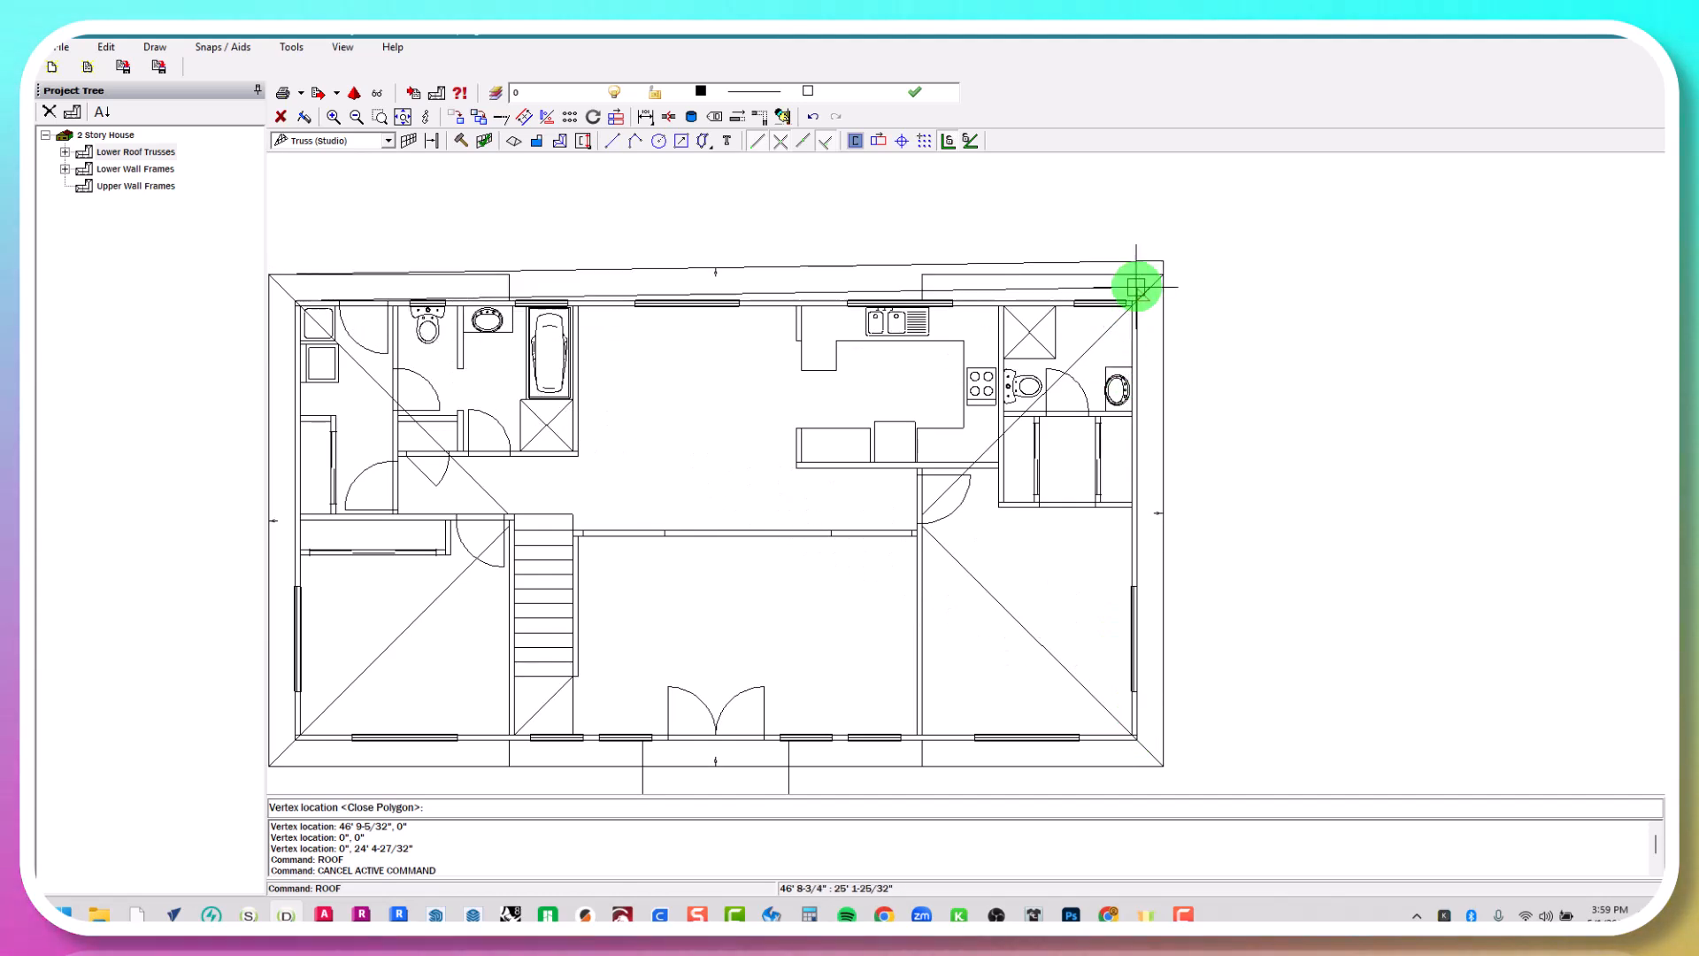
pyautogui.scroll(6, 1136, 316)
pyautogui.scroll(3, 1115, 301)
pyautogui.click(1118, 280)
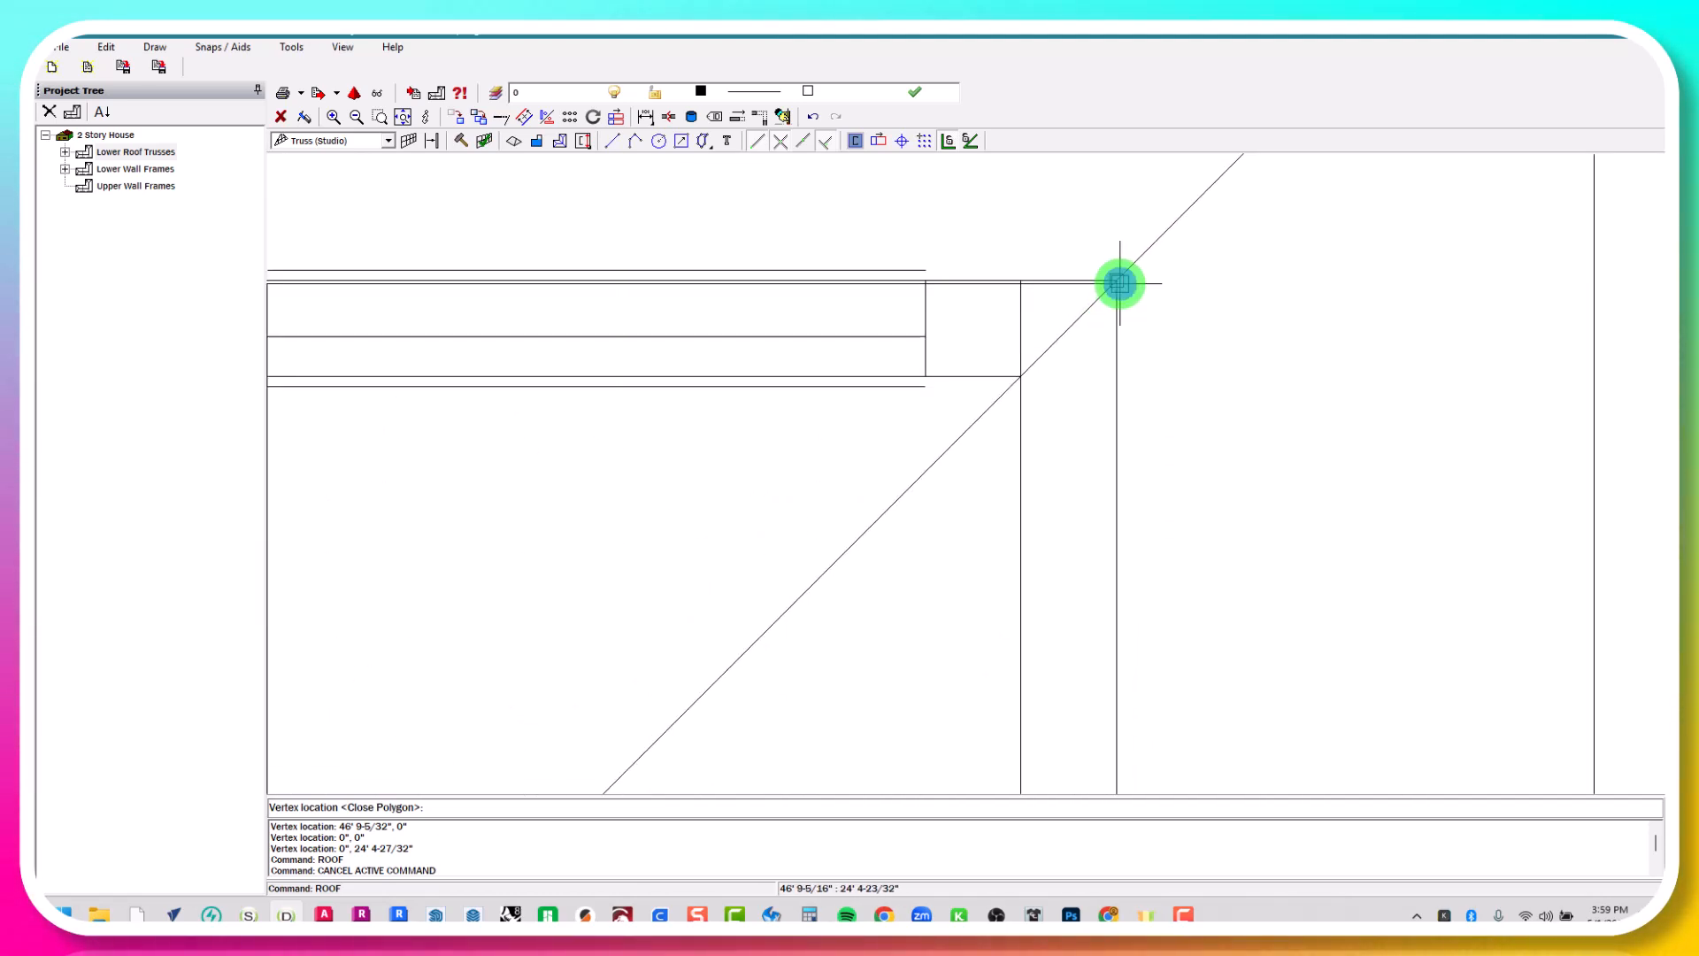
pyautogui.scroll(-5, 1115, 296)
pyautogui.scroll(-4, 1114, 304)
pyautogui.scroll(-3, 831, 256)
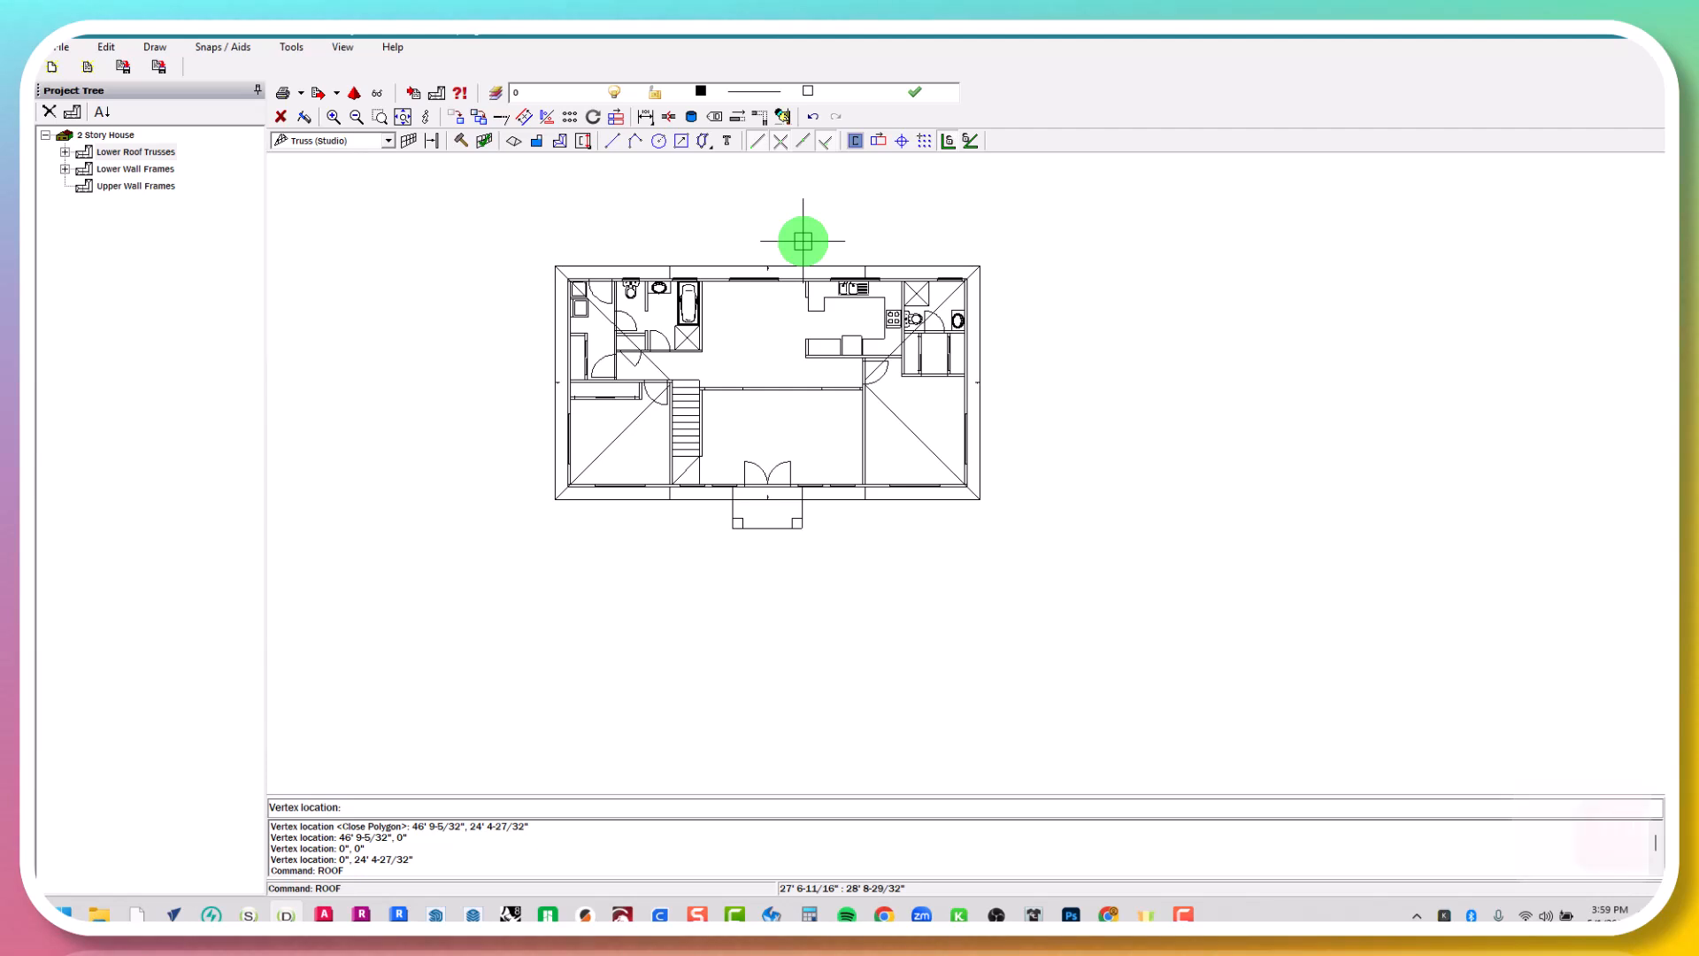
pyautogui.press('Return')
pyautogui.press('Escape')
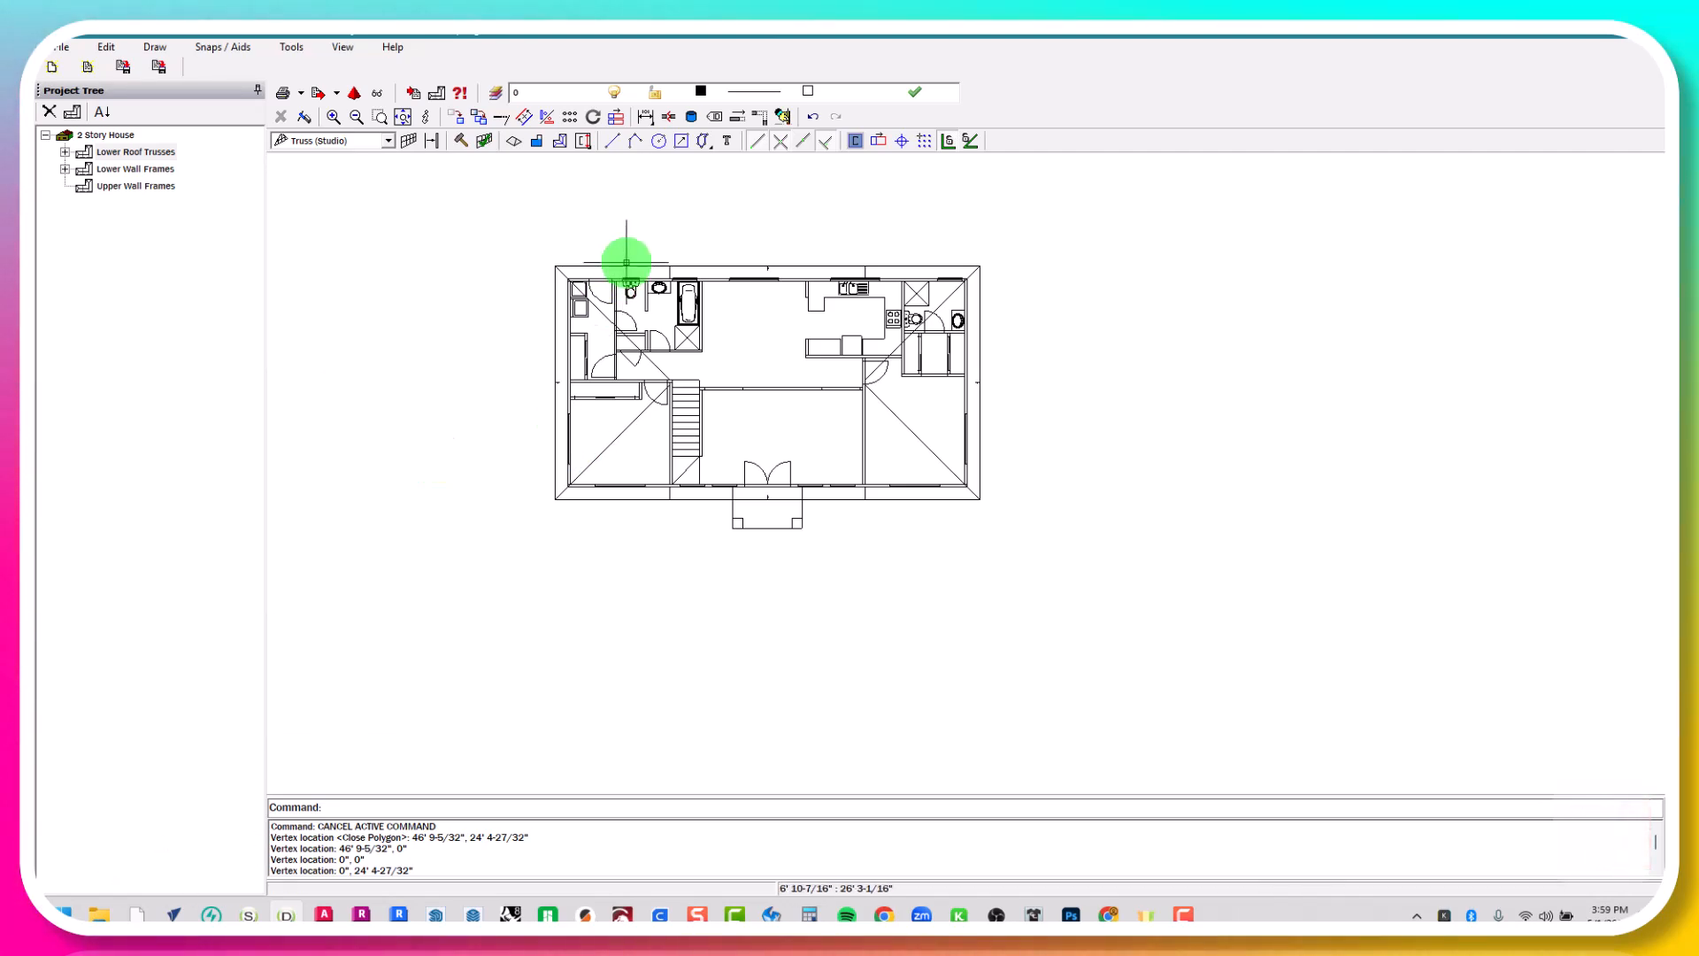
# Review the new roof's pitch, heel height and eave offset in its object properties, and close them without changes
pyautogui.scroll(2, 715, 275)
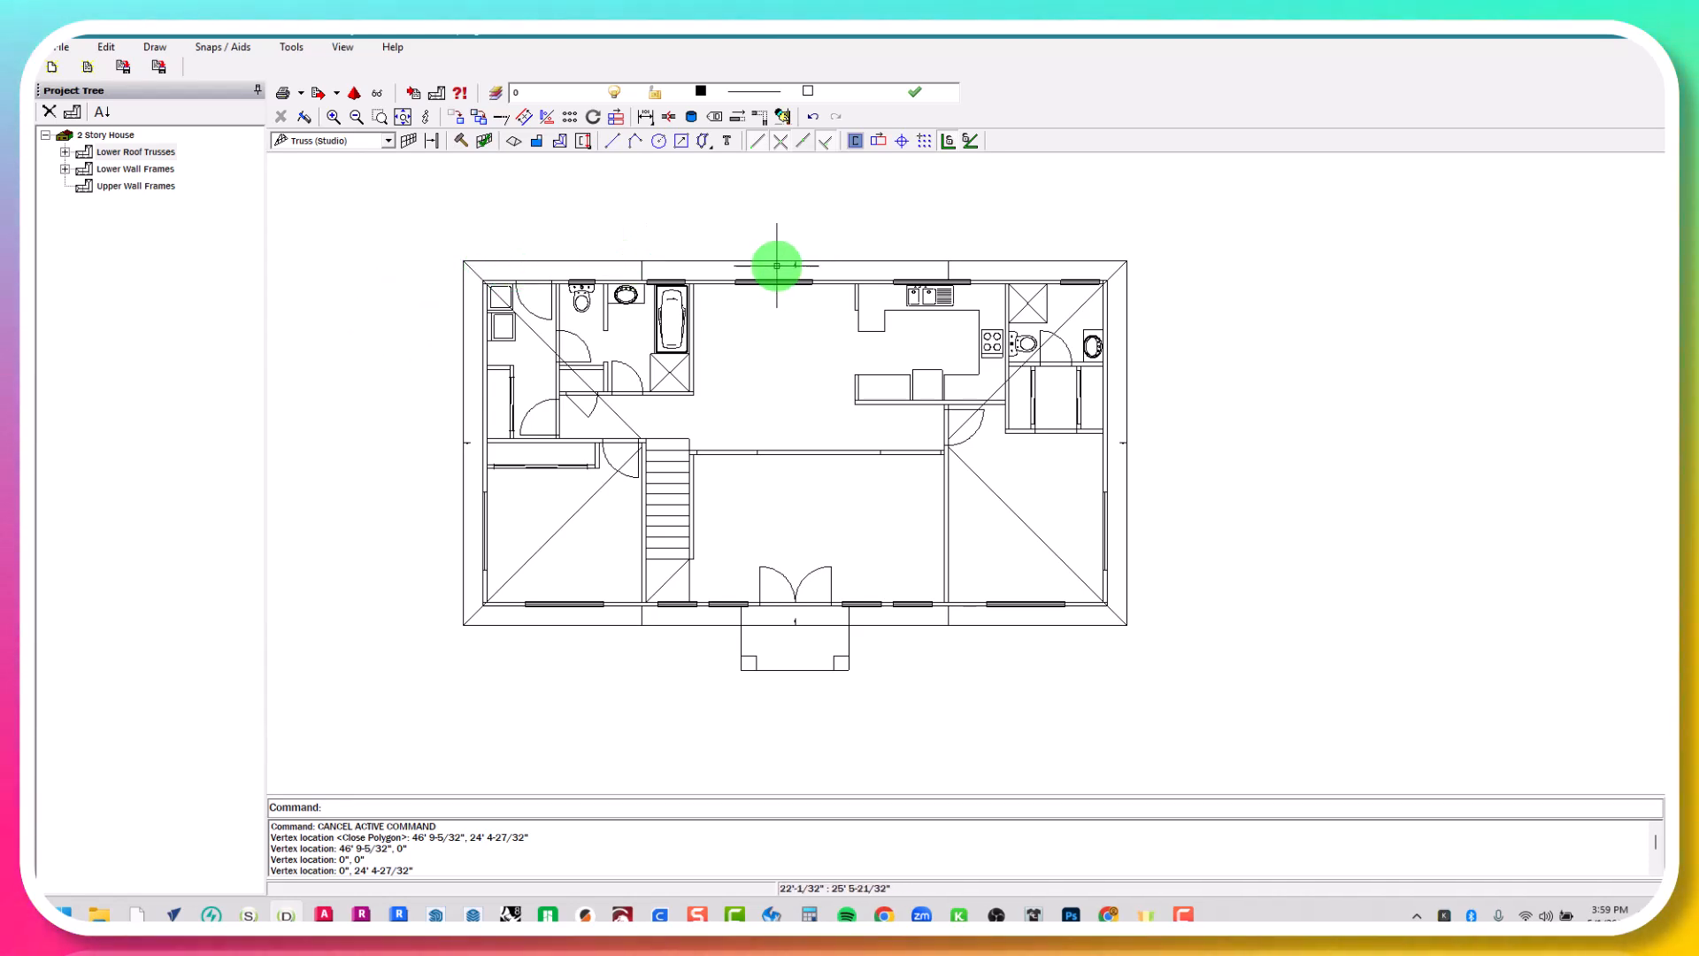
pyautogui.doubleClick(721, 259)
pyautogui.click(741, 374)
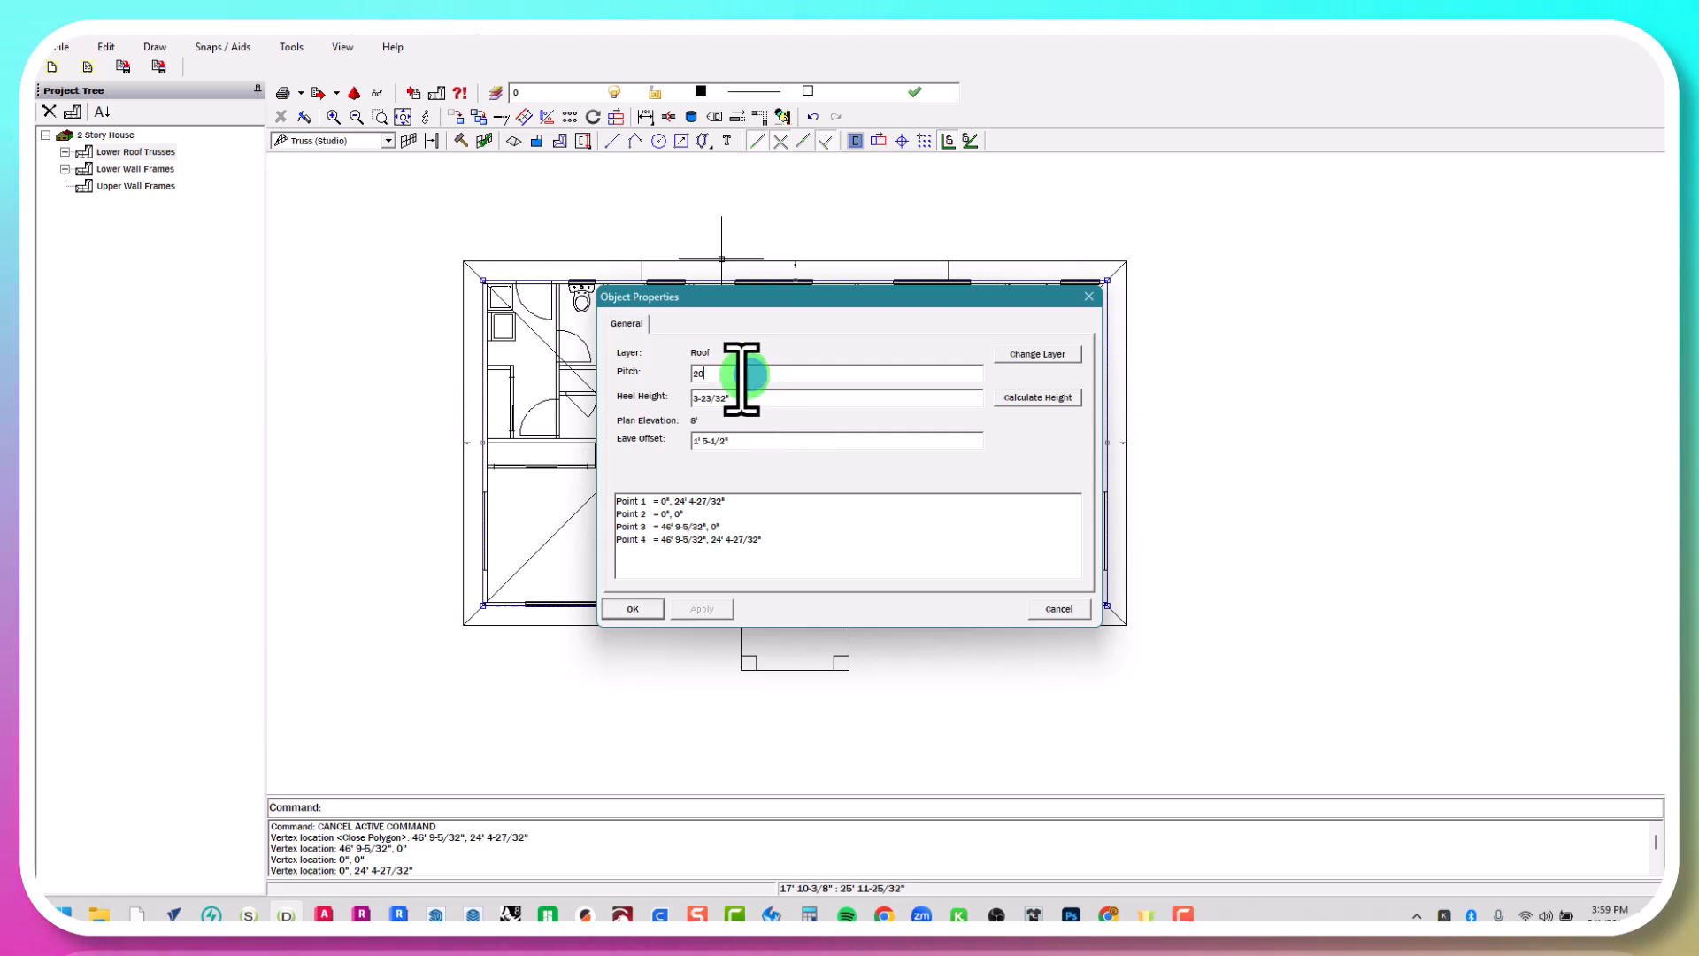
pyautogui.doubleClick(750, 375)
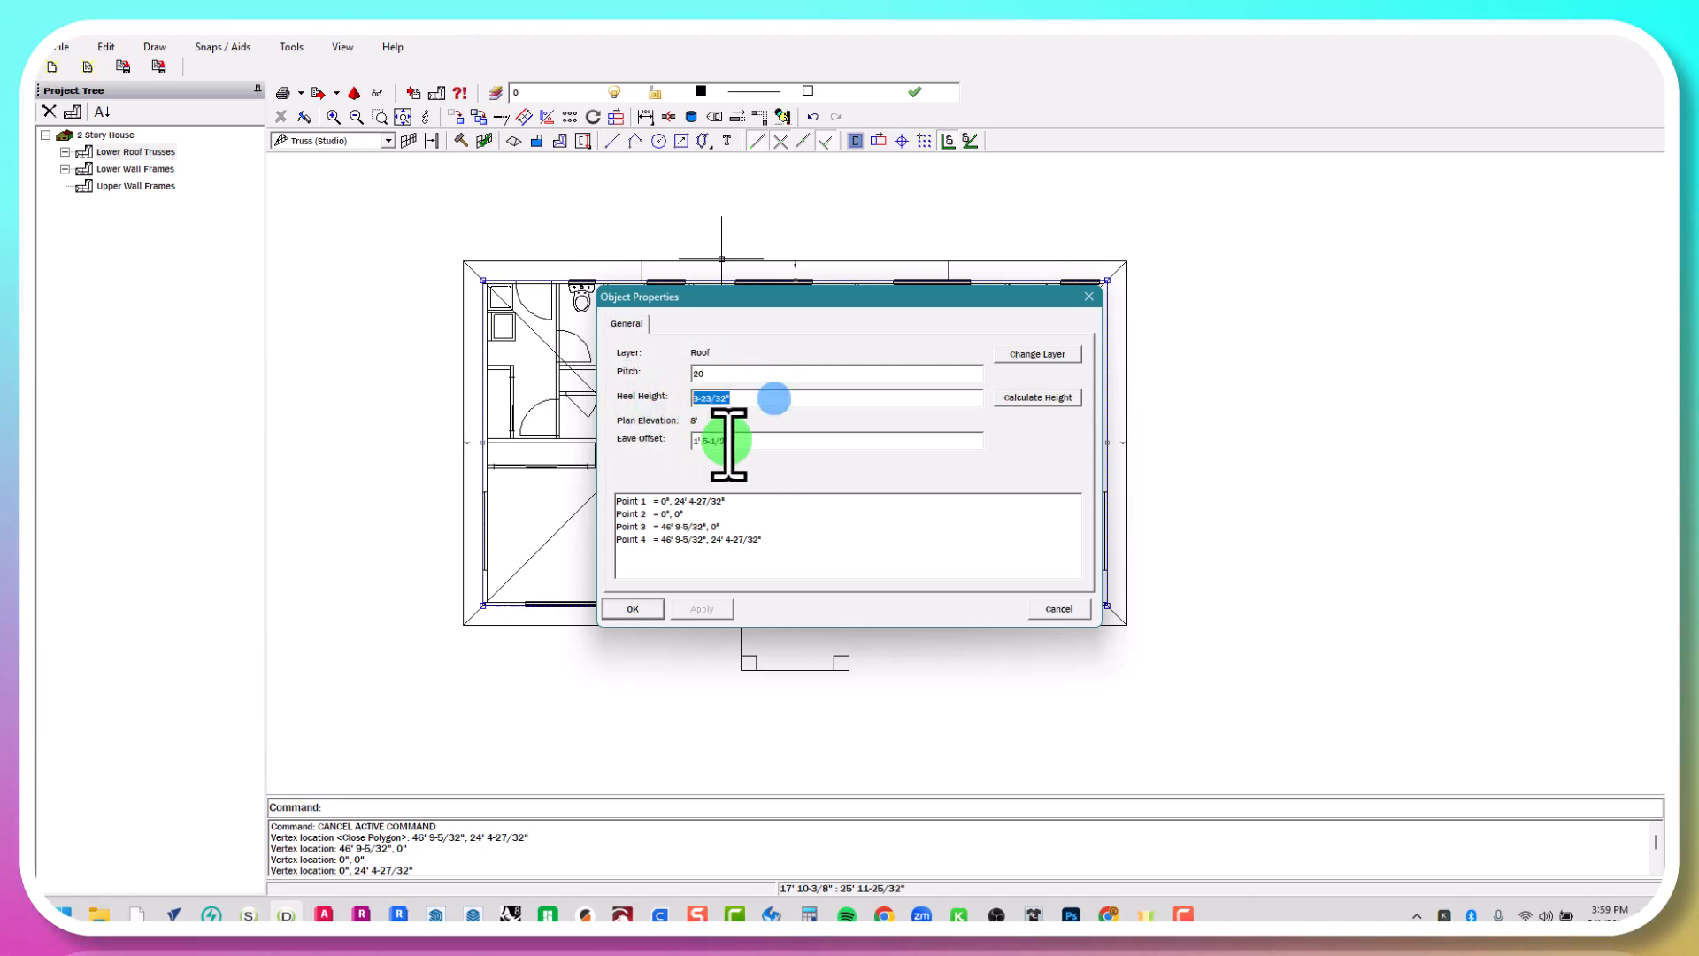
pyautogui.doubleClick(754, 440)
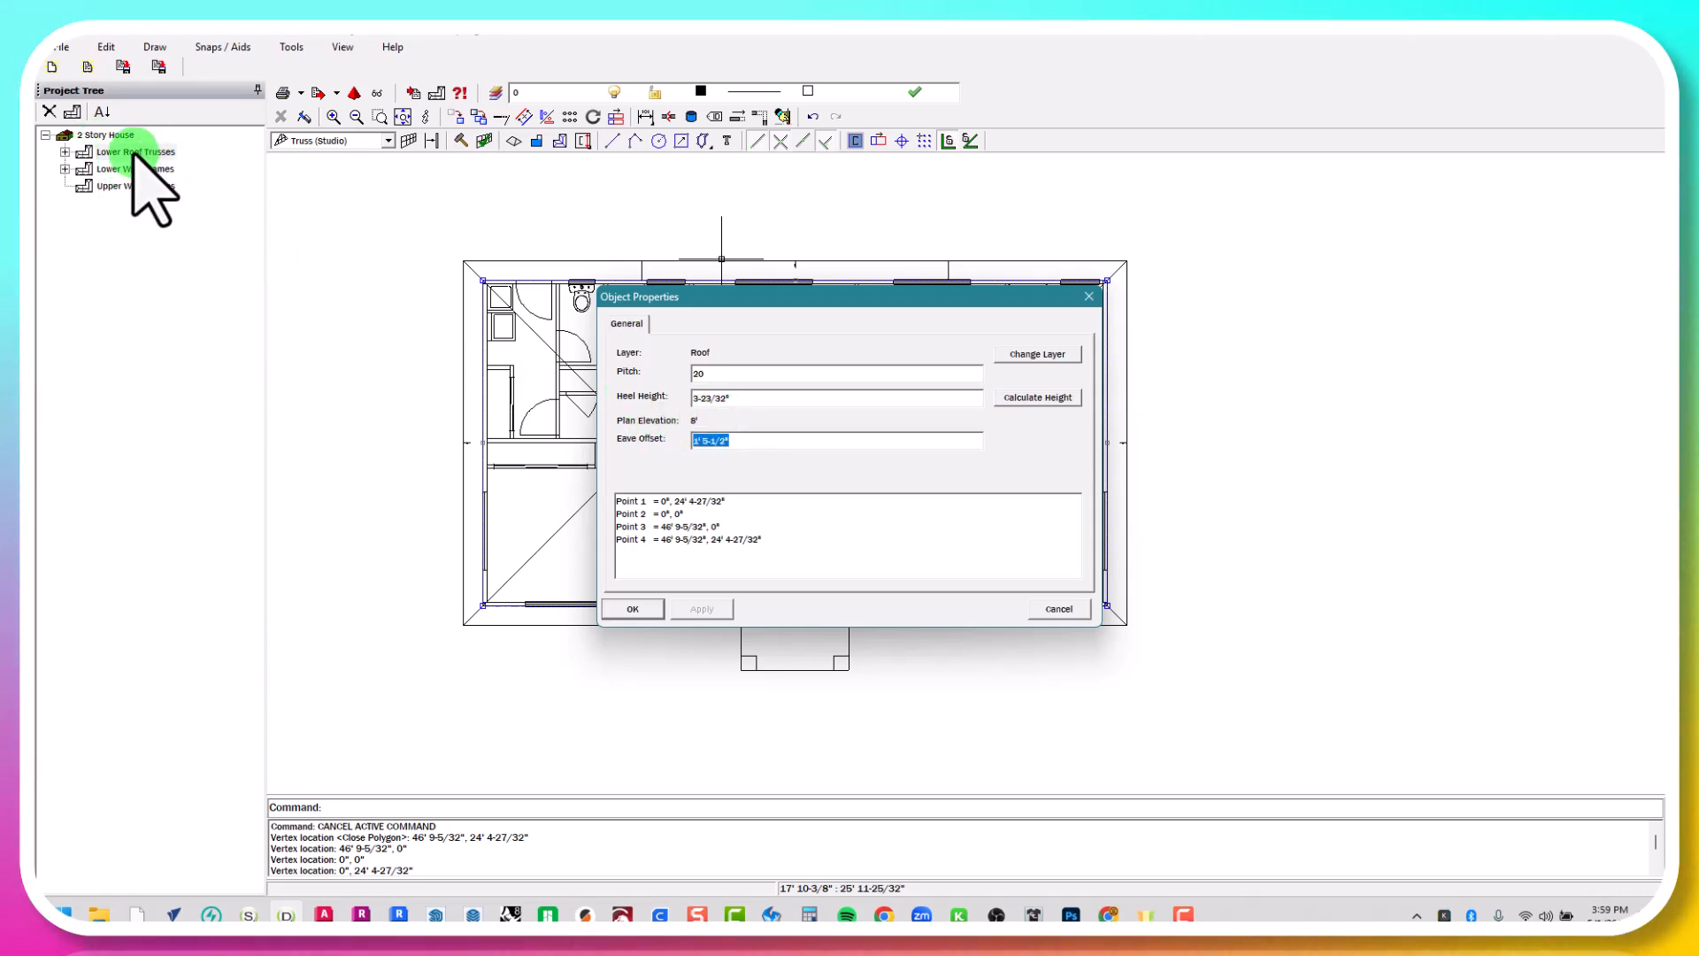
pyautogui.click(92, 157)
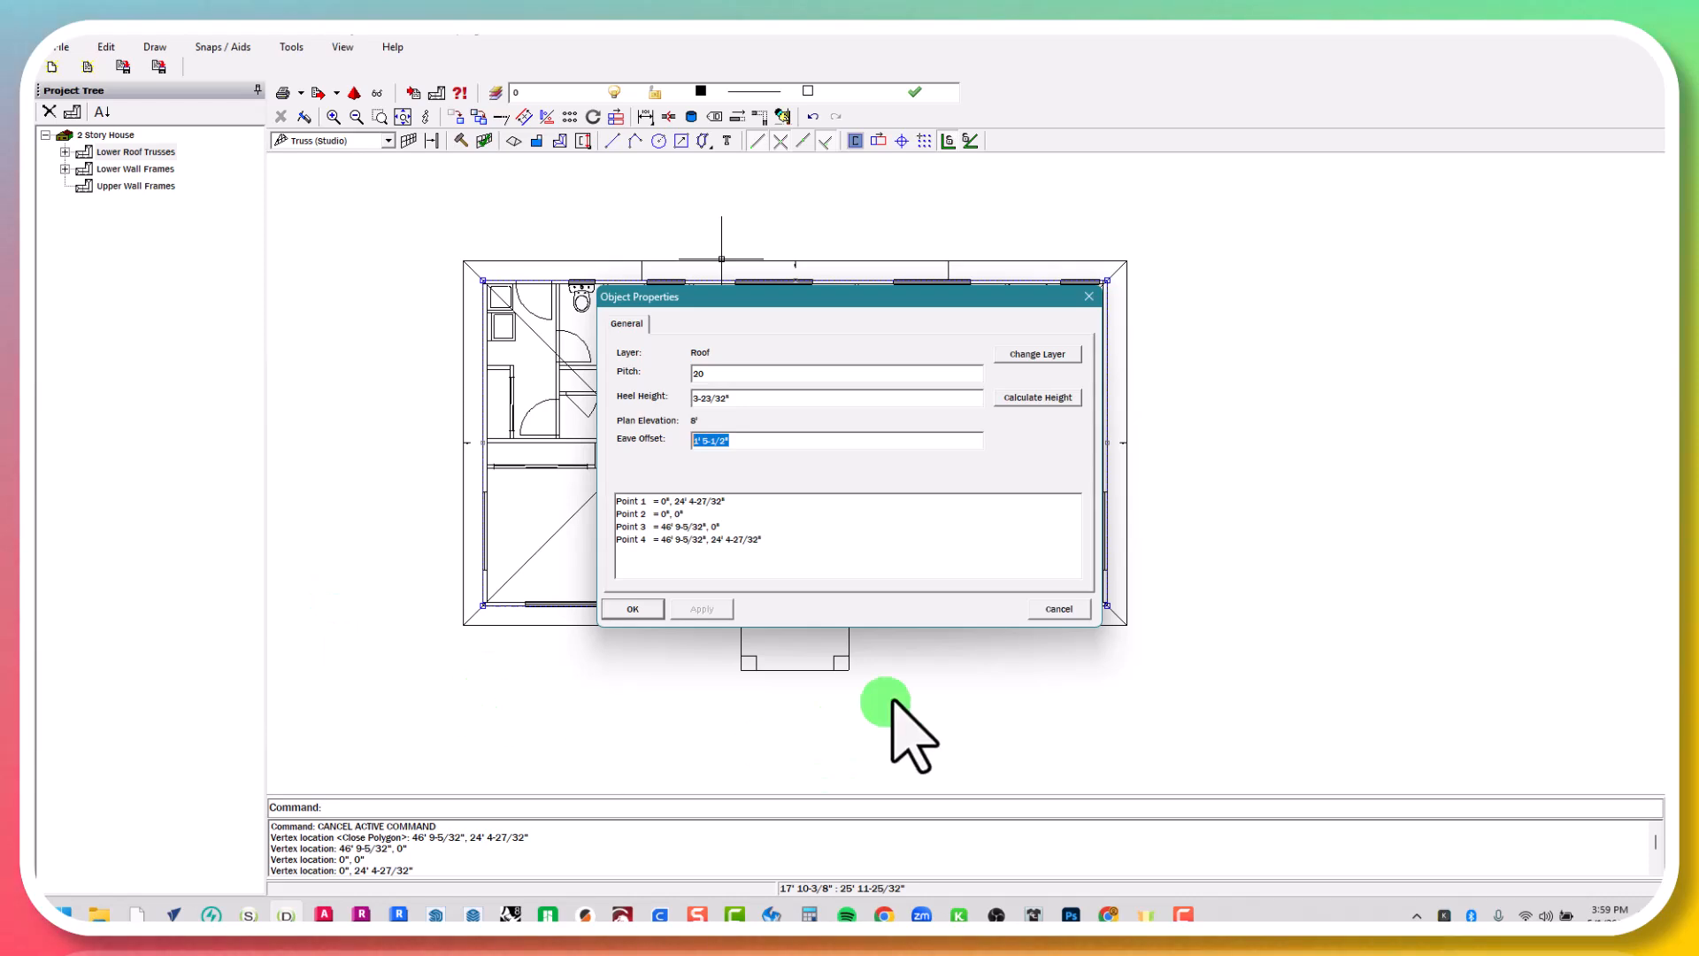
pyautogui.click(1054, 608)
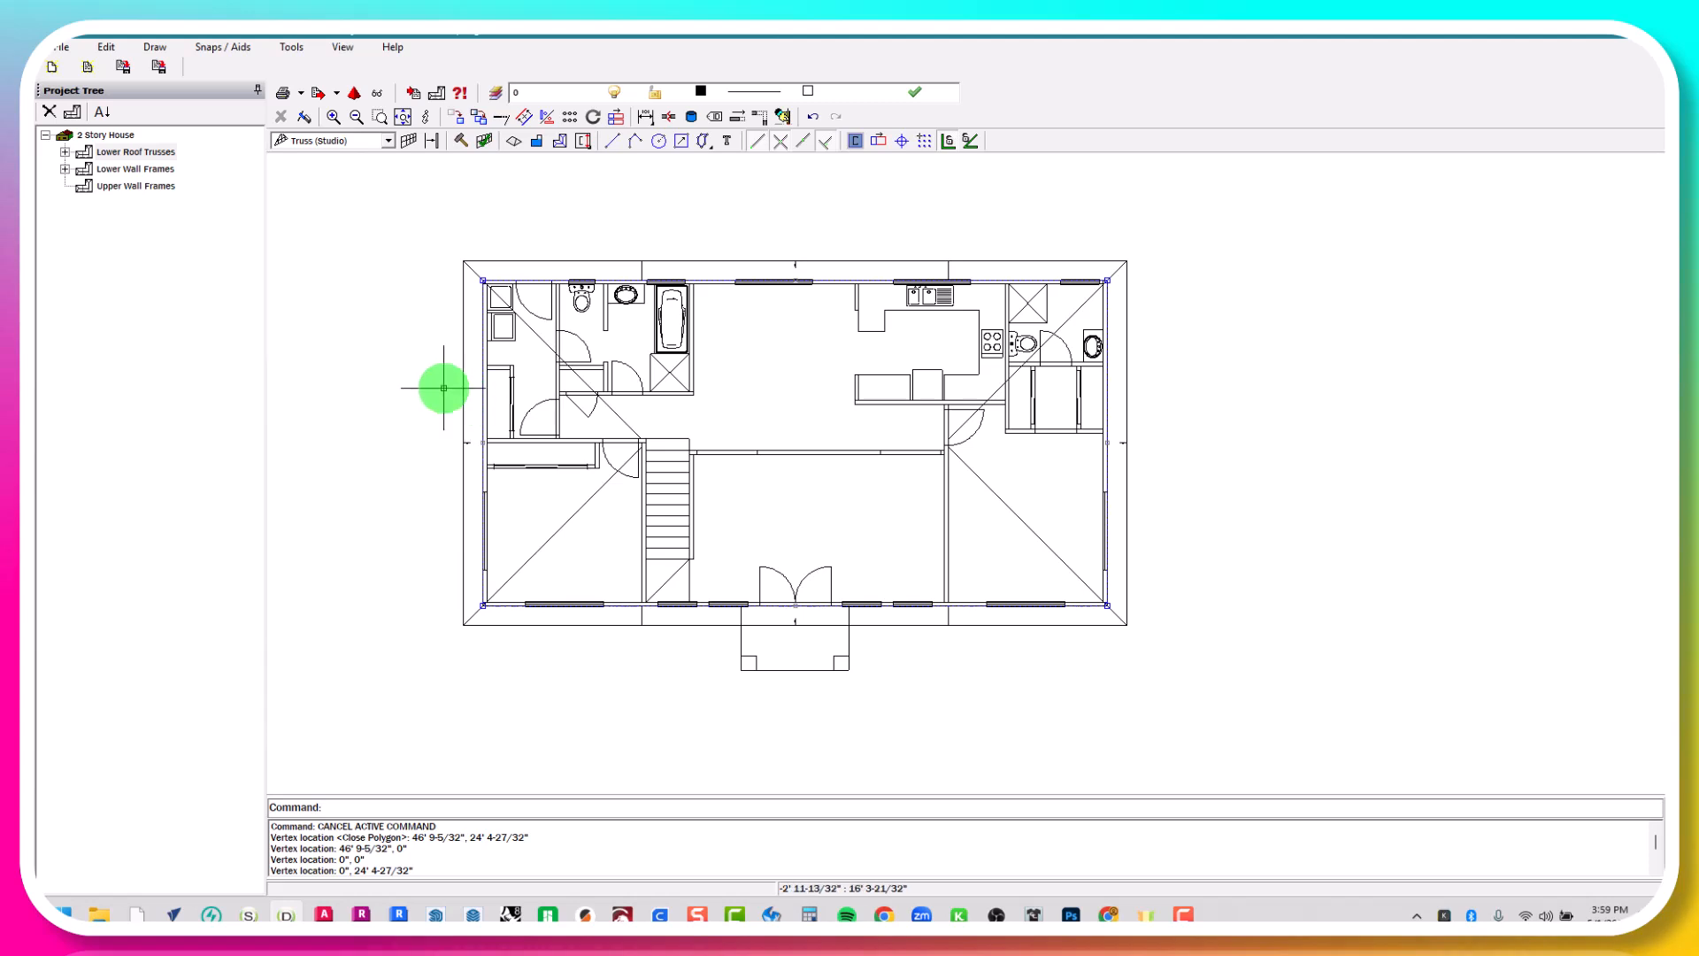
# Start a roof block using Truss (Studio) as the truss frame type and Roof Panel (Studio) as the roof panel frame type
pyautogui.scroll(1, 443, 387)
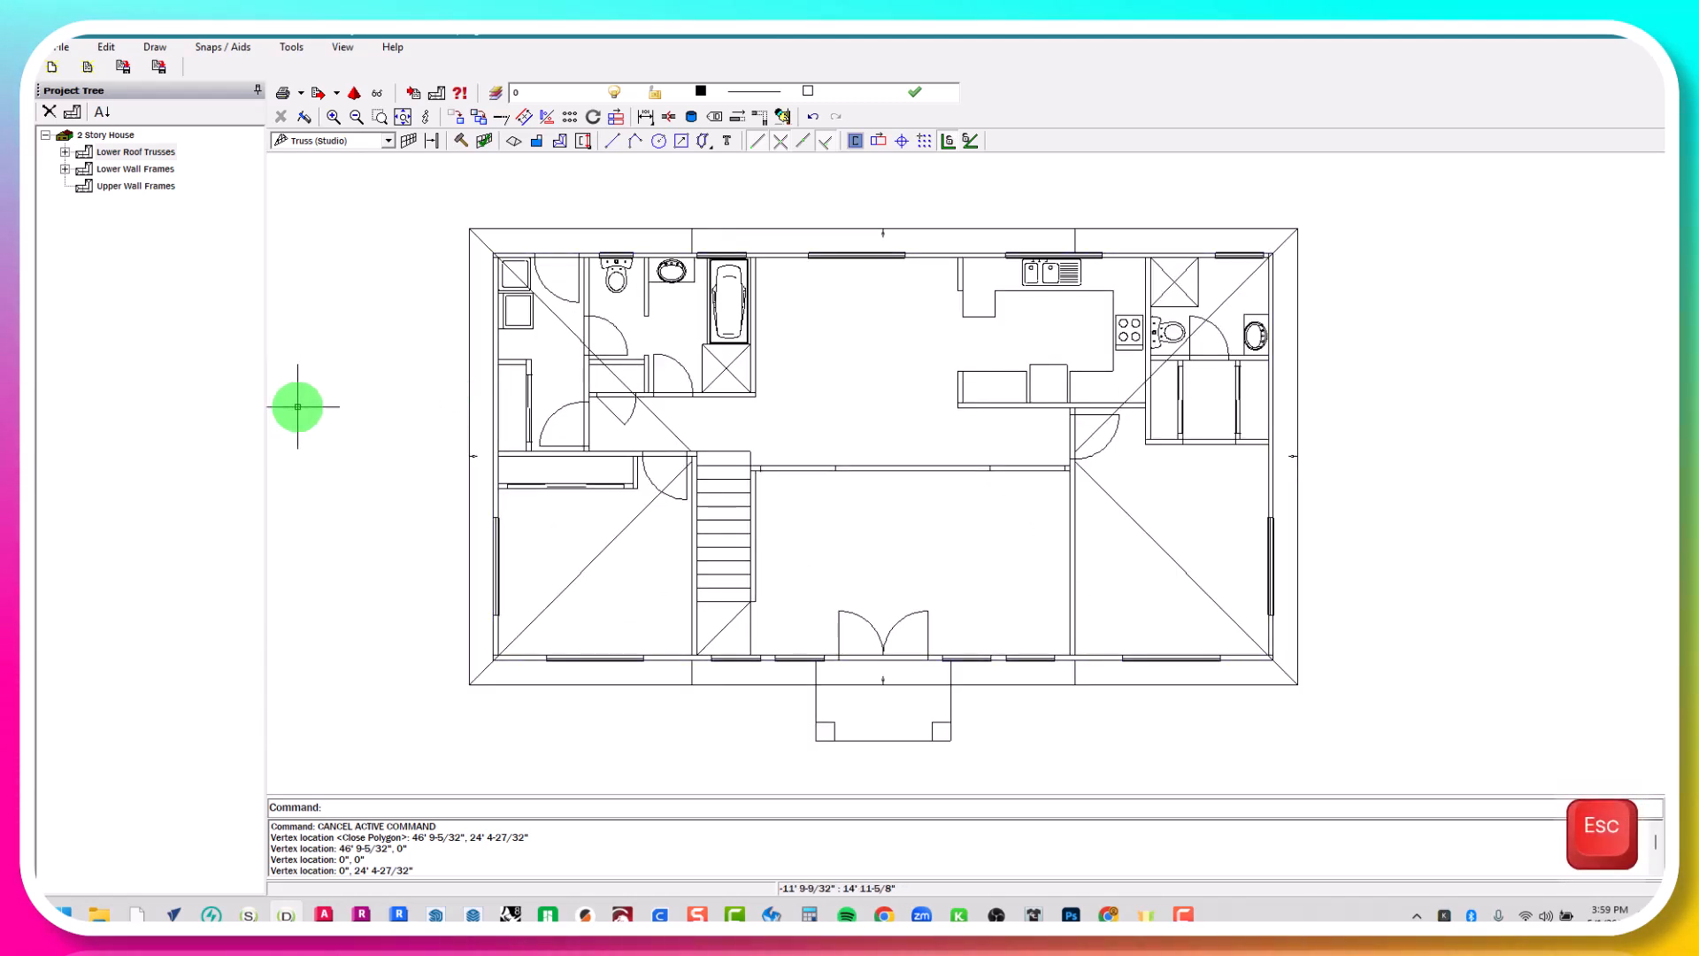
pyautogui.click(537, 142)
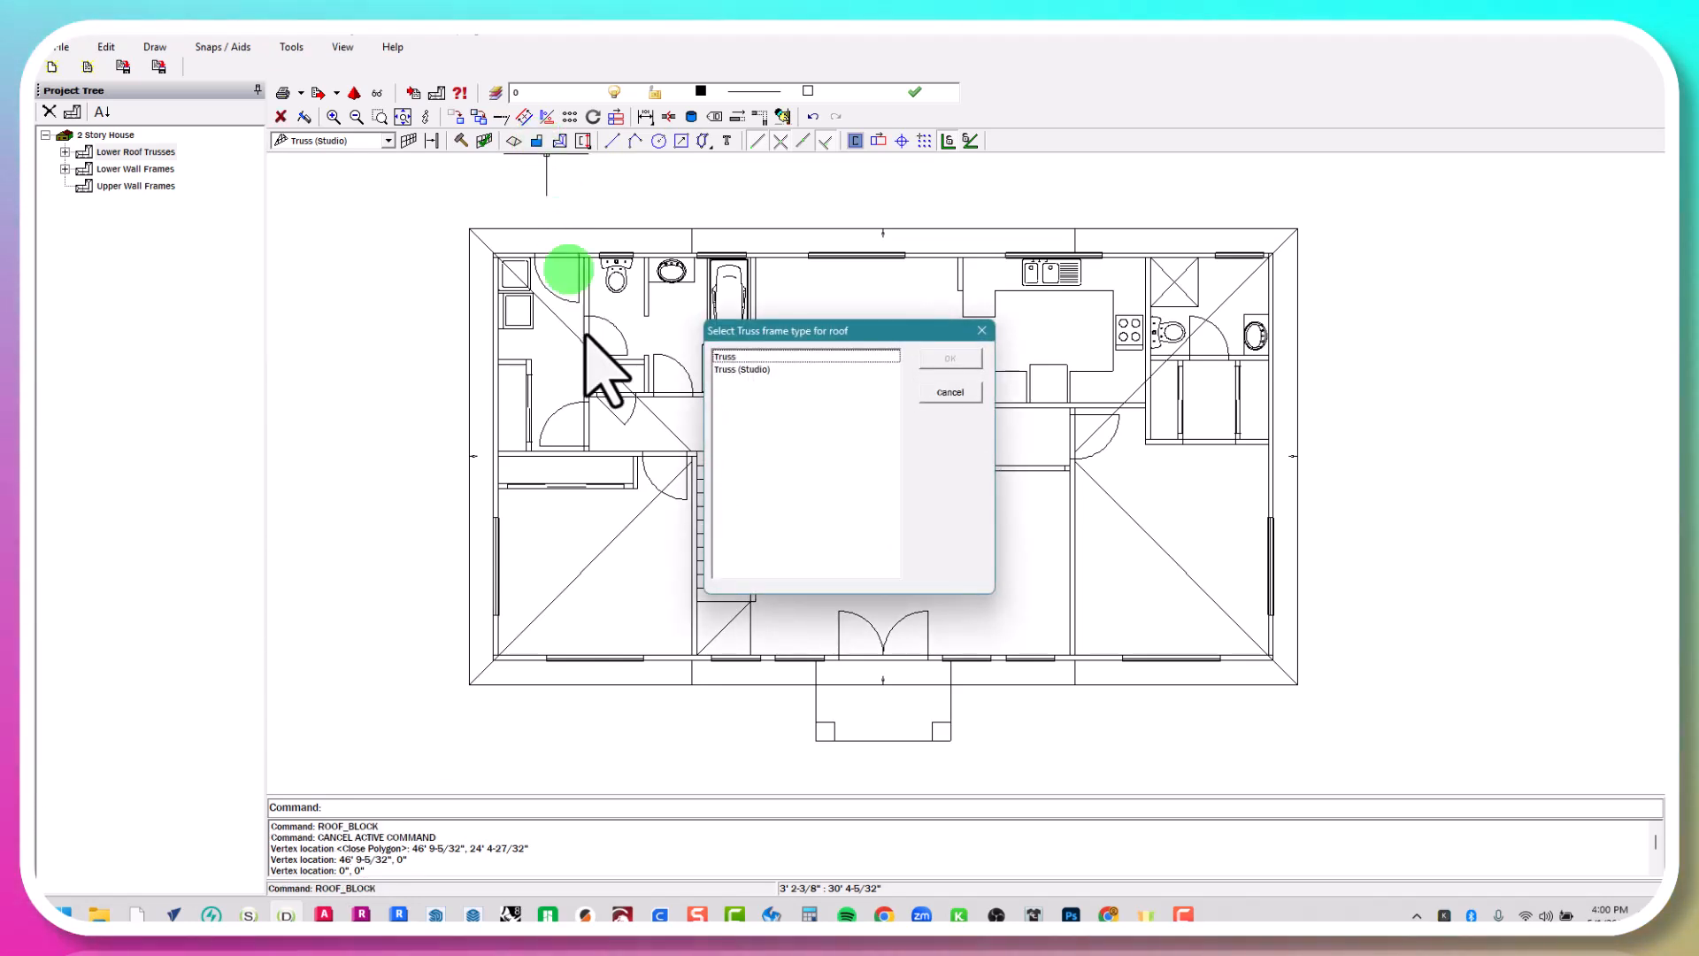
pyautogui.click(741, 357)
pyautogui.click(761, 369)
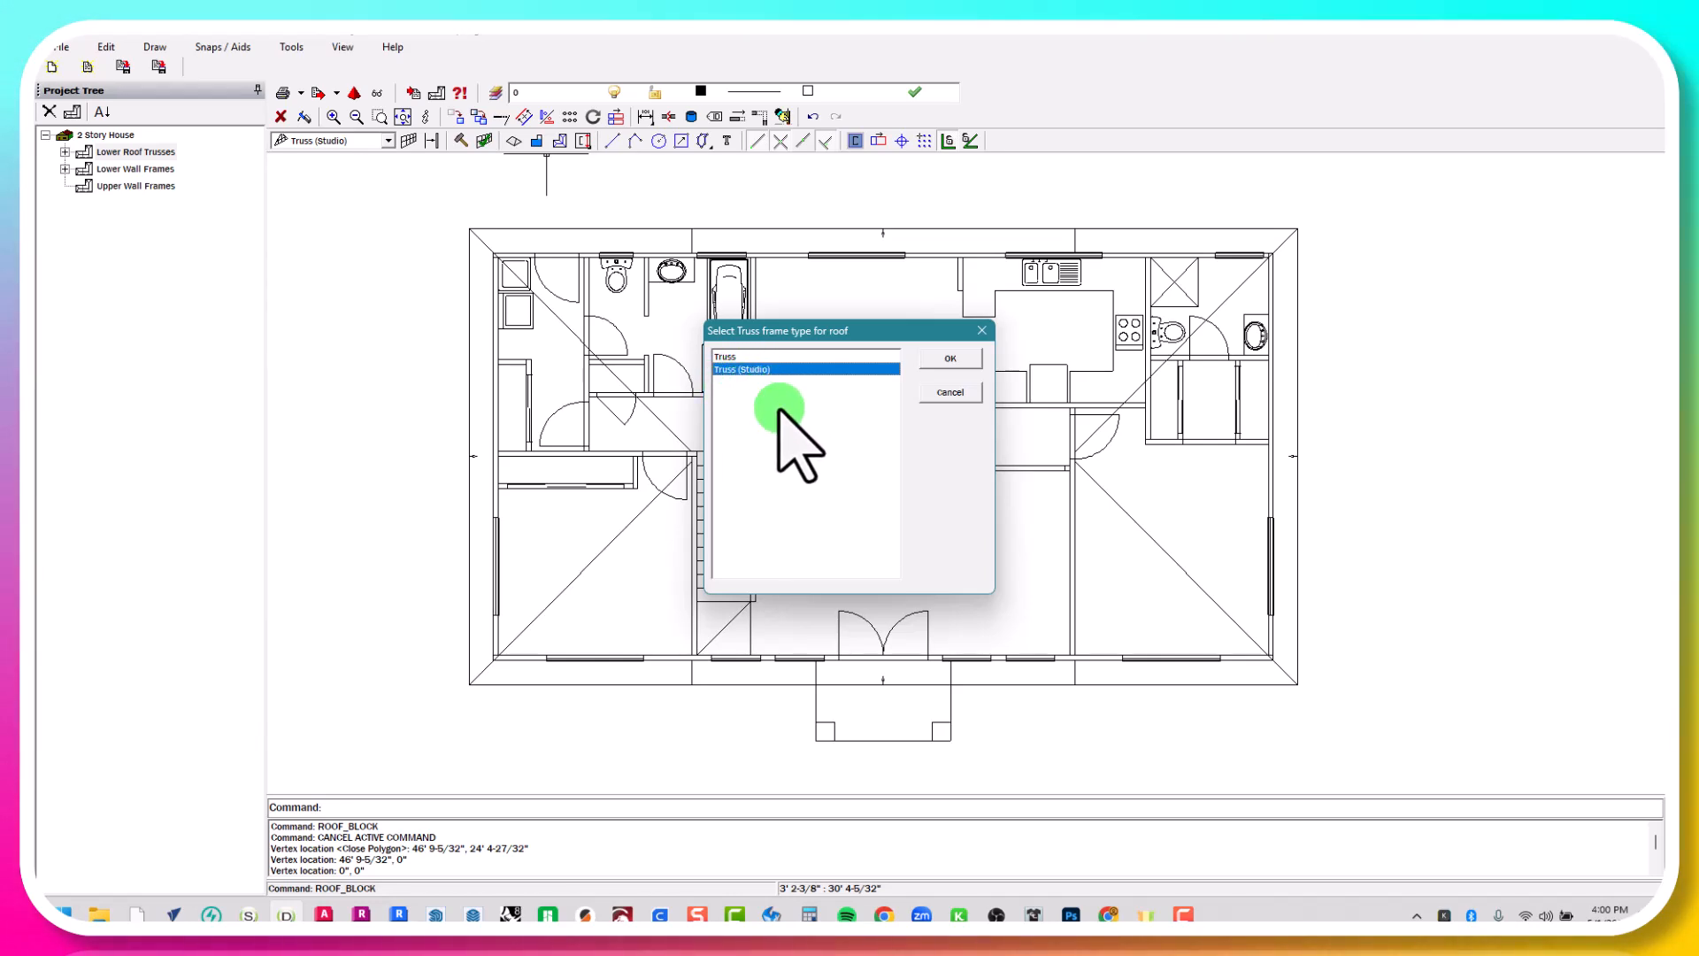
pyautogui.click(734, 356)
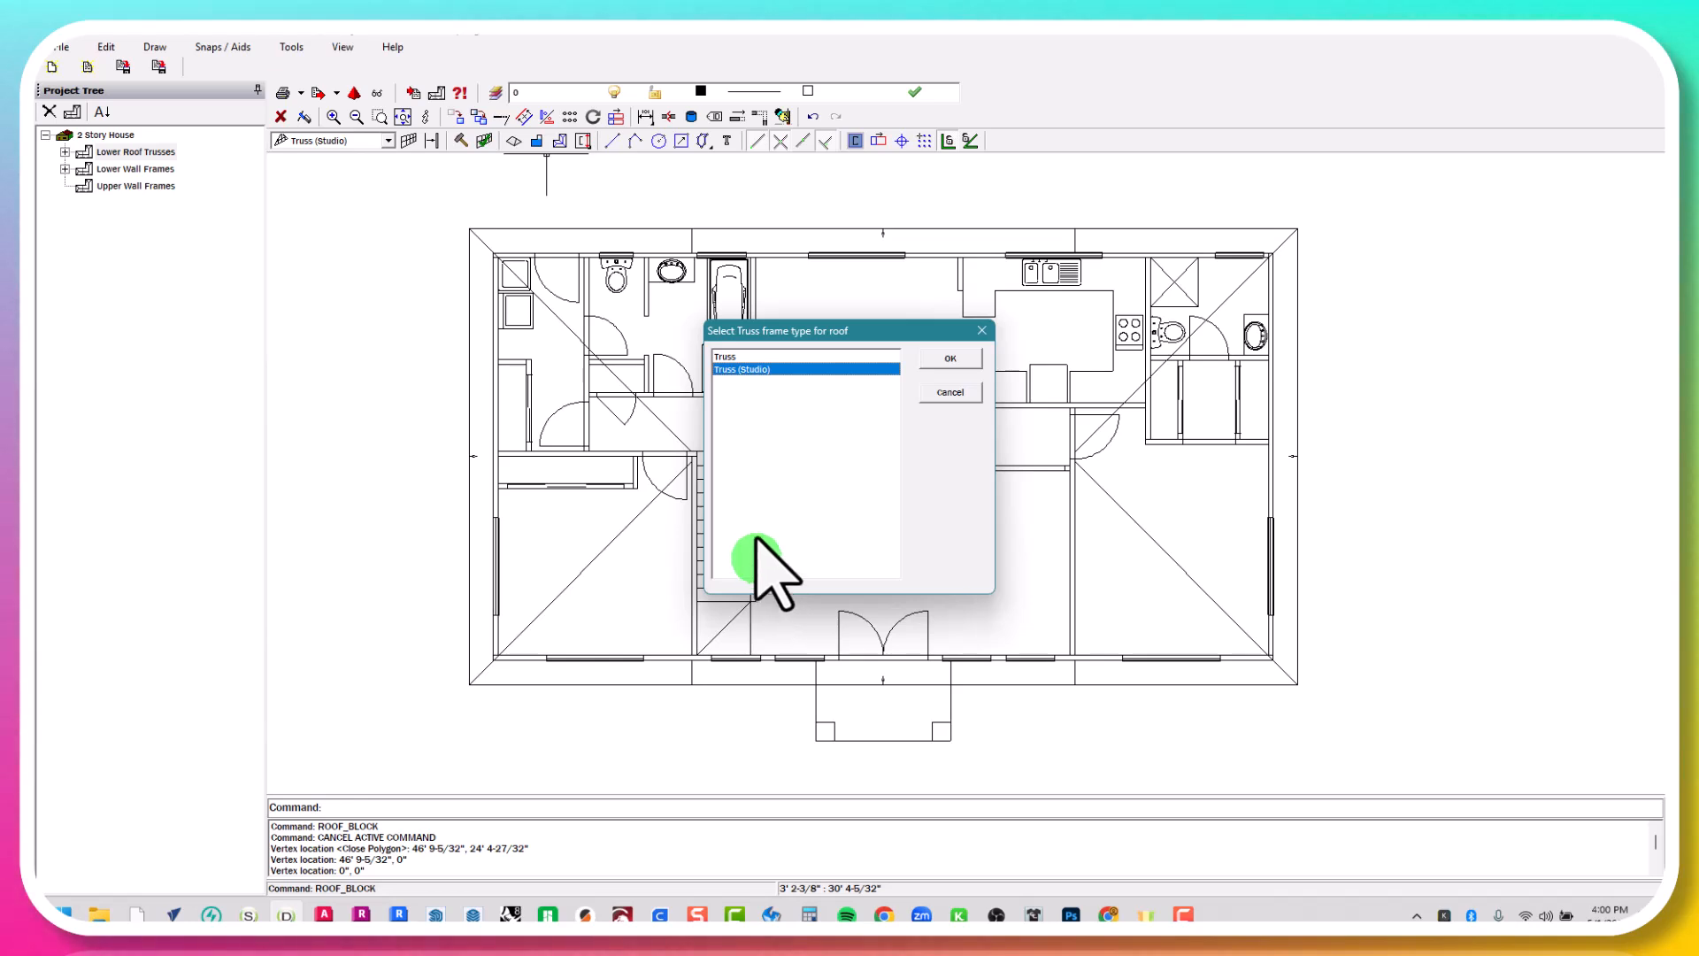
pyautogui.click(732, 357)
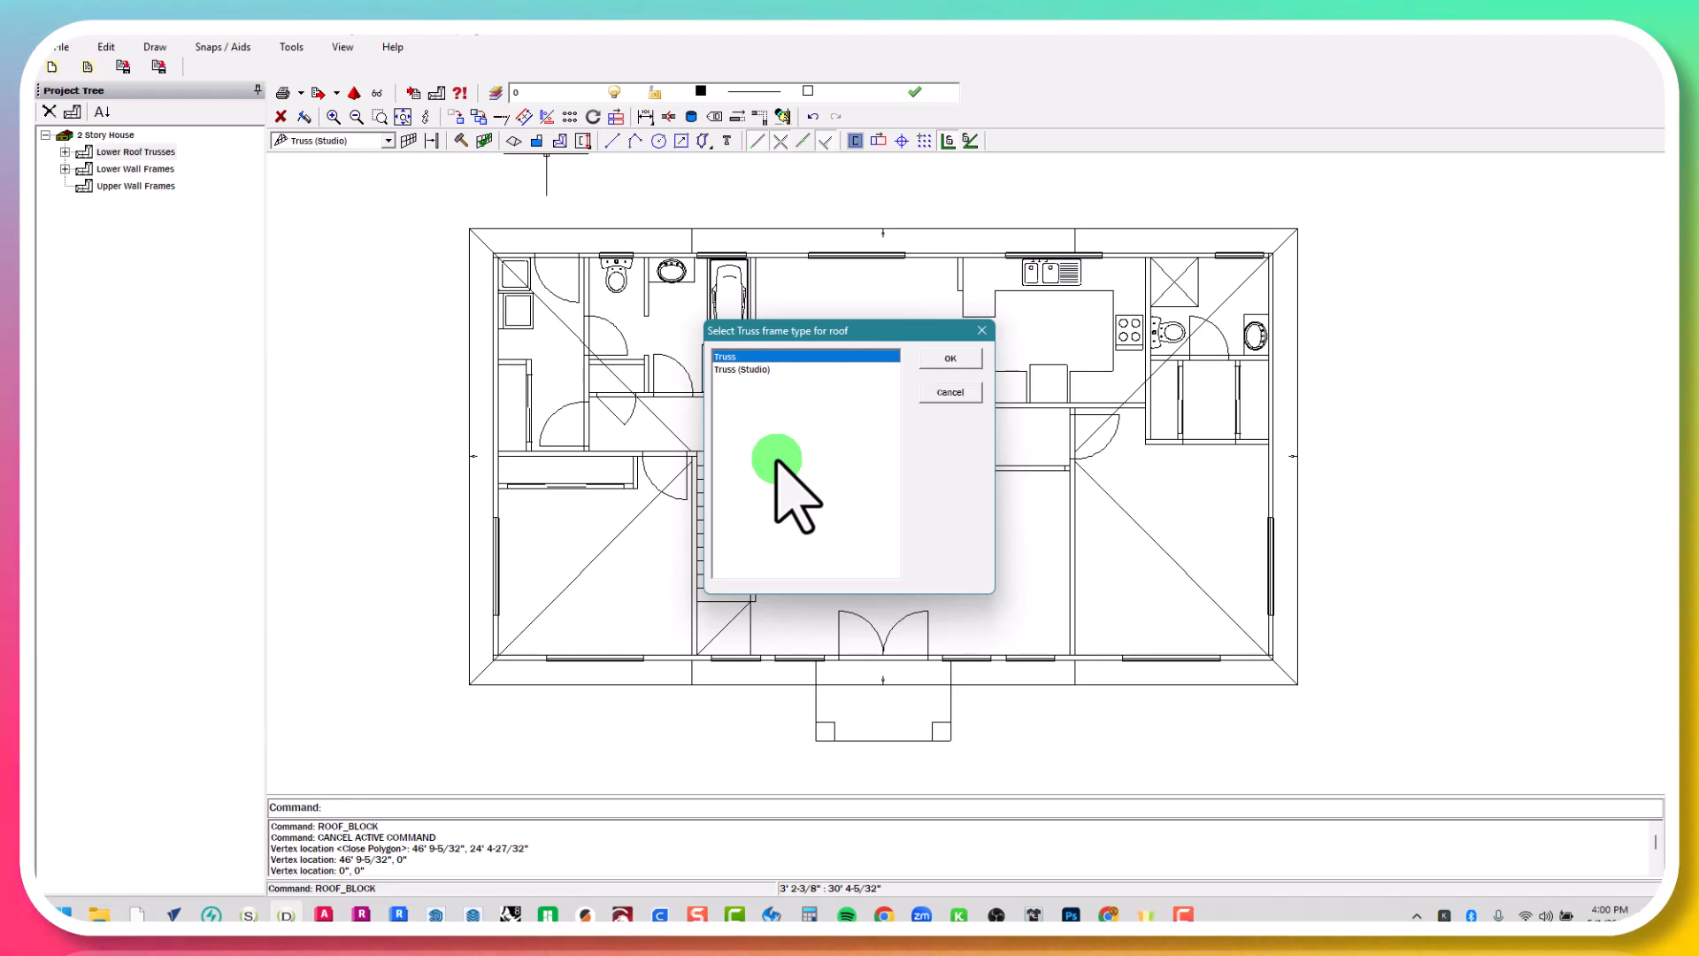
pyautogui.click(748, 371)
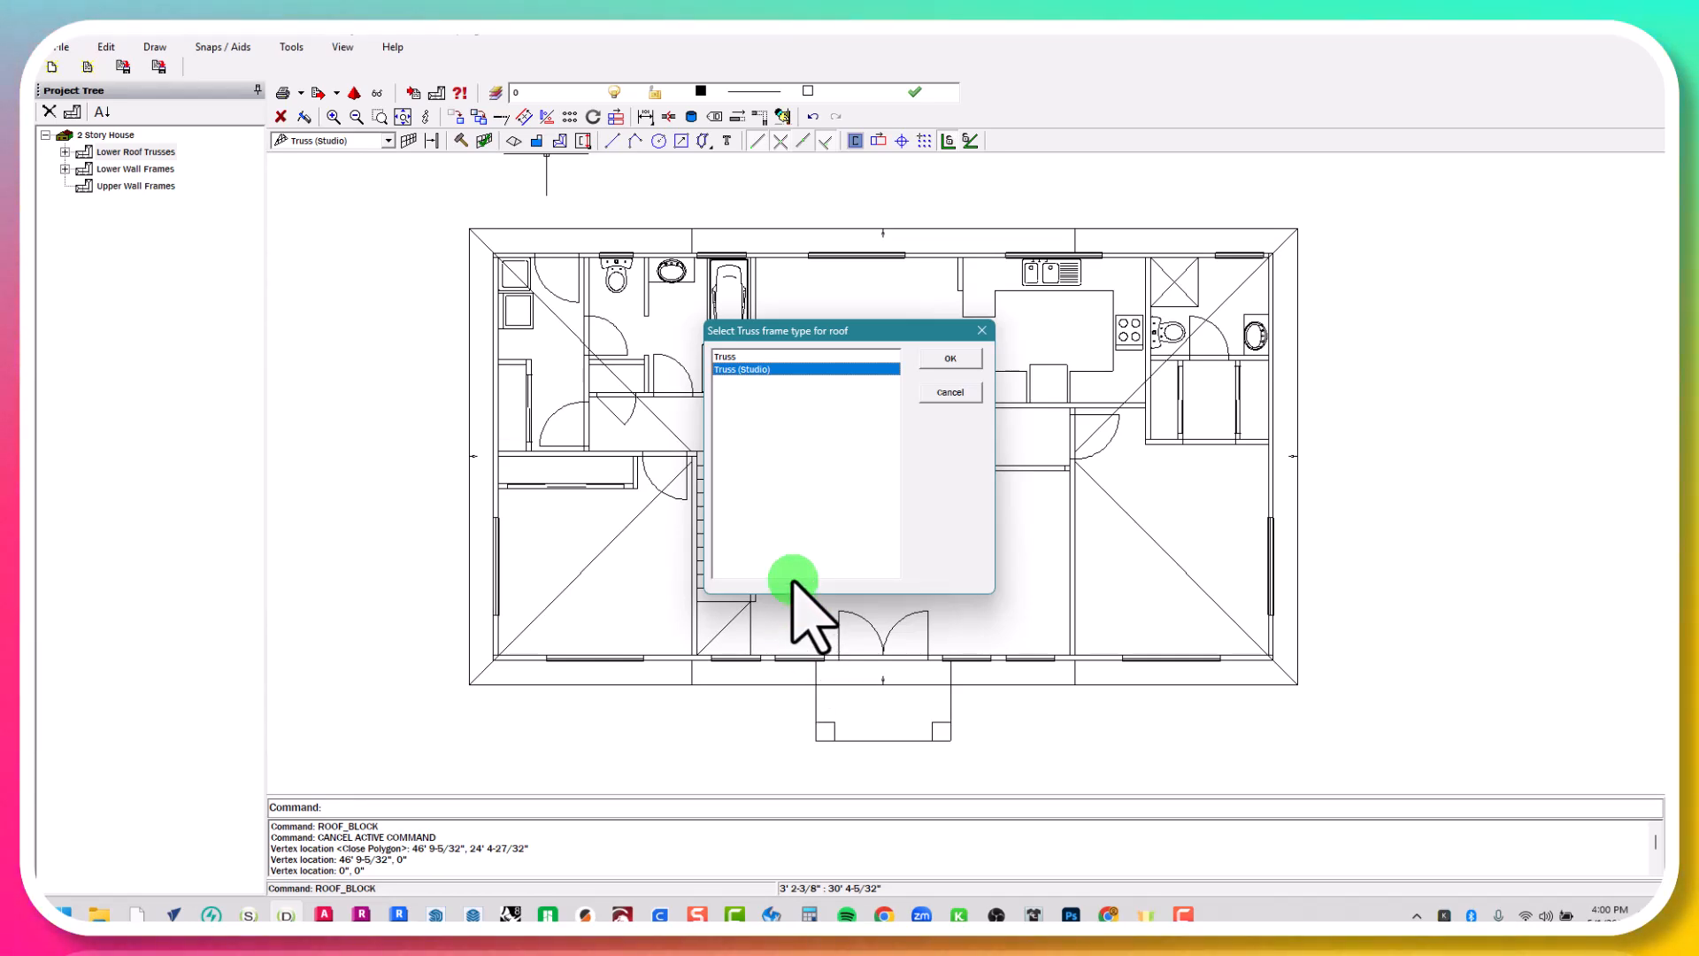
pyautogui.click(950, 361)
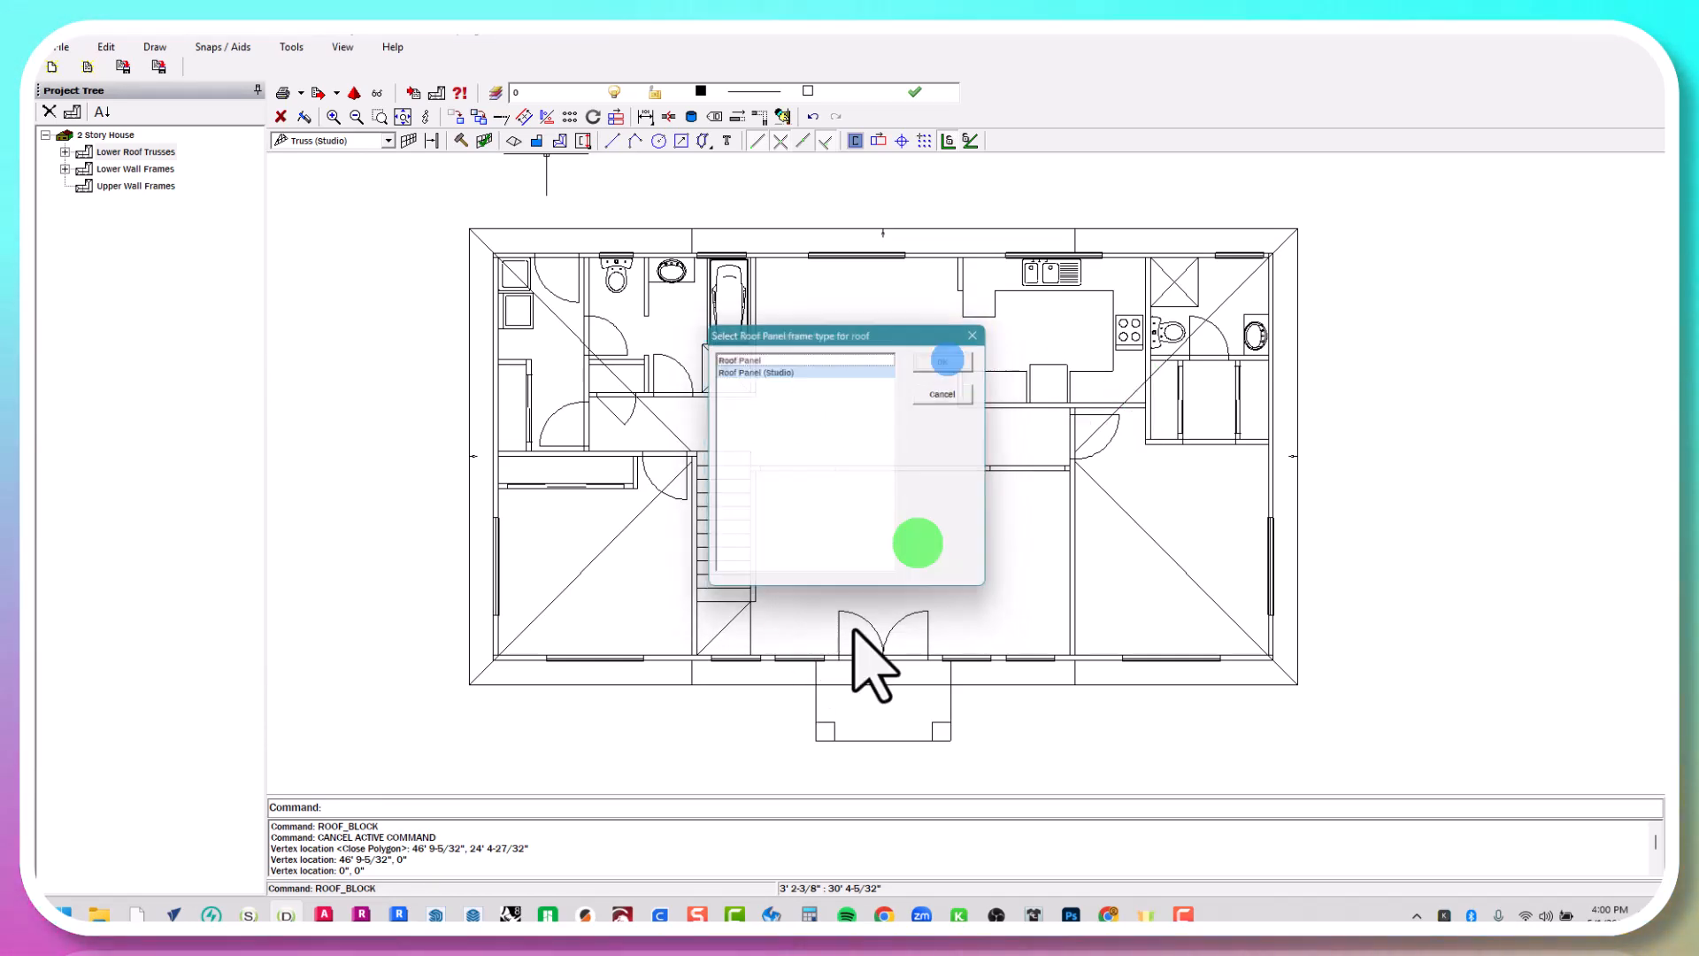
pyautogui.click(761, 369)
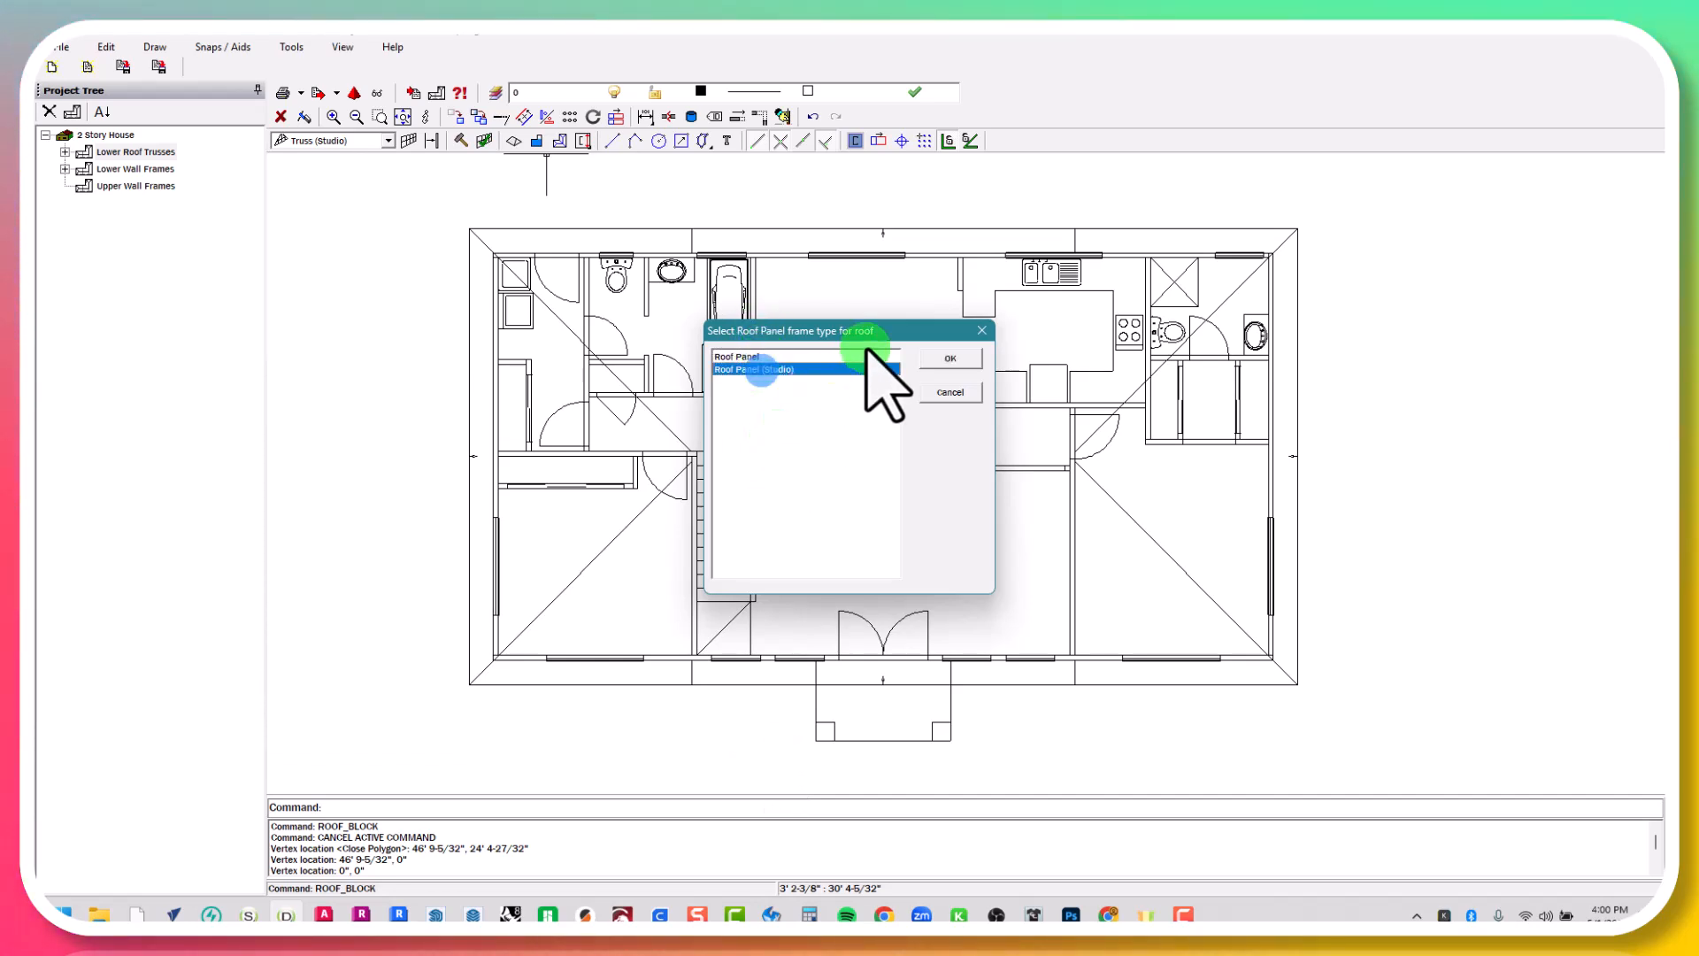
pyautogui.click(927, 359)
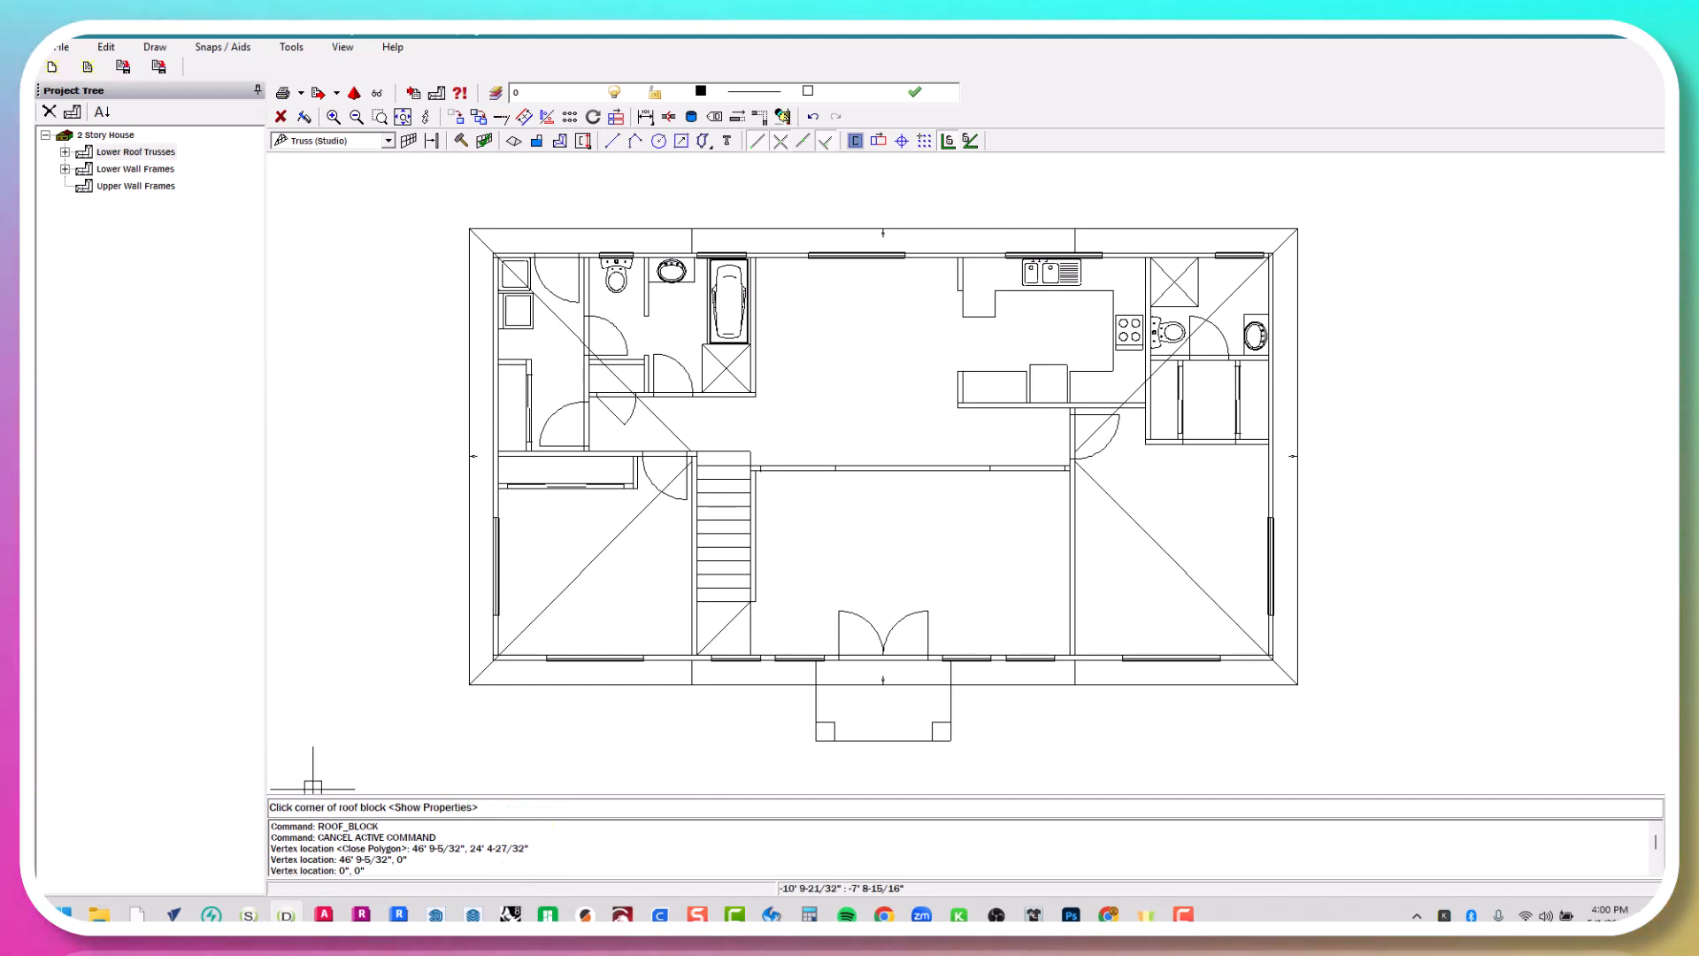
# Open the roof block's properties and review its truncated truss spacing, first jack truss and gable overhang method
pyautogui.rightClick(767, 761)
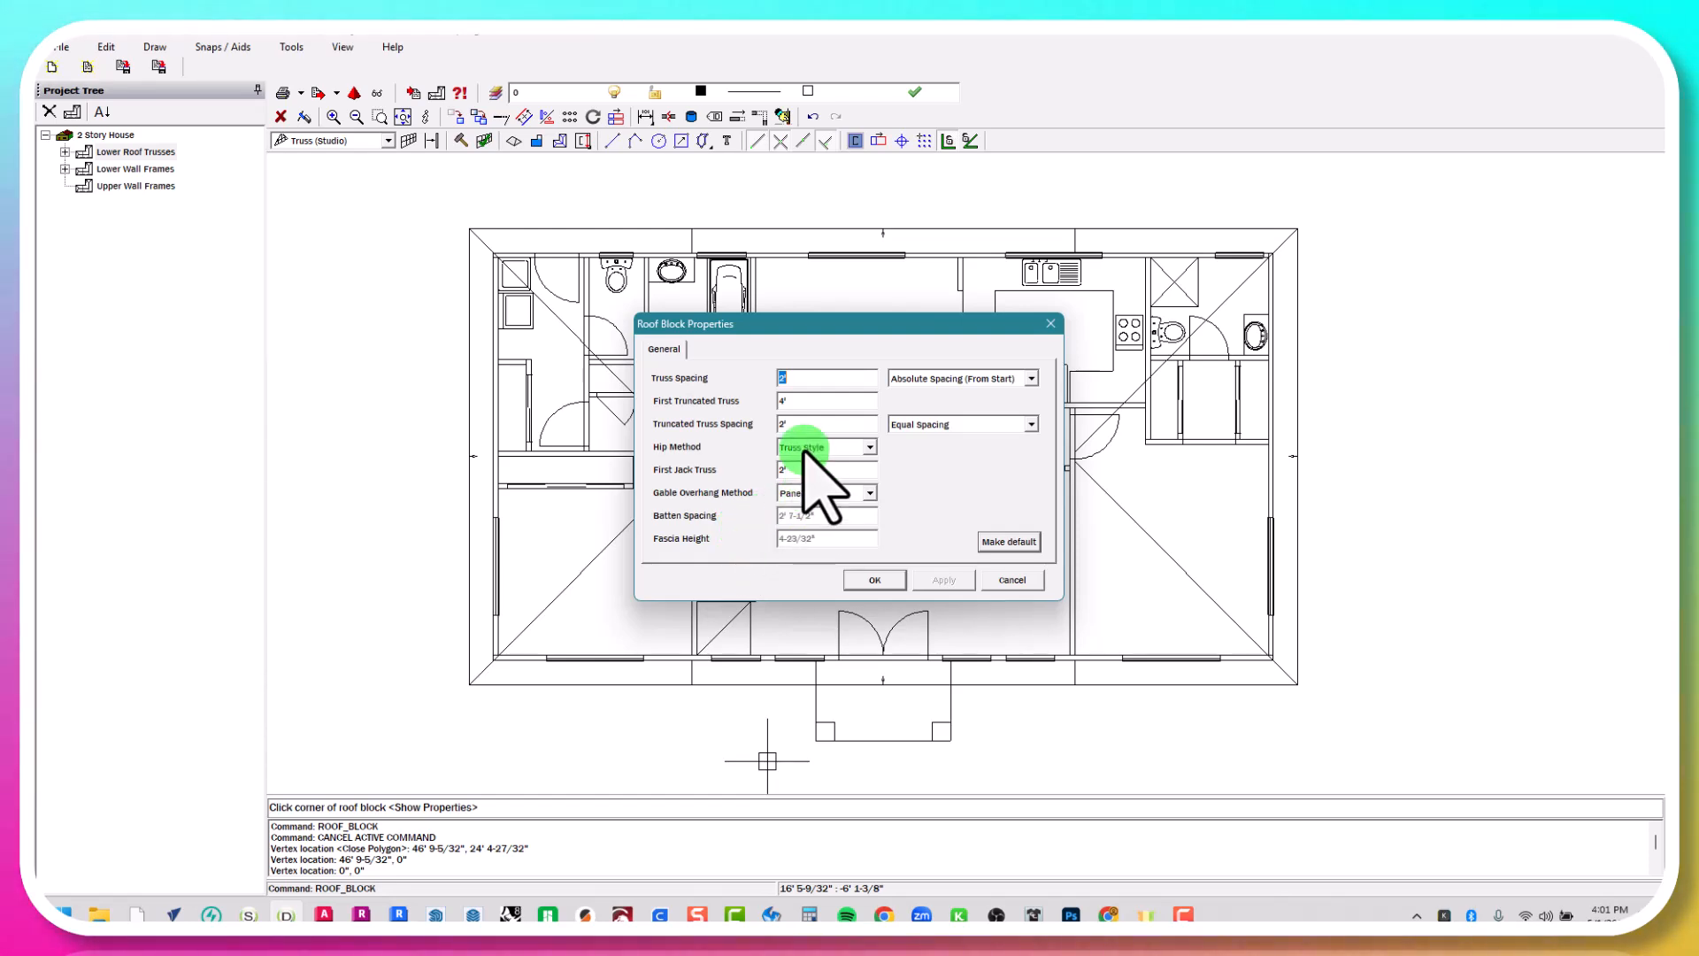
pyautogui.doubleClick(796, 400)
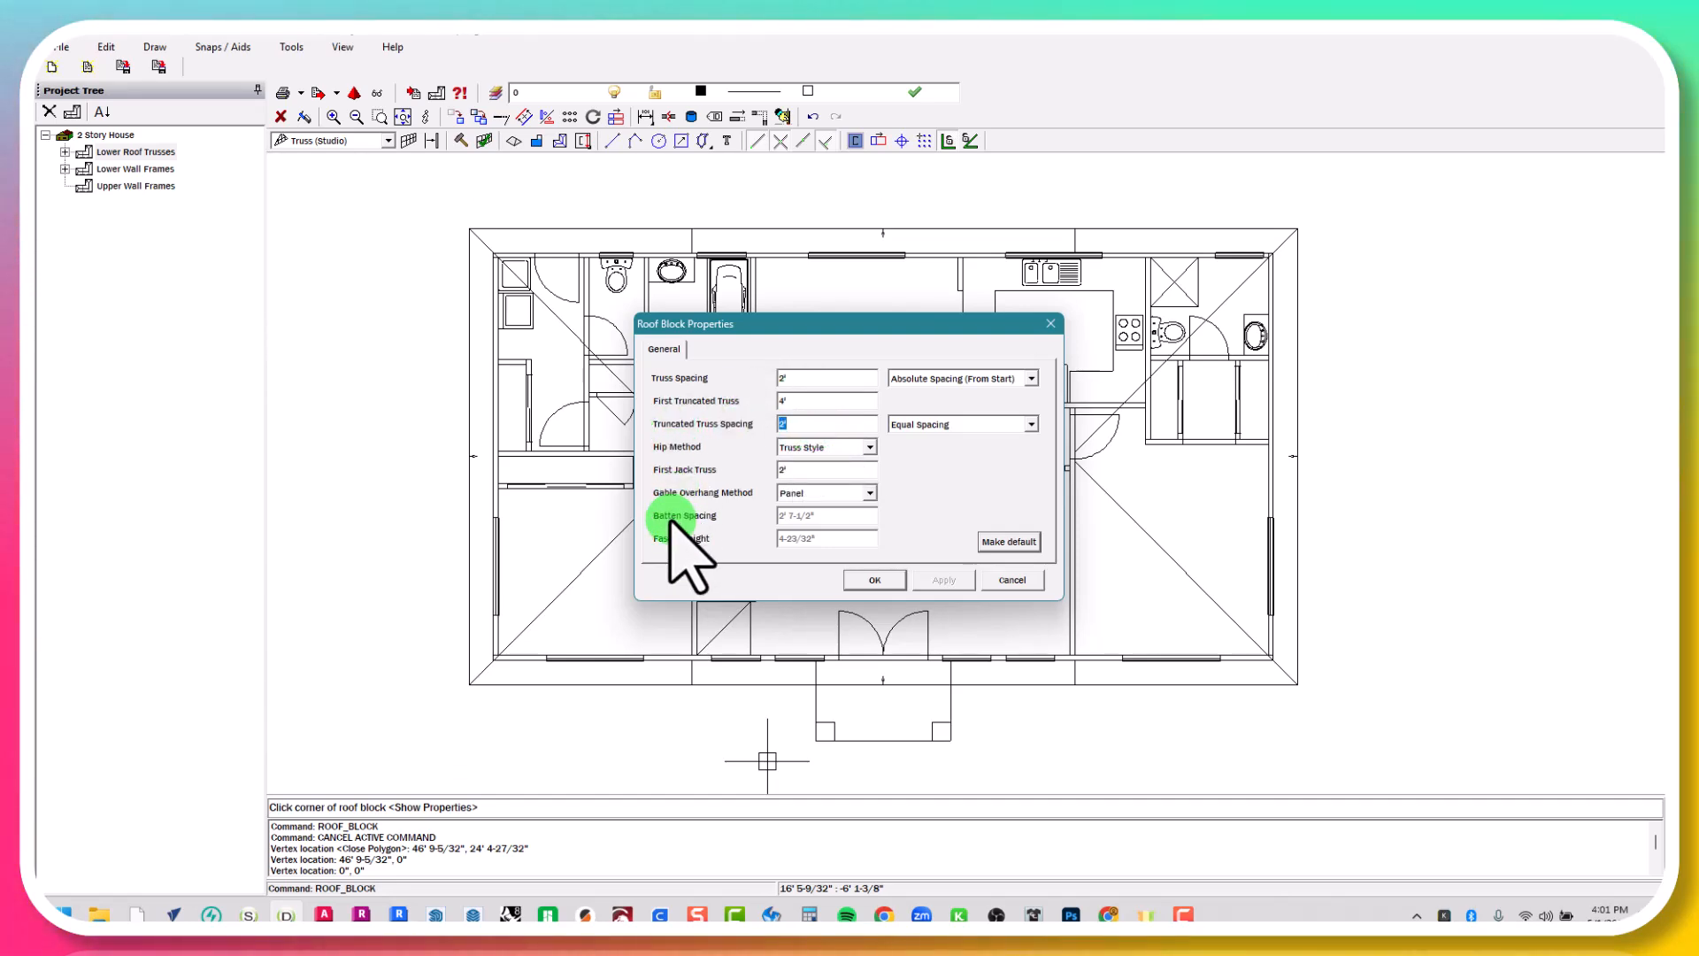
pyautogui.click(822, 474)
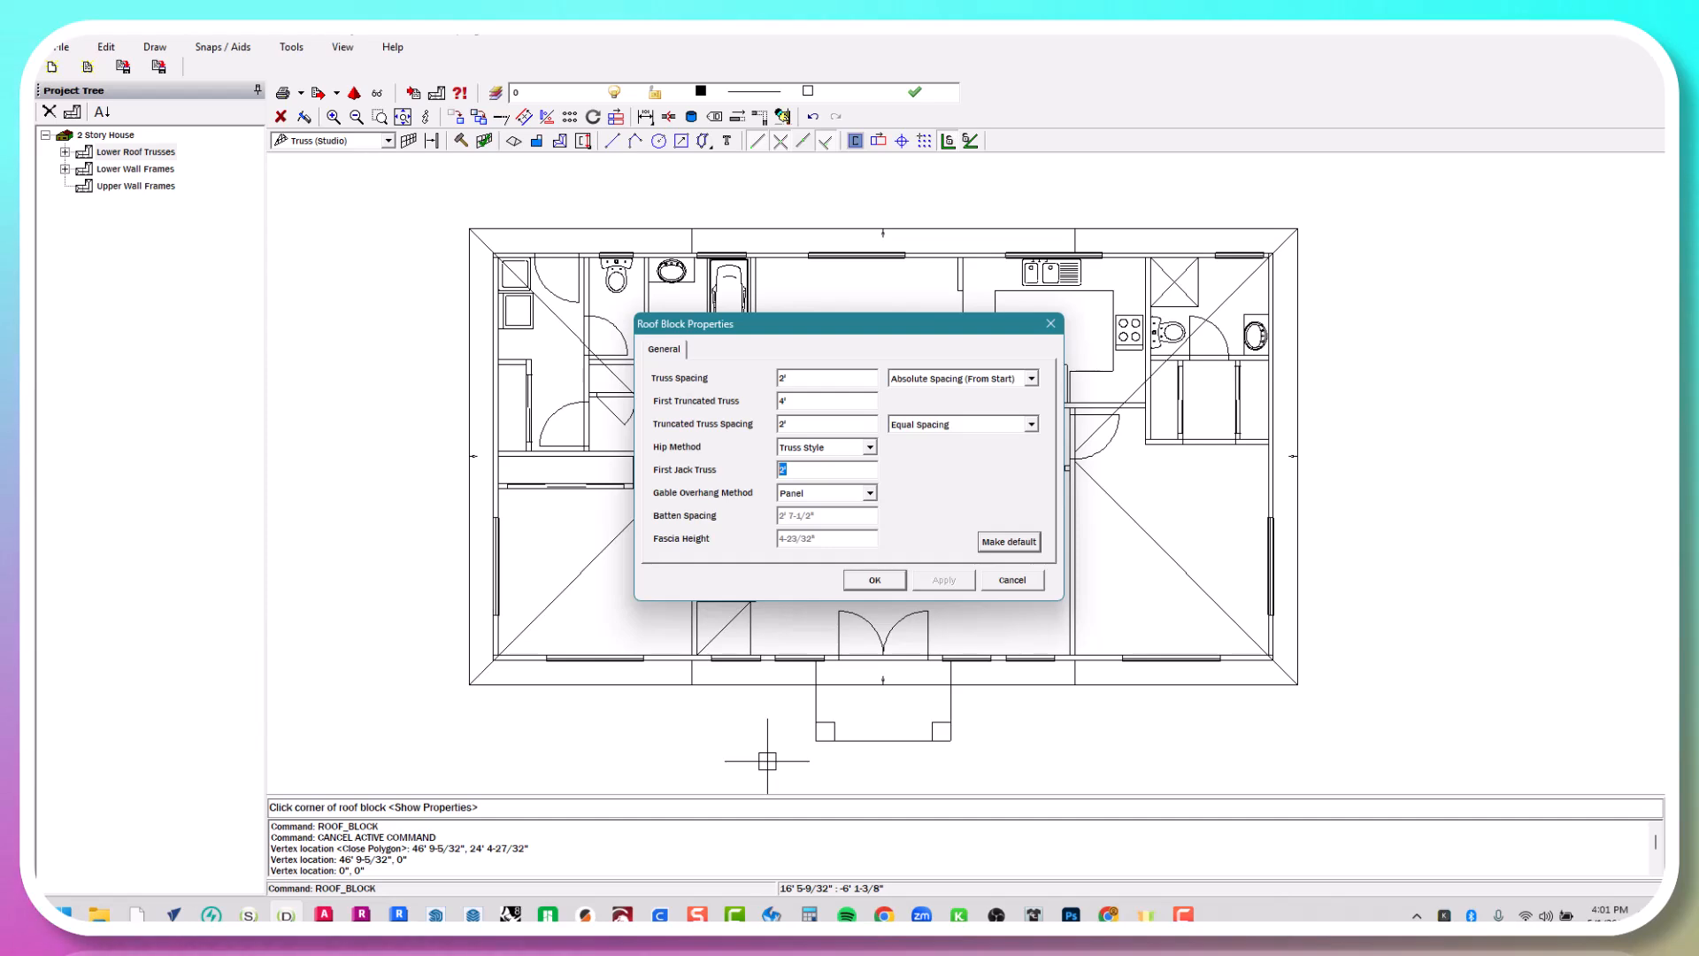
pyautogui.click(869, 493)
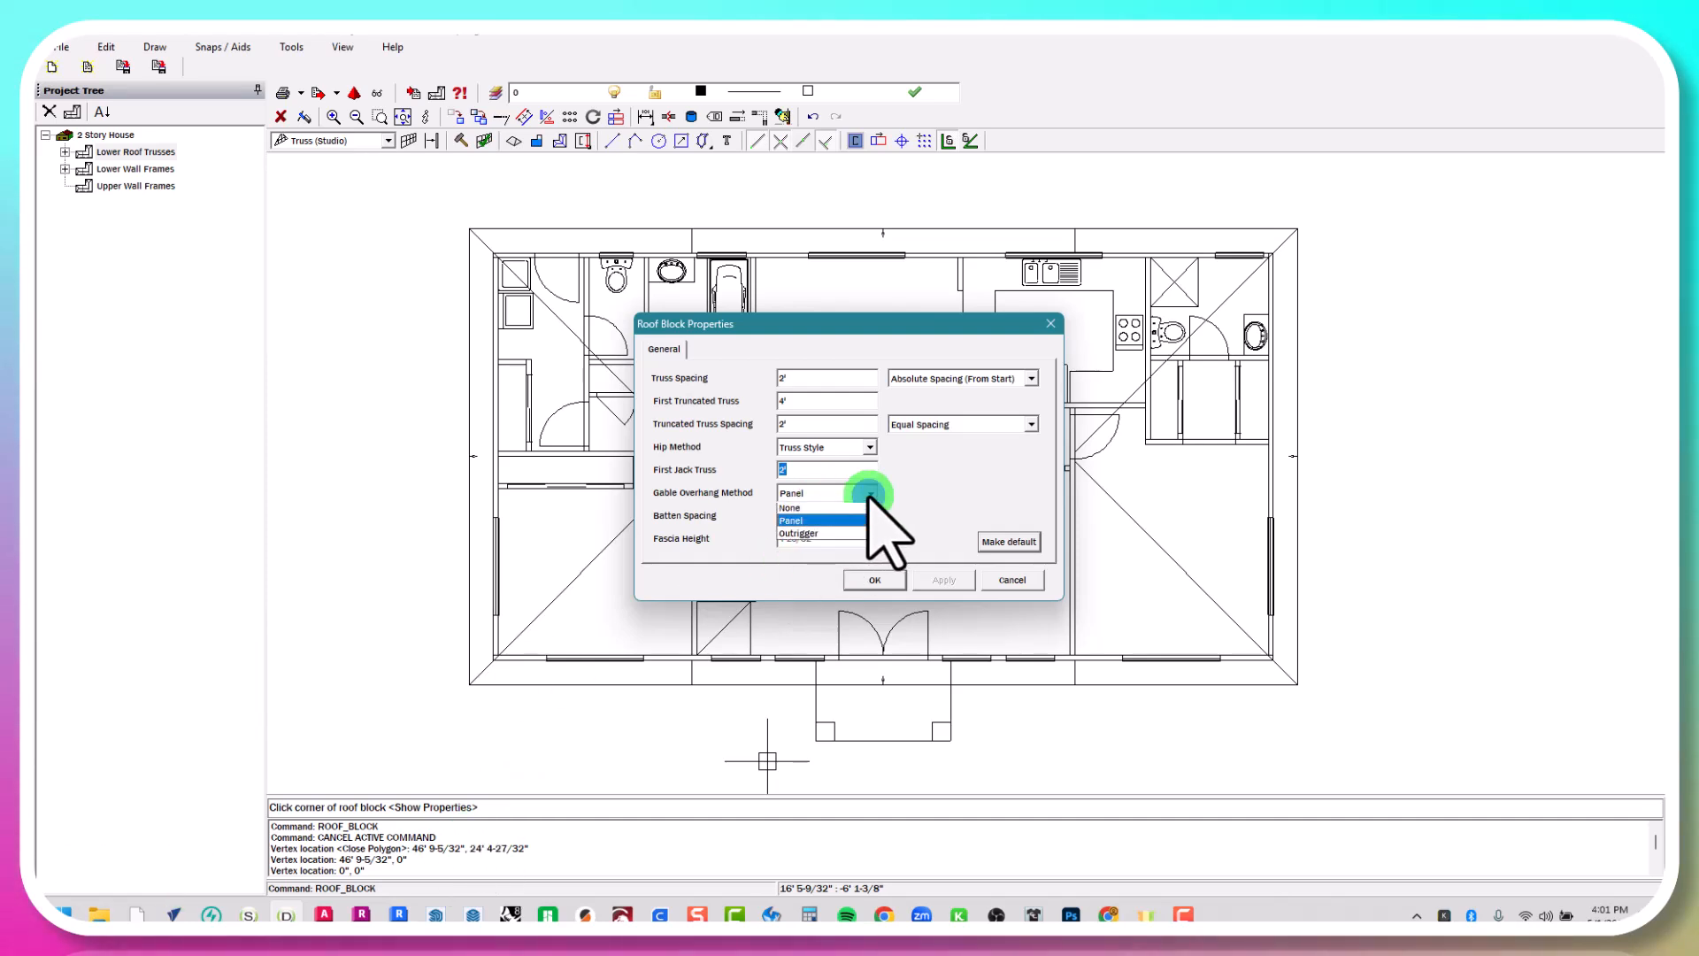
pyautogui.click(867, 506)
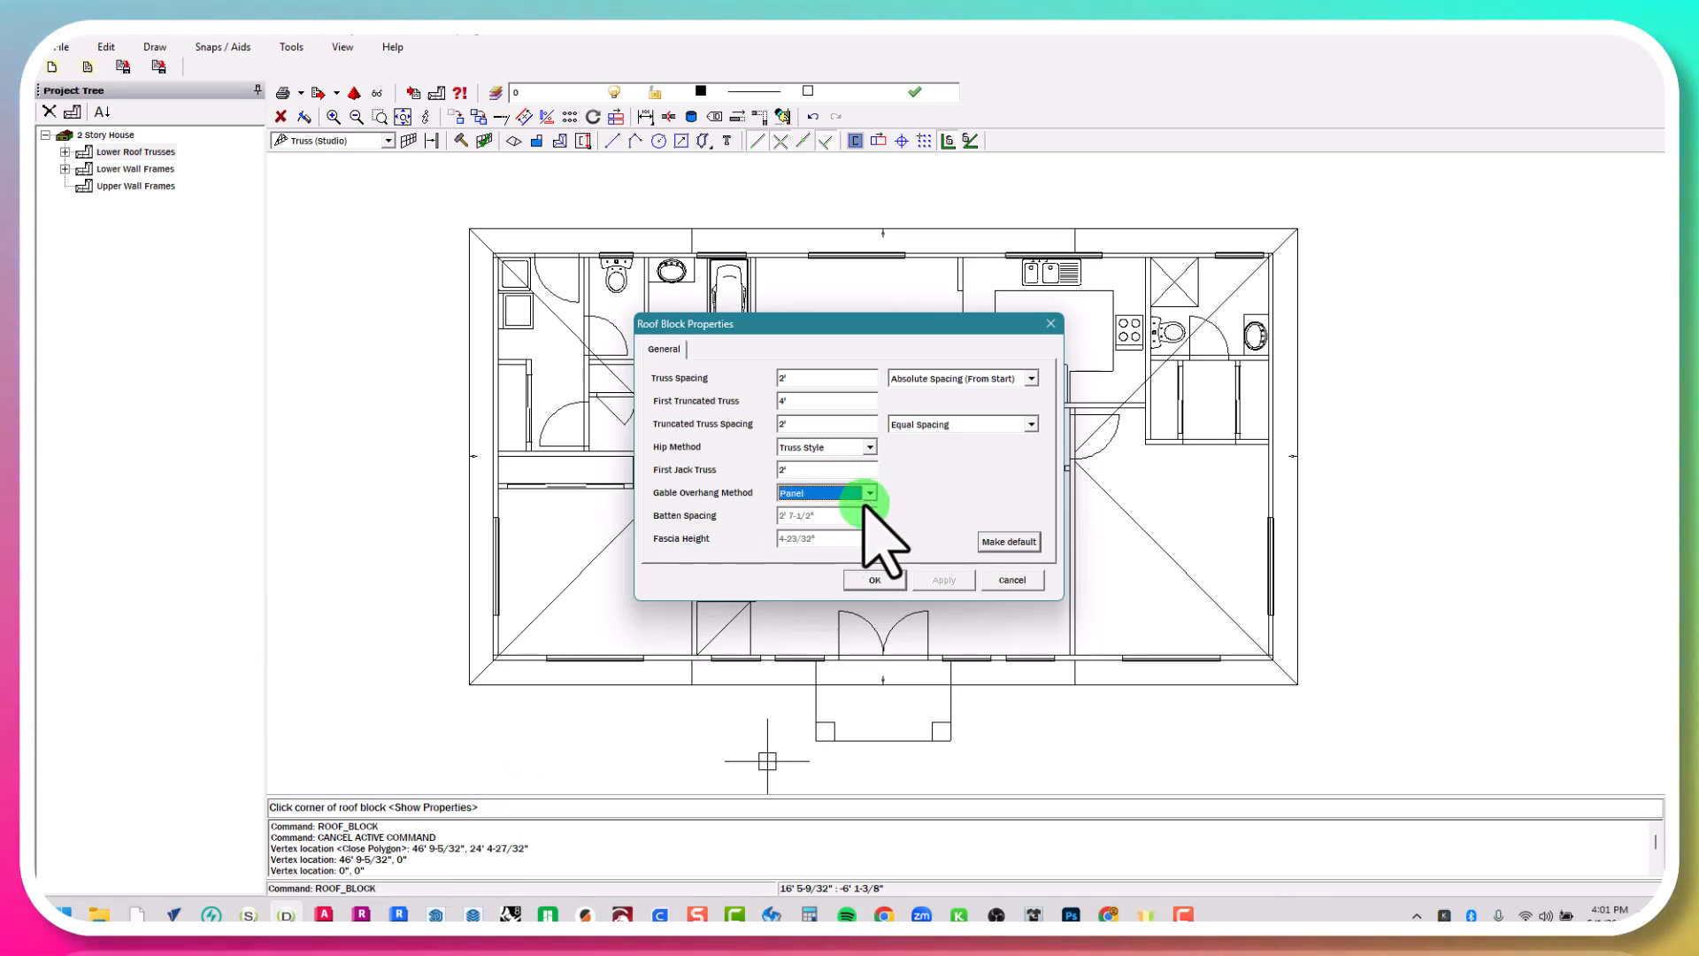
# Check the roof block's truss spacing method options without changing them, save the settings as default and accept them
pyautogui.click(1028, 426)
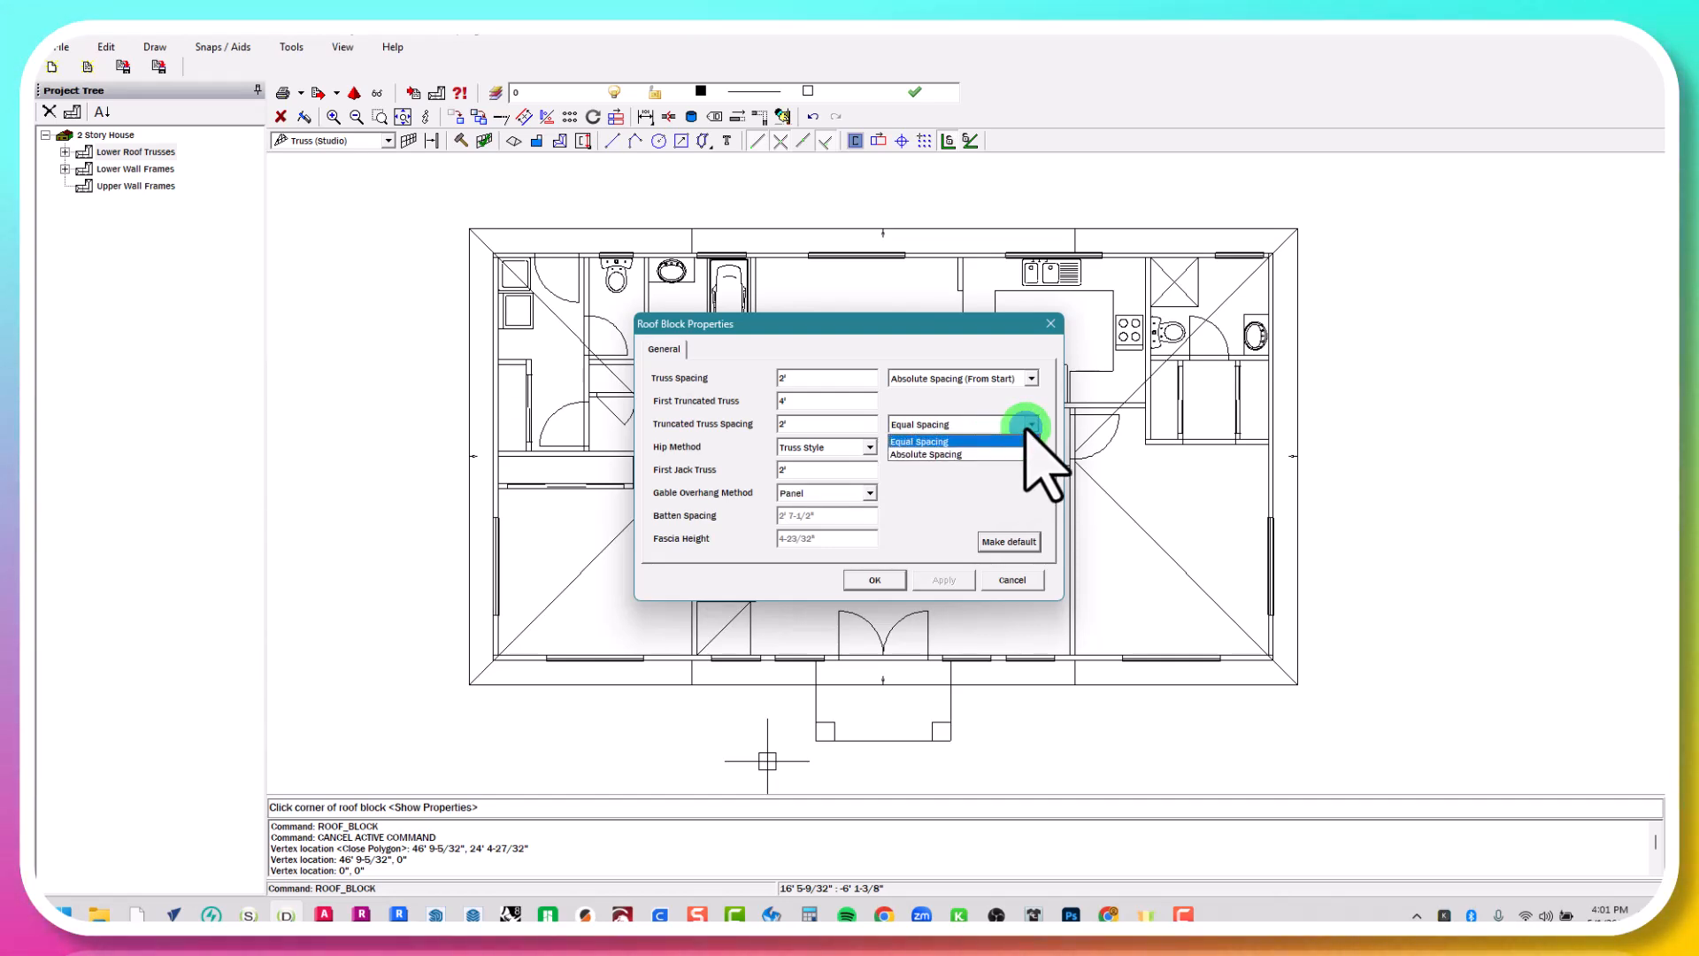
pyautogui.click(1028, 425)
pyautogui.click(1031, 378)
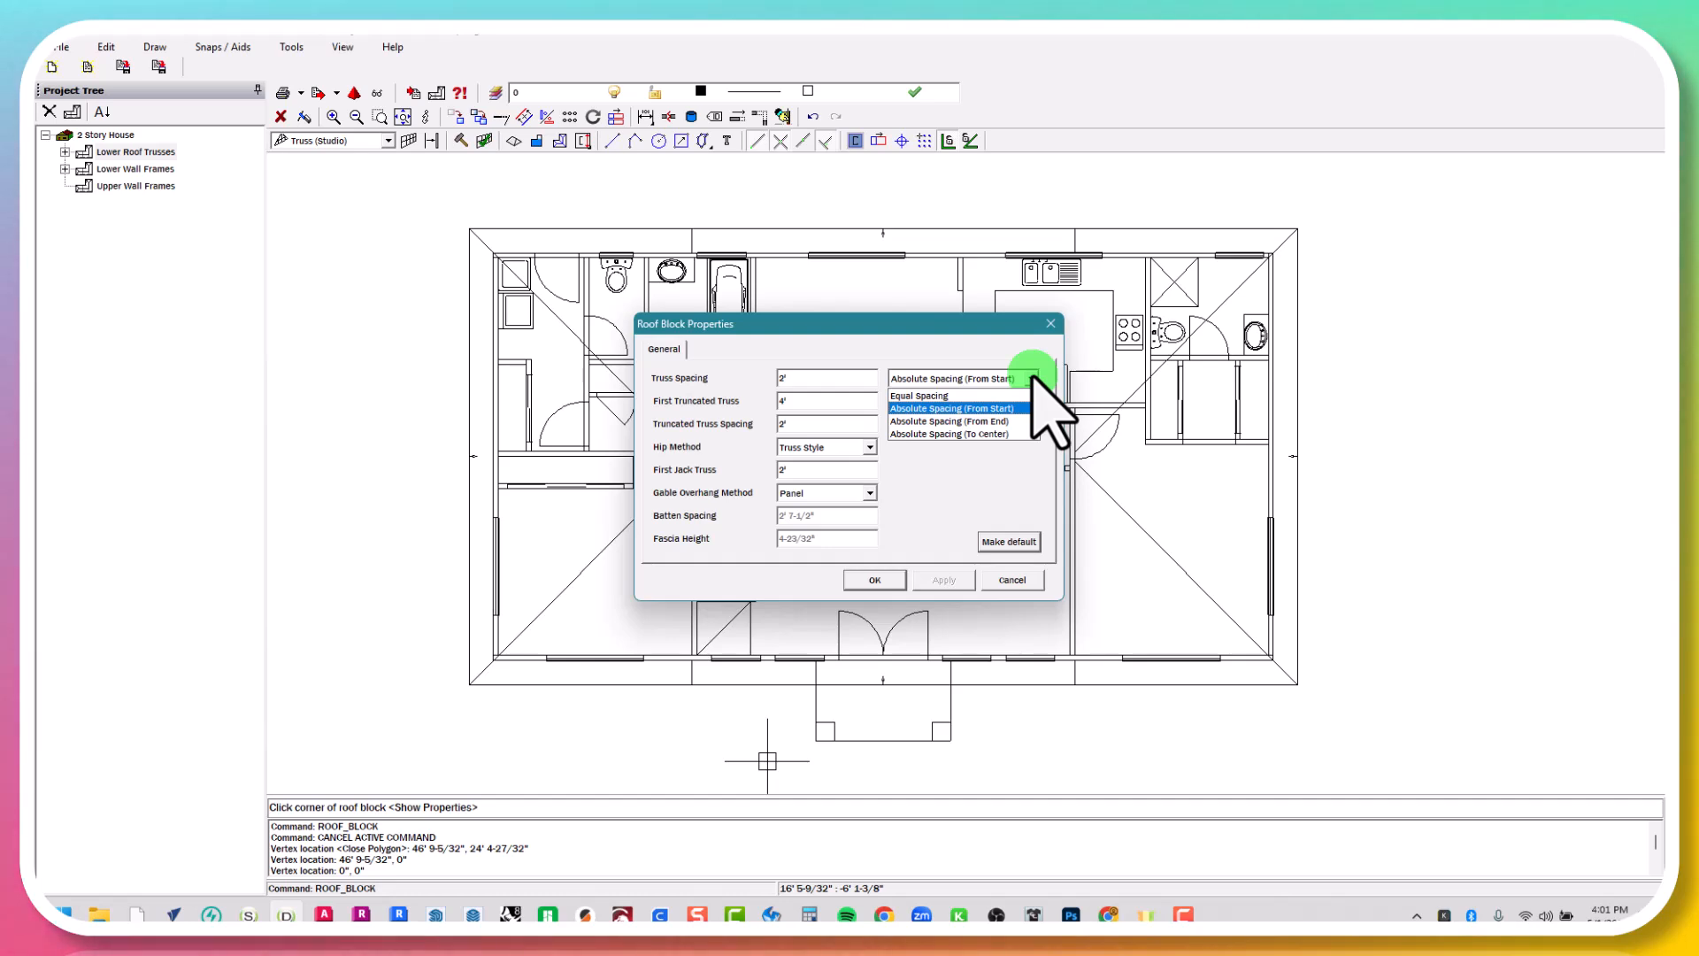
pyautogui.click(1030, 378)
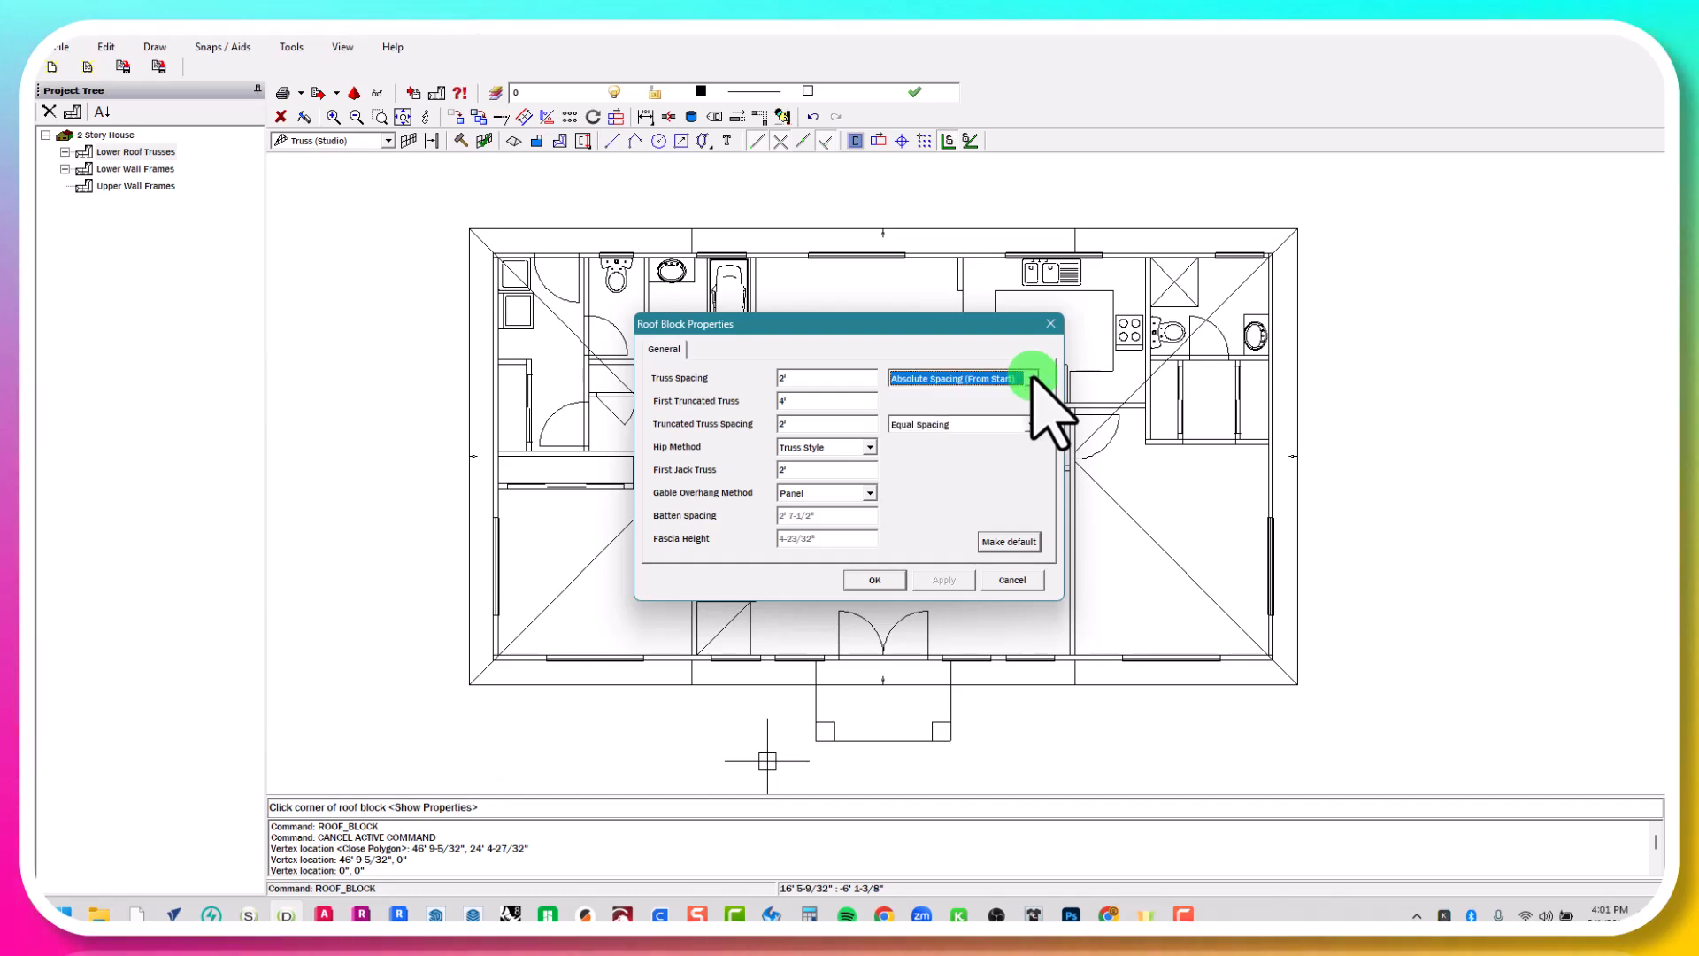
pyautogui.click(1009, 542)
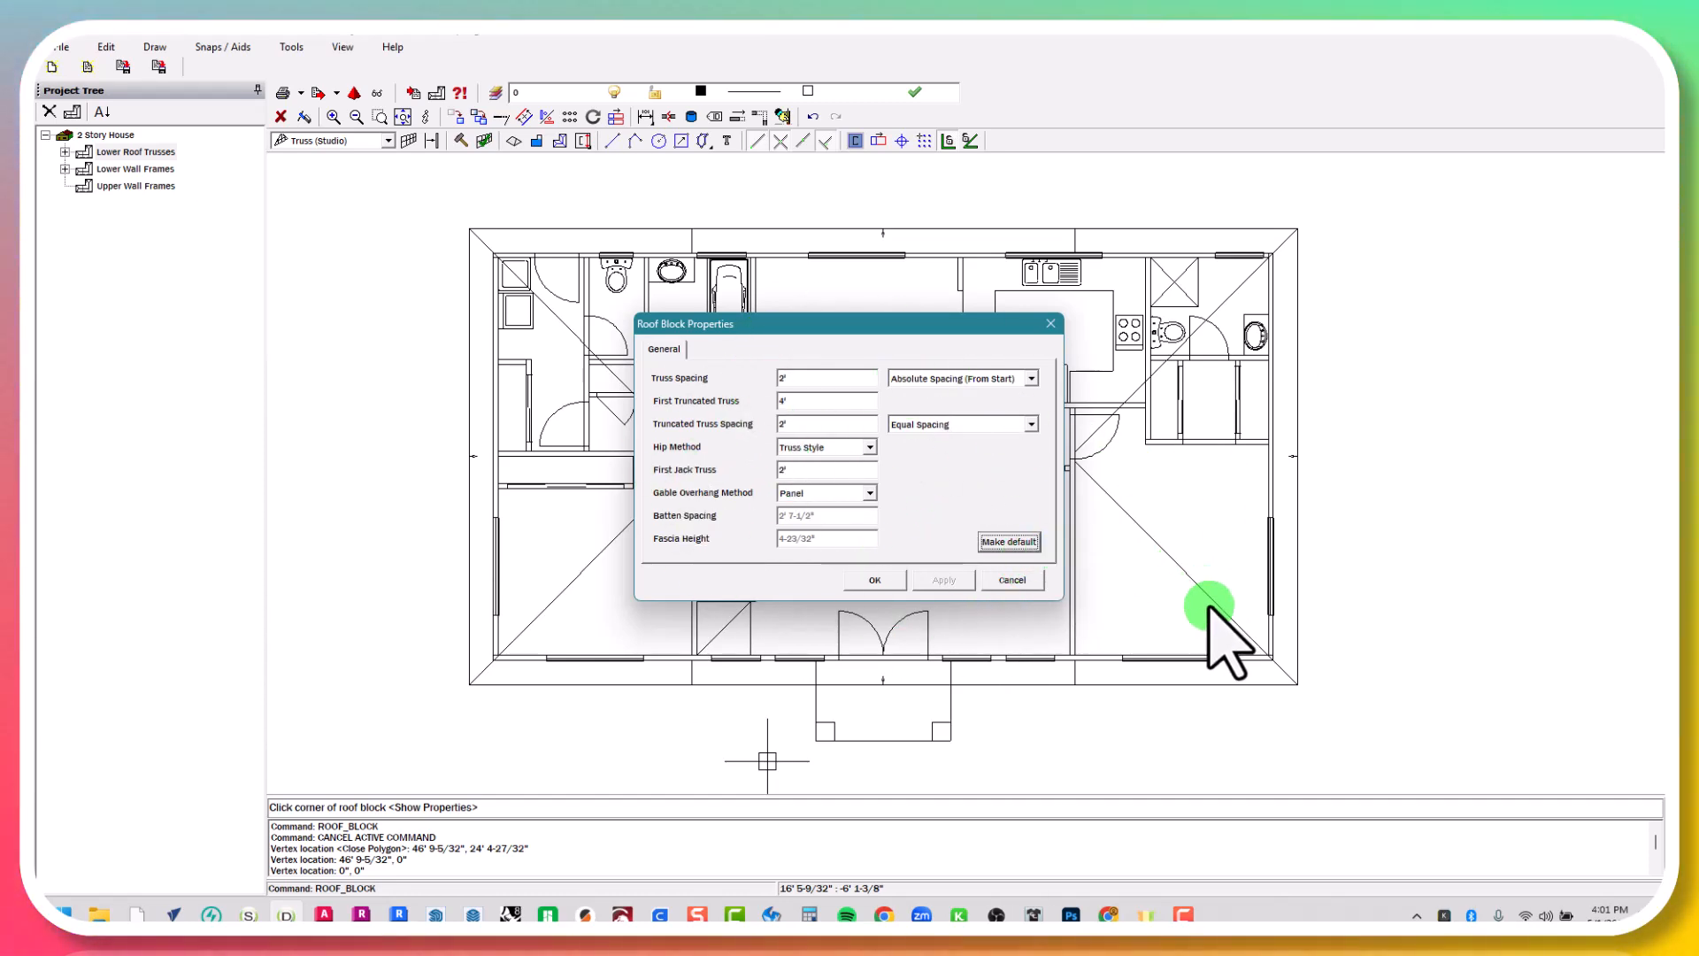
pyautogui.click(871, 581)
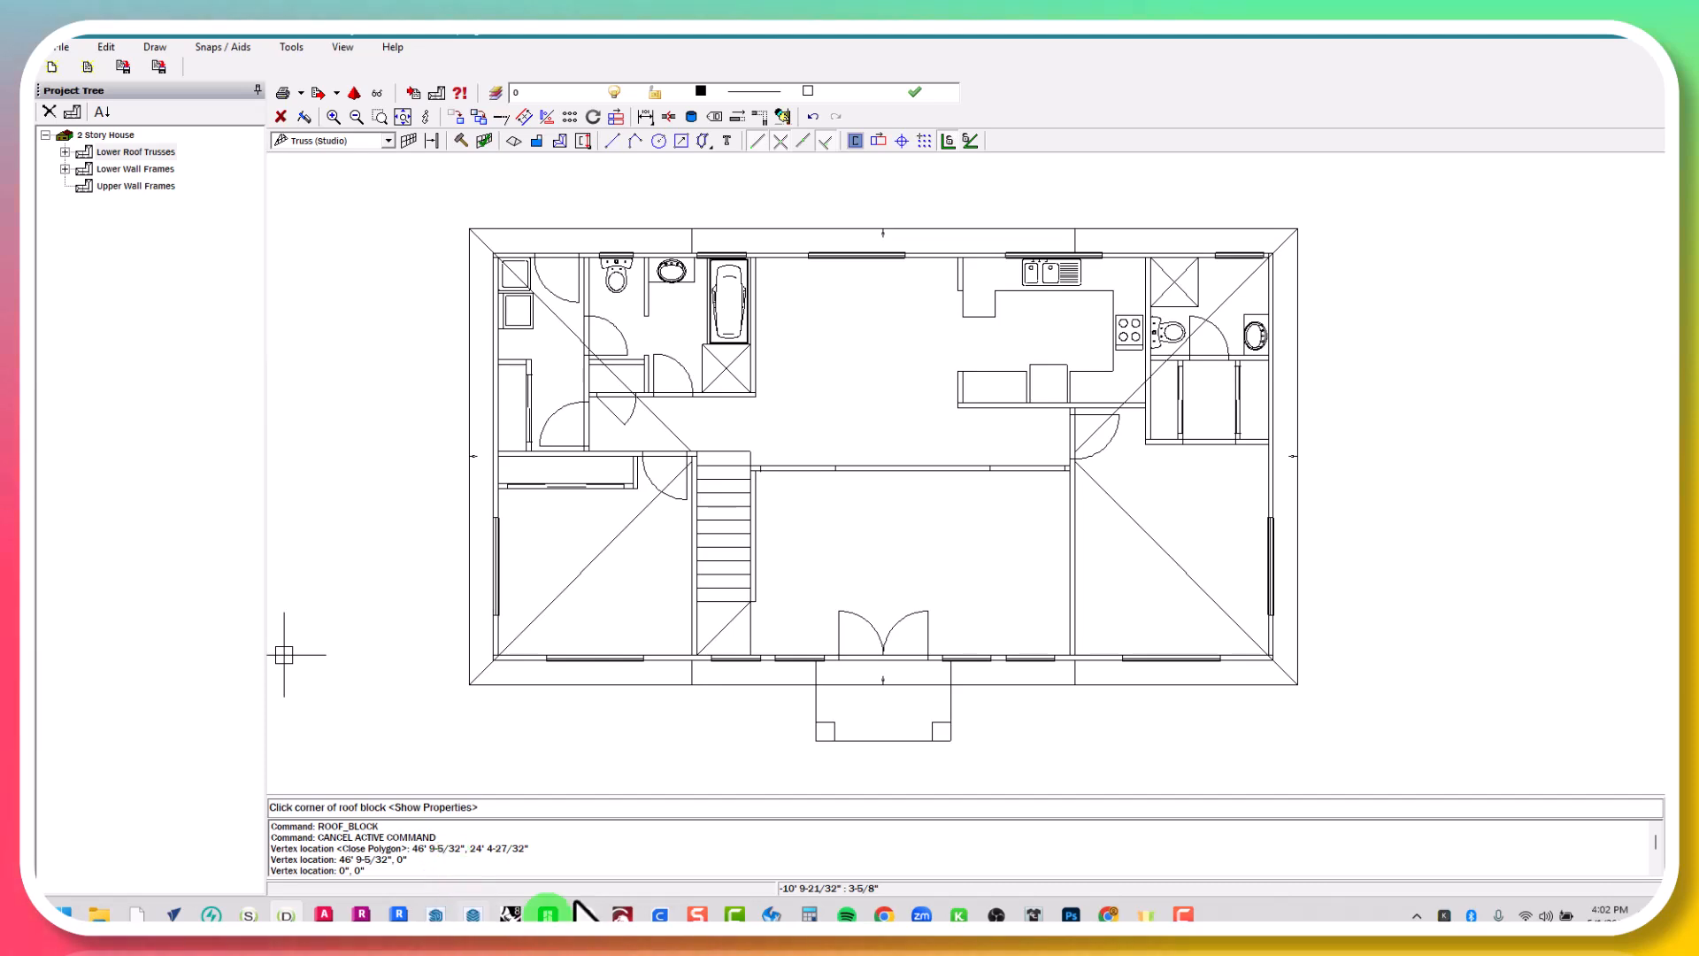
# Place the roof block's three points on the house's upper-right, lower-right and lower-left outer wall corners, in that order
pyautogui.click(1388, 469)
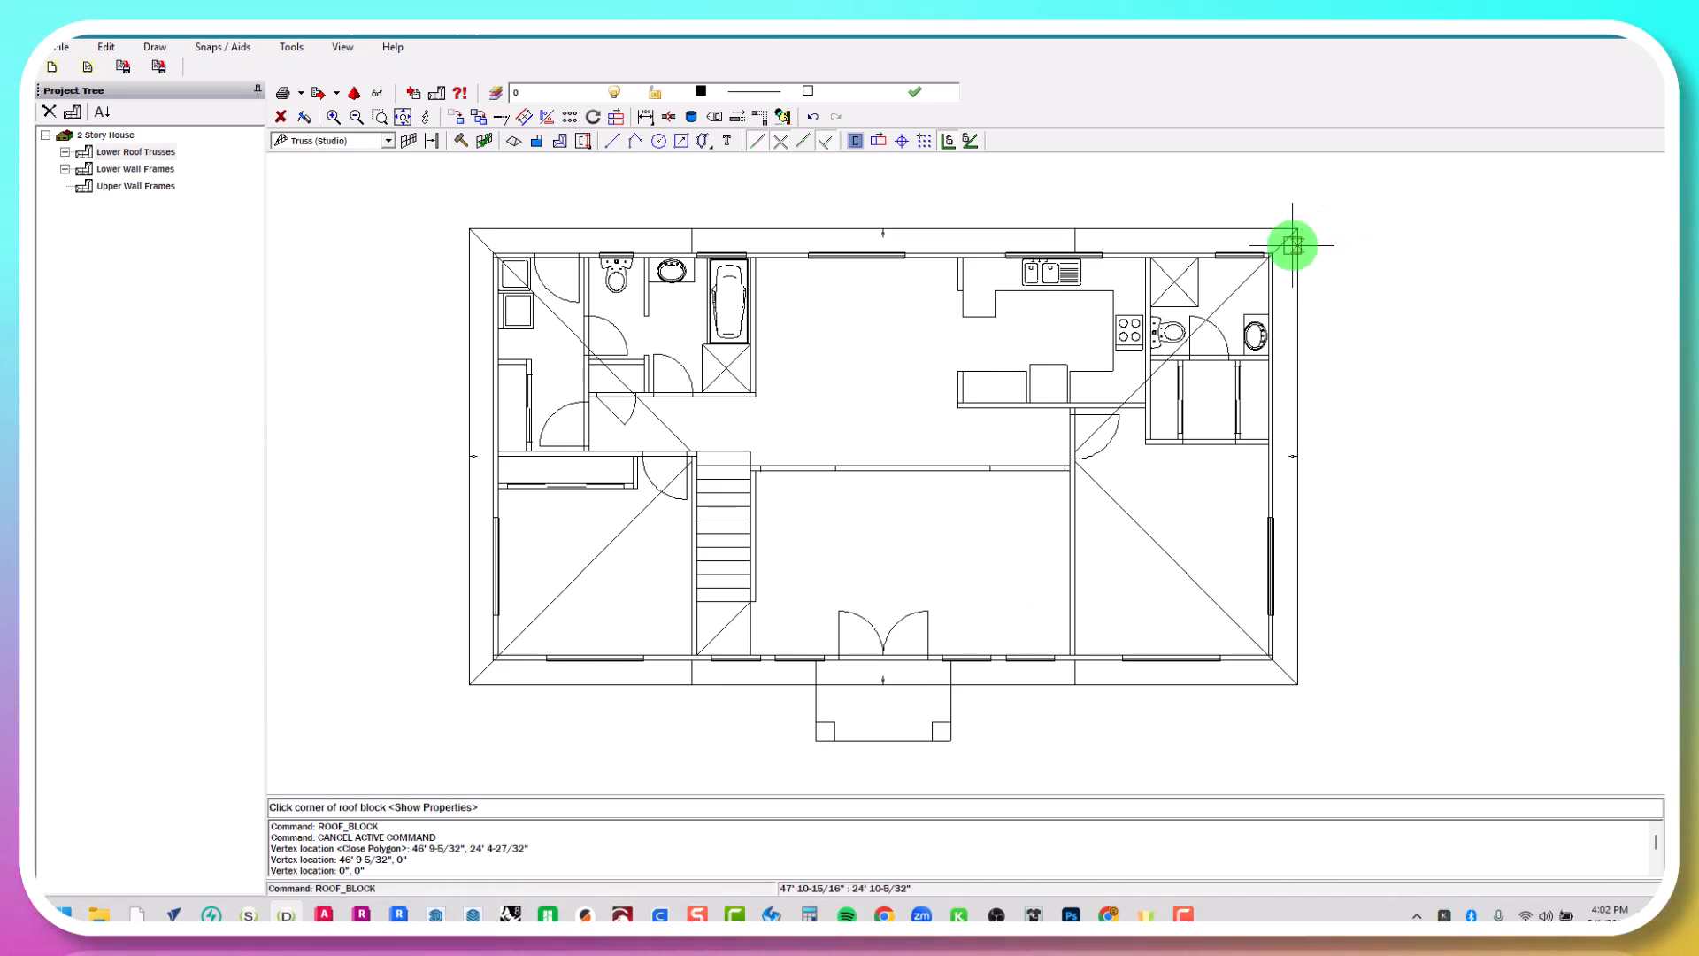
pyautogui.scroll(5, 1288, 249)
pyautogui.click(1201, 285)
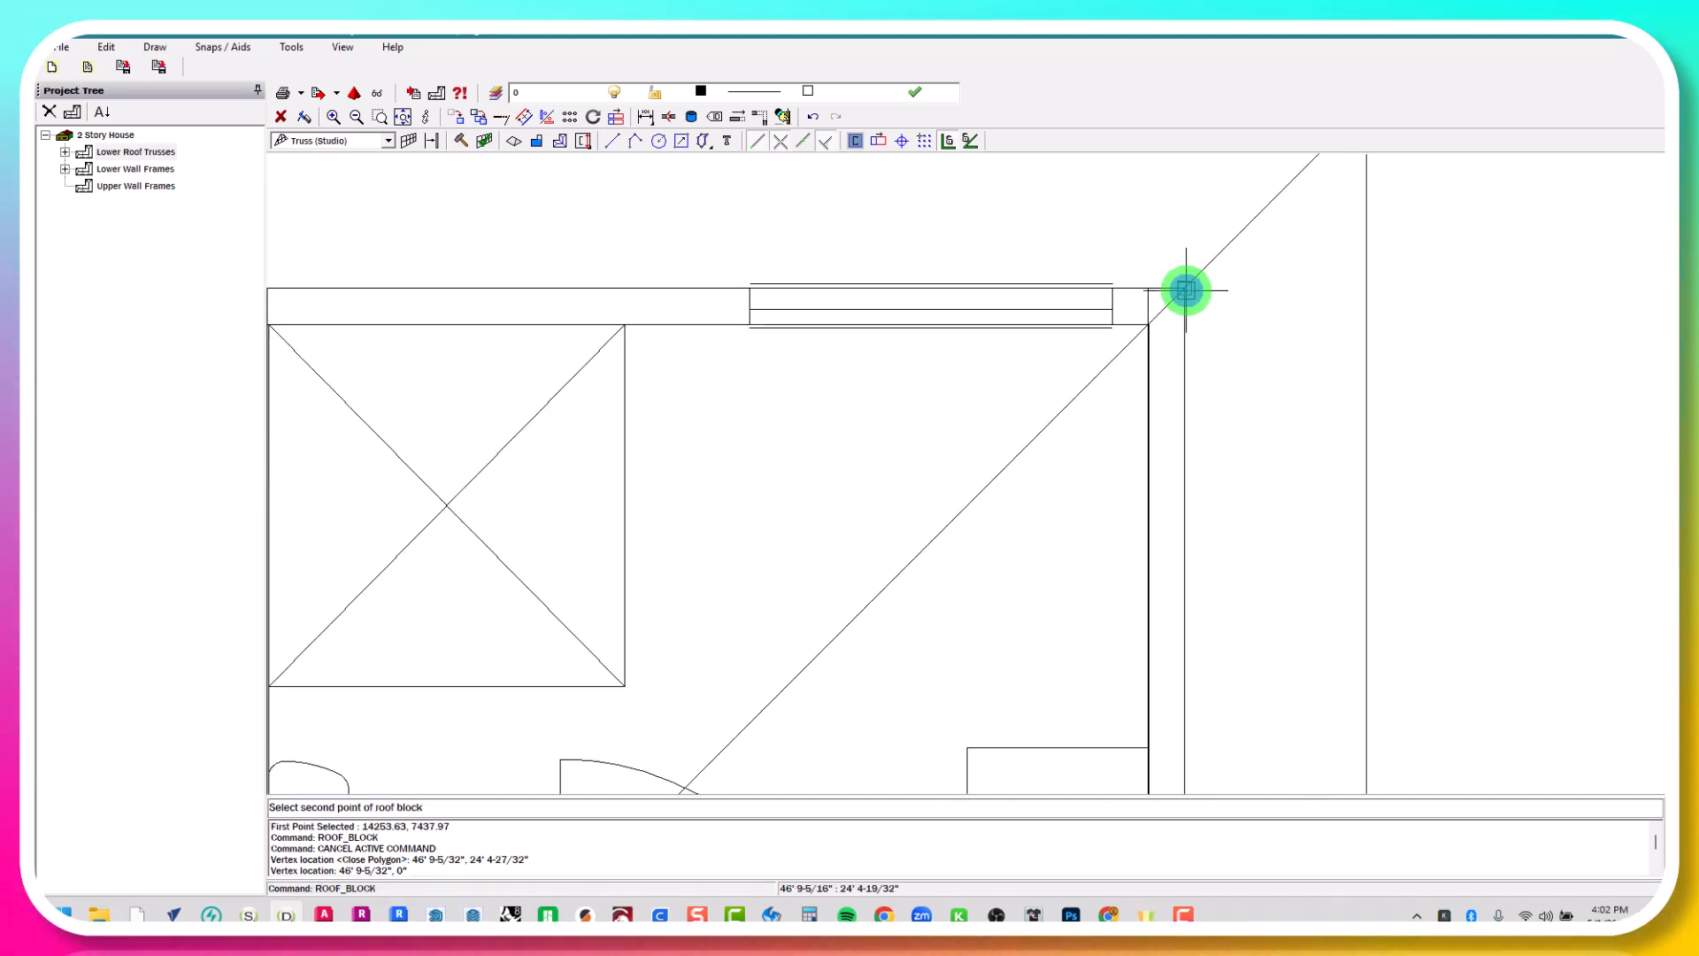
pyautogui.scroll(-5, 1186, 285)
pyautogui.scroll(3, 1214, 761)
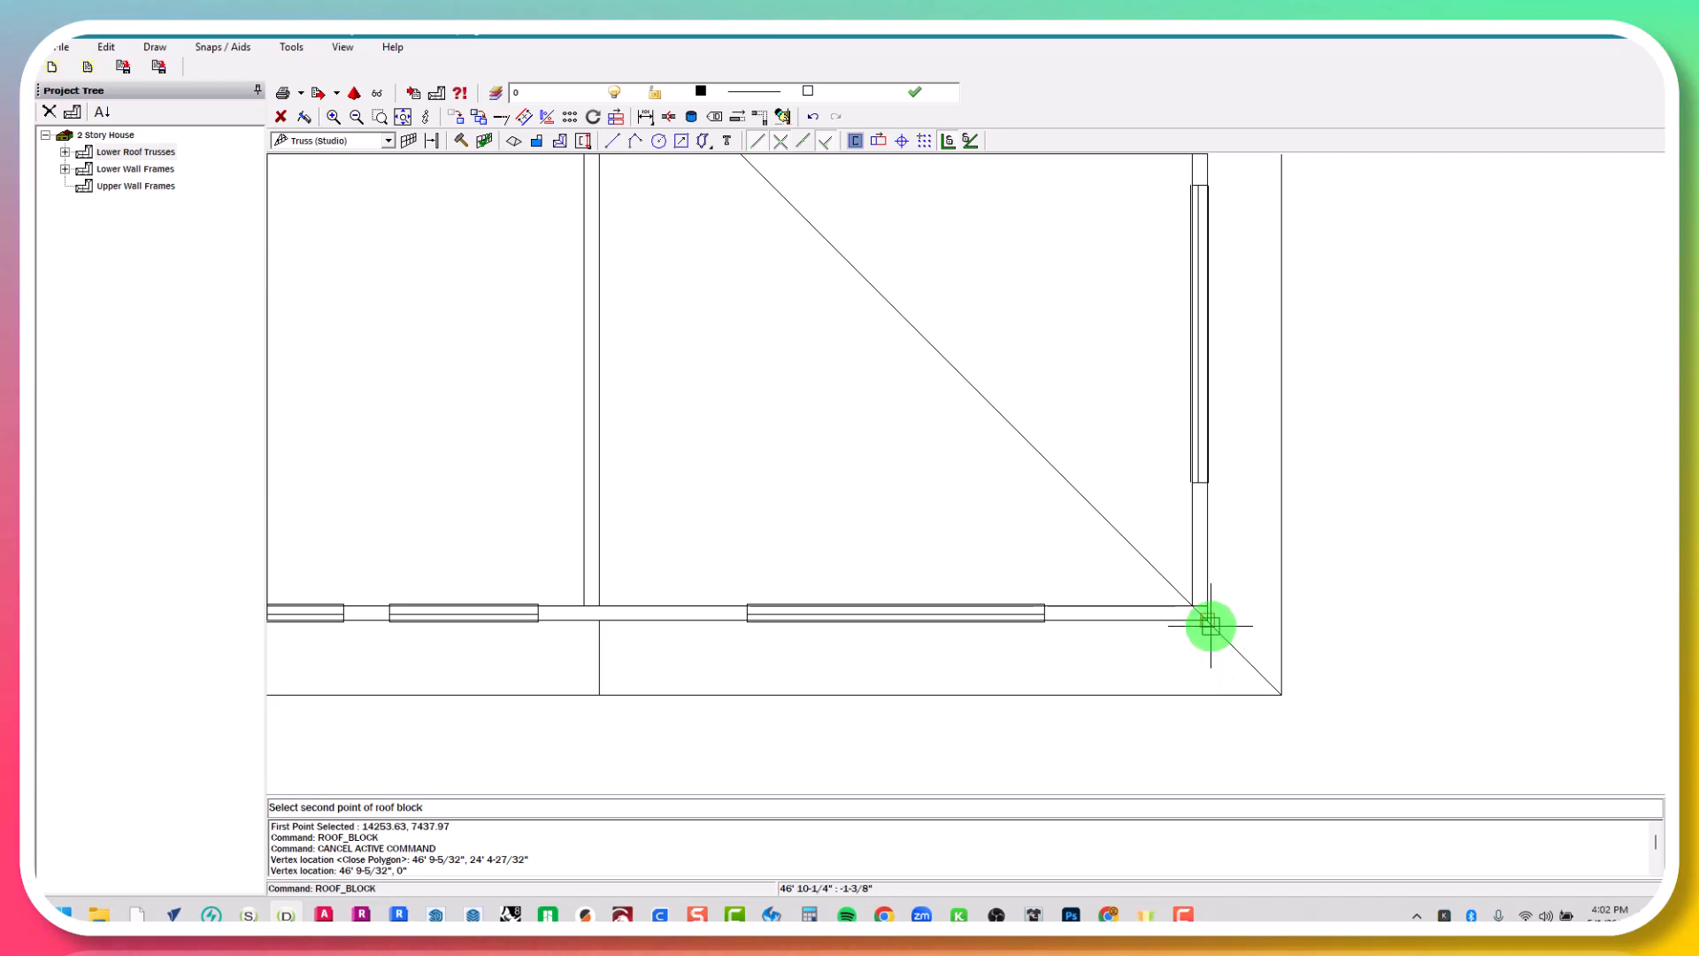
pyautogui.click(1209, 624)
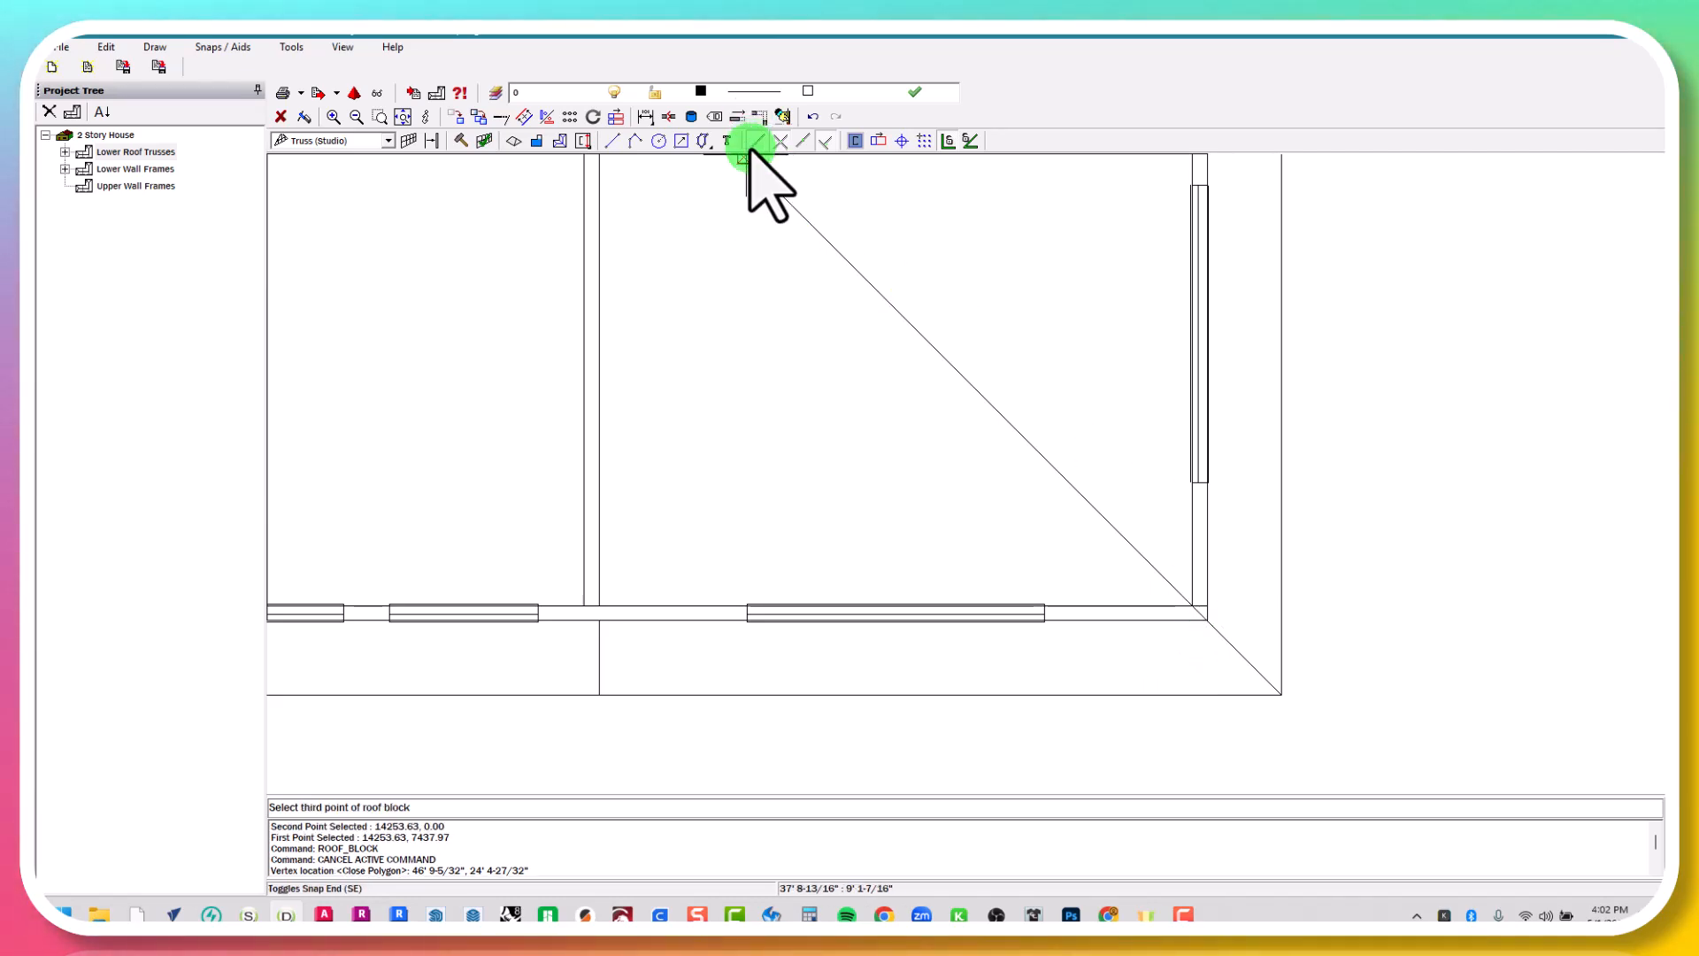
pyautogui.scroll(-8, 990, 432)
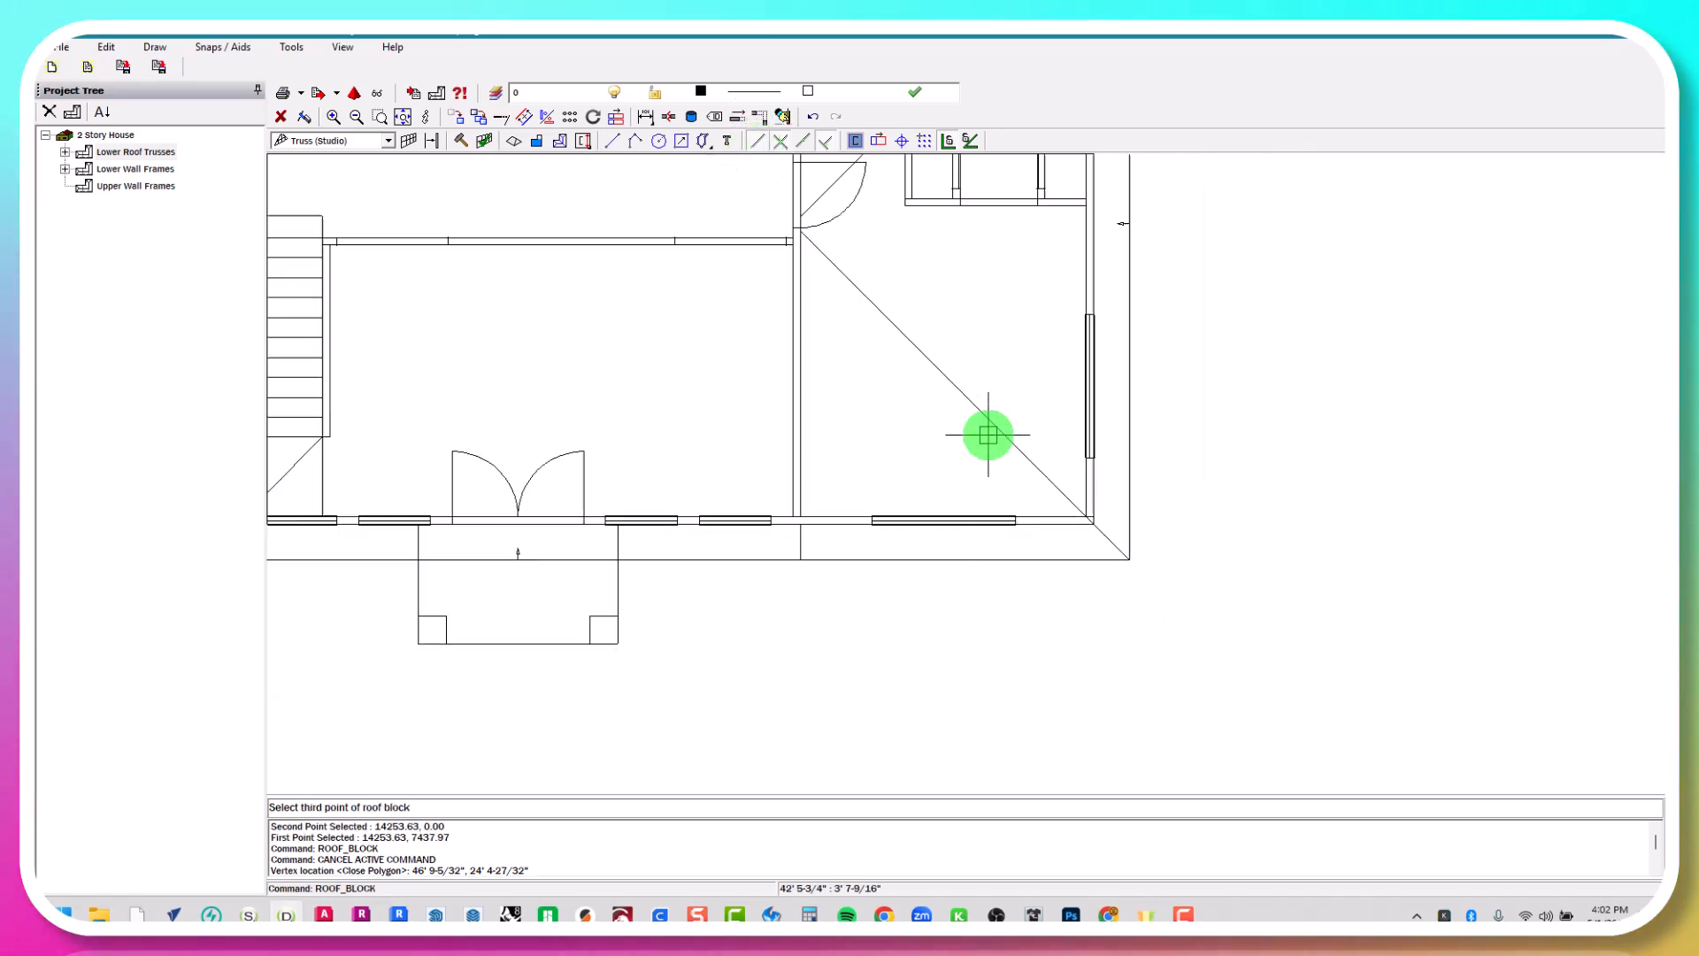
pyautogui.scroll(8, 612, 481)
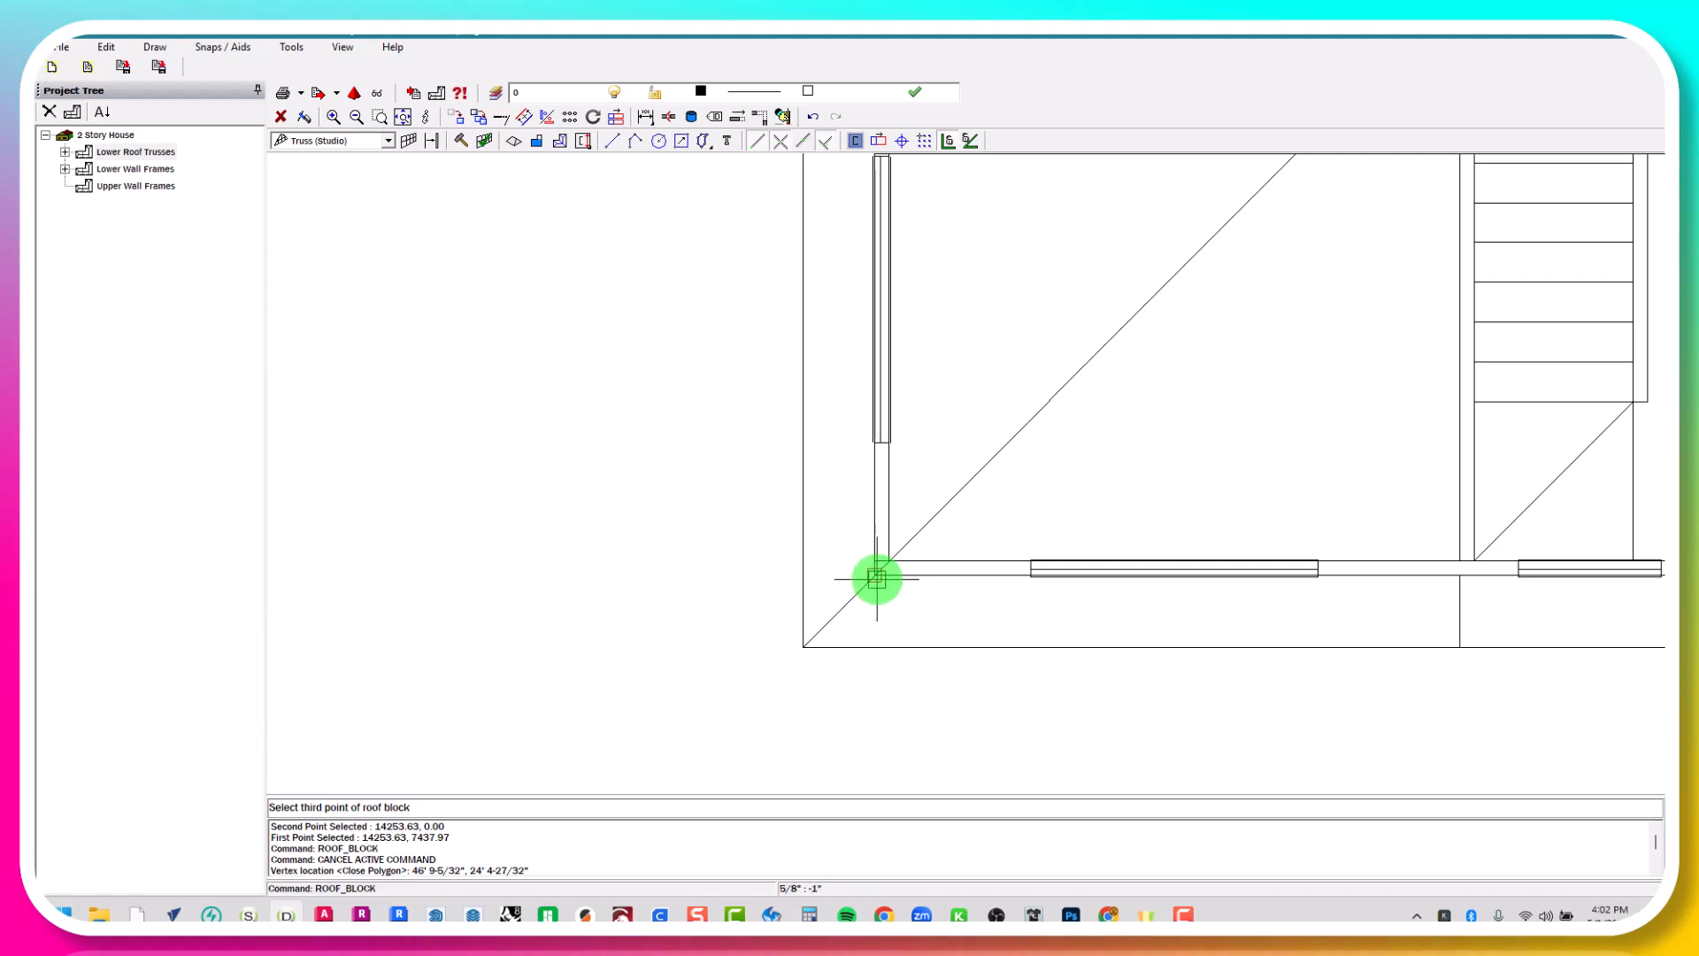
pyautogui.click(876, 579)
# Set both the right and left ends of the roof block to Hip and build the block
pyautogui.scroll(-6, 872, 577)
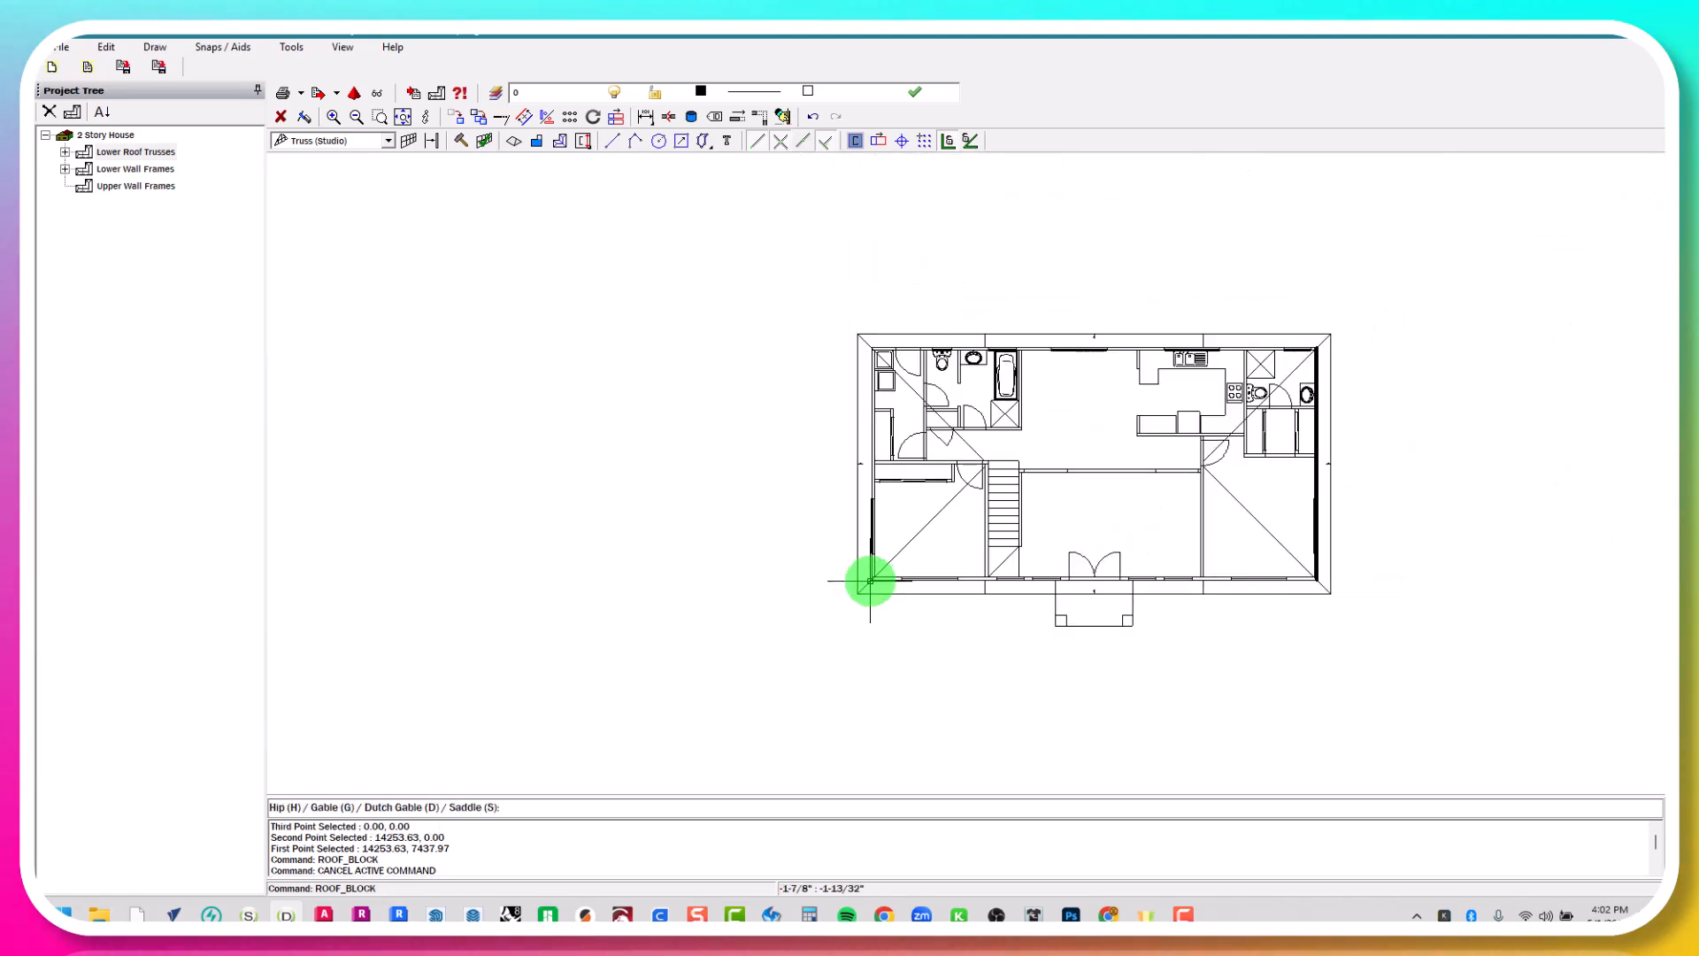
pyautogui.scroll(5, 1212, 425)
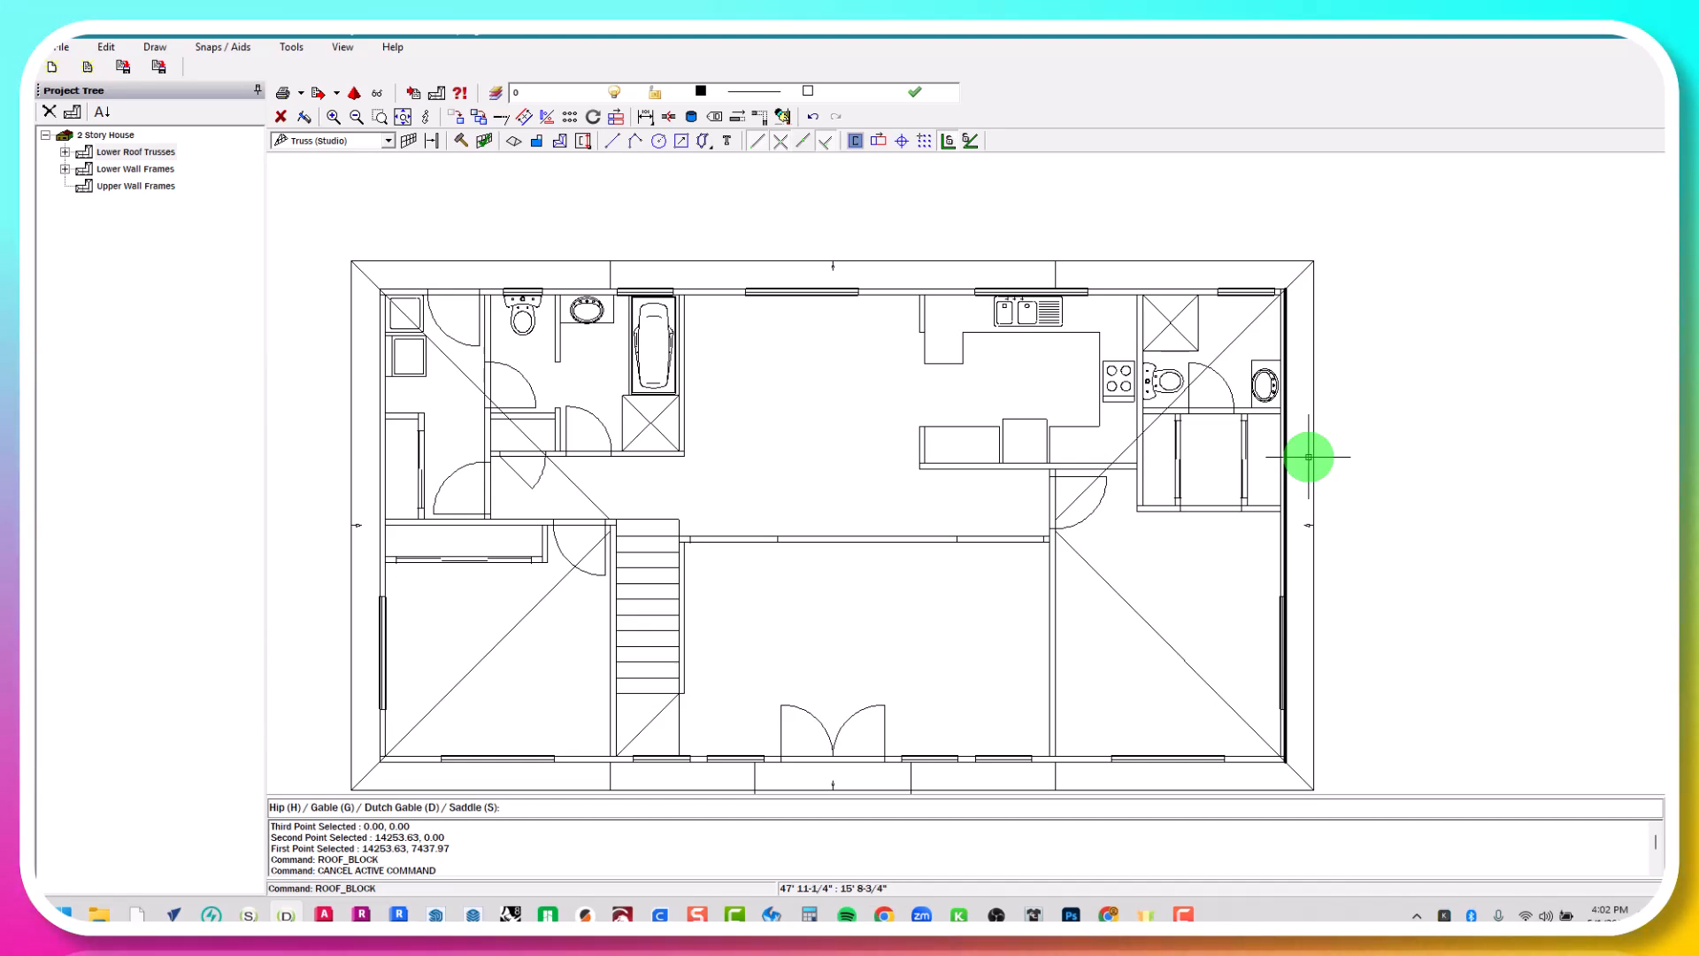
pyautogui.write('h')
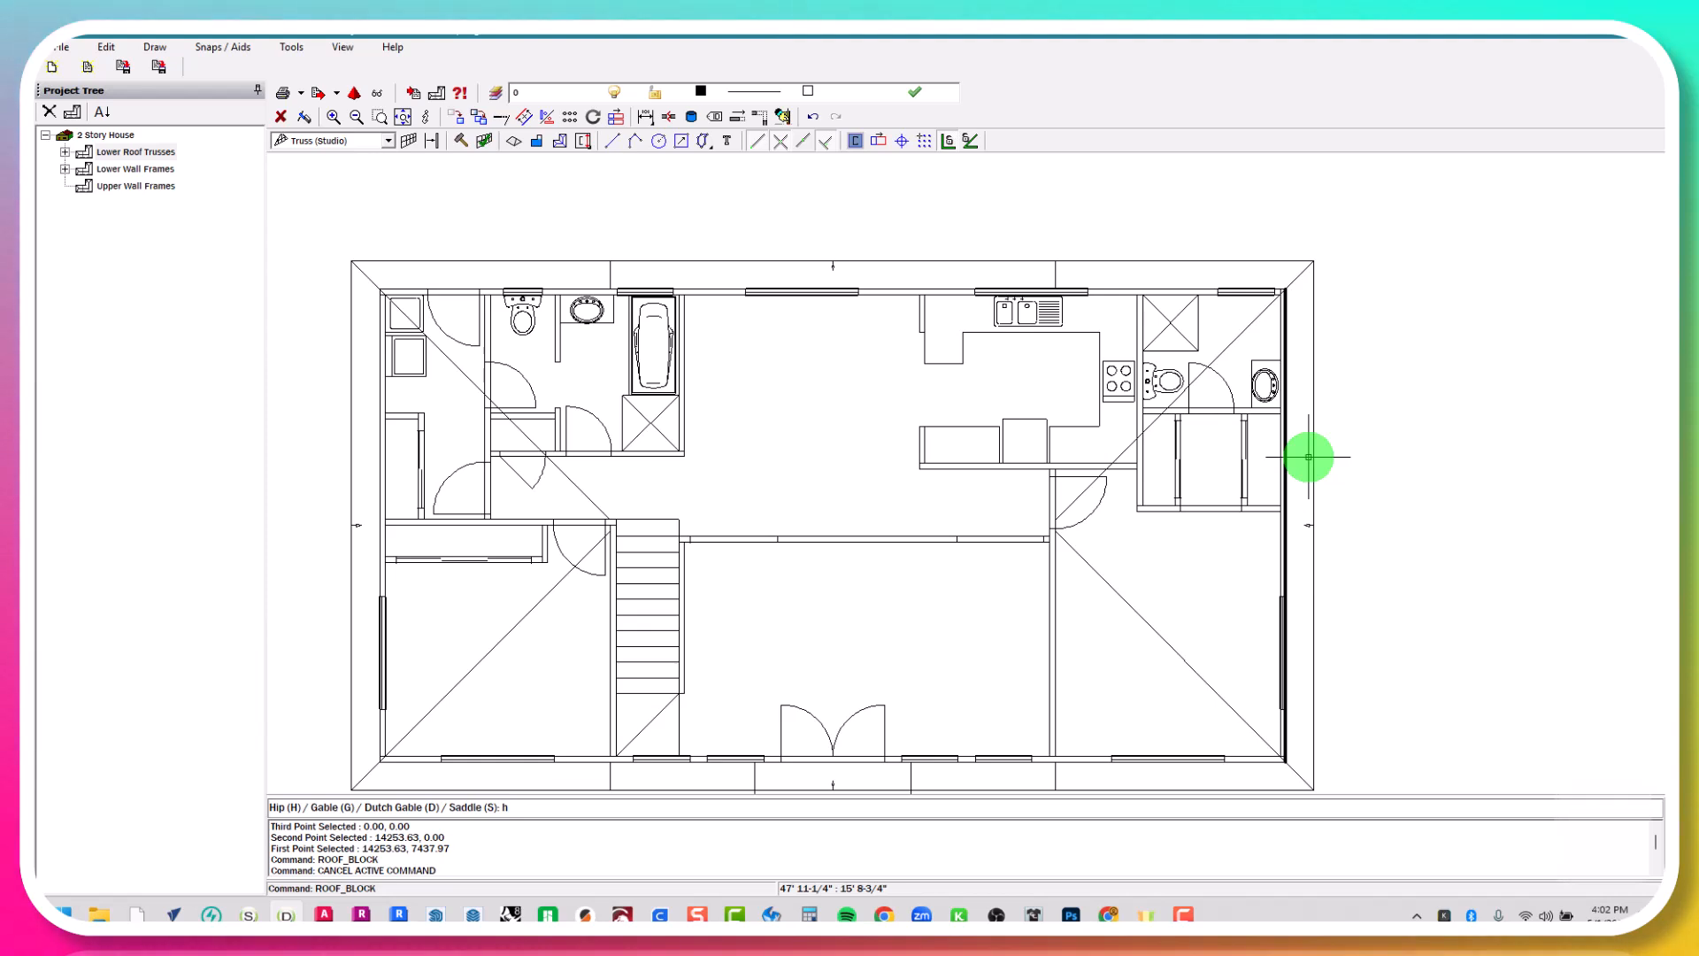
pyautogui.press('Return')
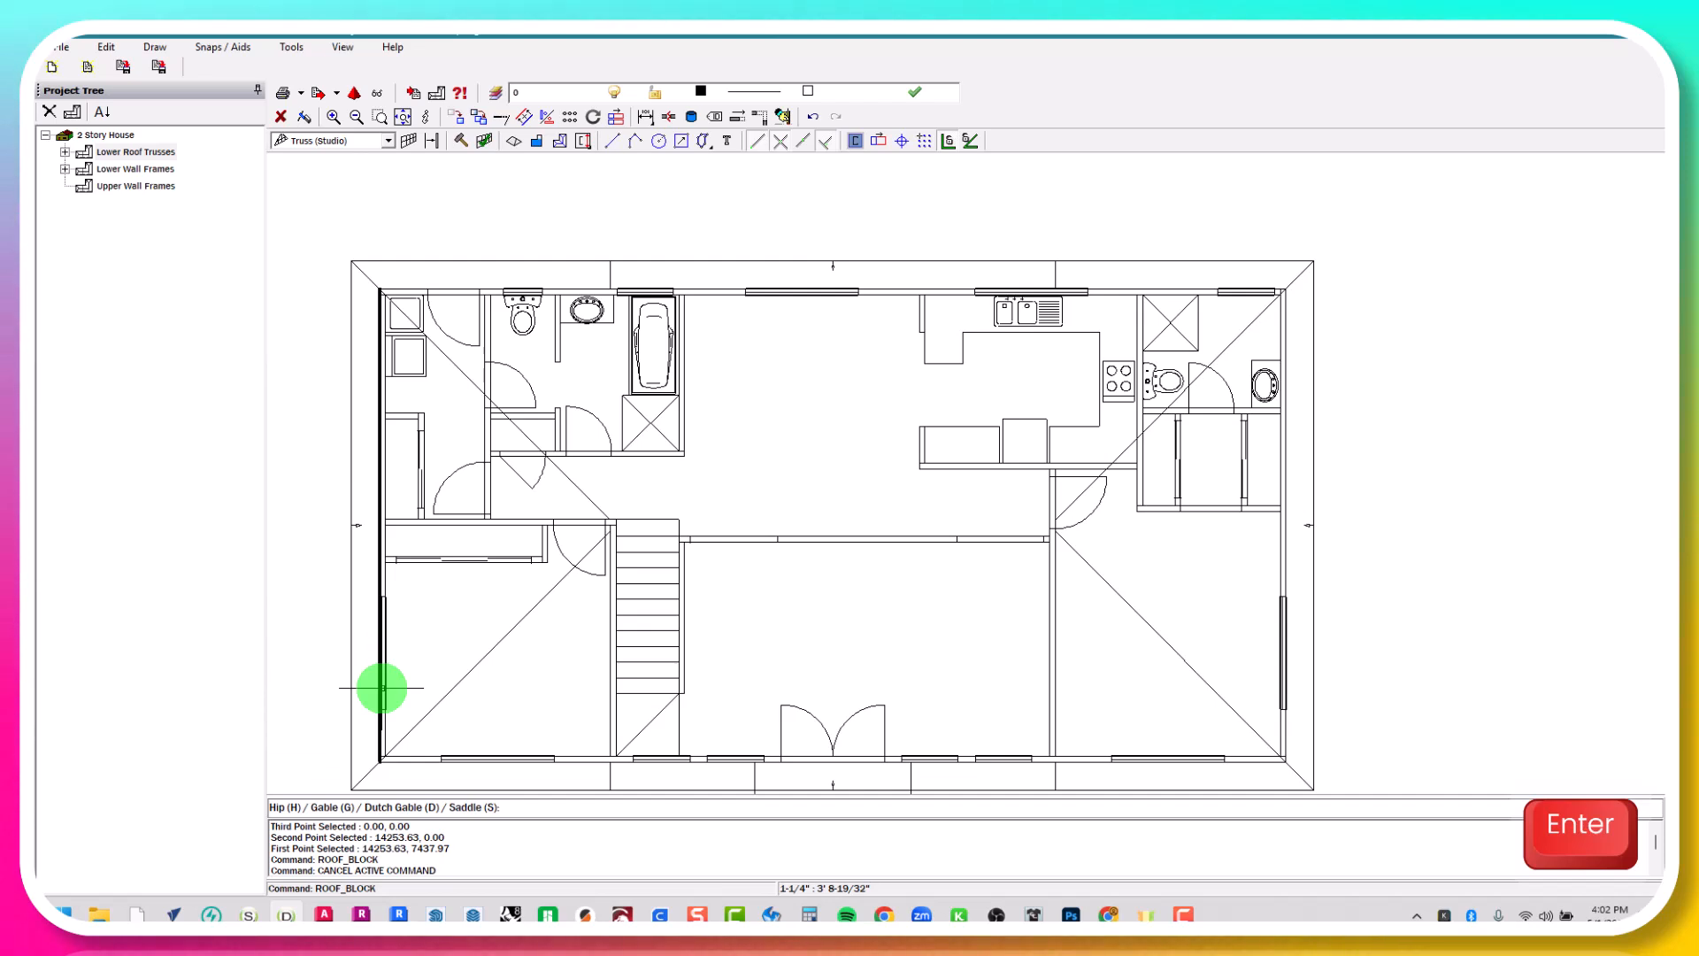
pyautogui.write('h')
pyautogui.press('Return')
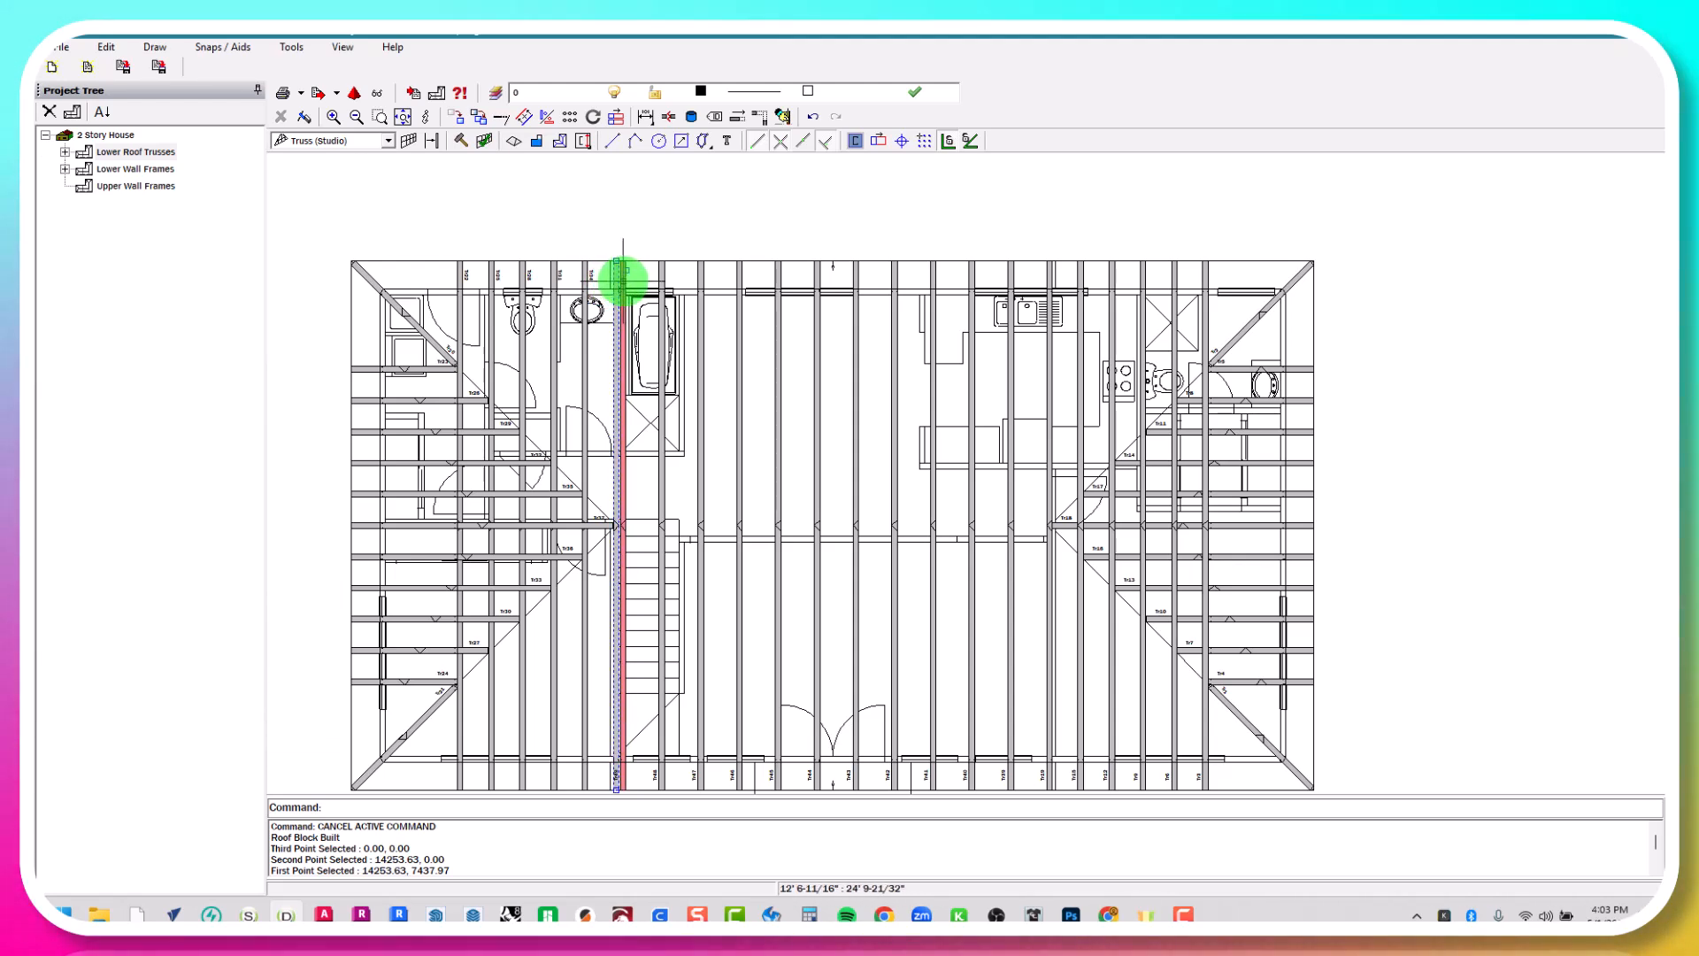
# Delete all the full-span trusses between the two hip ends, including those at the left and right hip apexes
pyautogui.scroll(5, 622, 469)
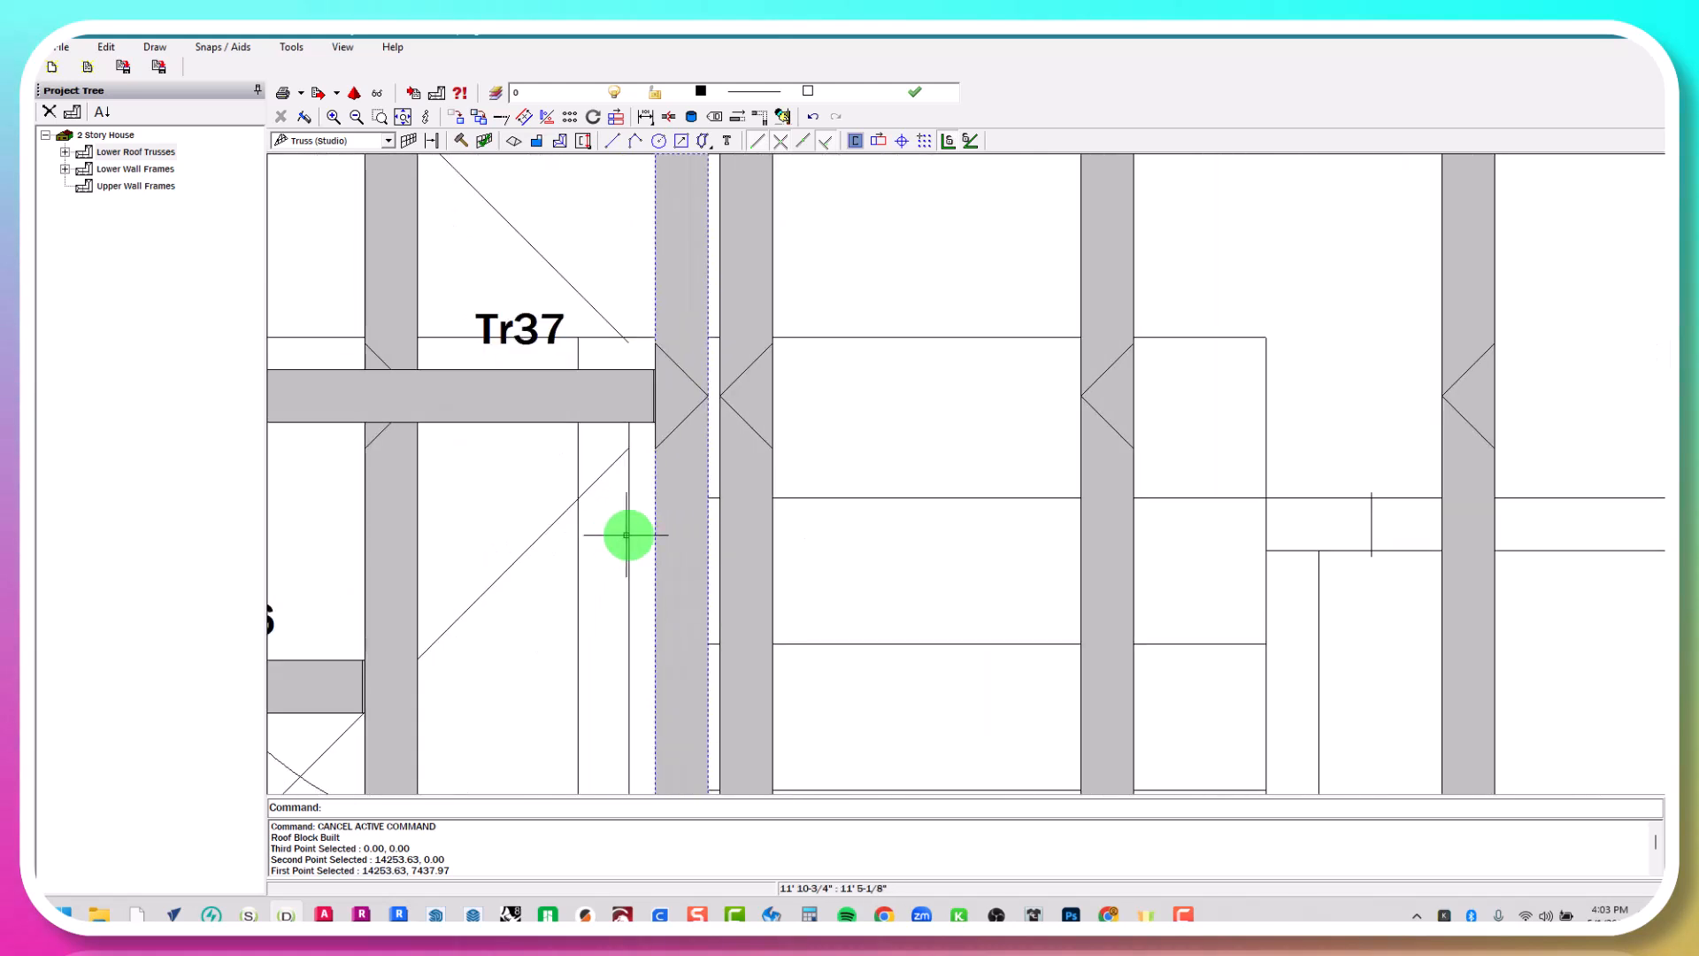
pyautogui.scroll(-6, 676, 551)
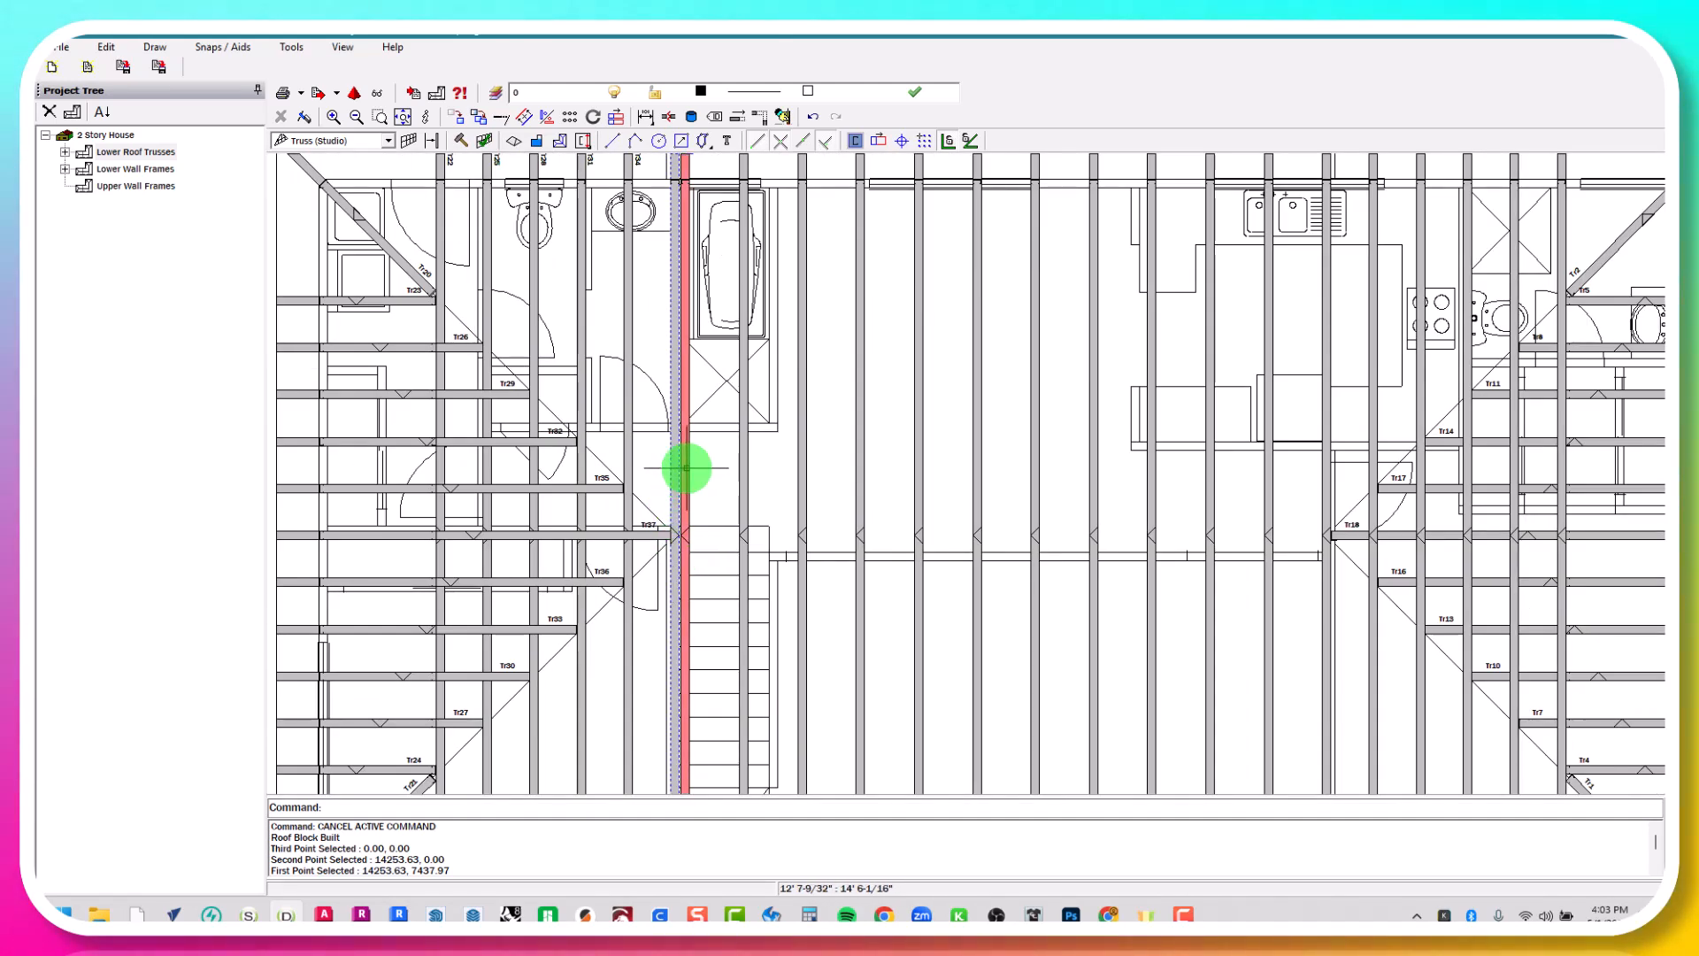
pyautogui.click(741, 478)
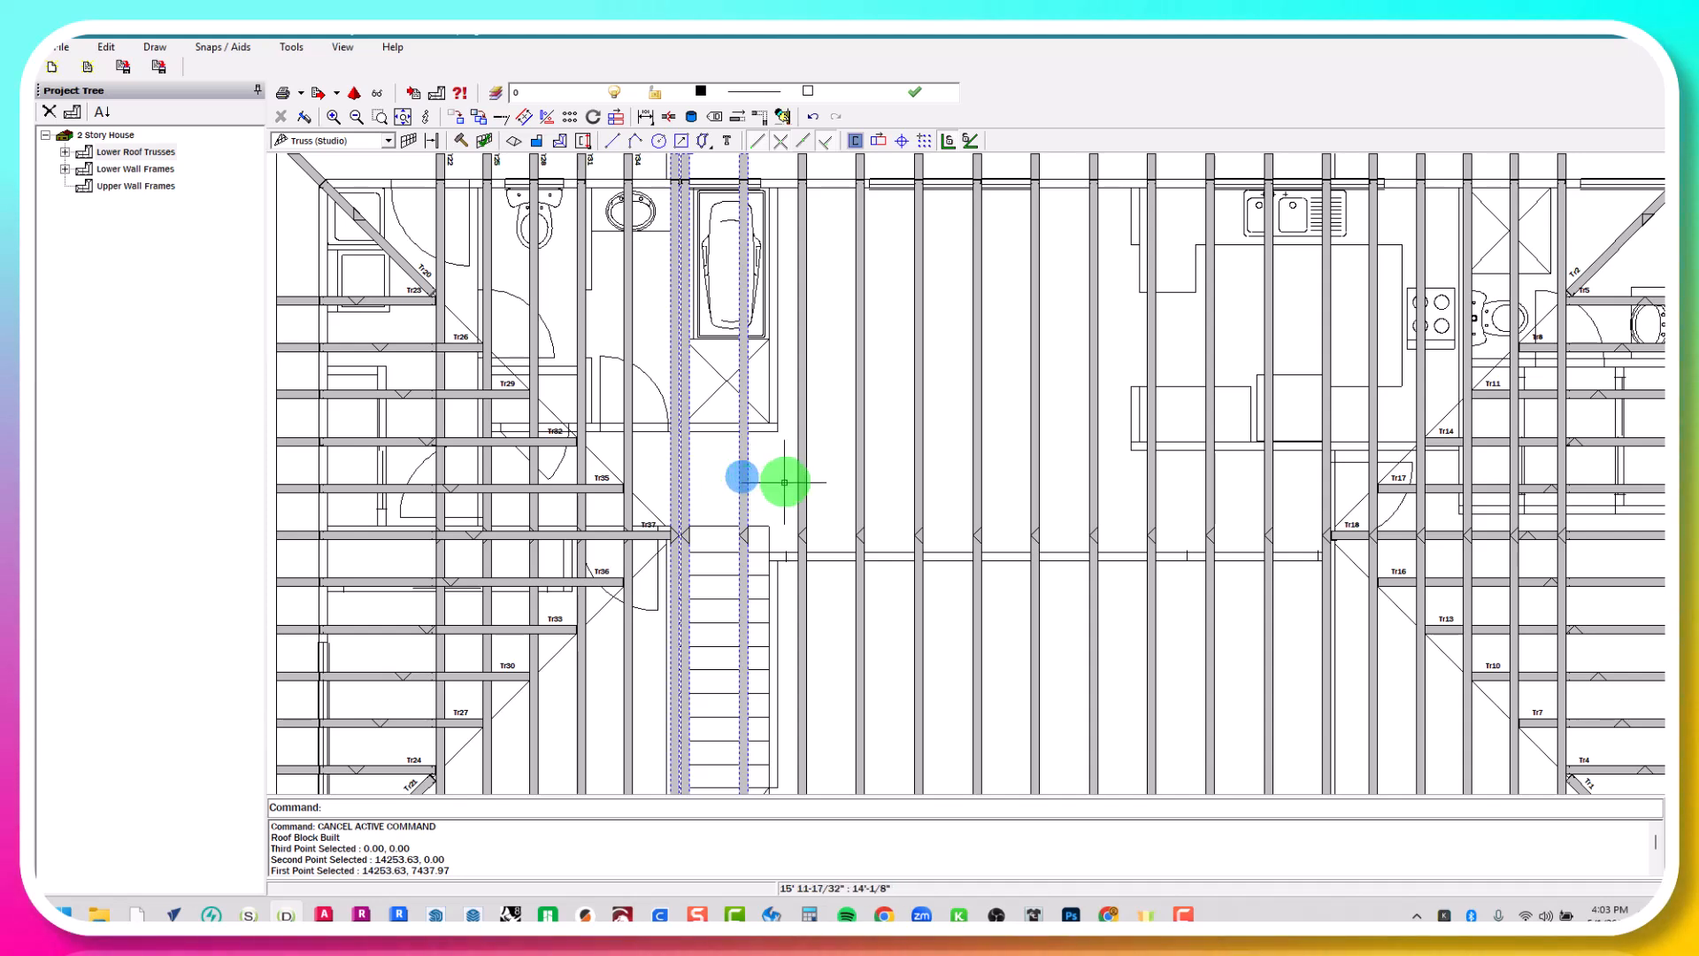
pyautogui.click(799, 477)
pyautogui.click(857, 477)
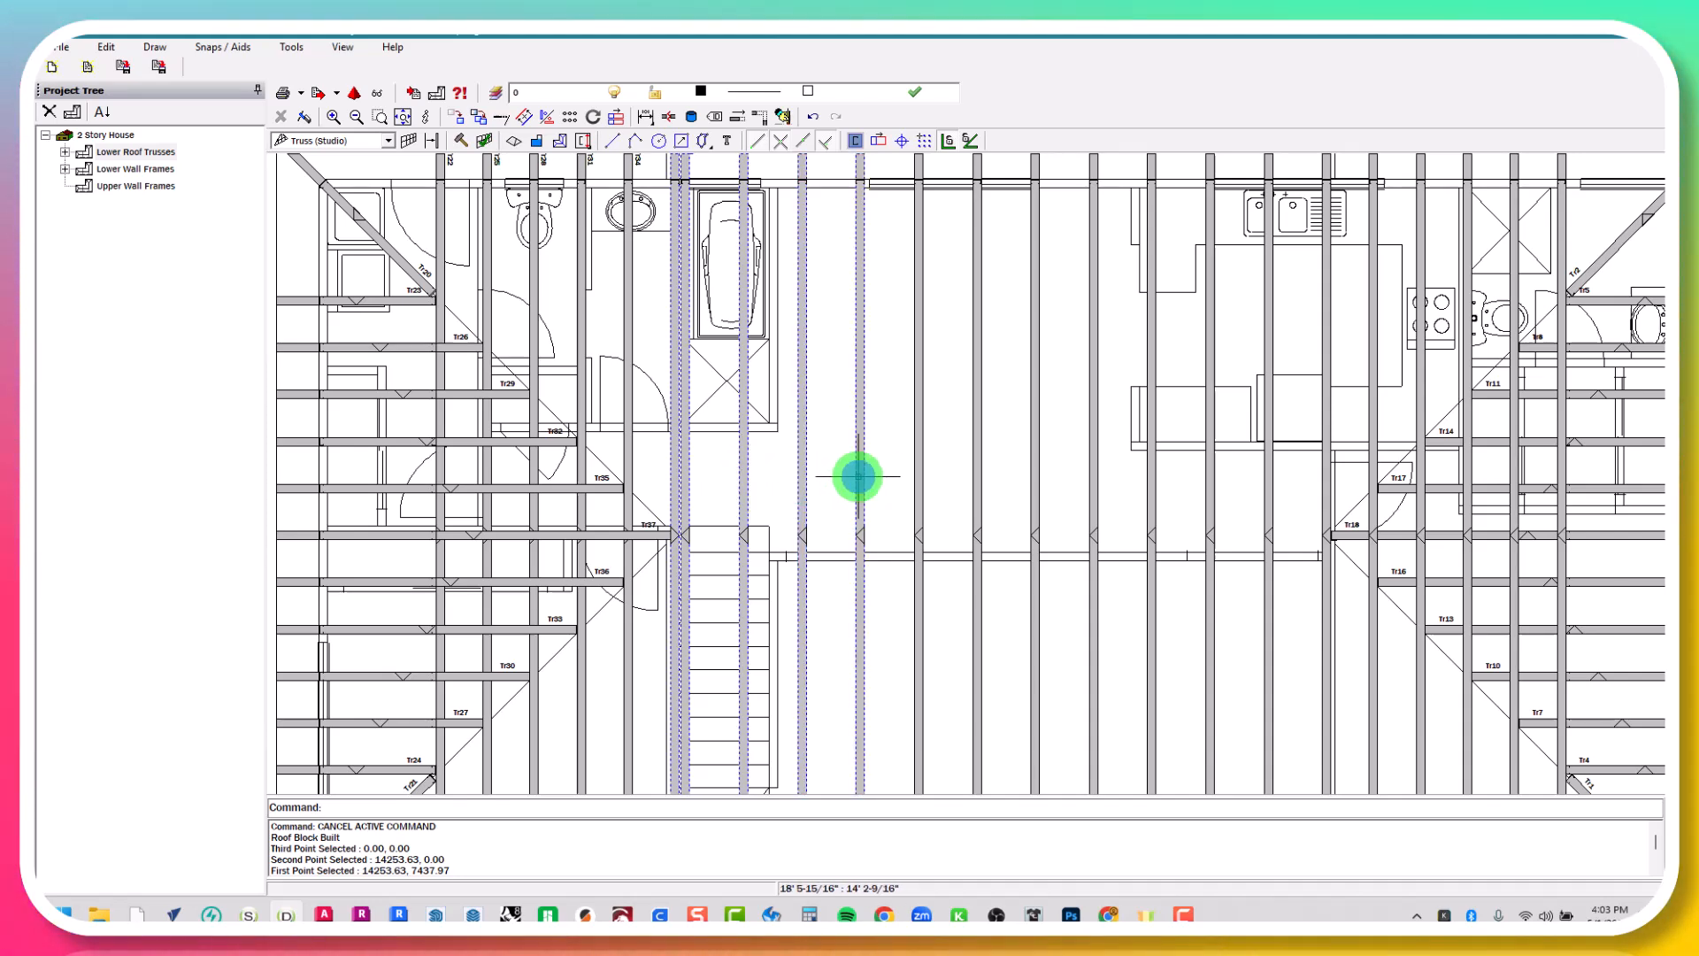
pyautogui.click(919, 478)
pyautogui.click(976, 481)
pyautogui.scroll(-2, 977, 481)
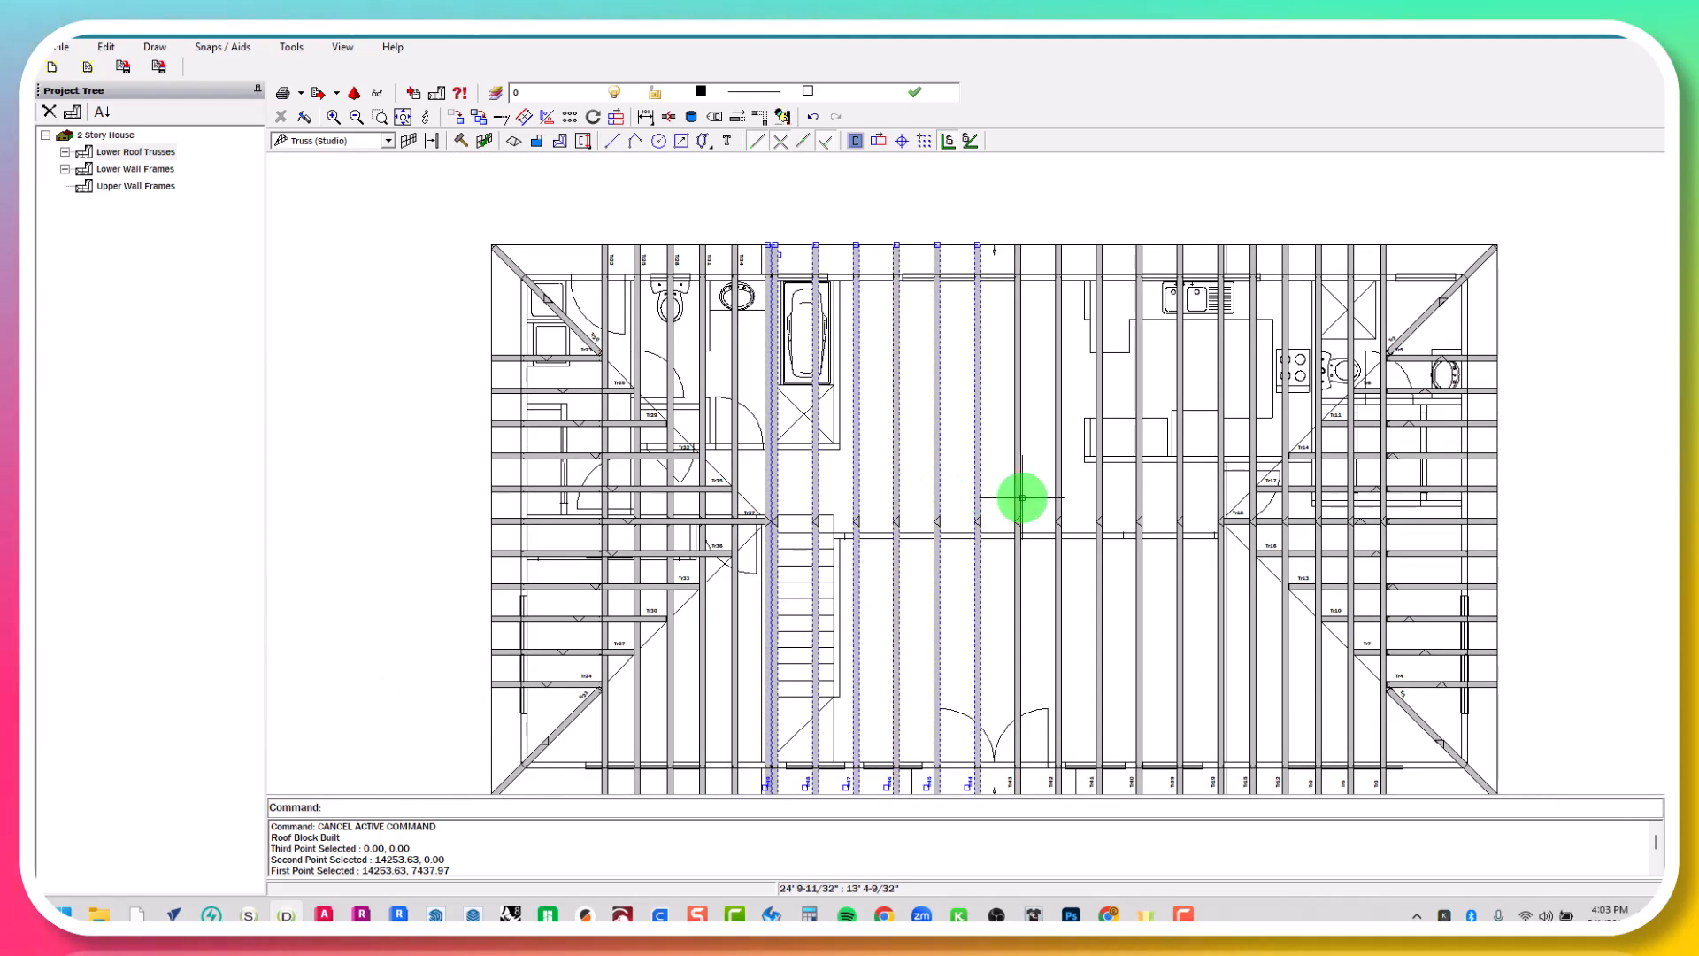
pyautogui.moveTo(1022, 497); pyautogui.dragTo(878, 503, button='middle')
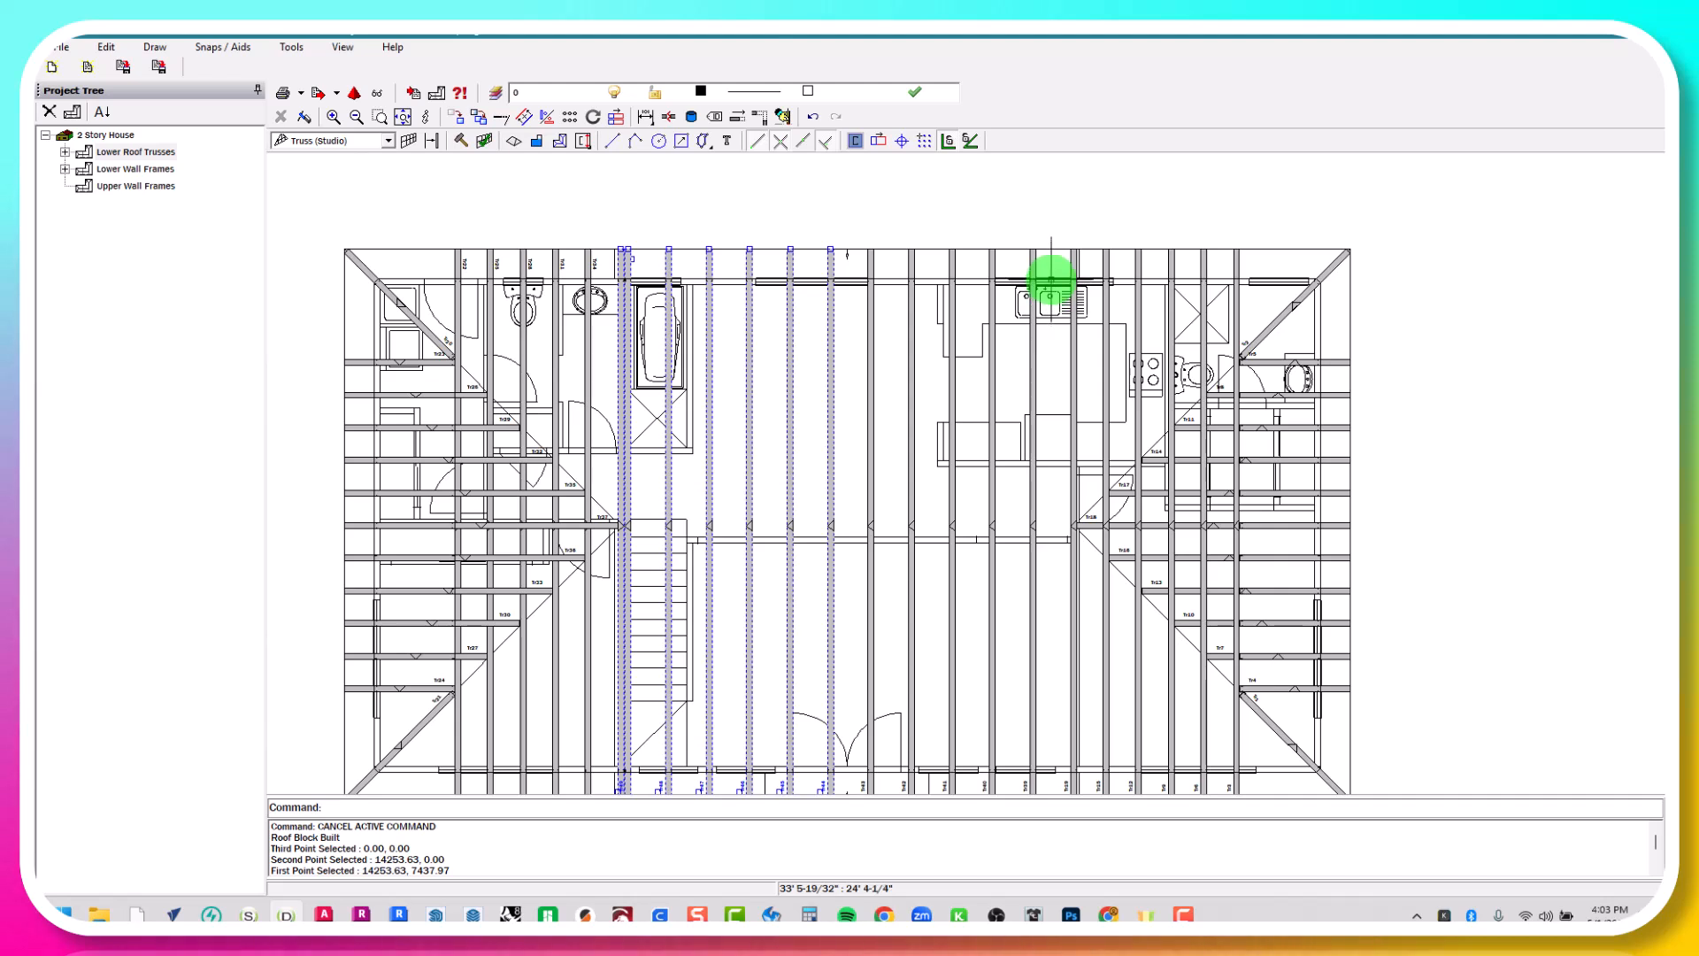
pyautogui.click(1074, 270)
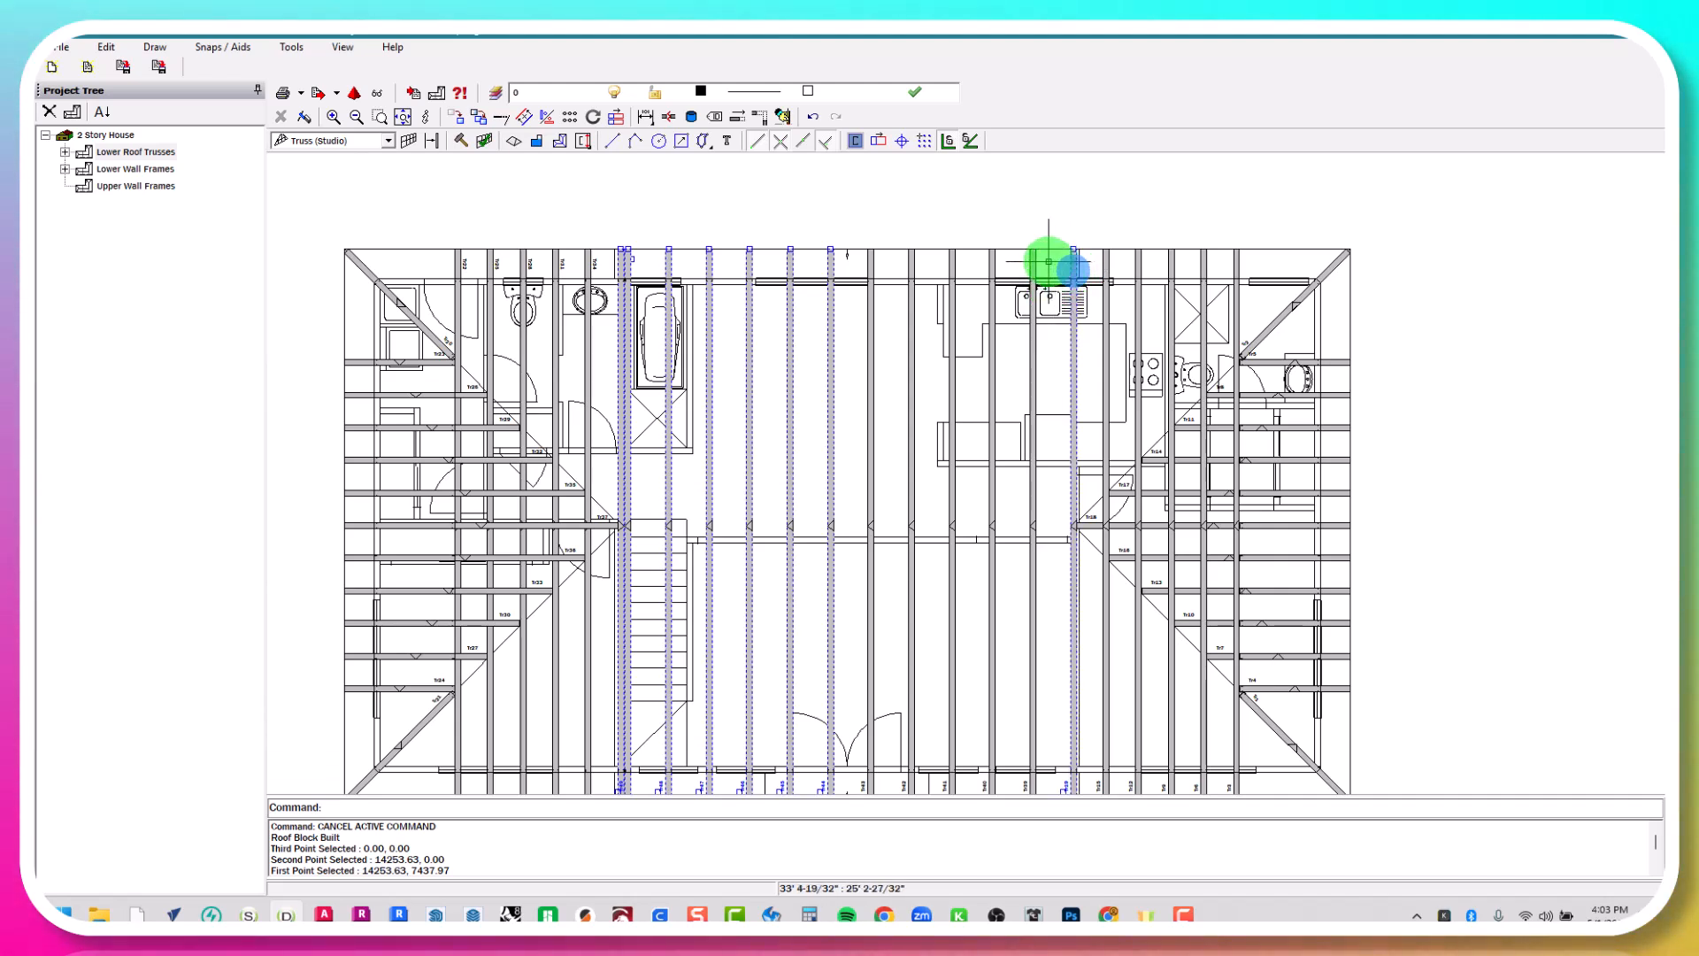
pyautogui.click(1031, 264)
pyautogui.click(992, 264)
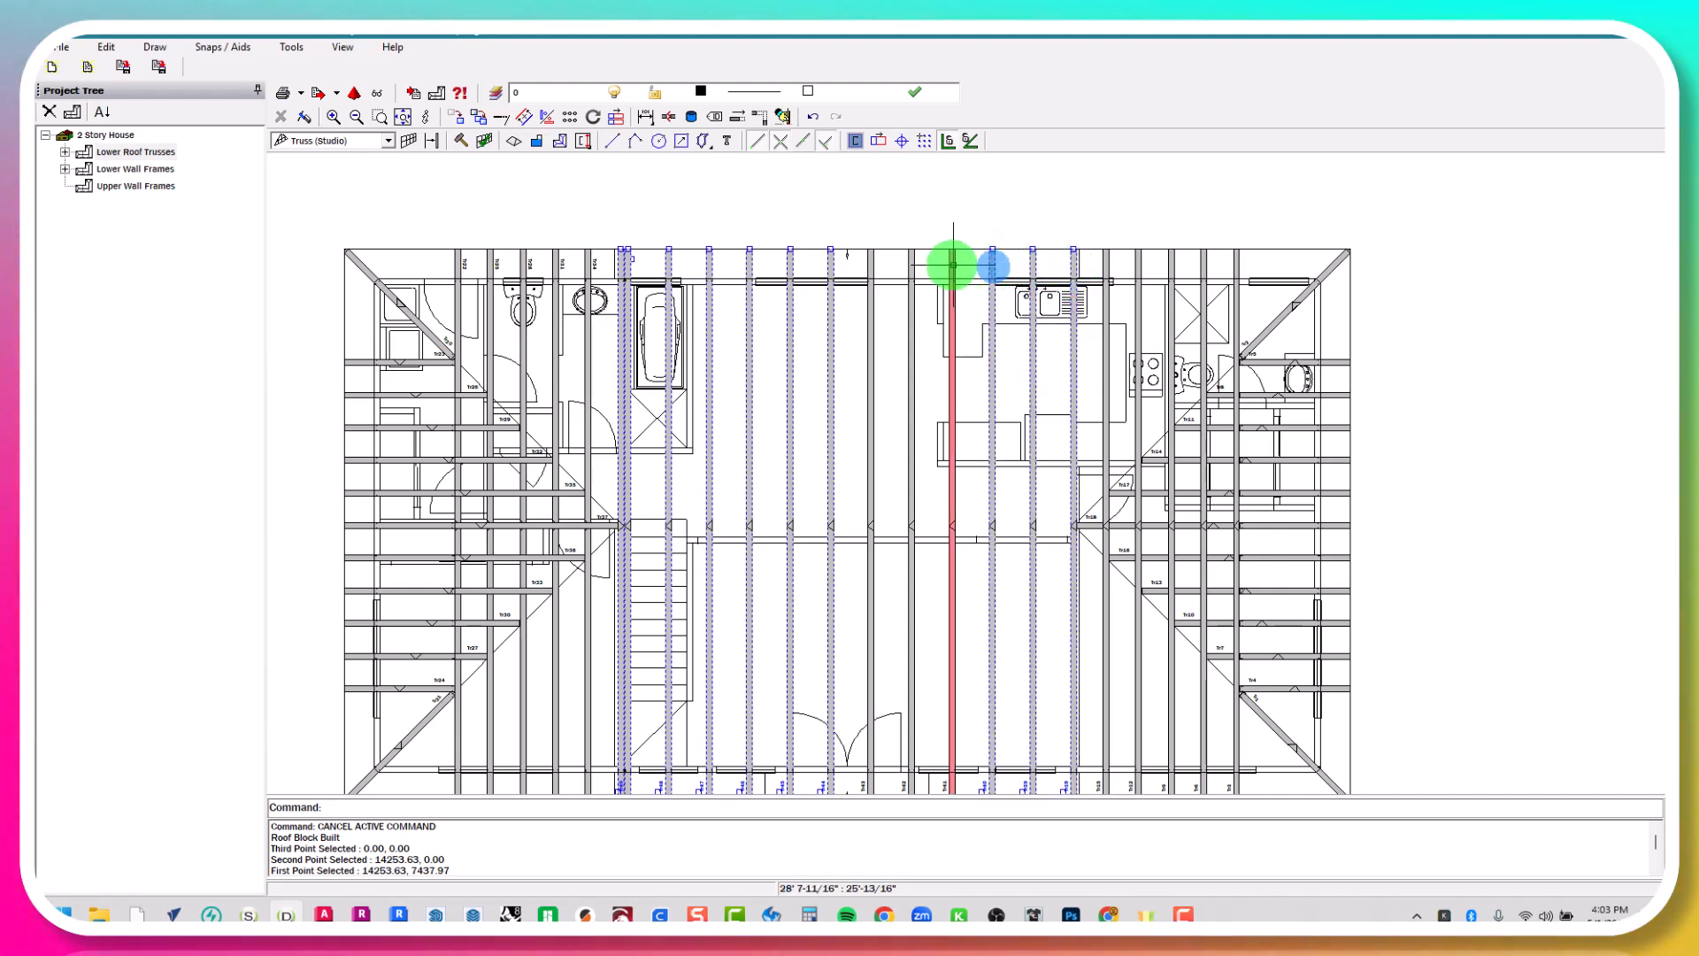
pyautogui.click(950, 265)
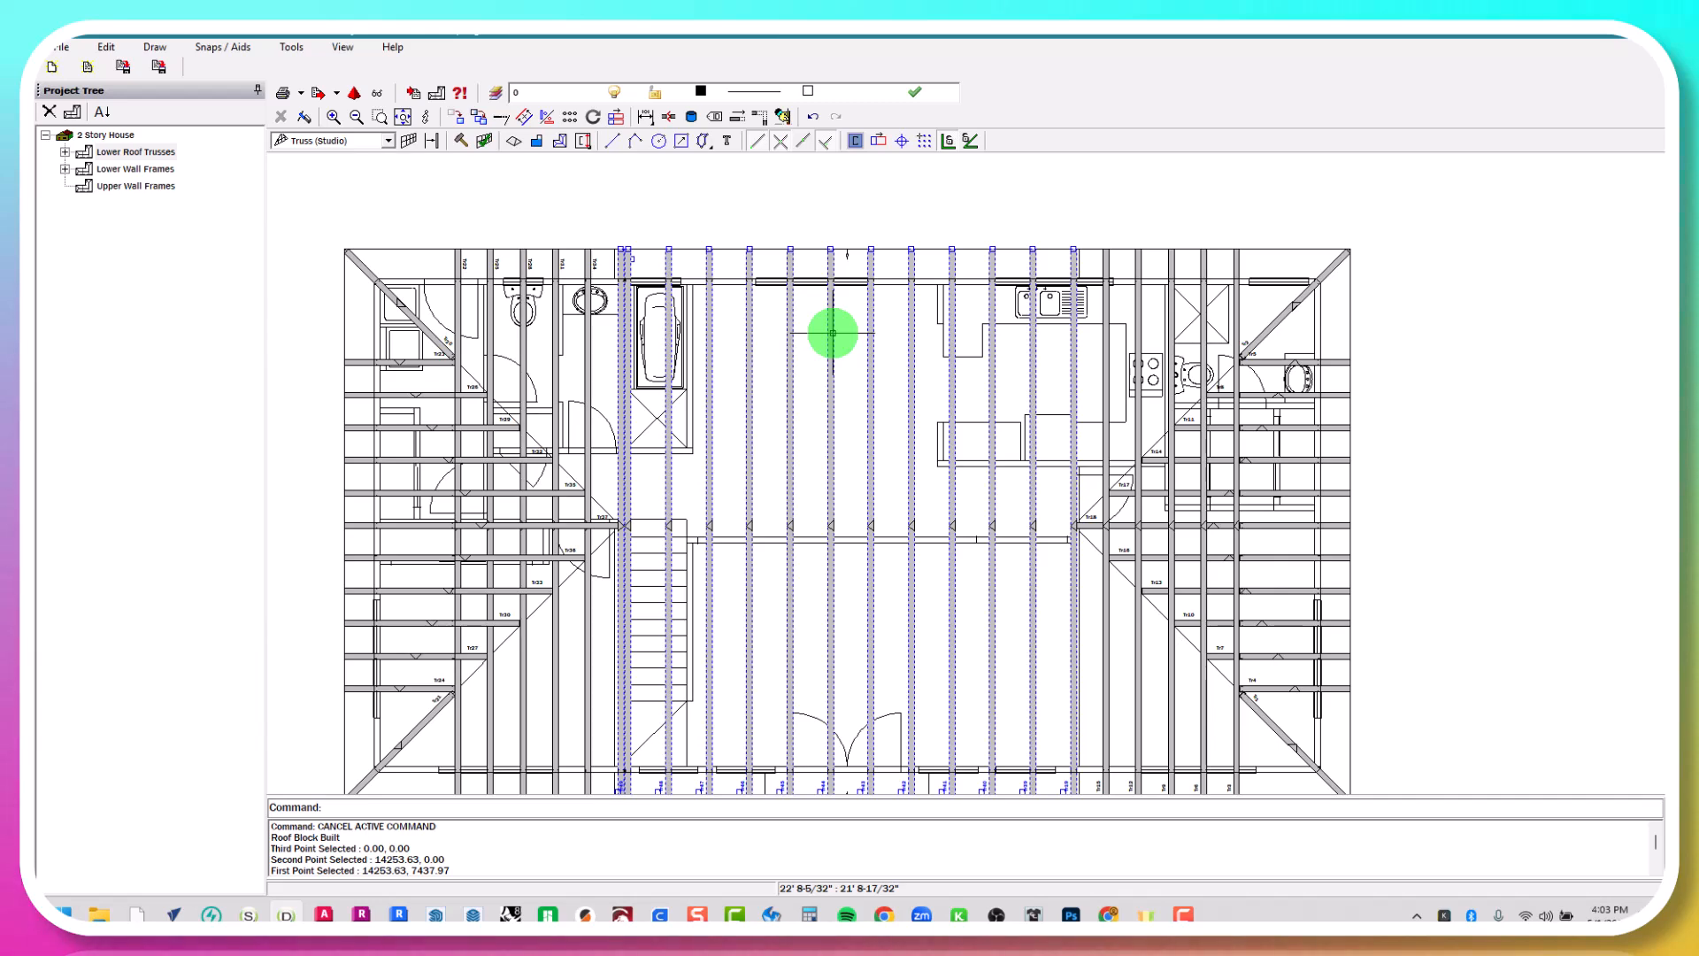
pyautogui.scroll(8, 948, 519)
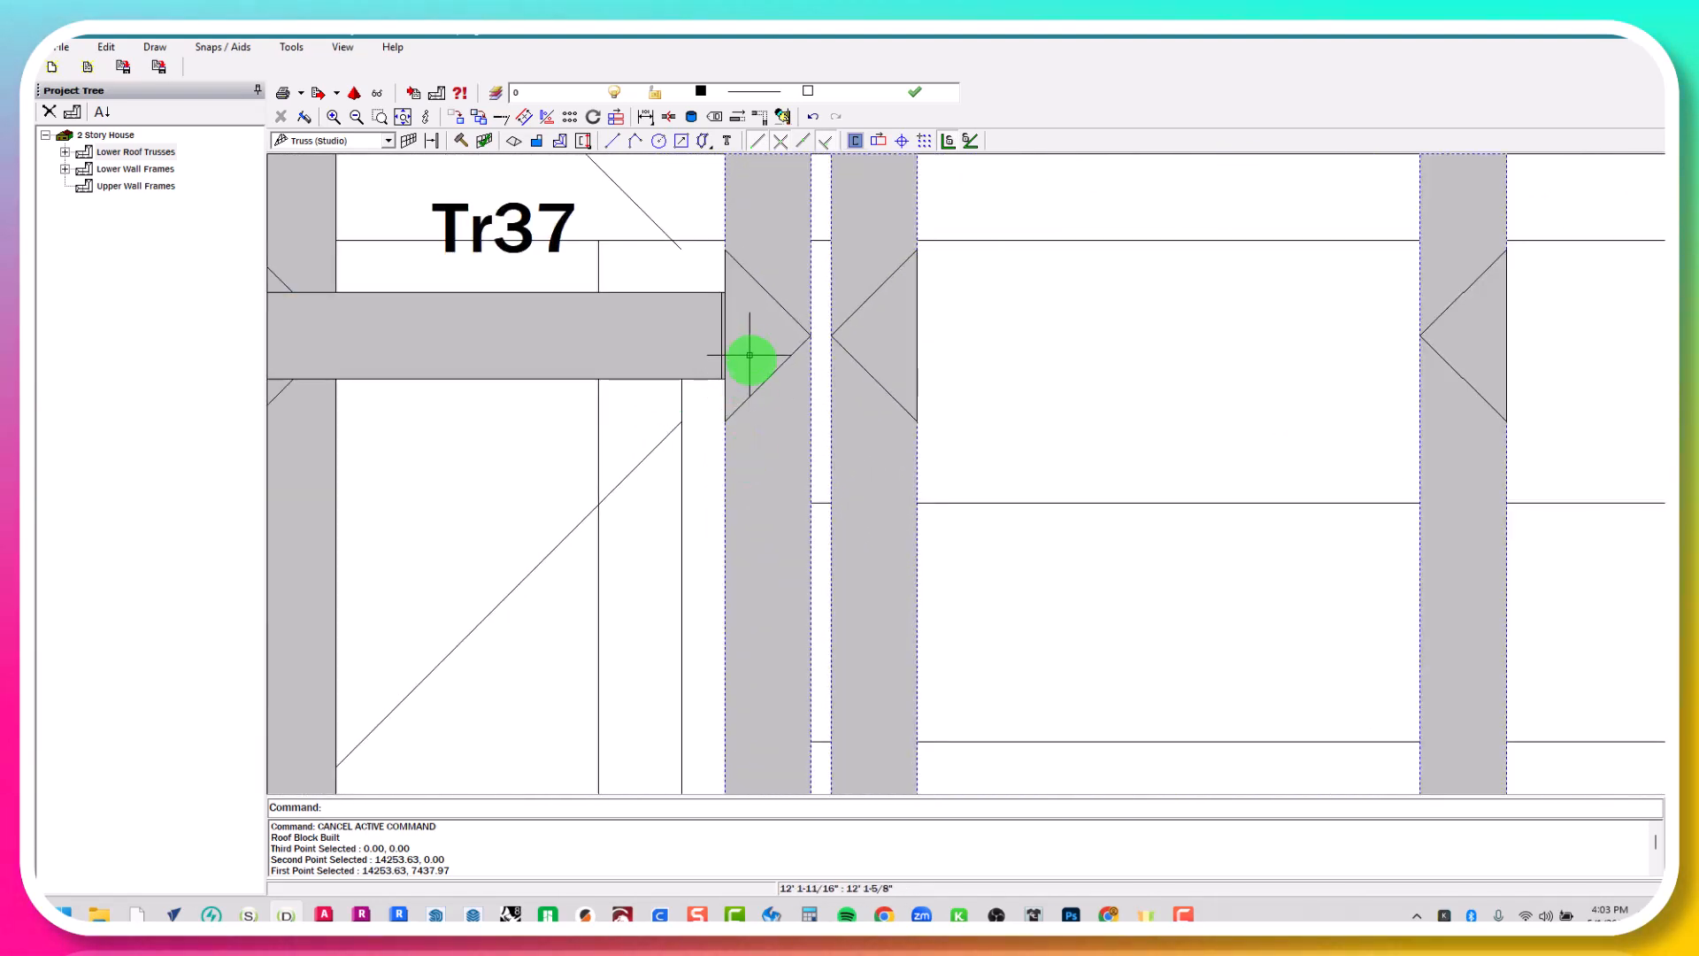
pyautogui.scroll(-6, 744, 421)
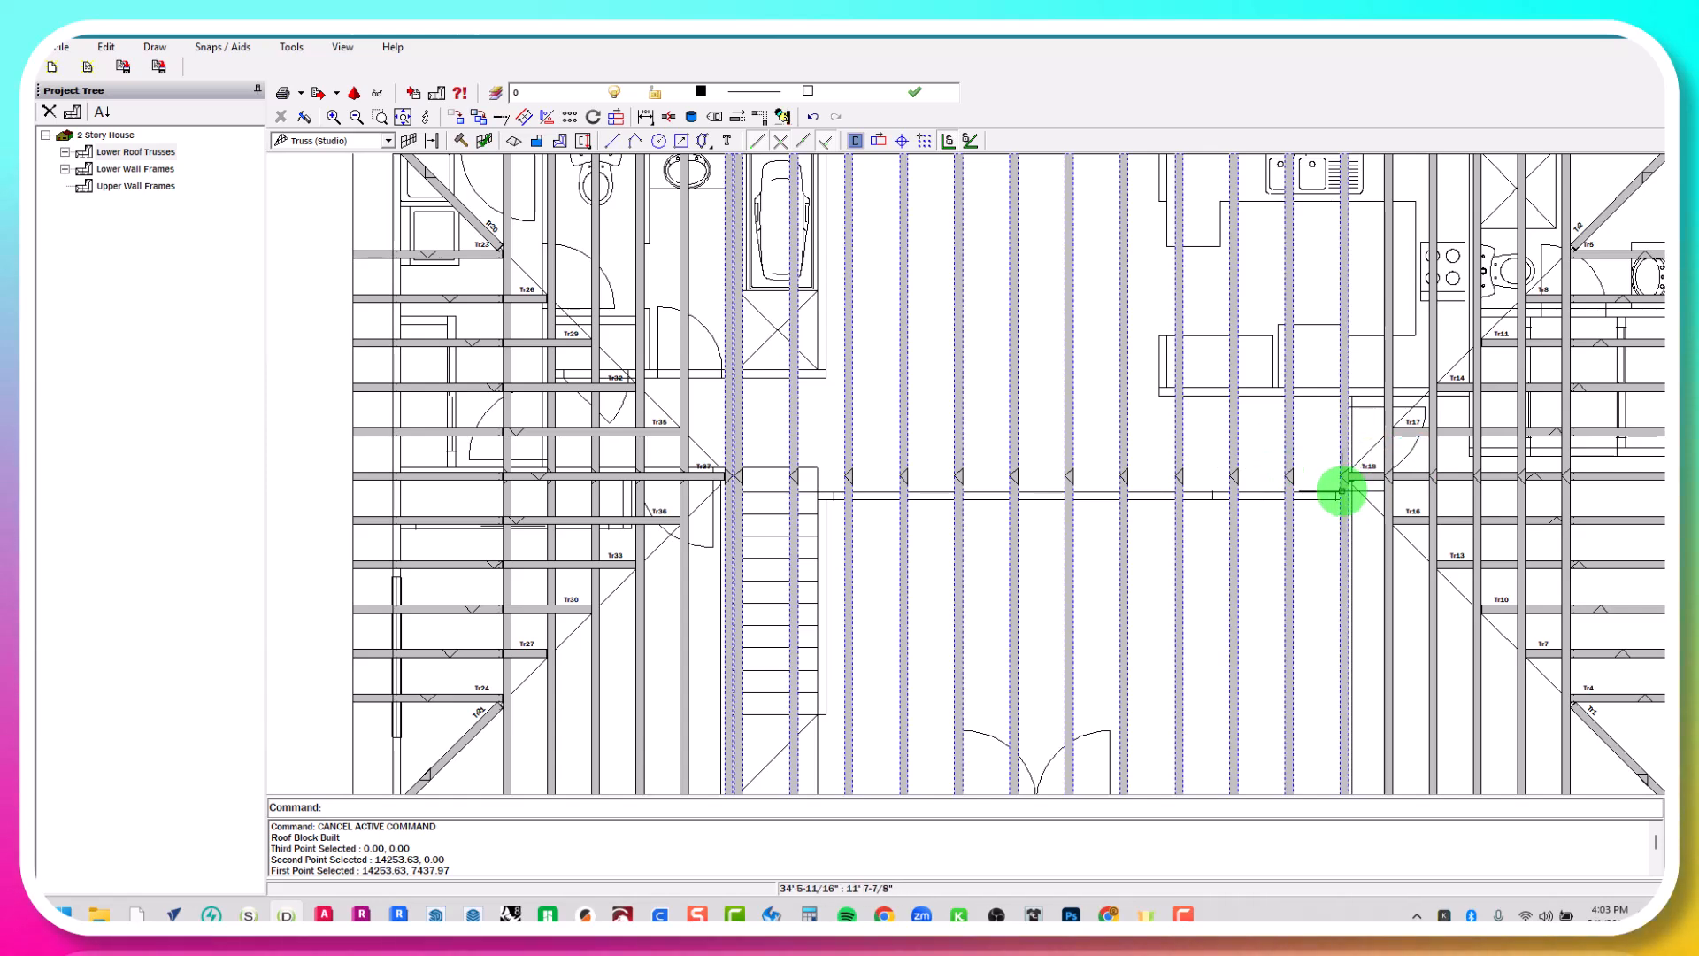
pyautogui.scroll(3, 1344, 482)
pyautogui.scroll(-6, 1297, 496)
pyautogui.moveTo(1293, 496); pyautogui.dragTo(1081, 524, button='middle')
pyautogui.press('Delete')
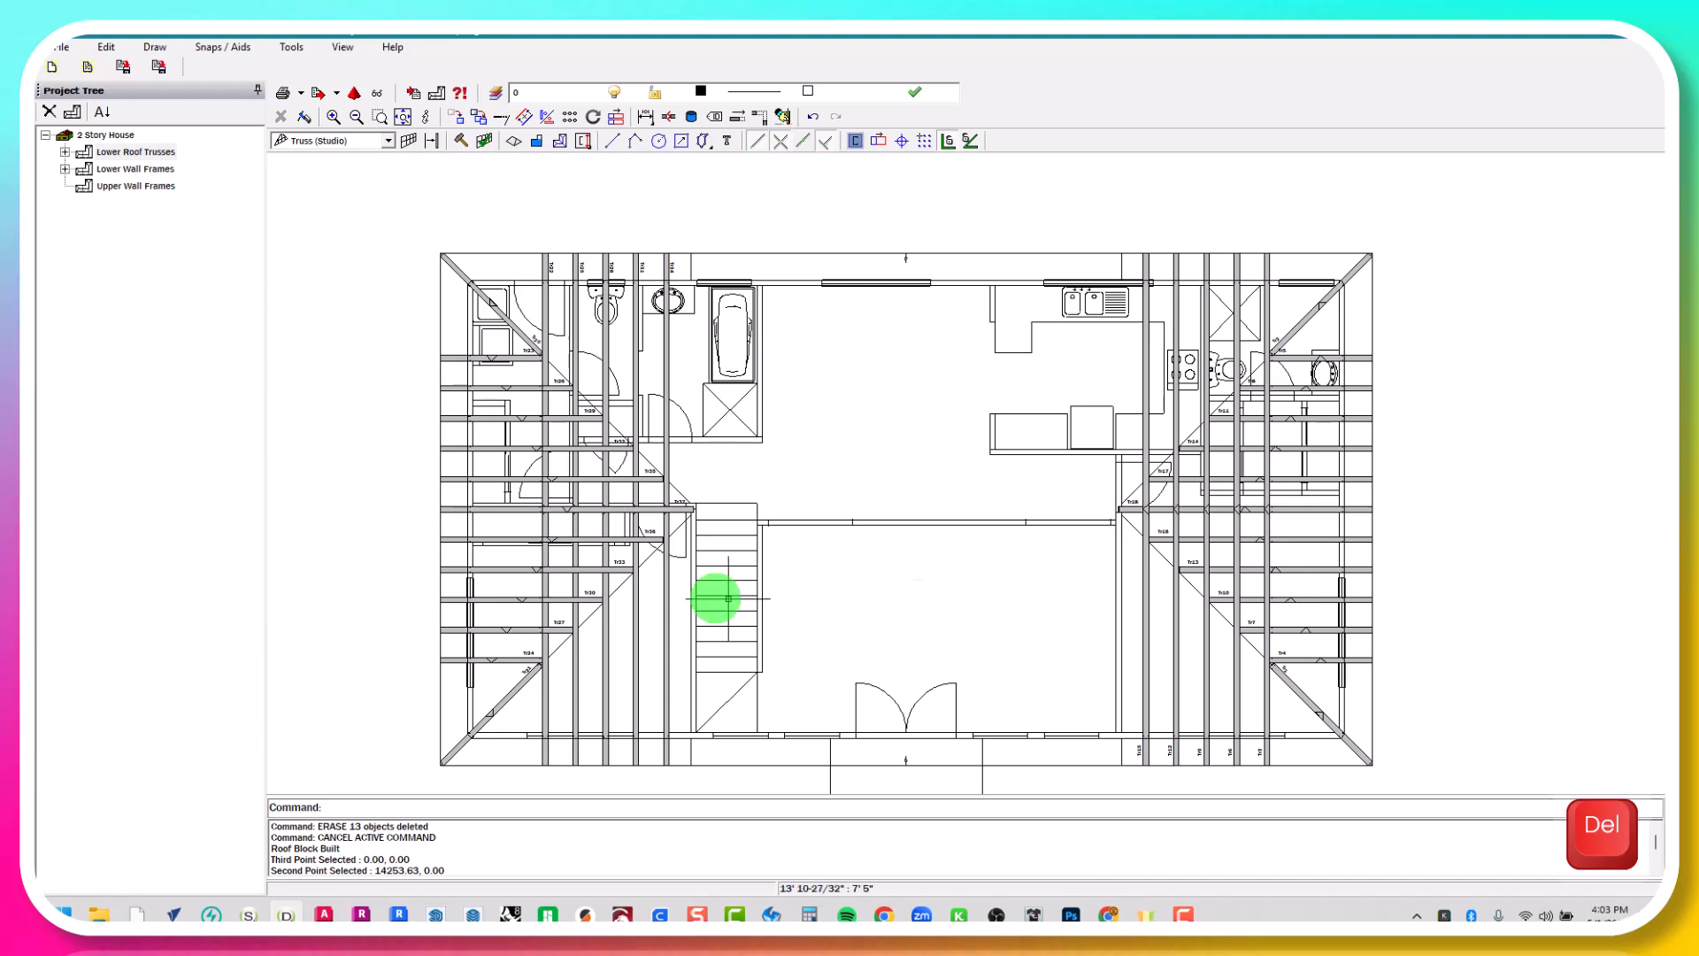
pyautogui.scroll(2, 612, 560)
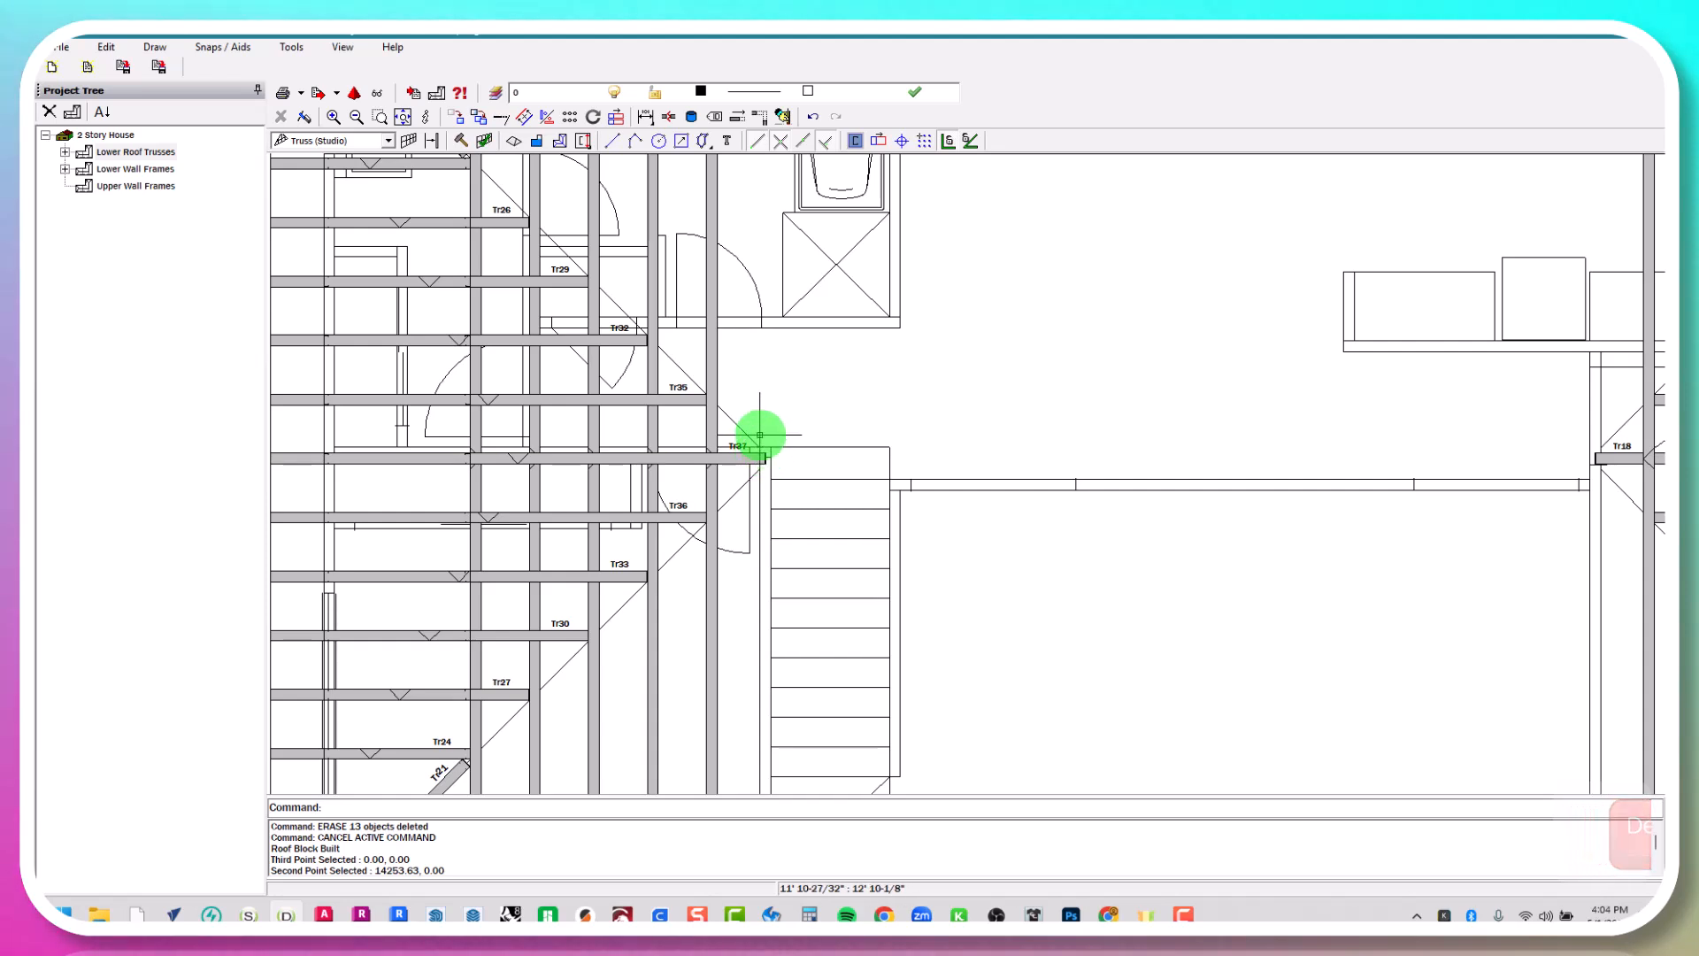
pyautogui.scroll(-4, 762, 453)
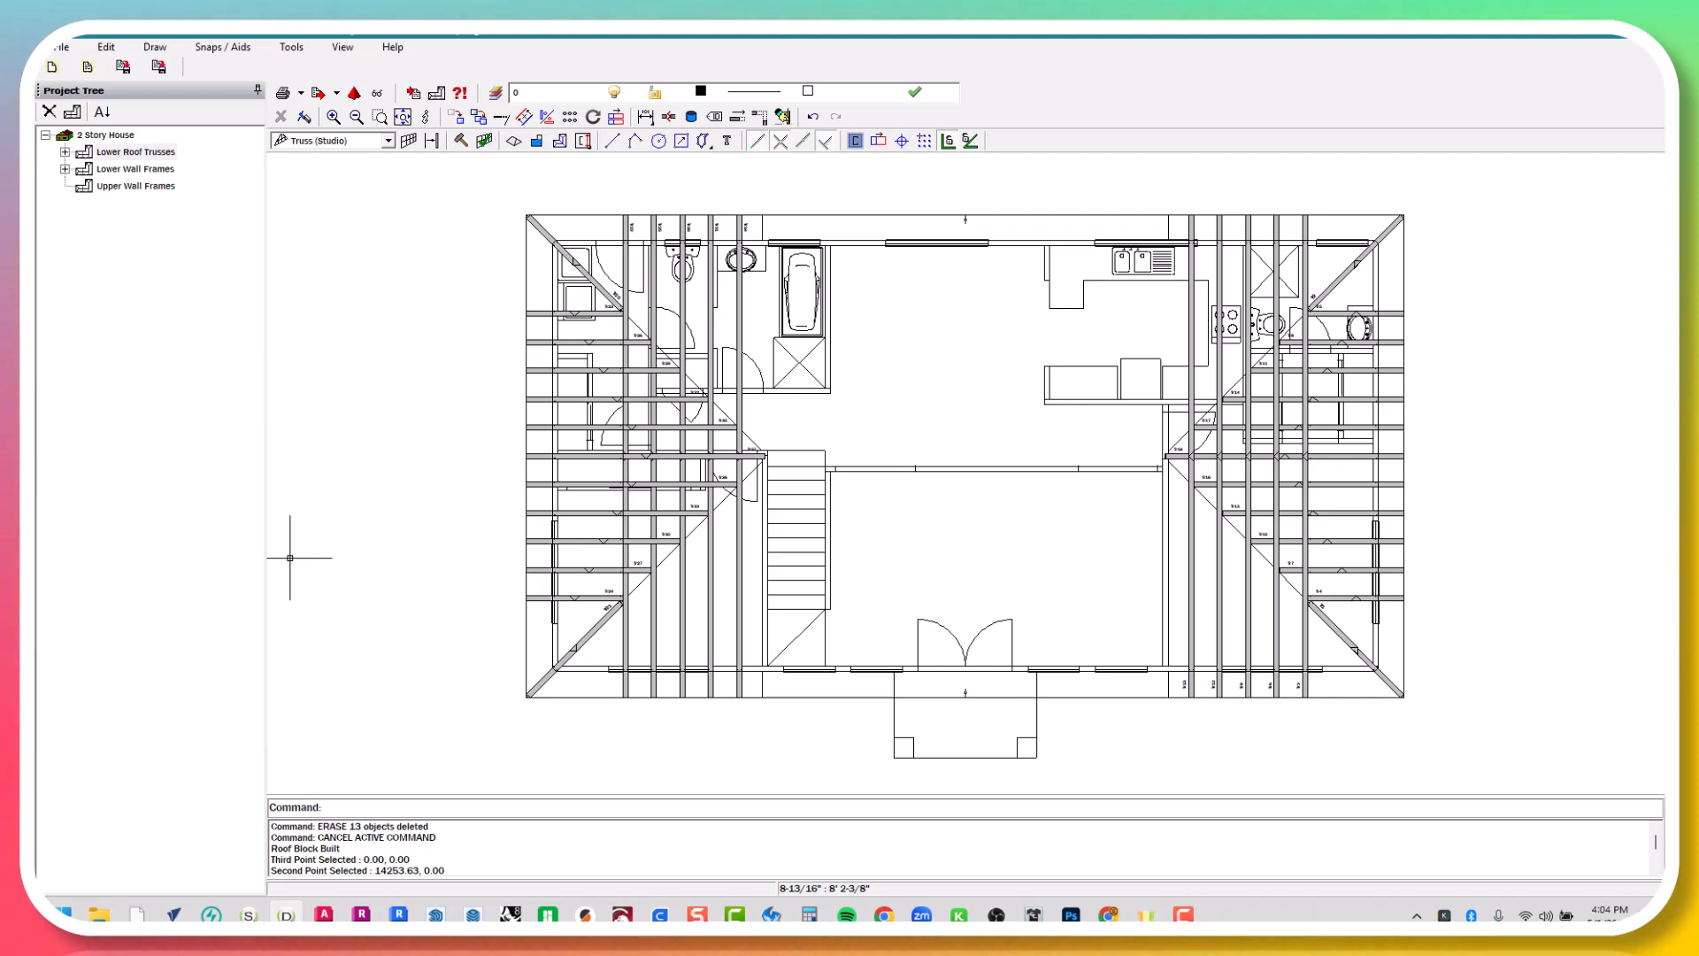
# Place a Truss (Studio) frame along the left hip apex line from the upper to the lower roof edge, gripped on its left side
pyautogui.click(386, 141)
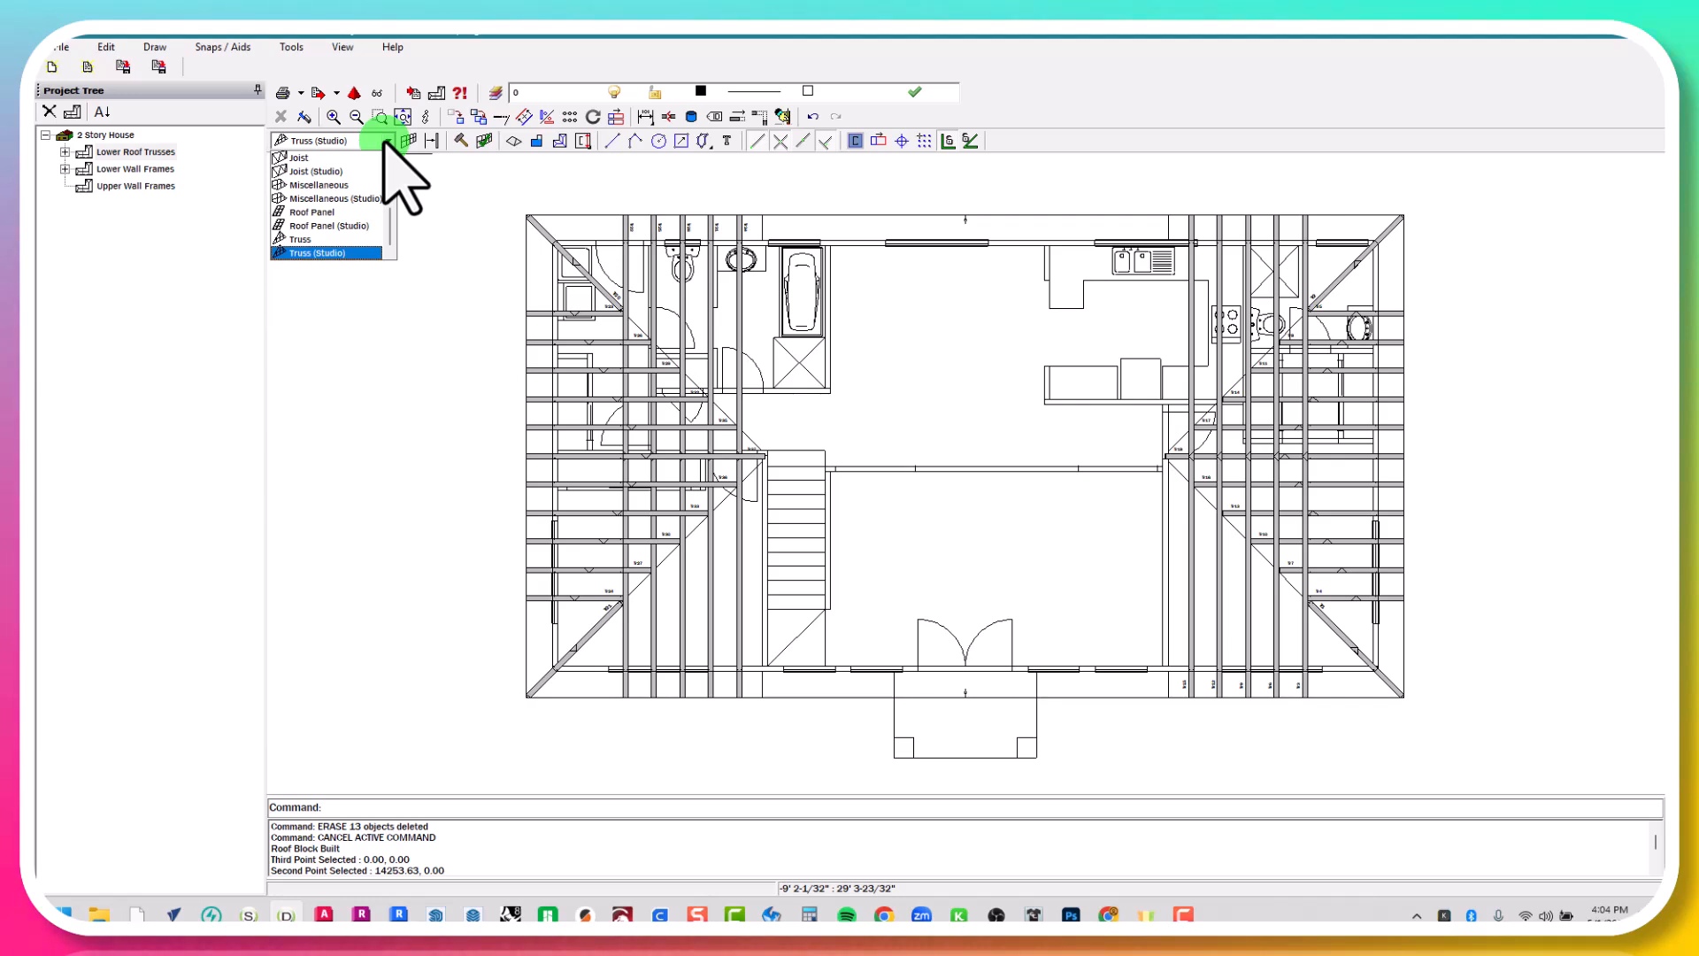
pyautogui.click(405, 142)
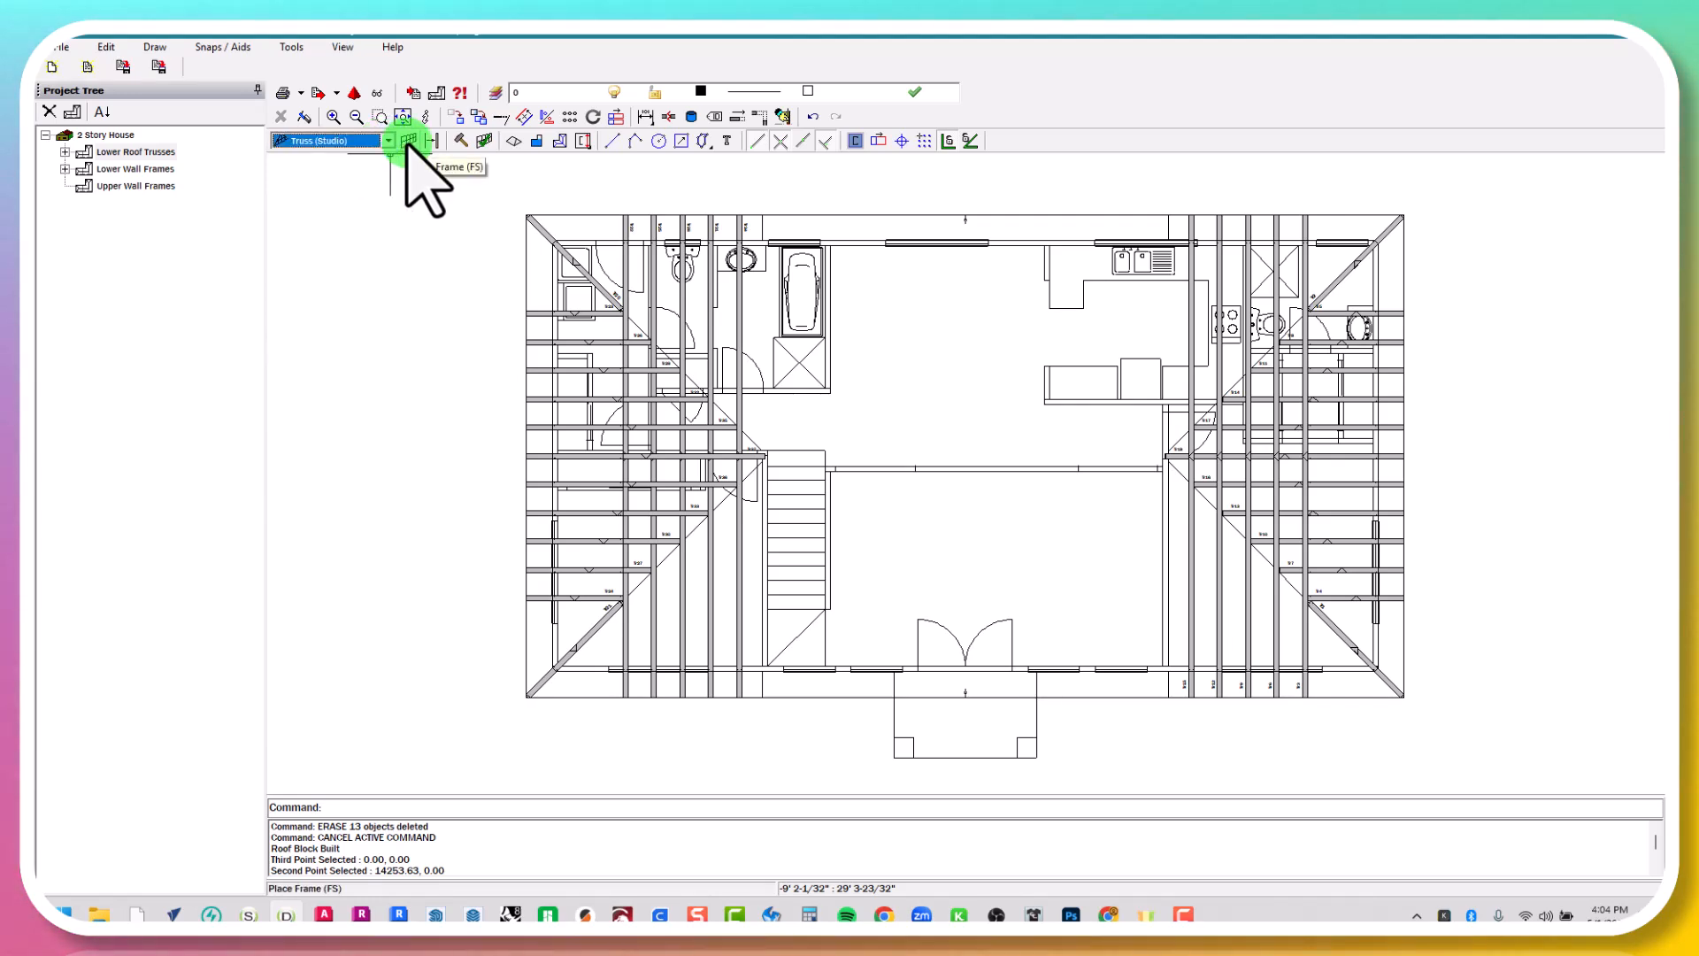
pyautogui.click(407, 142)
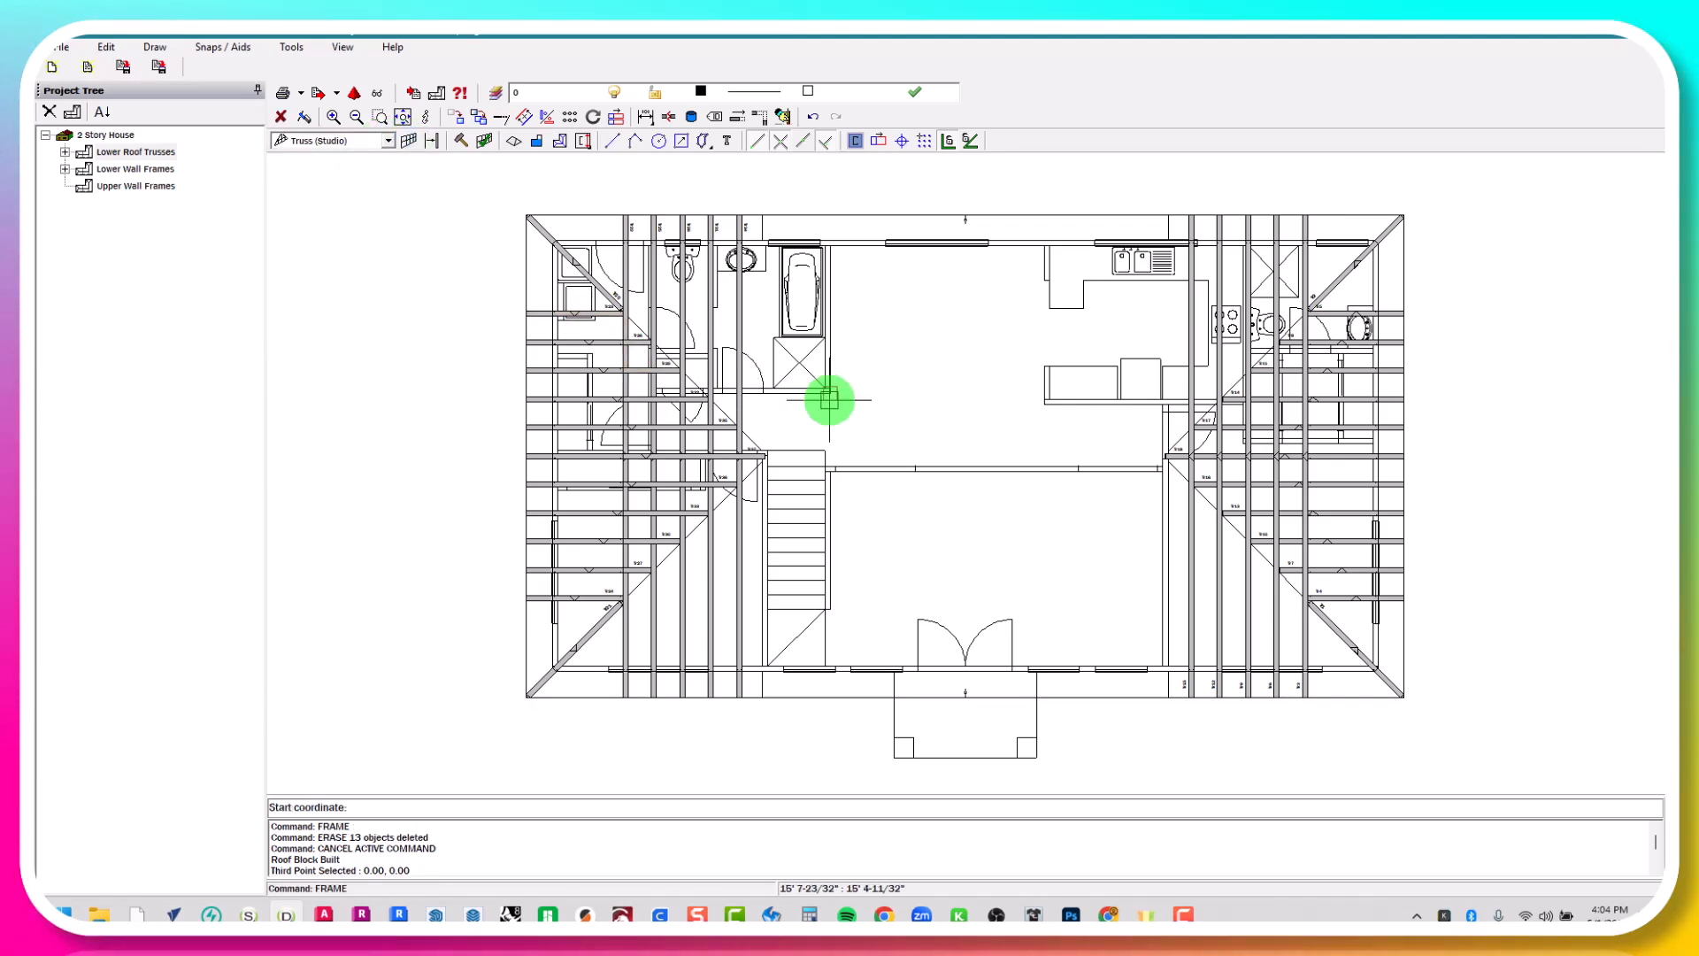
pyautogui.scroll(2, 778, 209)
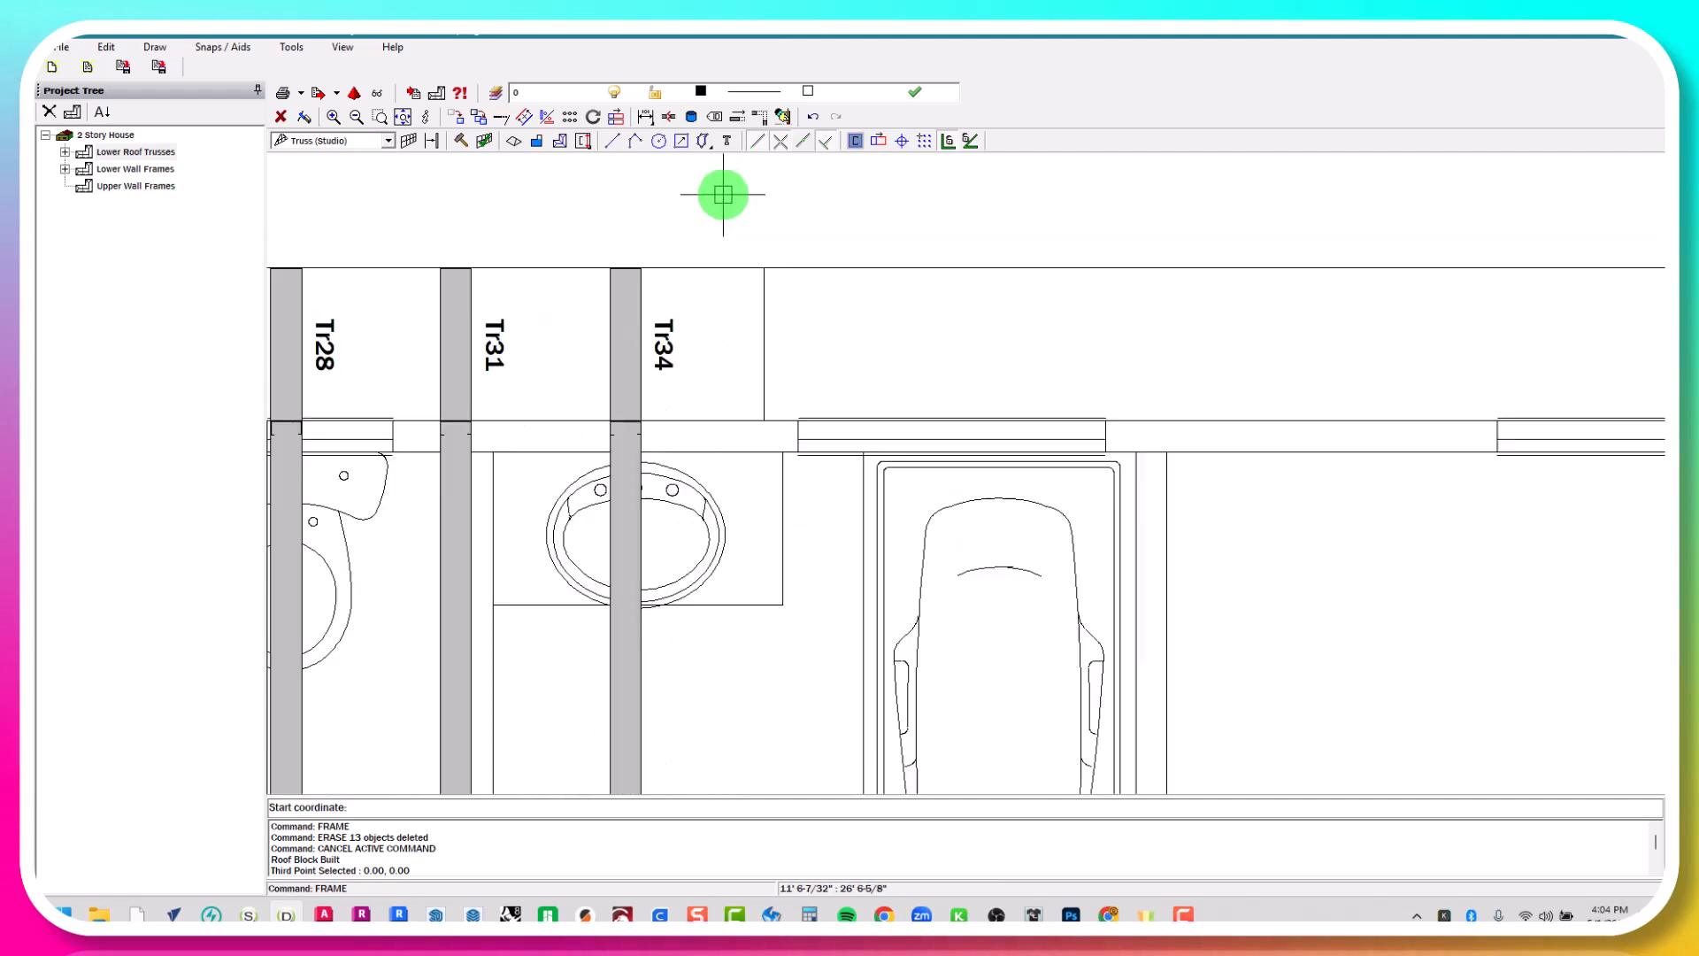
pyautogui.scroll(3, 720, 190)
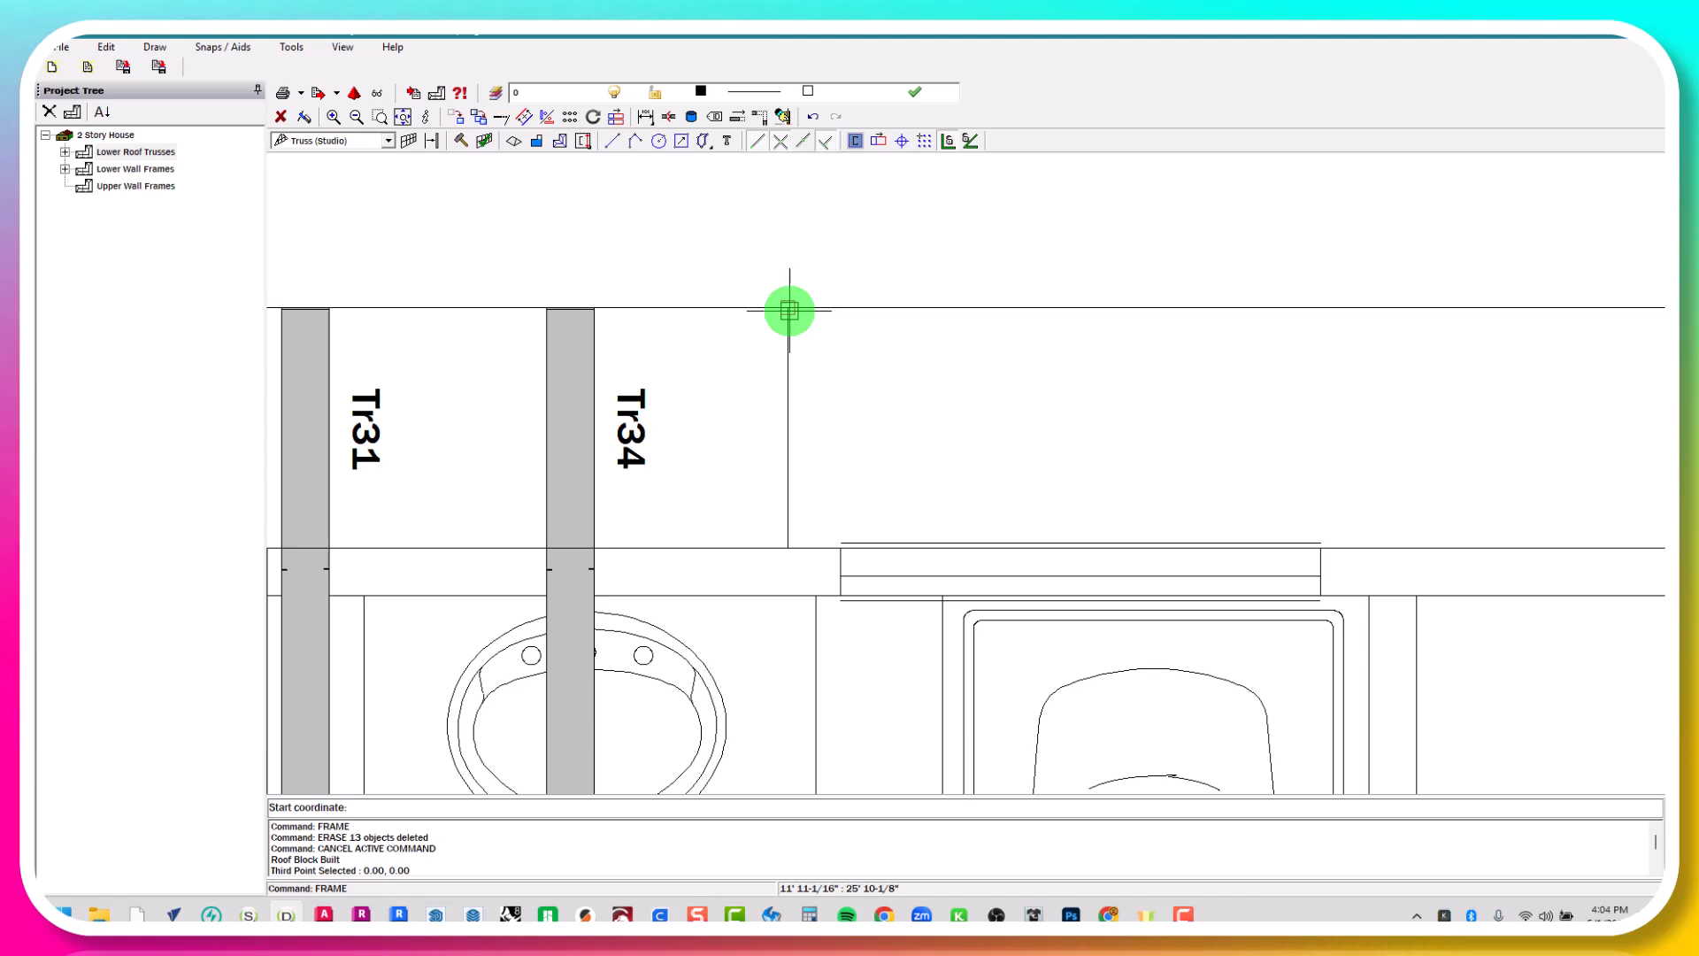
pyautogui.click(789, 311)
pyautogui.scroll(-1, 963, 335)
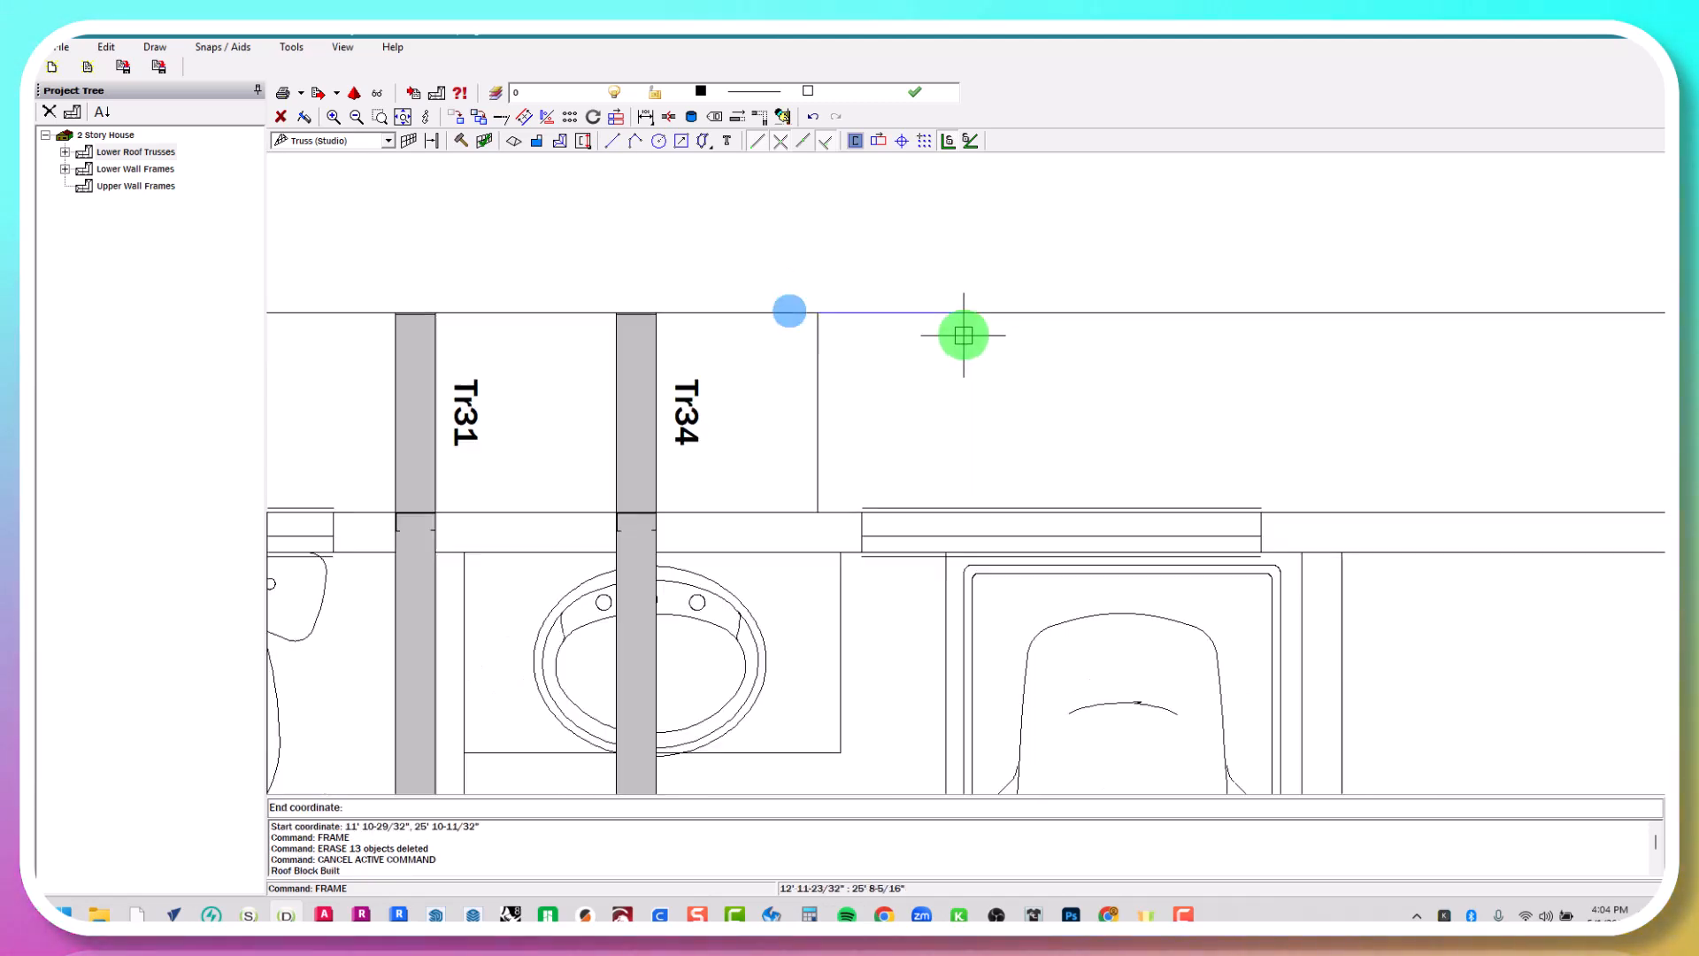
pyautogui.scroll(-4, 963, 335)
pyautogui.scroll(4, 986, 371)
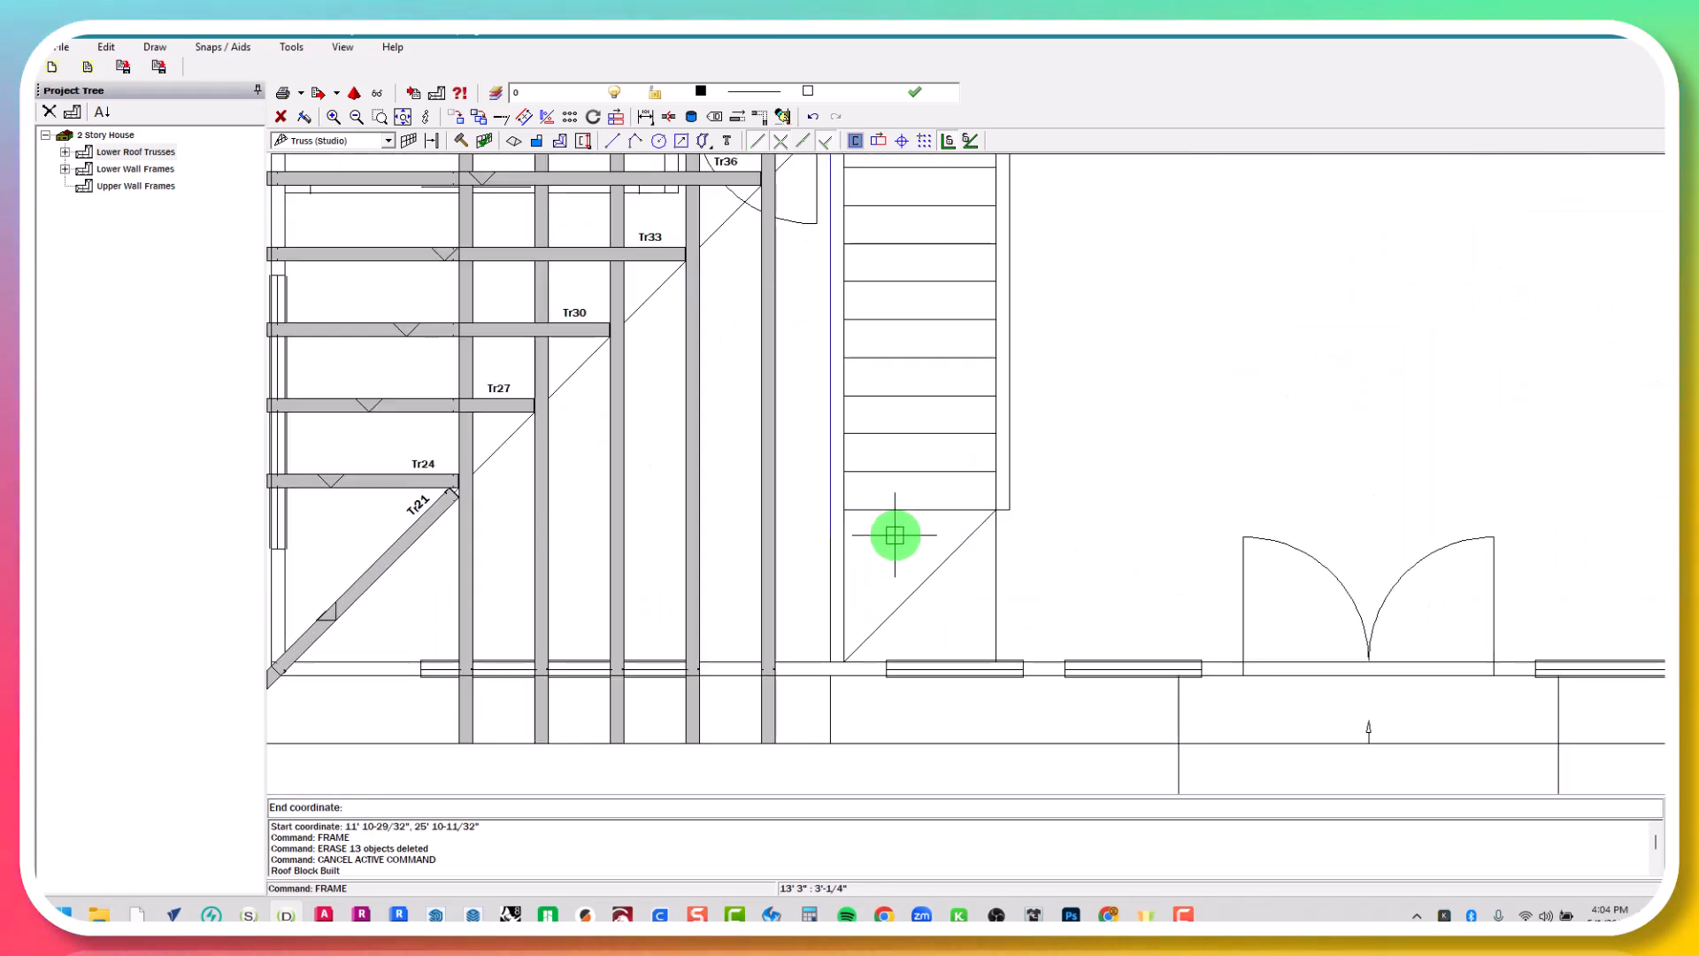
pyautogui.click(828, 748)
pyautogui.scroll(-3, 828, 748)
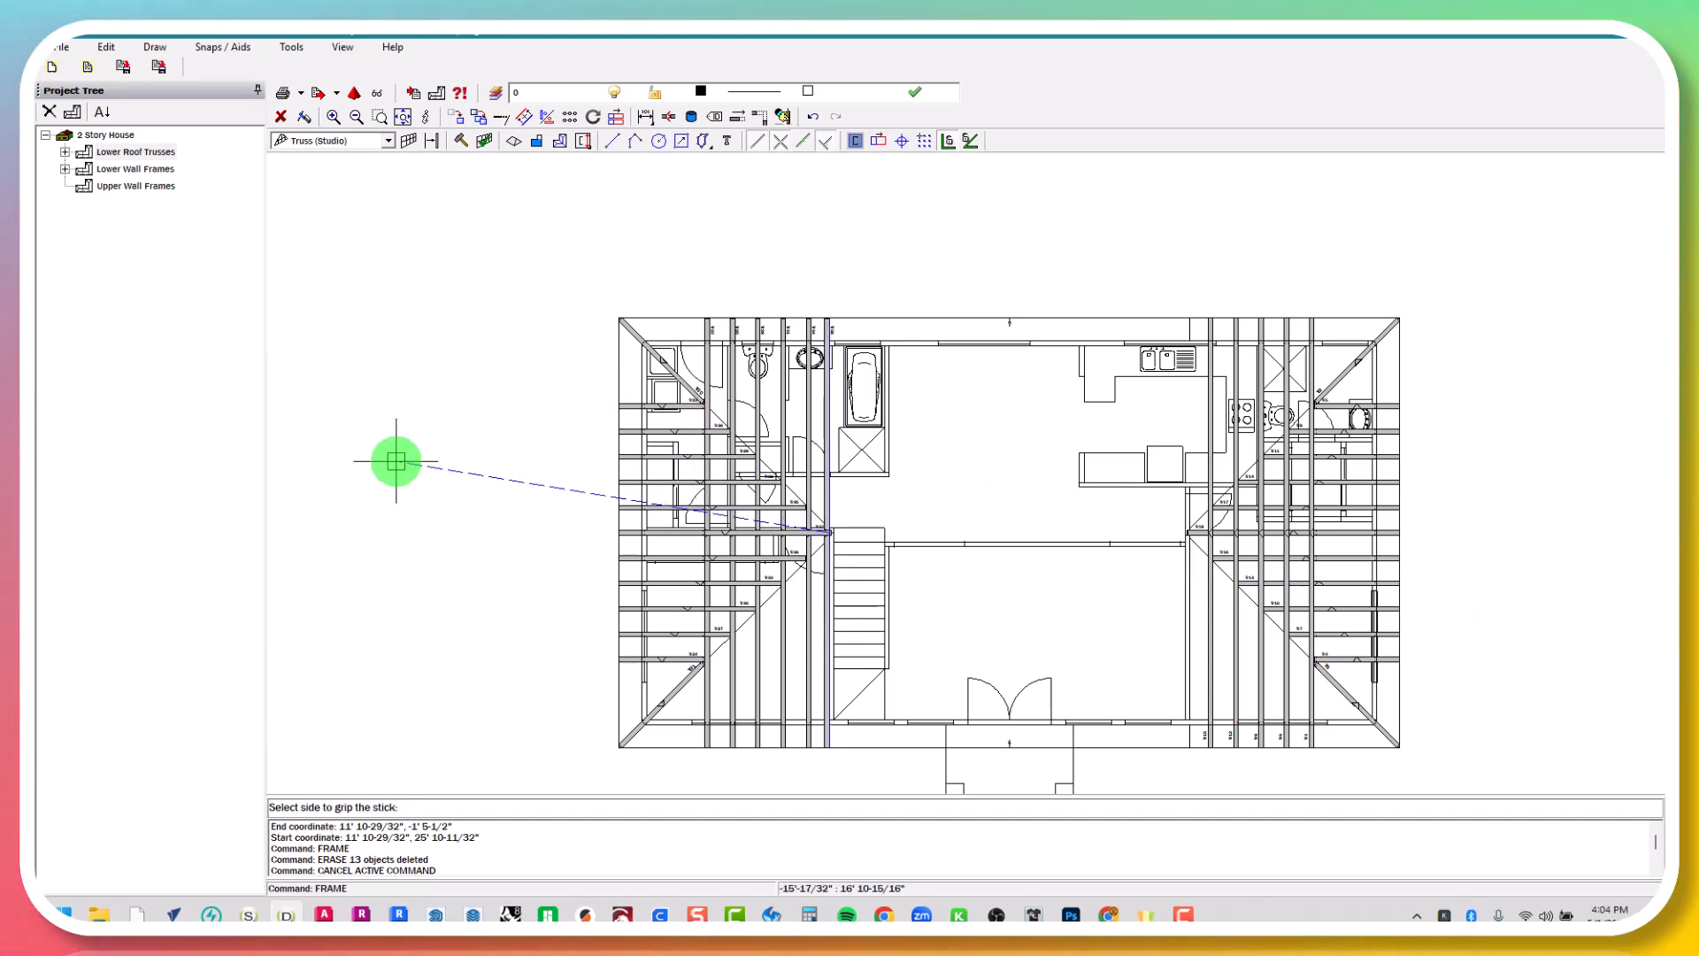
pyautogui.click(395, 548)
# Place a matching truss frame along the right hip apex line between the upper and lower roof edges, gripped on its right side
pyautogui.moveTo(1171, 524)
pyautogui.mouseDown(button='middle')
pyautogui.moveTo(1005, 474)
pyautogui.moveTo(960, 410)
pyautogui.moveTo(970, 324)
pyautogui.mouseUp(button='middle')
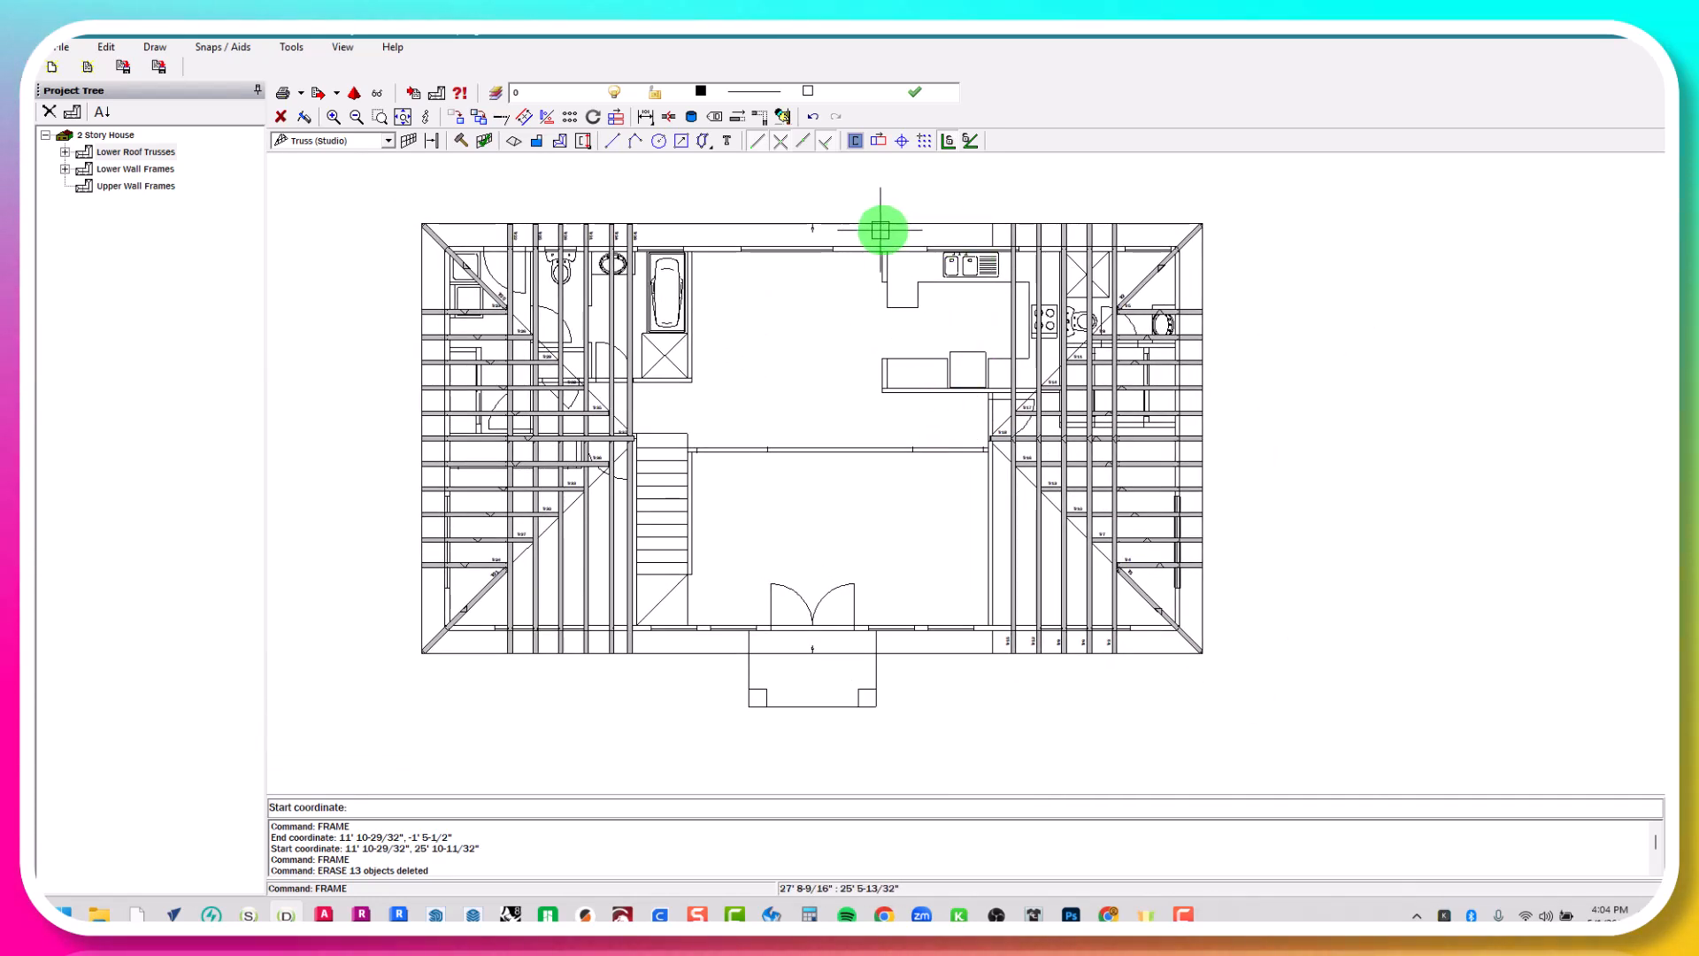
pyautogui.click(991, 220)
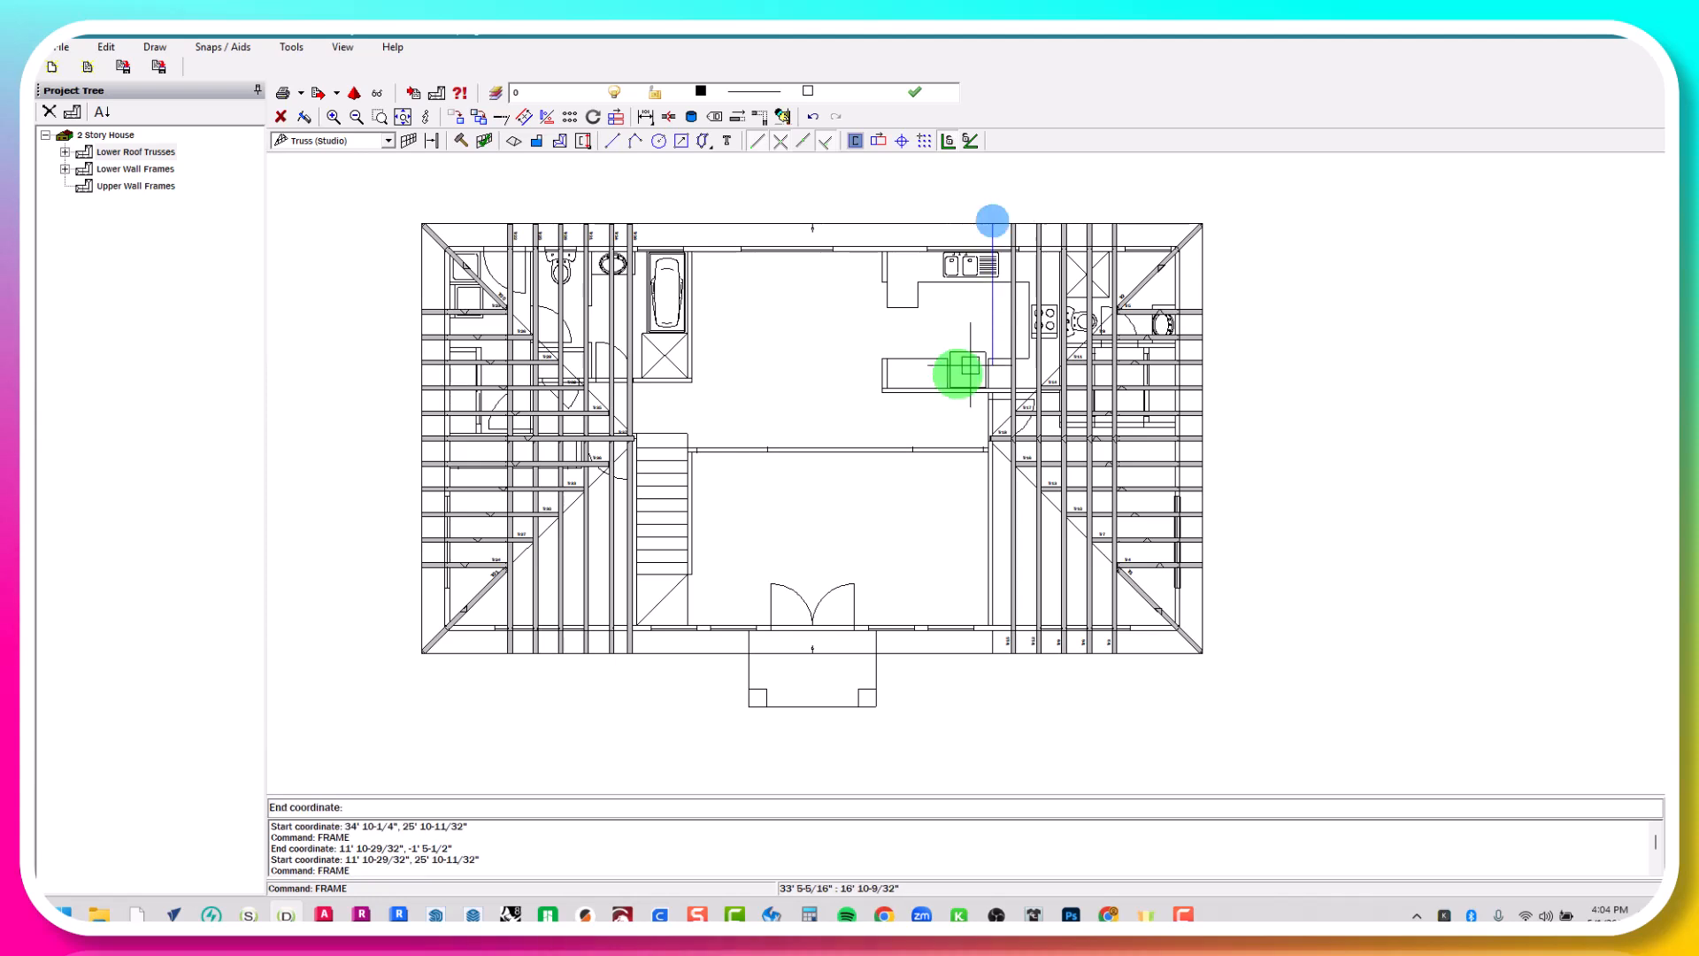
pyautogui.click(988, 653)
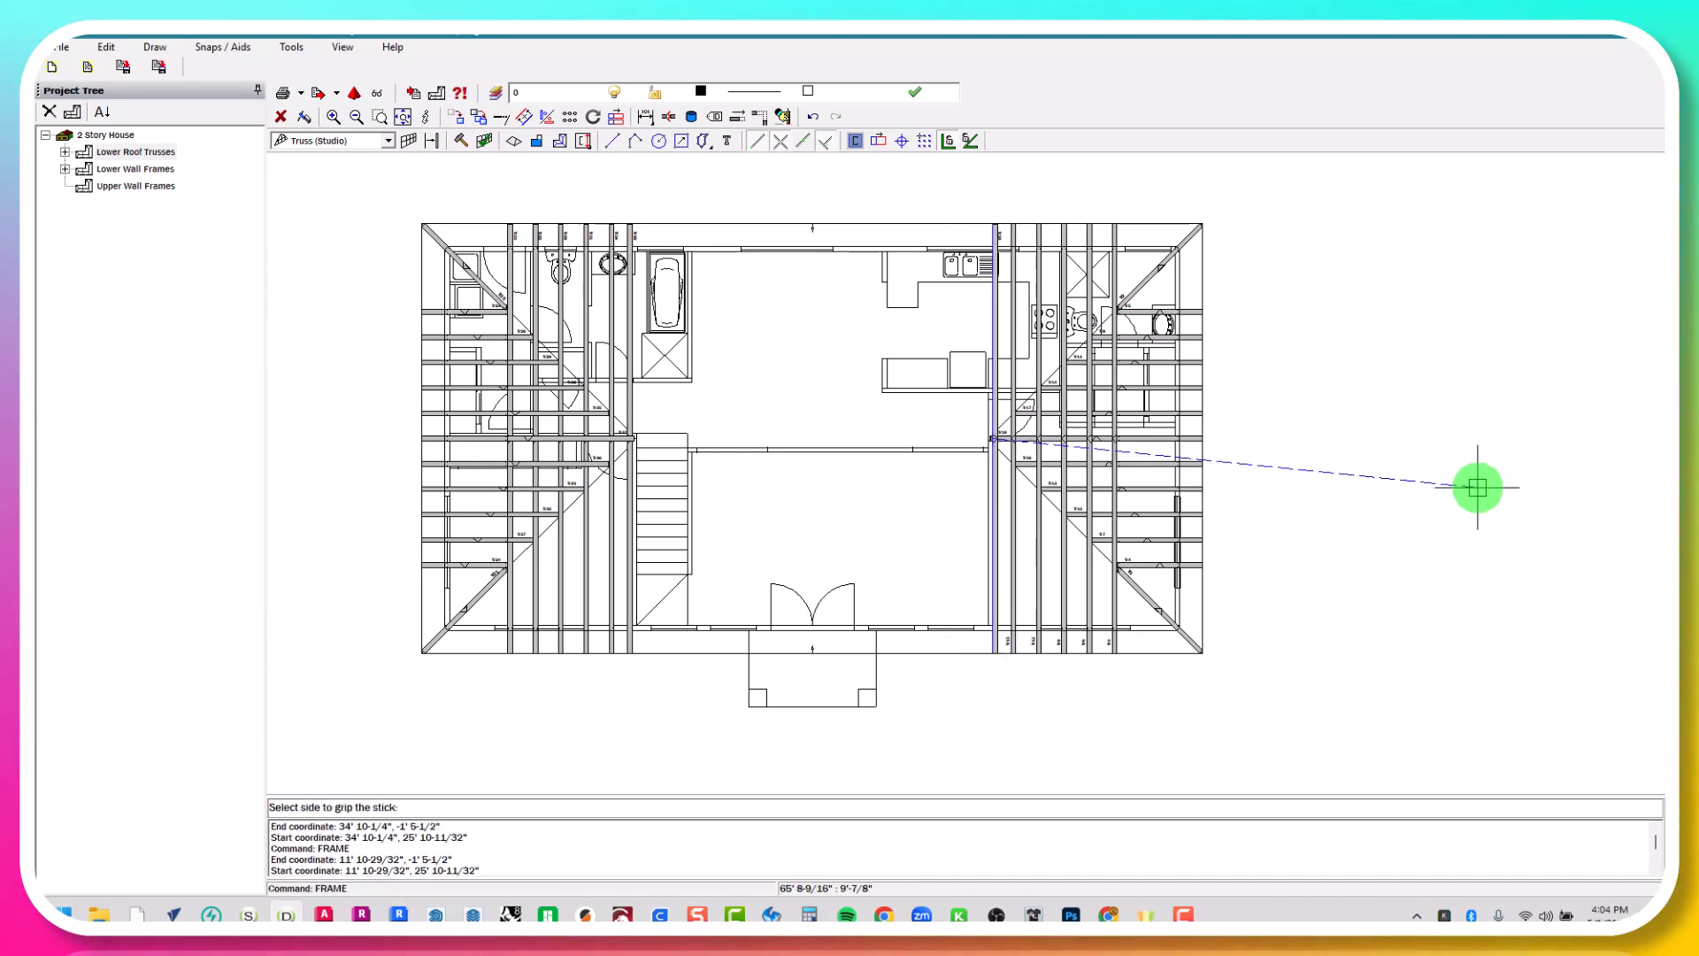
pyautogui.click(1477, 486)
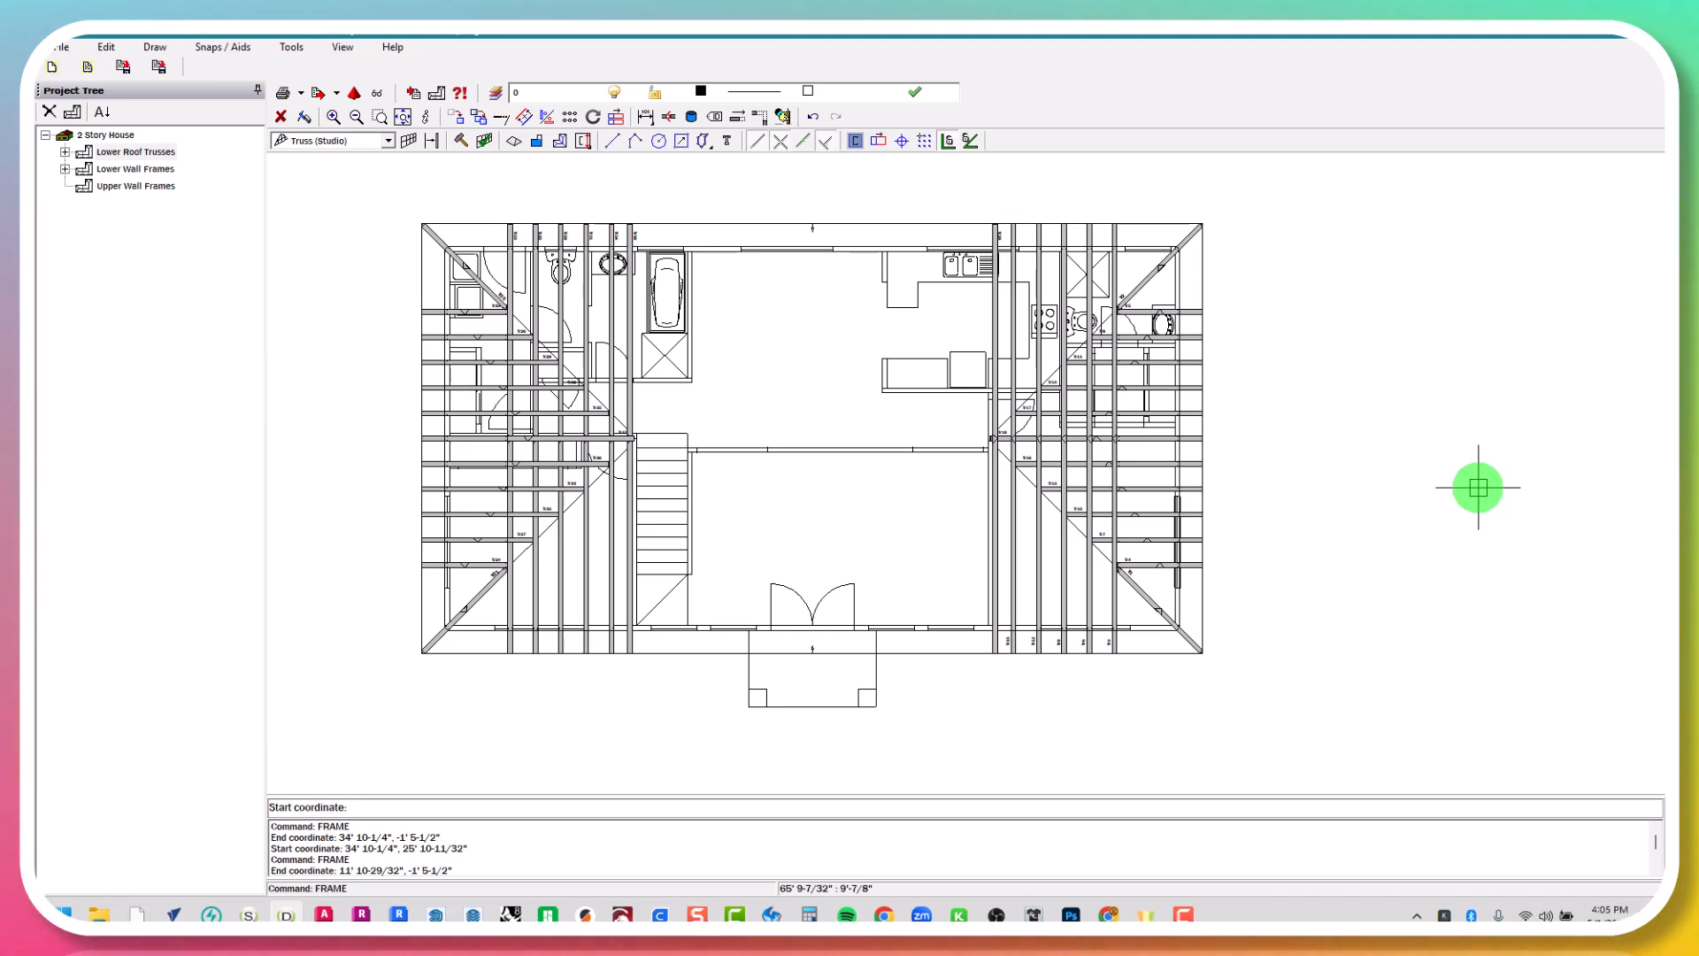
pyautogui.press('Escape')
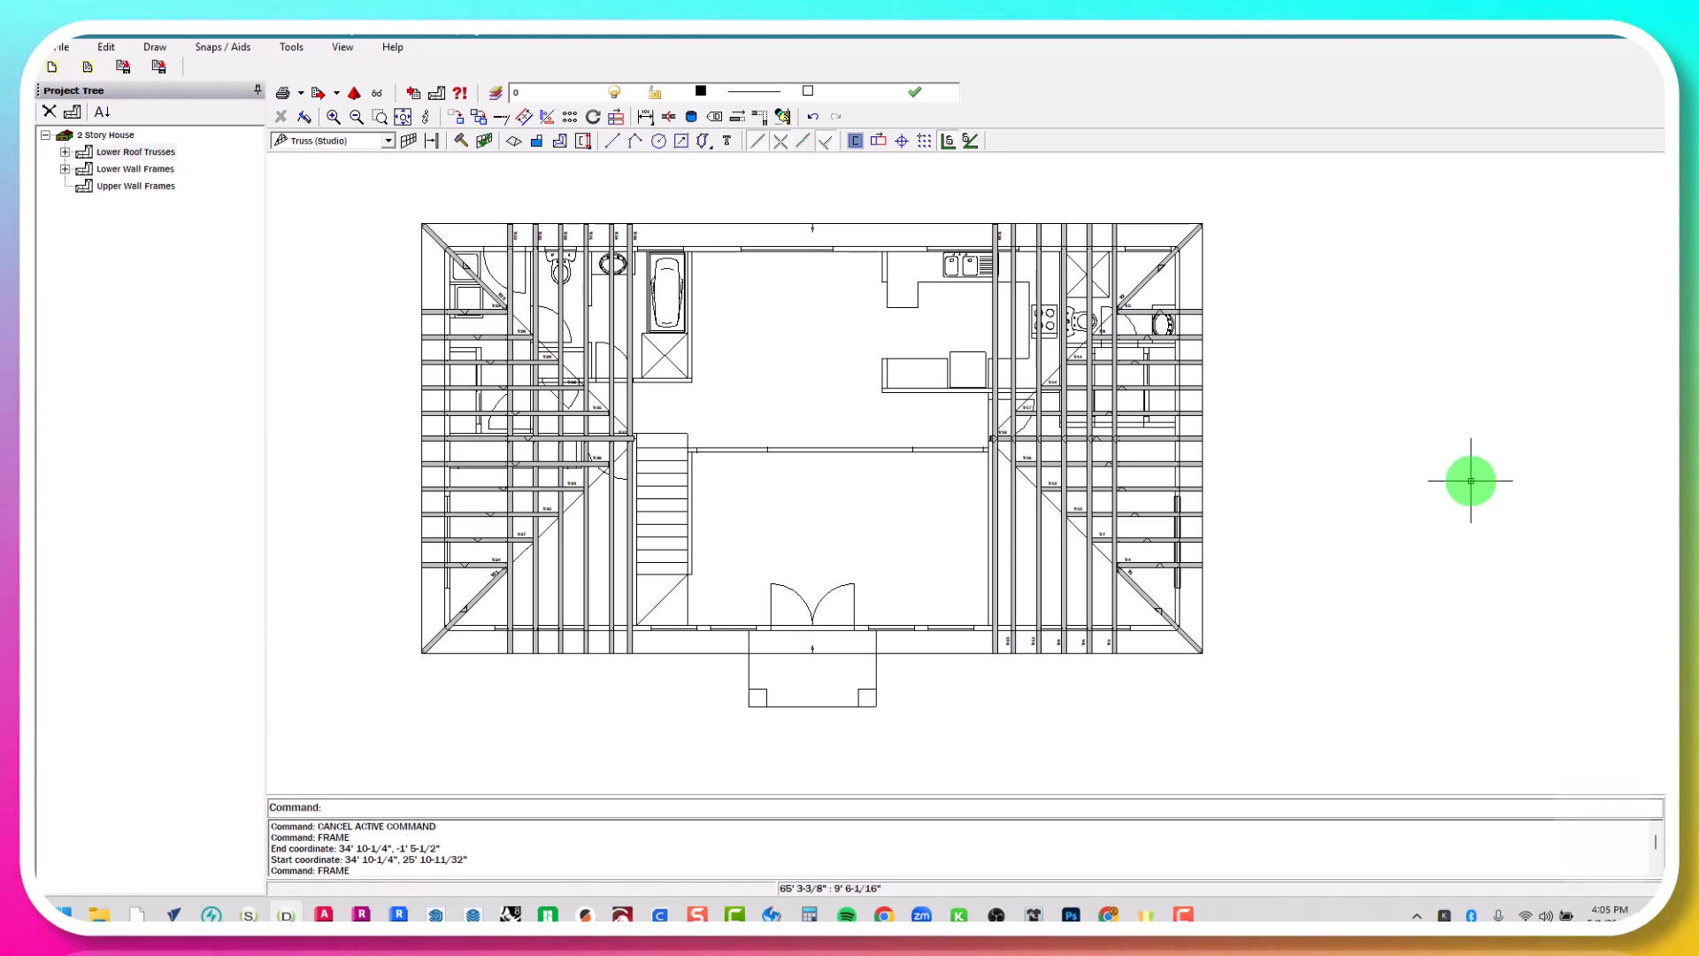
pyautogui.press('Escape')
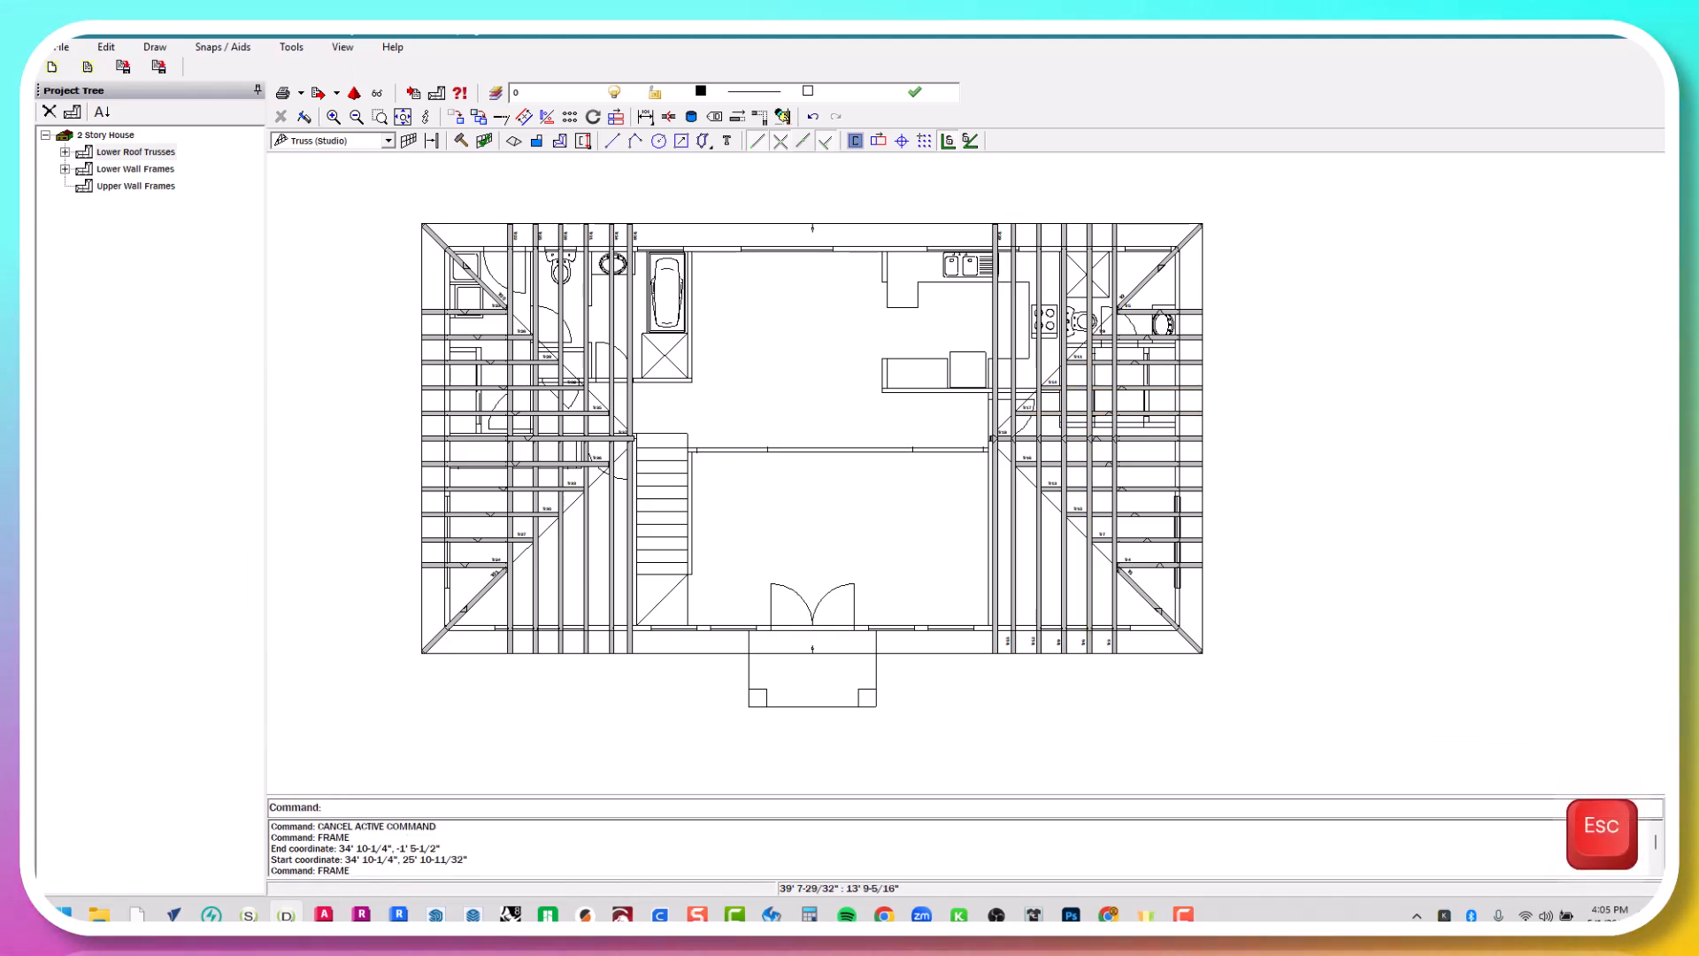
# Create an aligned dimension of size 200 from the left outer wall face to the near face of the left apex truss
pyautogui.scroll(4, 447, 239)
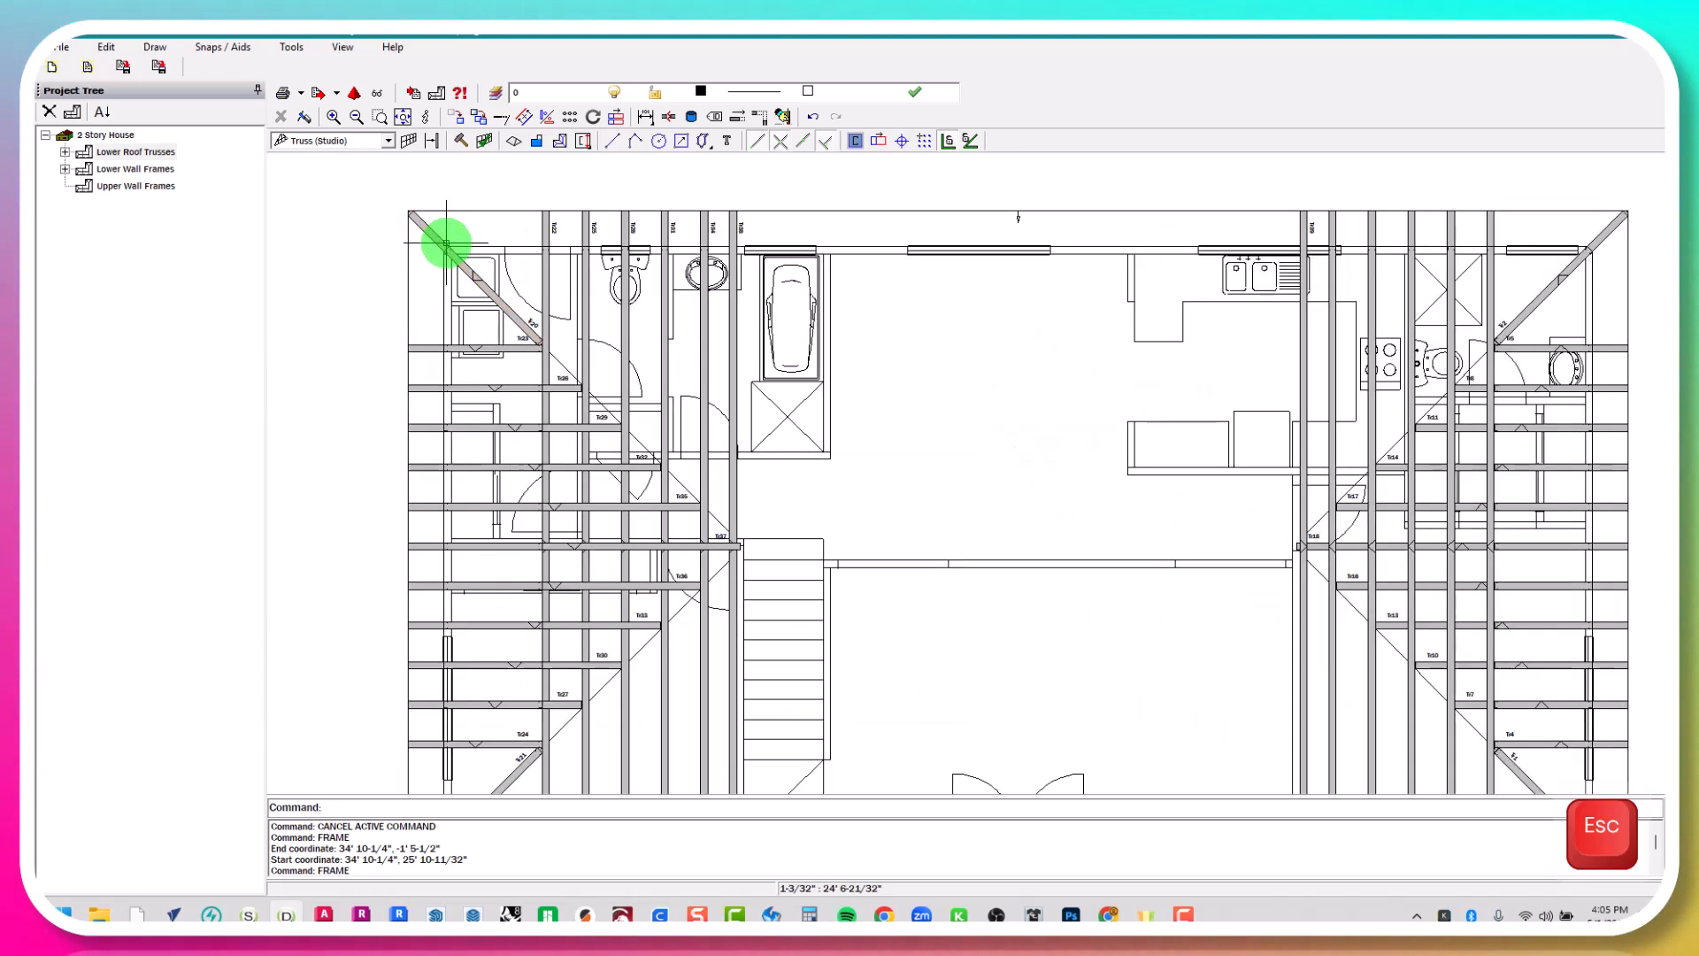
pyautogui.scroll(2, 568, 209)
pyautogui.moveTo(561, 227); pyautogui.dragTo(645, 284, button='middle')
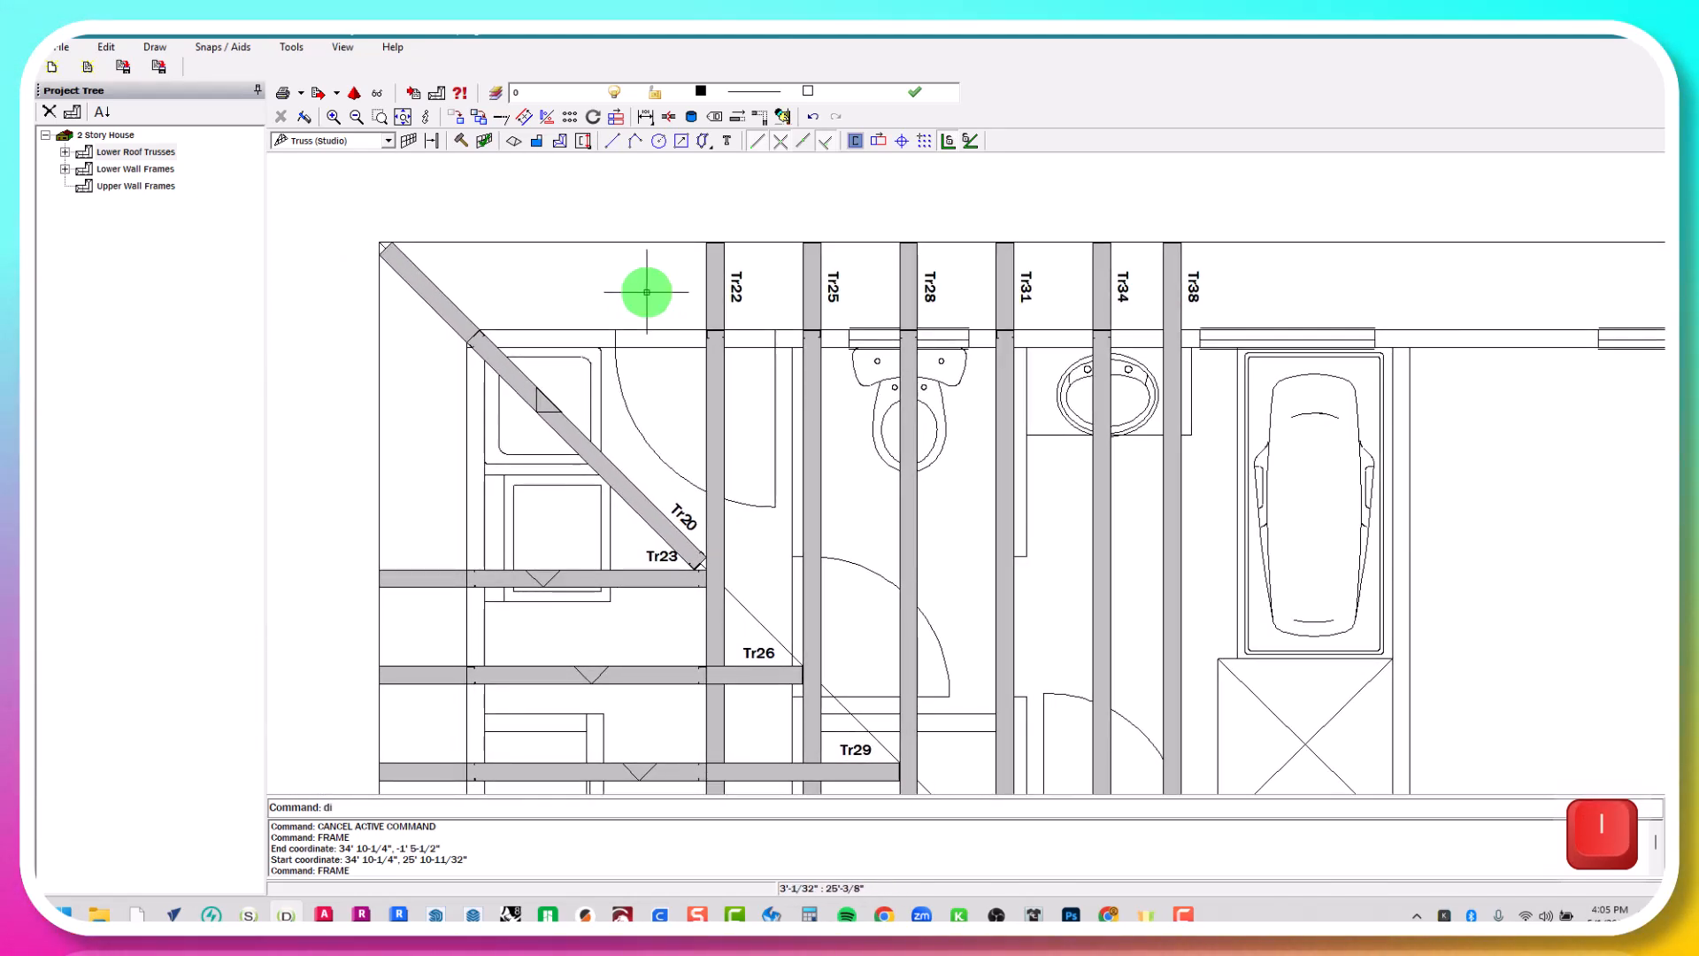
pyautogui.press('Return')
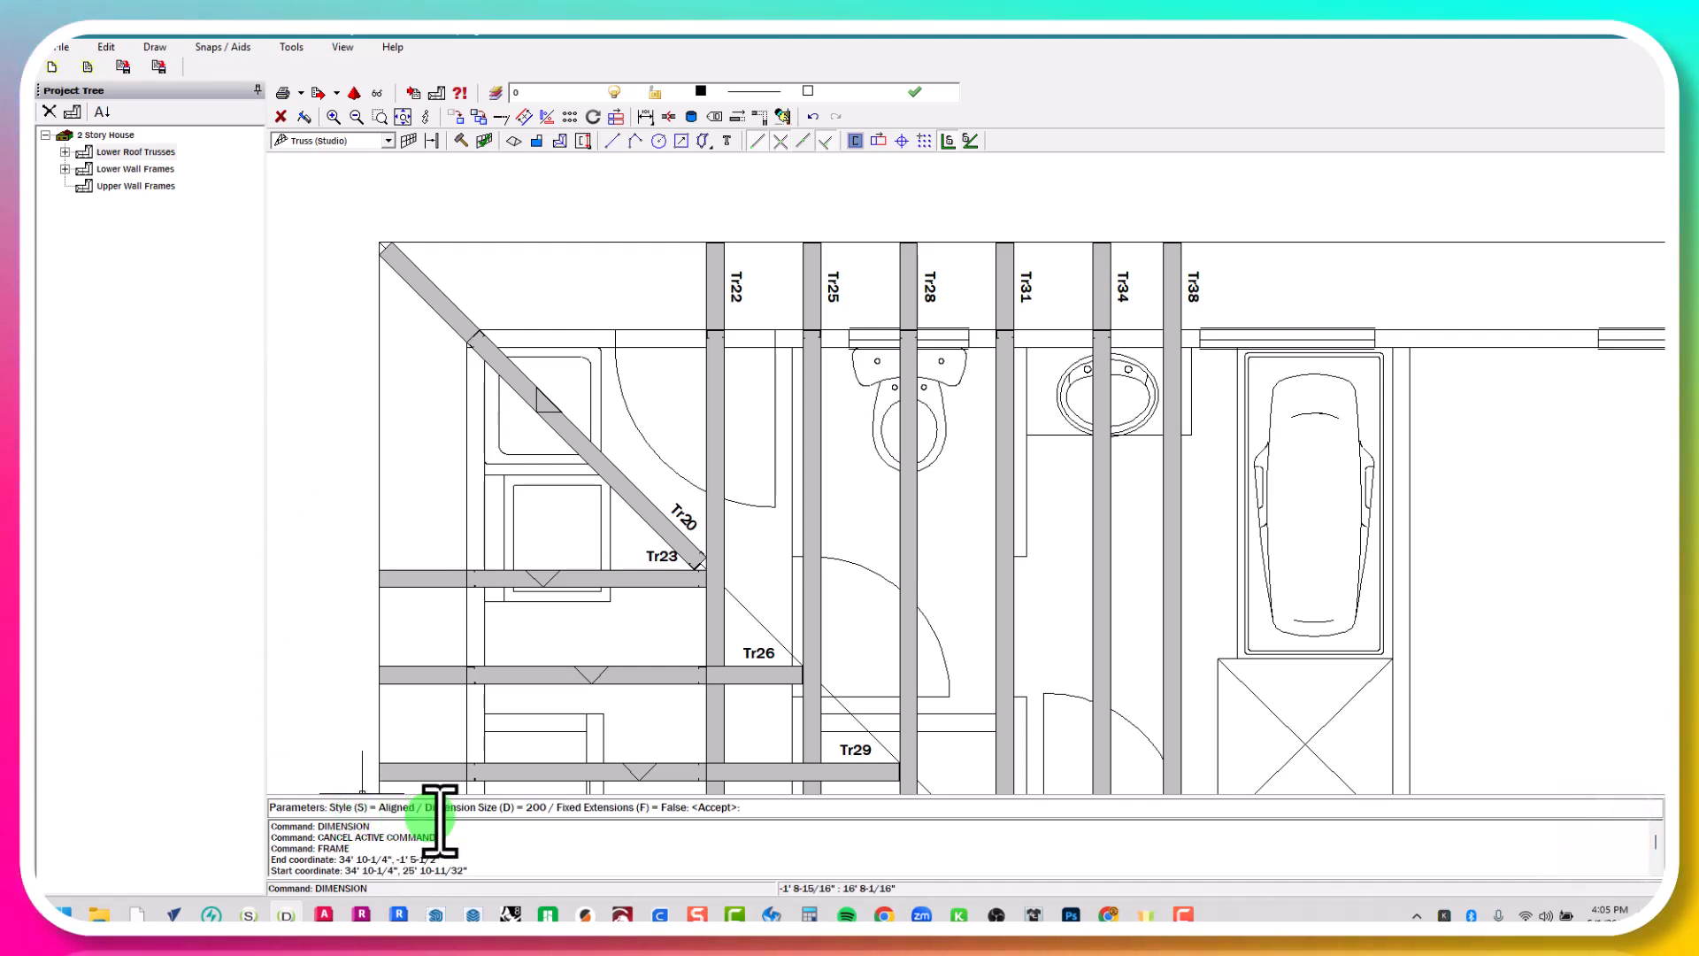
pyautogui.press('Return')
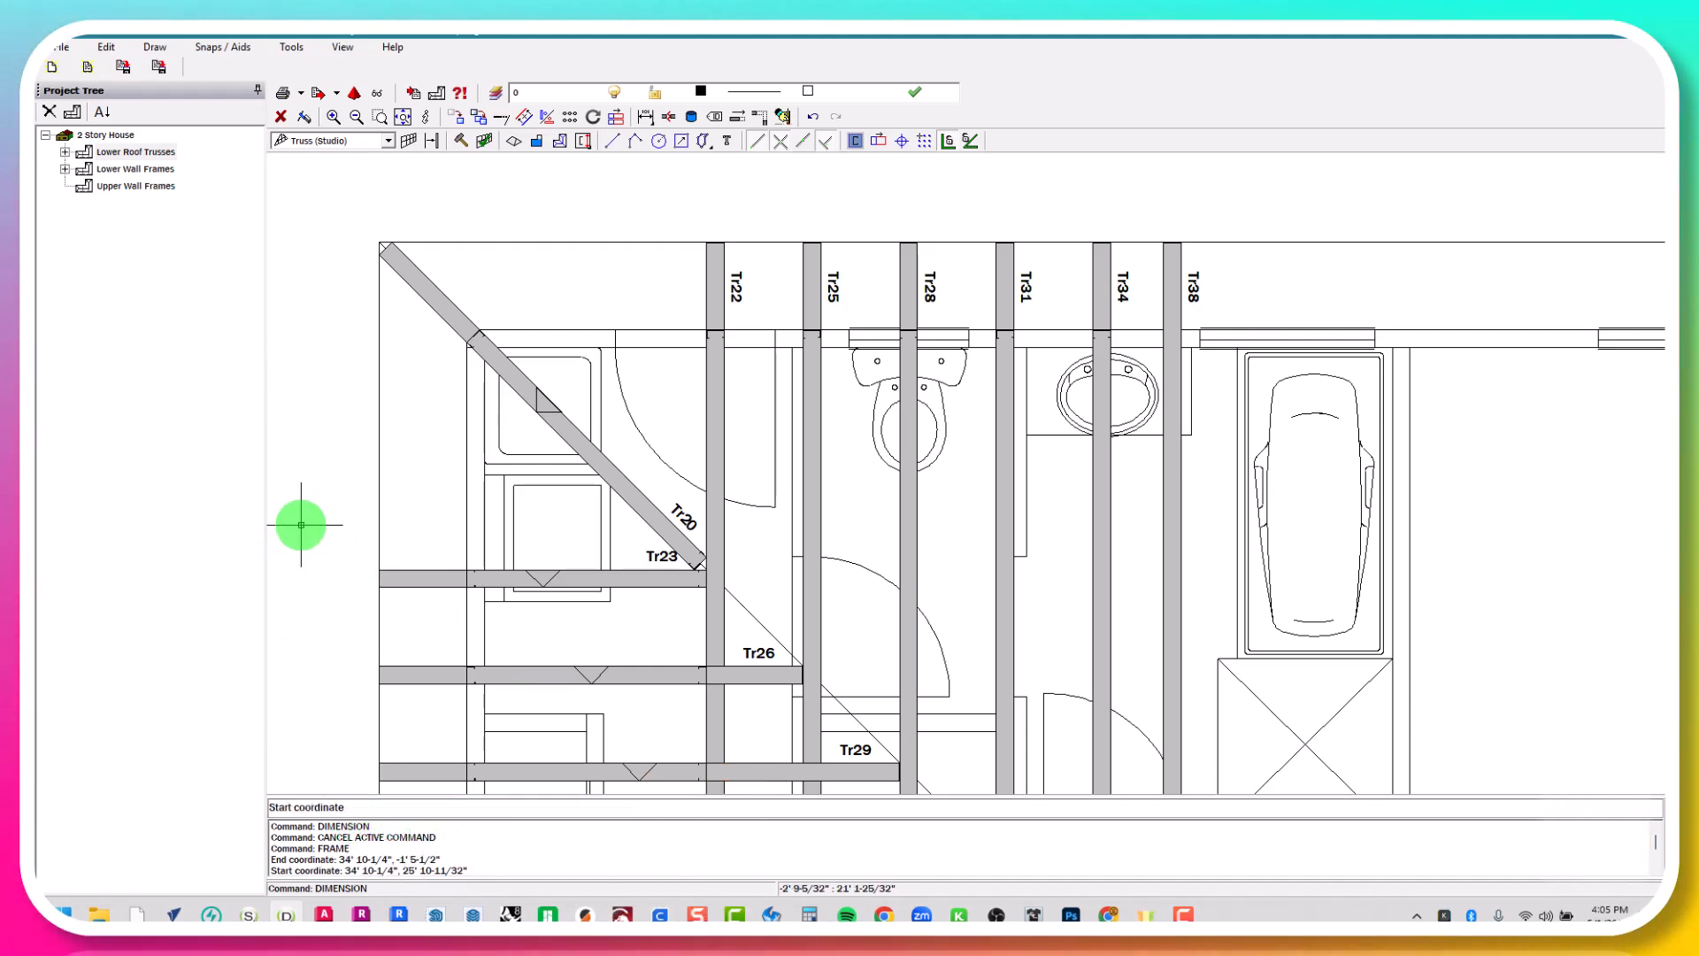
pyautogui.press('Return')
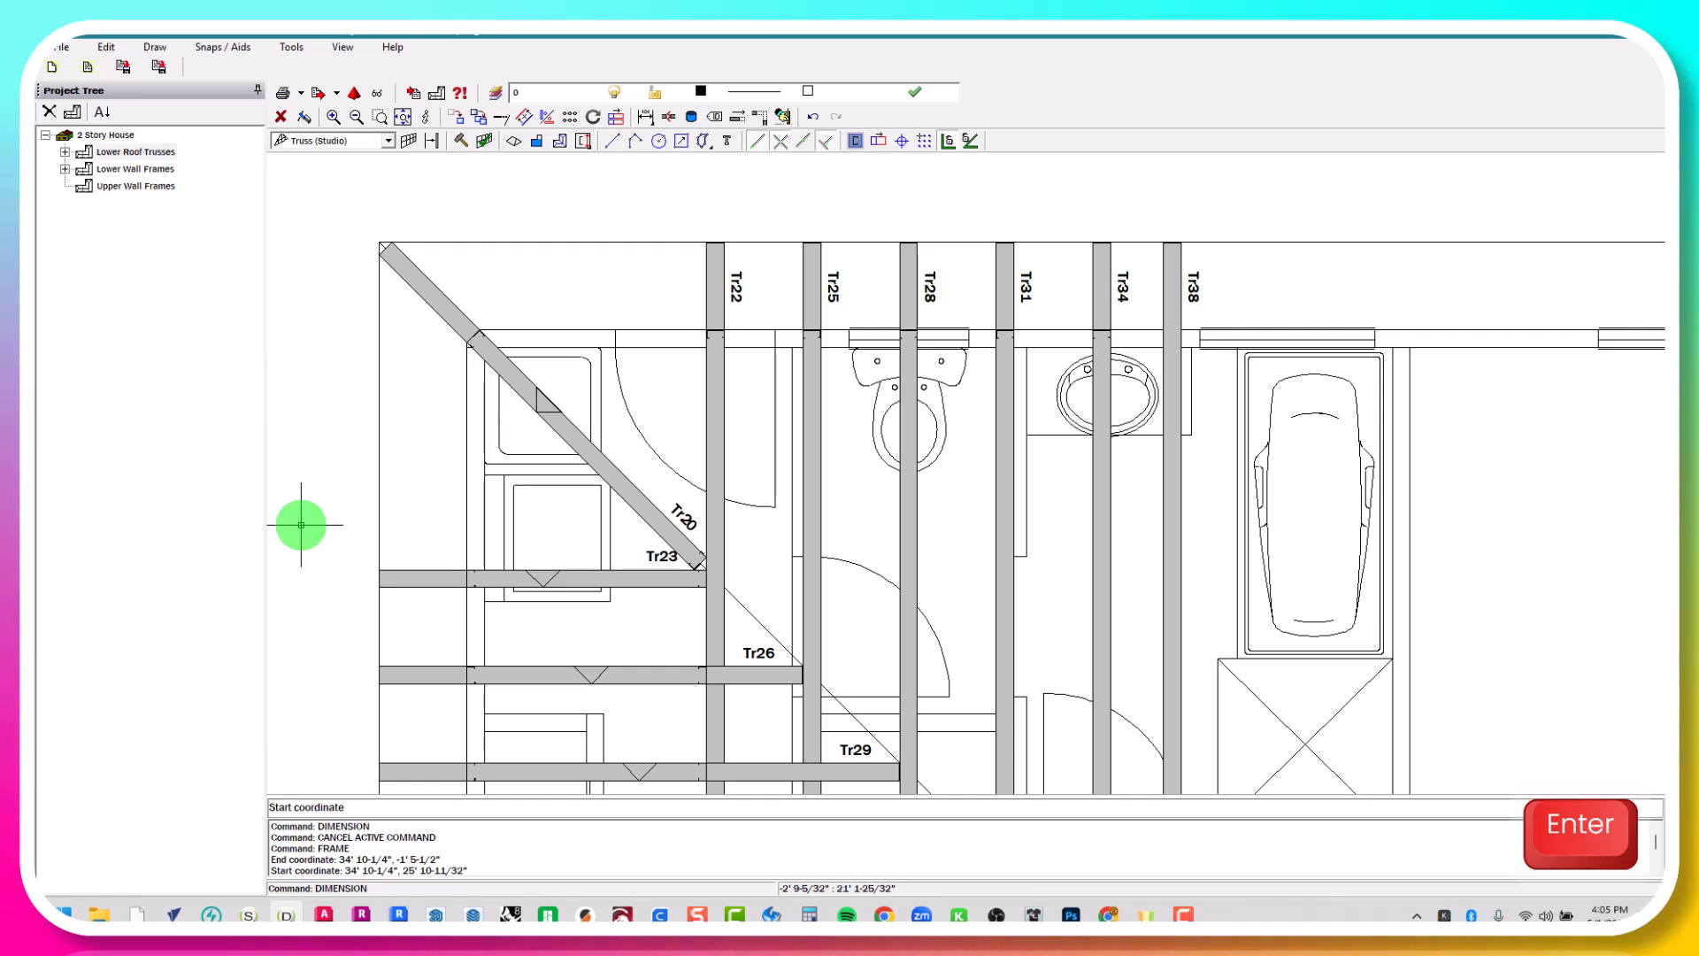
pyautogui.scroll(3, 436, 369)
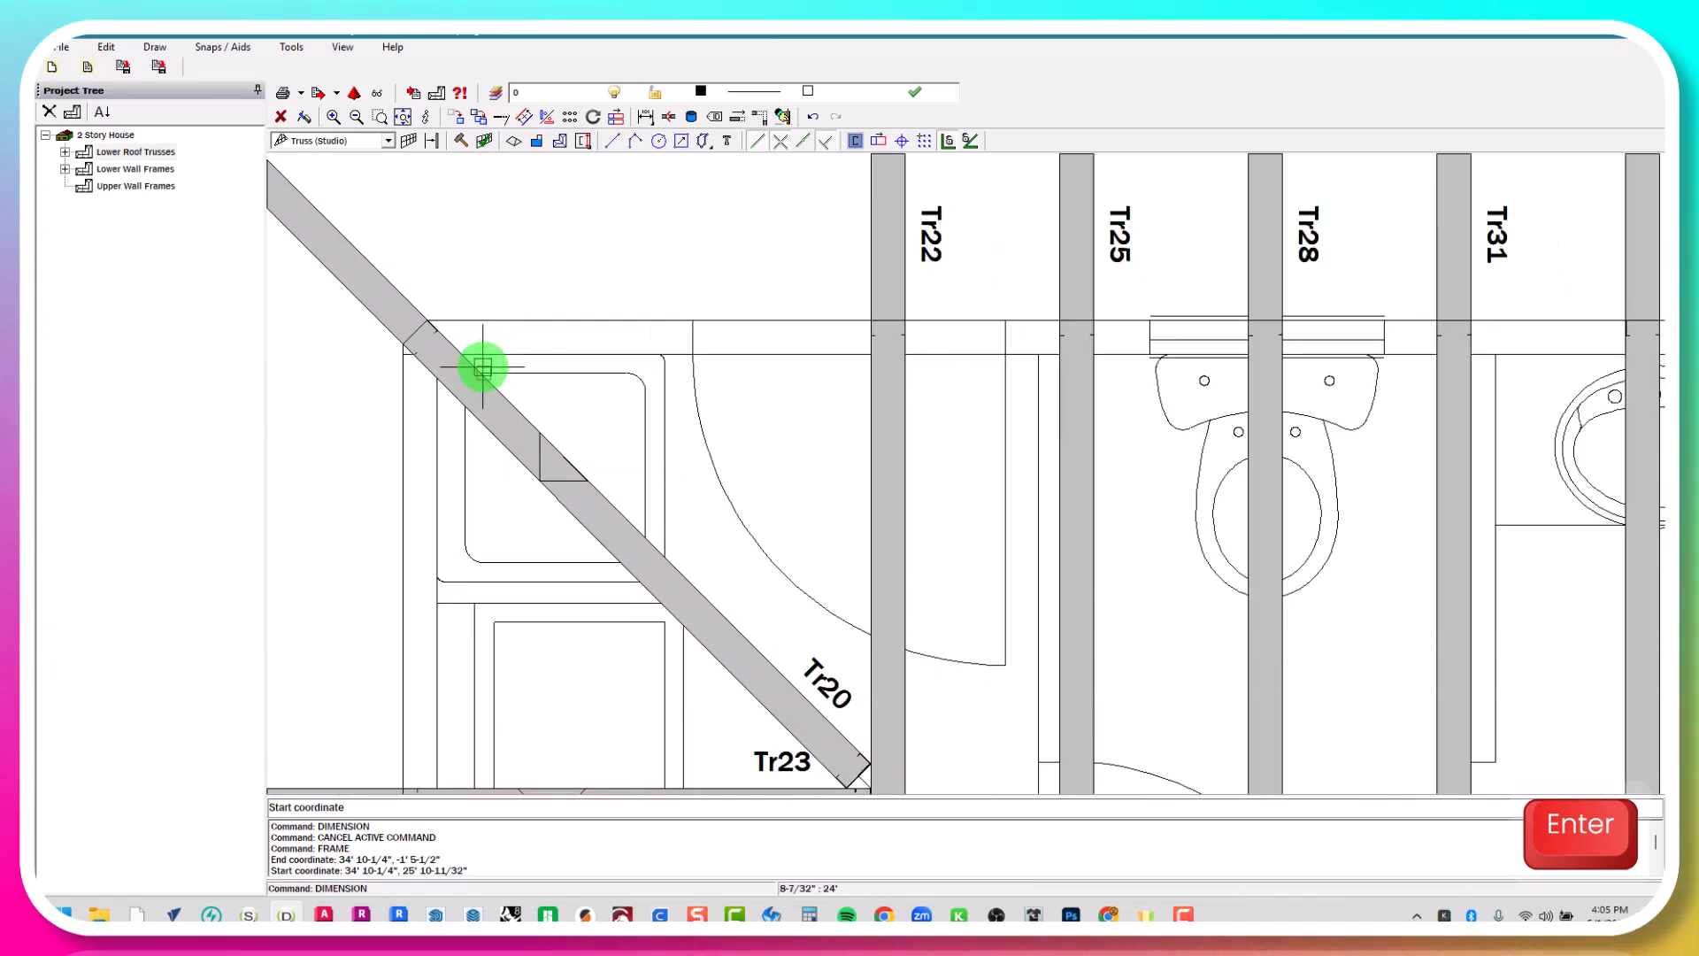
pyautogui.scroll(-3, 1224, 648)
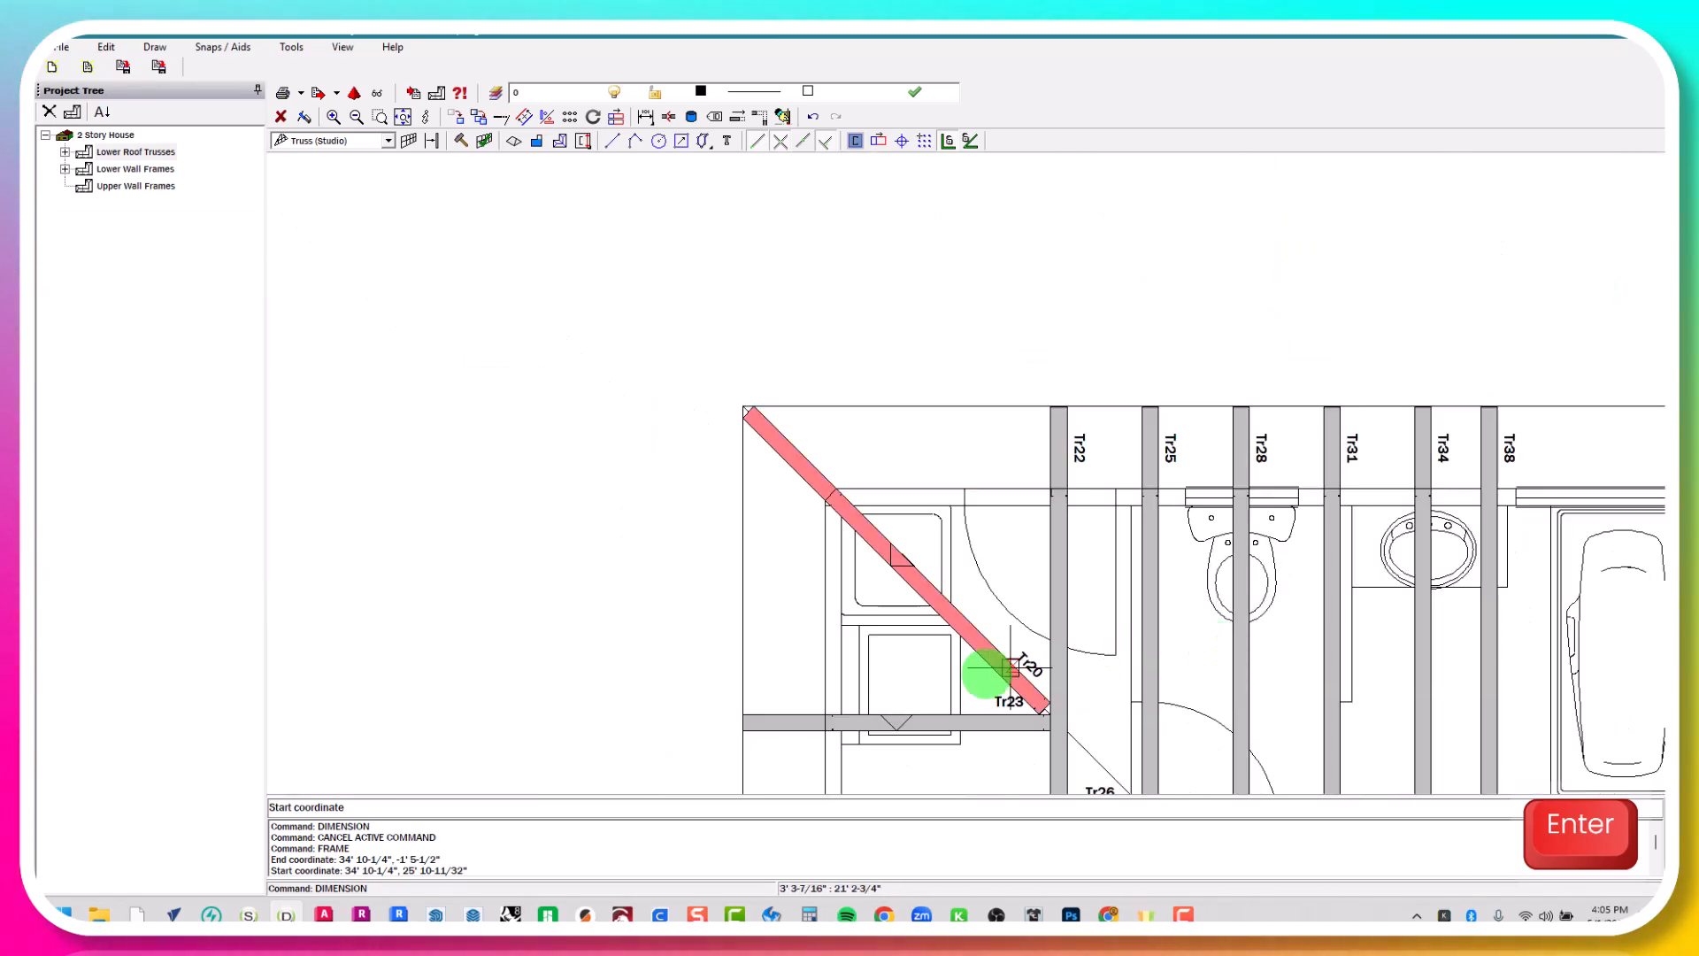
pyautogui.moveTo(827, 671); pyautogui.dragTo(576, 486, button='middle')
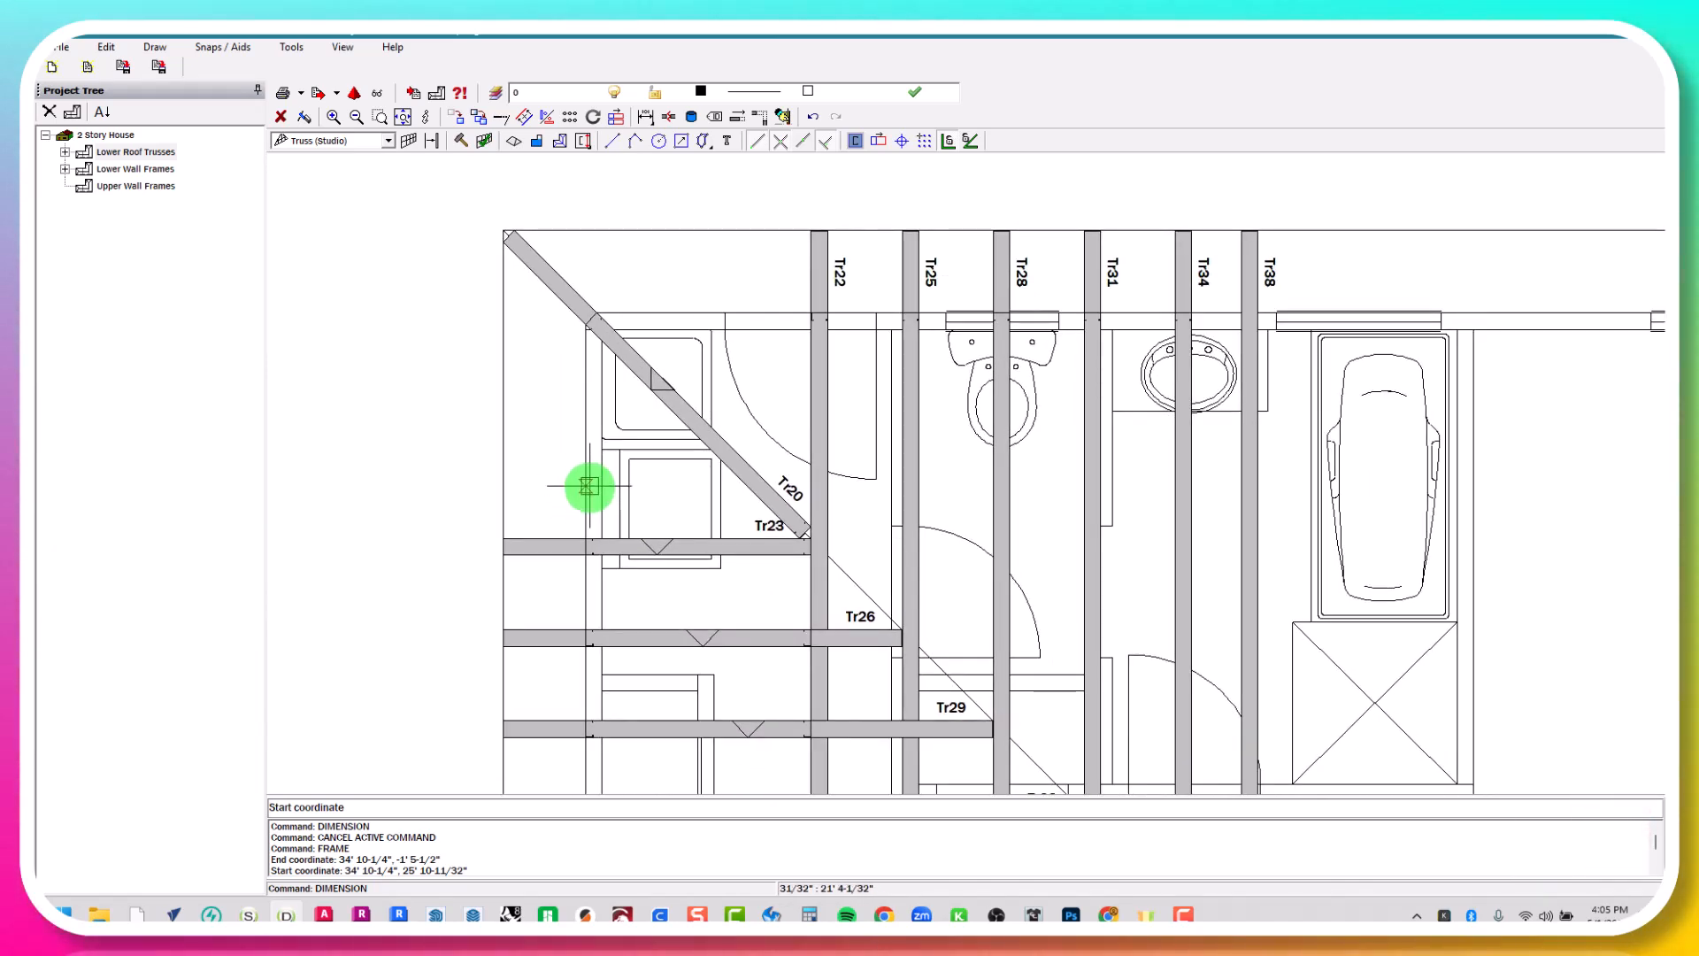
pyautogui.click(586, 490)
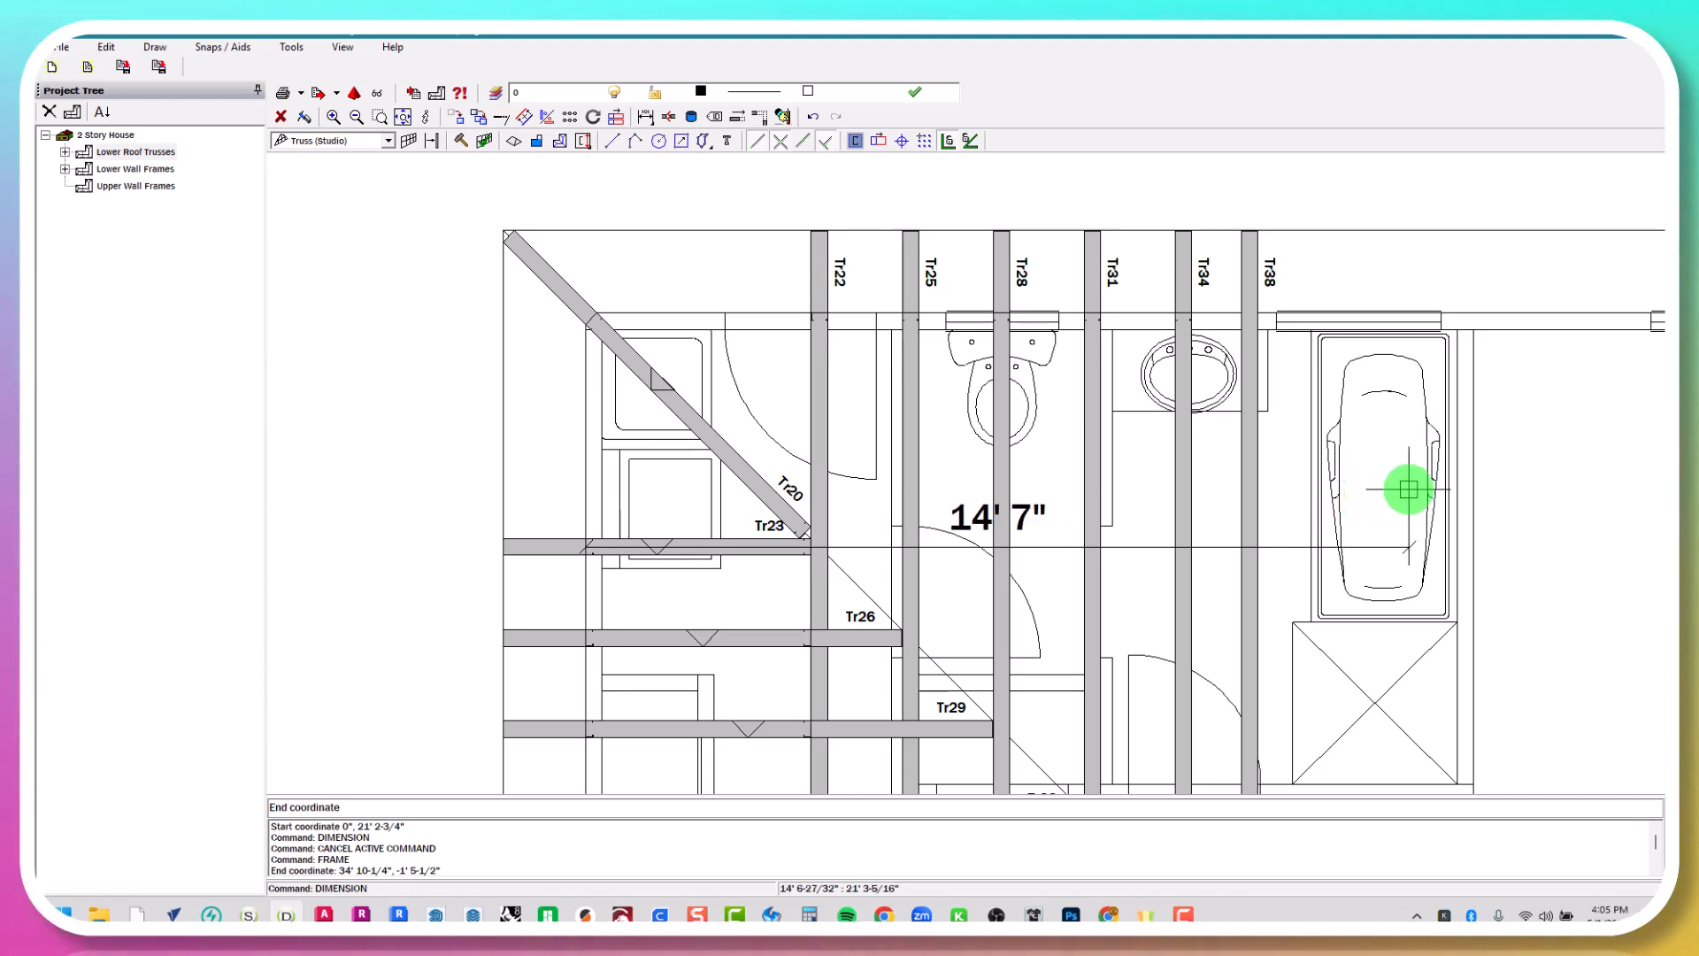
pyautogui.moveTo(1425, 482); pyautogui.dragTo(1203, 425, button='middle')
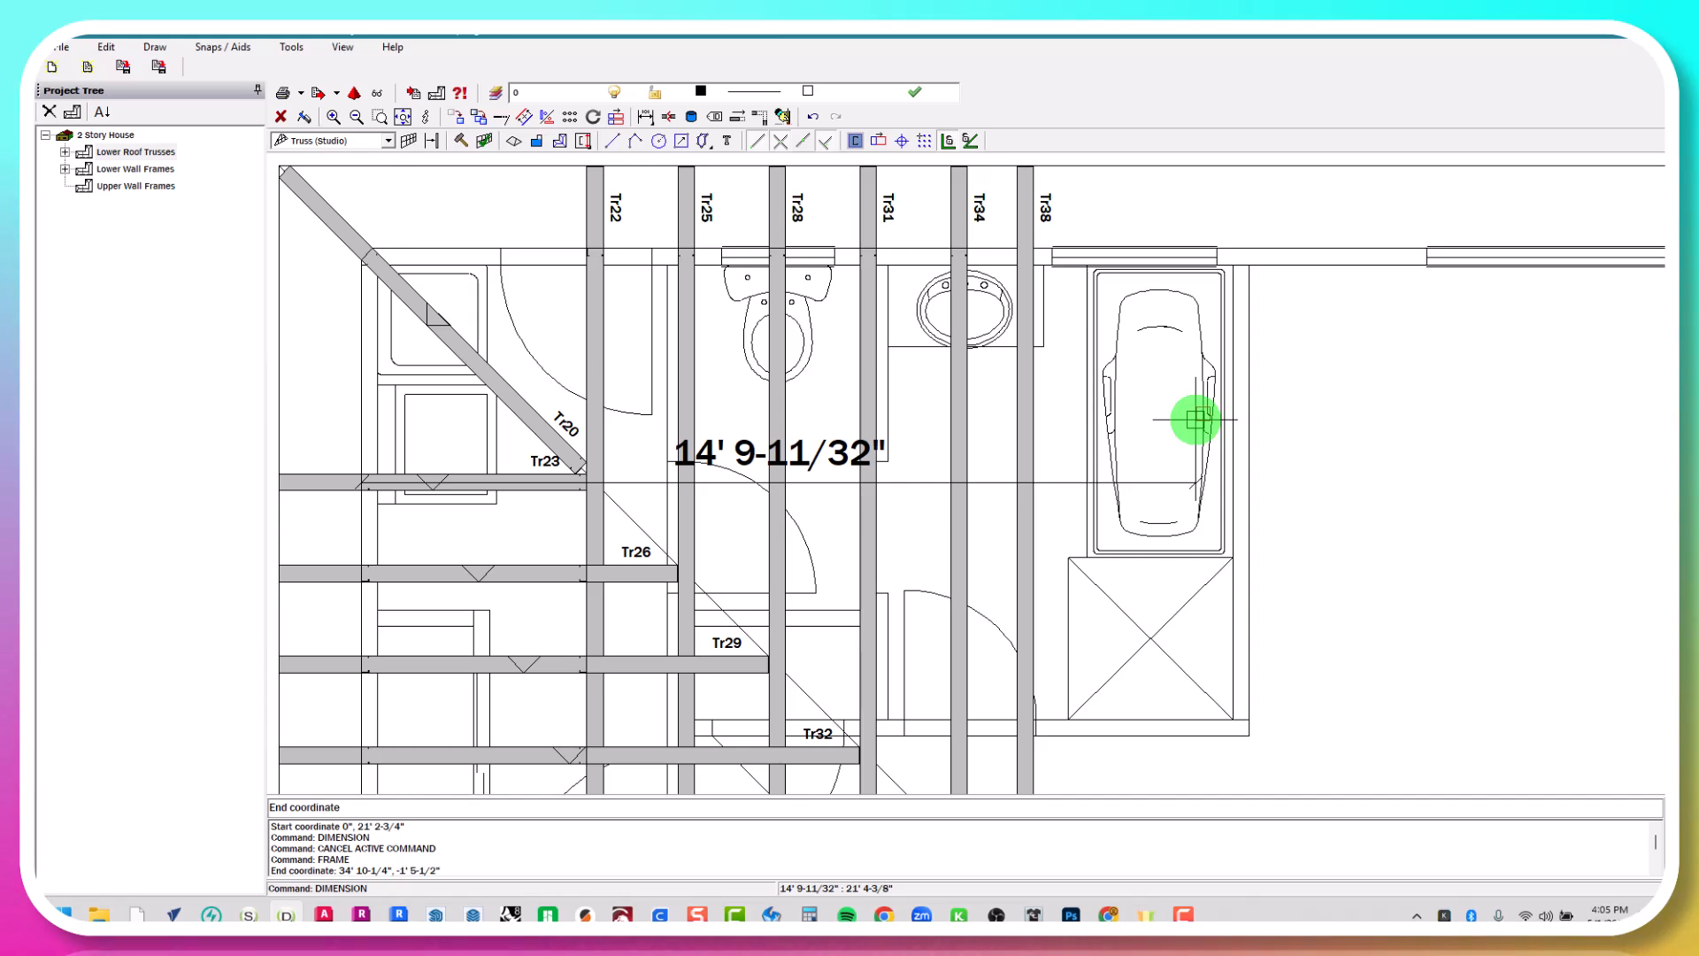
pyautogui.click(1017, 439)
# Position the setback dimension line above the roof's upper edge and finish dimensioning
pyautogui.moveTo(1017, 438); pyautogui.dragTo(1120, 630, button='middle')
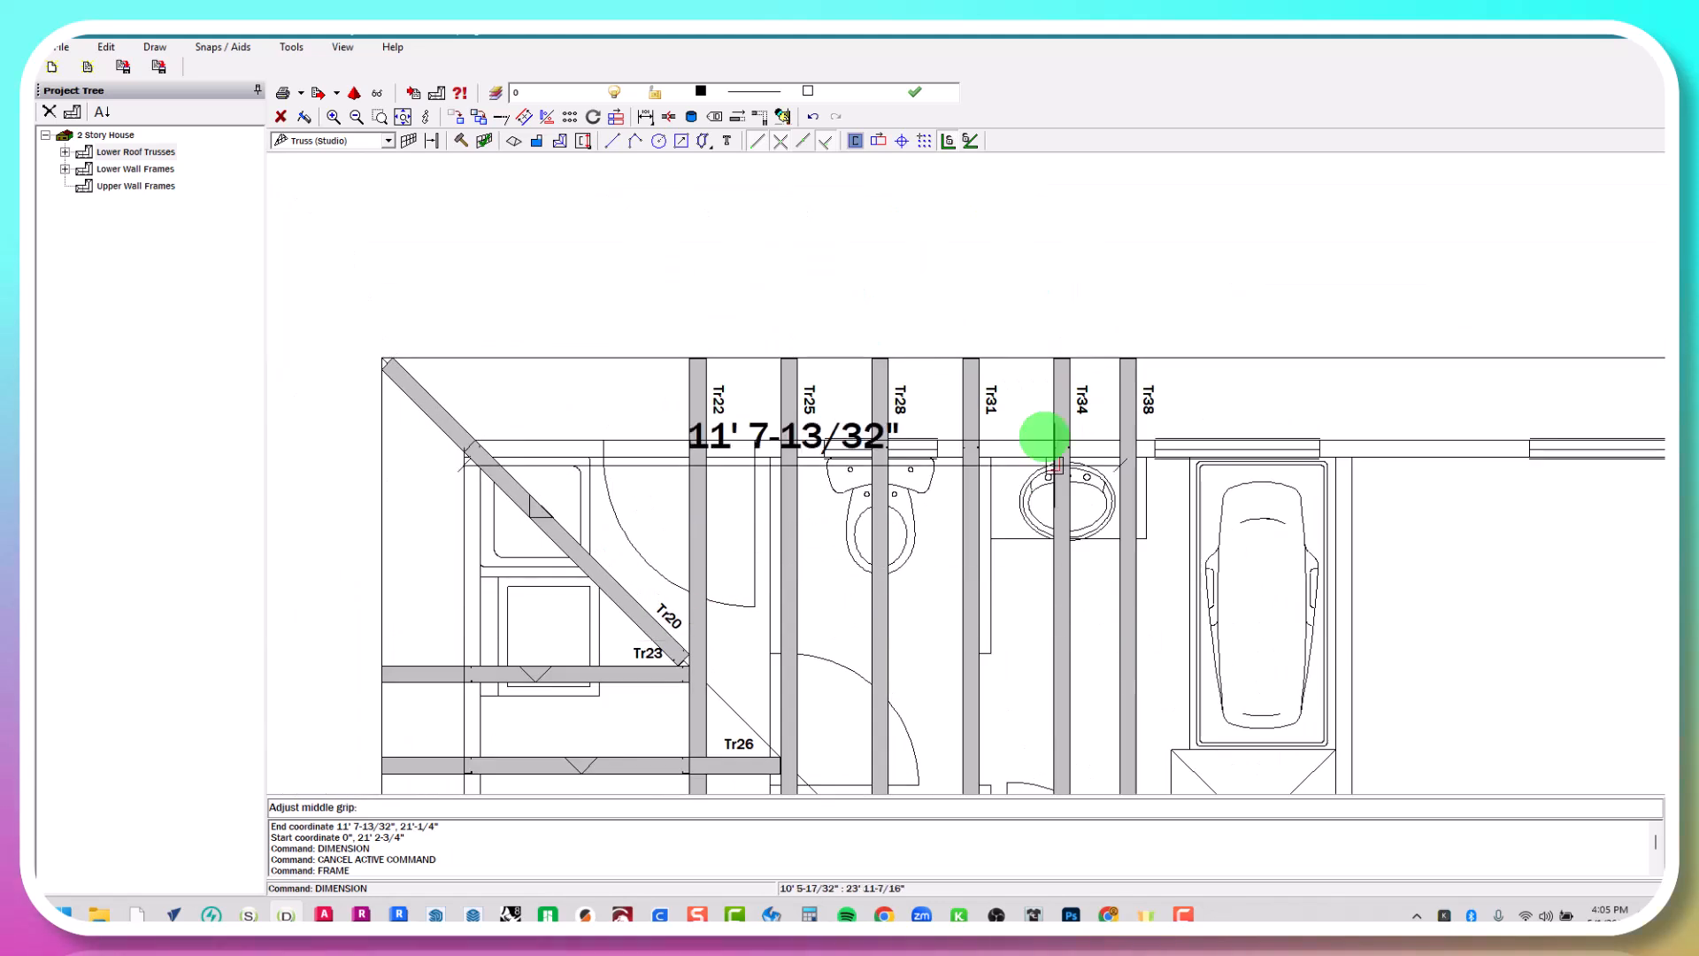
pyautogui.scroll(-1, 1019, 355)
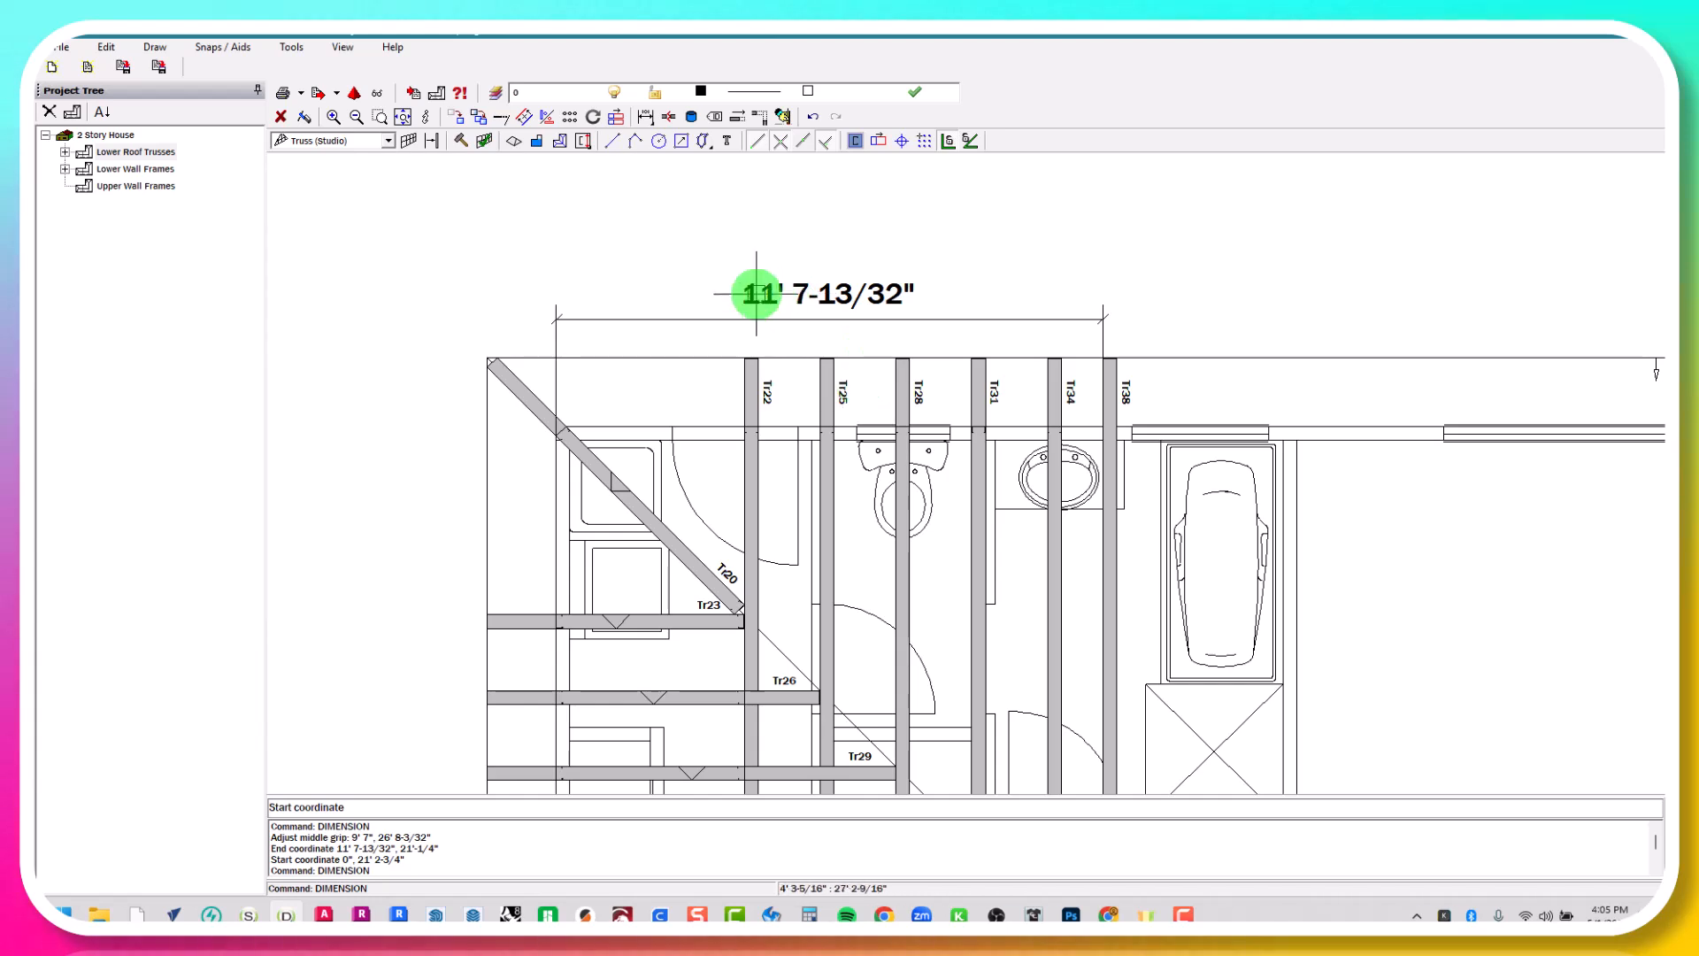
pyautogui.press('Escape')
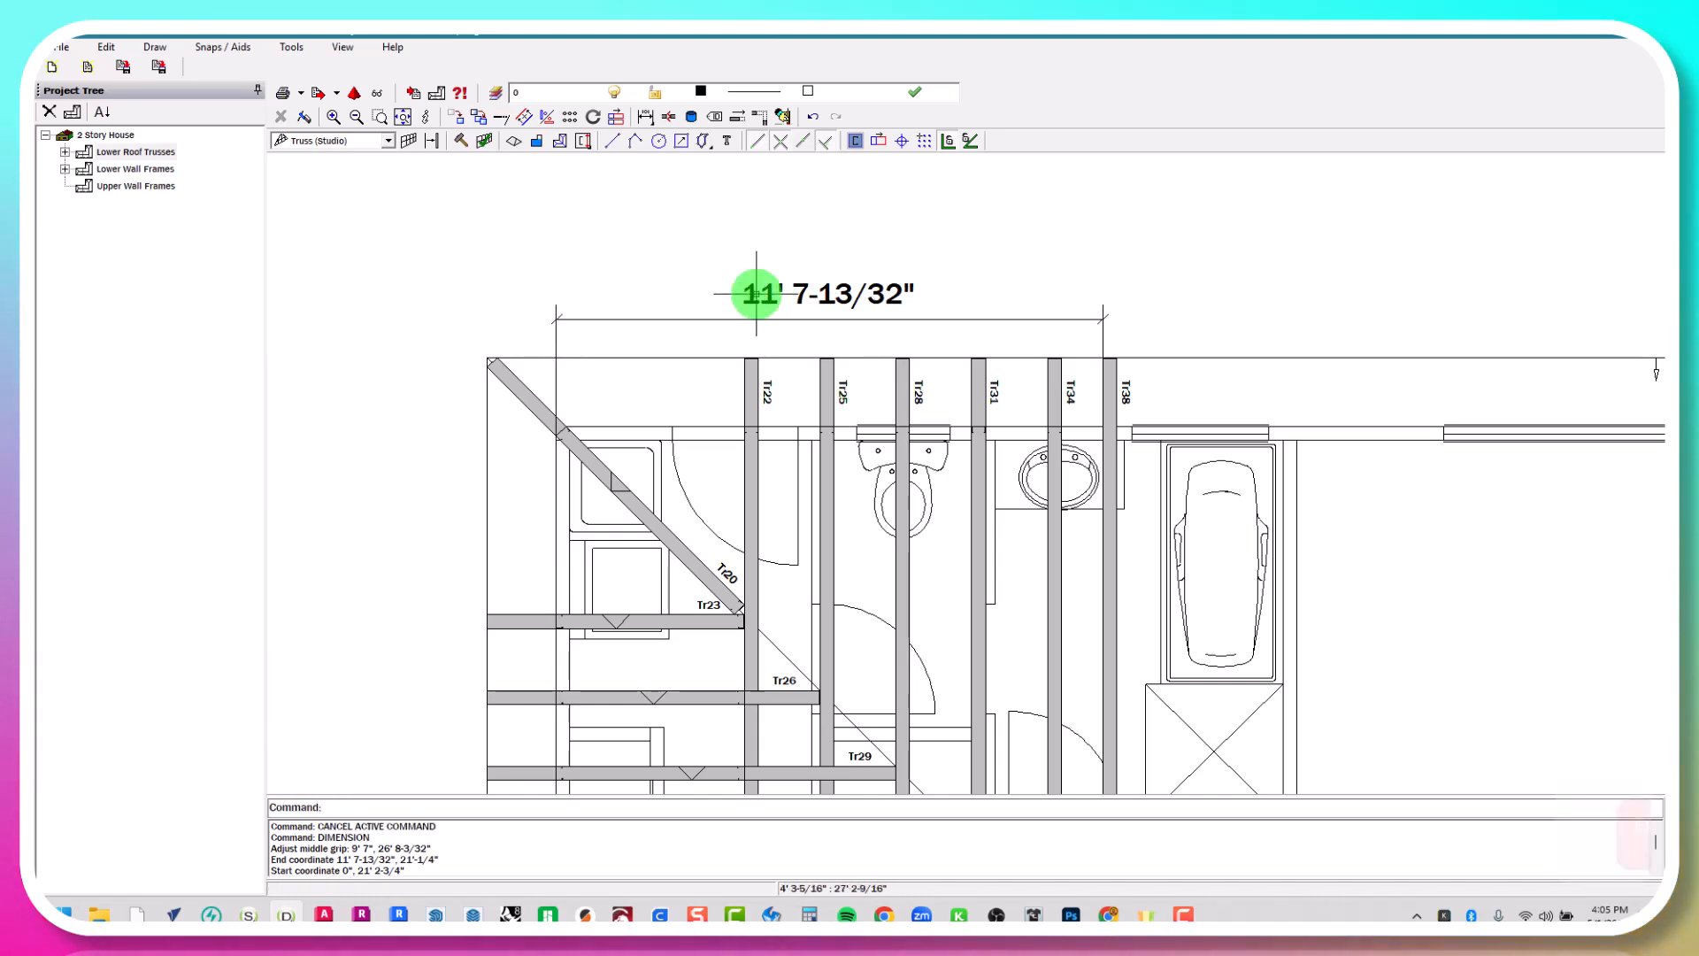
pyautogui.press('Escape')
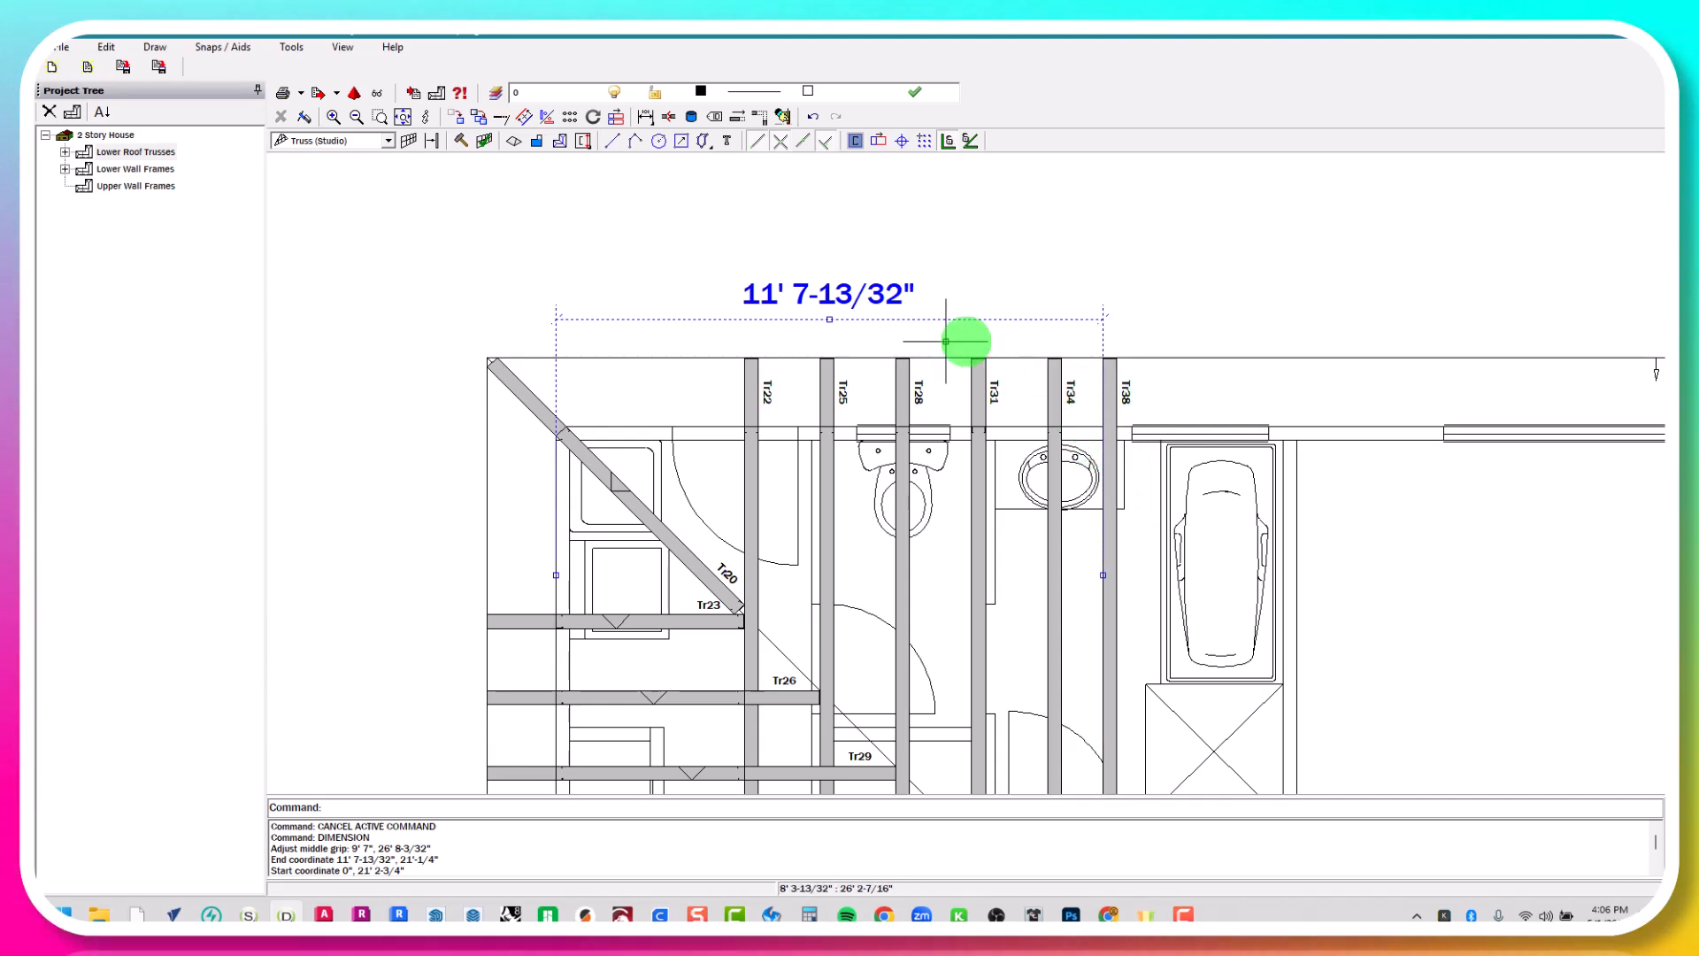
pyautogui.scroll(-1, 1089, 248)
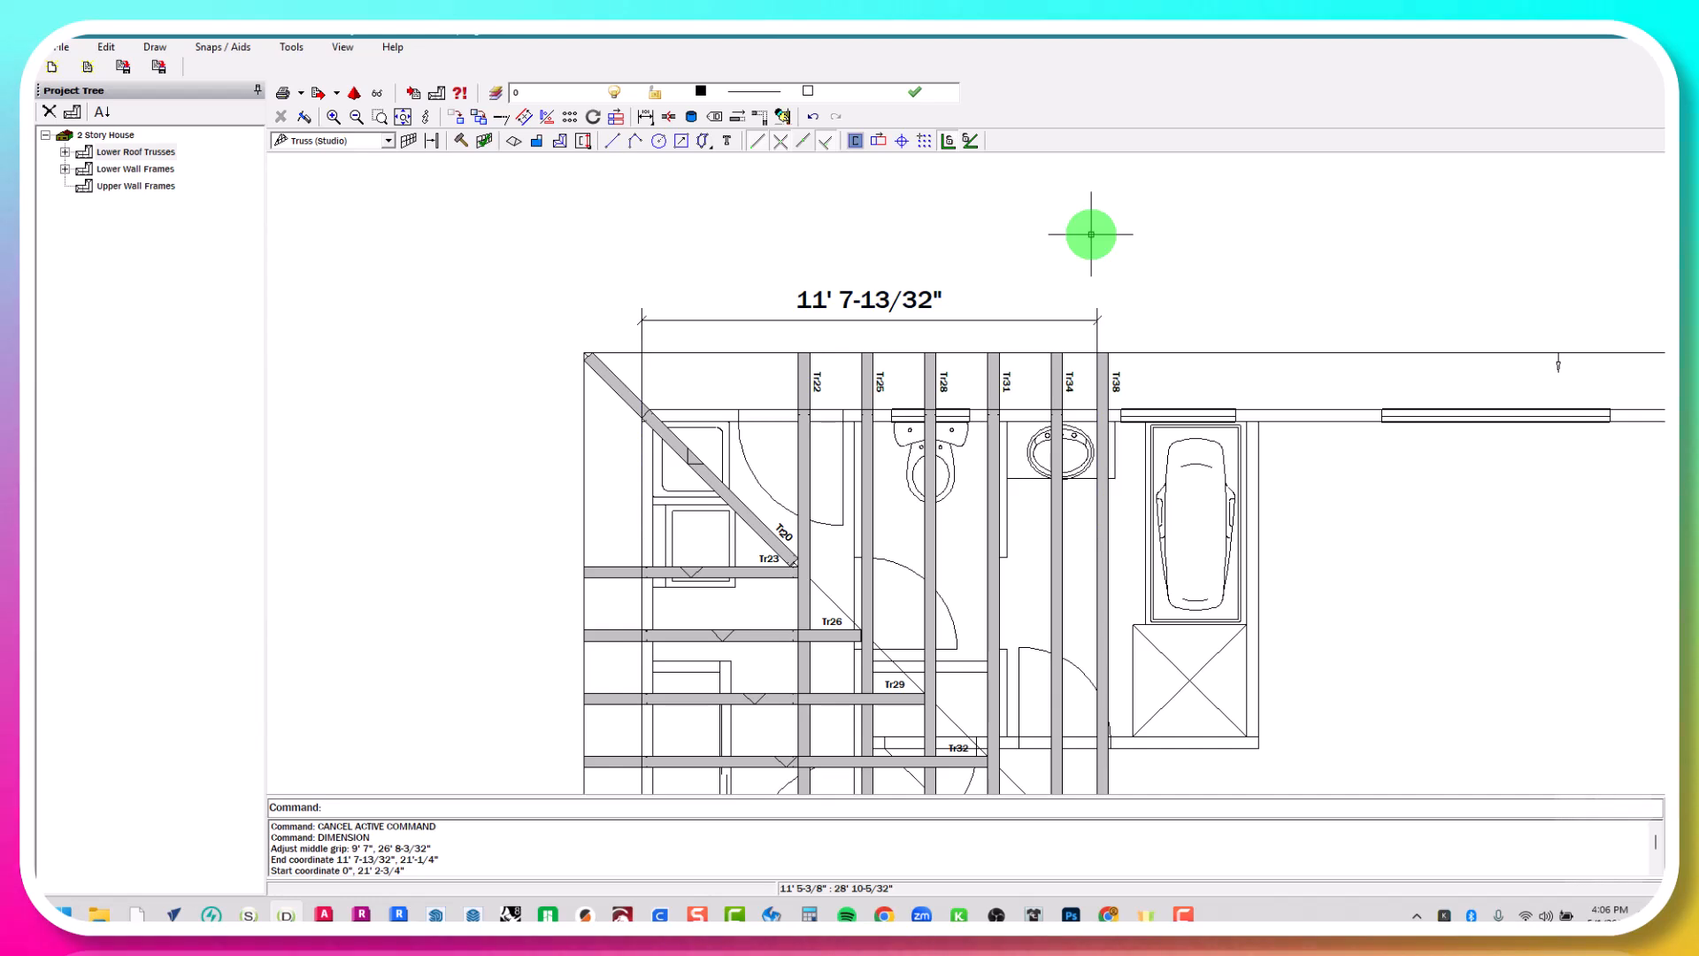
pyautogui.press('Escape')
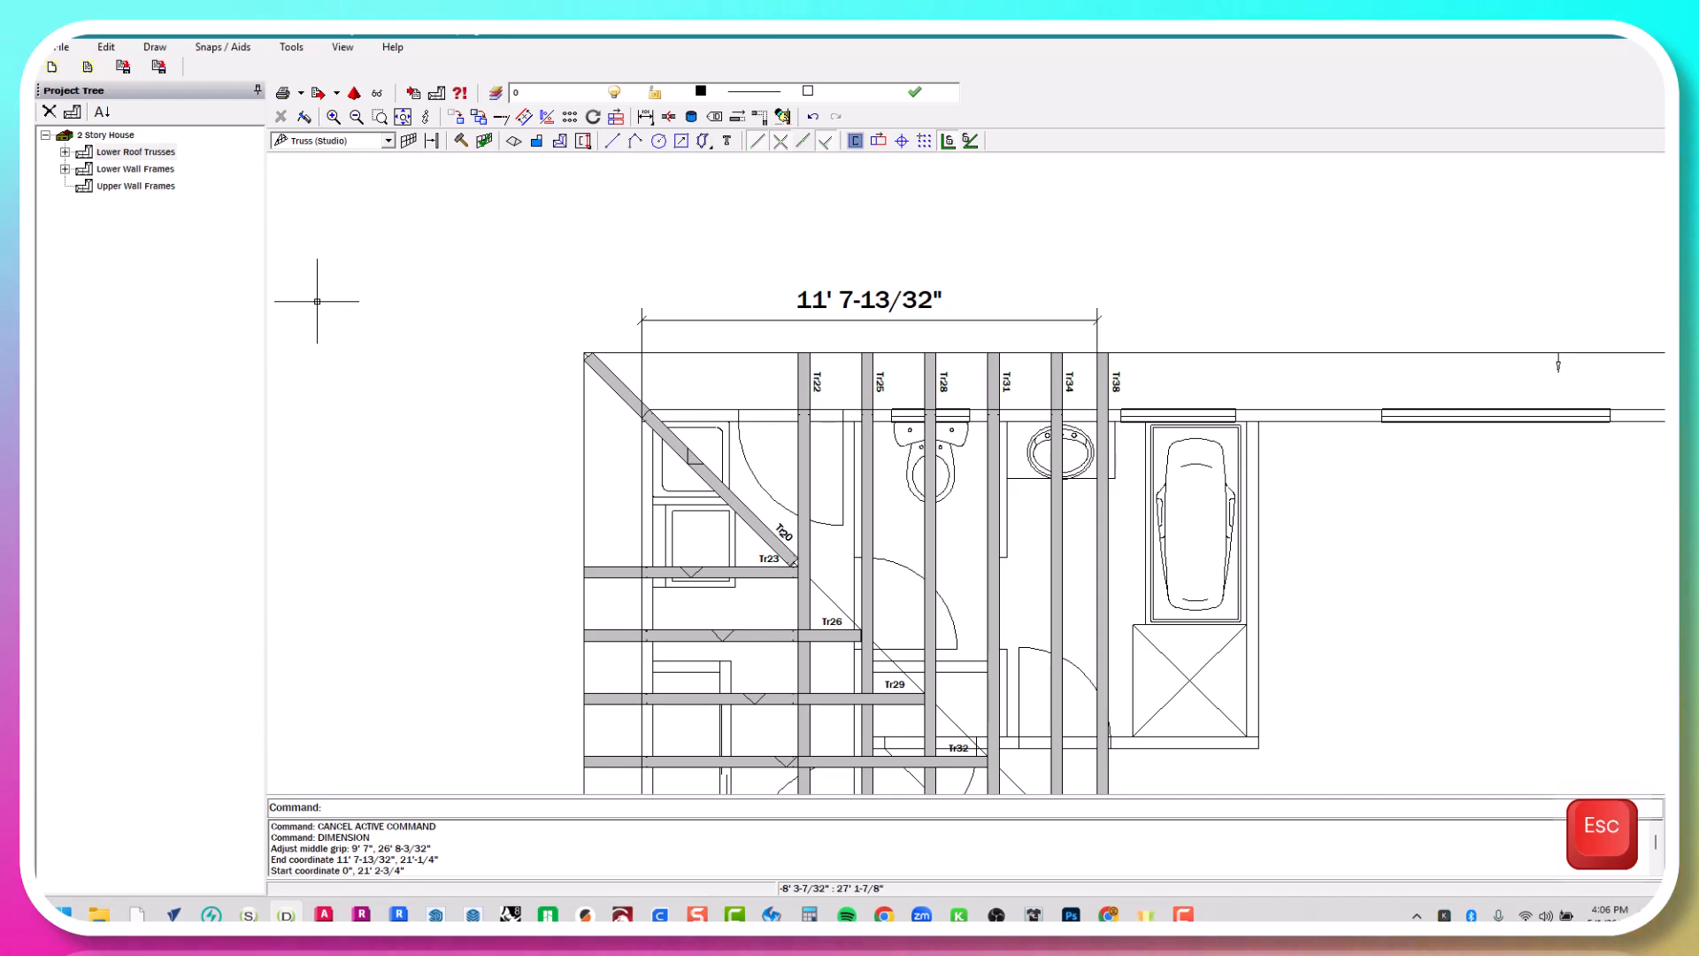
# Set the frame script of the left hip apex truss to Truss- Truncated in its frame properties
pyautogui.rightClick(1104, 389)
pyautogui.click(1122, 430)
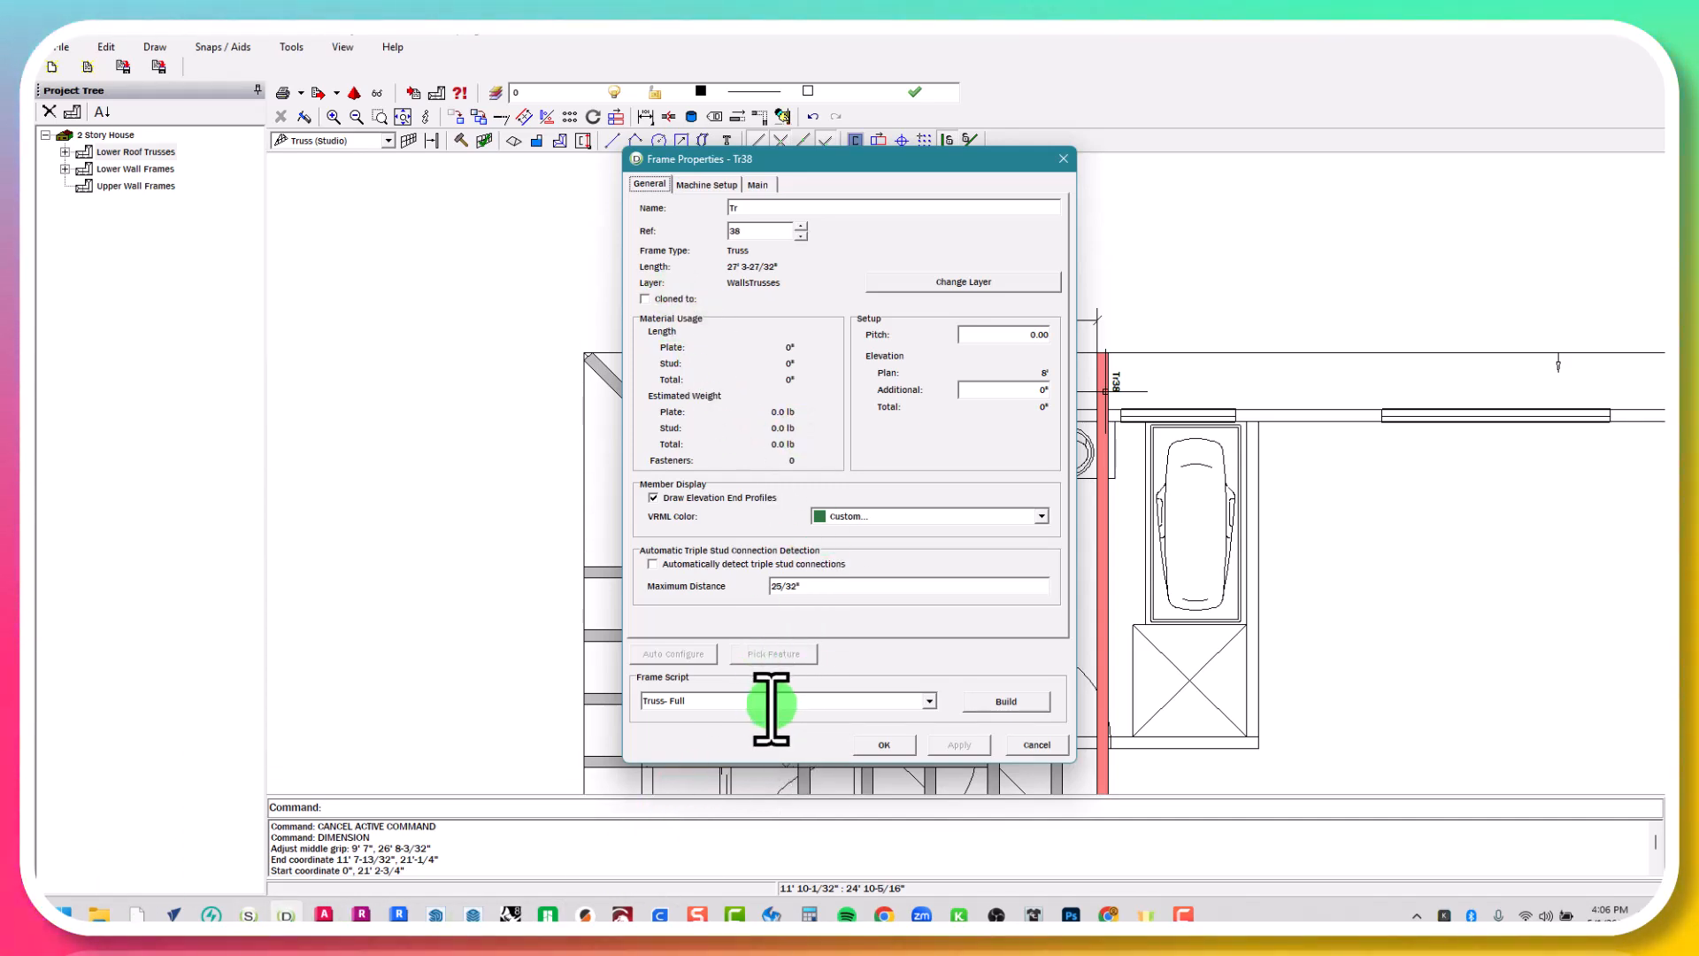
pyautogui.click(929, 701)
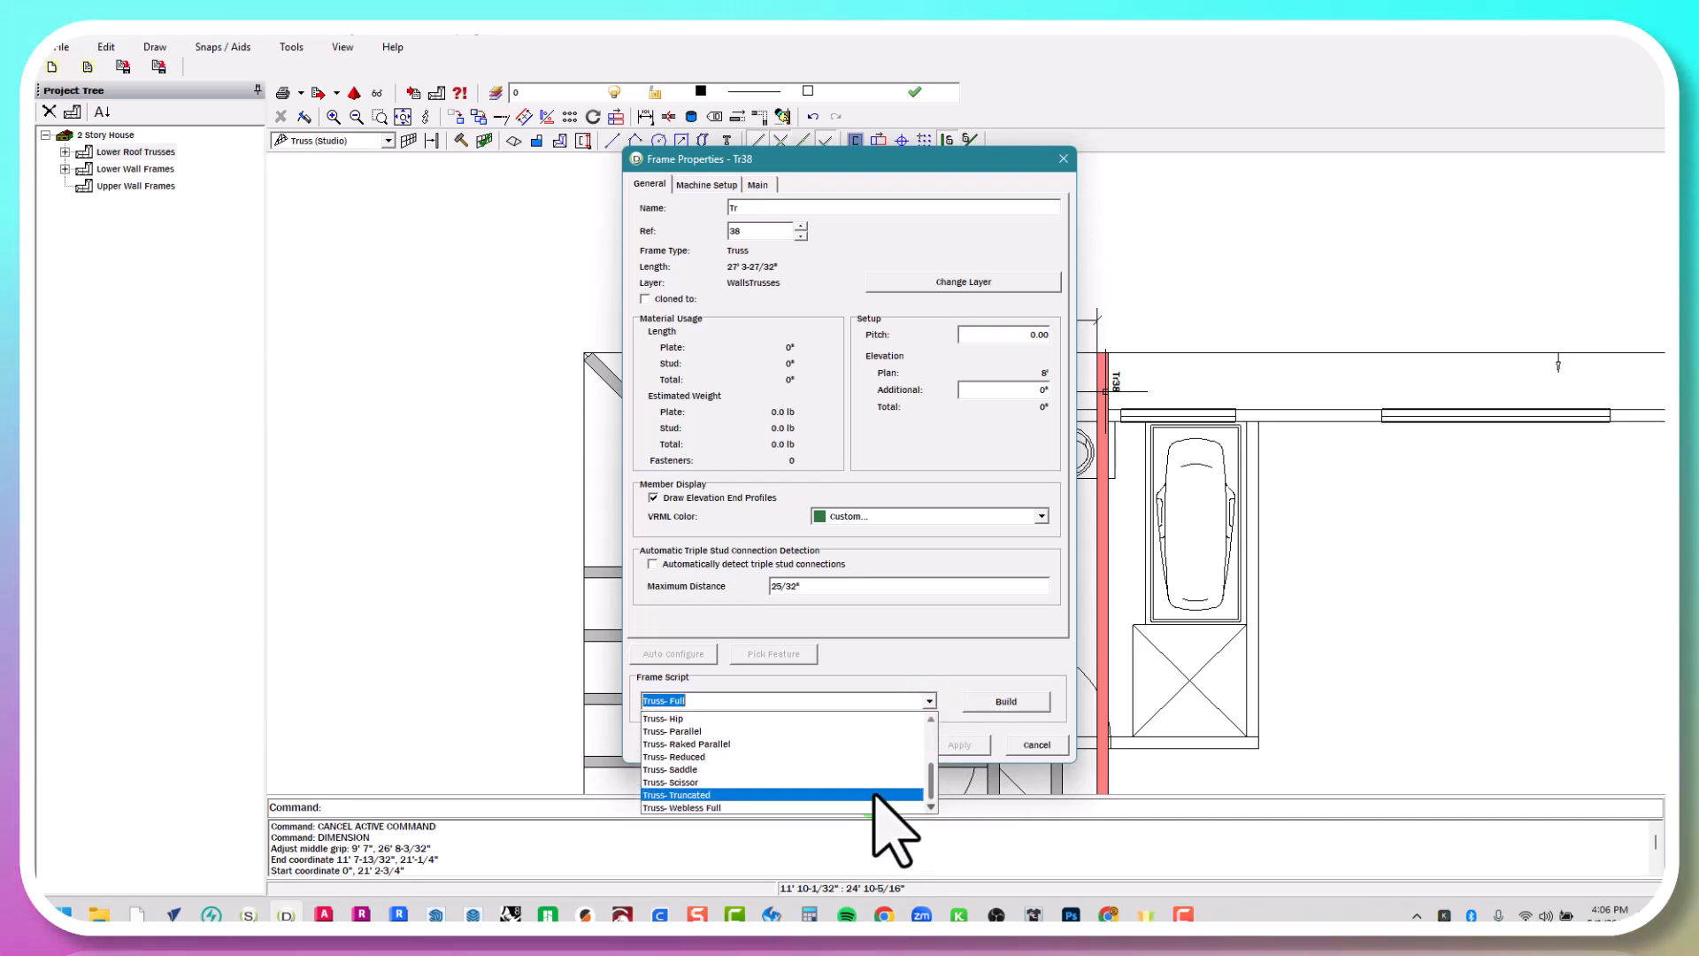
pyautogui.click(876, 806)
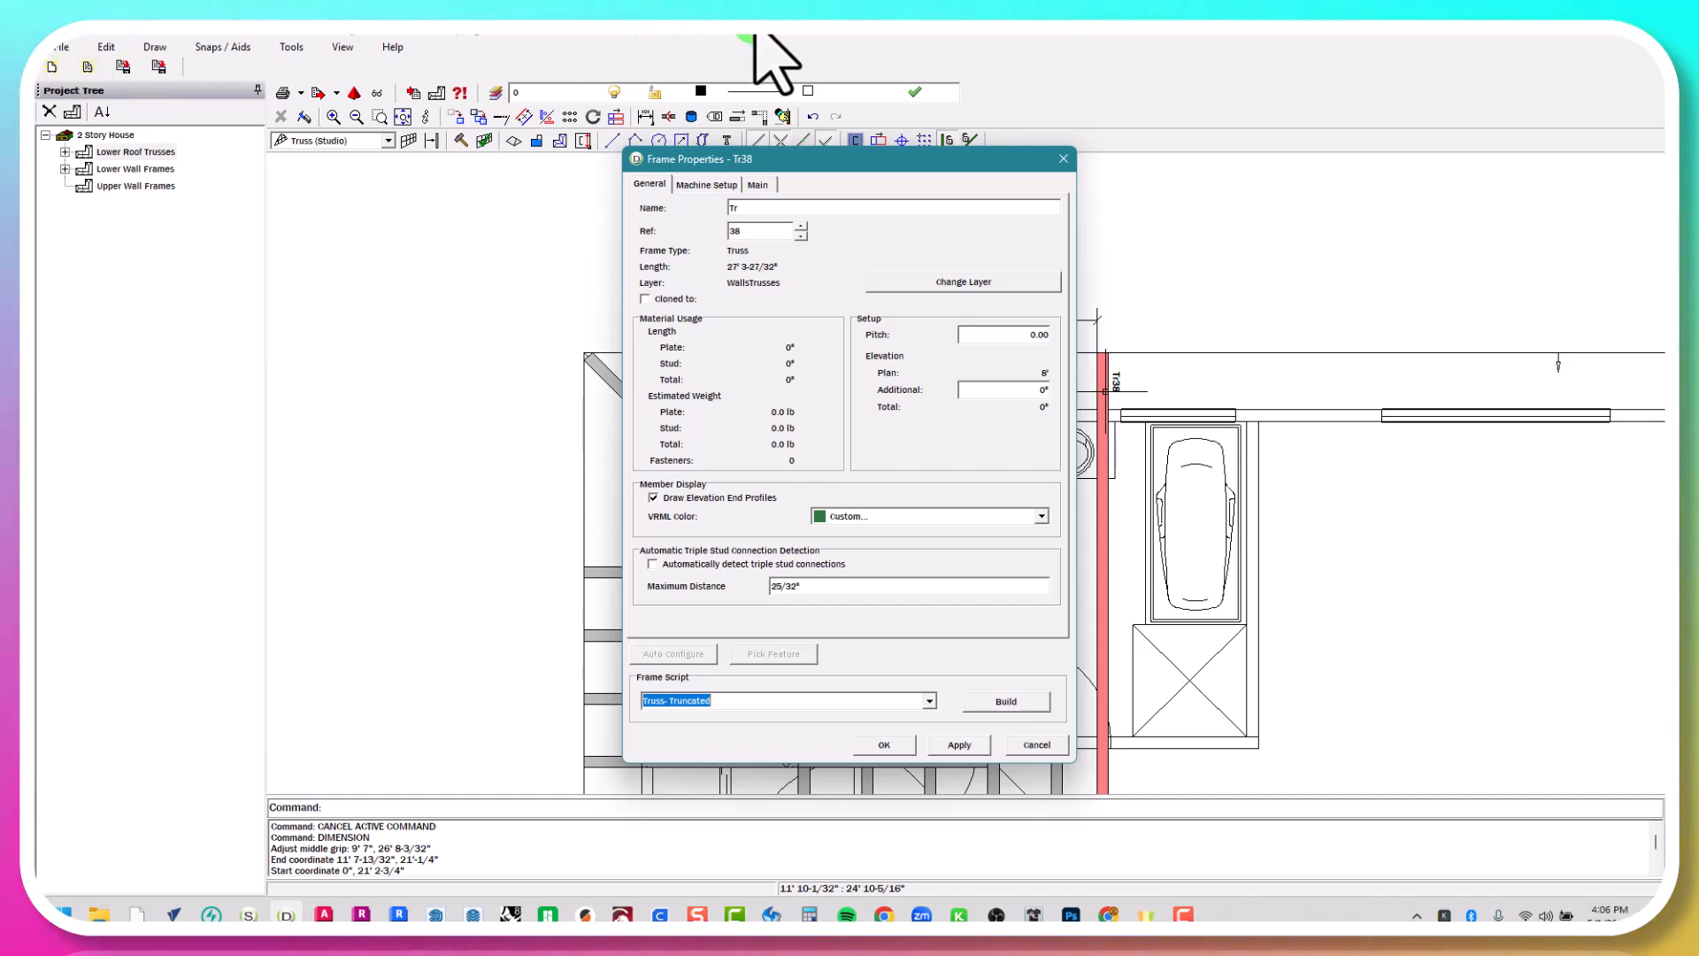
# Check the left apex truss's span, pitch, eaves and set back against the setback dimension, and accept its properties
pyautogui.click(758, 186)
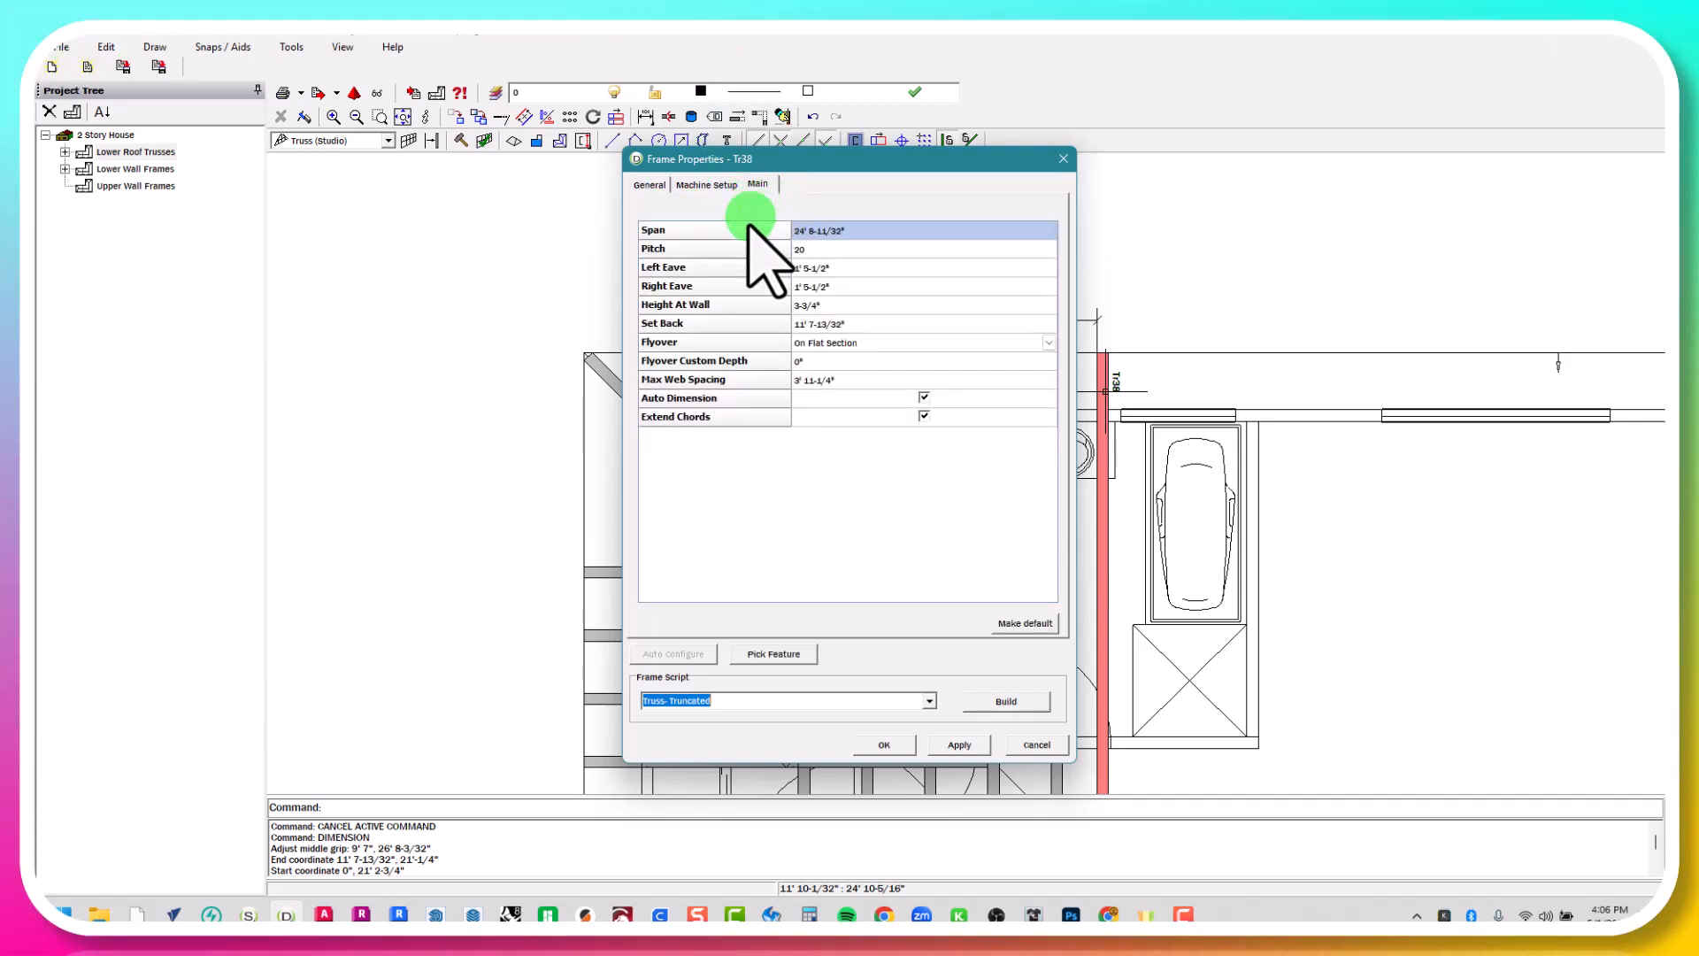
pyautogui.click(839, 234)
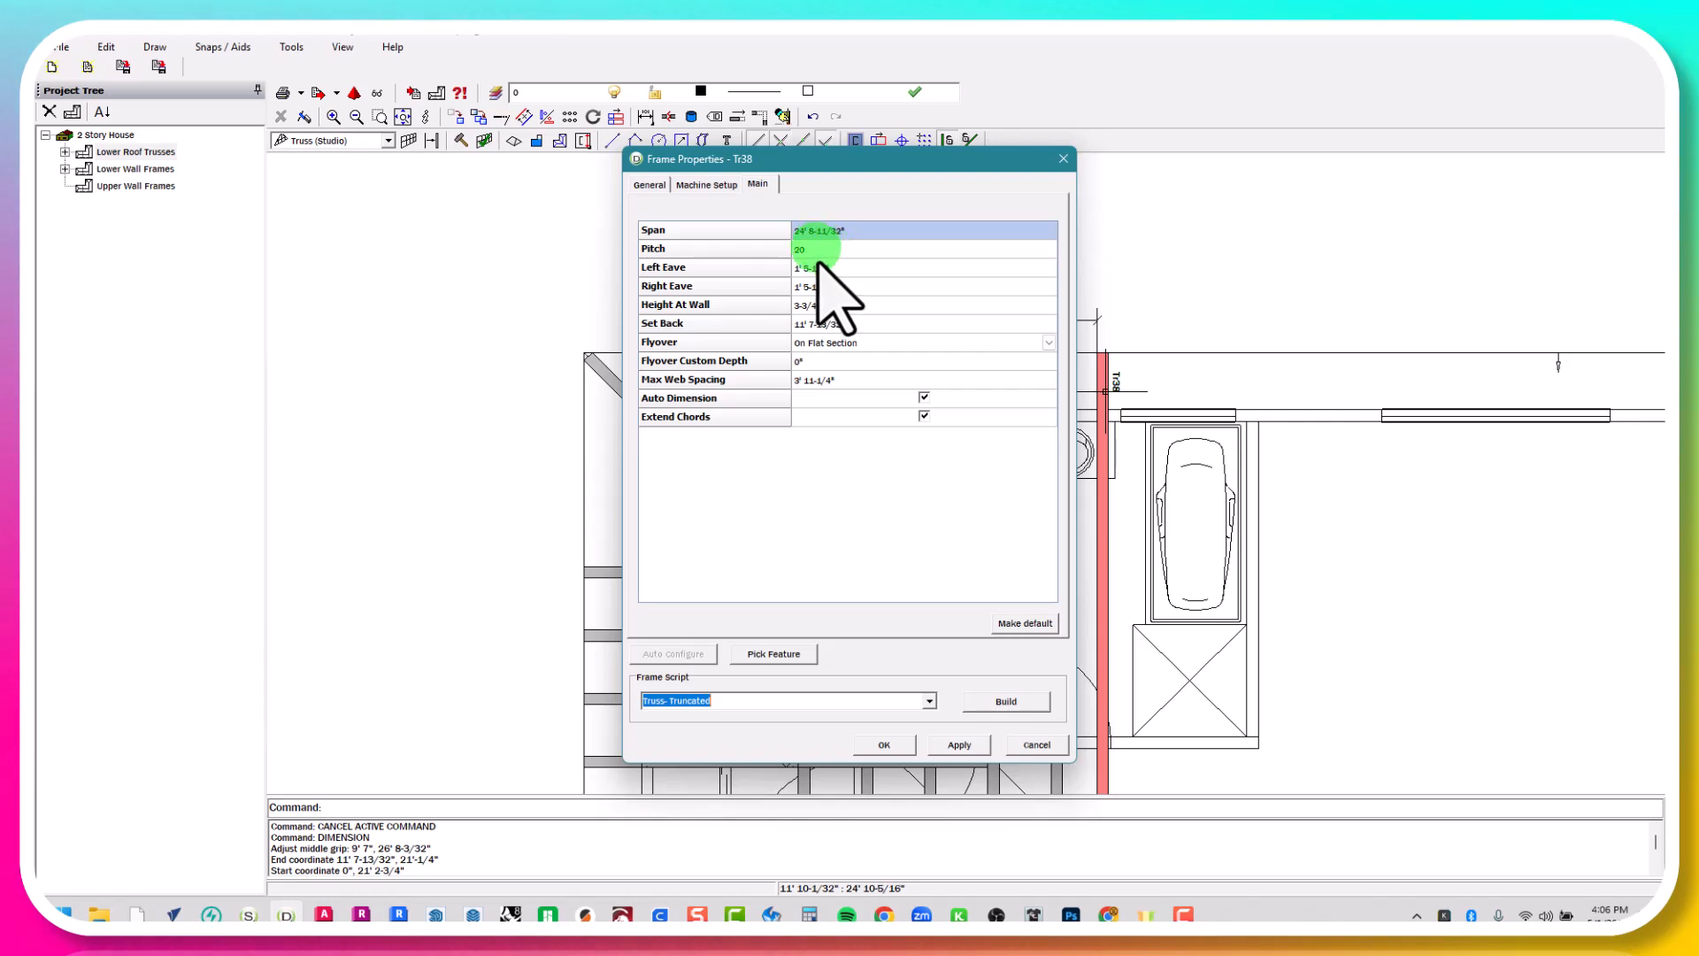
pyautogui.click(850, 286)
pyautogui.click(852, 267)
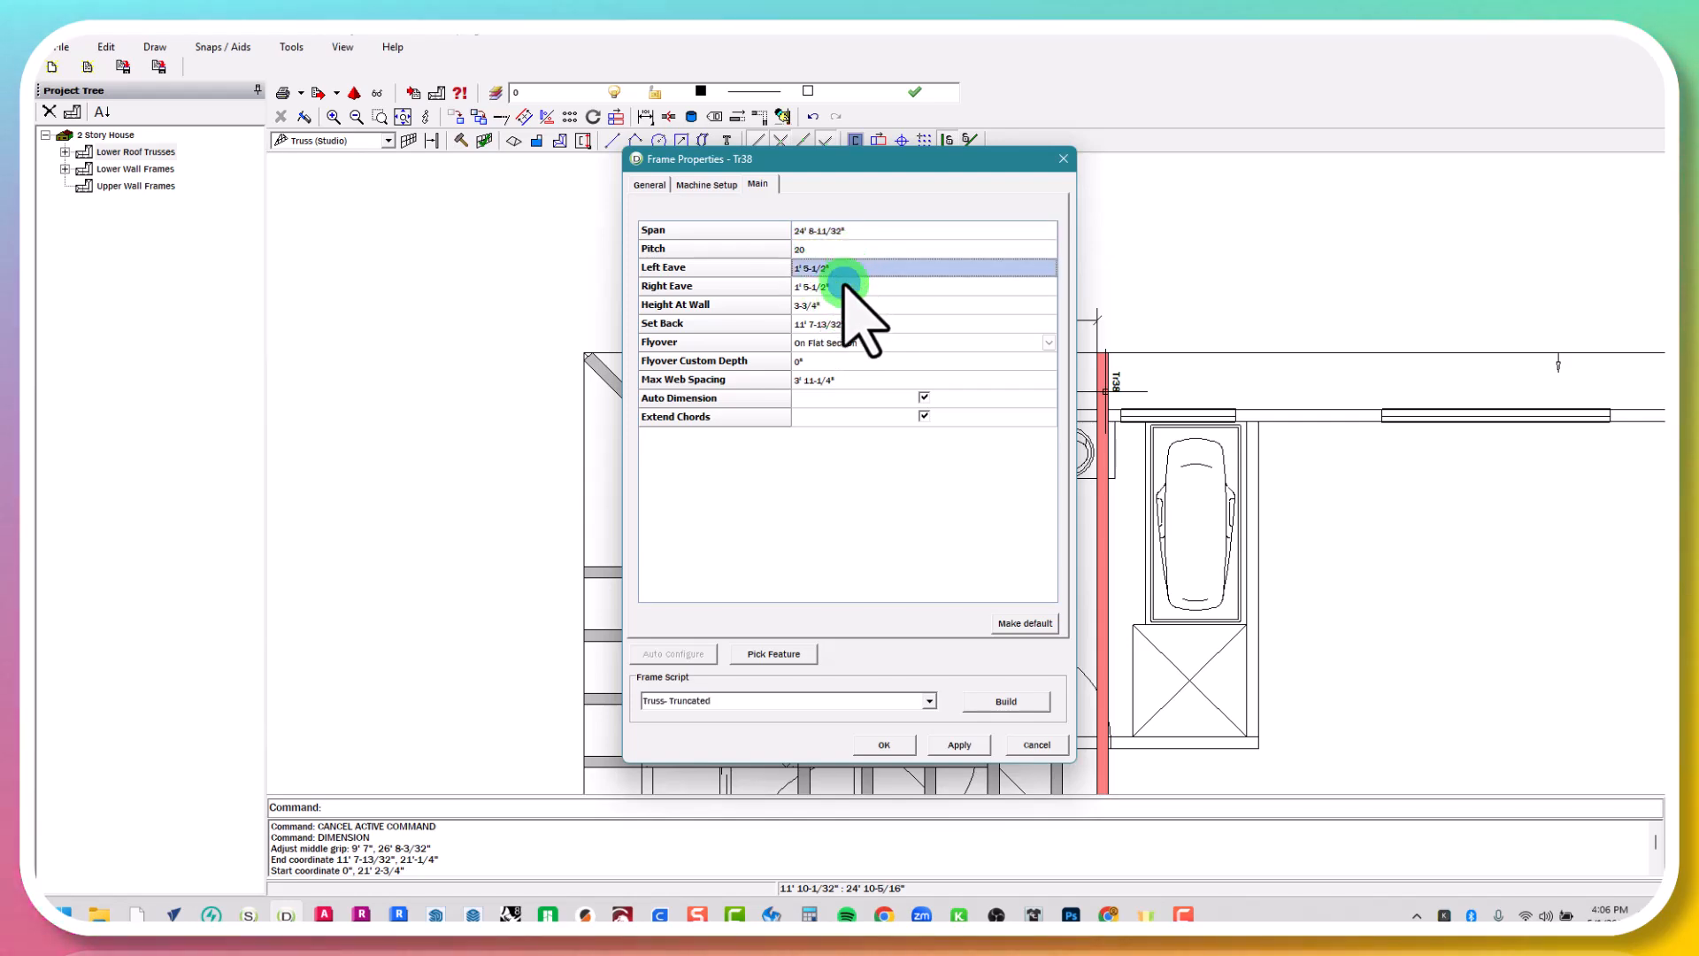
pyautogui.click(841, 267)
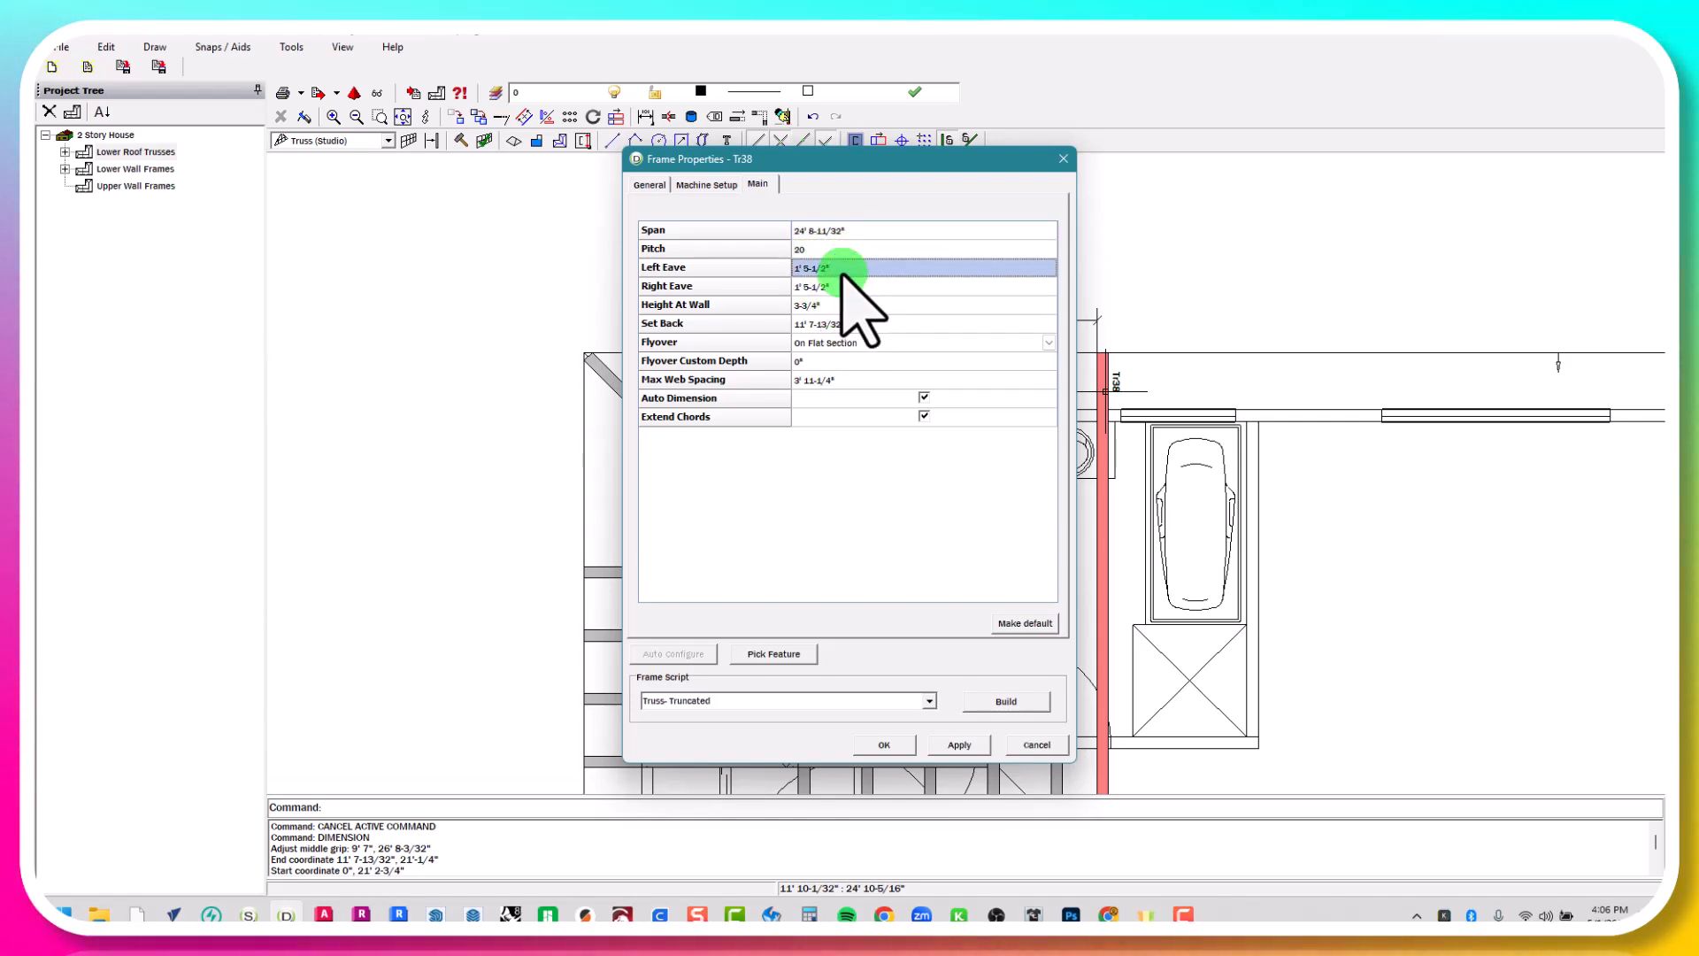
pyautogui.click(841, 286)
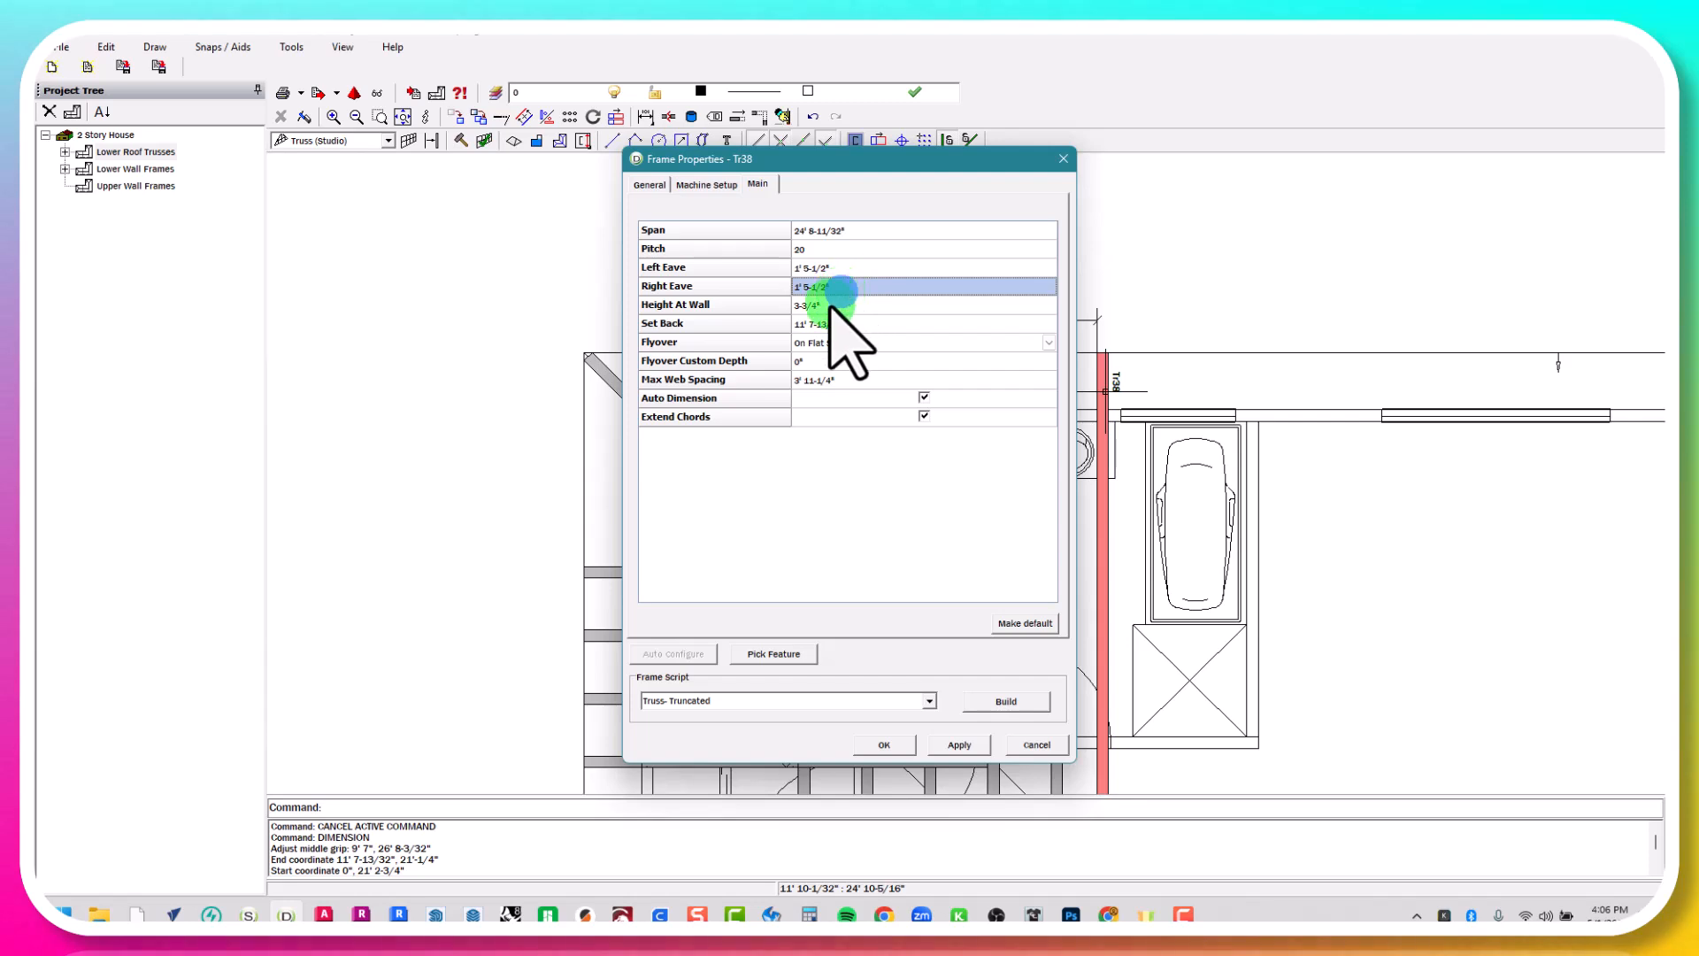
pyautogui.click(855, 325)
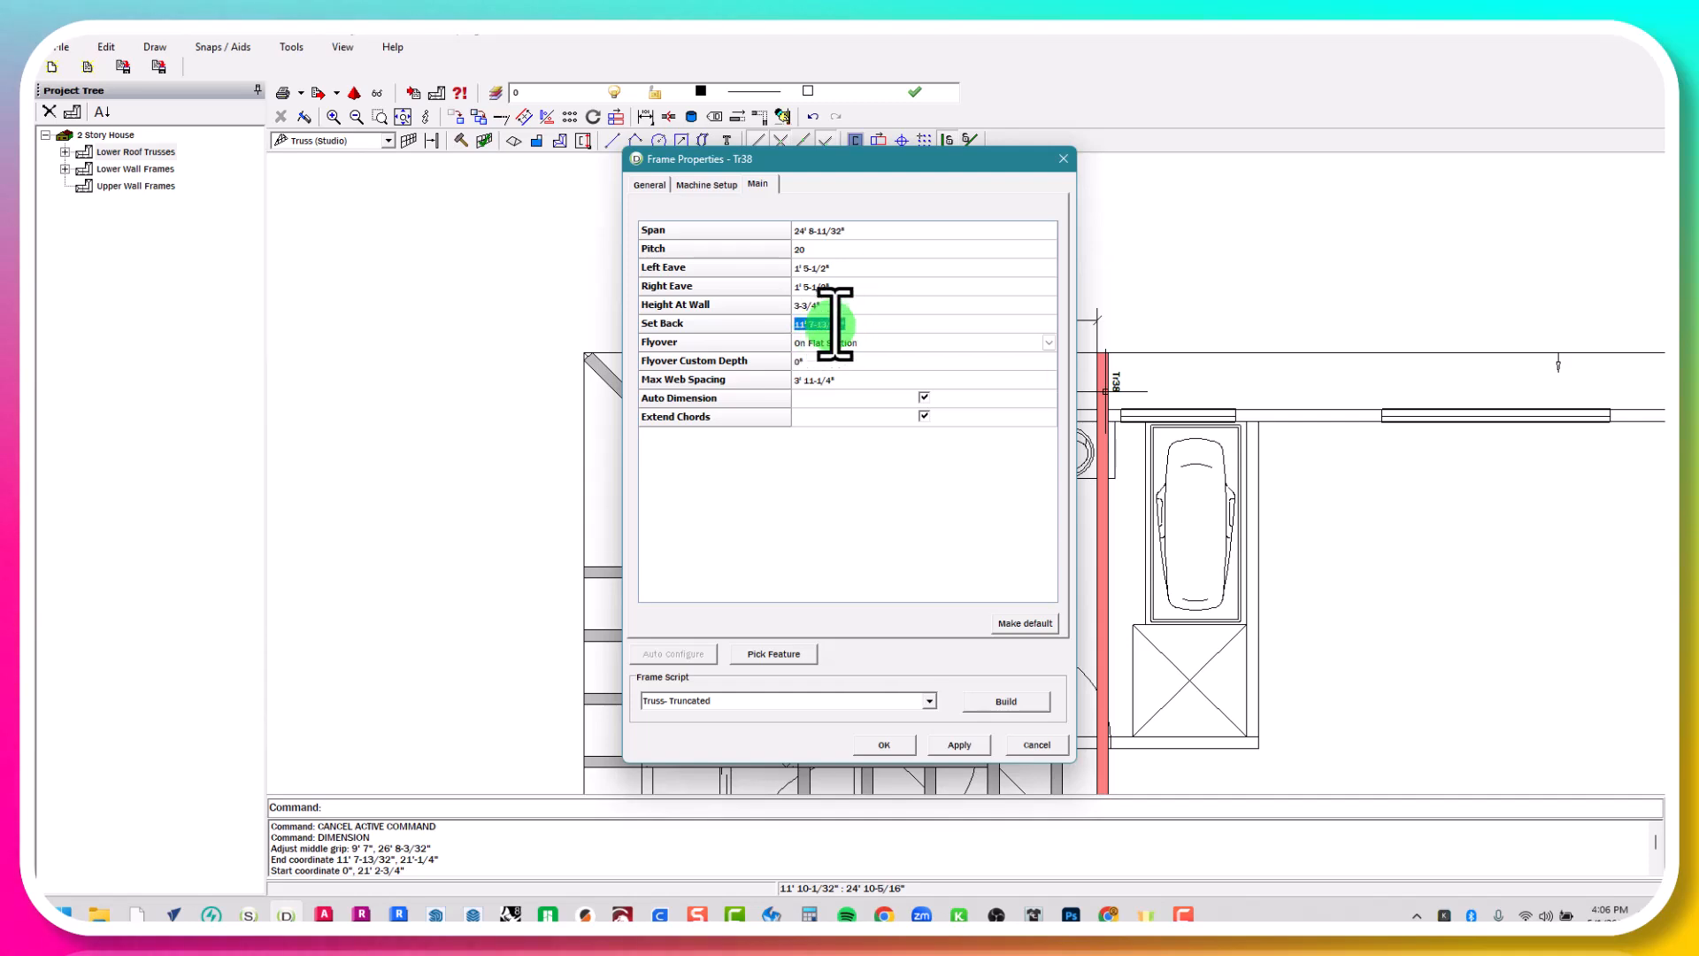
pyautogui.moveTo(837, 164); pyautogui.dragTo(300, 172)
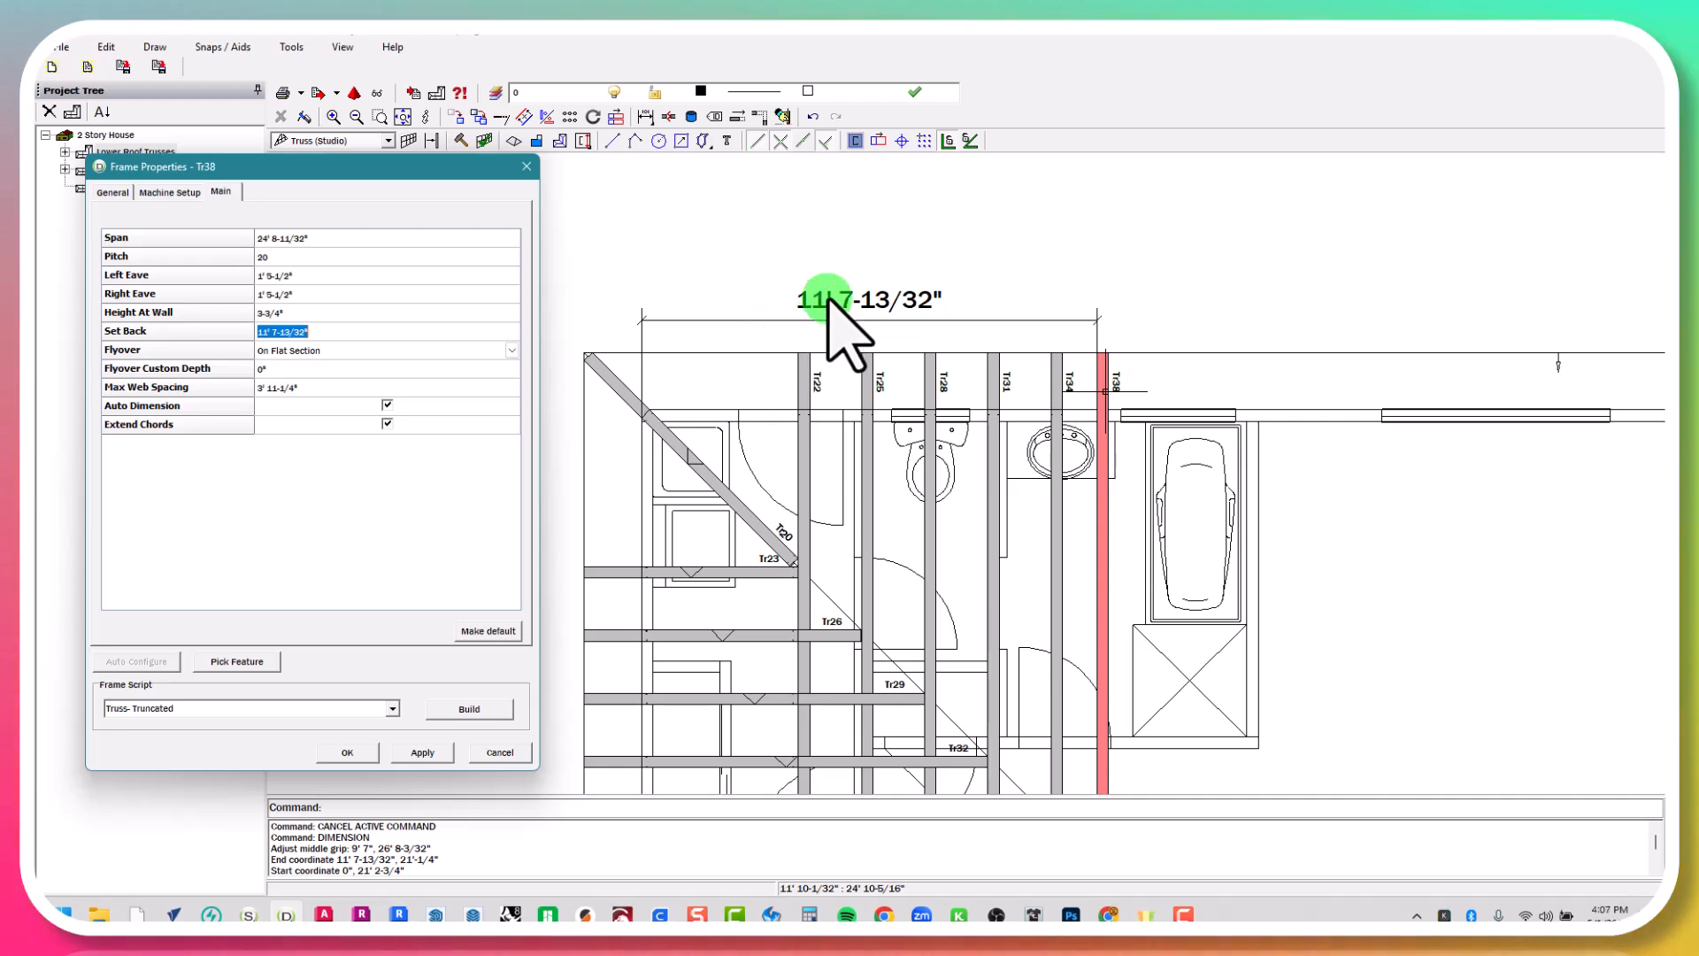
pyautogui.click(330, 370)
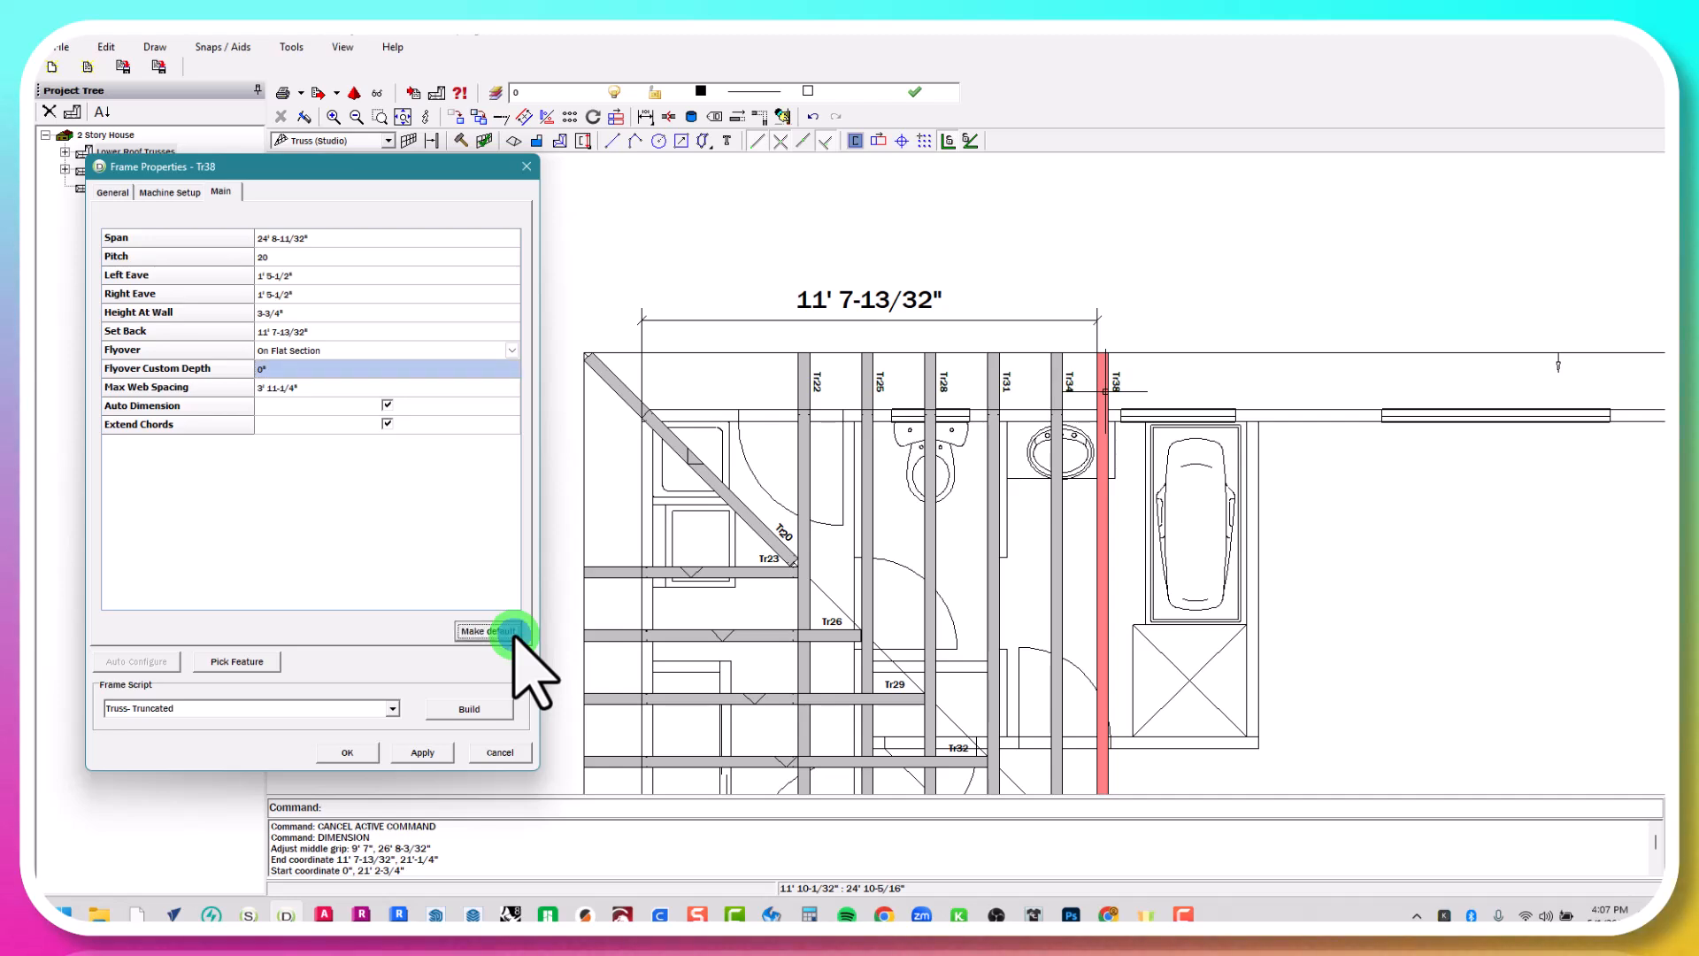
pyautogui.click(353, 752)
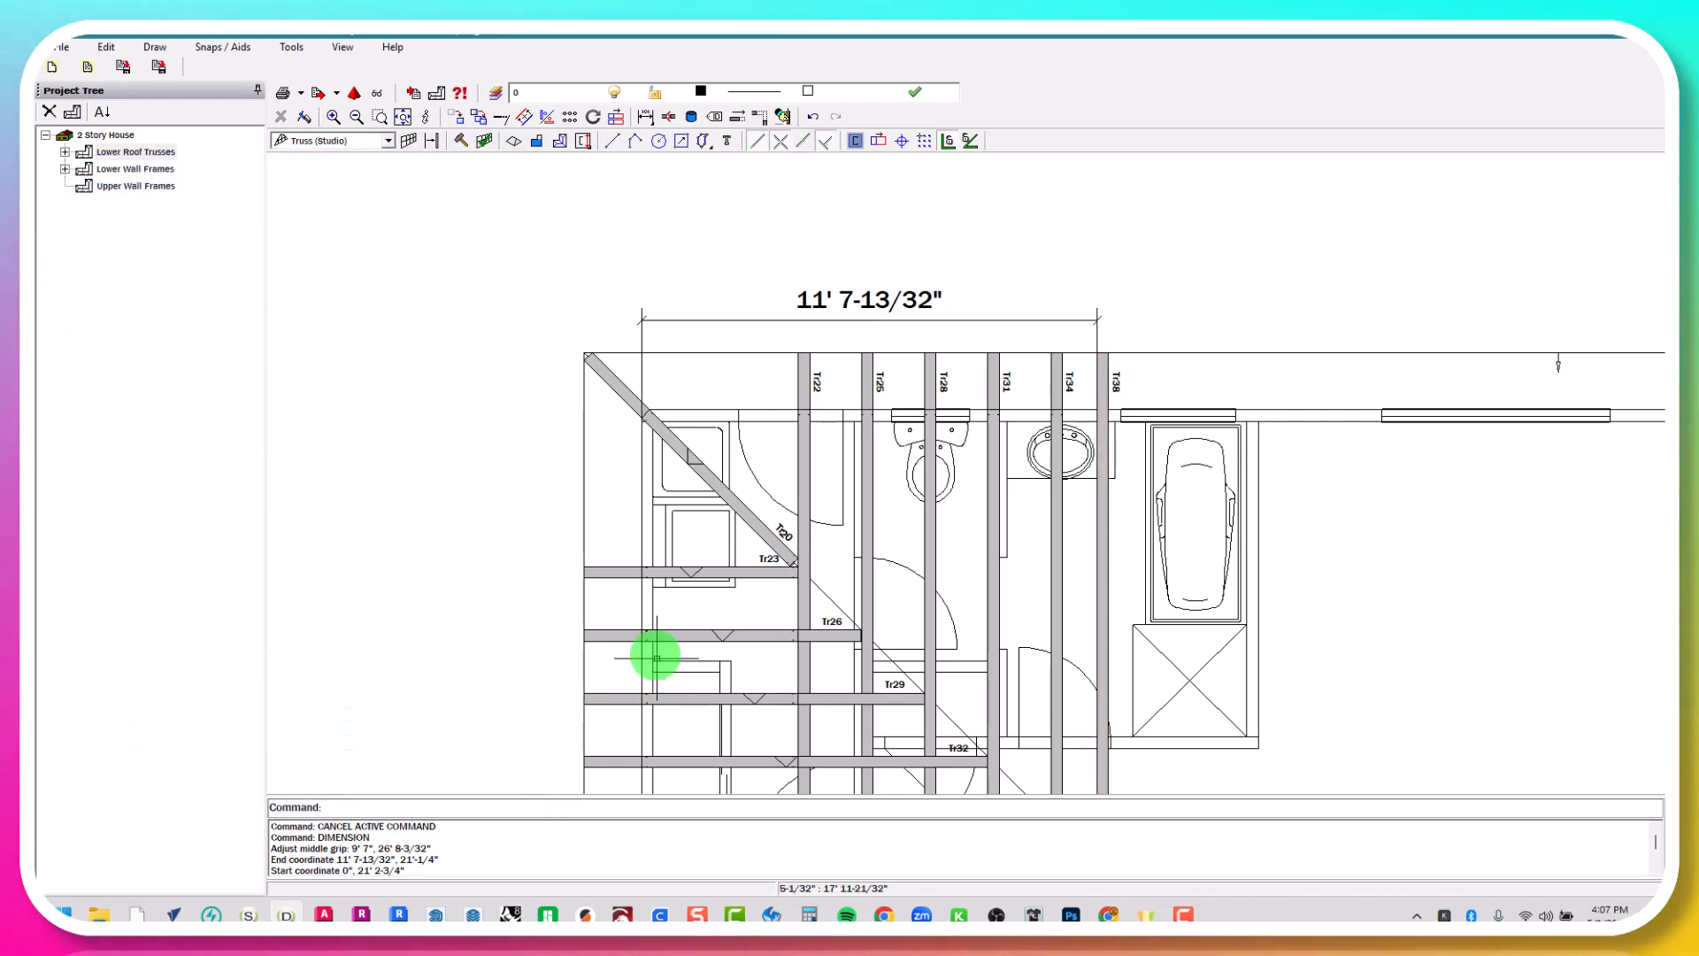
# Set the frame script of the right hip apex truss to Truss- Truncated in its frame properties
pyautogui.scroll(-3, 849, 549)
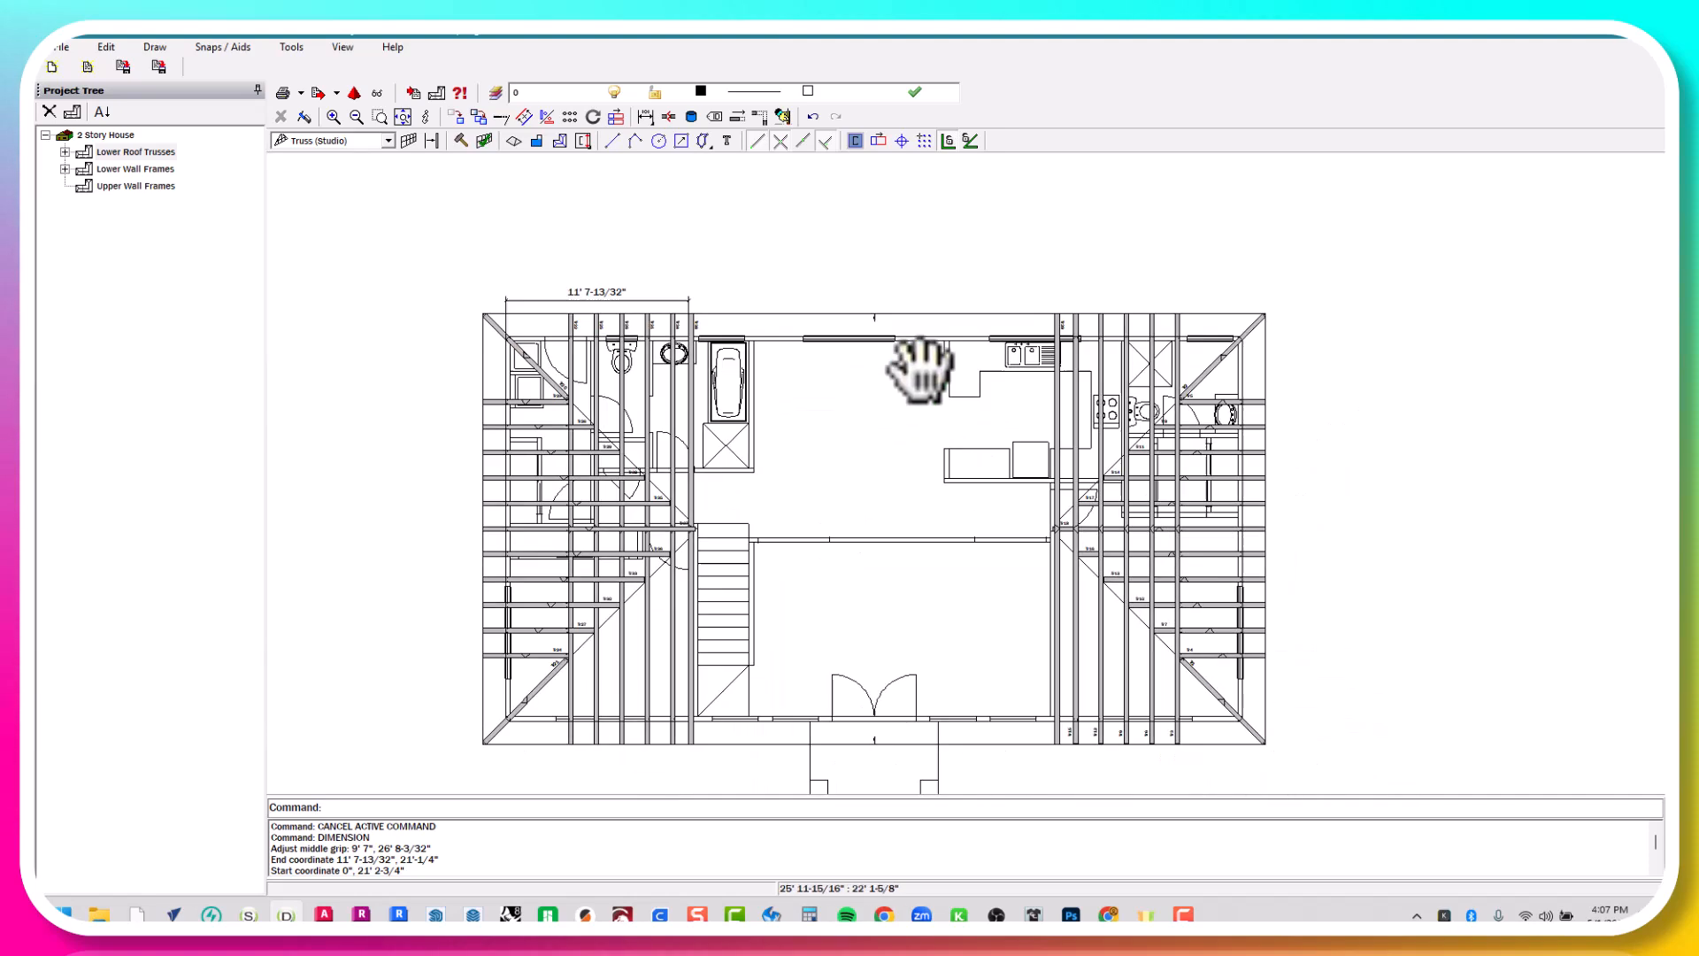
pyautogui.moveTo(922, 364); pyautogui.dragTo(825, 347, button='middle')
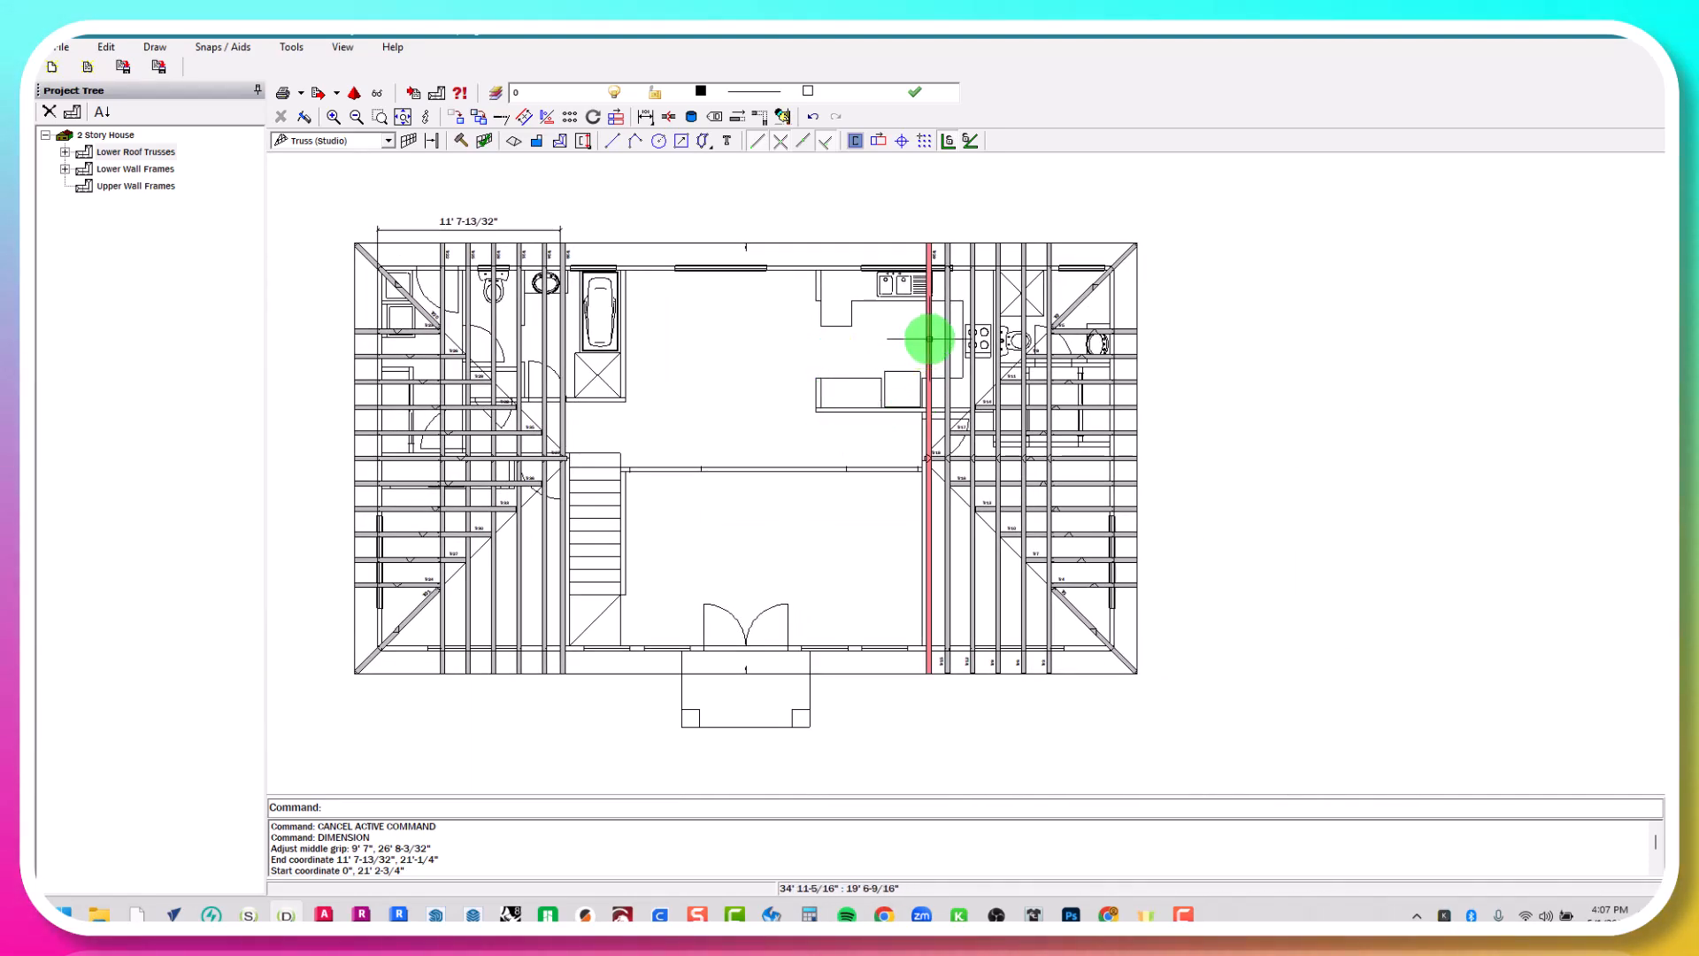
pyautogui.scroll(5, 928, 335)
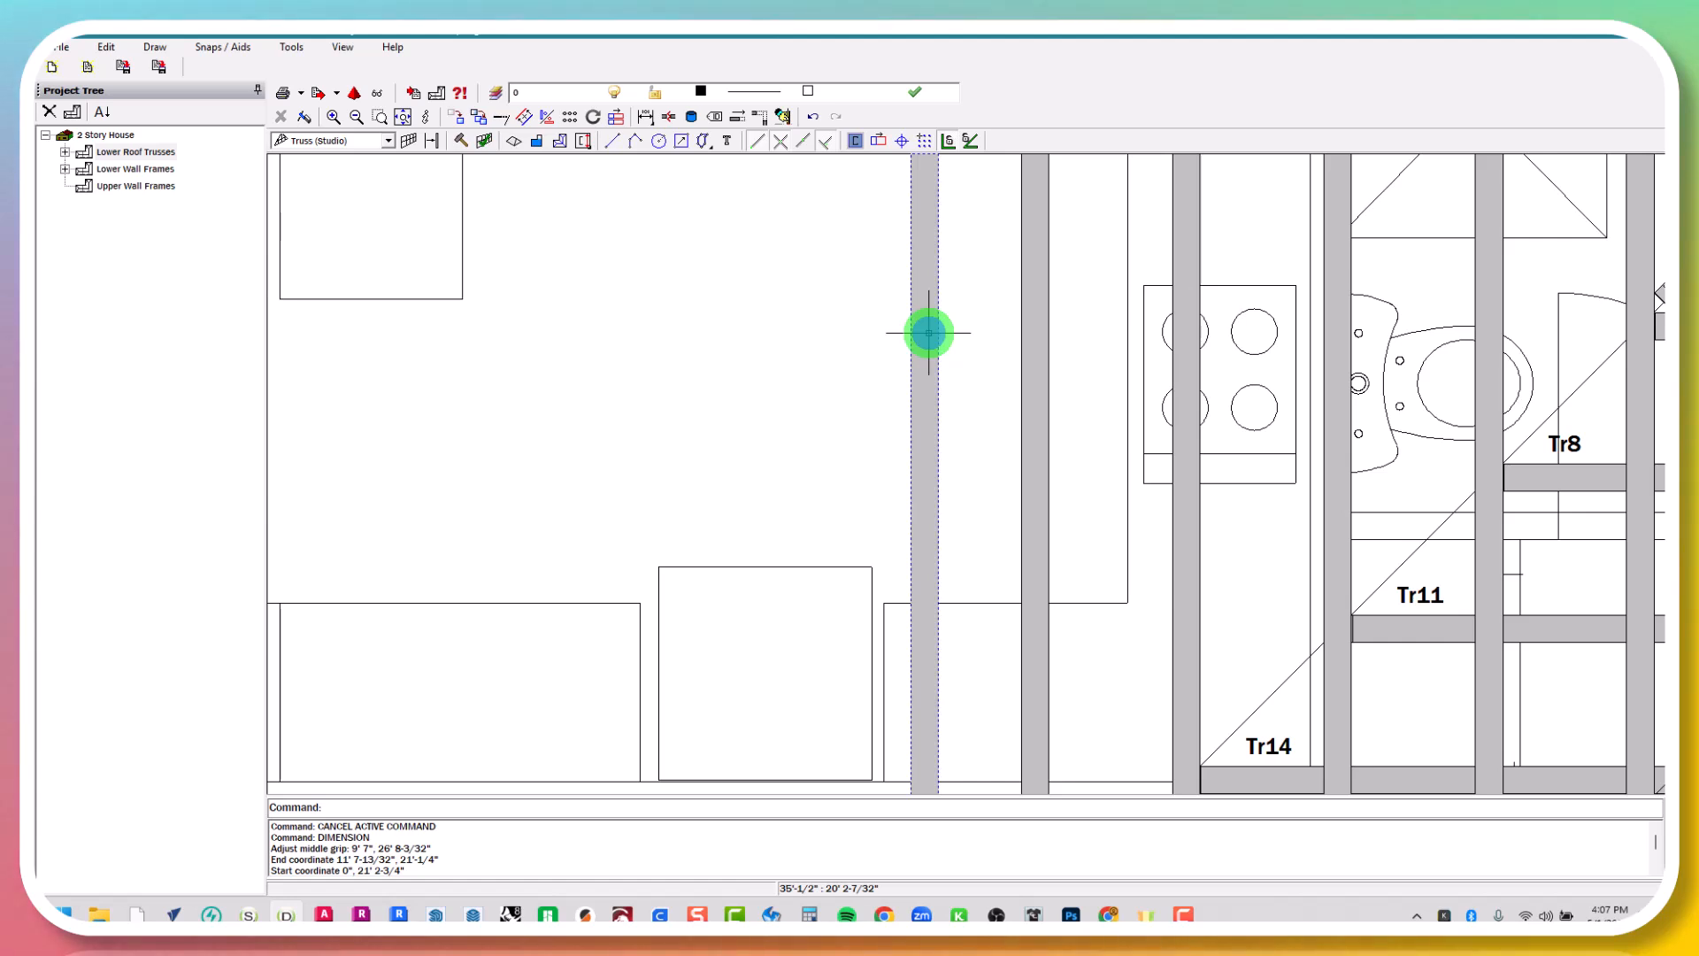
pyautogui.rightClick(928, 332)
pyautogui.click(951, 363)
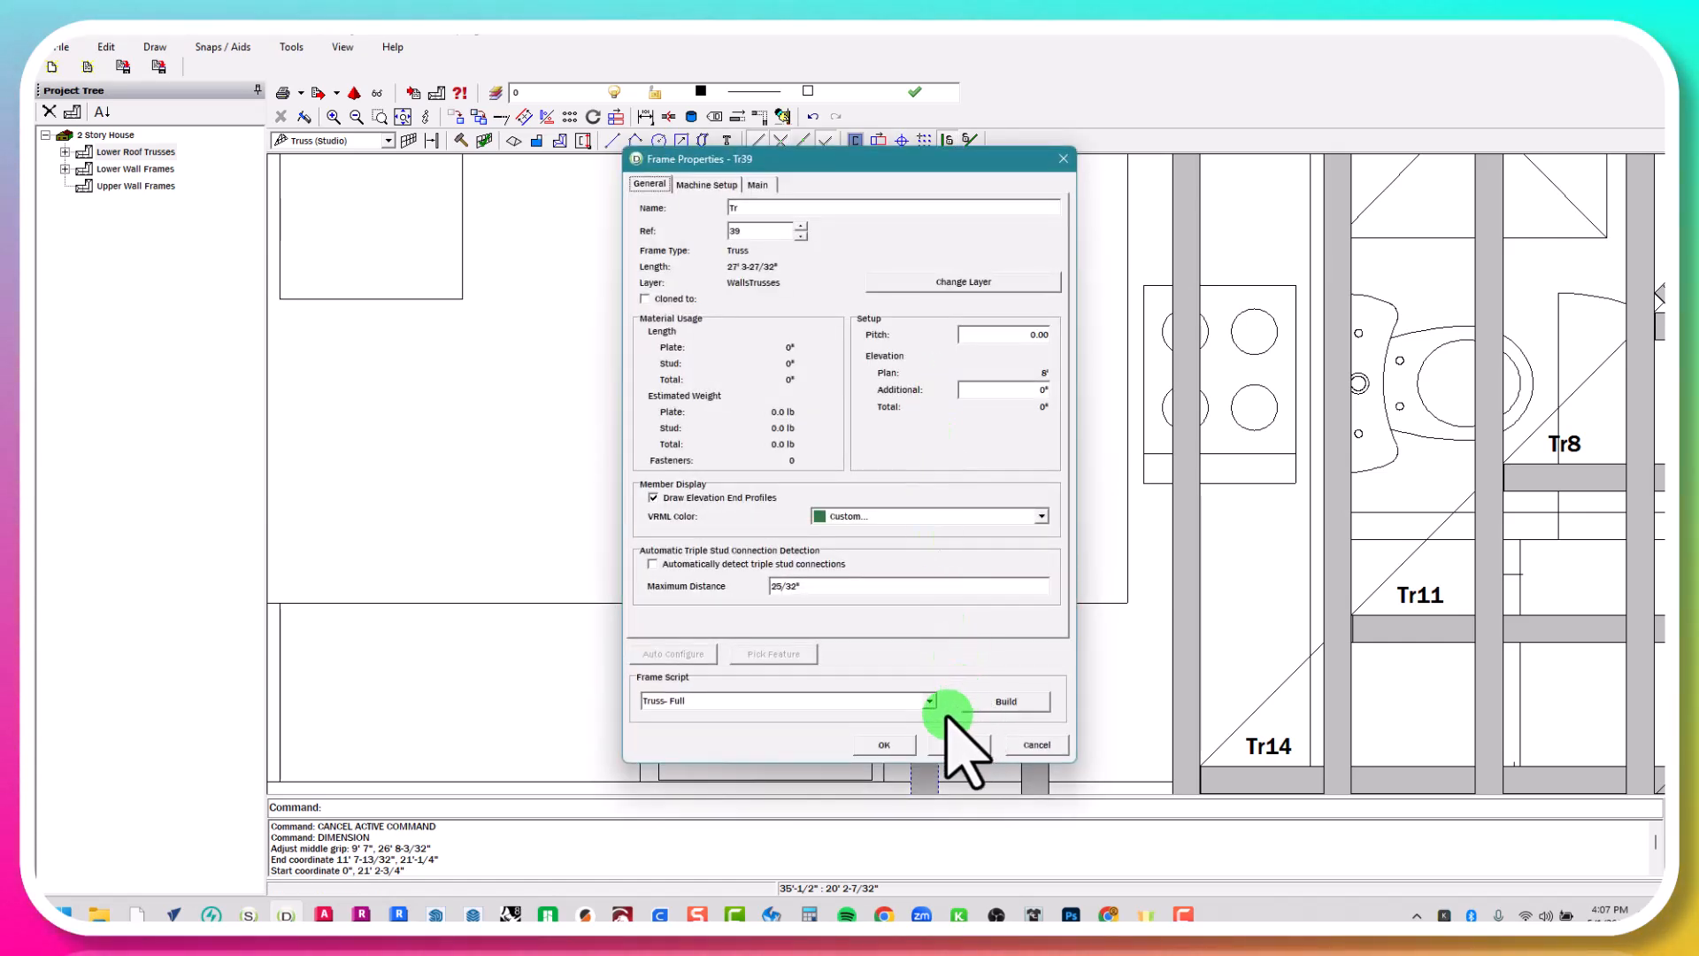
pyautogui.click(930, 702)
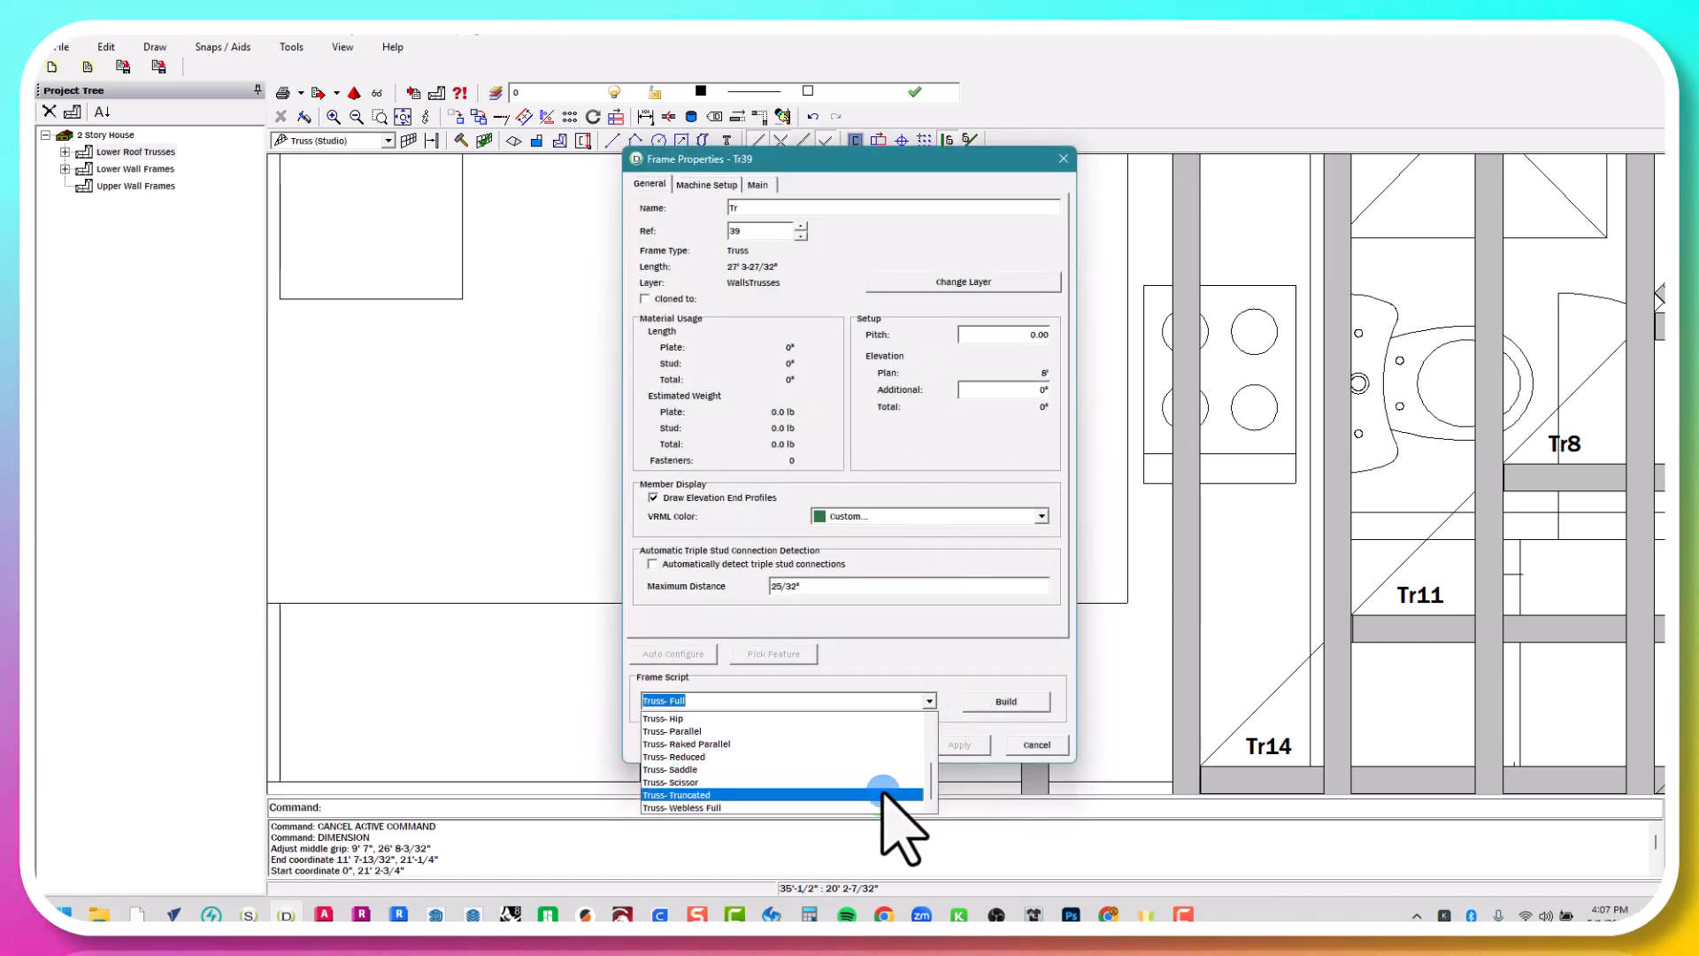
pyautogui.click(883, 794)
# Check the right apex truss's pitch, eaves, height at wall, set back and maximum web spacing, and accept its properties
pyautogui.click(772, 186)
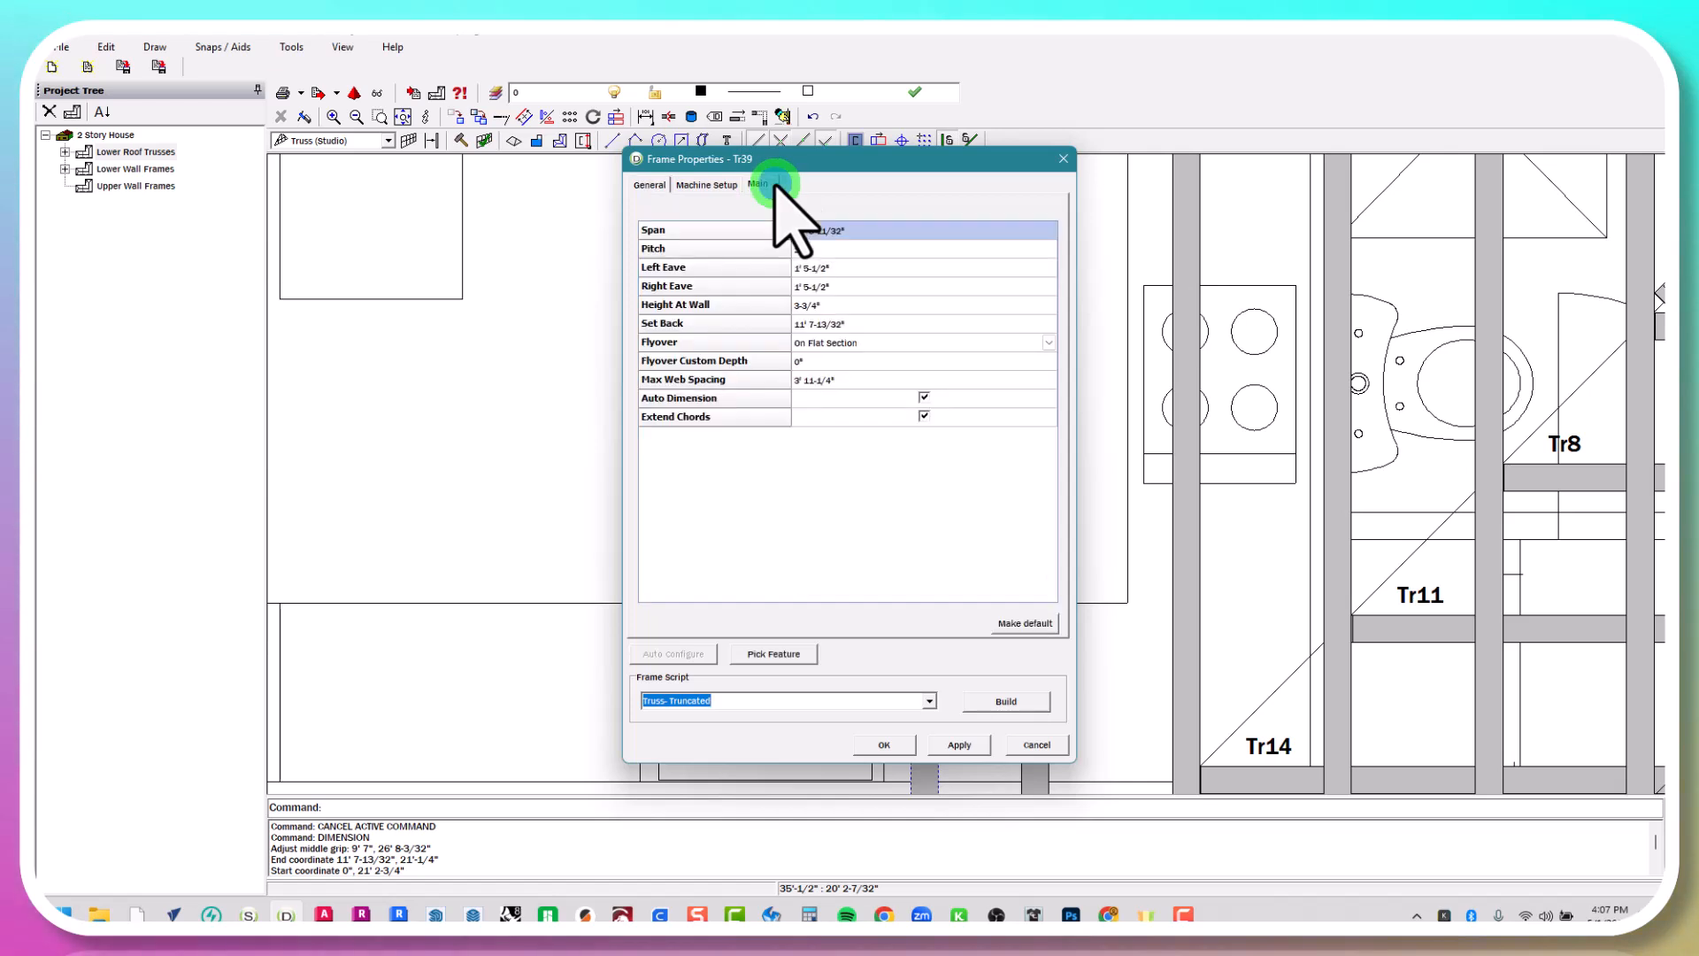
pyautogui.click(854, 268)
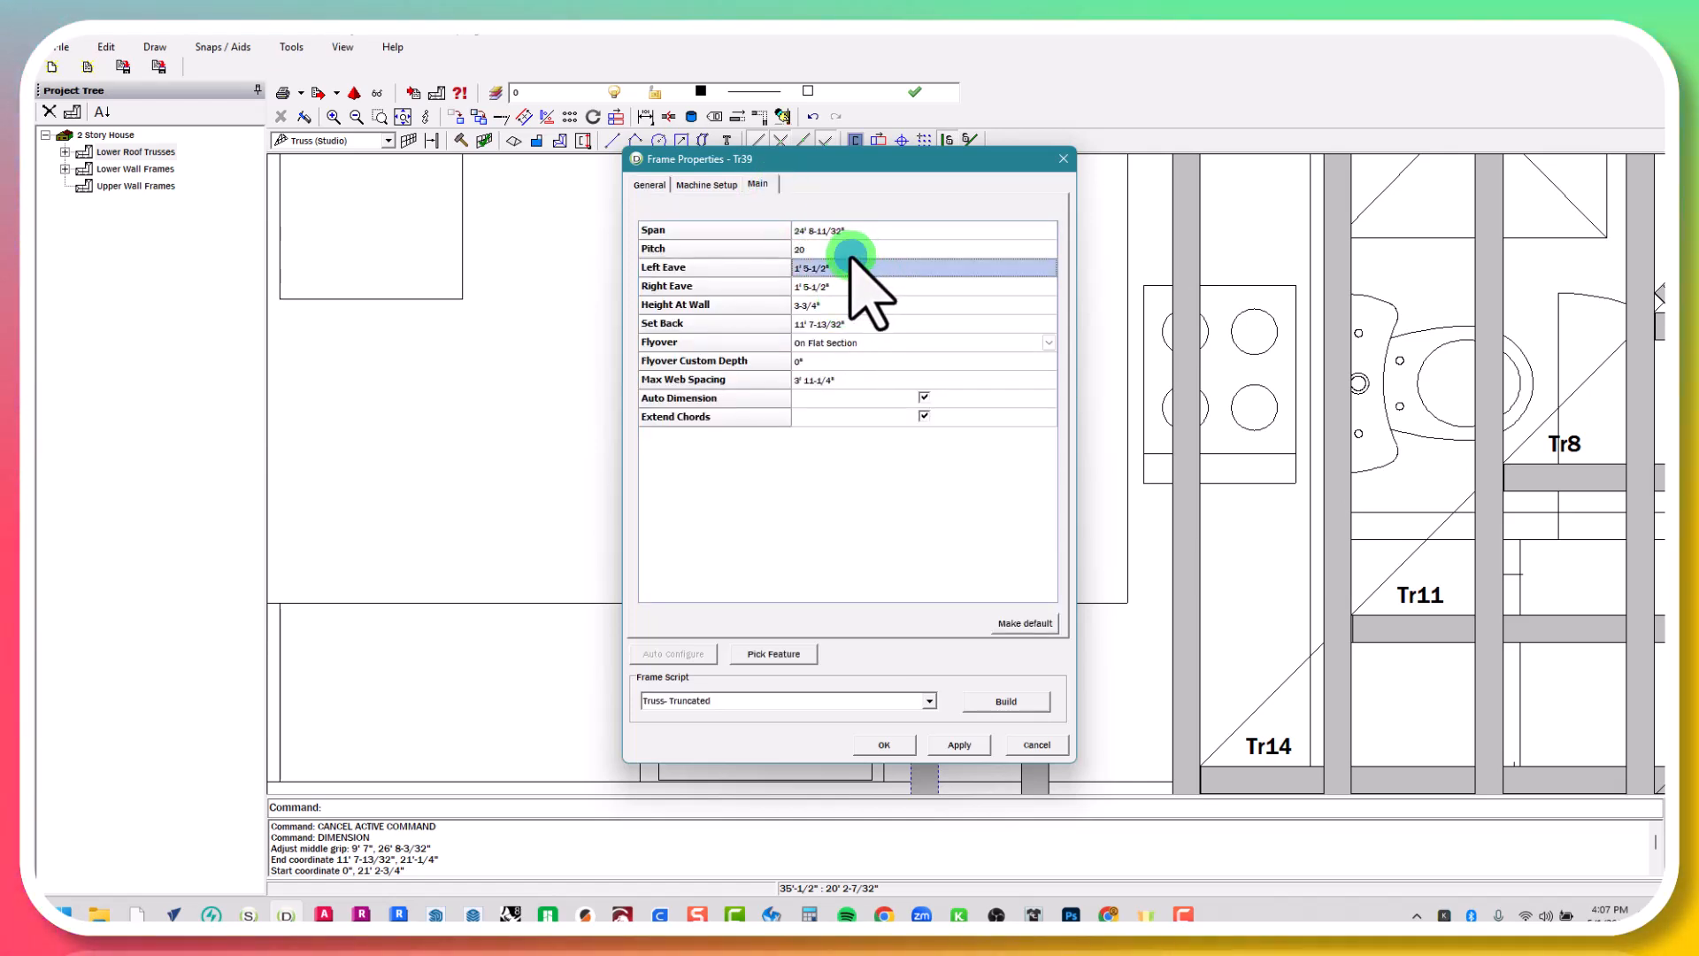
pyautogui.click(850, 249)
pyautogui.click(851, 267)
pyautogui.click(852, 286)
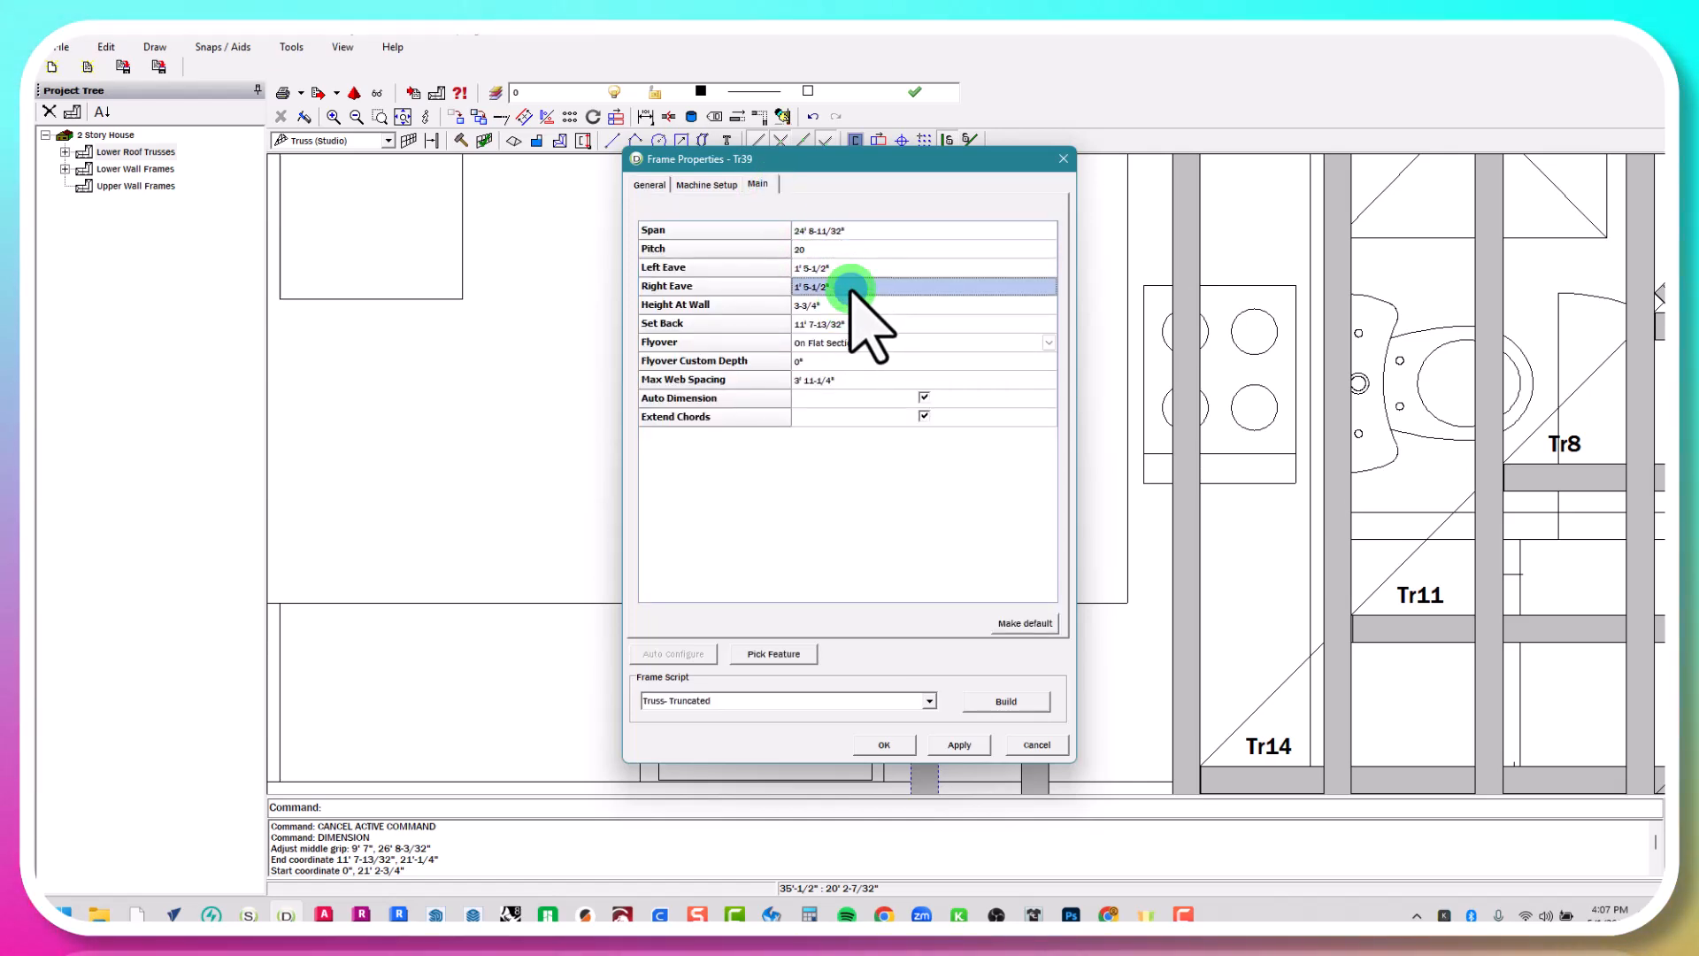
pyautogui.click(852, 305)
pyautogui.click(852, 324)
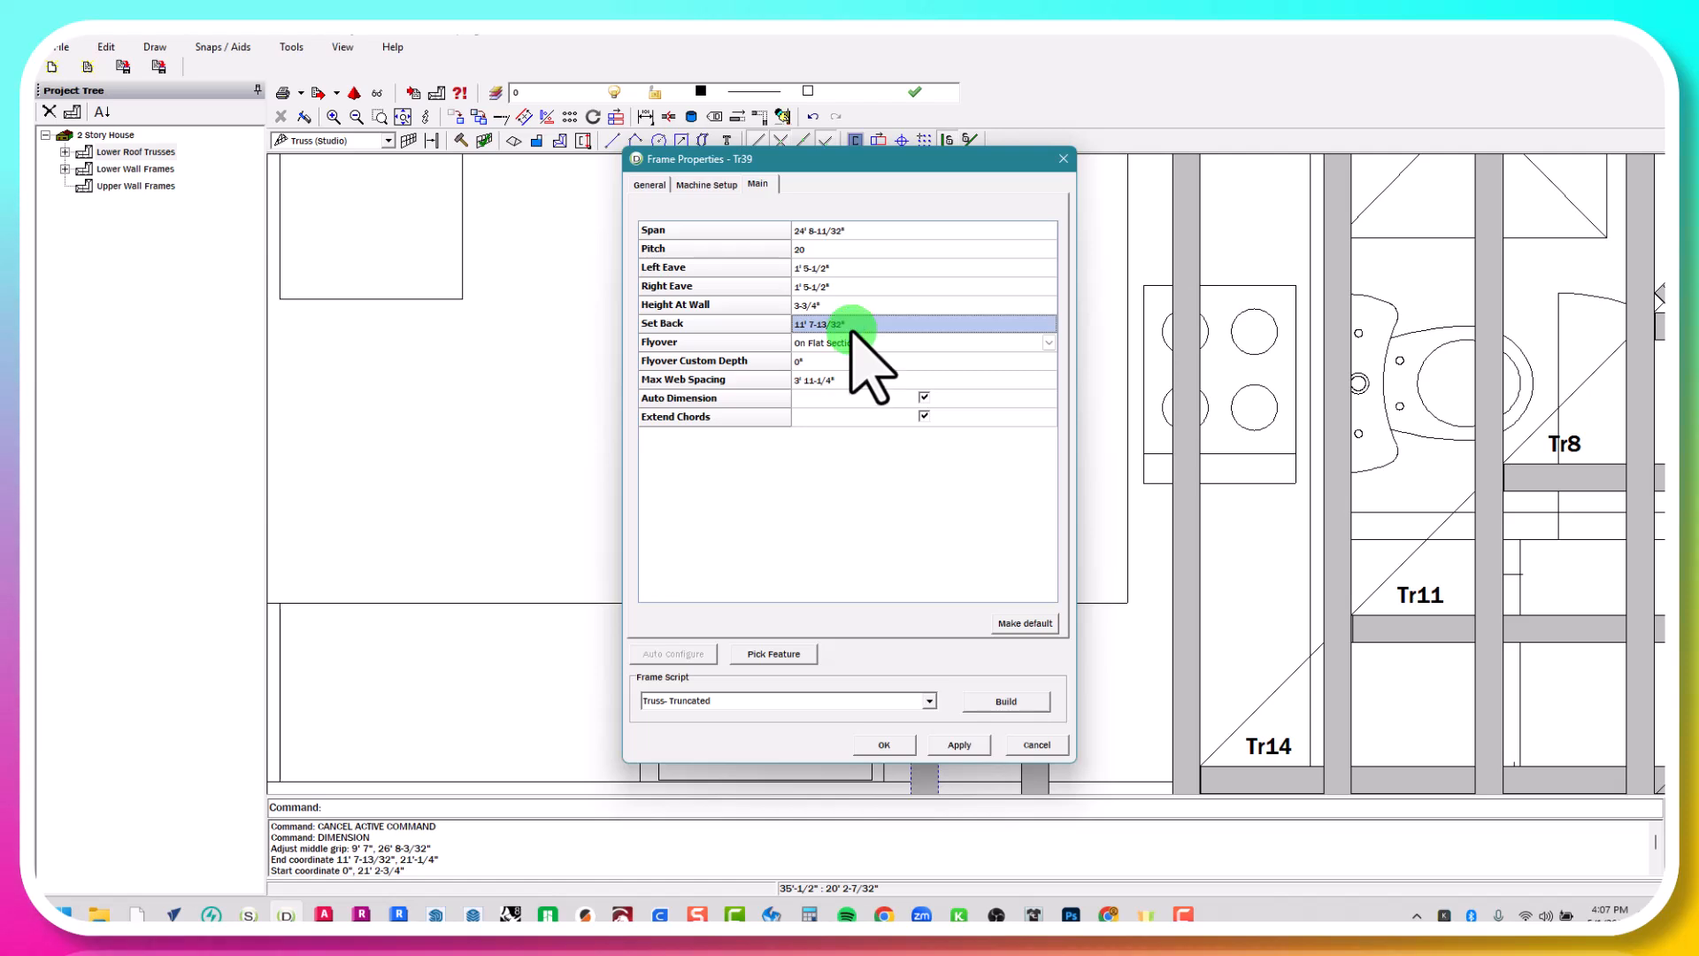
pyautogui.click(847, 381)
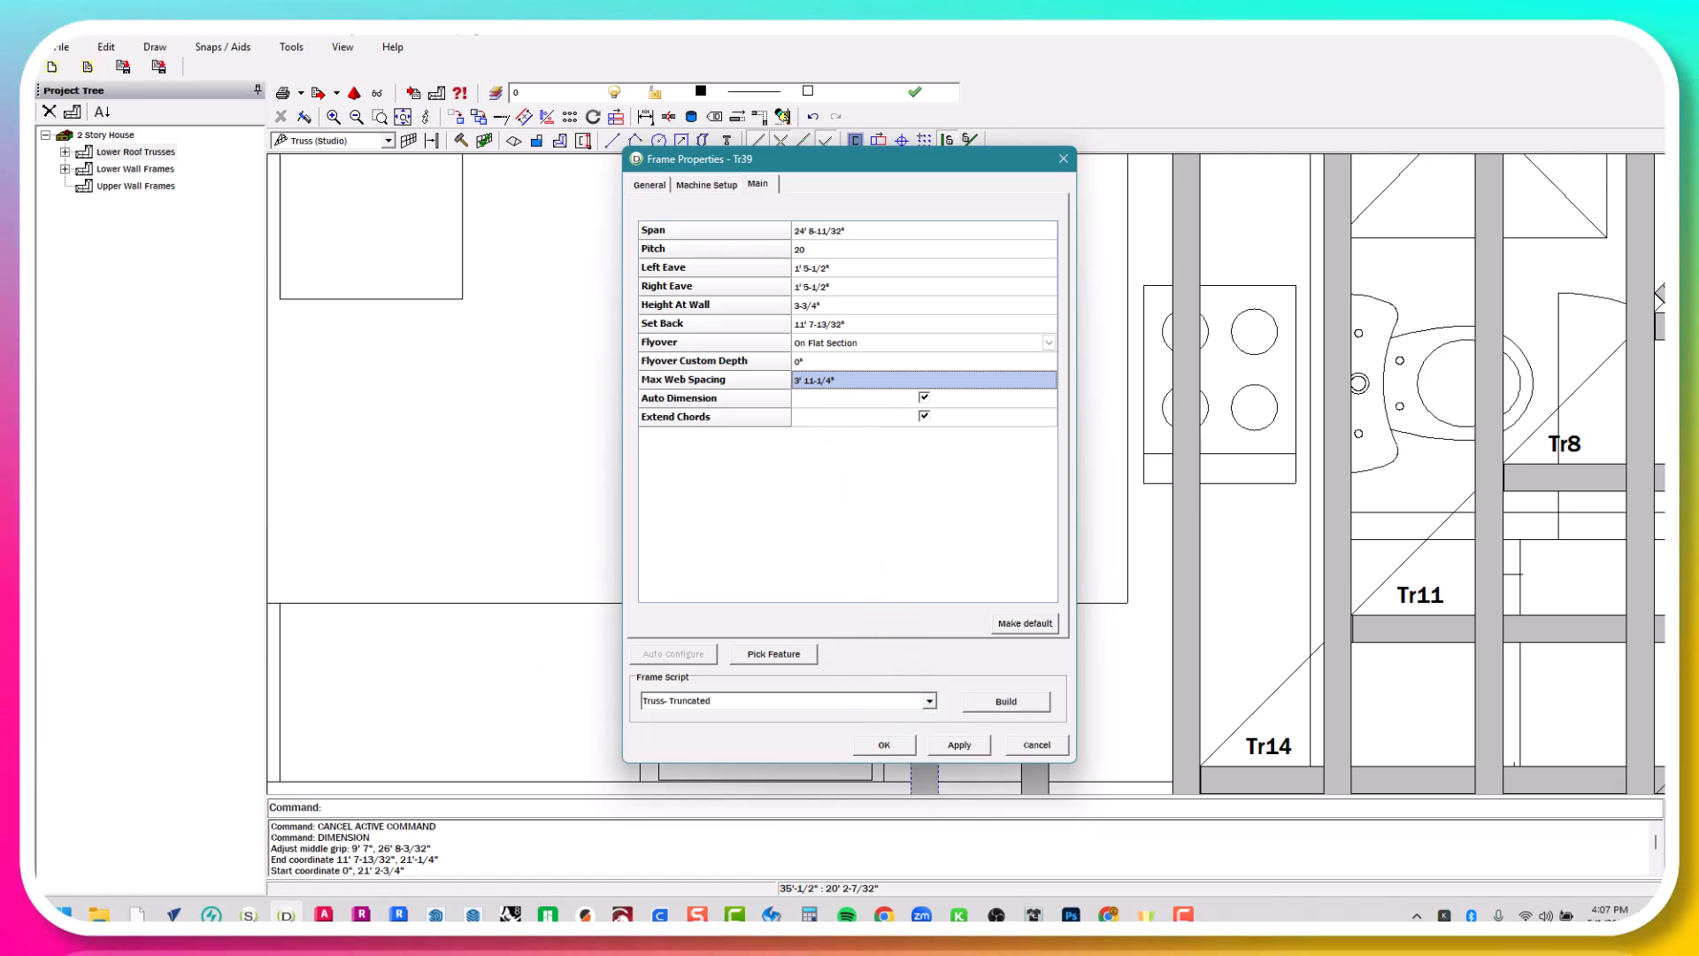
pyautogui.click(884, 744)
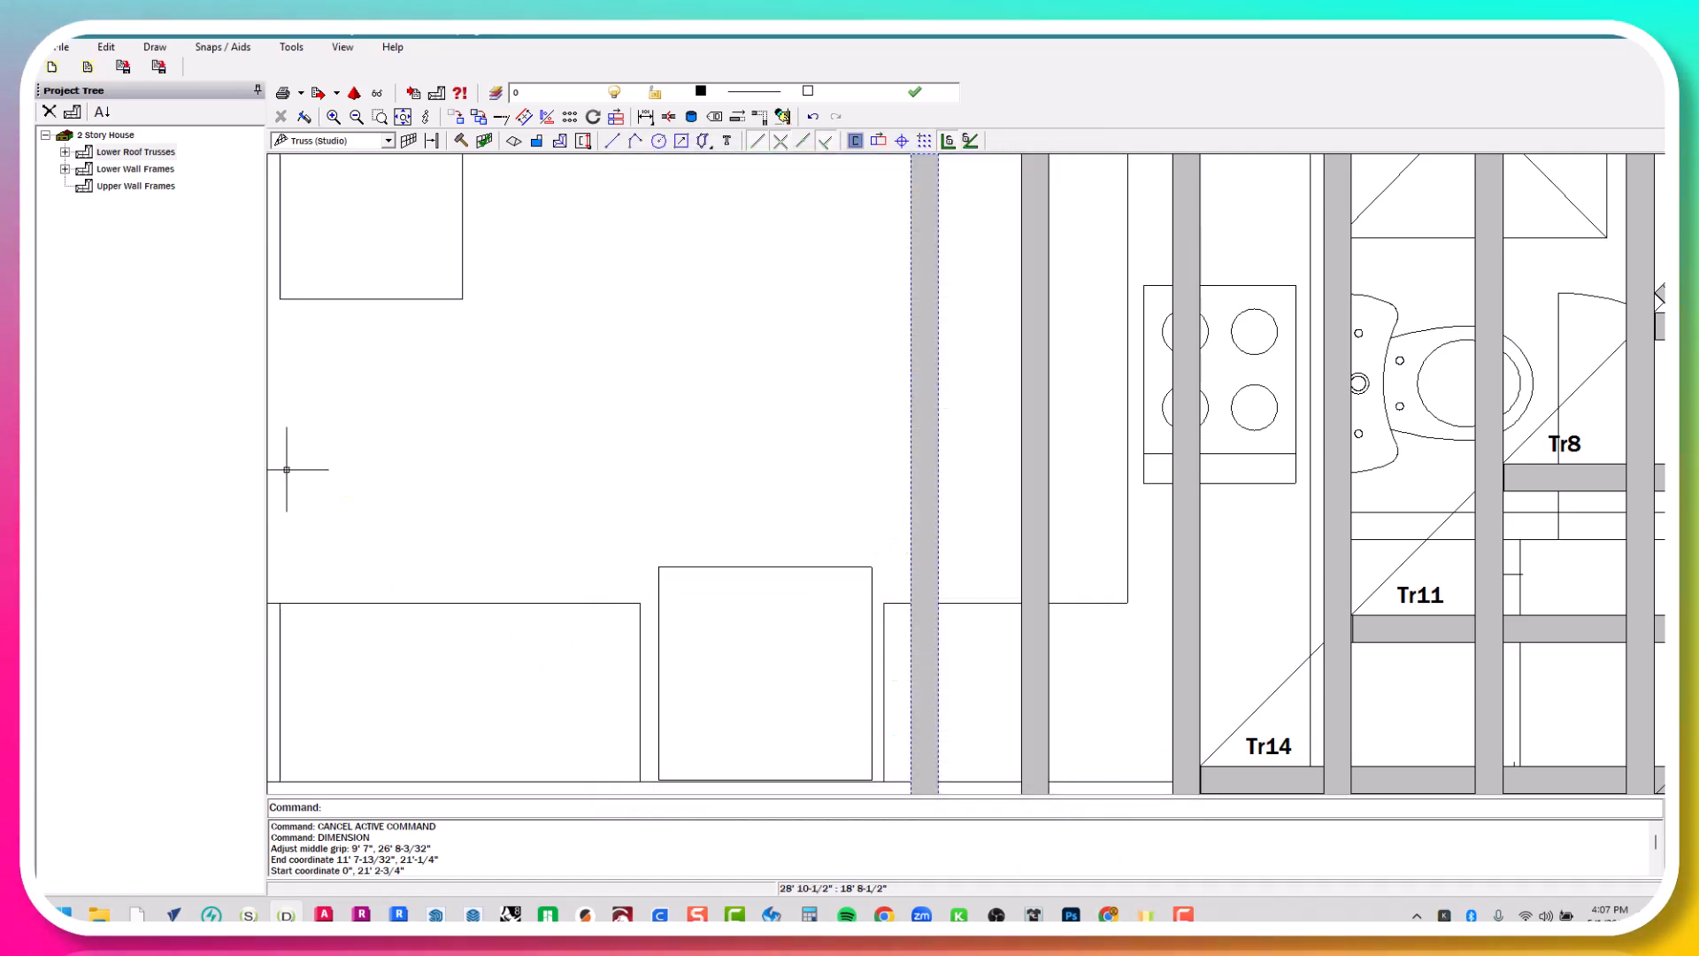
# Examine where the centre jack truss Tr37 meets the left apex truss in the lower roof plan
pyautogui.scroll(-5, 993, 486)
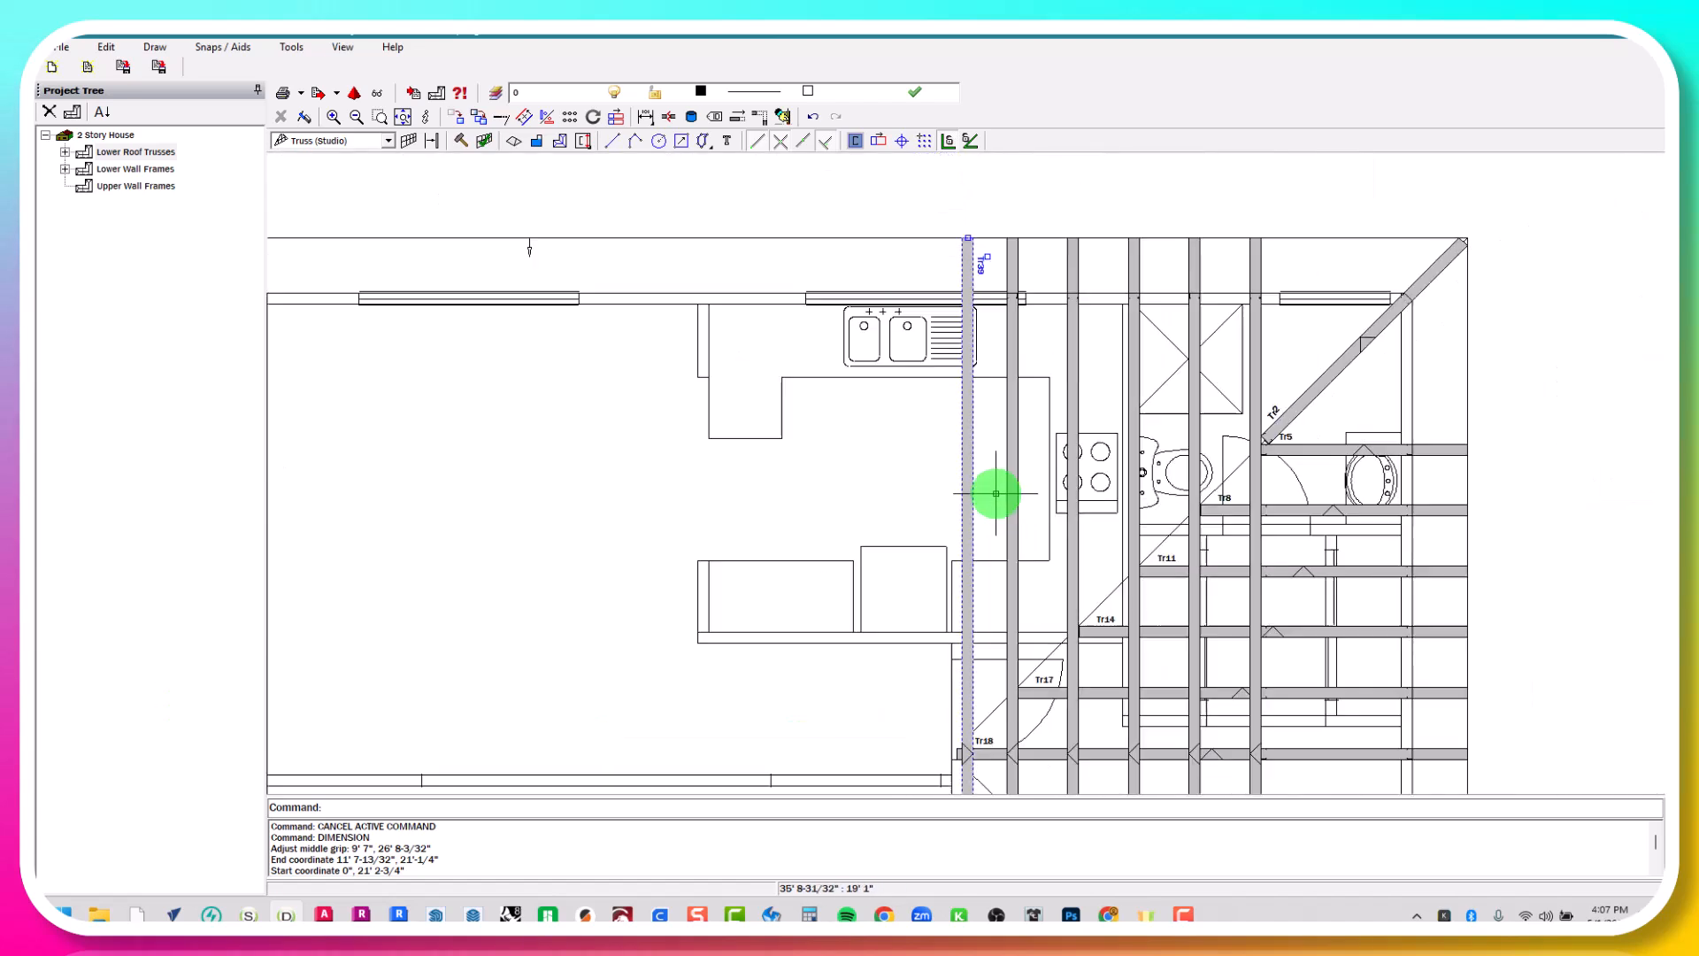
pyautogui.scroll(-1, 1017, 751)
pyautogui.scroll(2, 1017, 752)
pyautogui.moveTo(1017, 752); pyautogui.dragTo(1091, 548, button='middle')
pyautogui.scroll(-2, 1203, 522)
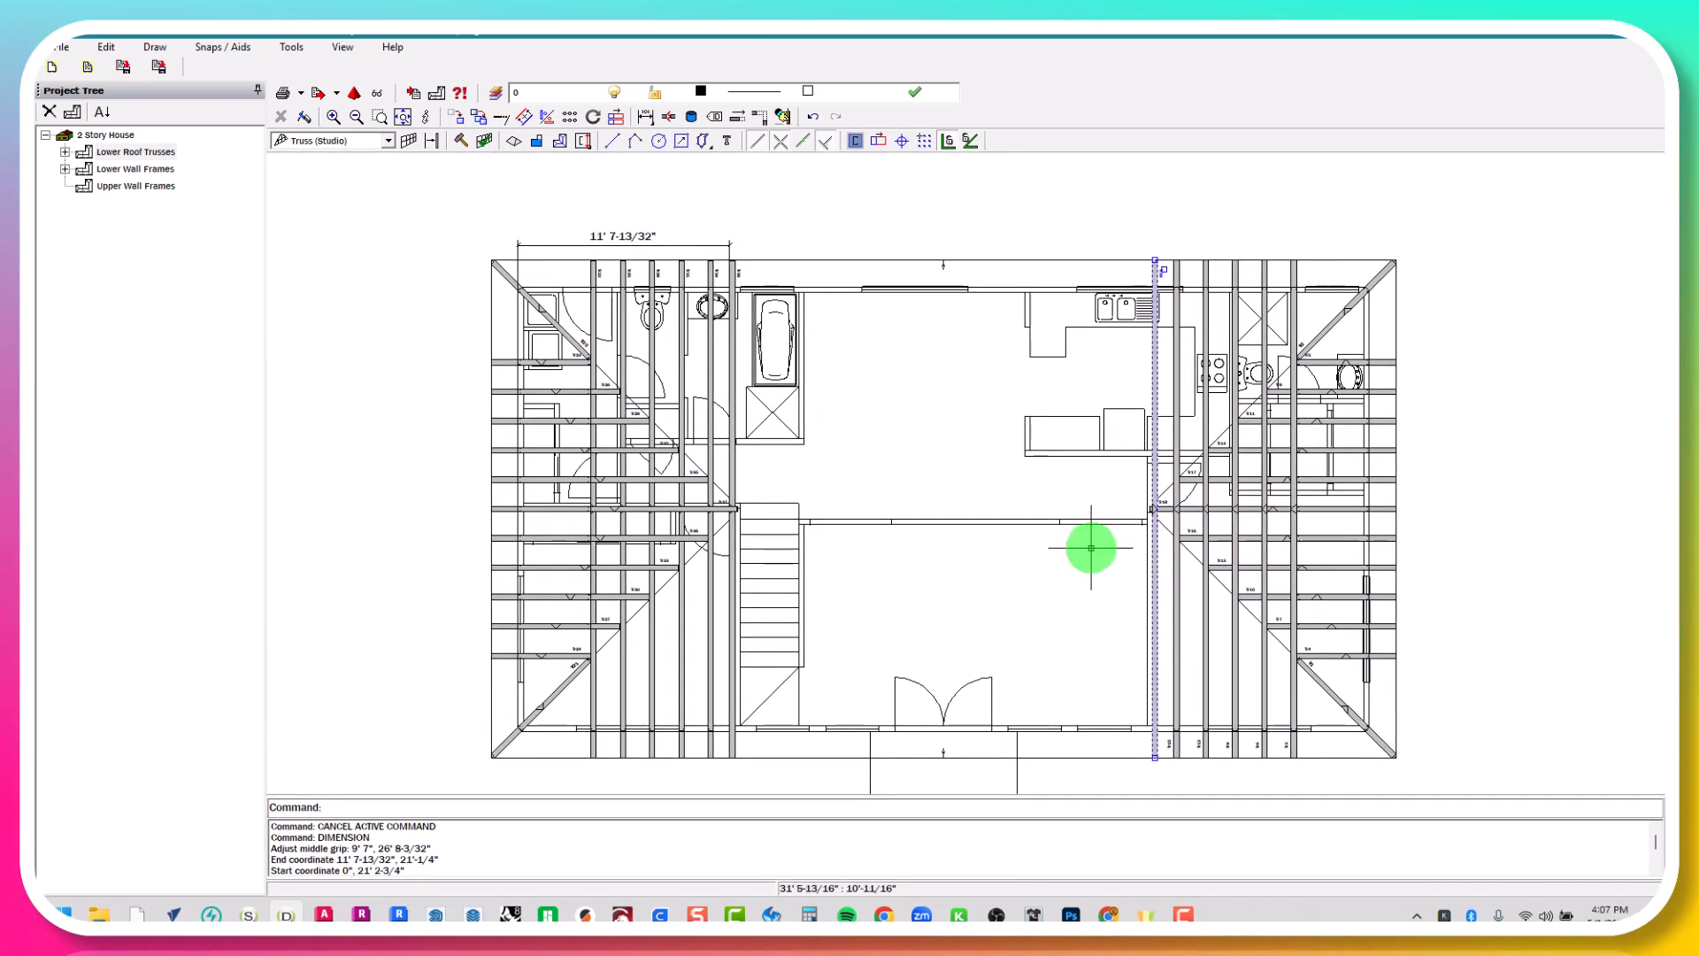
pyautogui.scroll(8, 712, 531)
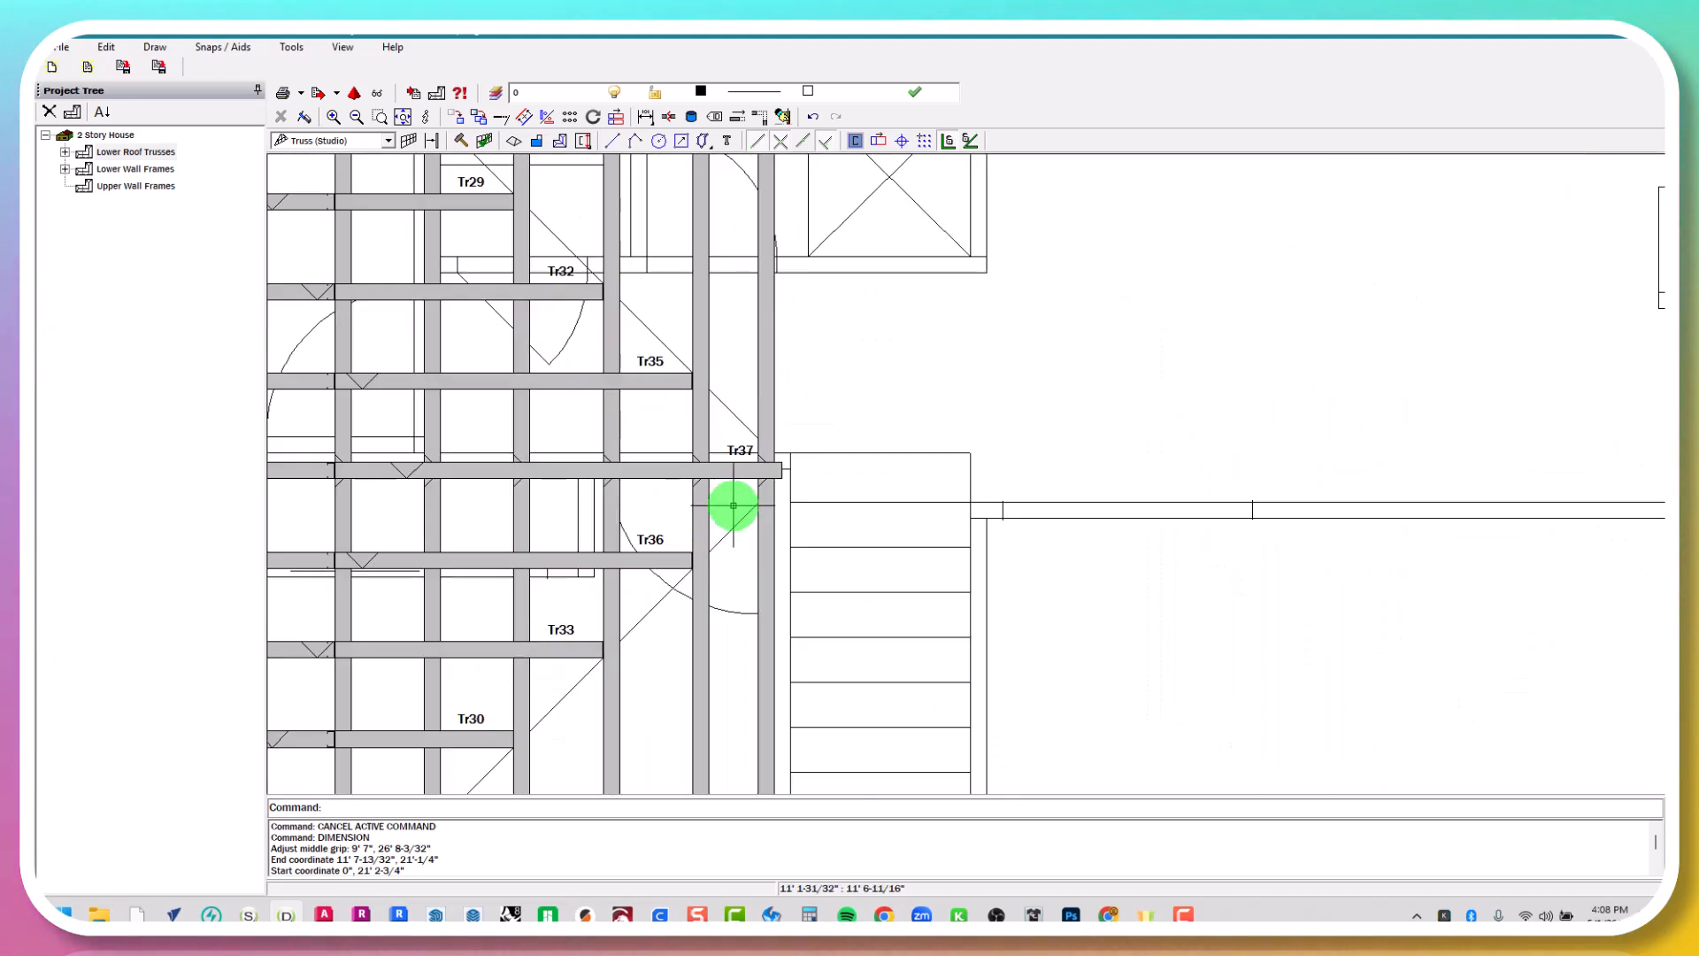
pyautogui.click(771, 383)
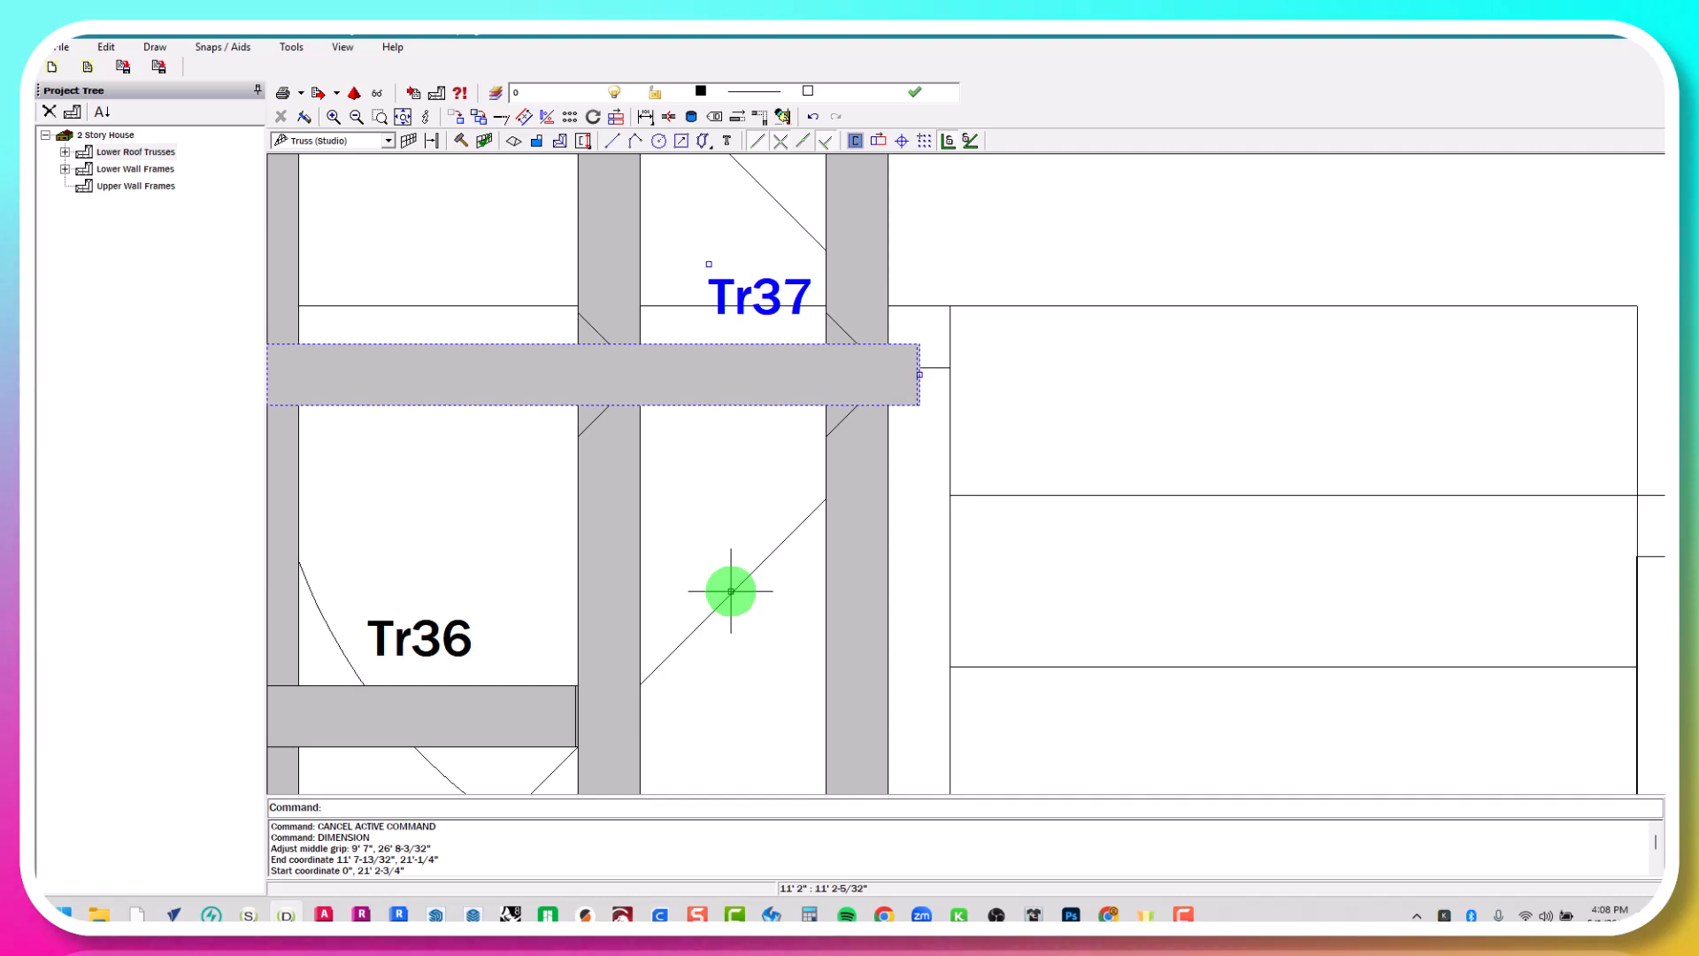
pyautogui.press('Escape')
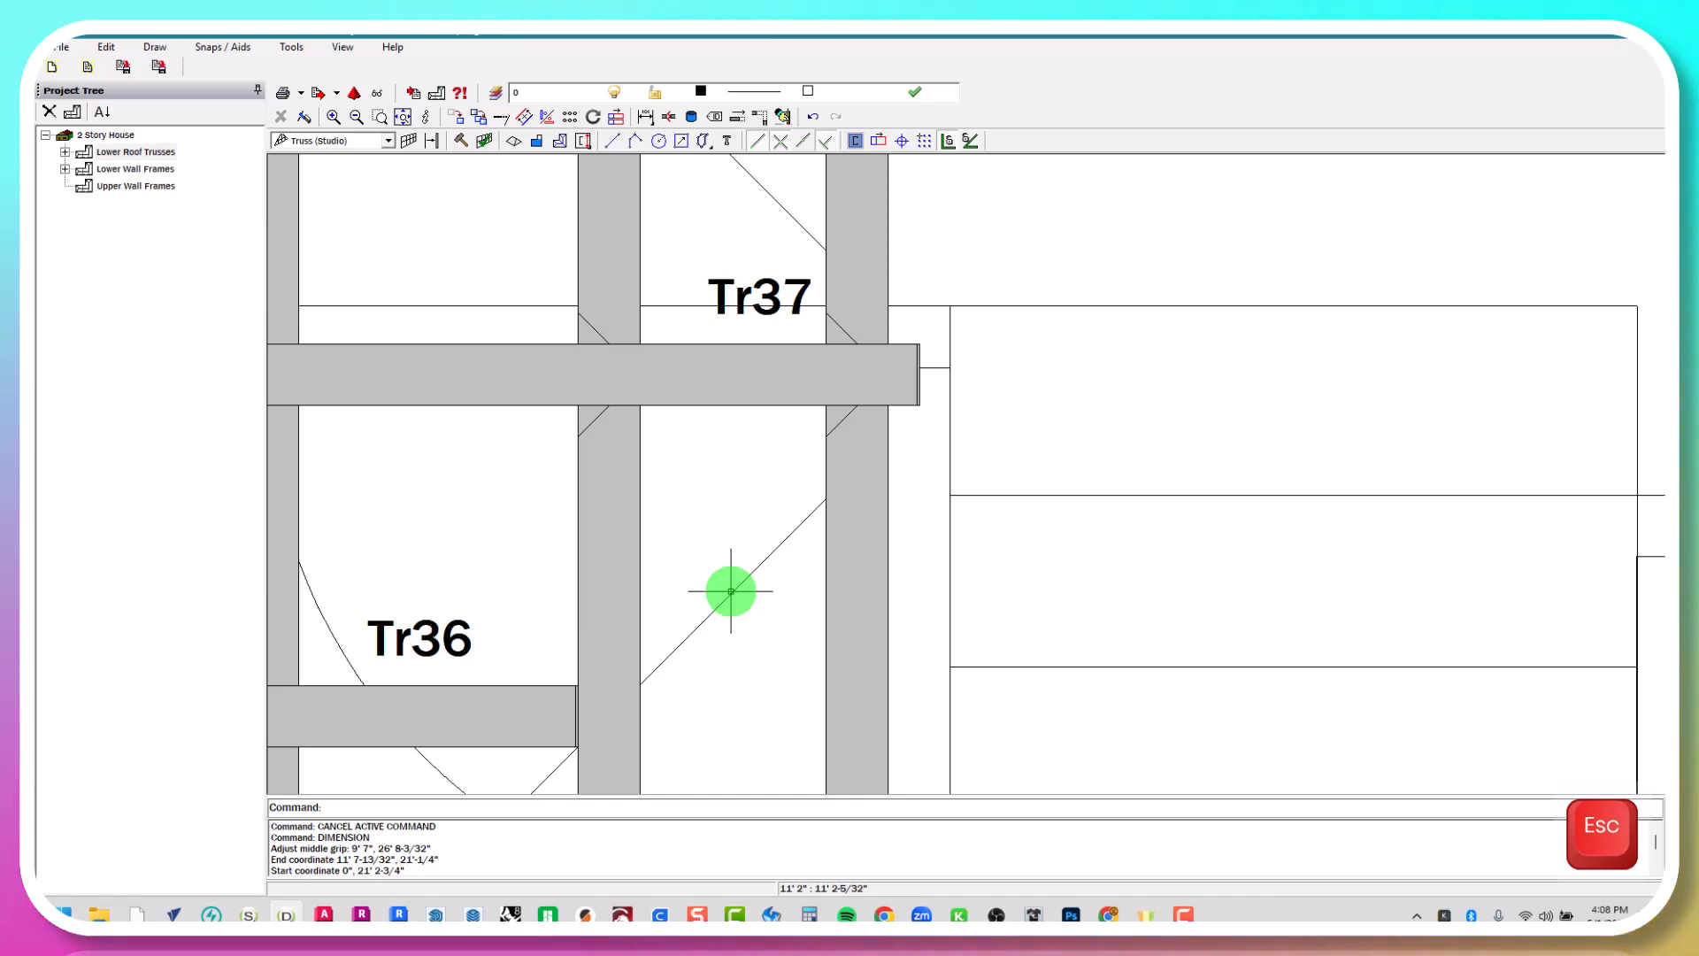
# Try to shorten truss Tr37 at its apex end with Member Lengthen, using a distance of -1-3/4"
pyautogui.write('ml')
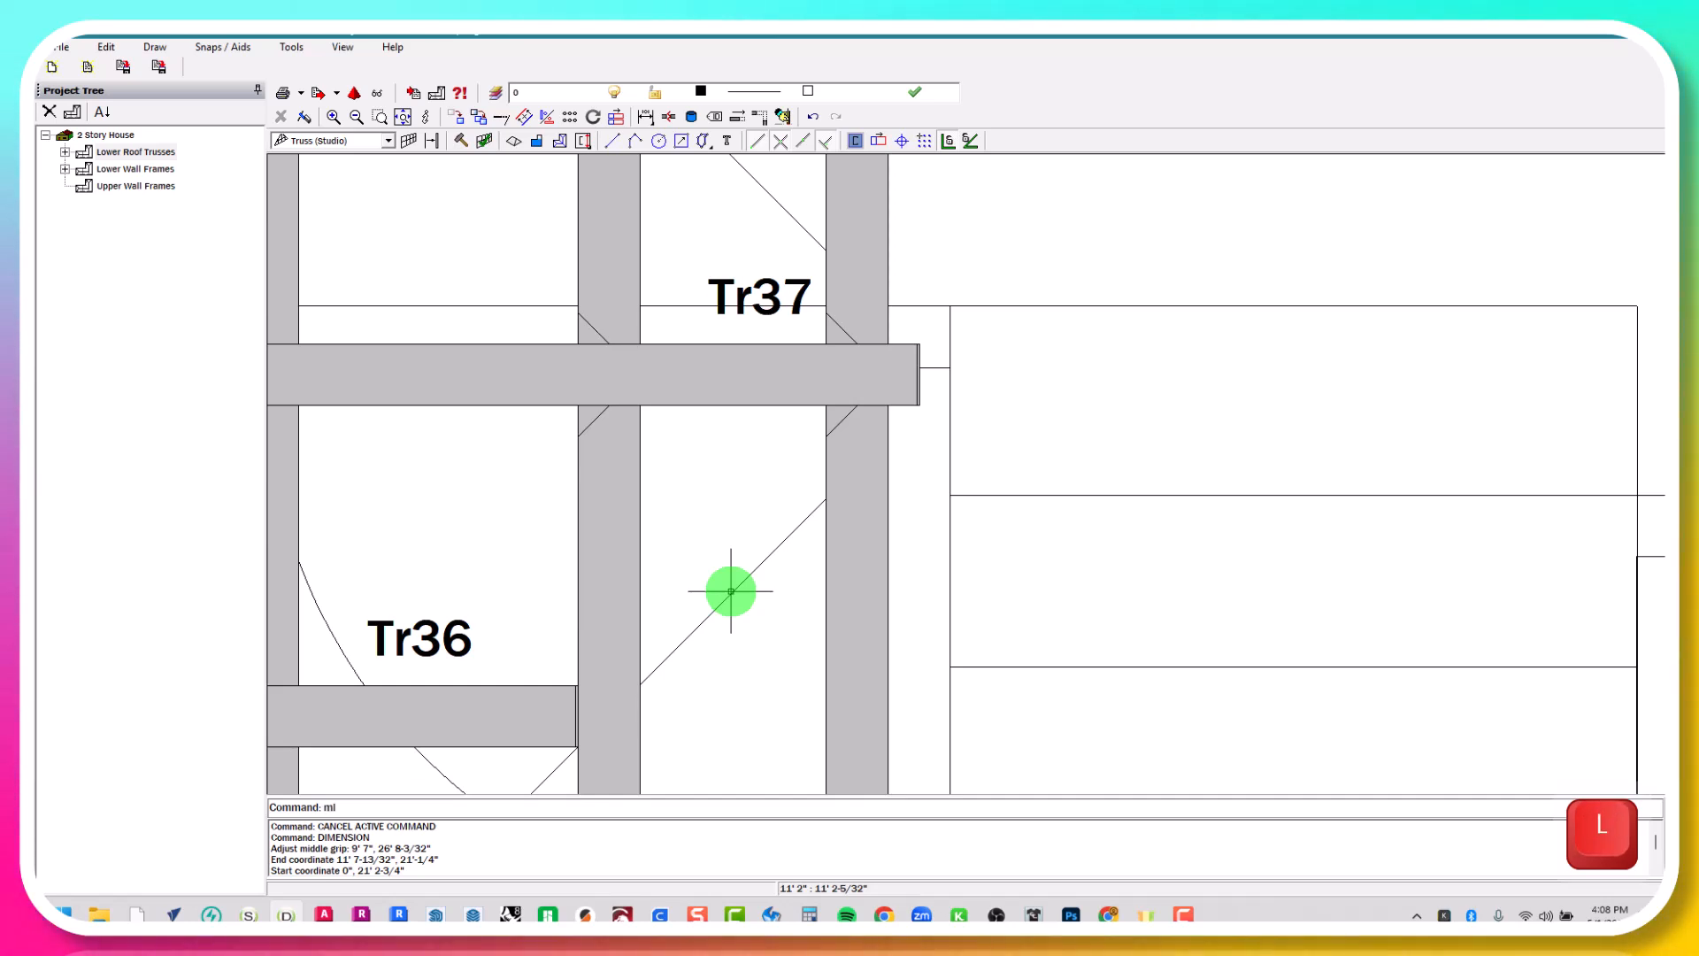
pyautogui.press('Return')
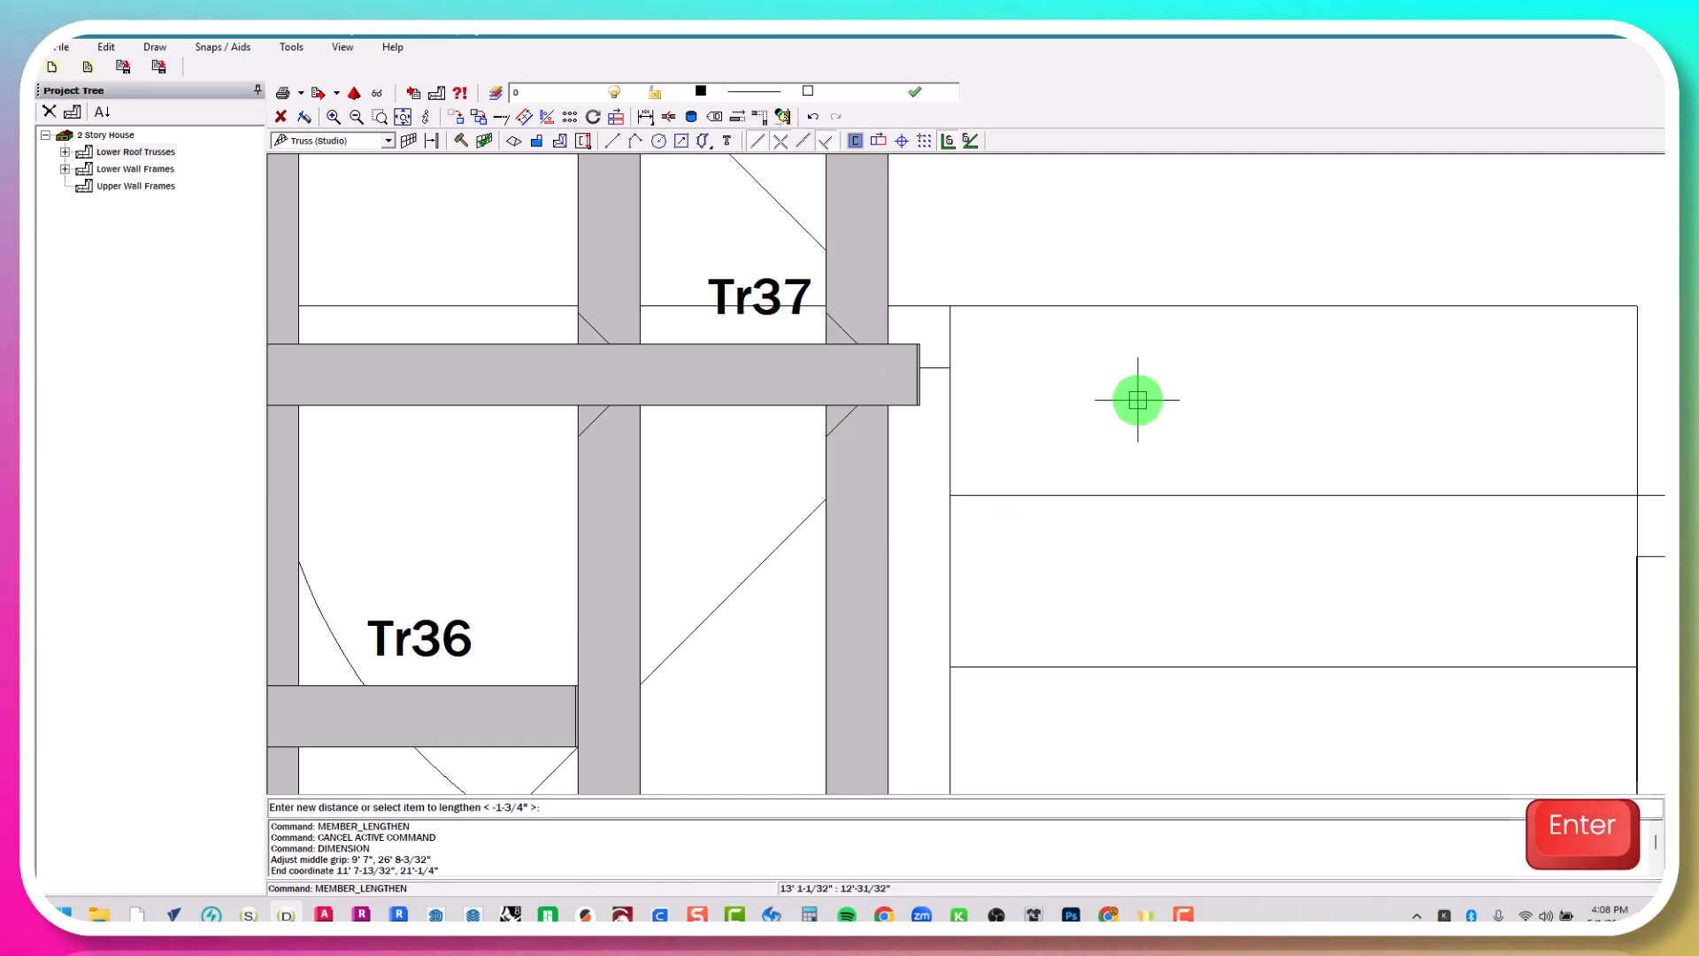
pyautogui.write('-')
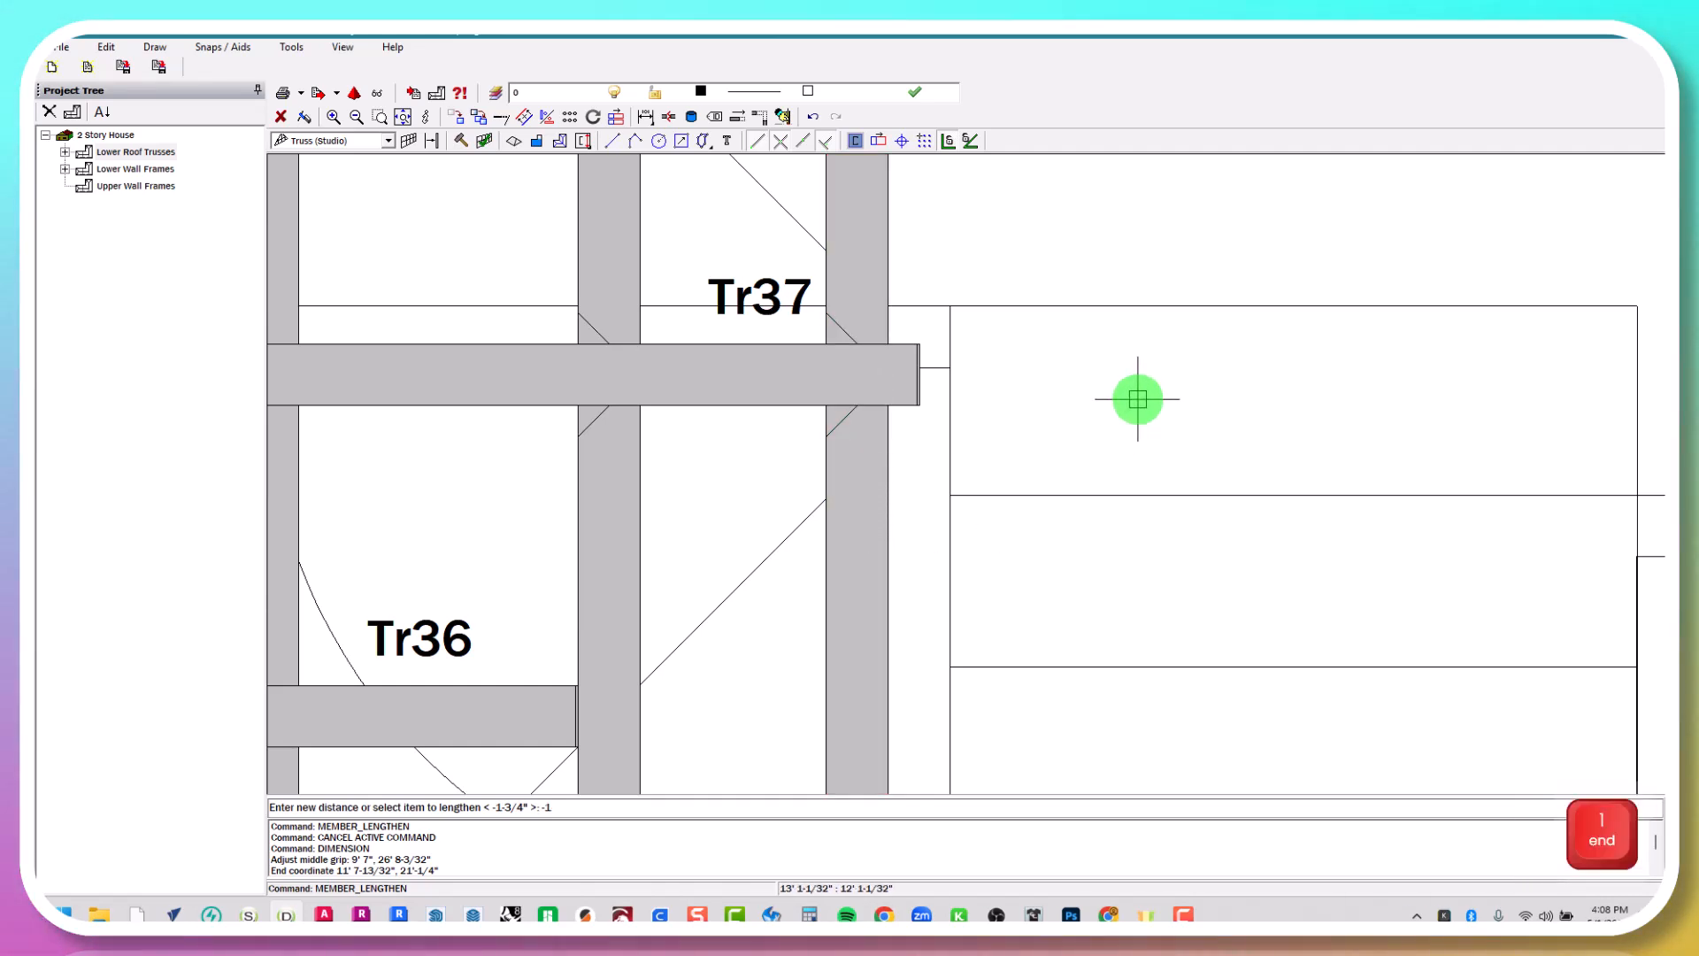
pyautogui.write('1-3')
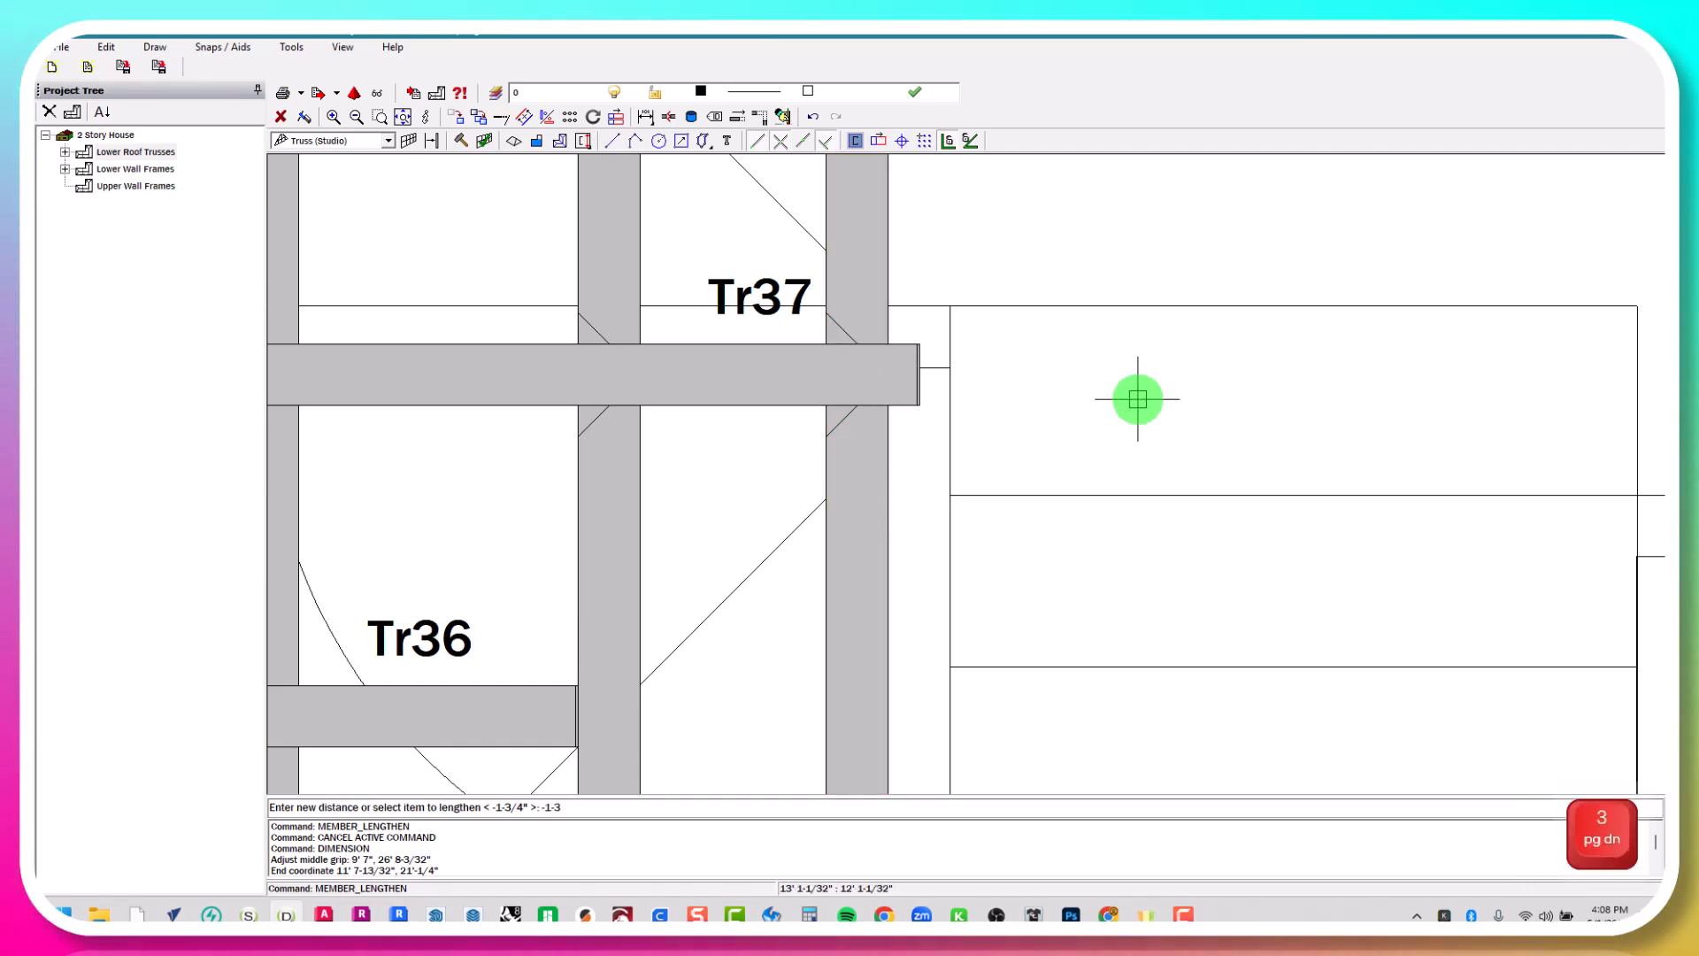
pyautogui.write('/4"')
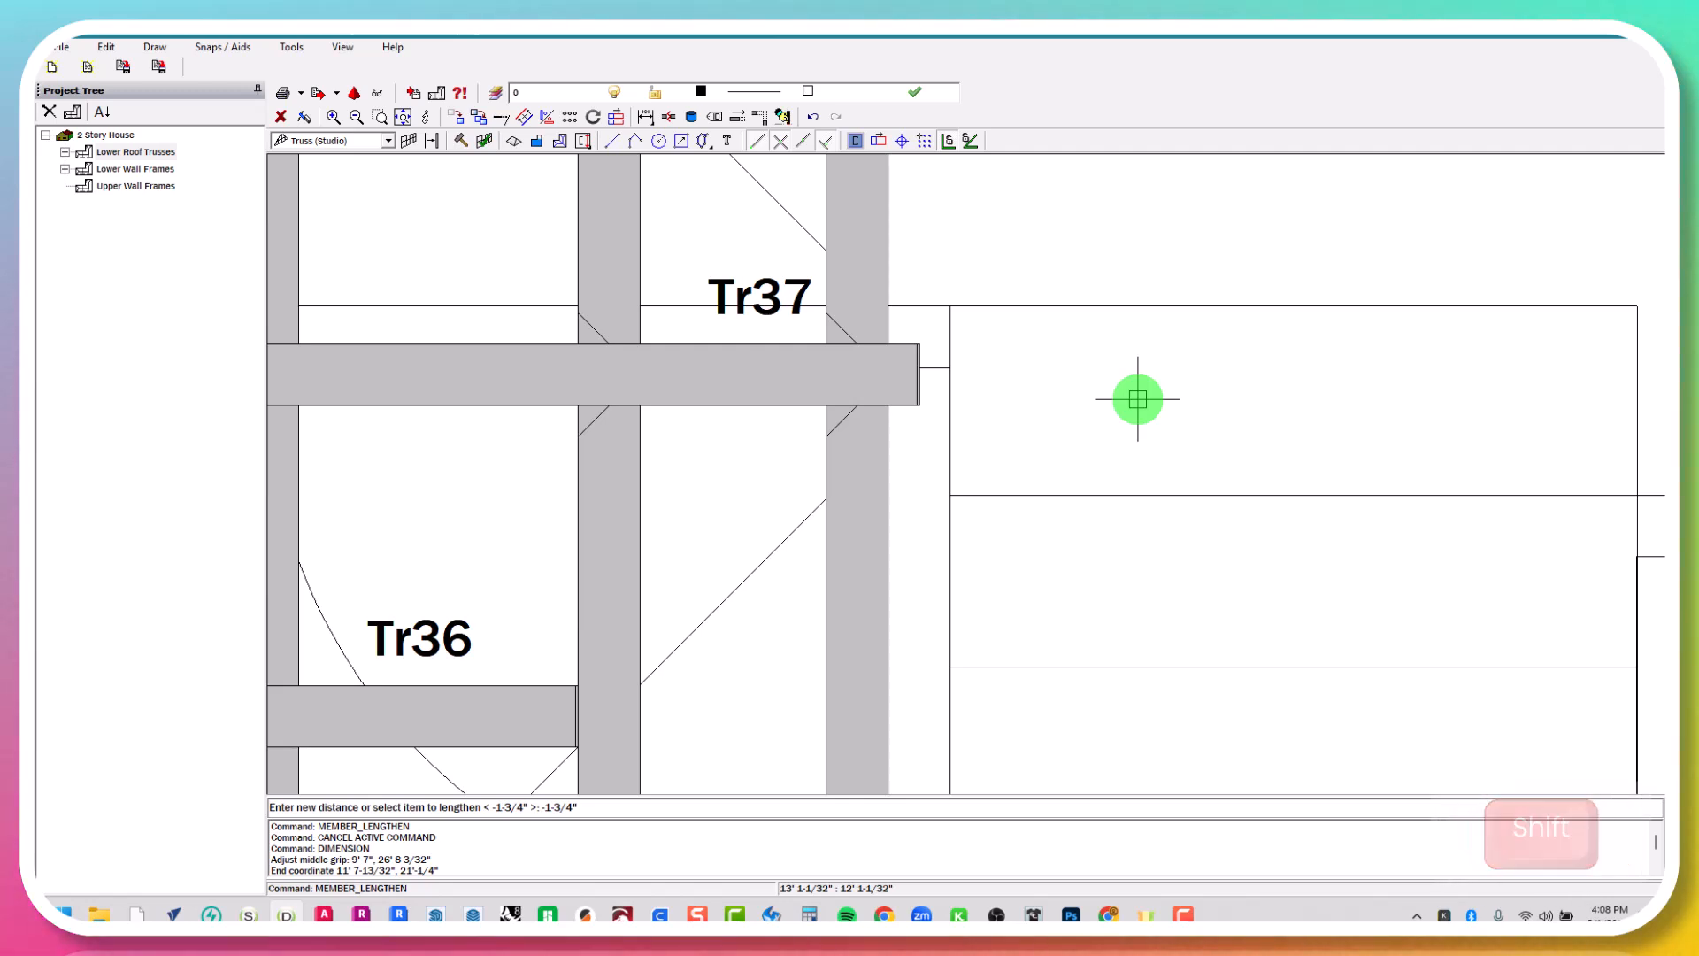
pyautogui.press('Return')
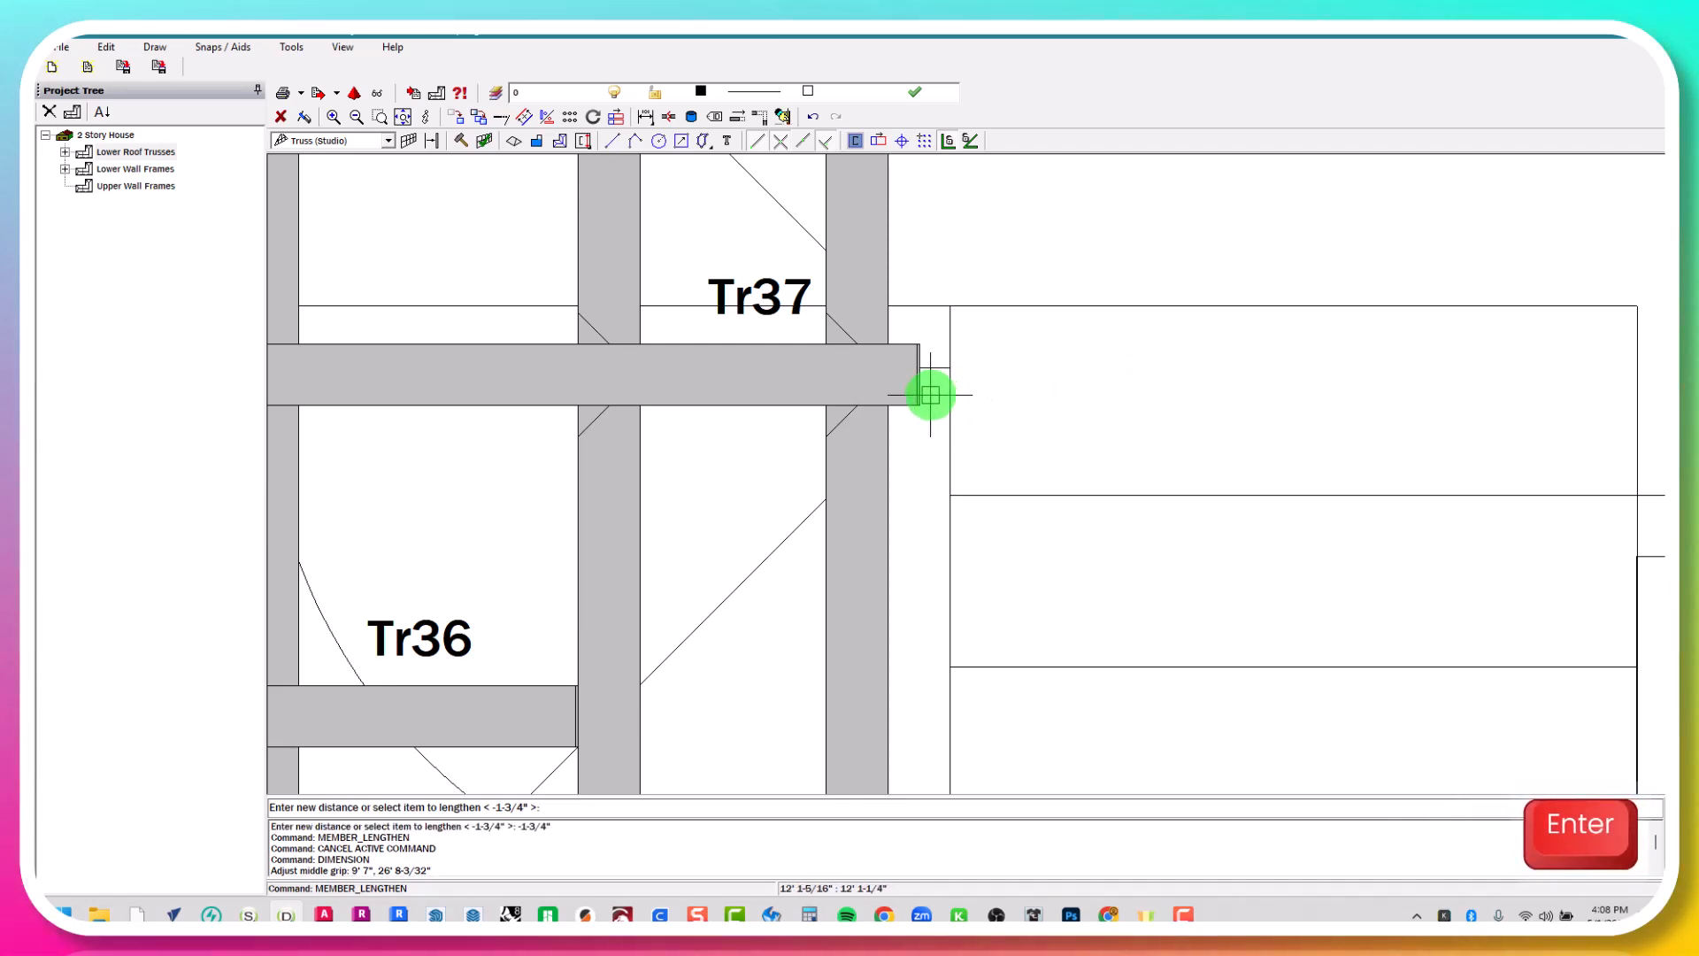
pyautogui.scroll(2, 924, 391)
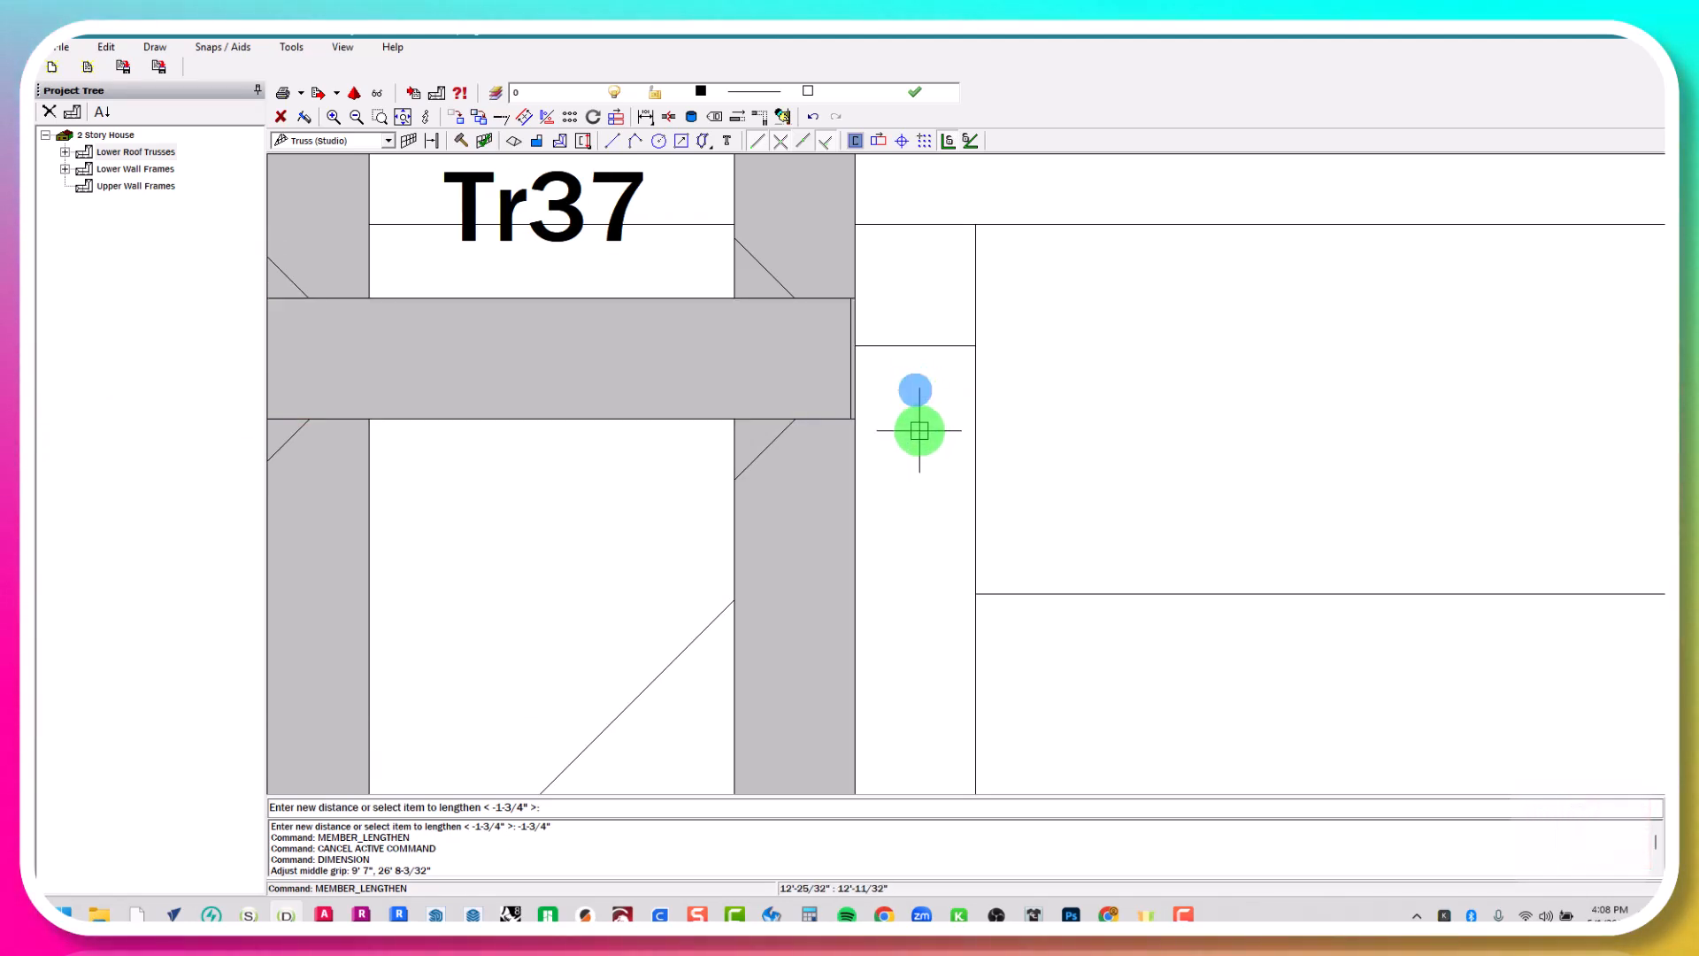
# Try to shorten truss Tr18 at its apex end by the same -1-3/4" distance
pyautogui.scroll(-2, 685, 433)
pyautogui.scroll(-4, 579, 542)
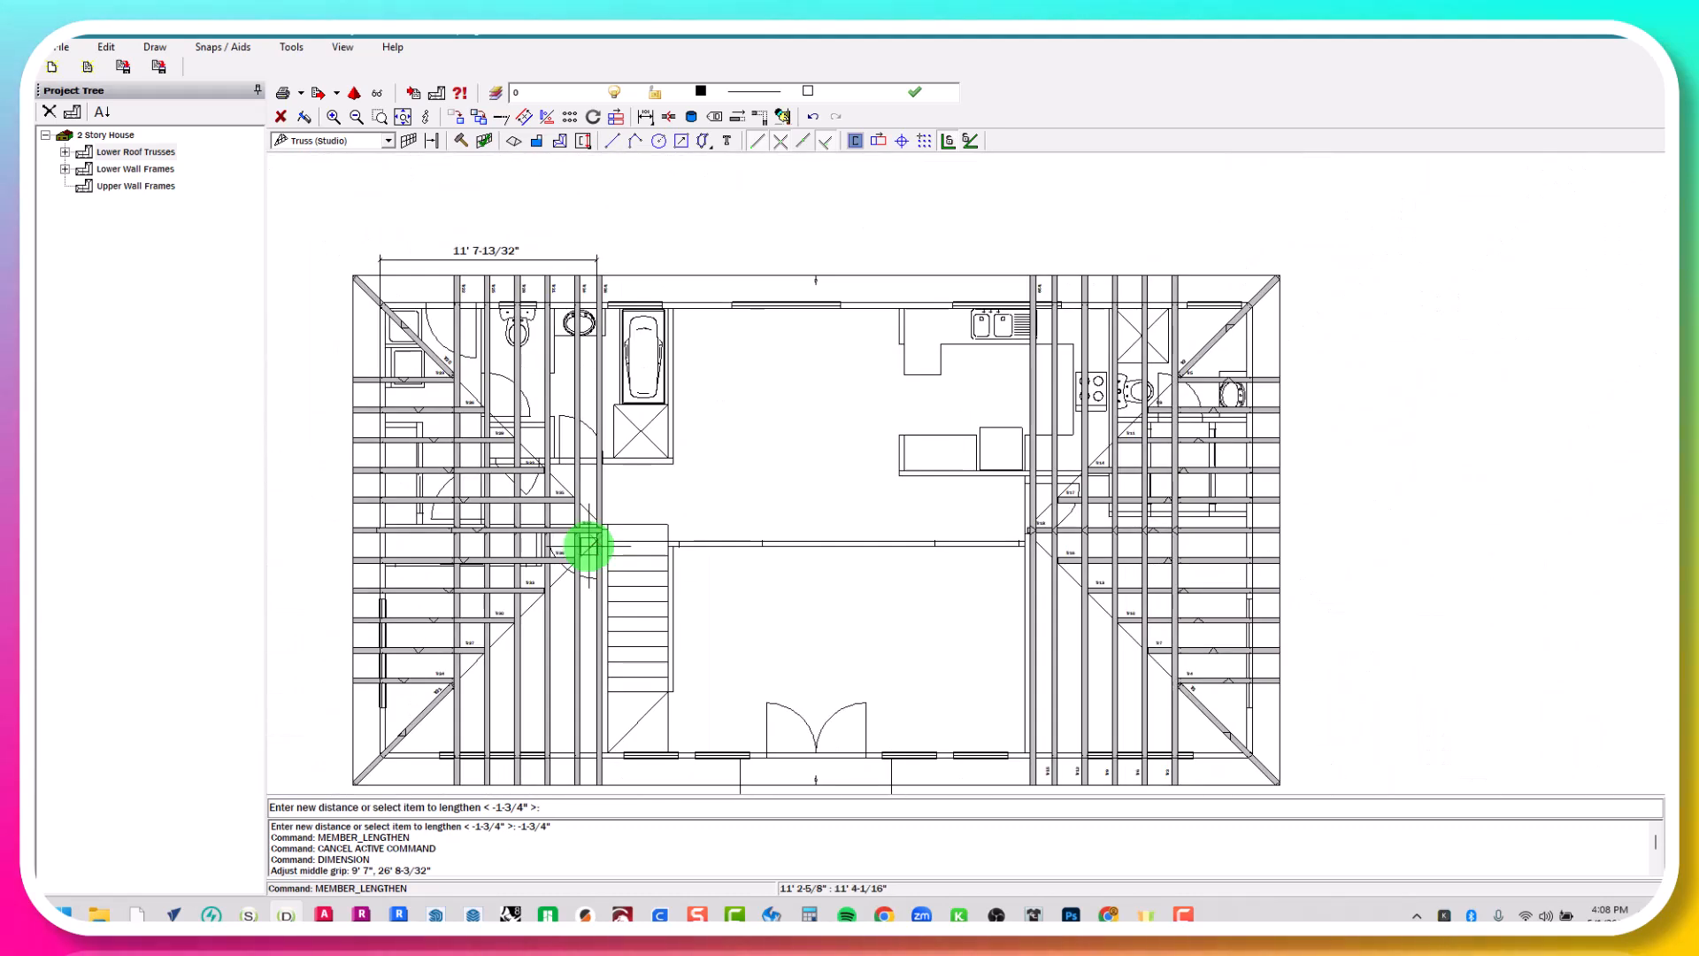
pyautogui.scroll(5, 1040, 535)
pyautogui.scroll(5, 1040, 535)
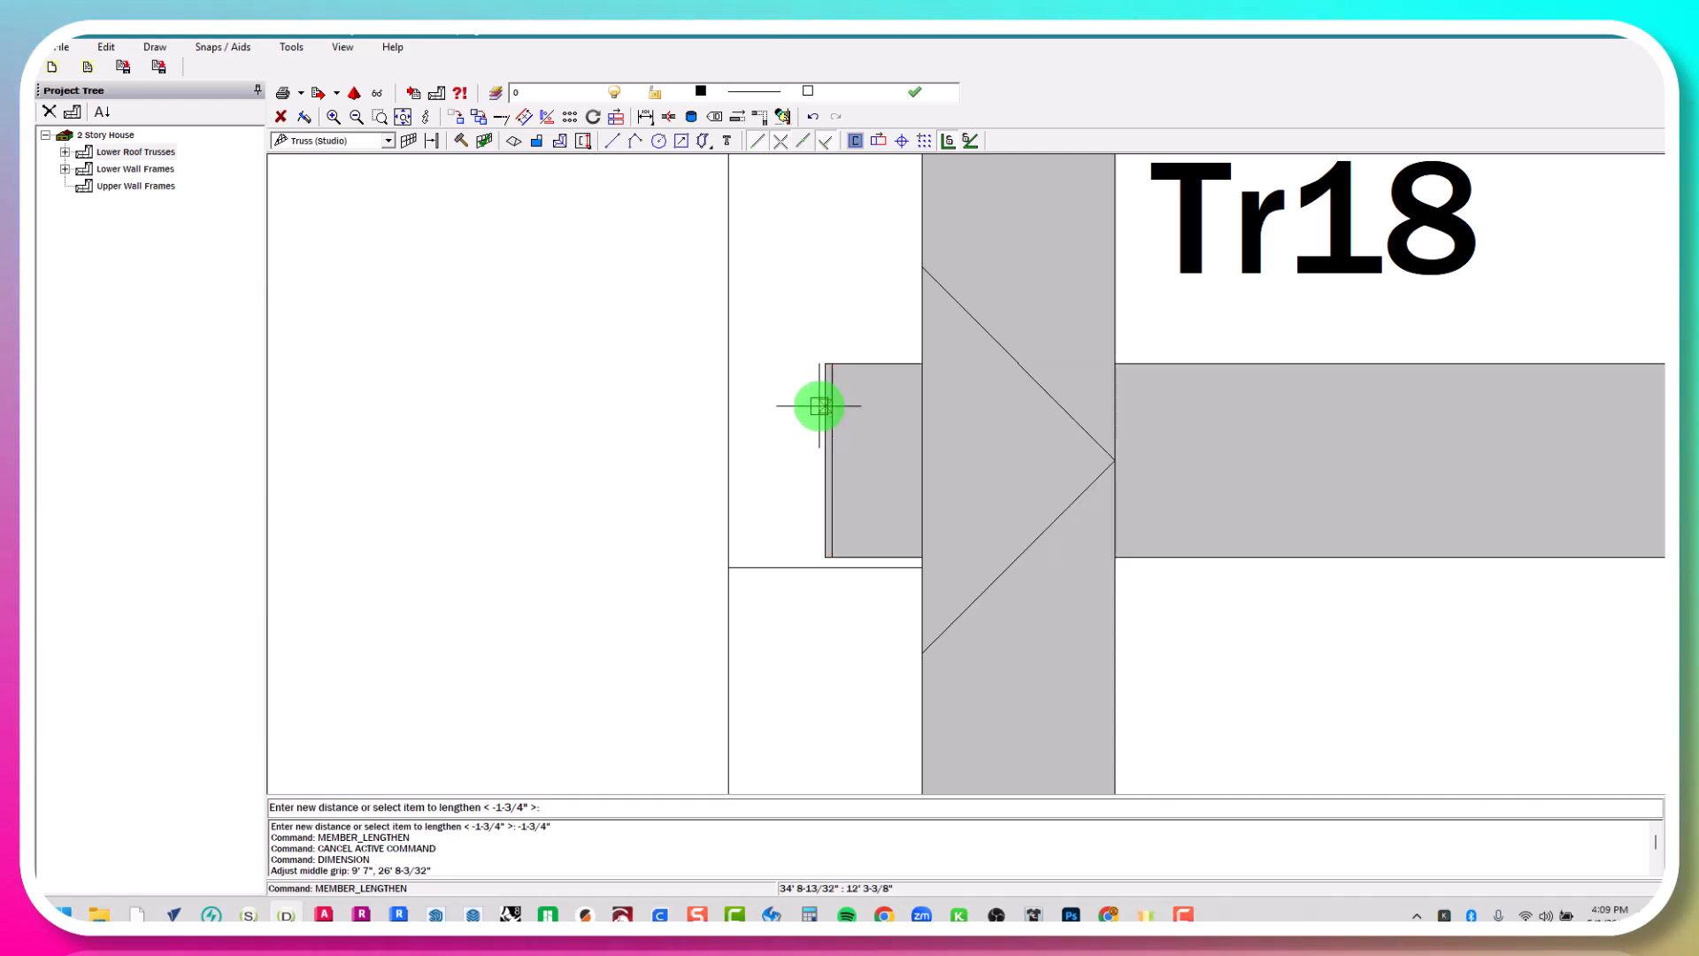
pyautogui.scroll(-6, 821, 504)
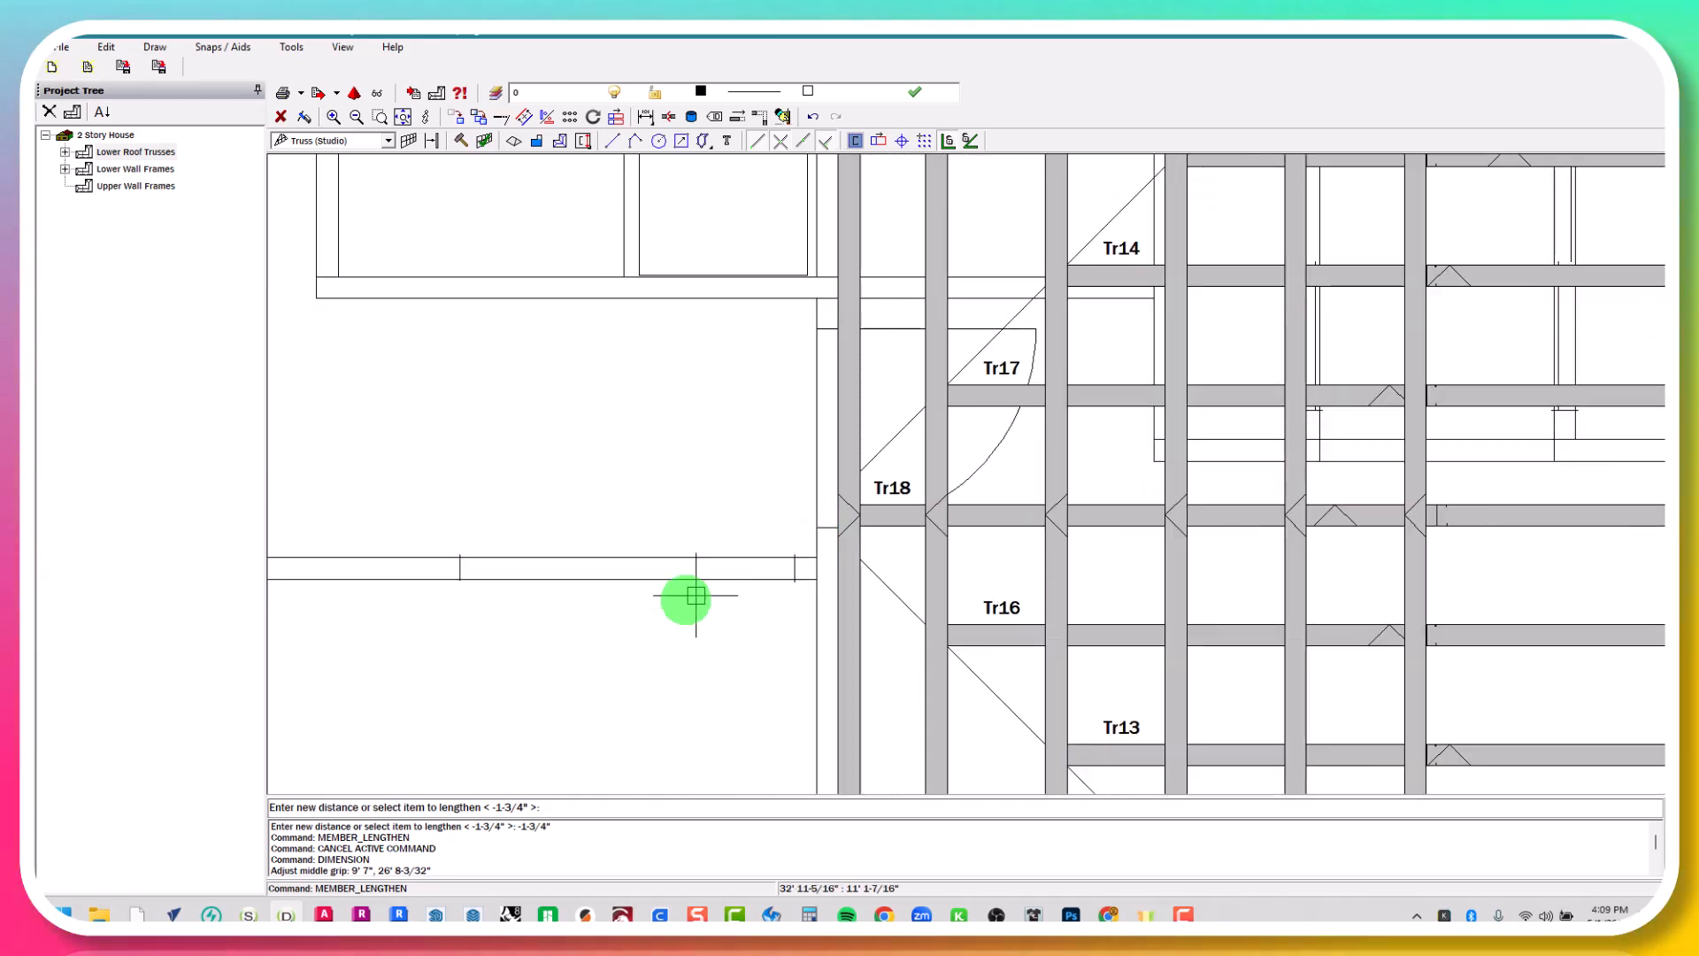
# Expand Lower Roof Trusses and Roof1 in the project tree and locate truss Tr18
pyautogui.scroll(-2, 571, 648)
pyautogui.moveTo(572, 648); pyautogui.dragTo(1008, 493, button='middle')
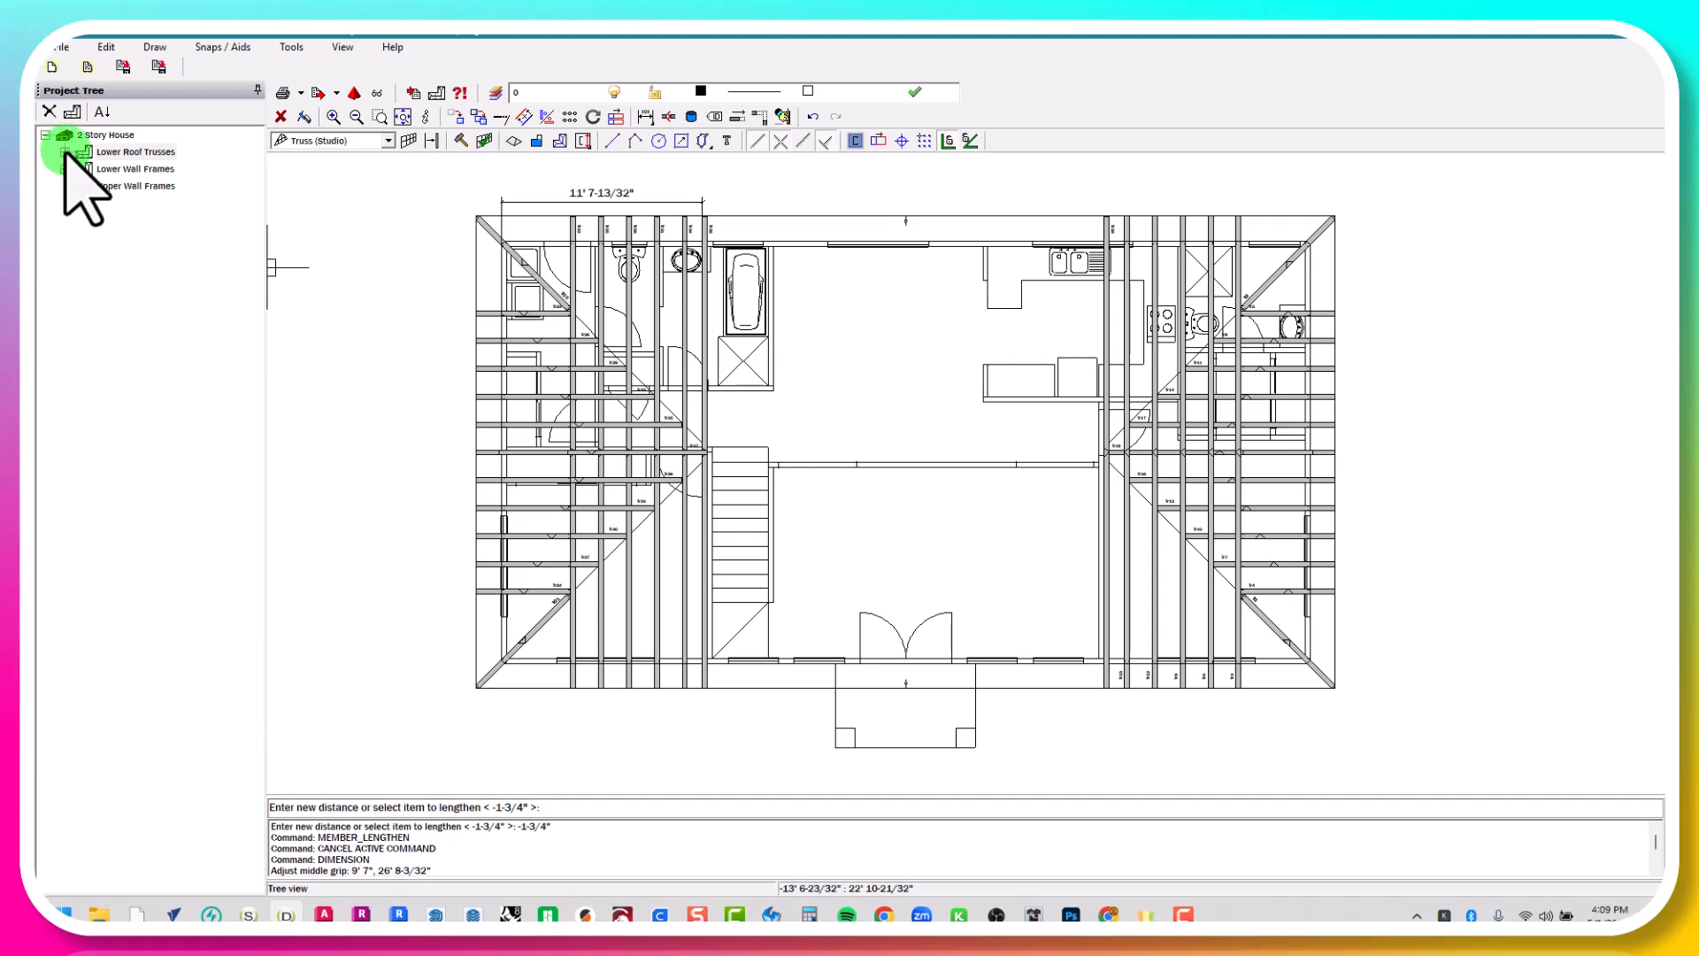
pyautogui.click(65, 152)
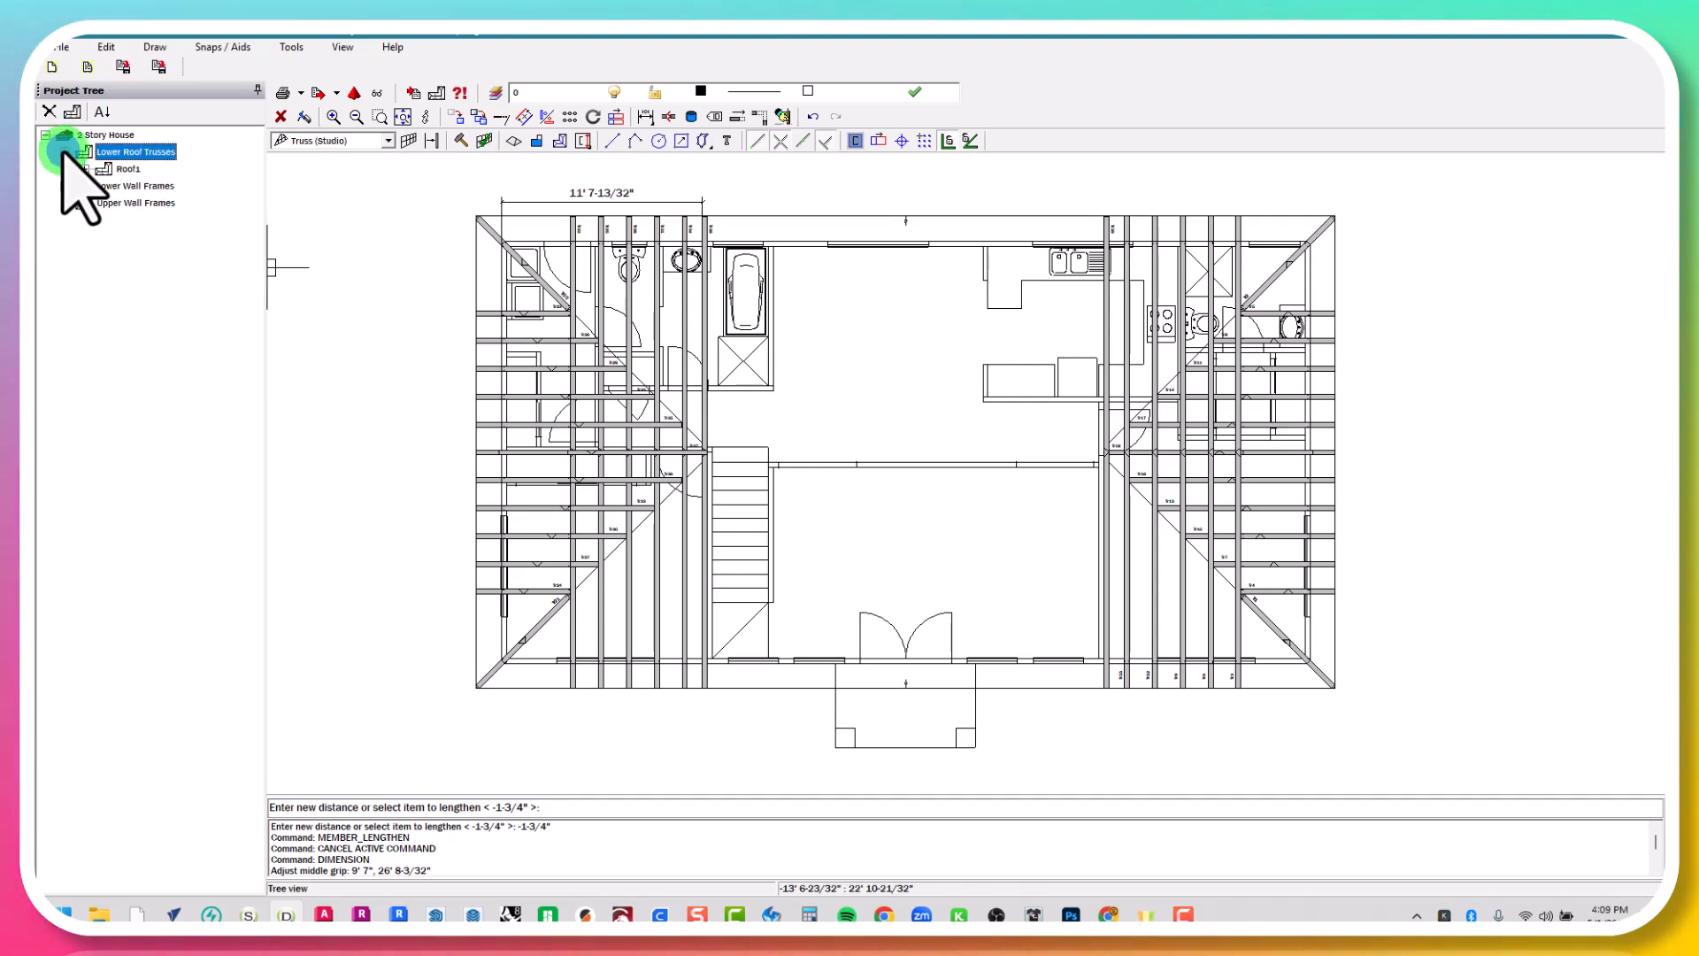
pyautogui.click(84, 169)
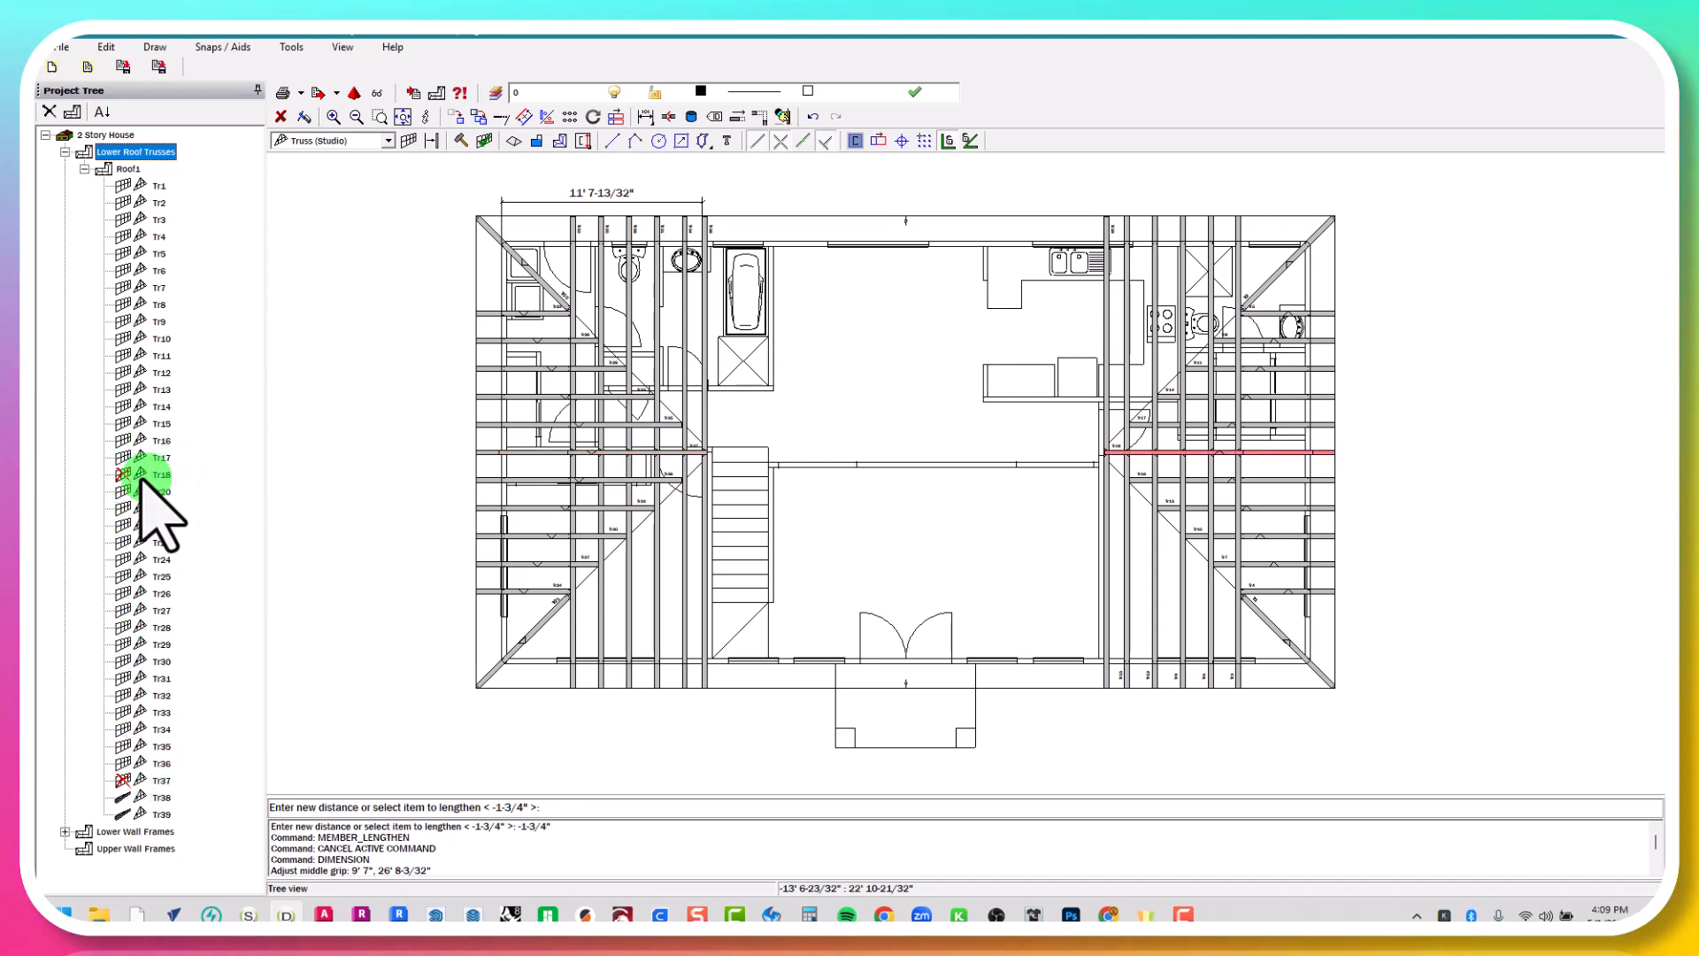
pyautogui.click(136, 475)
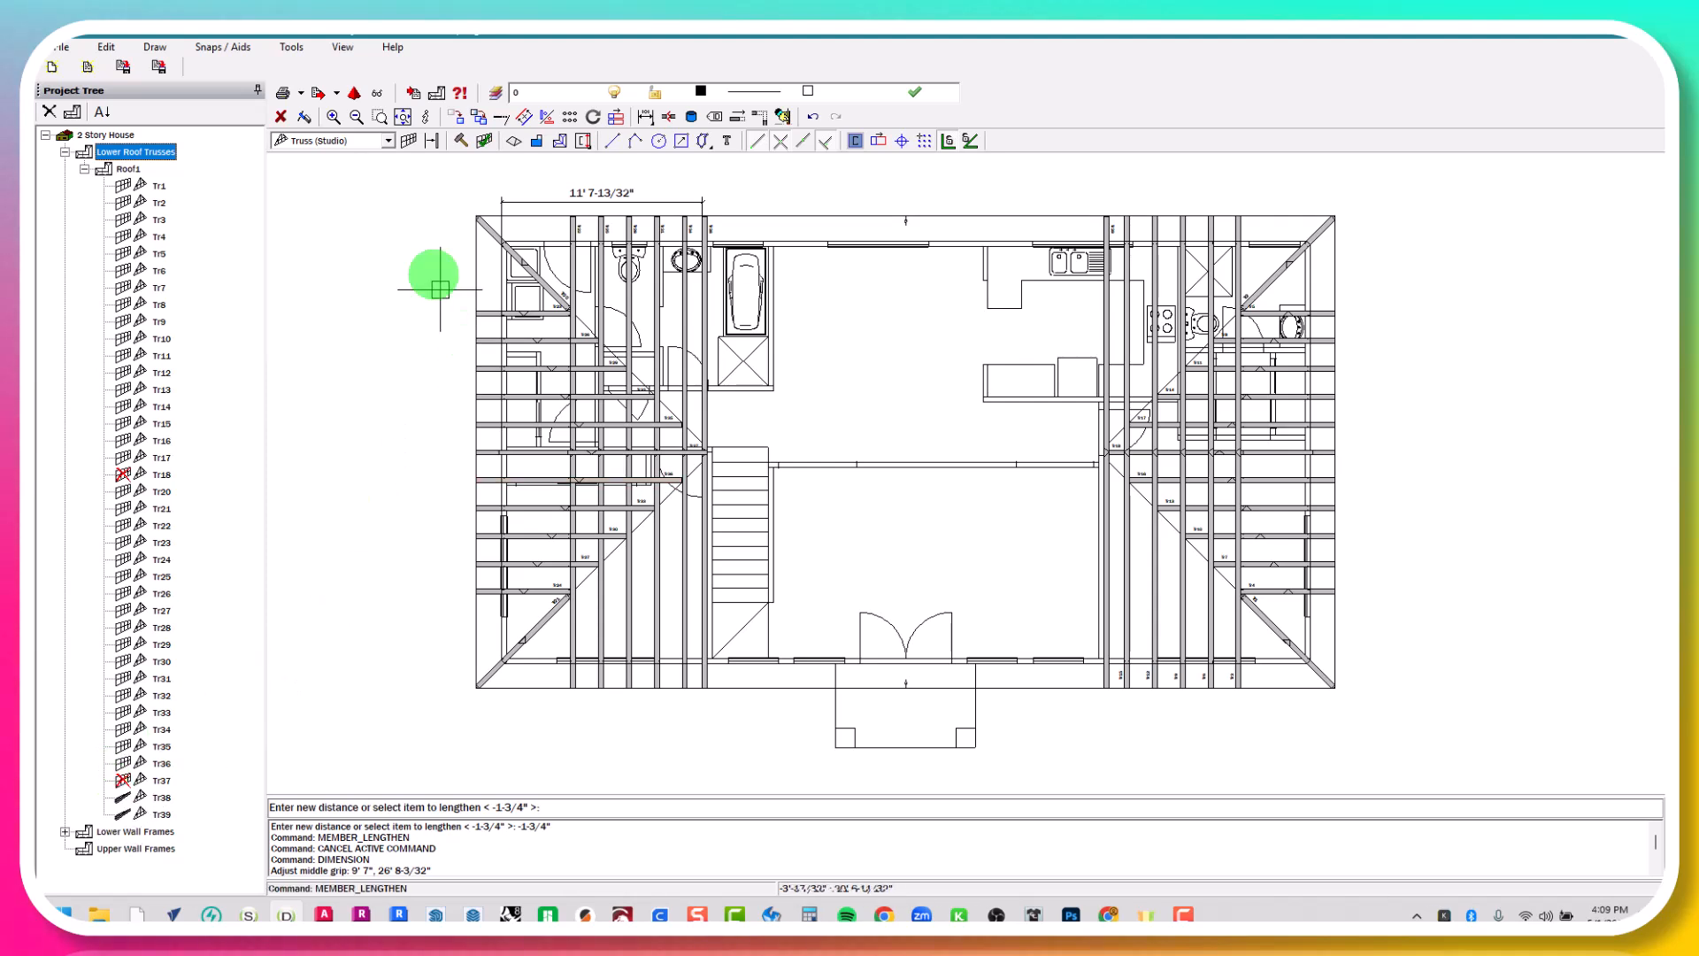
pyautogui.middleClick(350, 347)
pyautogui.middleClick(351, 348)
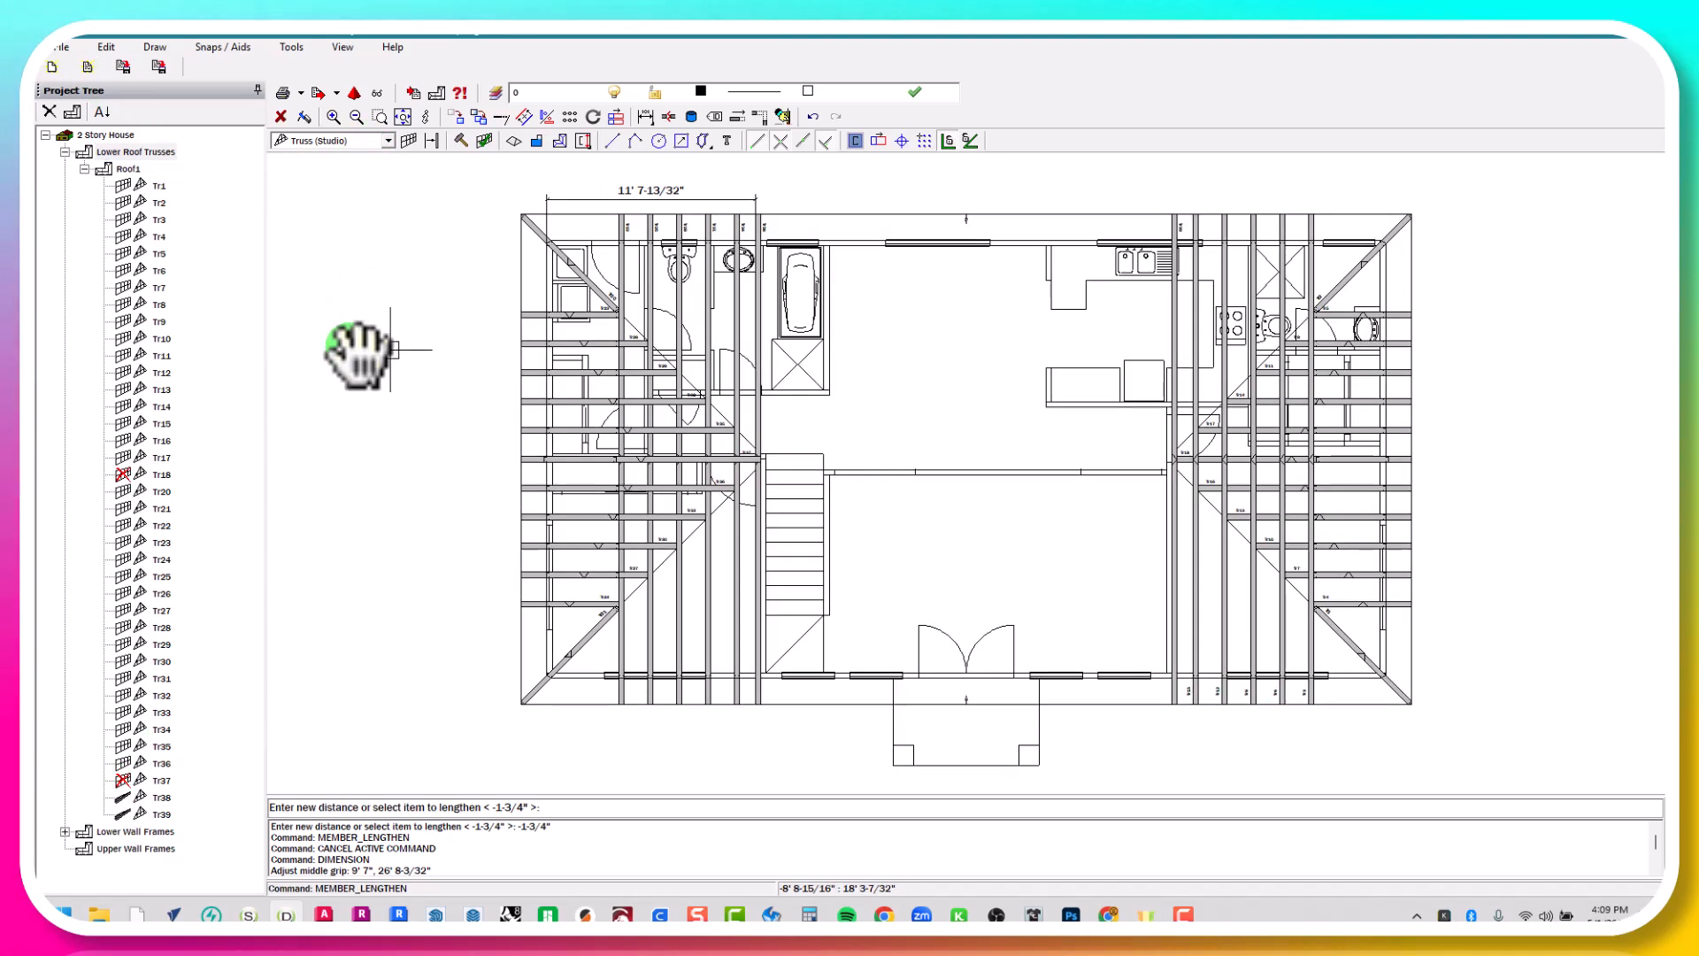
# End the lengthen command and undo the length changes to trusses Tr37 and Tr18
pyautogui.press('Escape')
pyautogui.press('ctrl')
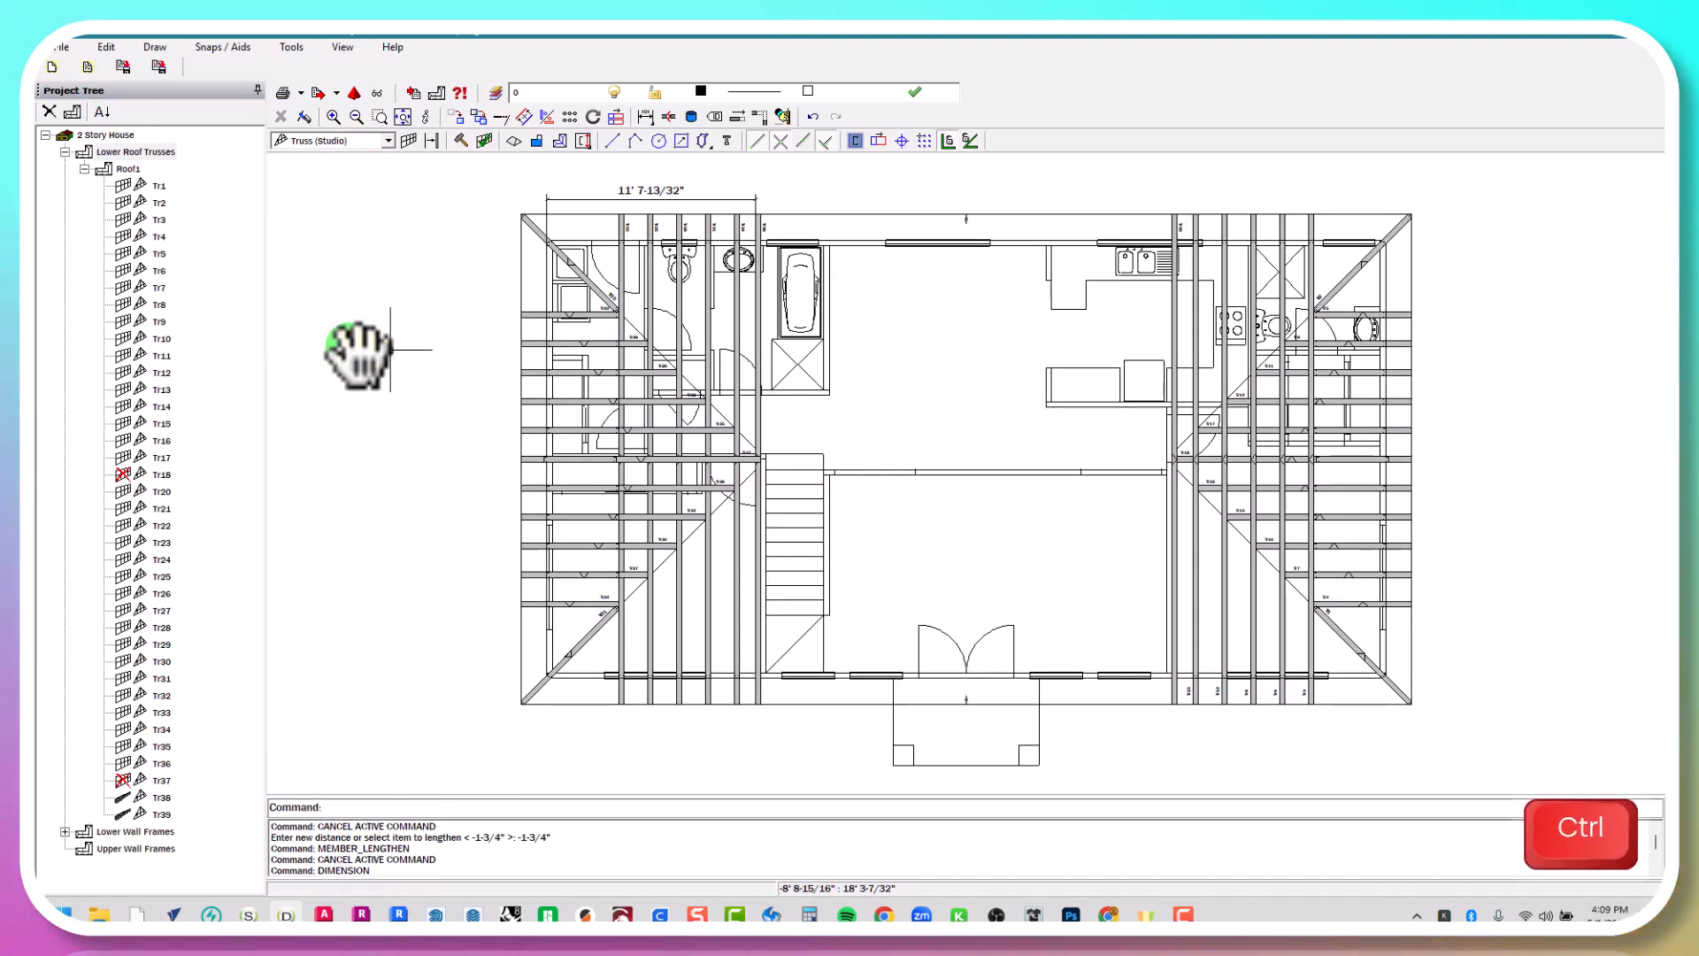
pyautogui.hotkey('ctrl', 'z')
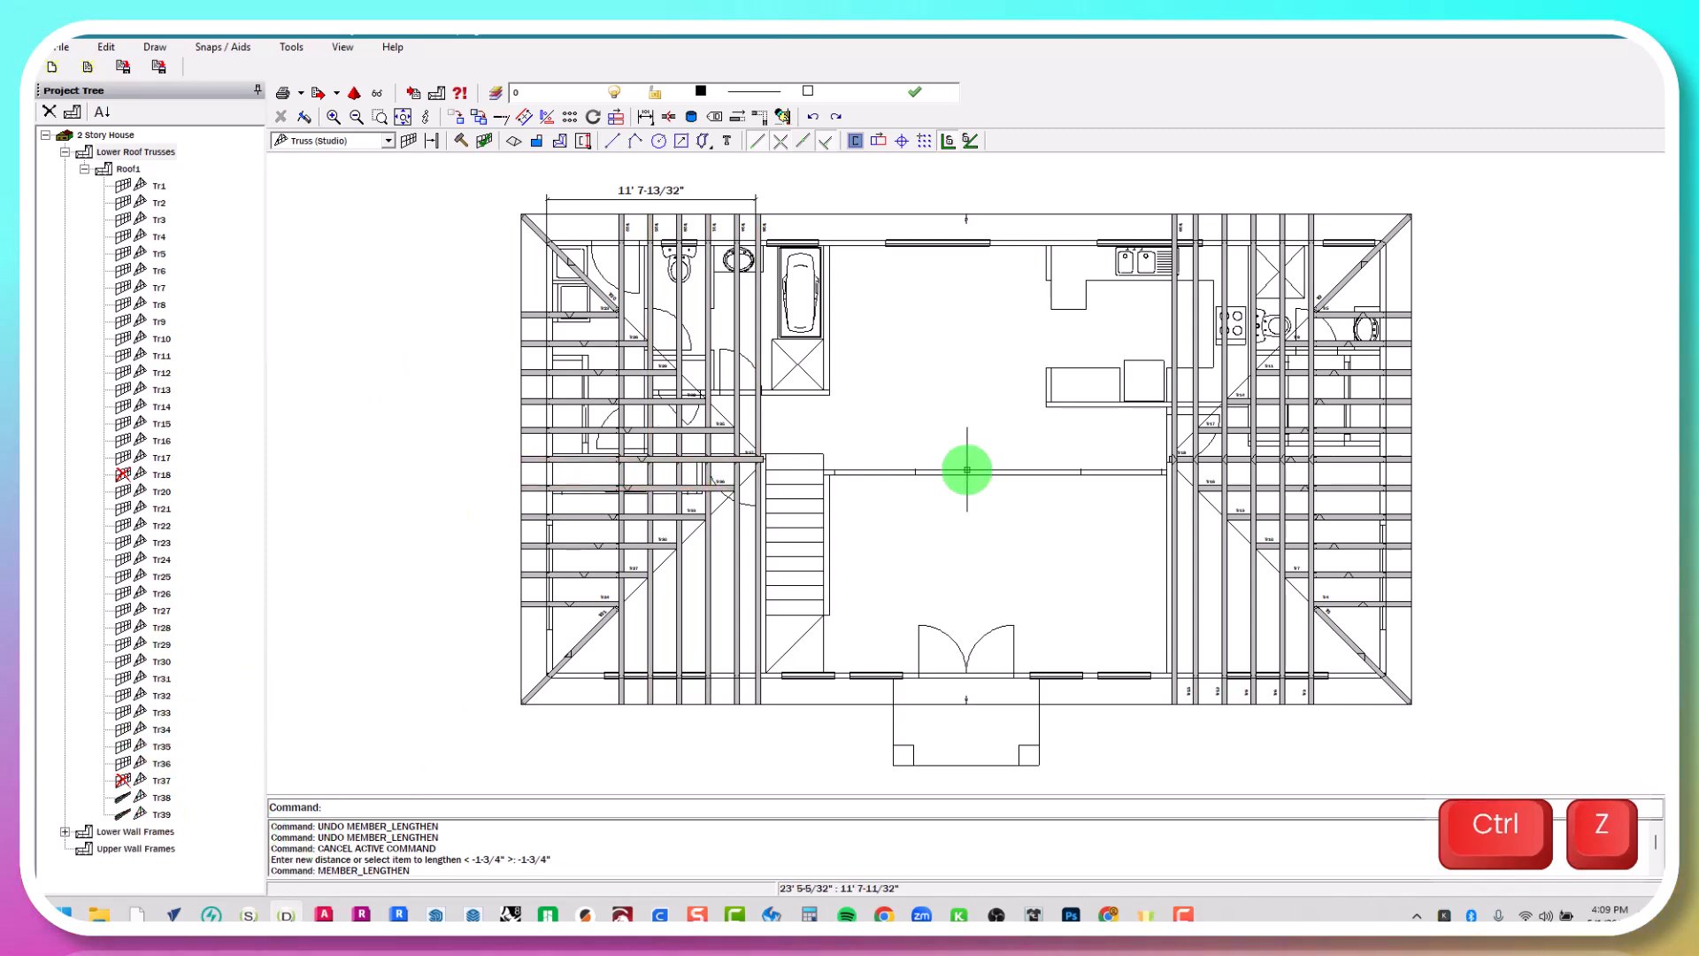
# Rebuild truss Tr37 in its elevation view and close the view
pyautogui.scroll(5, 611, 463)
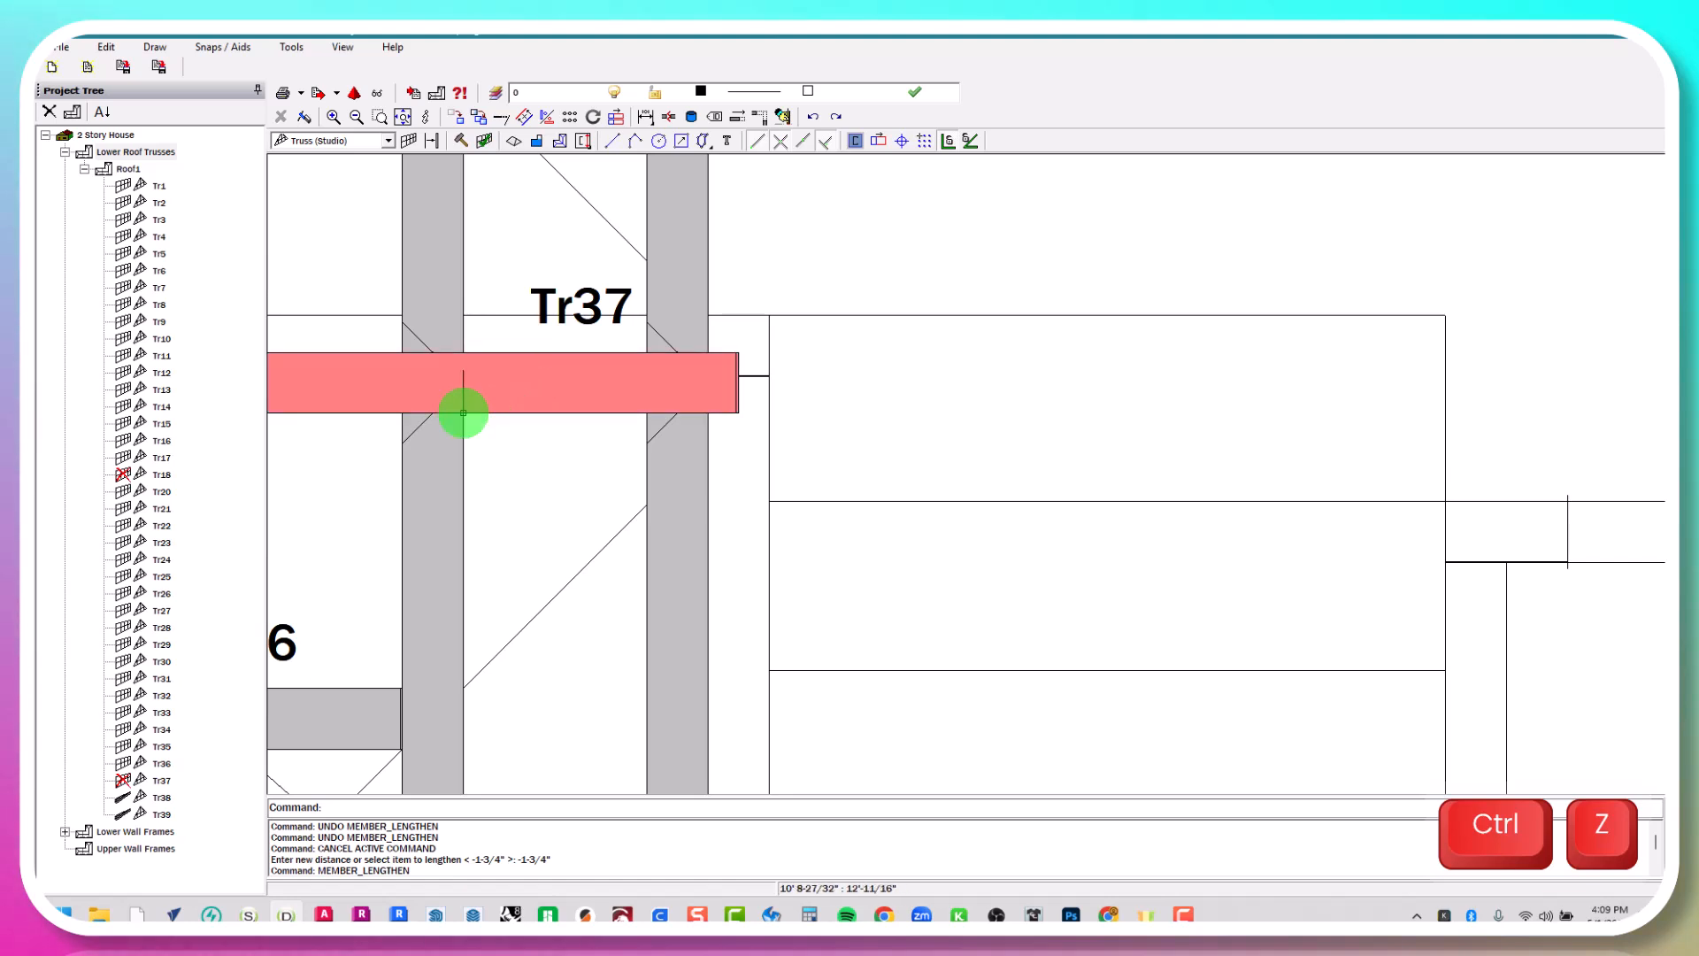
pyautogui.rightClick(171, 785)
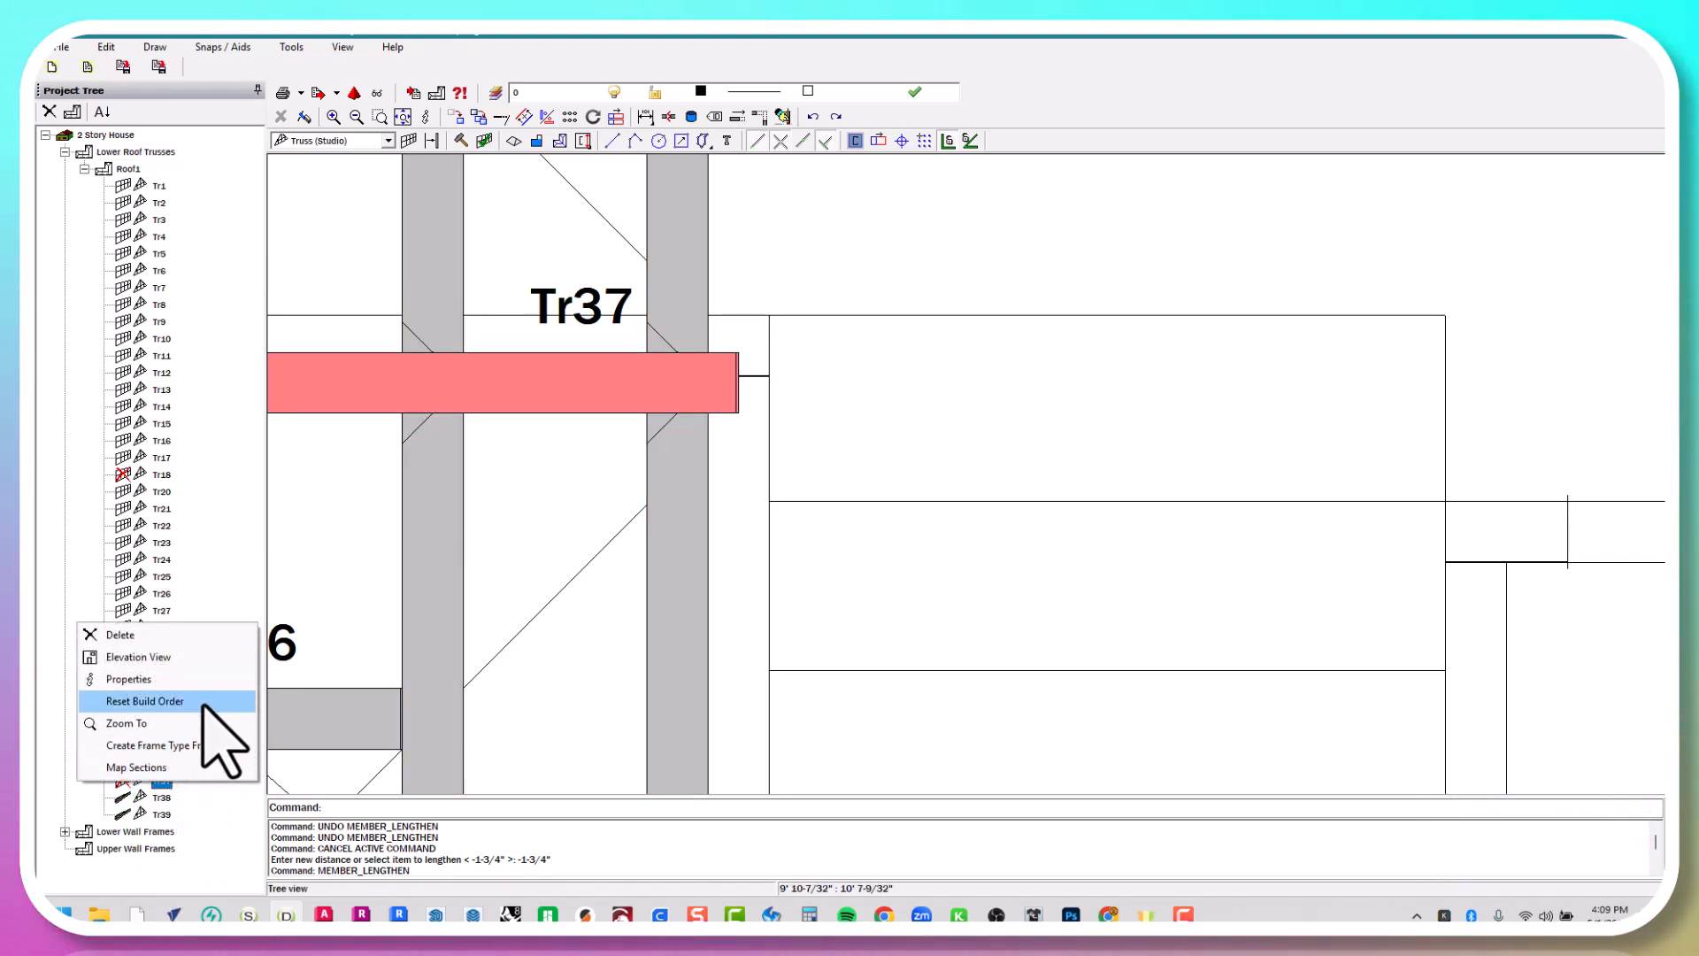
pyautogui.click(209, 809)
pyautogui.click(163, 781)
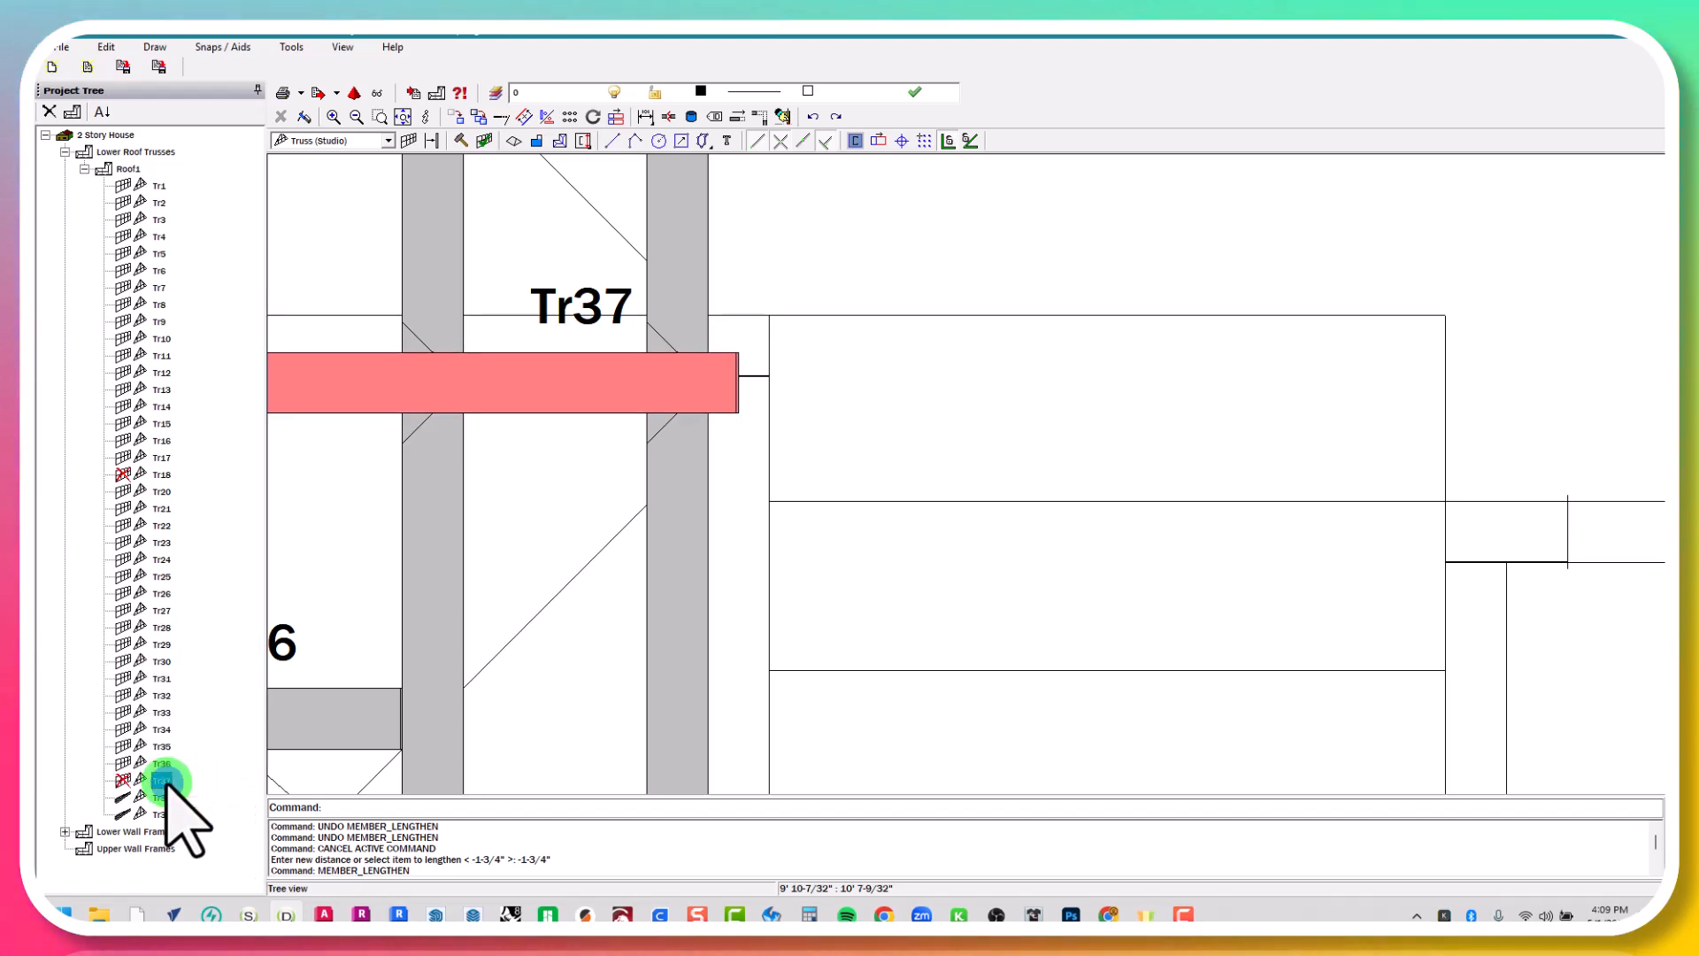
pyautogui.doubleClick(163, 780)
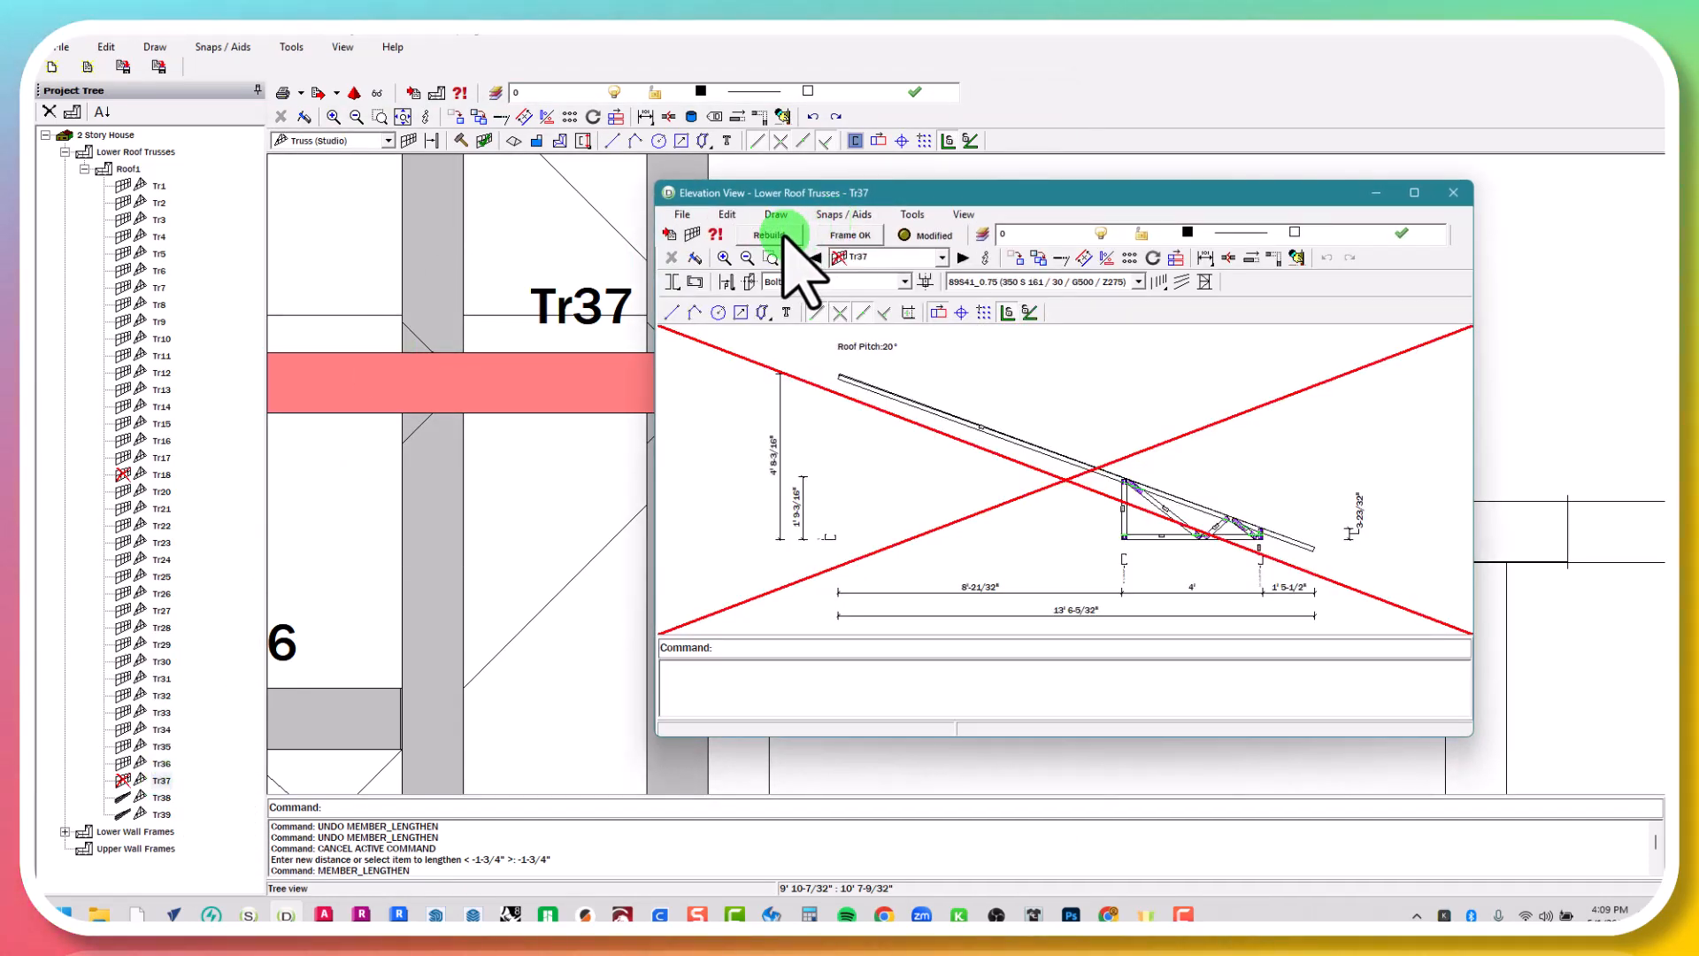
pyautogui.click(779, 234)
pyautogui.click(1452, 192)
# Rebuild truss Tr18 in its elevation view and close the view
pyautogui.click(162, 460)
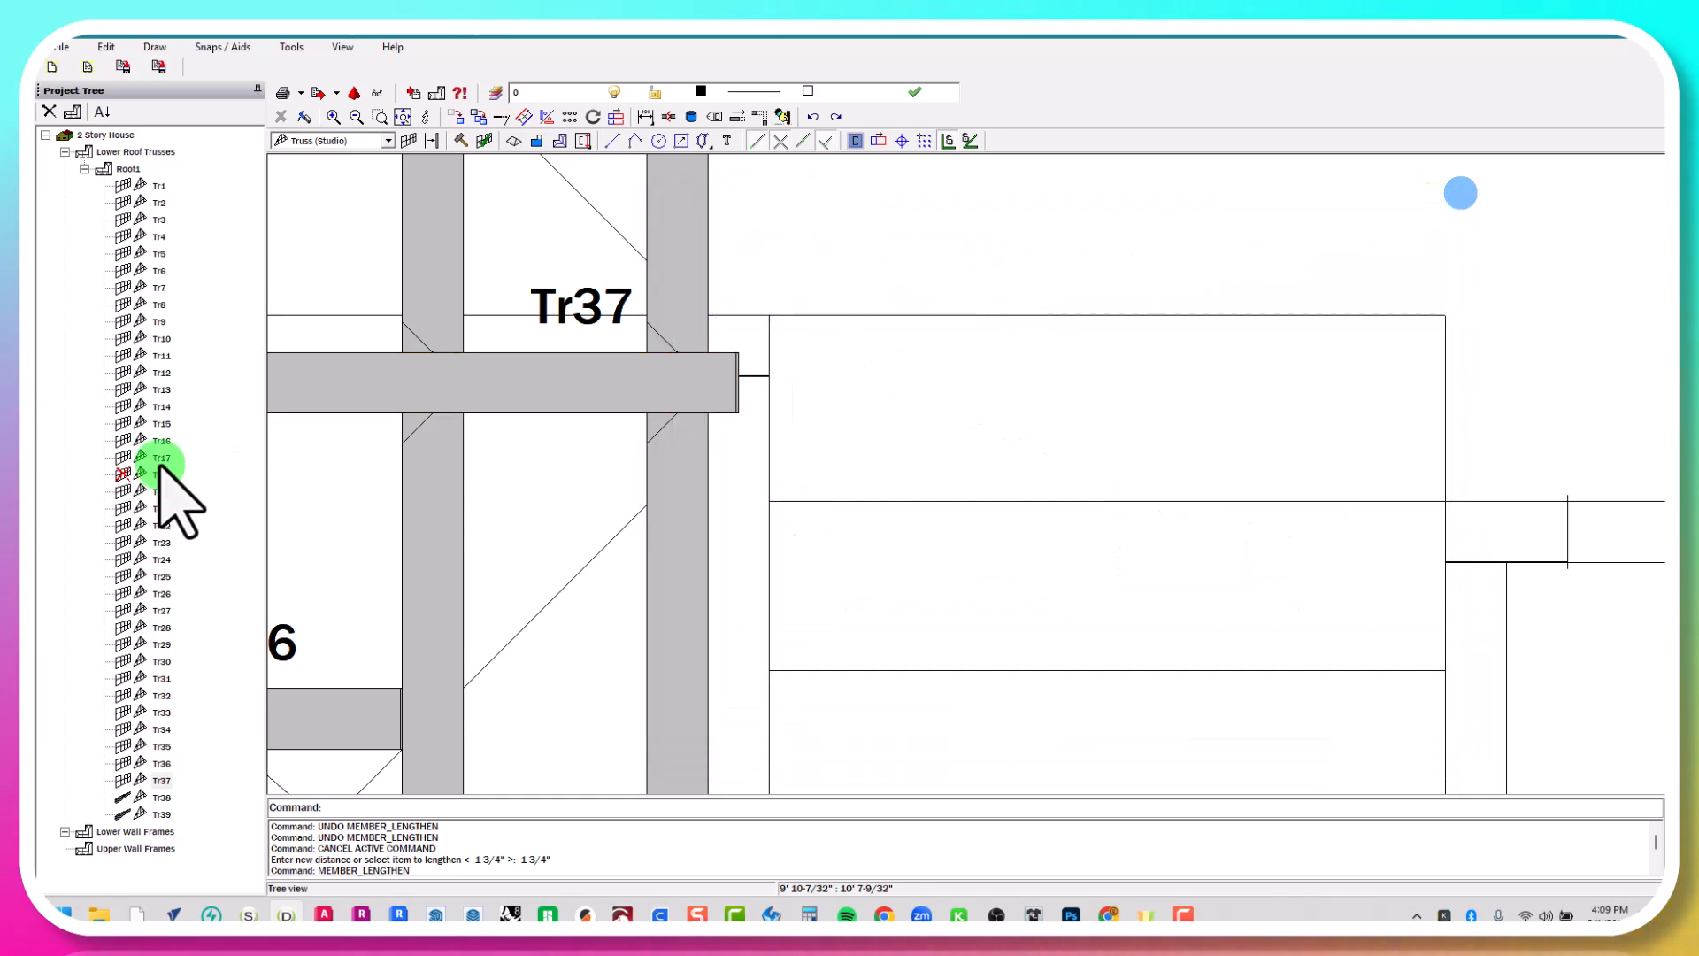
pyautogui.doubleClick(162, 475)
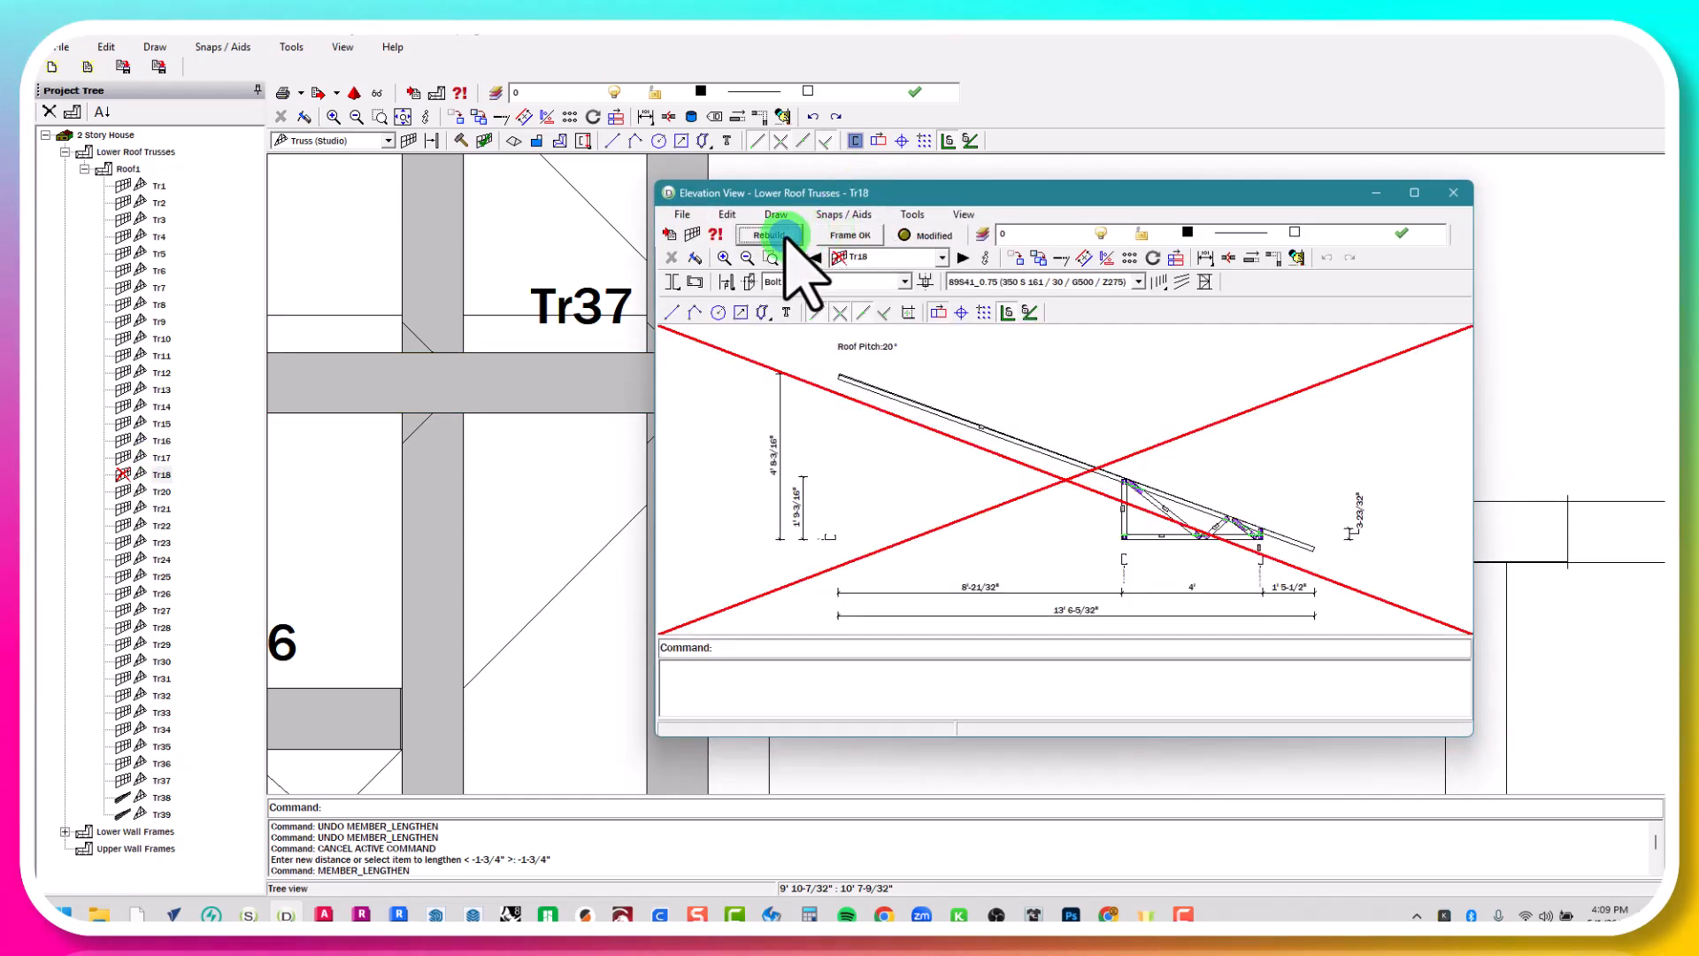
pyautogui.click(769, 234)
pyautogui.click(1455, 192)
# Repeat Member Lengthen with -1-3/4" on the end of Tr37 that overruns the left apex truss
pyautogui.scroll(-5, 611, 475)
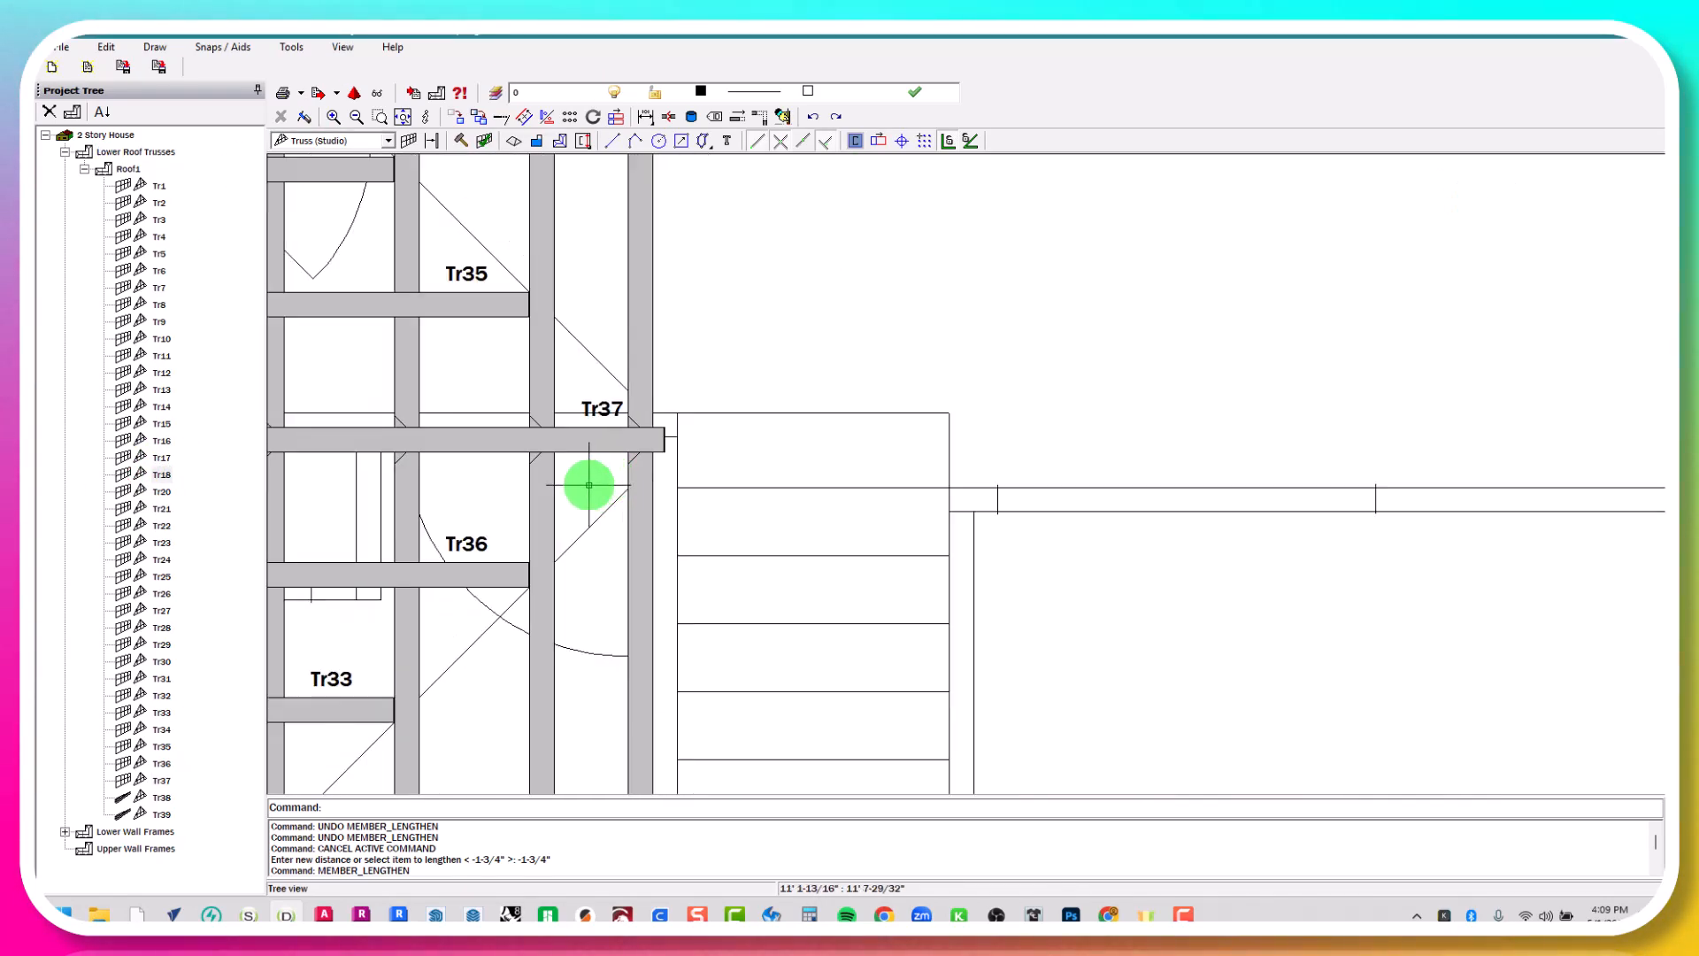
pyautogui.scroll(-5, 751, 485)
pyautogui.moveTo(759, 486); pyautogui.dragTo(709, 486, button='middle')
pyautogui.scroll(5, 707, 486)
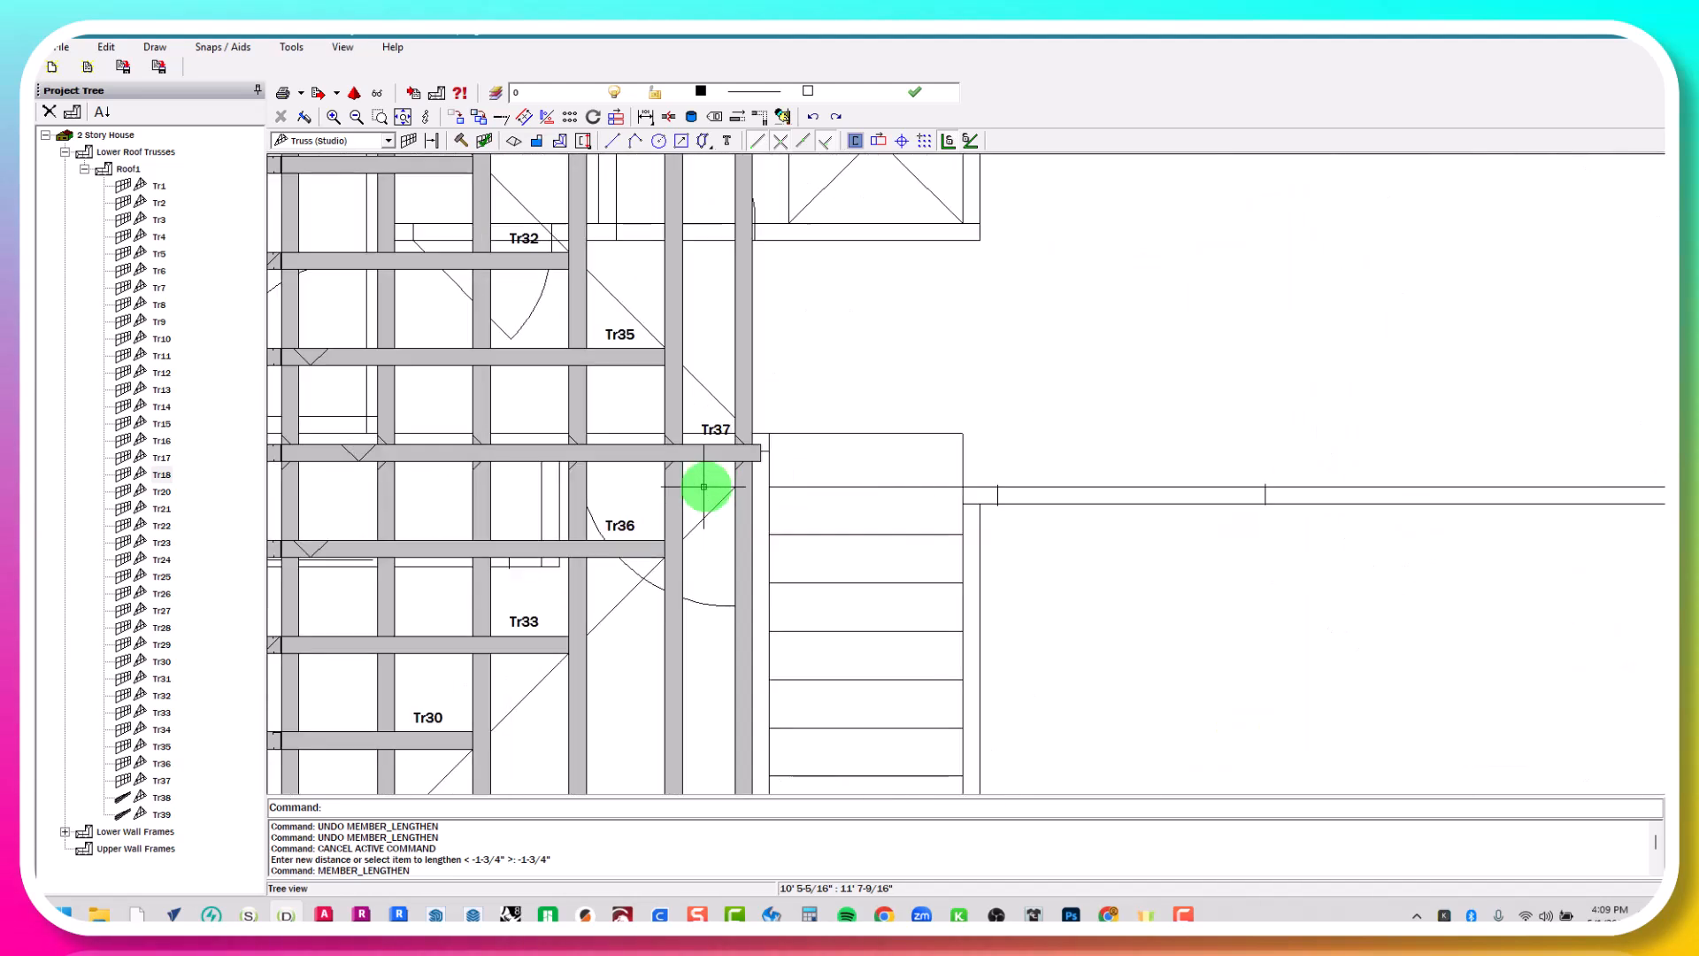
pyautogui.press('space')
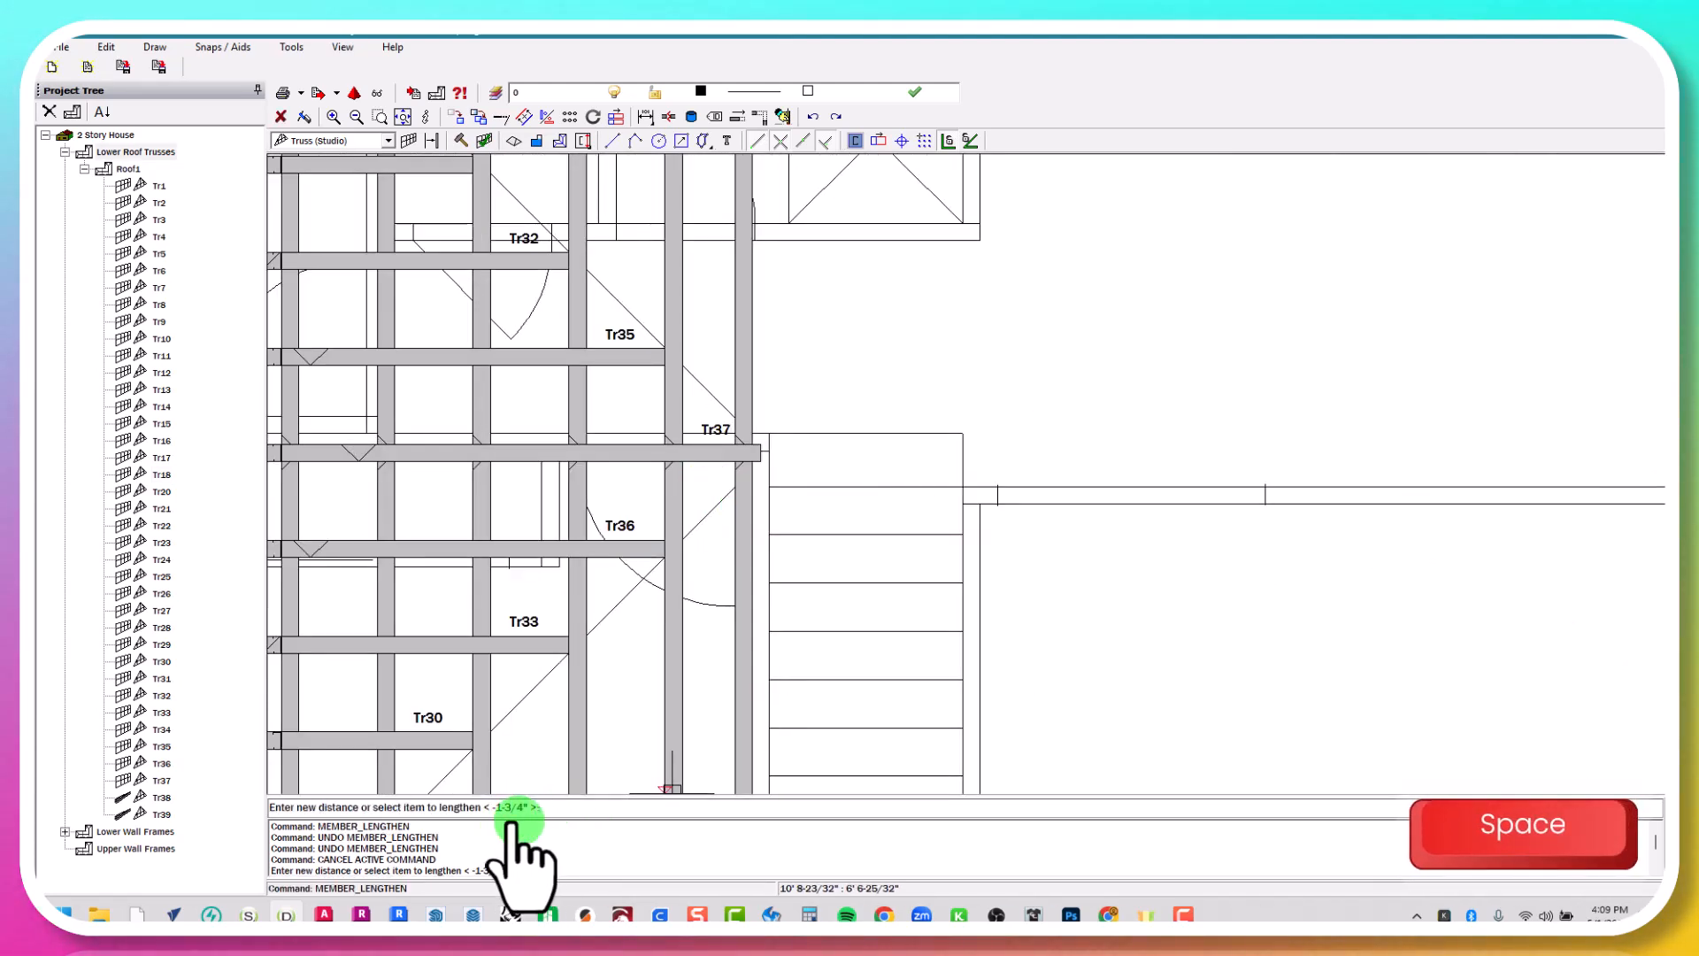
pyautogui.scroll(6, 722, 445)
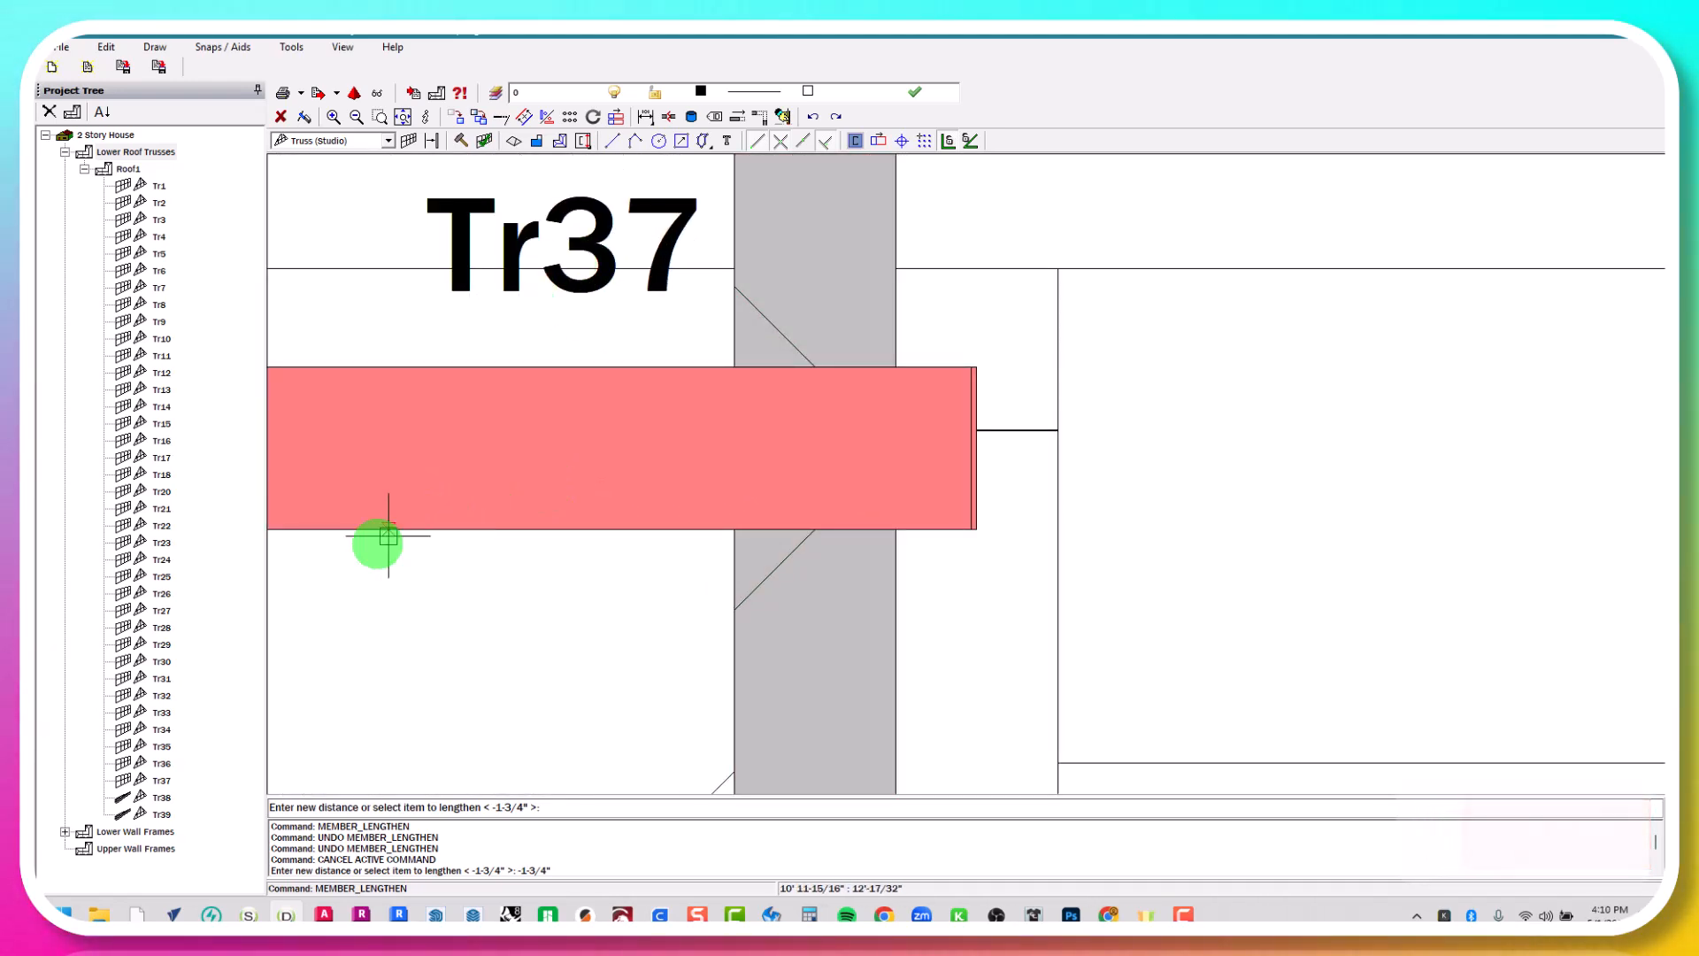
pyautogui.click(976, 493)
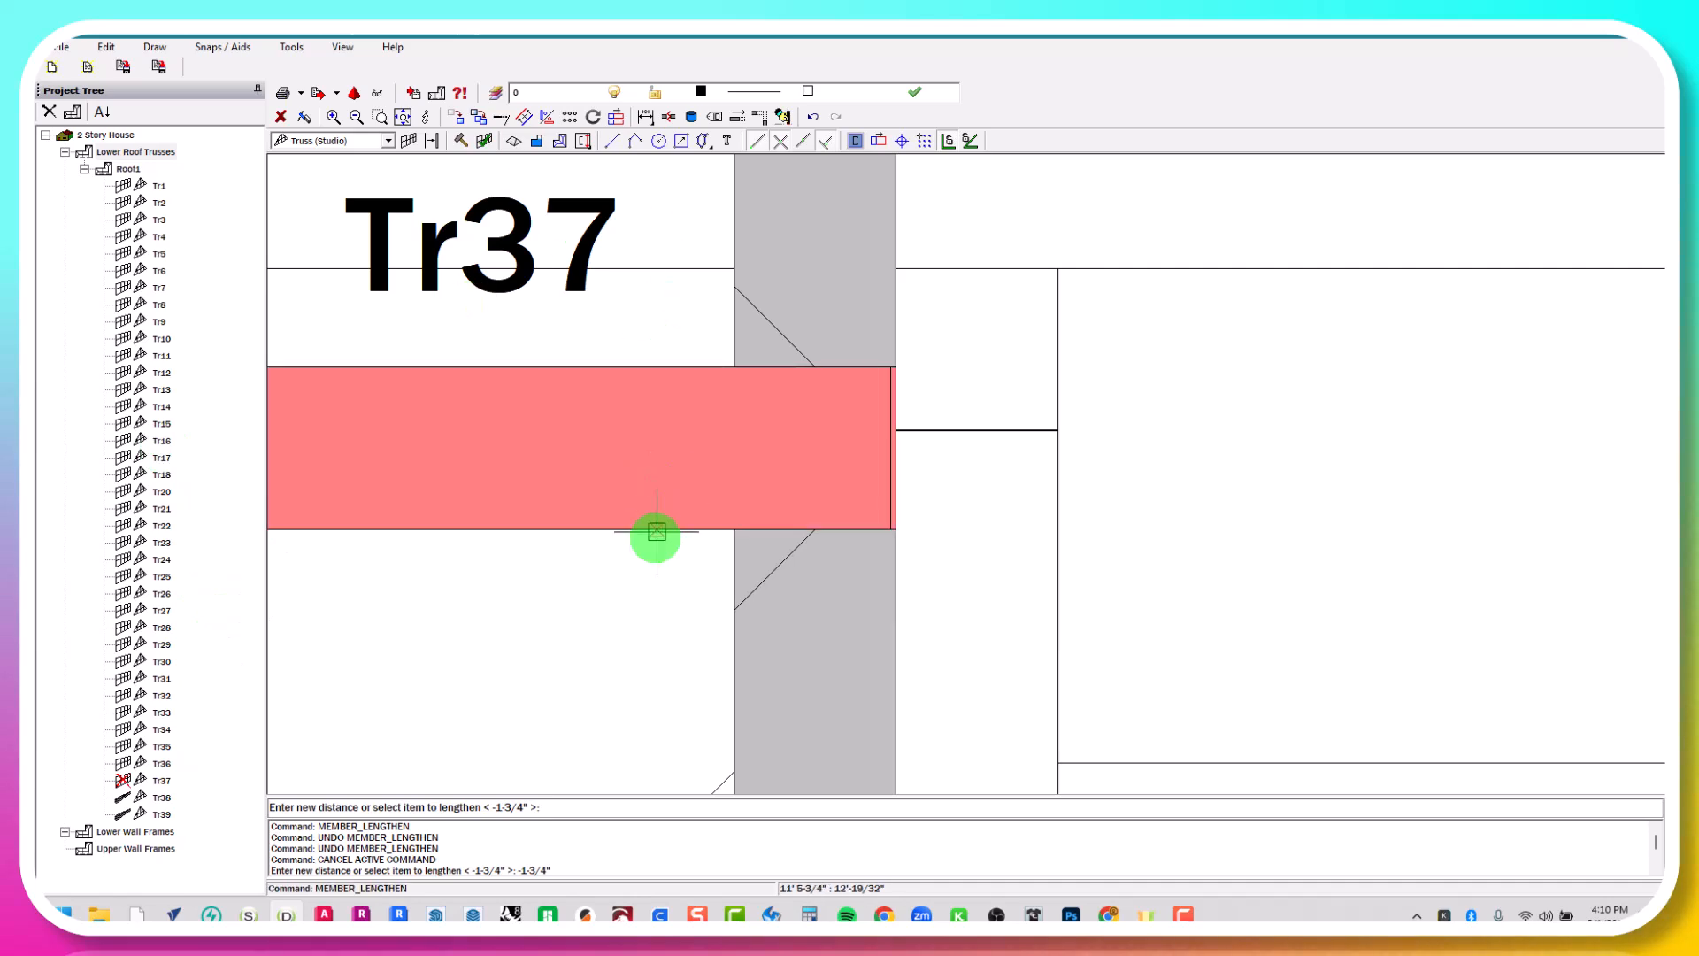
# Shorten the end of Tr18 that overruns the right apex truss by 1-3/4"
pyautogui.scroll(-6, 655, 530)
pyautogui.scroll(10, 880, 486)
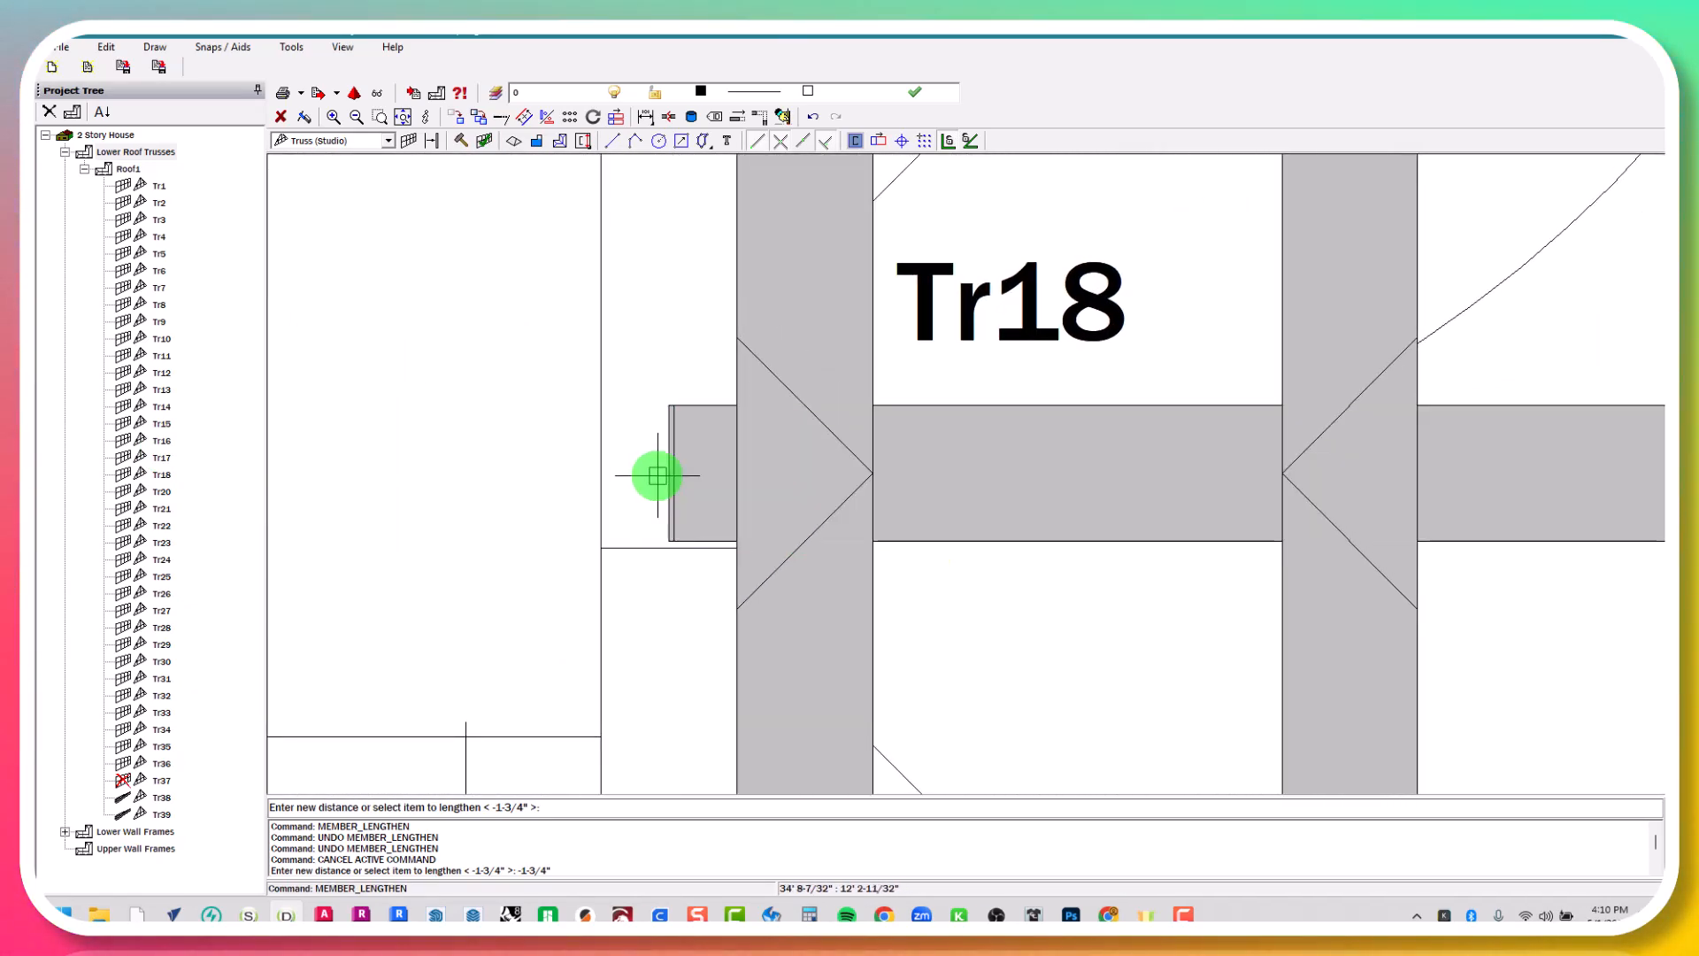
pyautogui.click(668, 477)
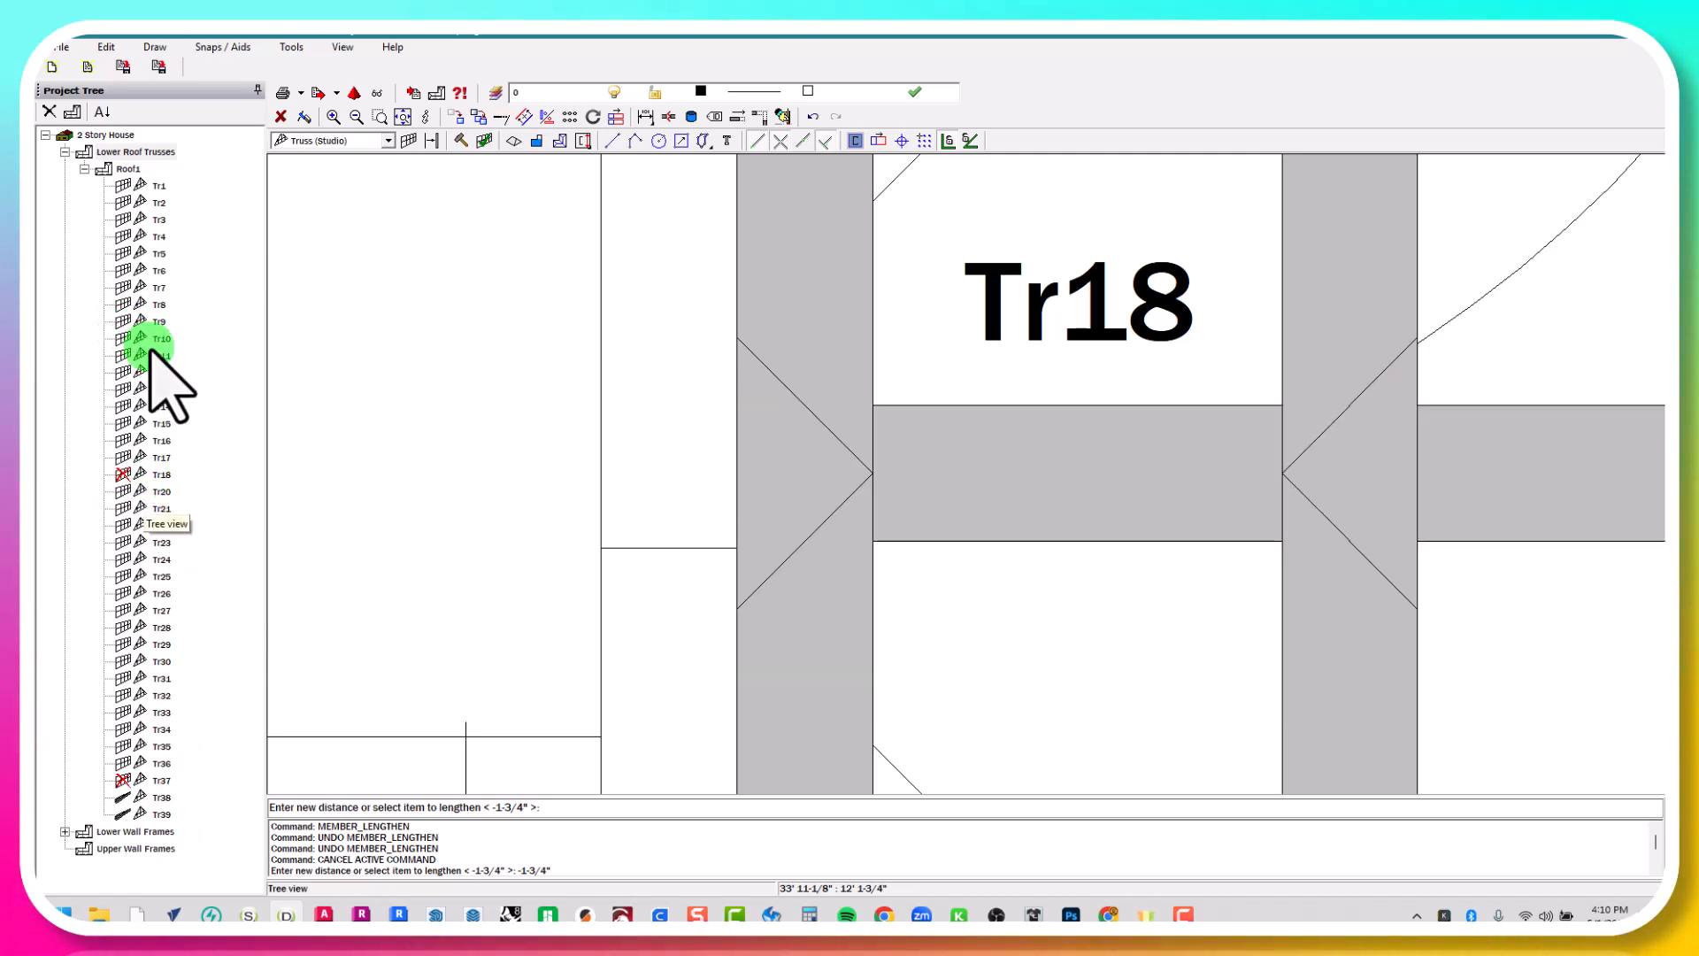
# Review the whole lower roof truss plan and check the status of Tr37 and Tr18 in the project tree
pyautogui.scroll(-5, 702, 436)
pyautogui.scroll(-11, 702, 437)
pyautogui.moveTo(550, 463); pyautogui.dragTo(924, 462, button='middle')
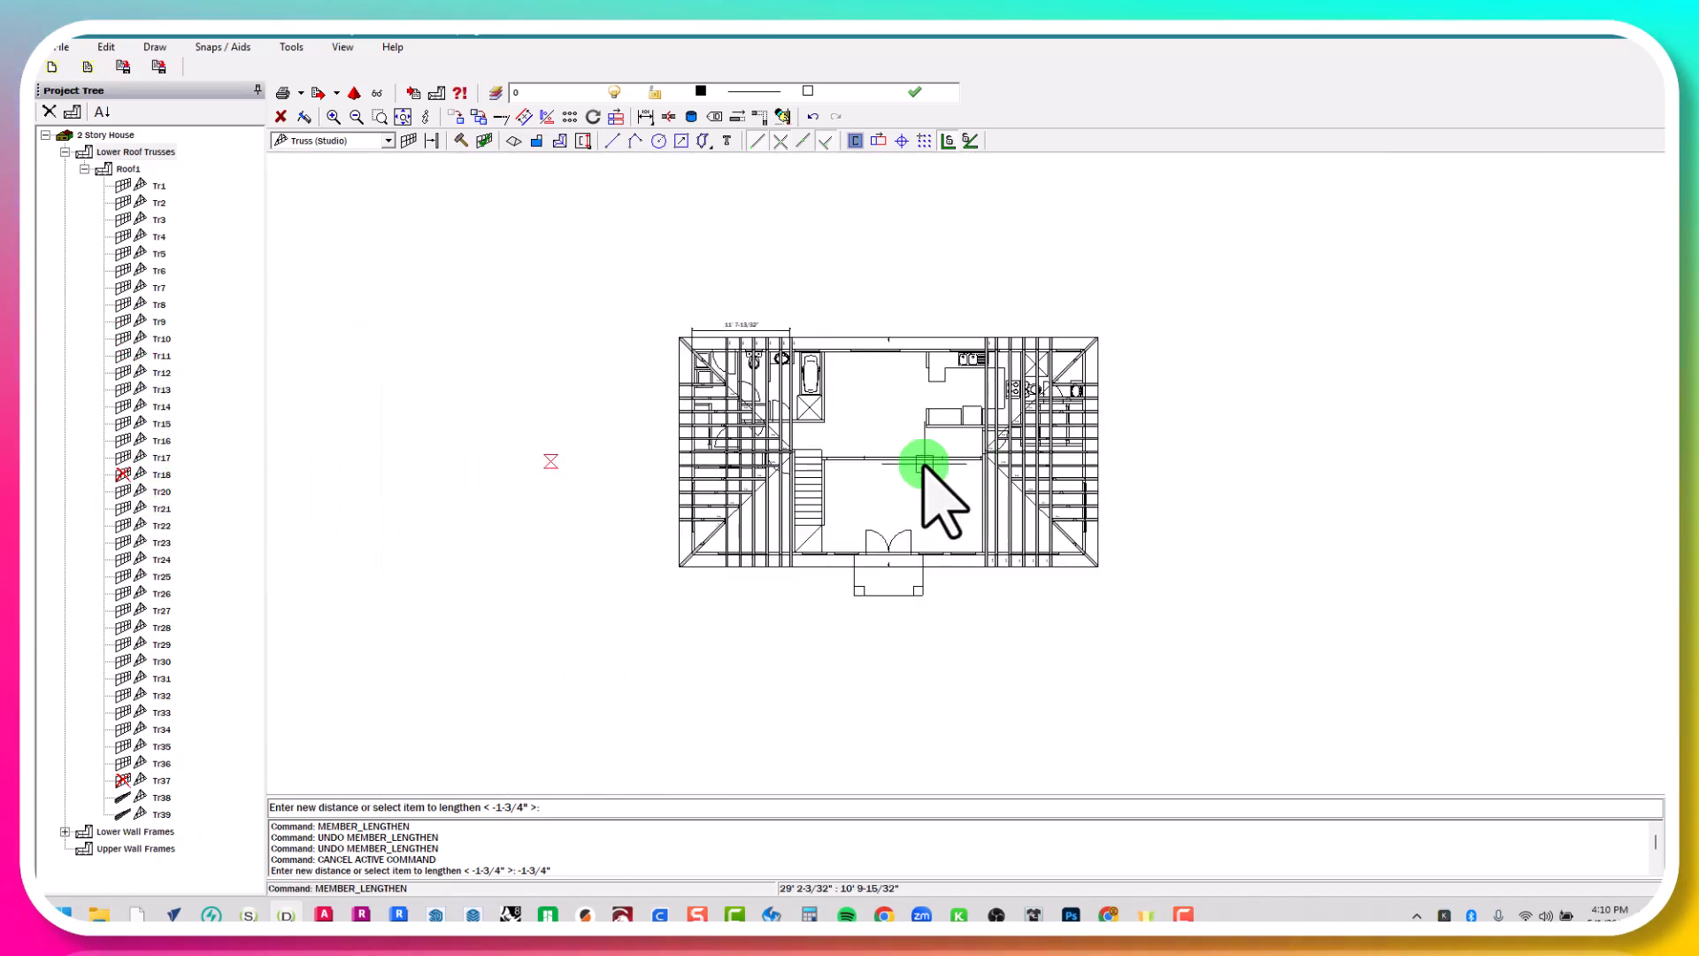
pyautogui.scroll(2, 926, 457)
pyautogui.scroll(3, 926, 456)
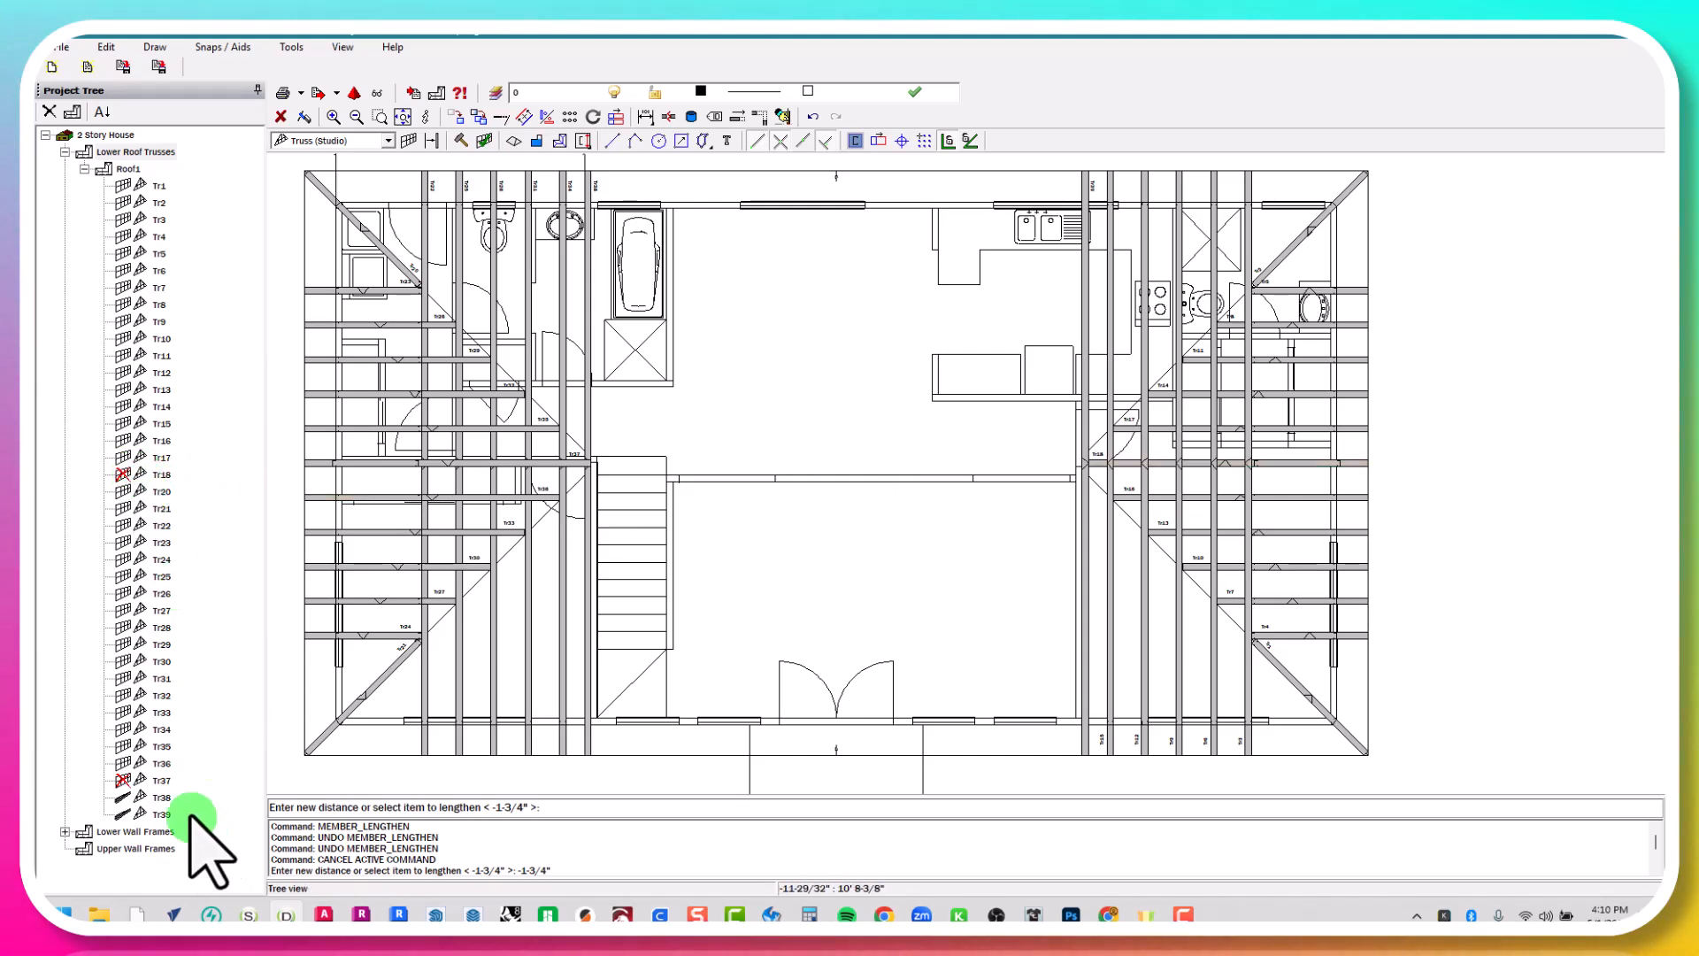
pyautogui.click(154, 780)
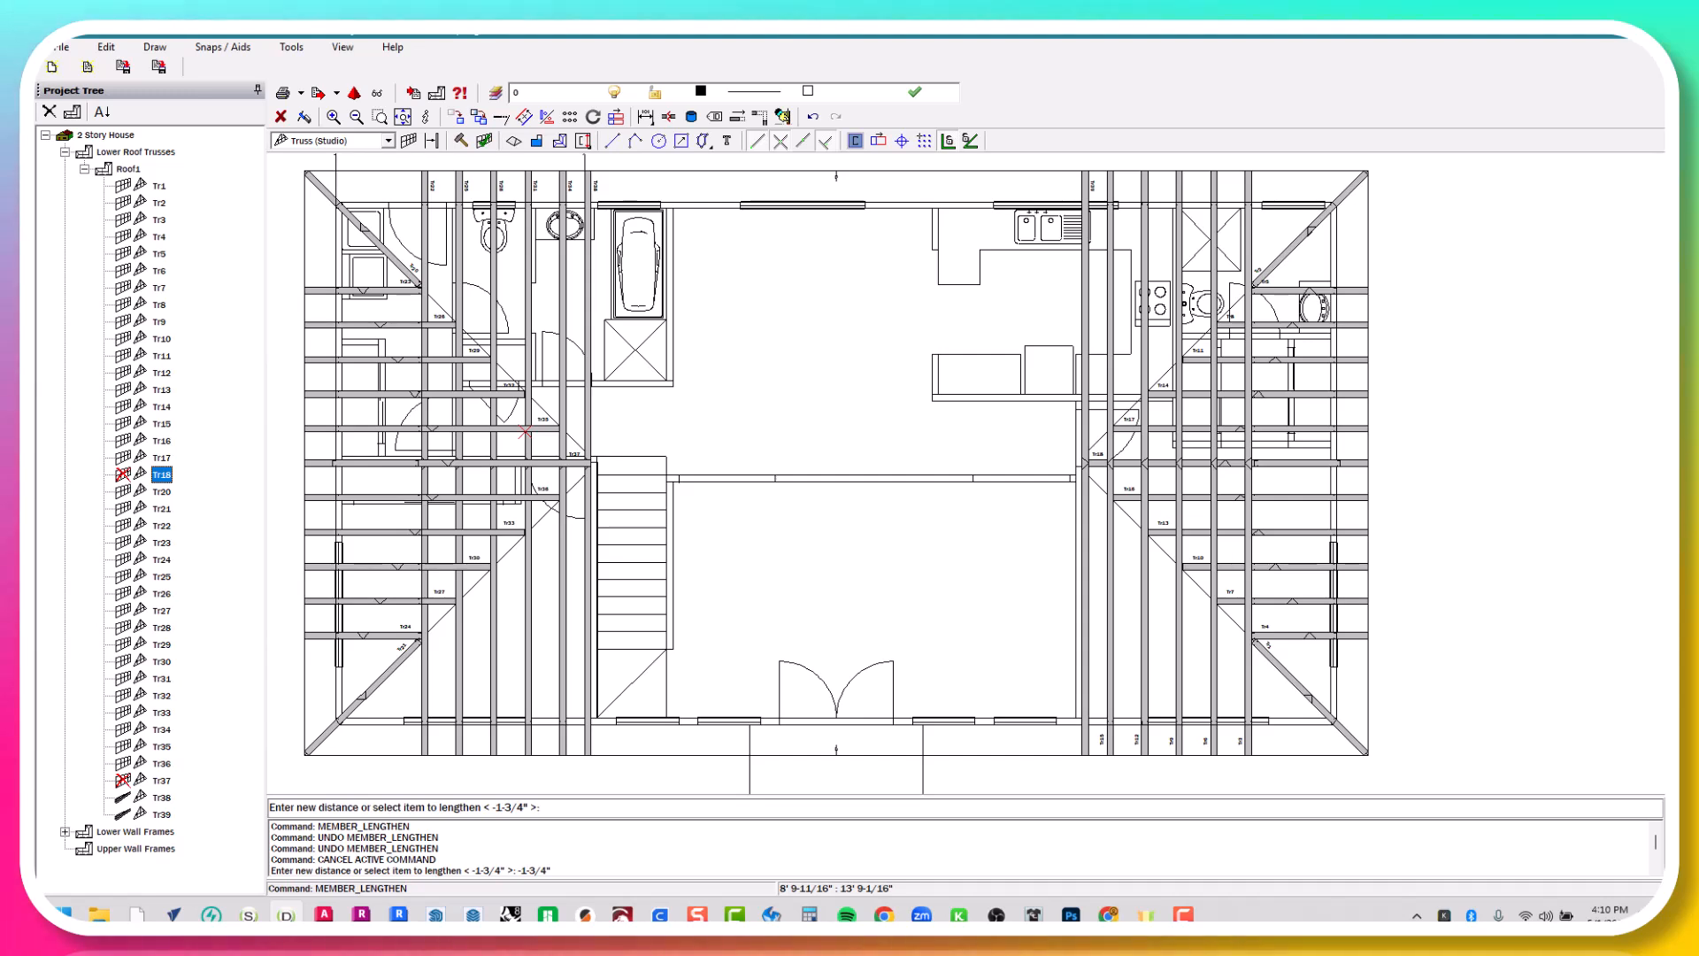
pyautogui.click(763, 596)
pyautogui.click(457, 369)
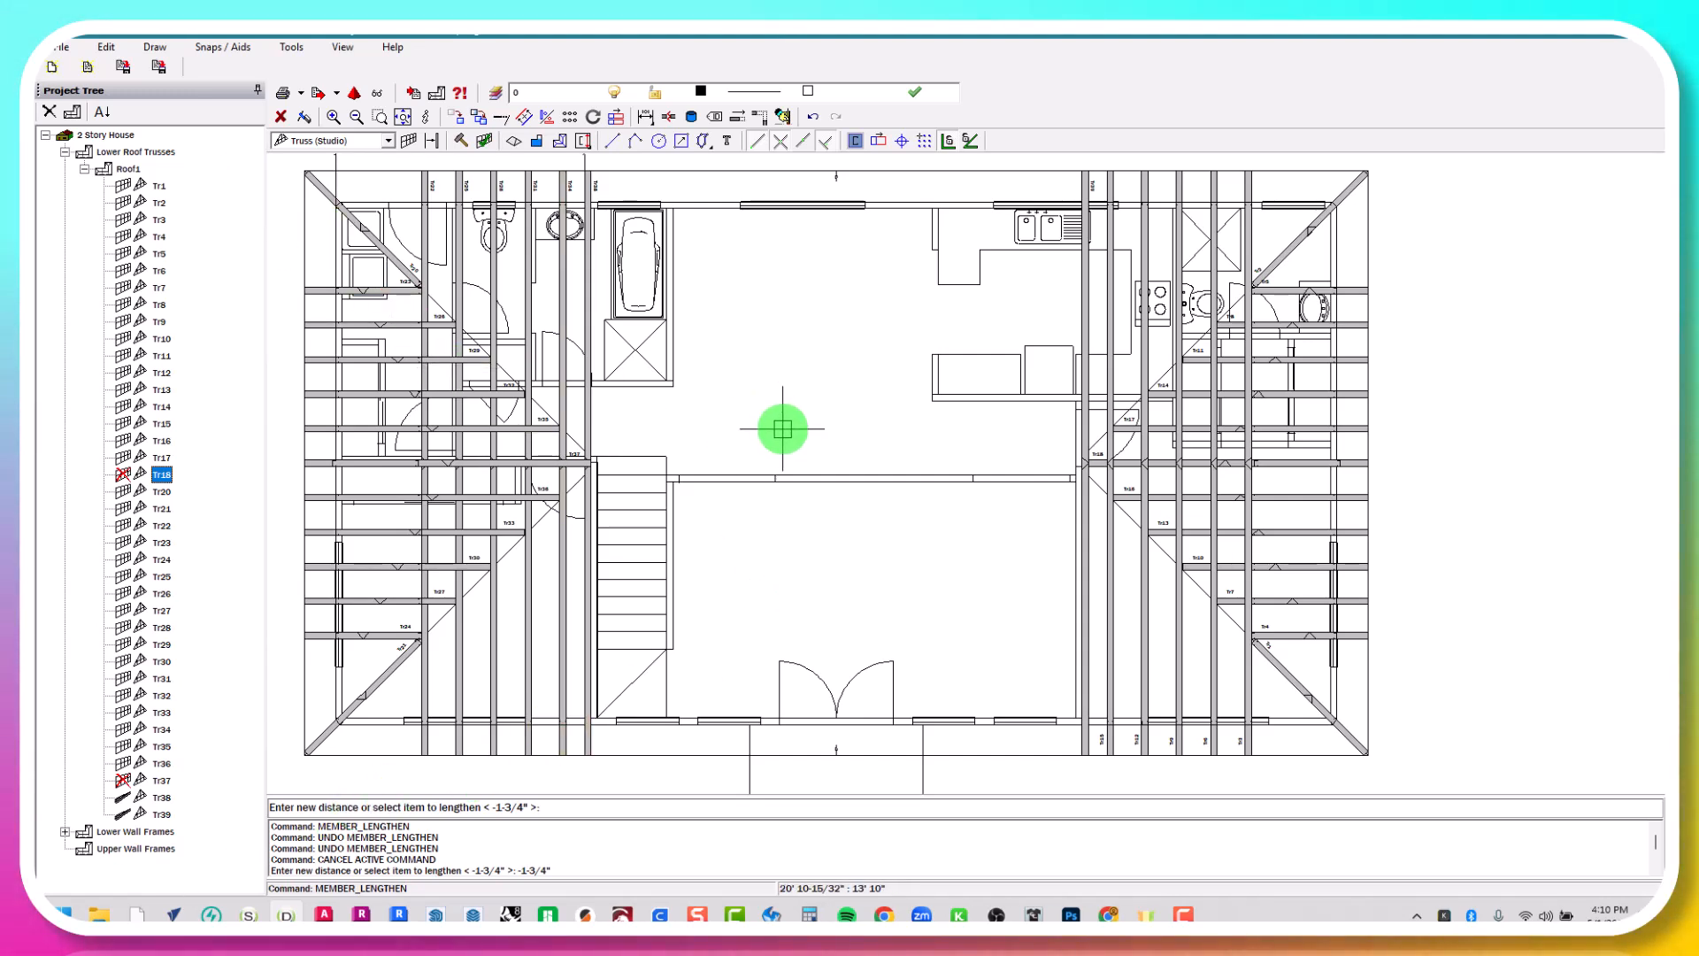
pyautogui.press('Escape')
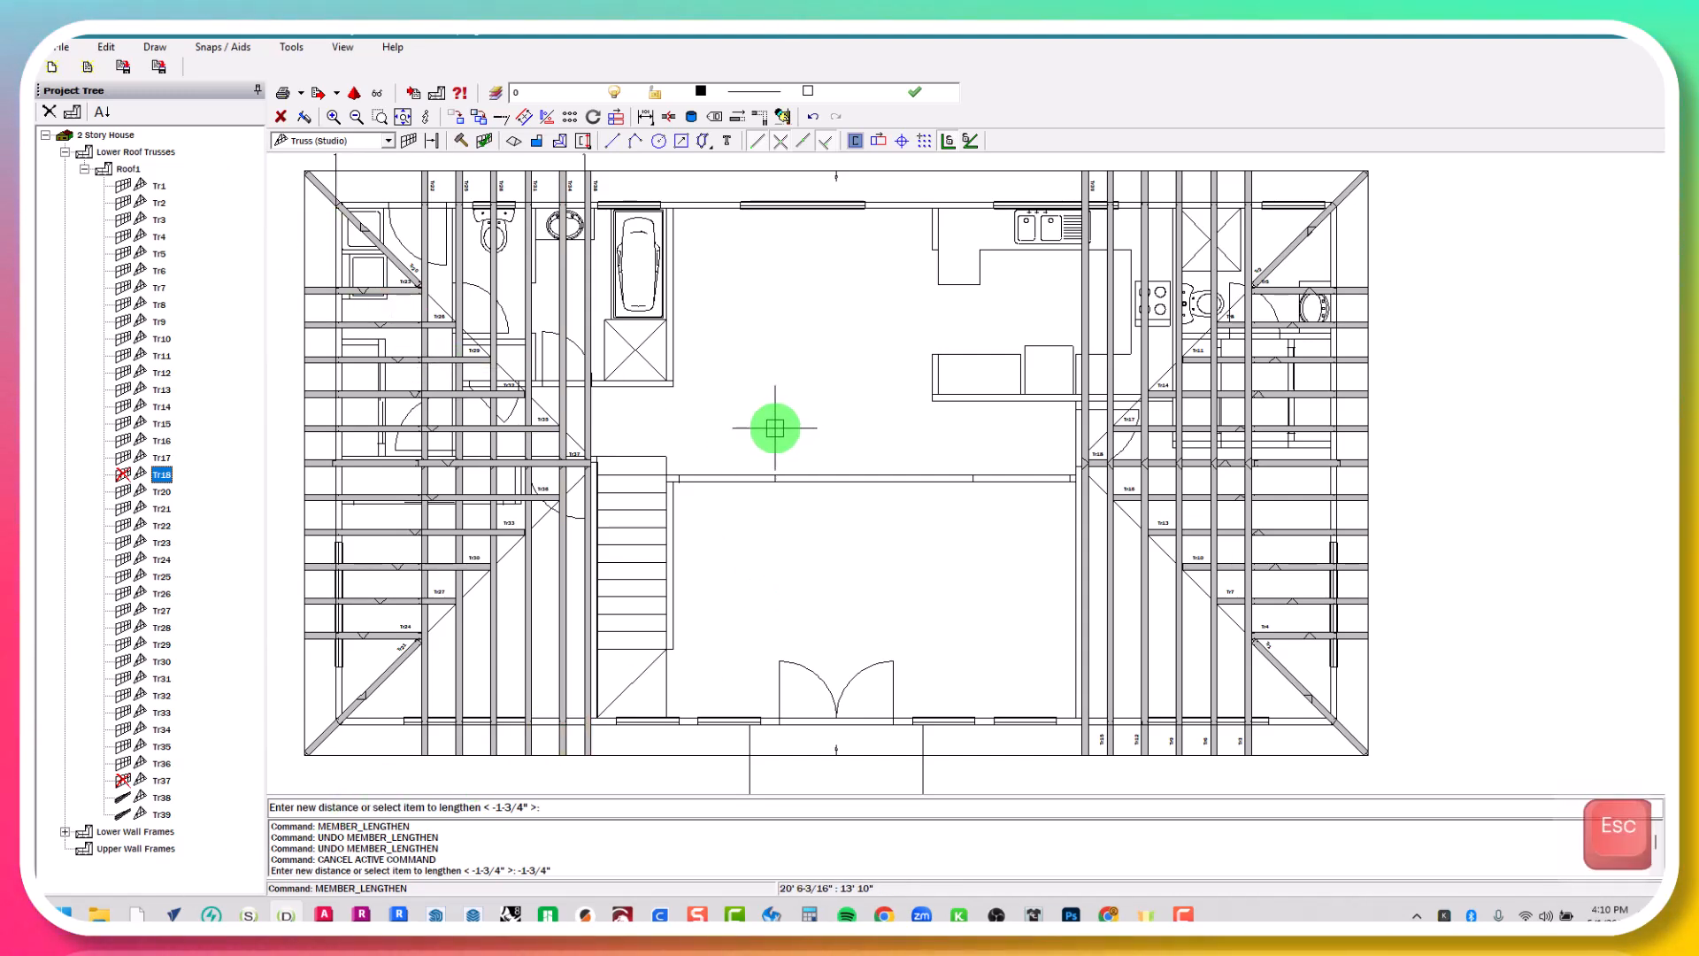
# End the Member Lengthen command and build the frame of the left apex truss Tr38
pyautogui.scroll(5, 561, 474)
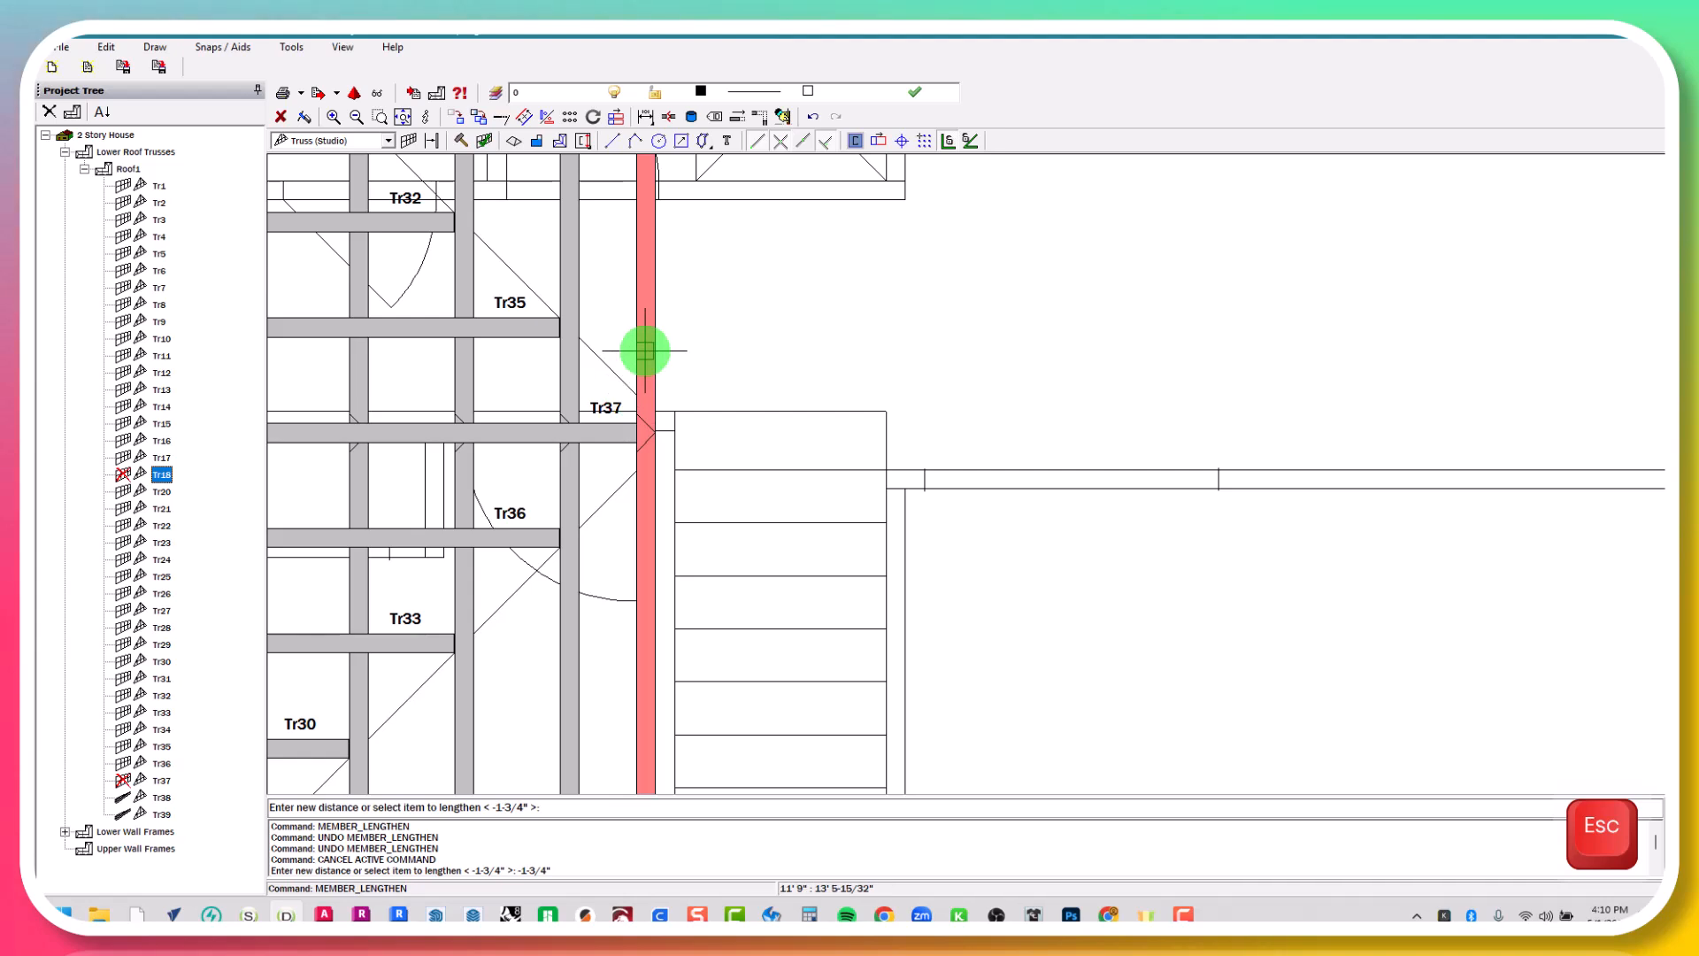
pyautogui.scroll(1, 645, 348)
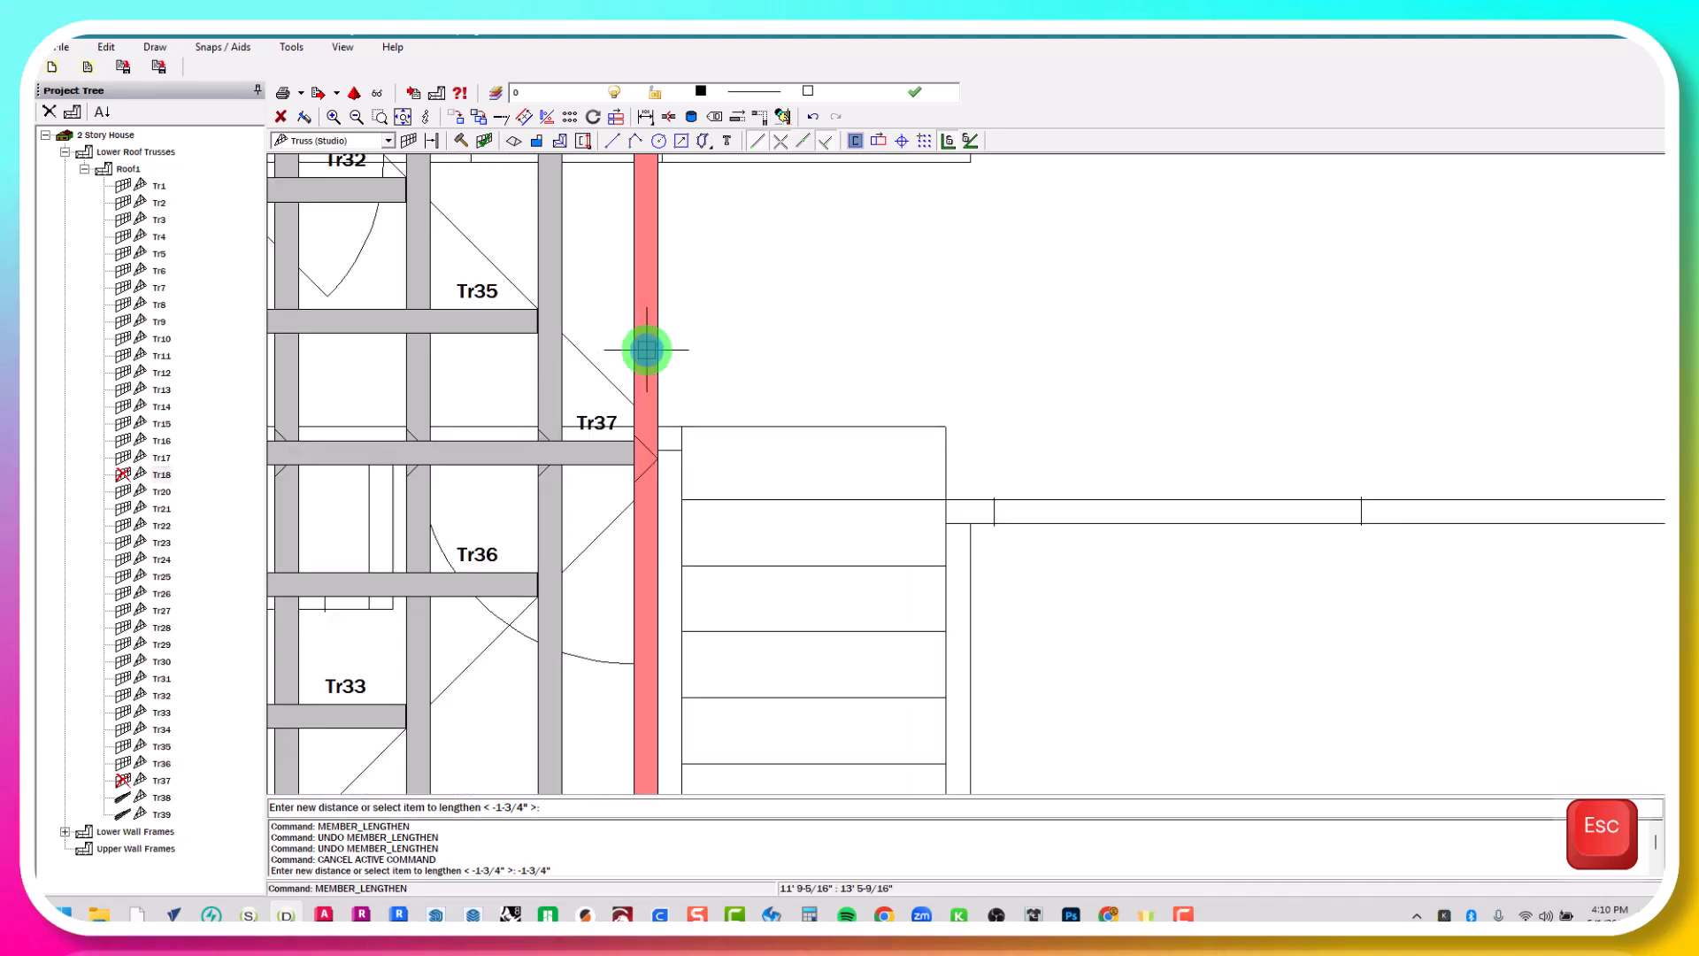
pyautogui.press('Escape')
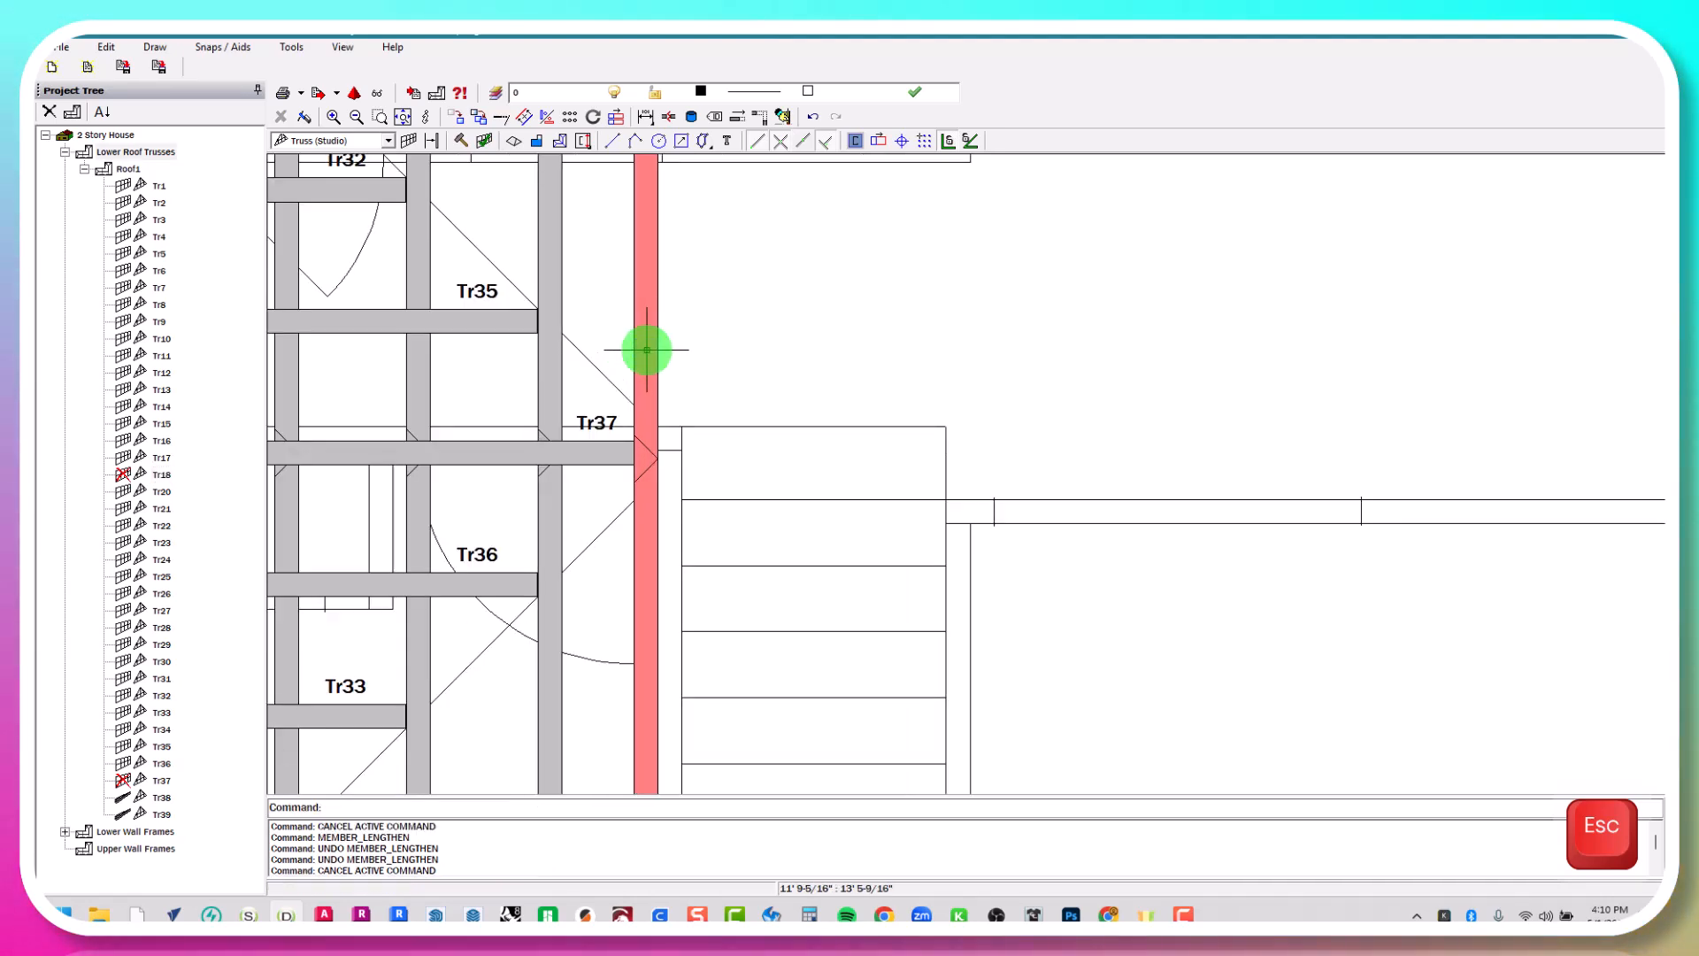
pyautogui.rightClick(646, 350)
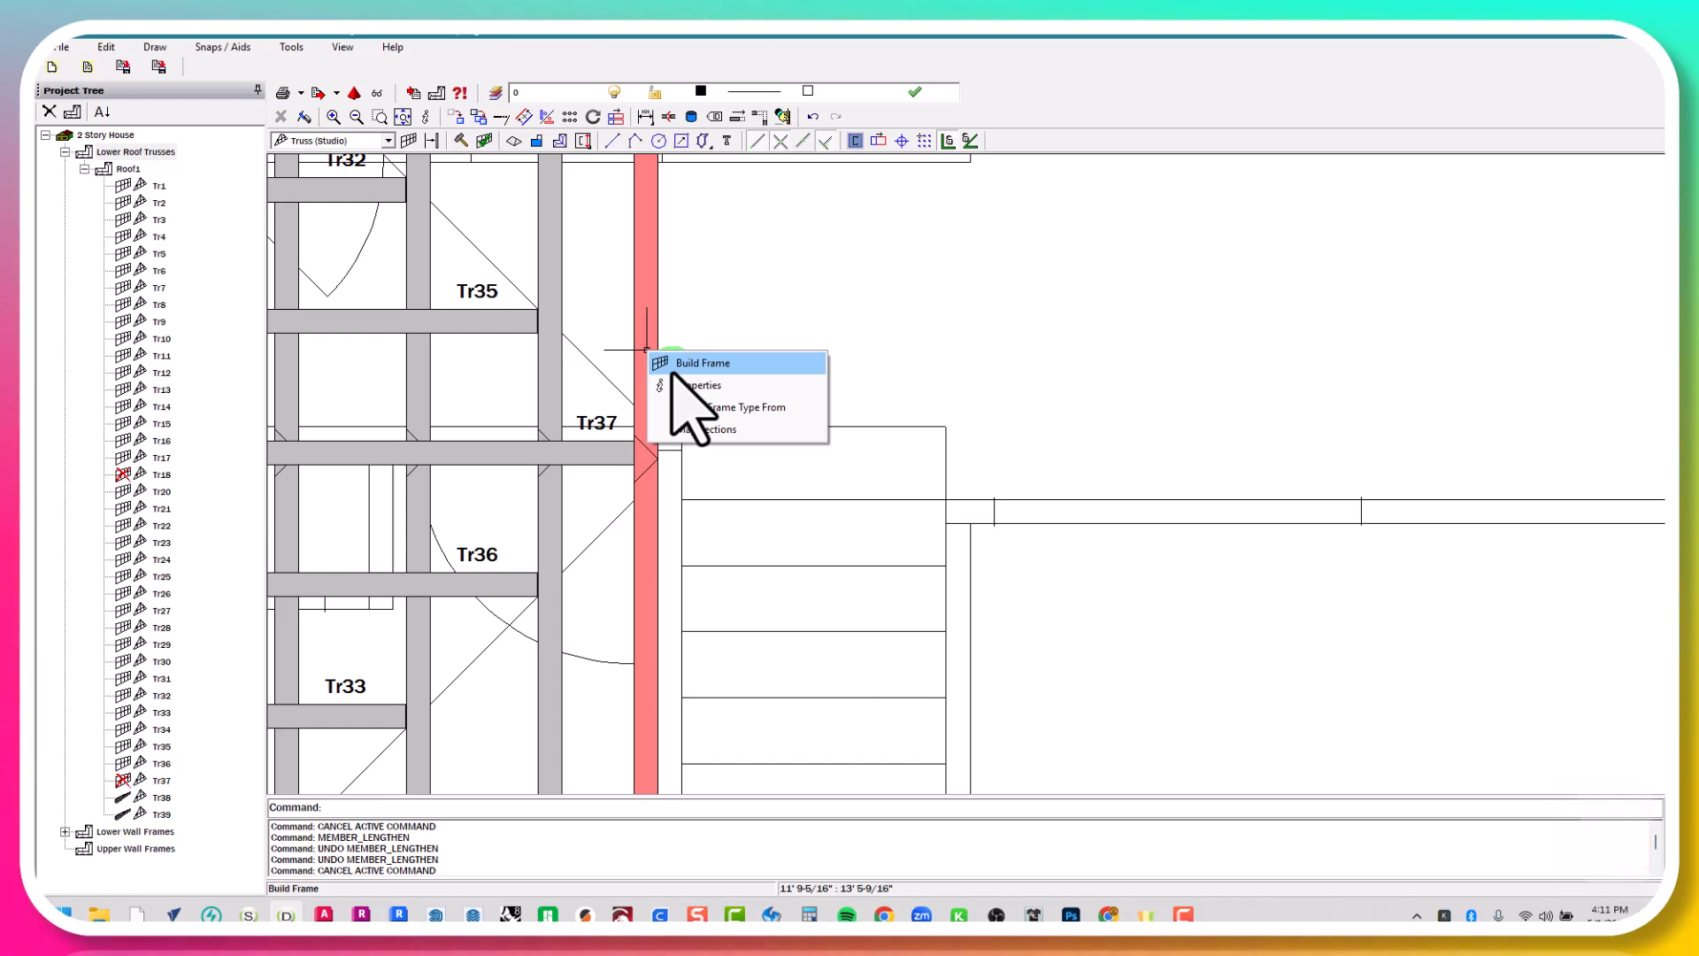
pyautogui.click(672, 368)
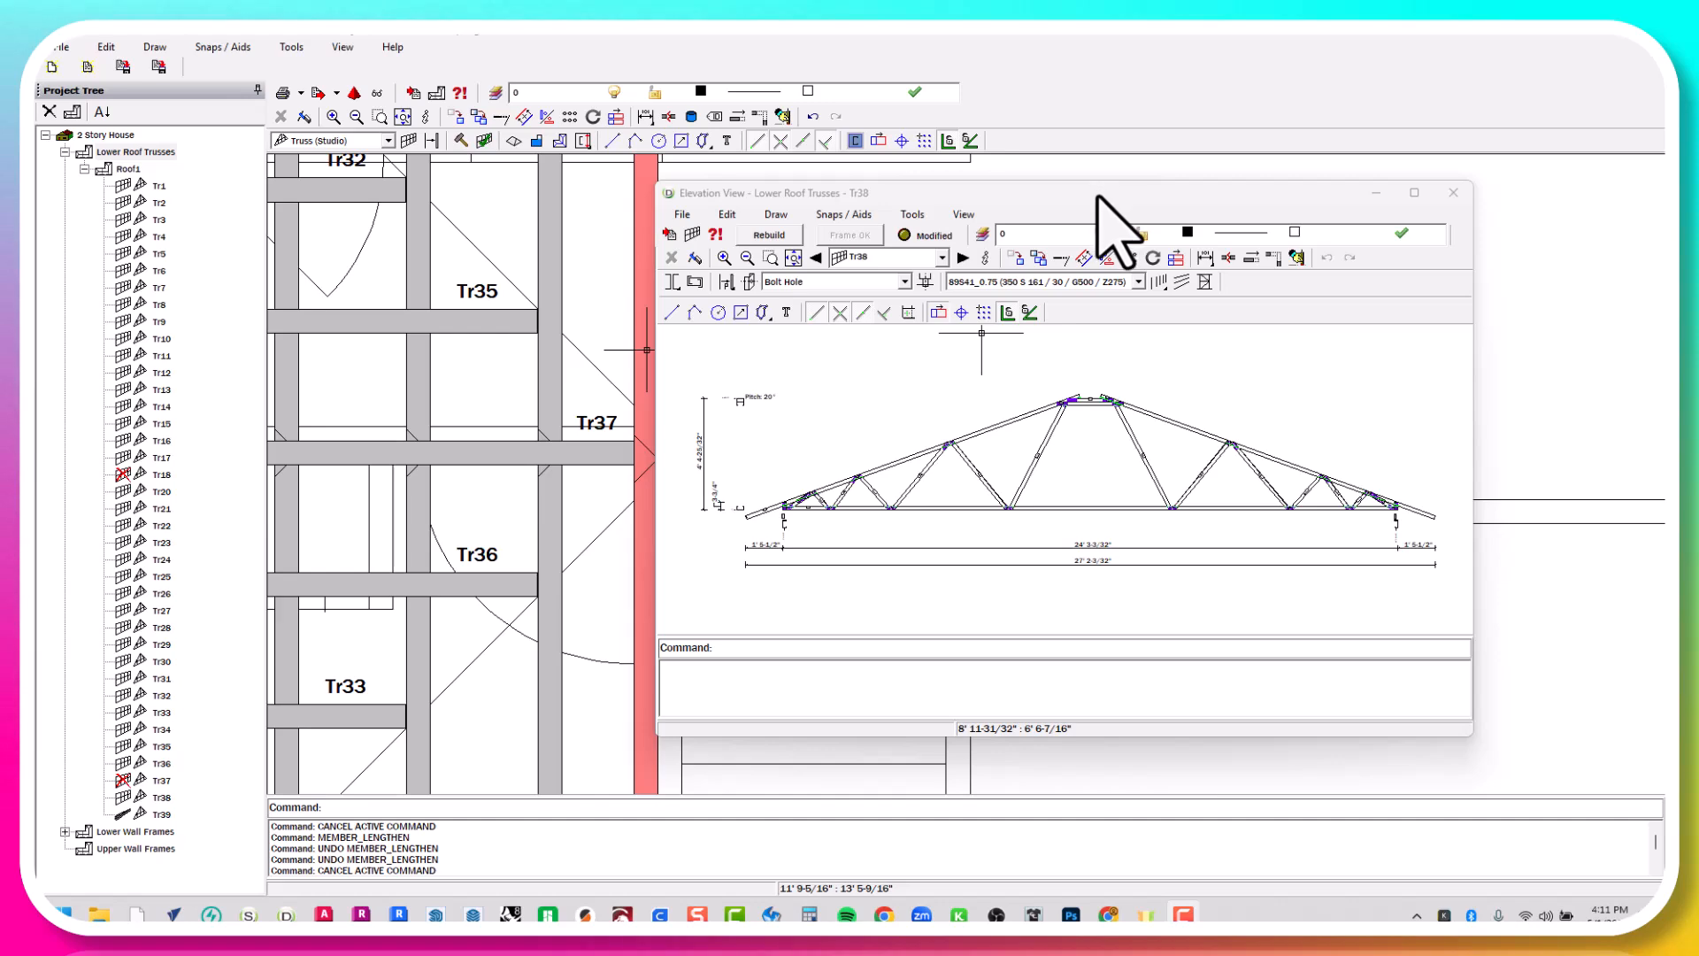
pyautogui.moveTo(1097, 199); pyautogui.dragTo(1168, 232)
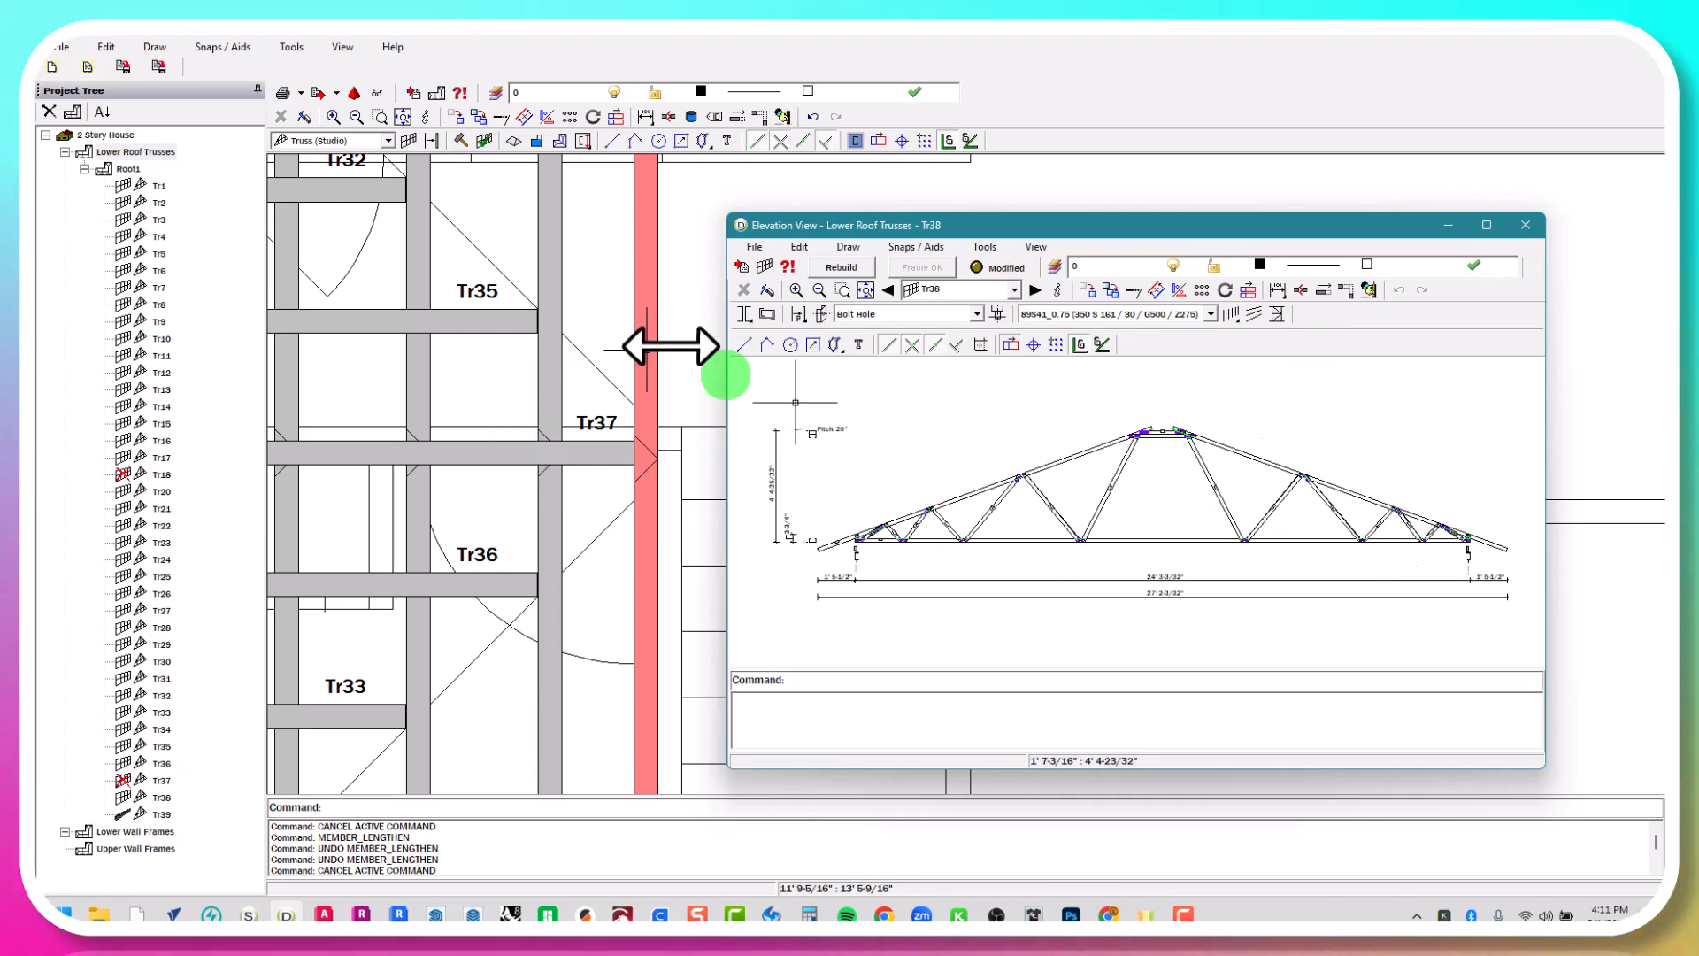
# Examine the web layout and truncated top of the left apex truss in its elevation view, and close the view
pyautogui.click(1014, 289)
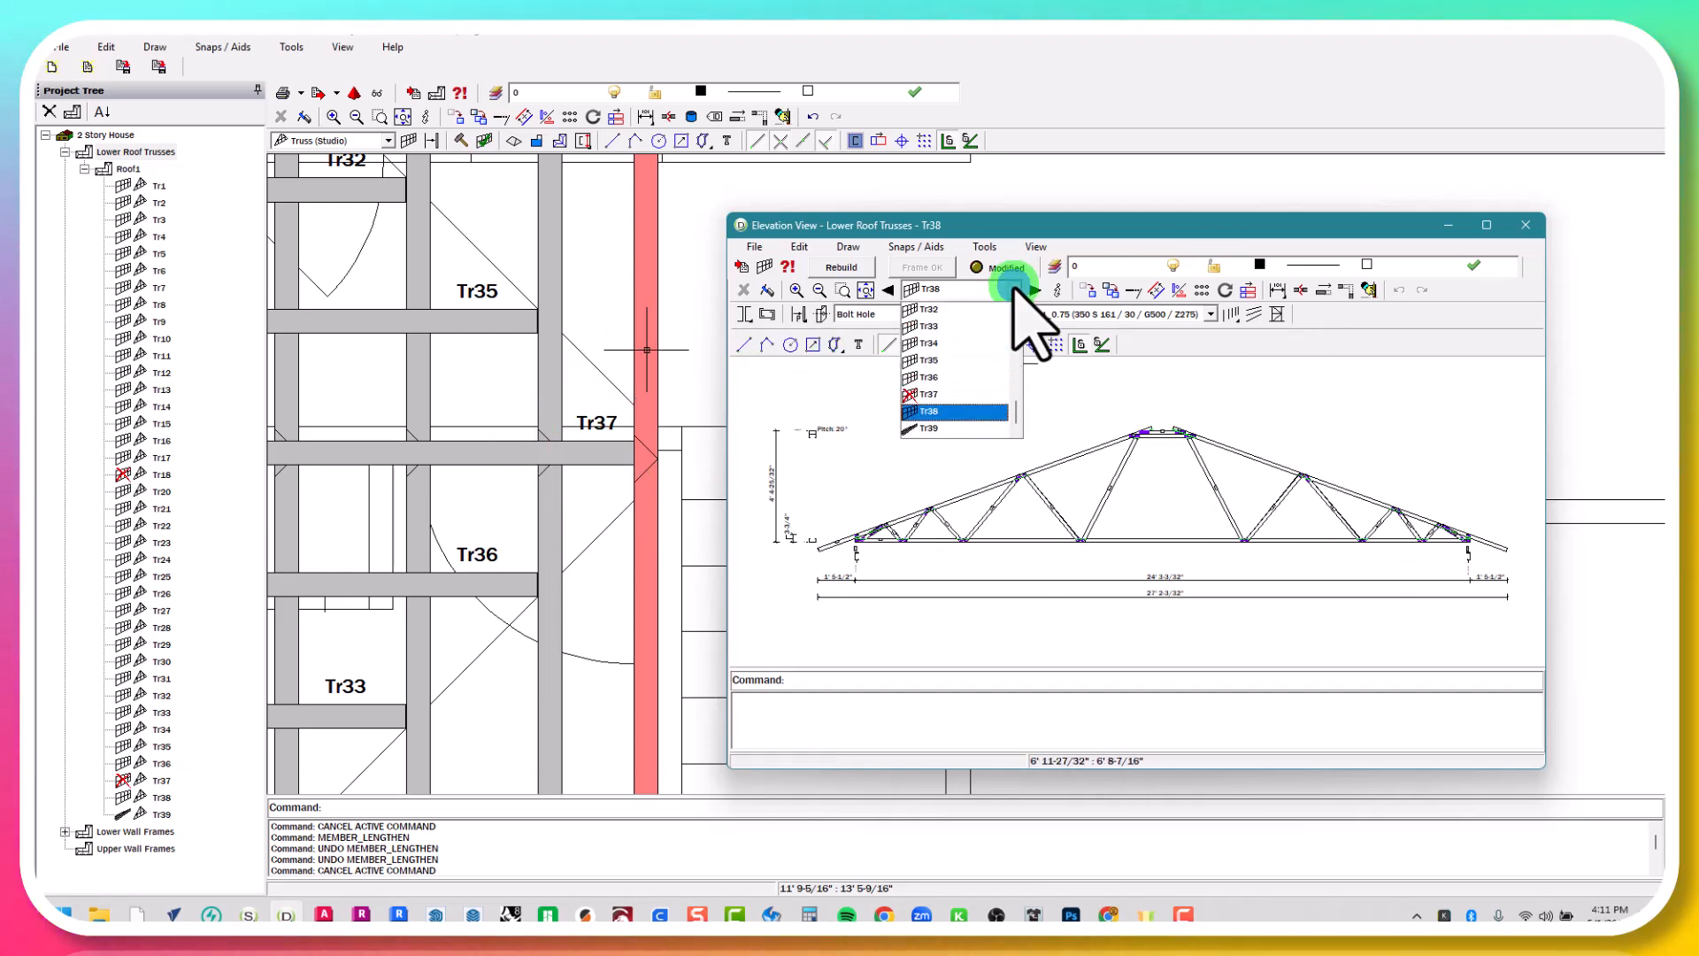
pyautogui.scroll(1, 945, 361)
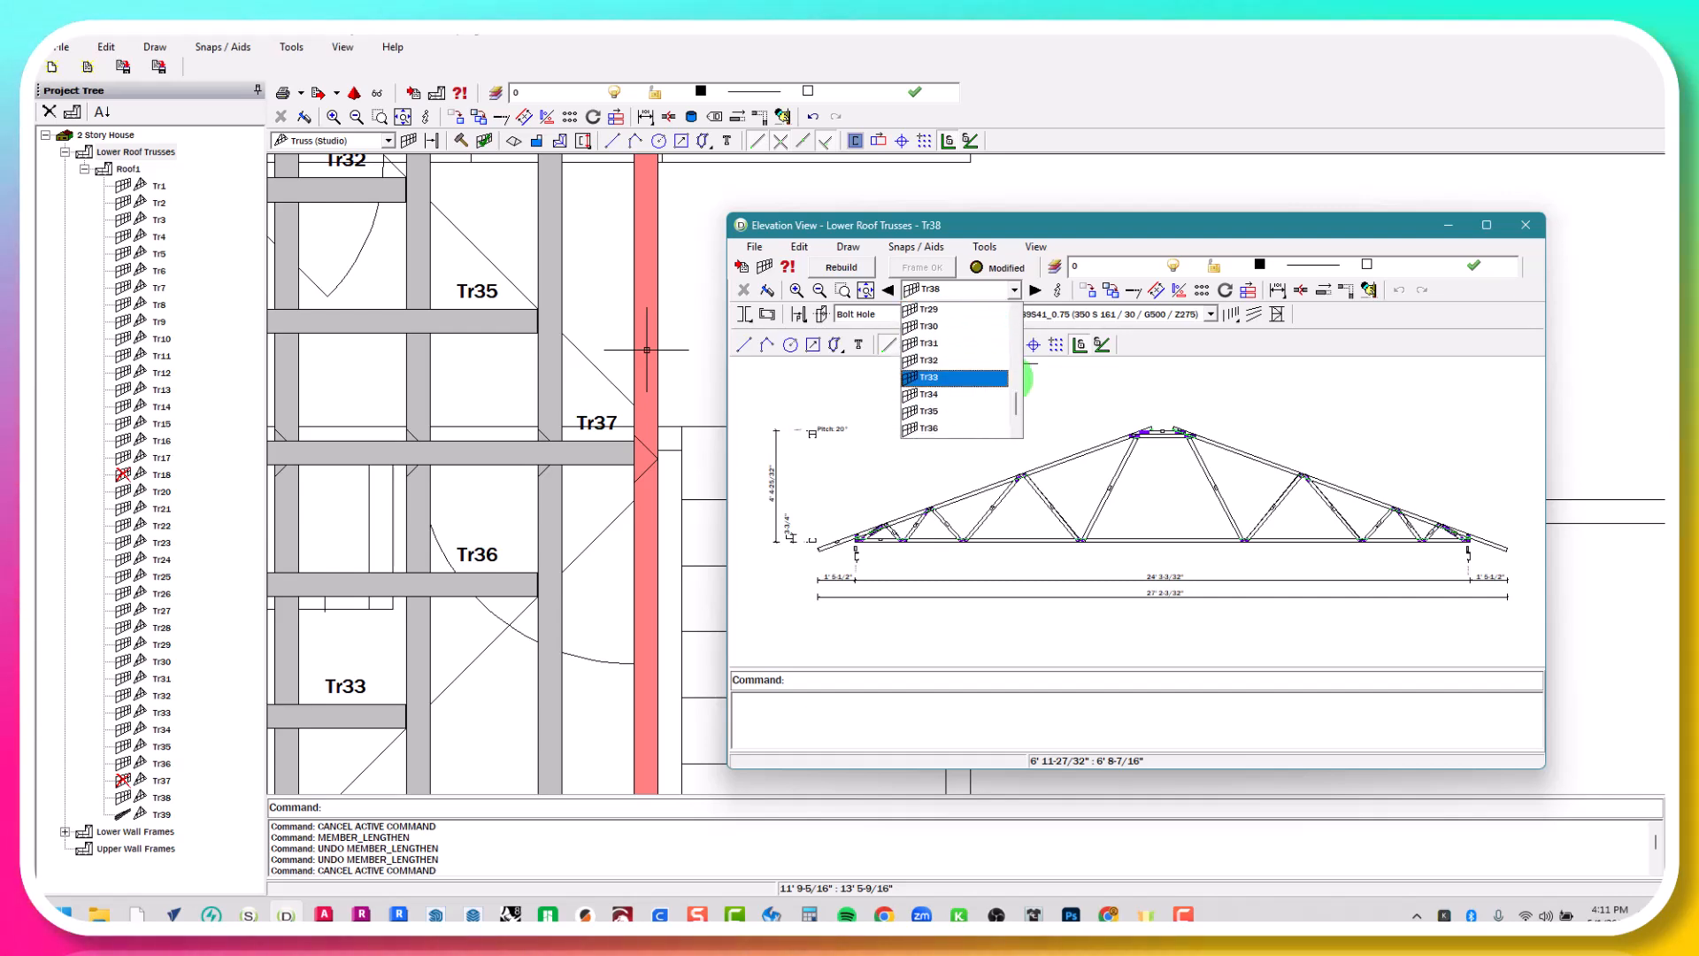
pyautogui.click(1357, 379)
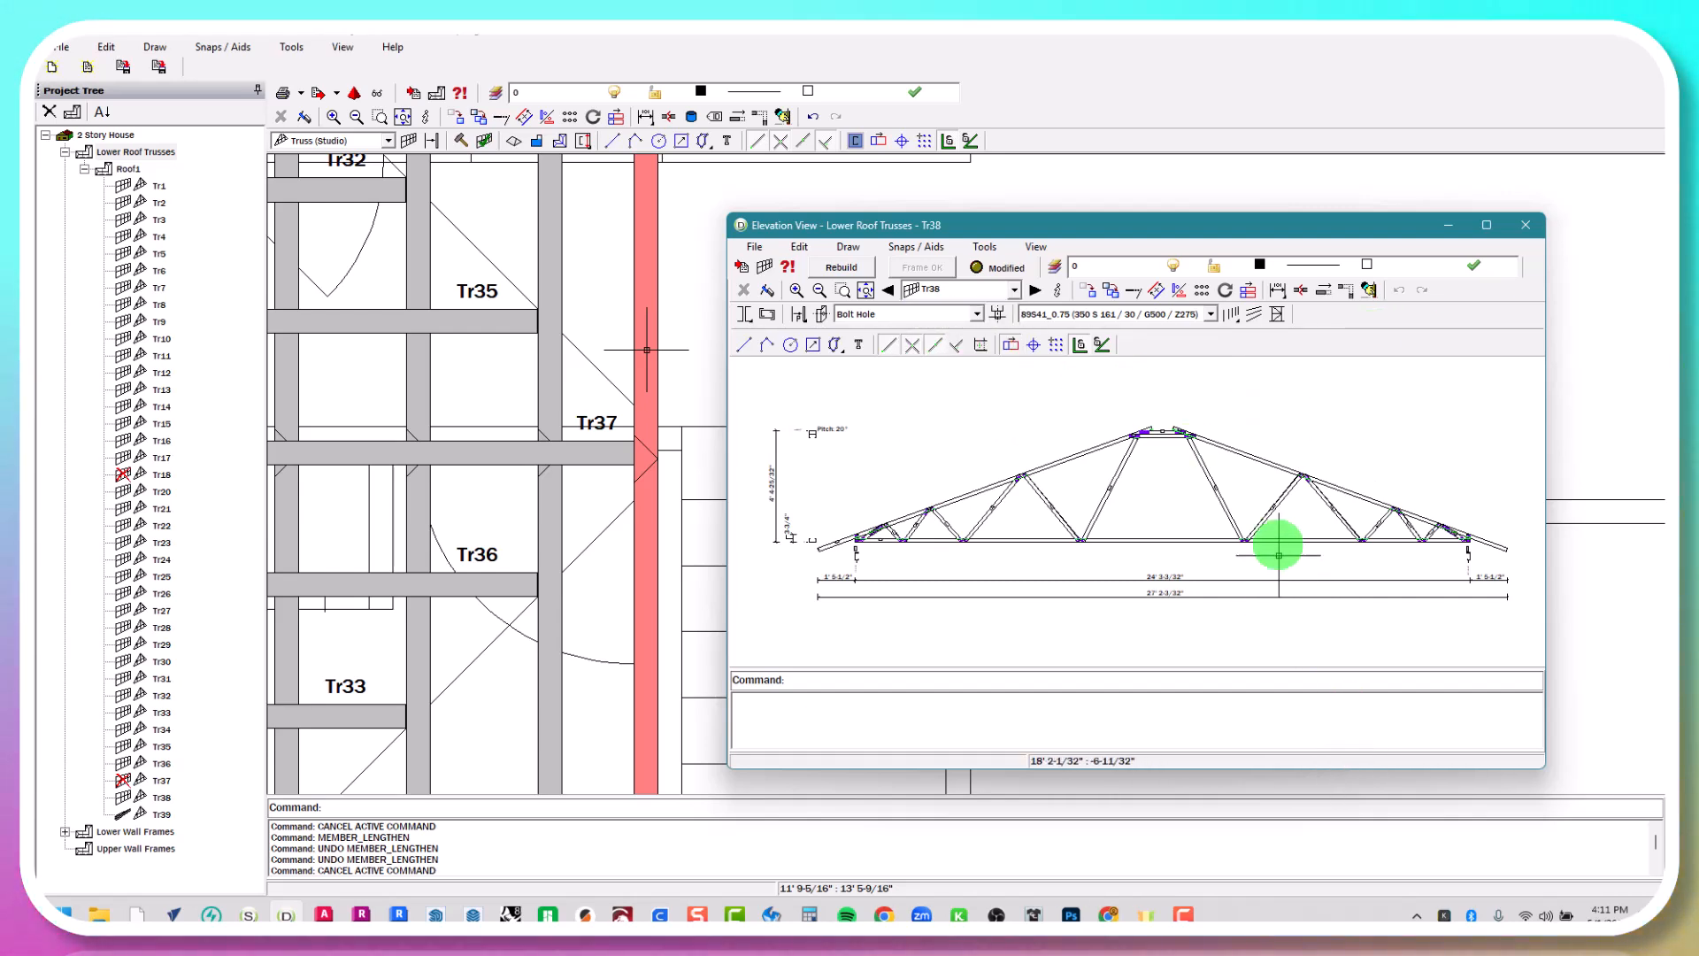
pyautogui.scroll(4, 842, 554)
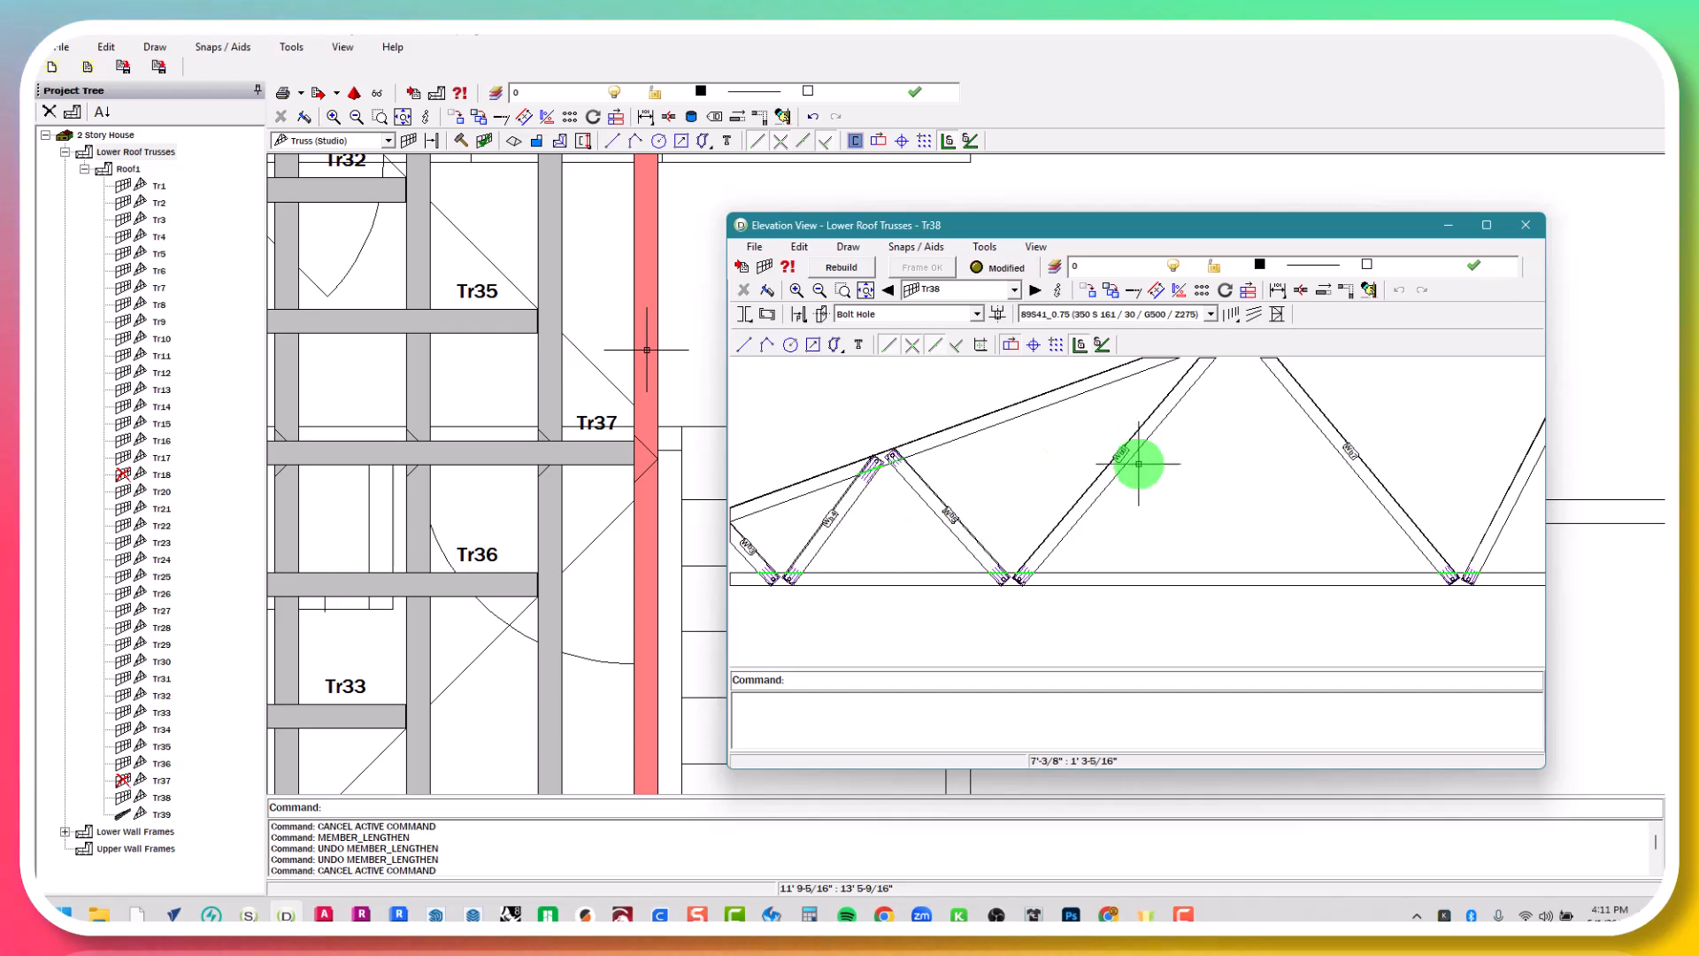
pyautogui.moveTo(1353, 459); pyautogui.dragTo(902, 554, button='middle')
pyautogui.scroll(-4, 901, 554)
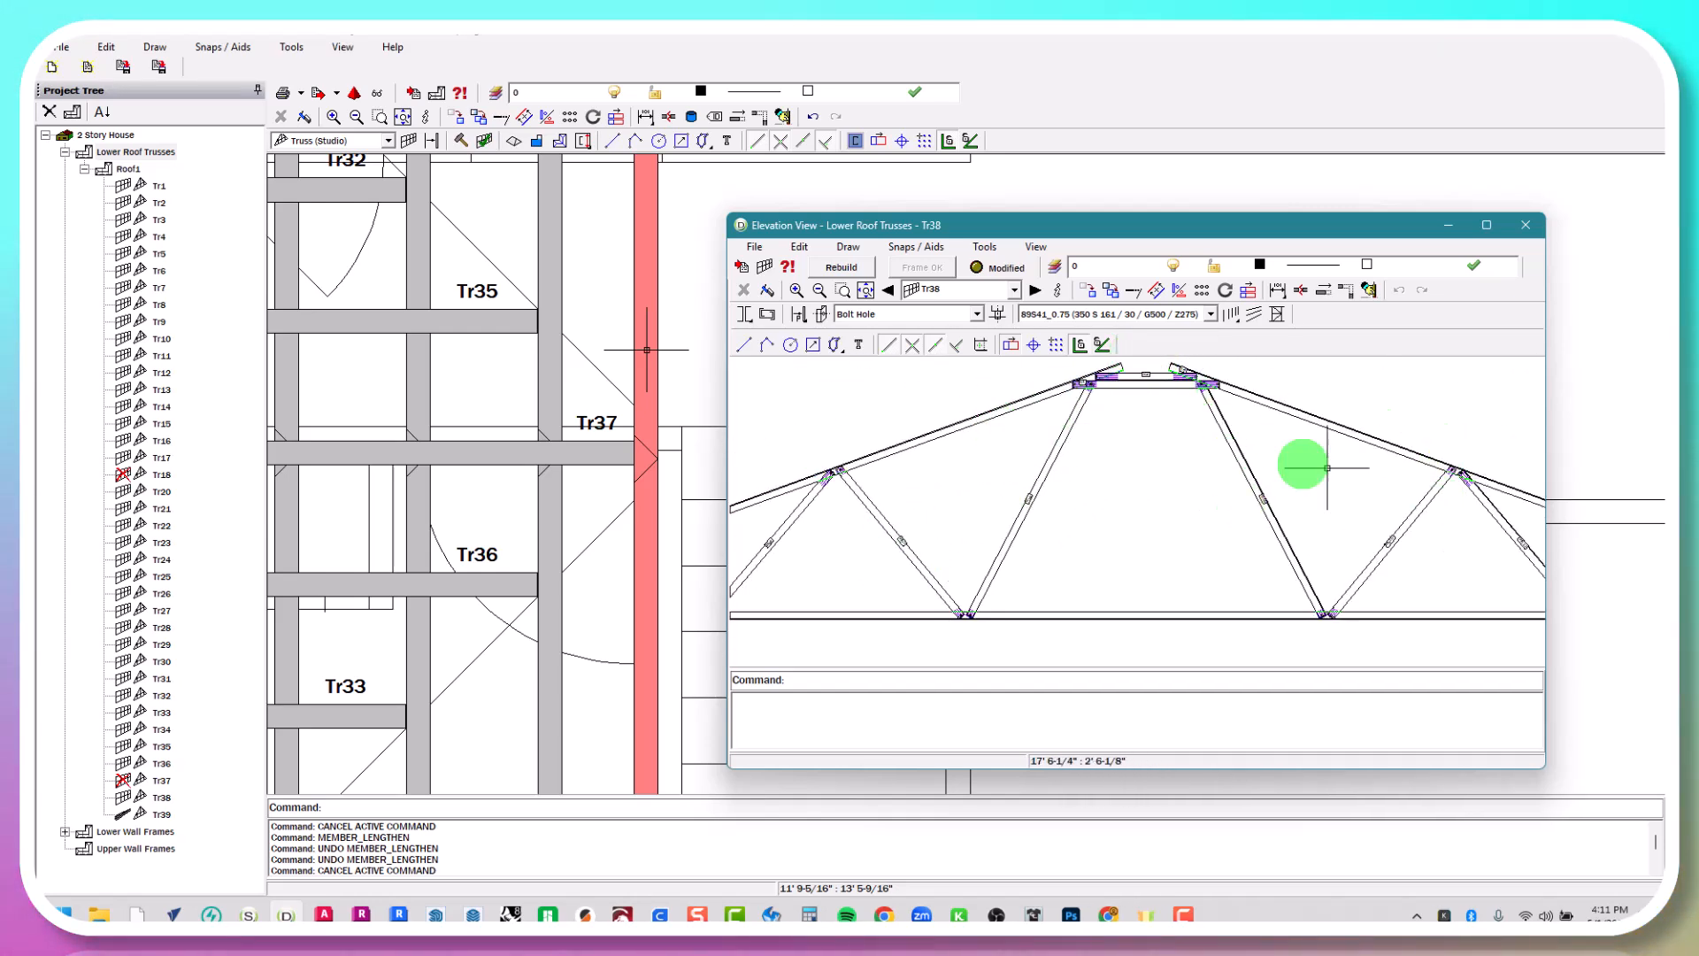
pyautogui.scroll(-5, 1213, 482)
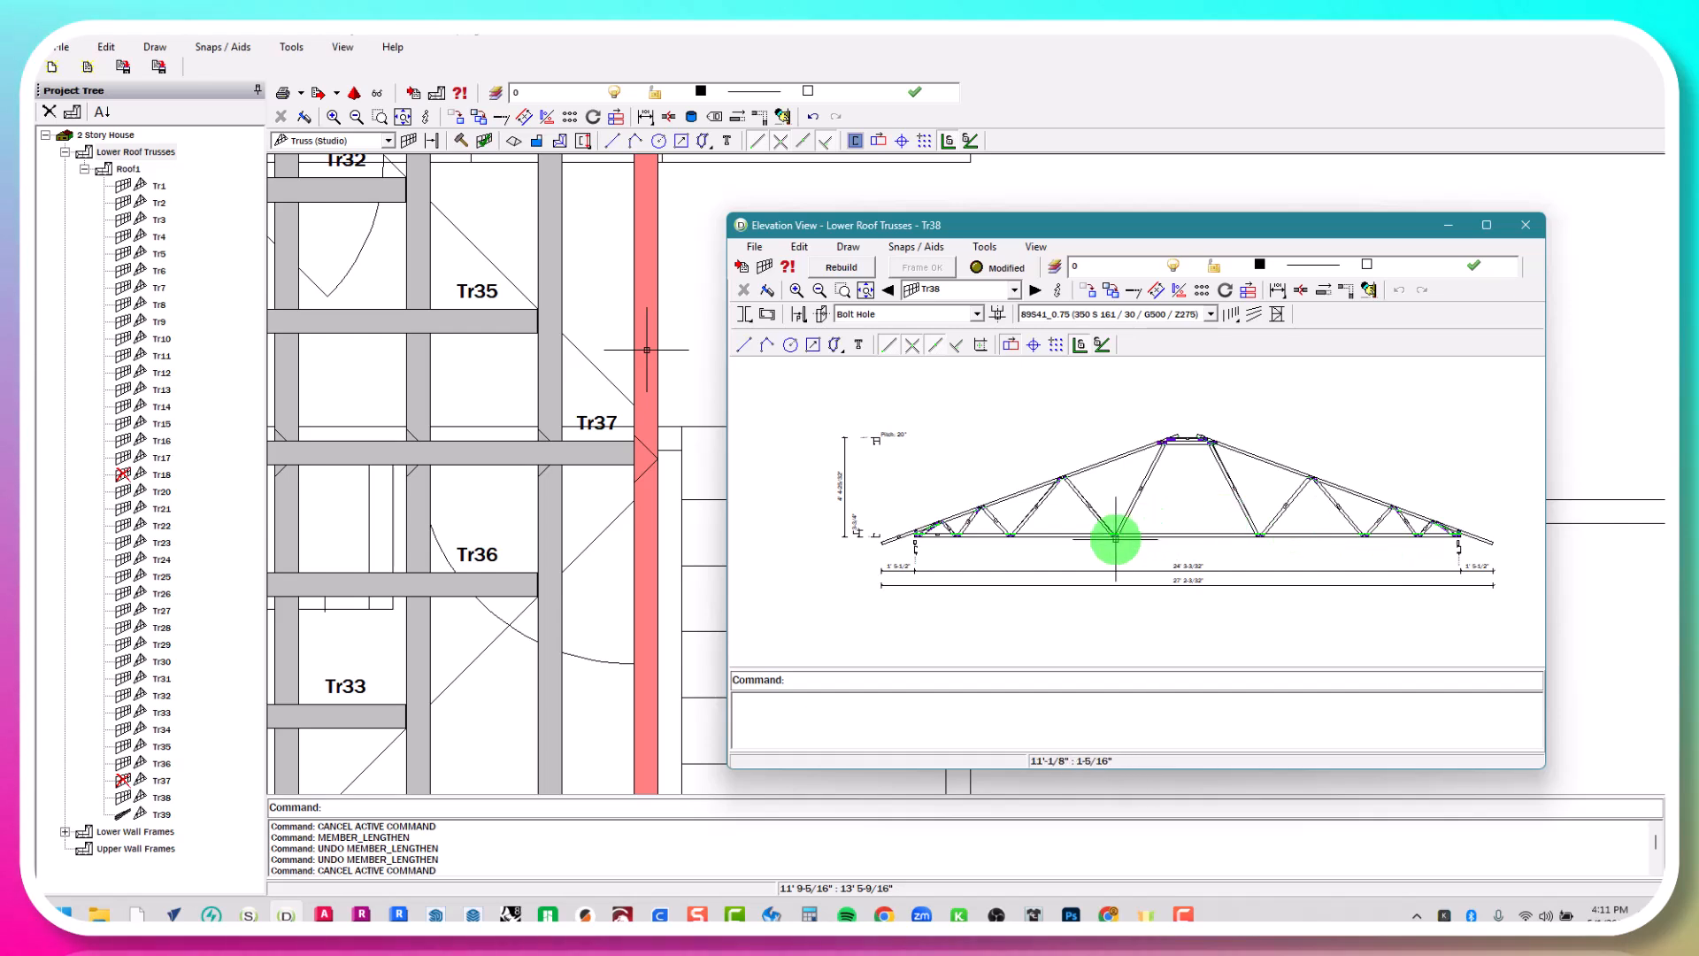
pyautogui.scroll(2, 1075, 534)
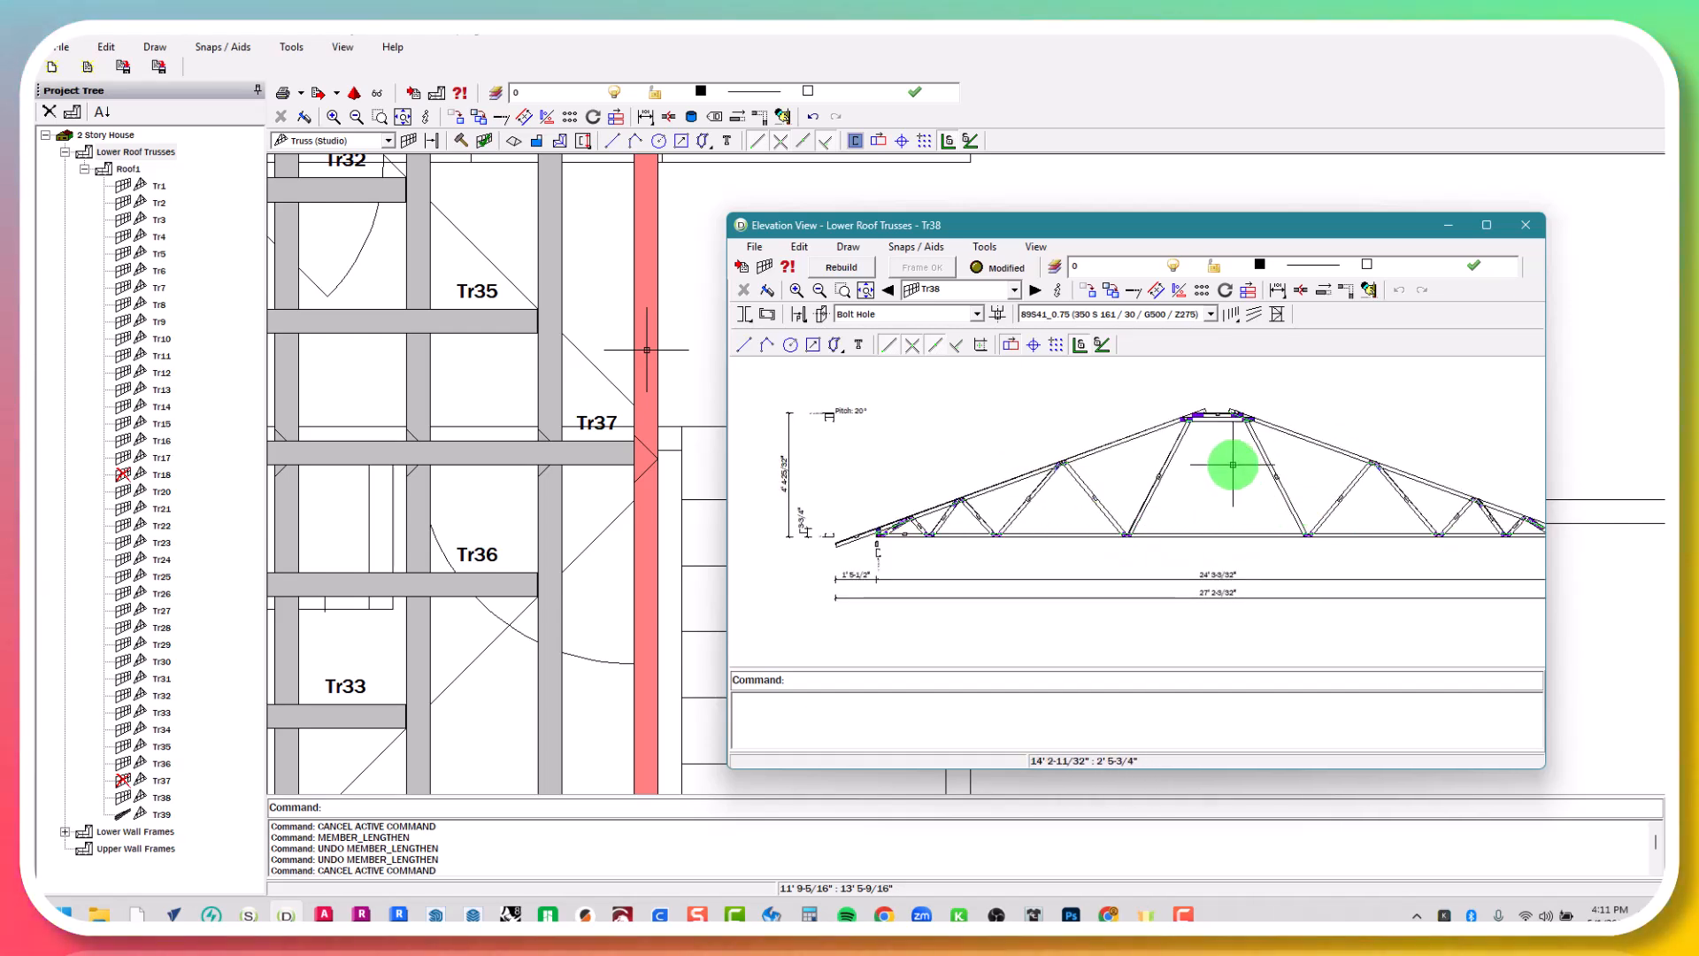
pyautogui.scroll(-1, 1066, 416)
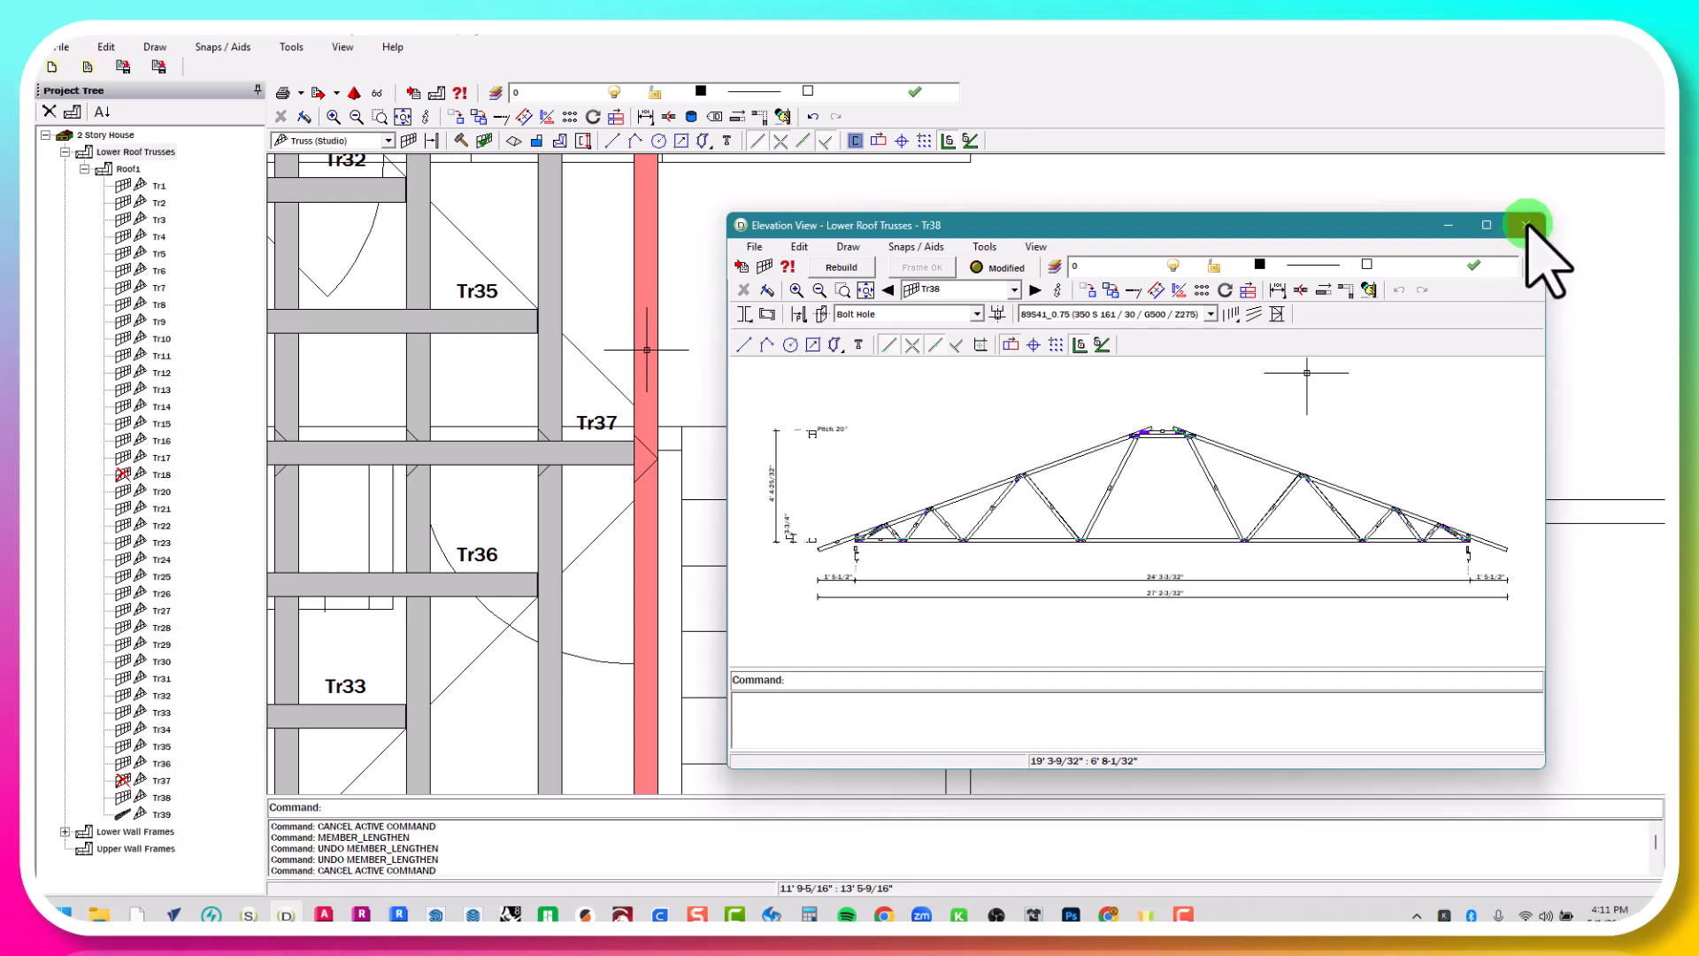
pyautogui.moveTo(1420, 232)
pyautogui.mouseDown()
pyautogui.moveTo(1470, 329)
pyautogui.moveTo(1421, 235)
pyautogui.moveTo(1390, 225)
pyautogui.mouseUp()
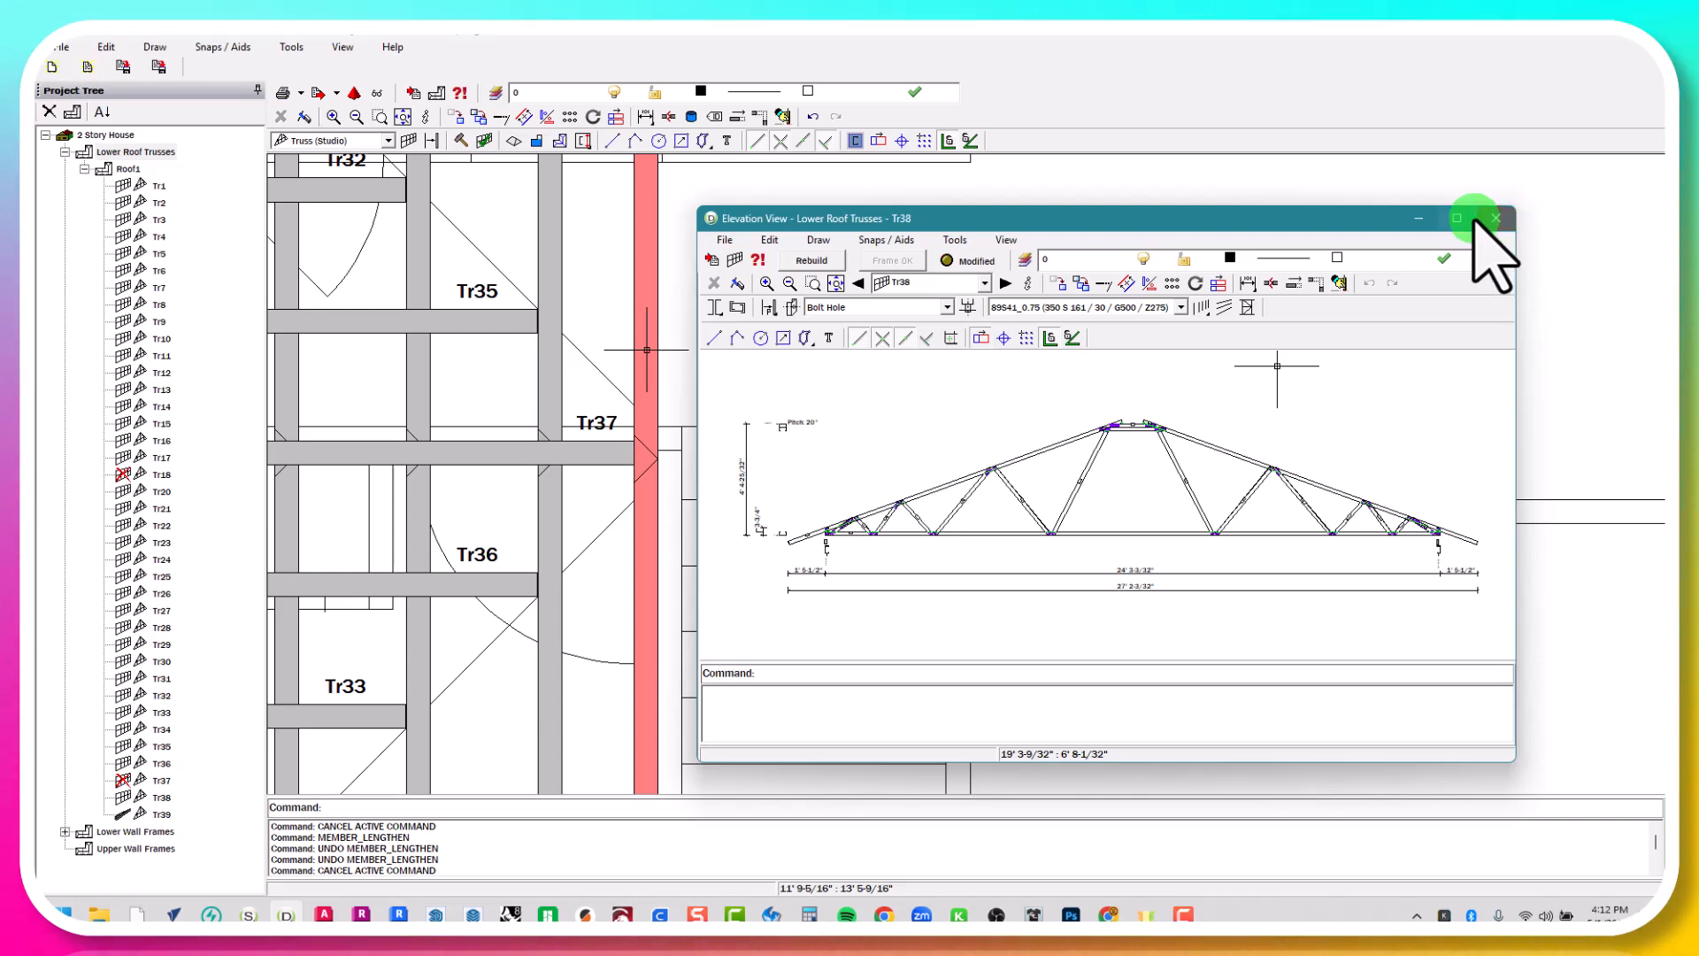
pyautogui.click(1496, 217)
# Build the frame of the right apex truss Tr39 beside jack truss Tr18
pyautogui.scroll(-1, 900, 499)
pyautogui.scroll(-5, 891, 478)
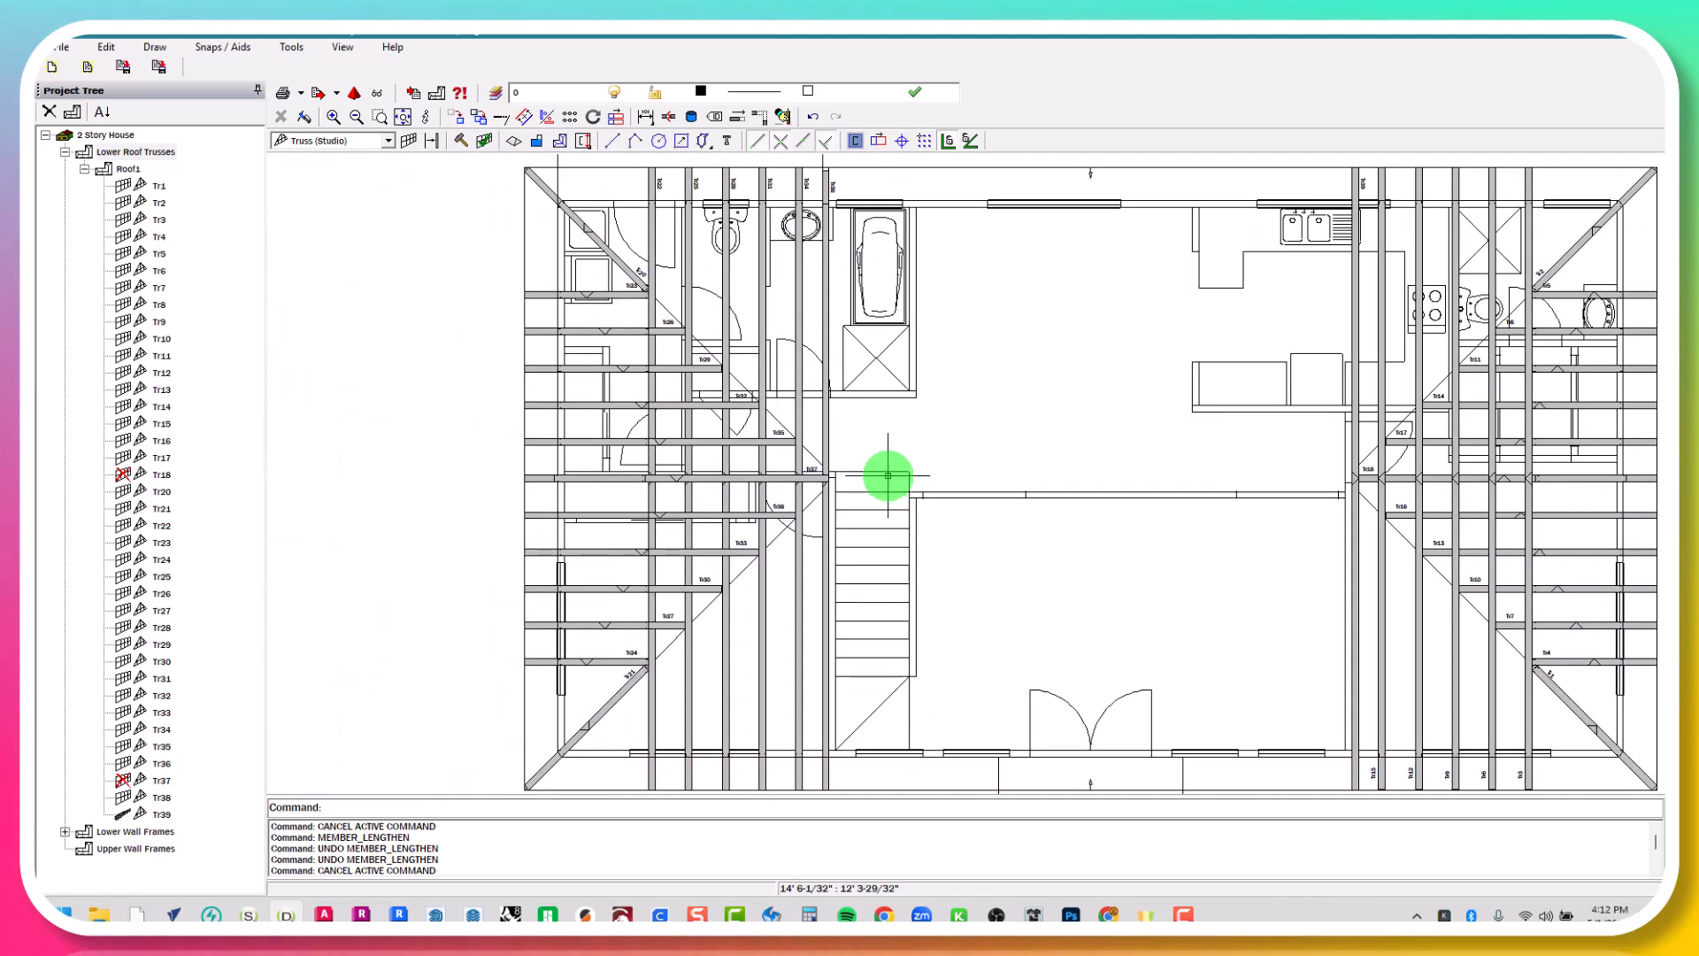
pyautogui.scroll(1, 1031, 456)
pyautogui.moveTo(1027, 472); pyautogui.dragTo(779, 447, button='middle')
pyautogui.scroll(-3, 804, 439)
pyautogui.scroll(3, 1053, 504)
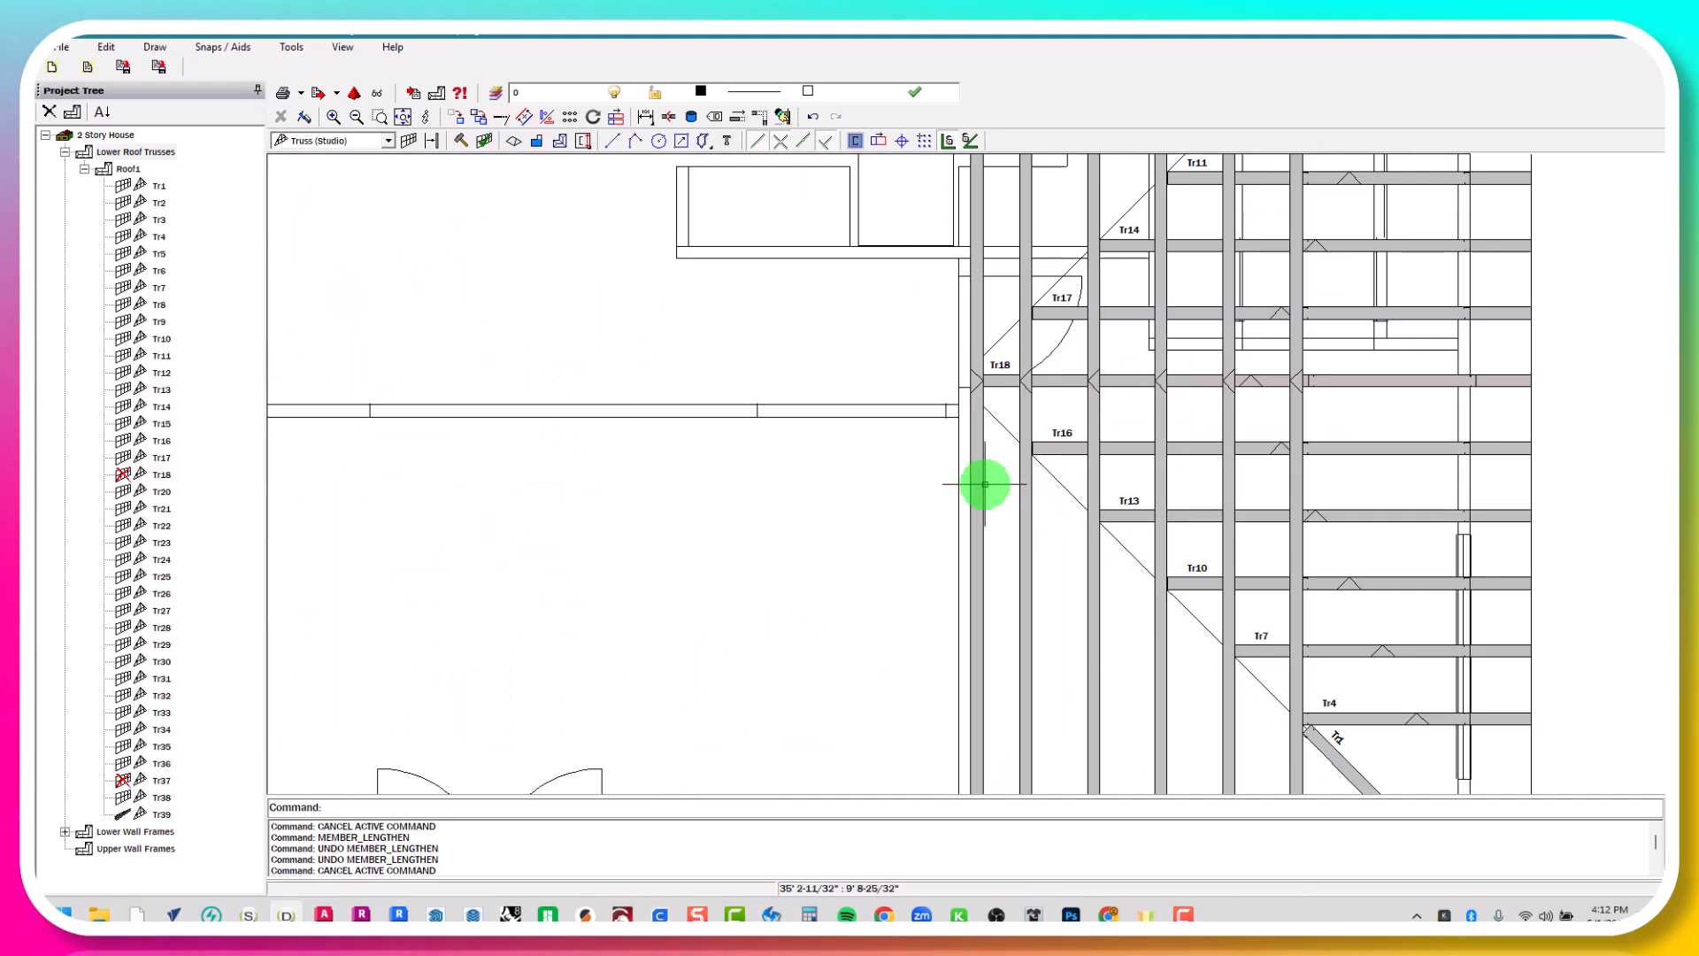
pyautogui.click(975, 470)
pyautogui.scroll(3, 975, 471)
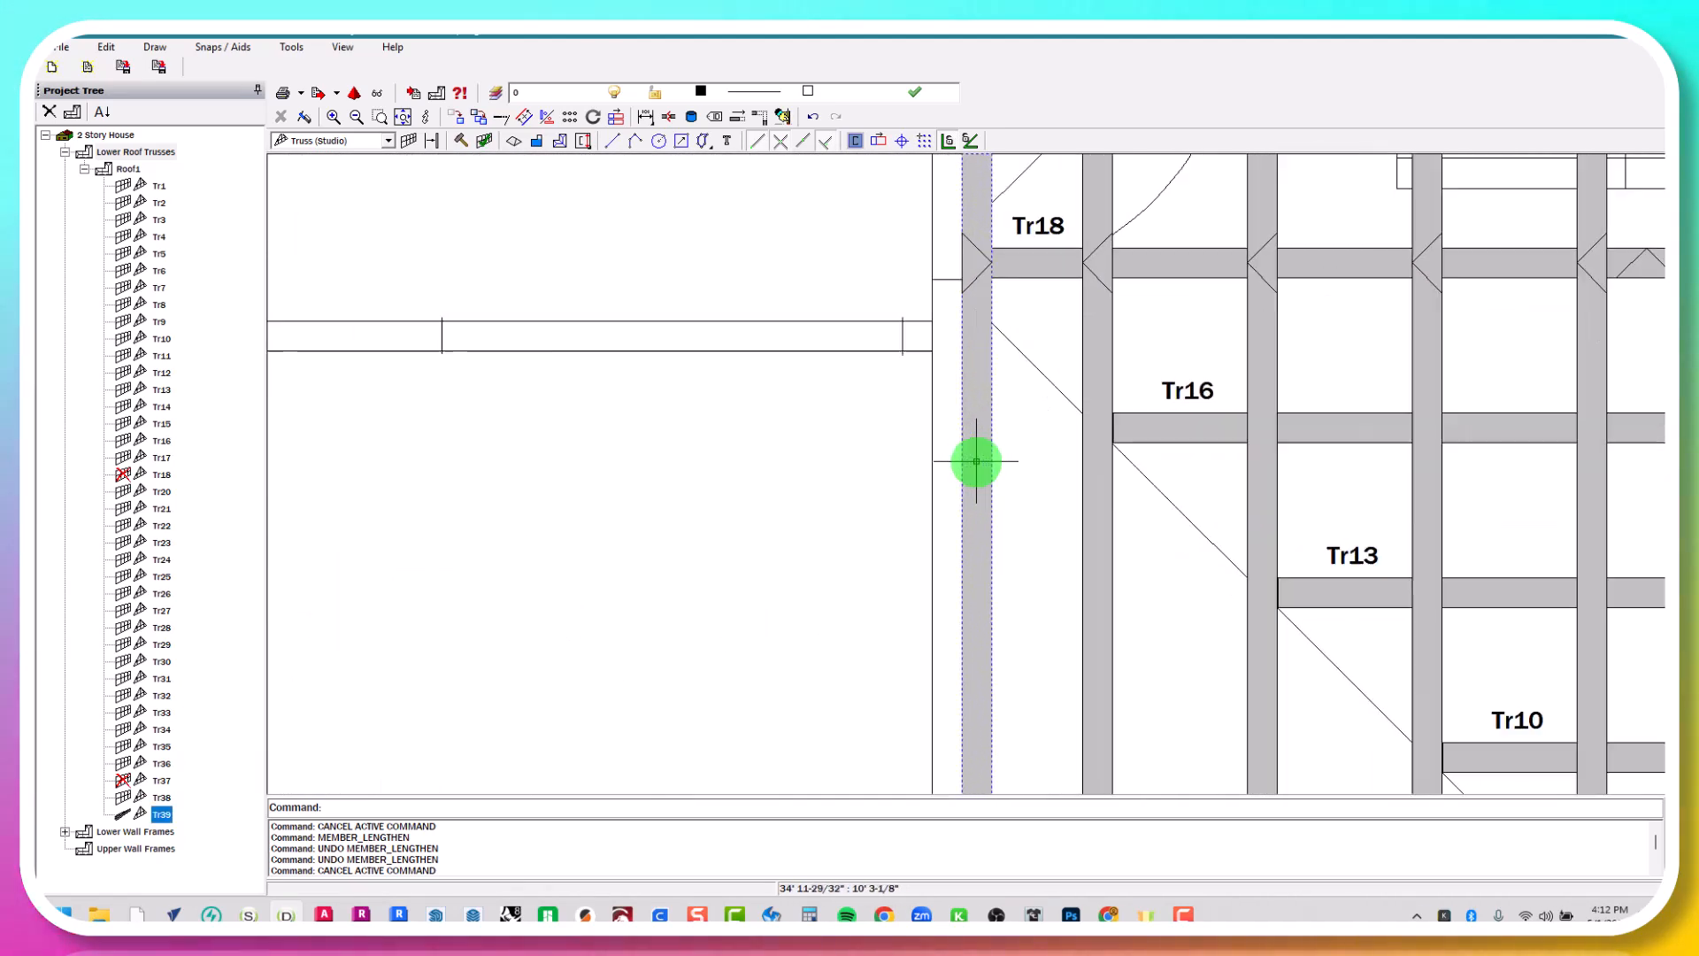
pyautogui.rightClick(975, 459)
pyautogui.click(1002, 480)
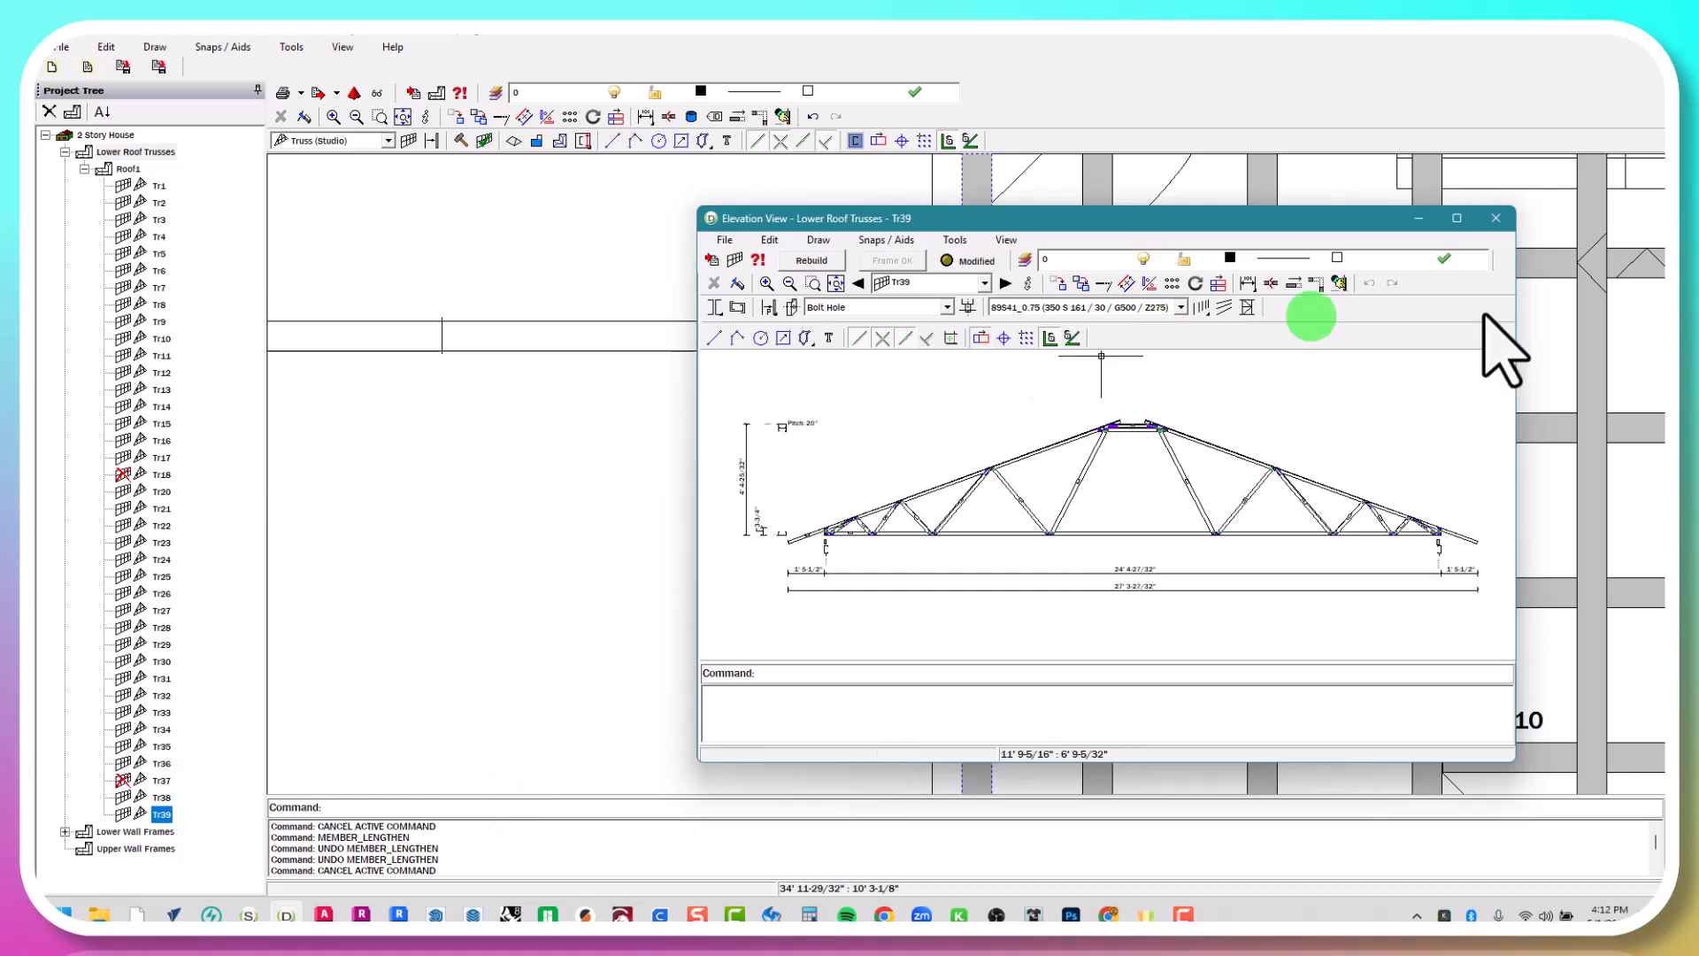
# Switch the open elevation view to truss Tr37 and rebuild its frame
pyautogui.click(978, 285)
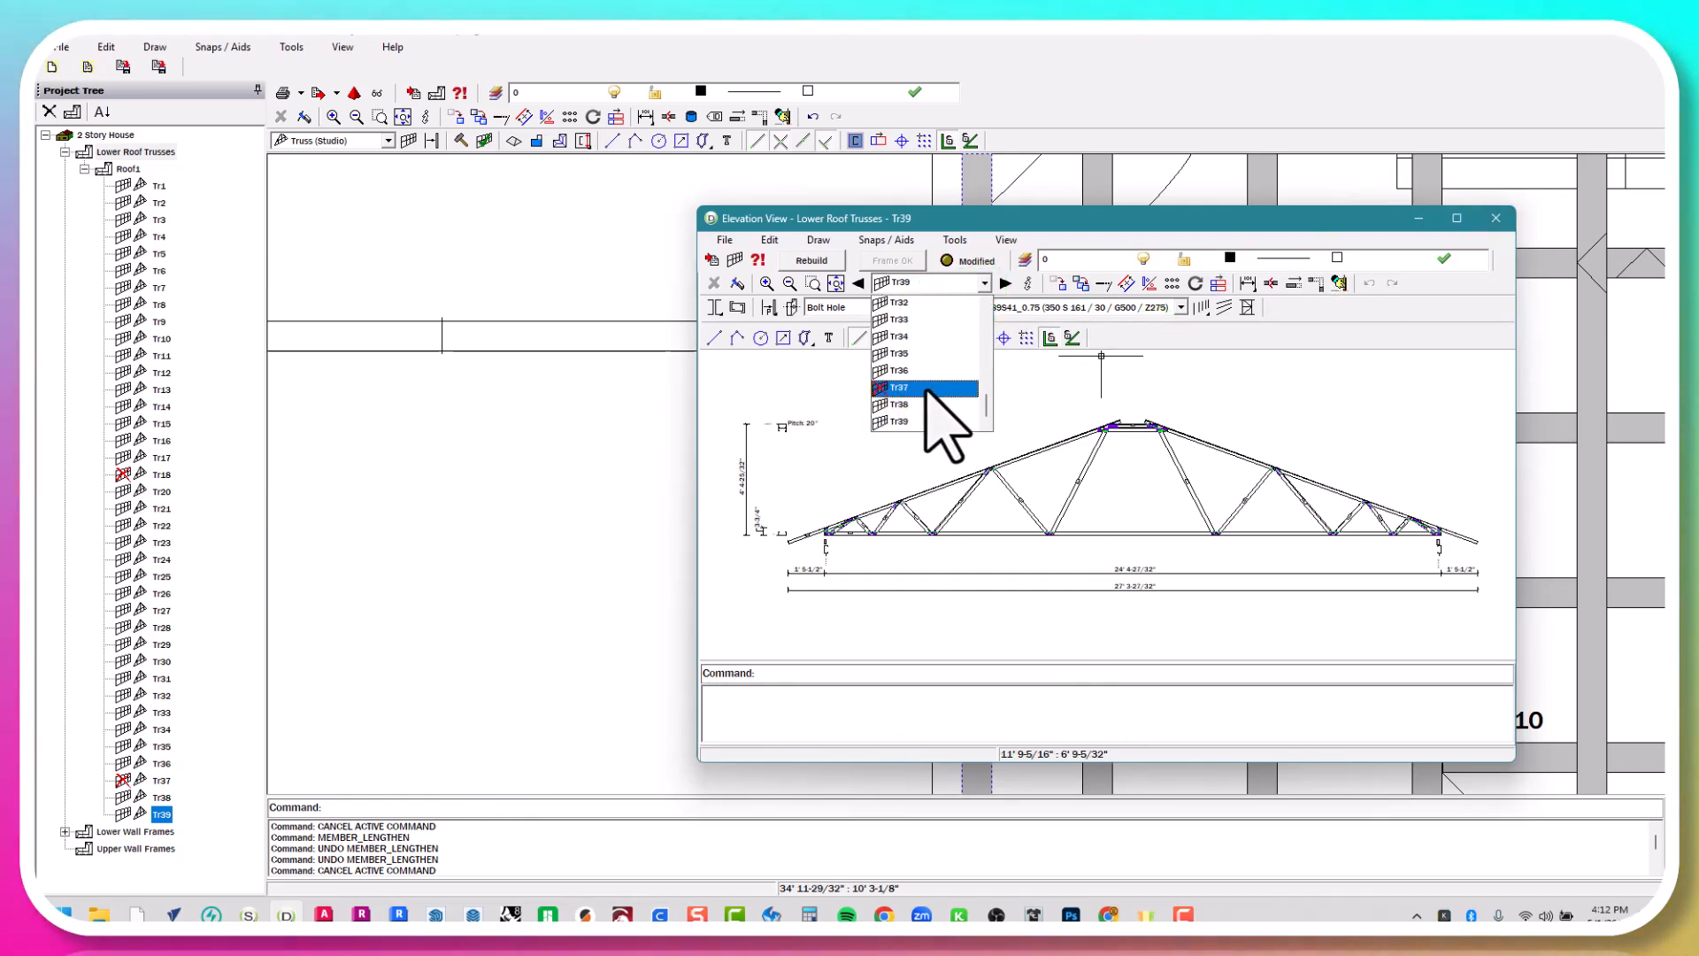
pyautogui.click(925, 389)
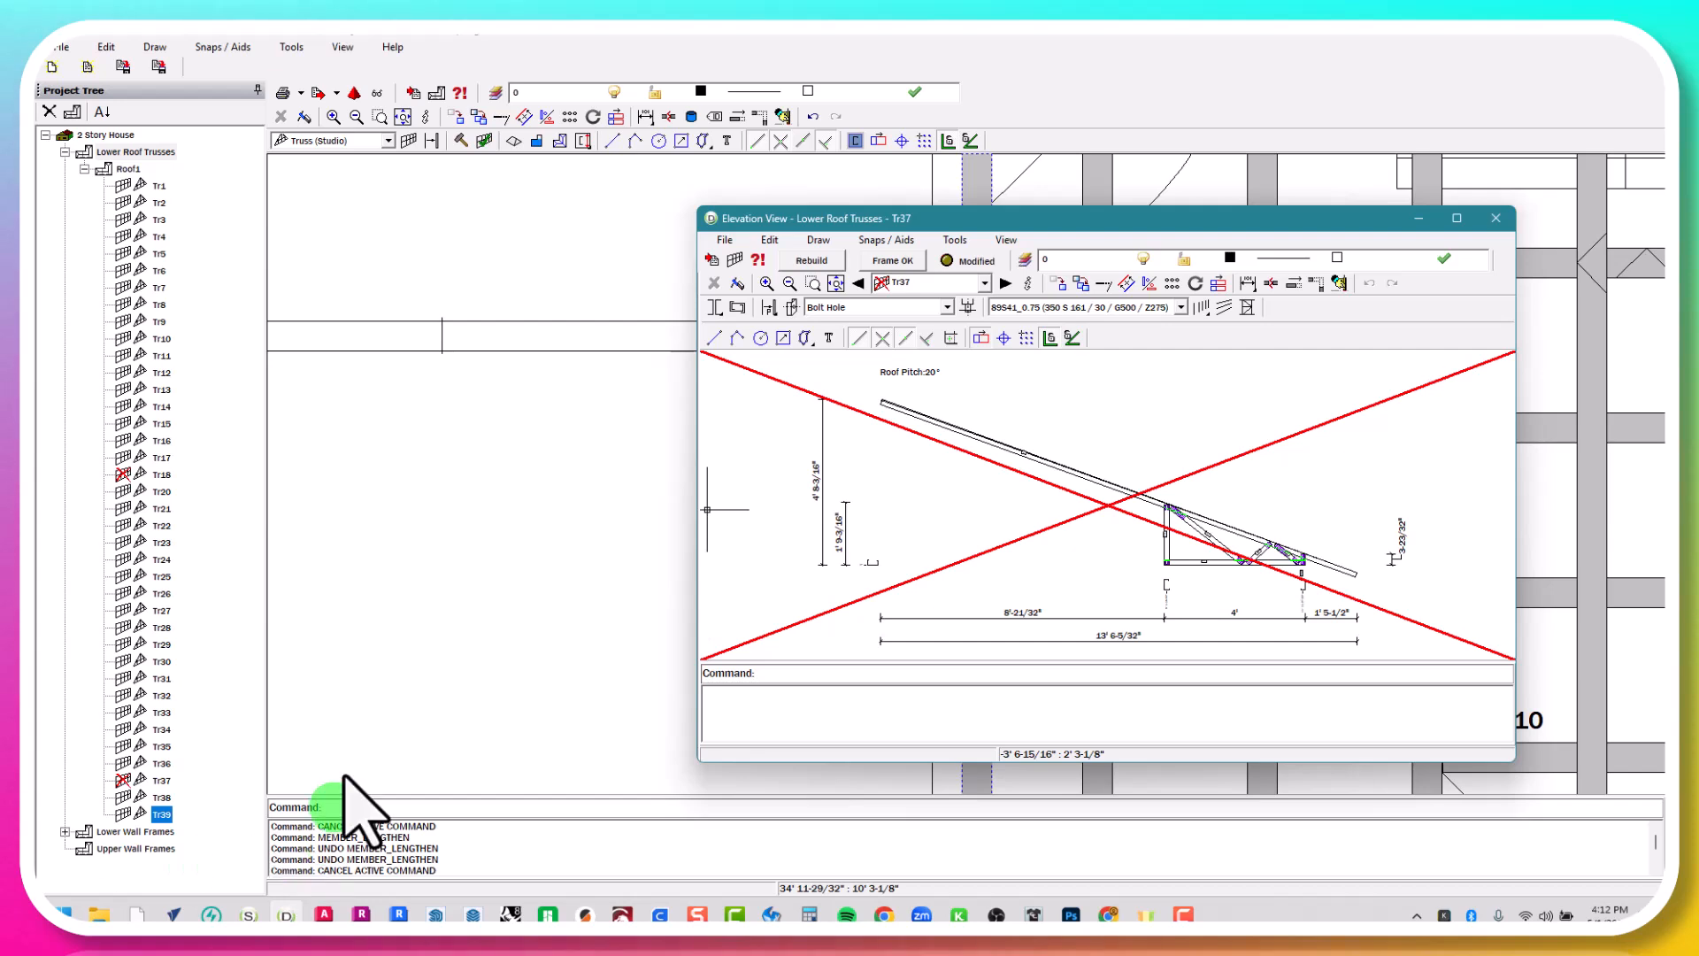
pyautogui.click(822, 264)
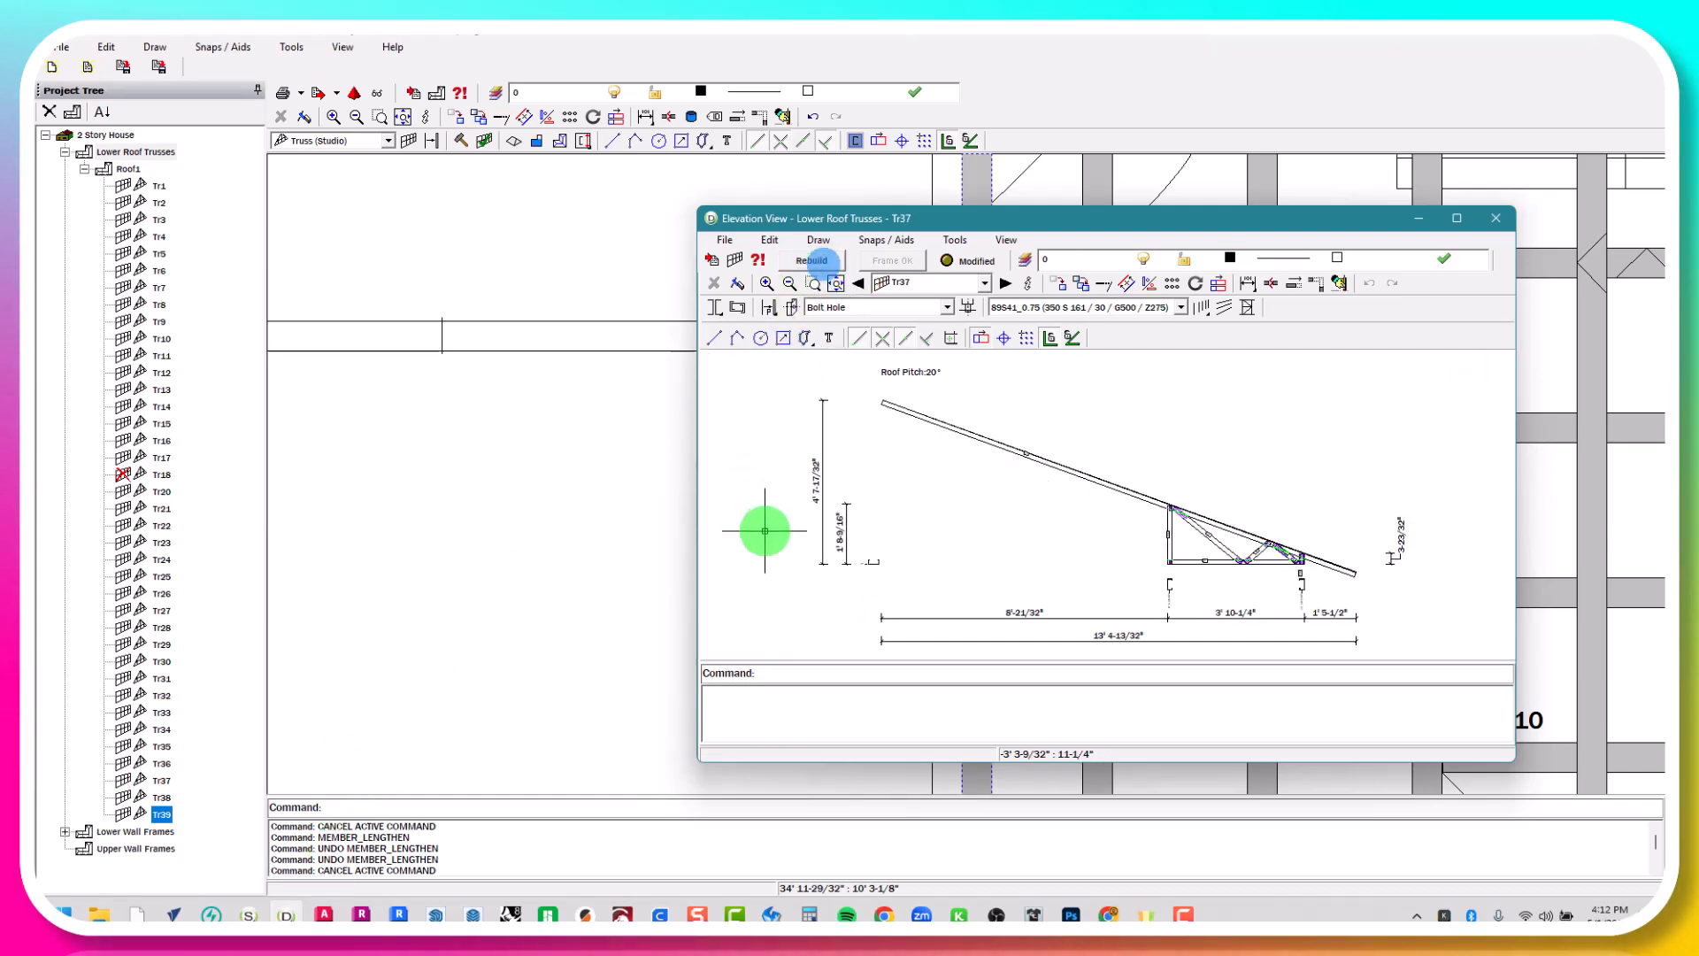
# Switch the elevation view to truss Tr18, rebuild its frame and close the view to return to the full plan
pyautogui.click(984, 282)
pyautogui.scroll(3, 968, 399)
pyautogui.scroll(3, 965, 398)
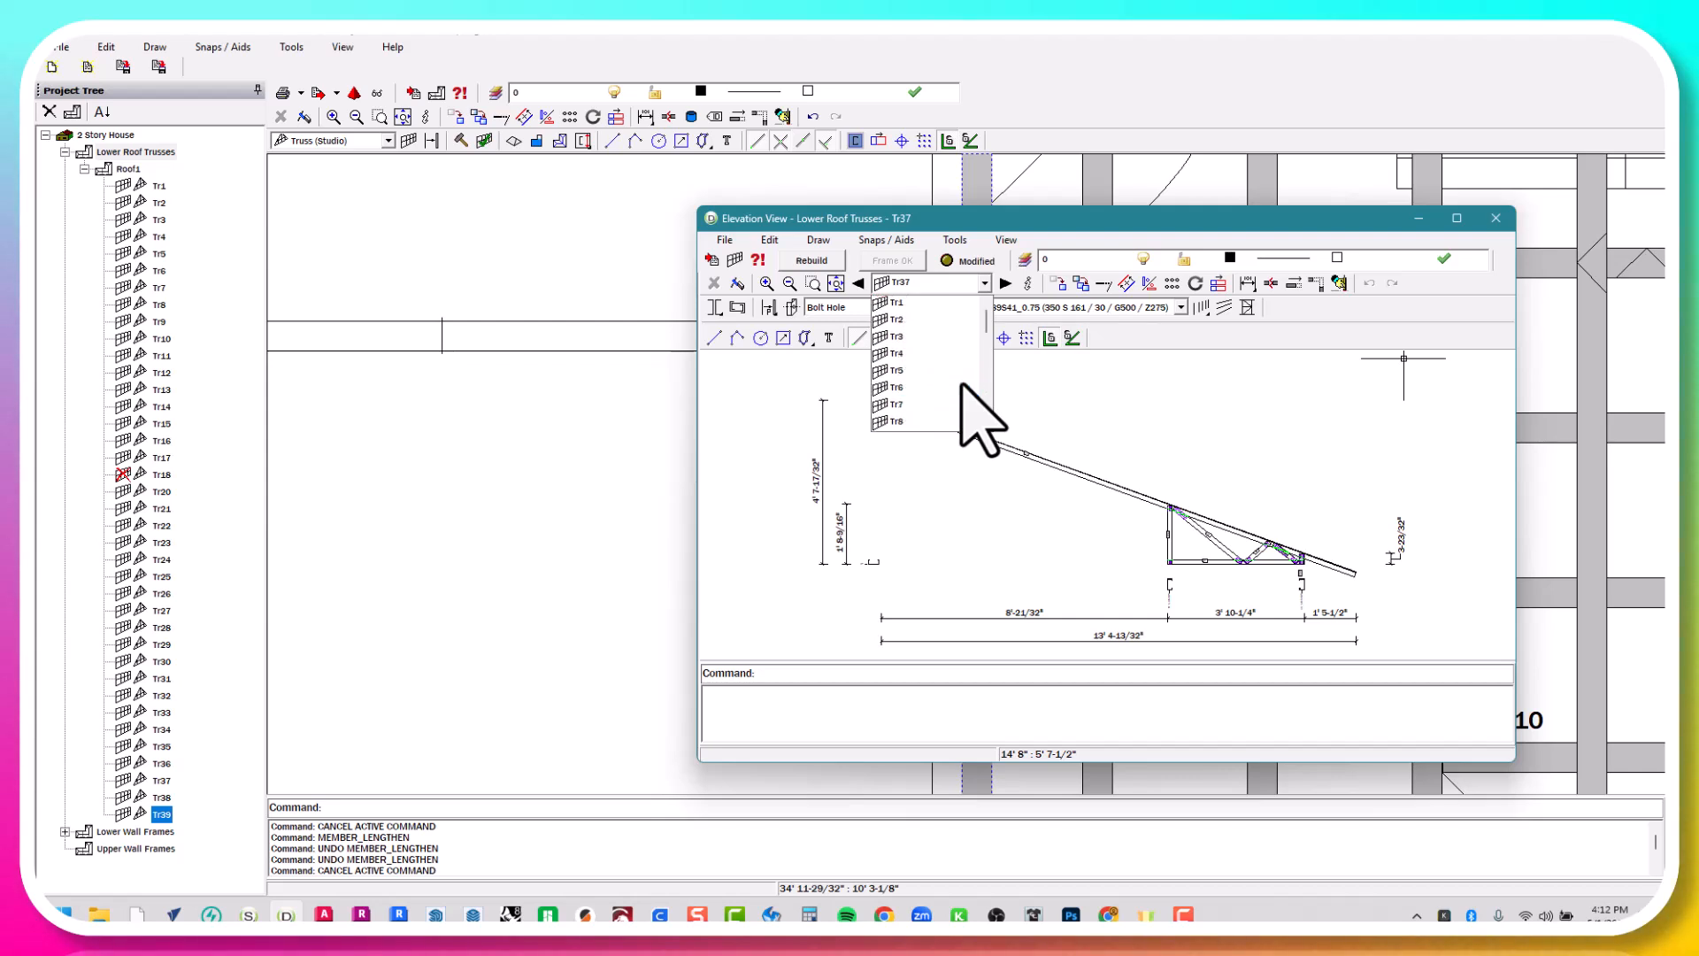
pyautogui.scroll(-2, 940, 356)
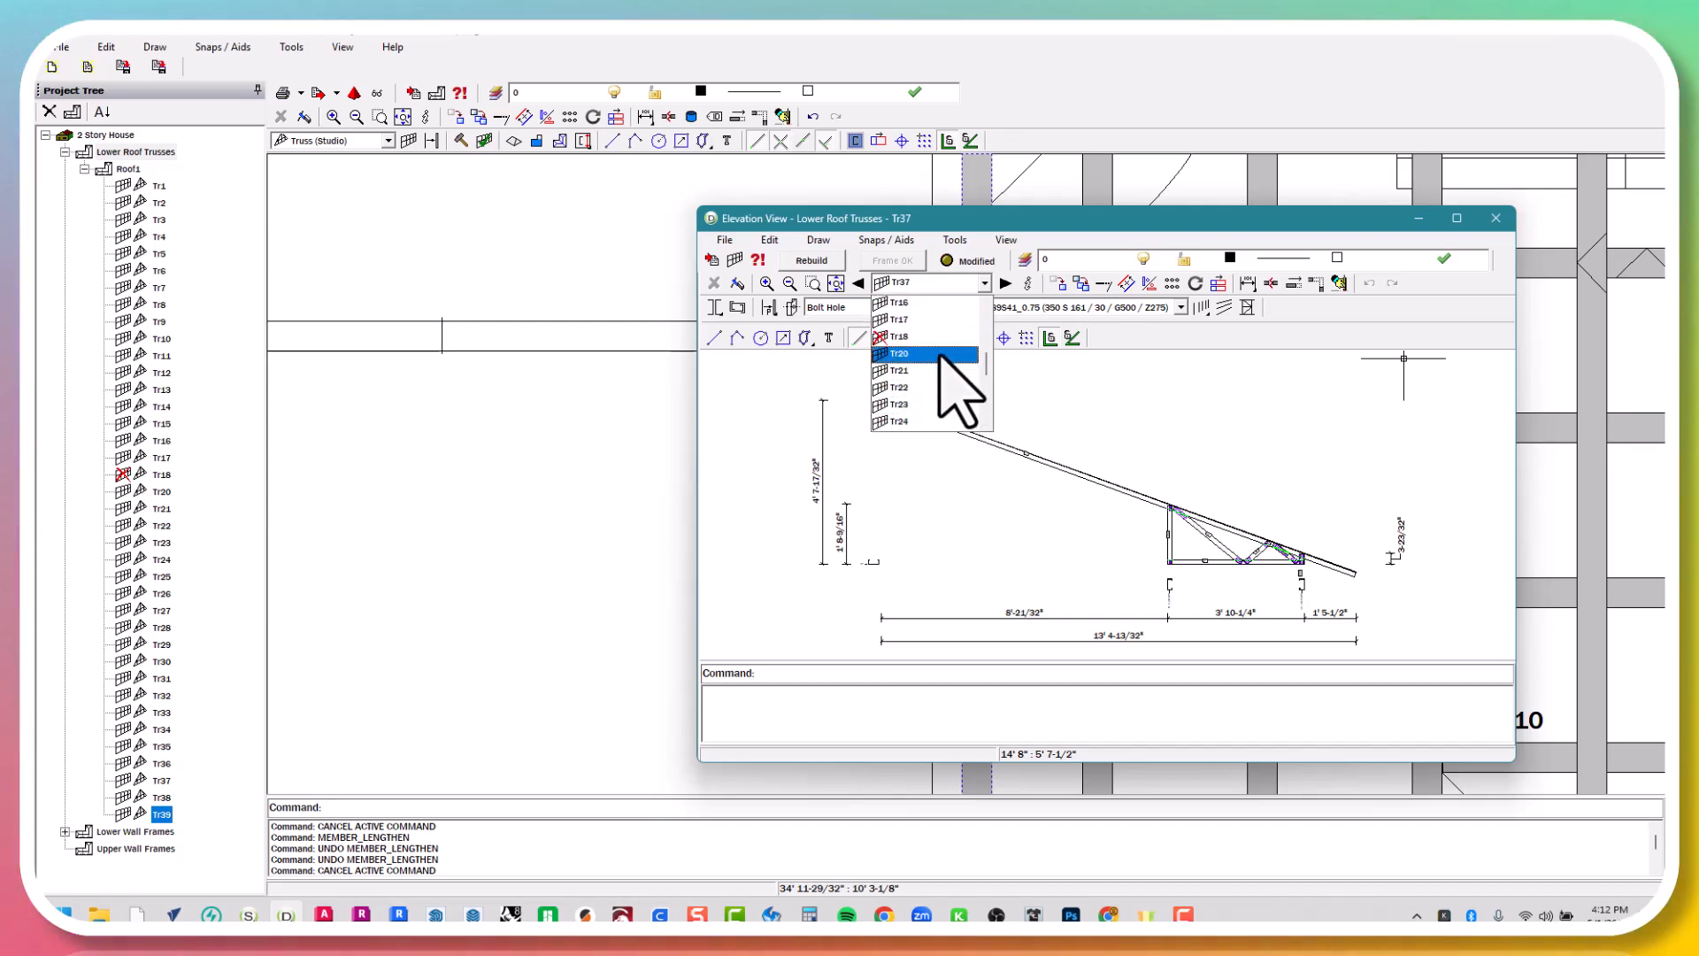
pyautogui.click(938, 338)
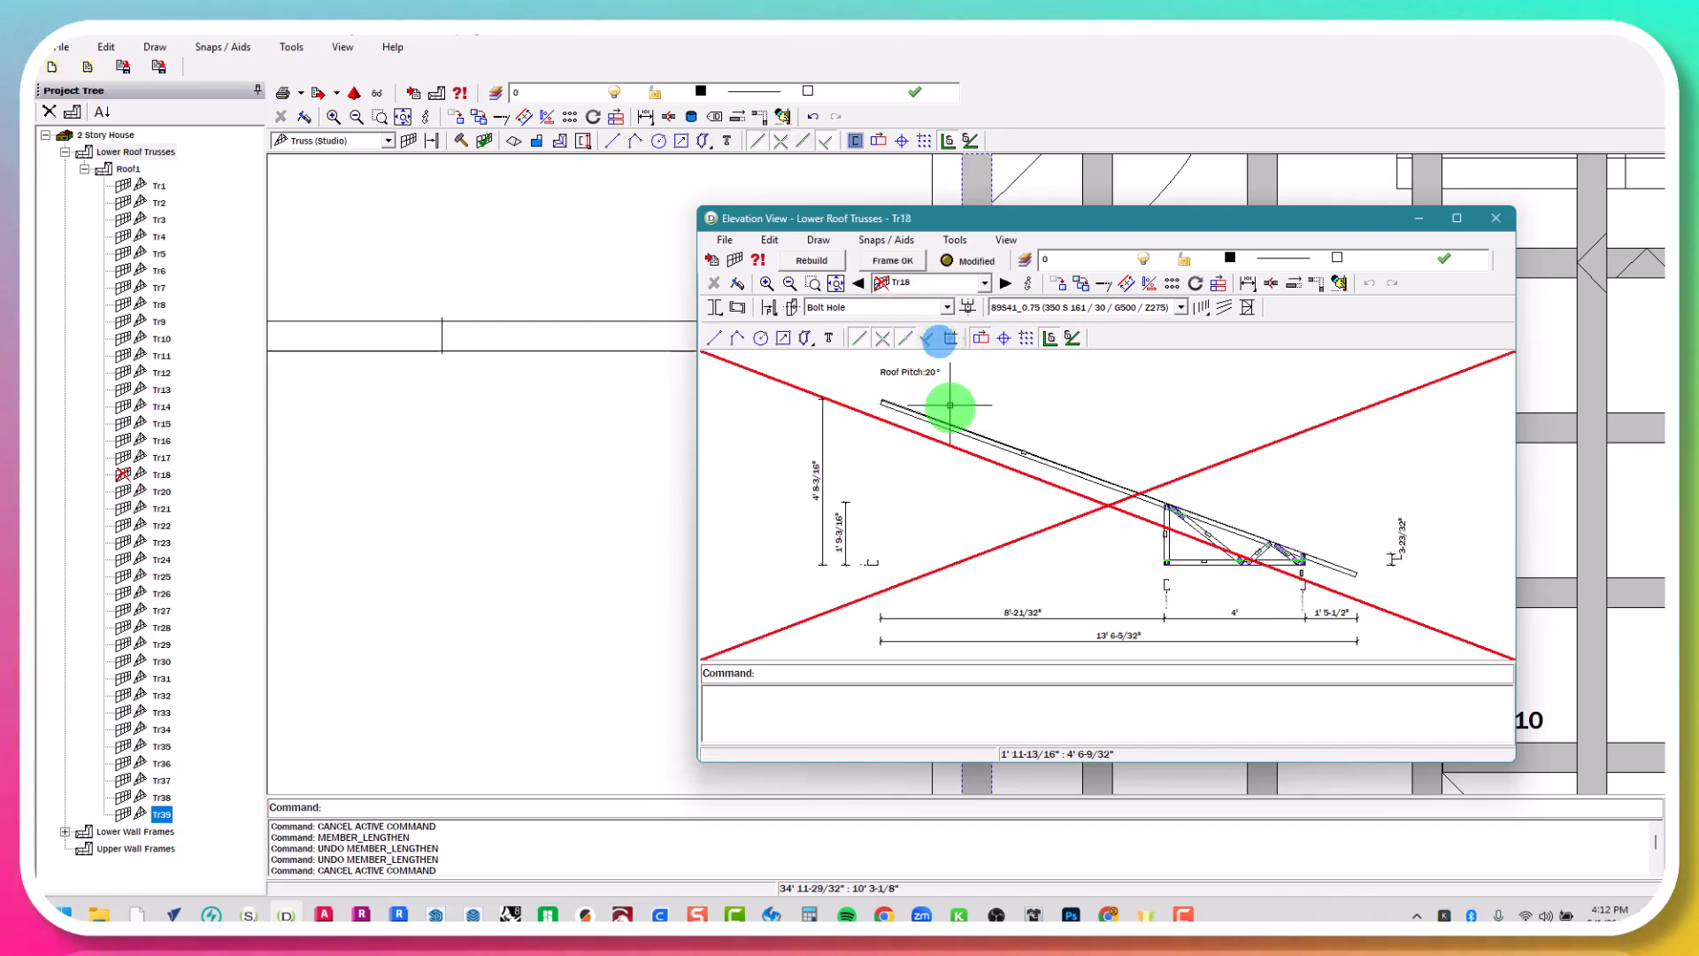
pyautogui.click(812, 261)
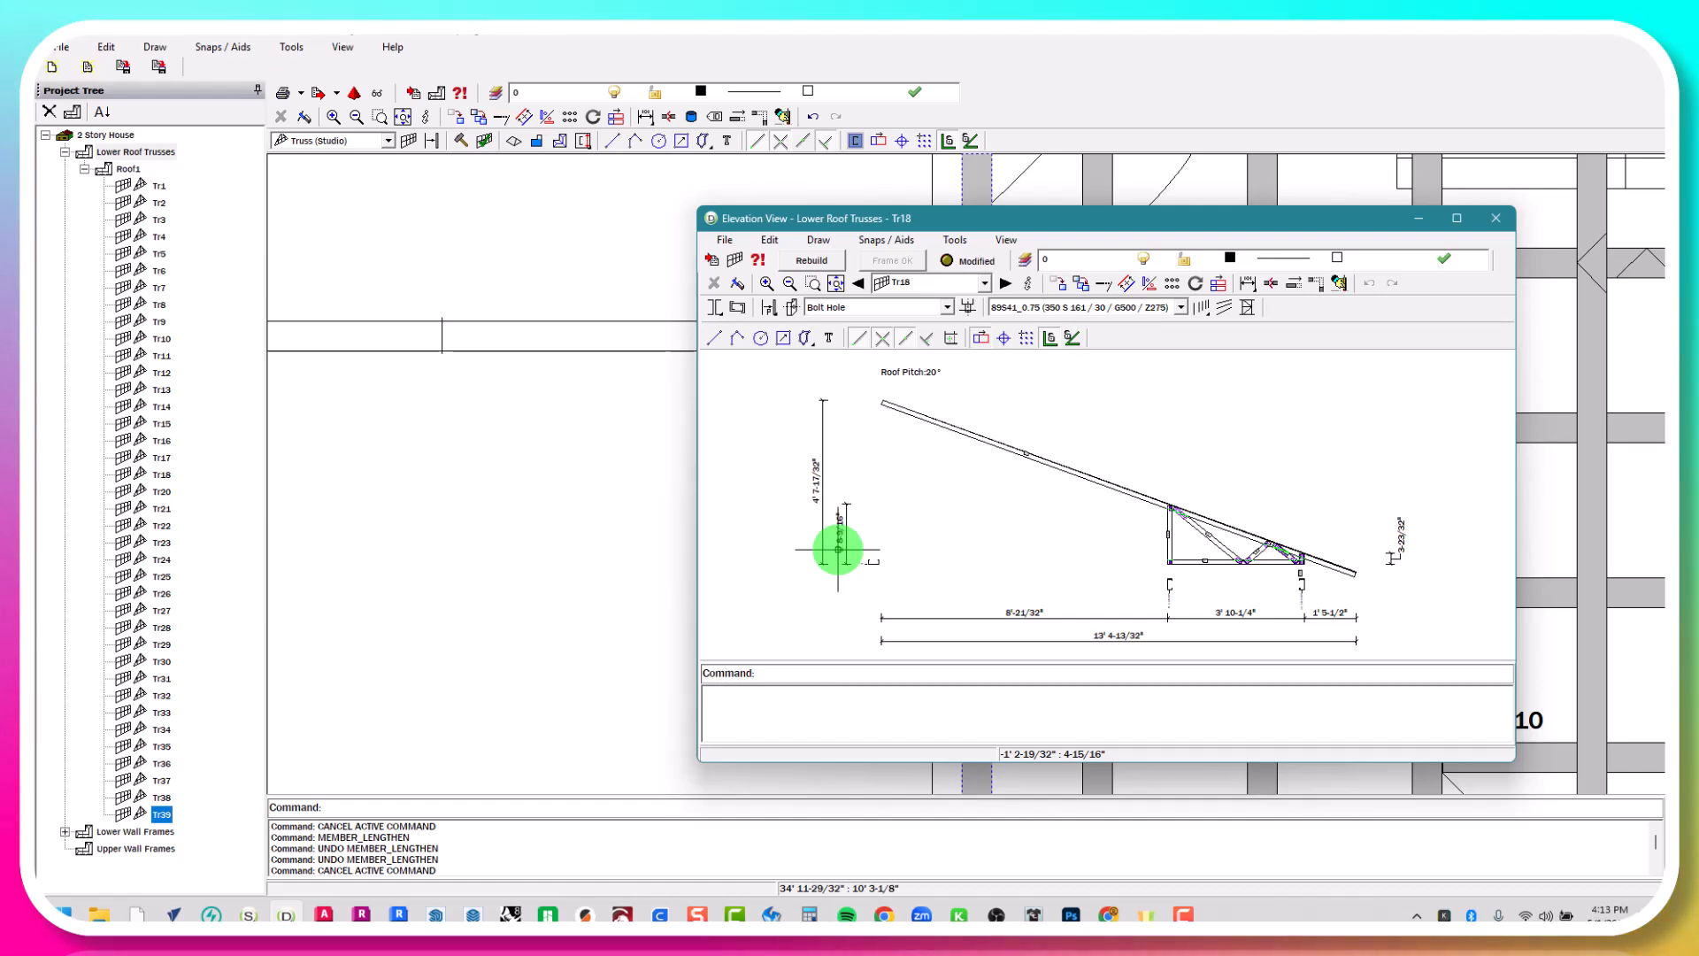
pyautogui.click(838, 549)
pyautogui.click(799, 222)
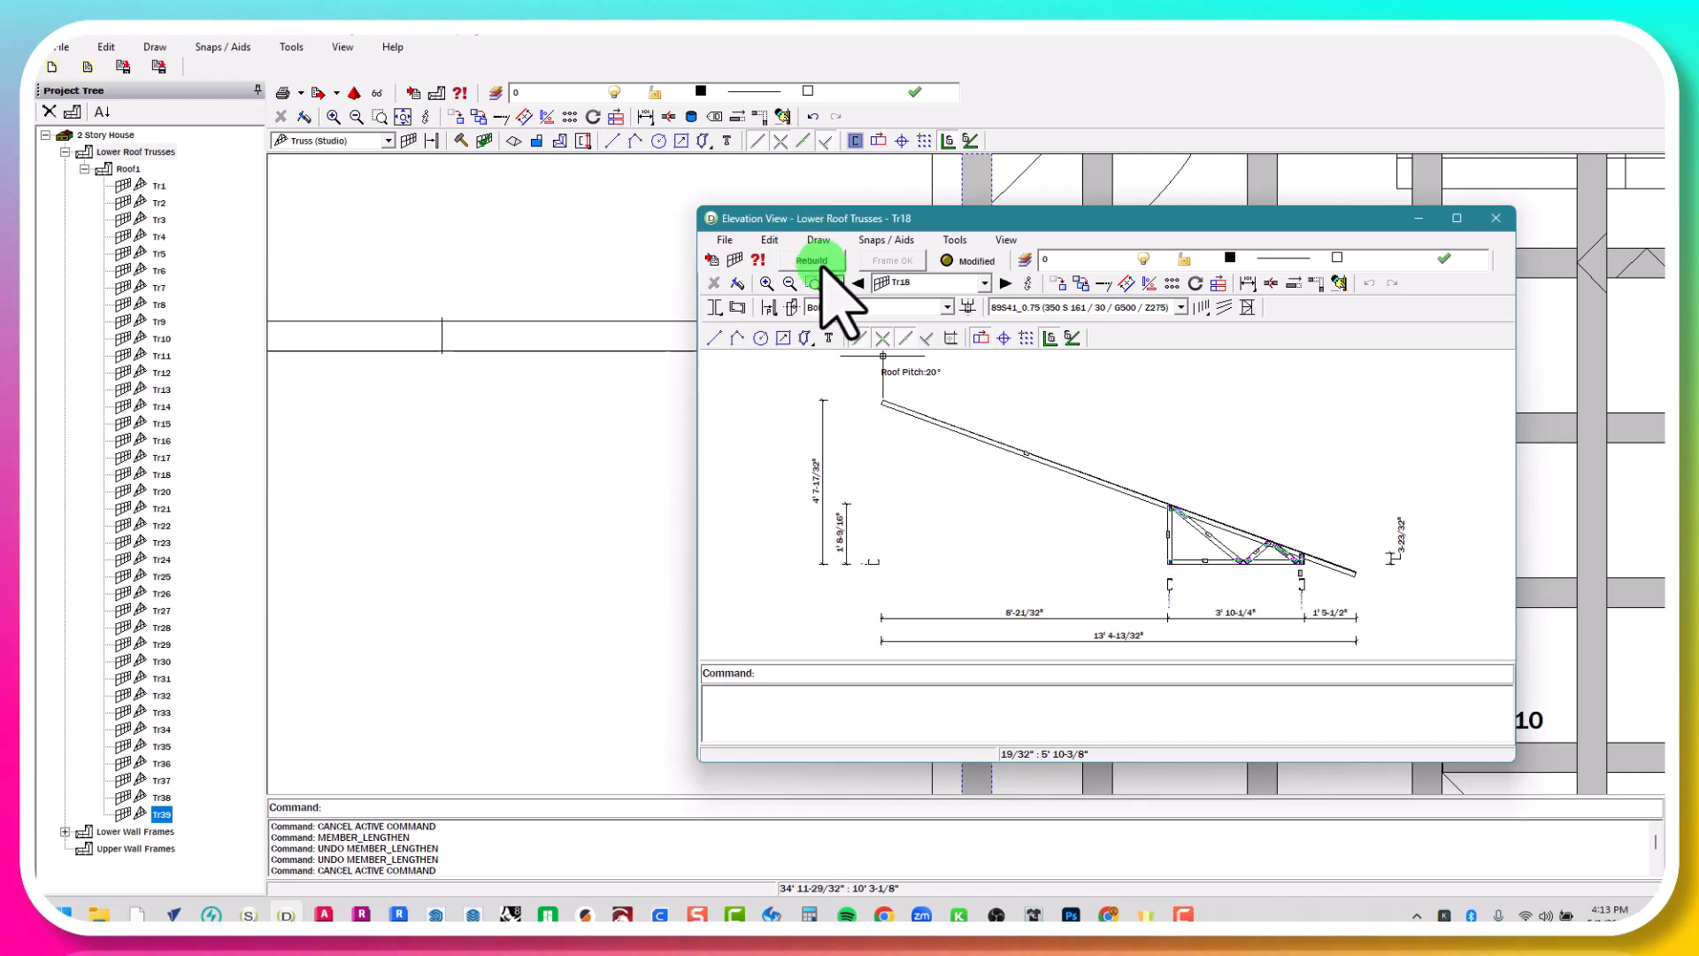
pyautogui.click(994, 497)
pyautogui.click(1496, 218)
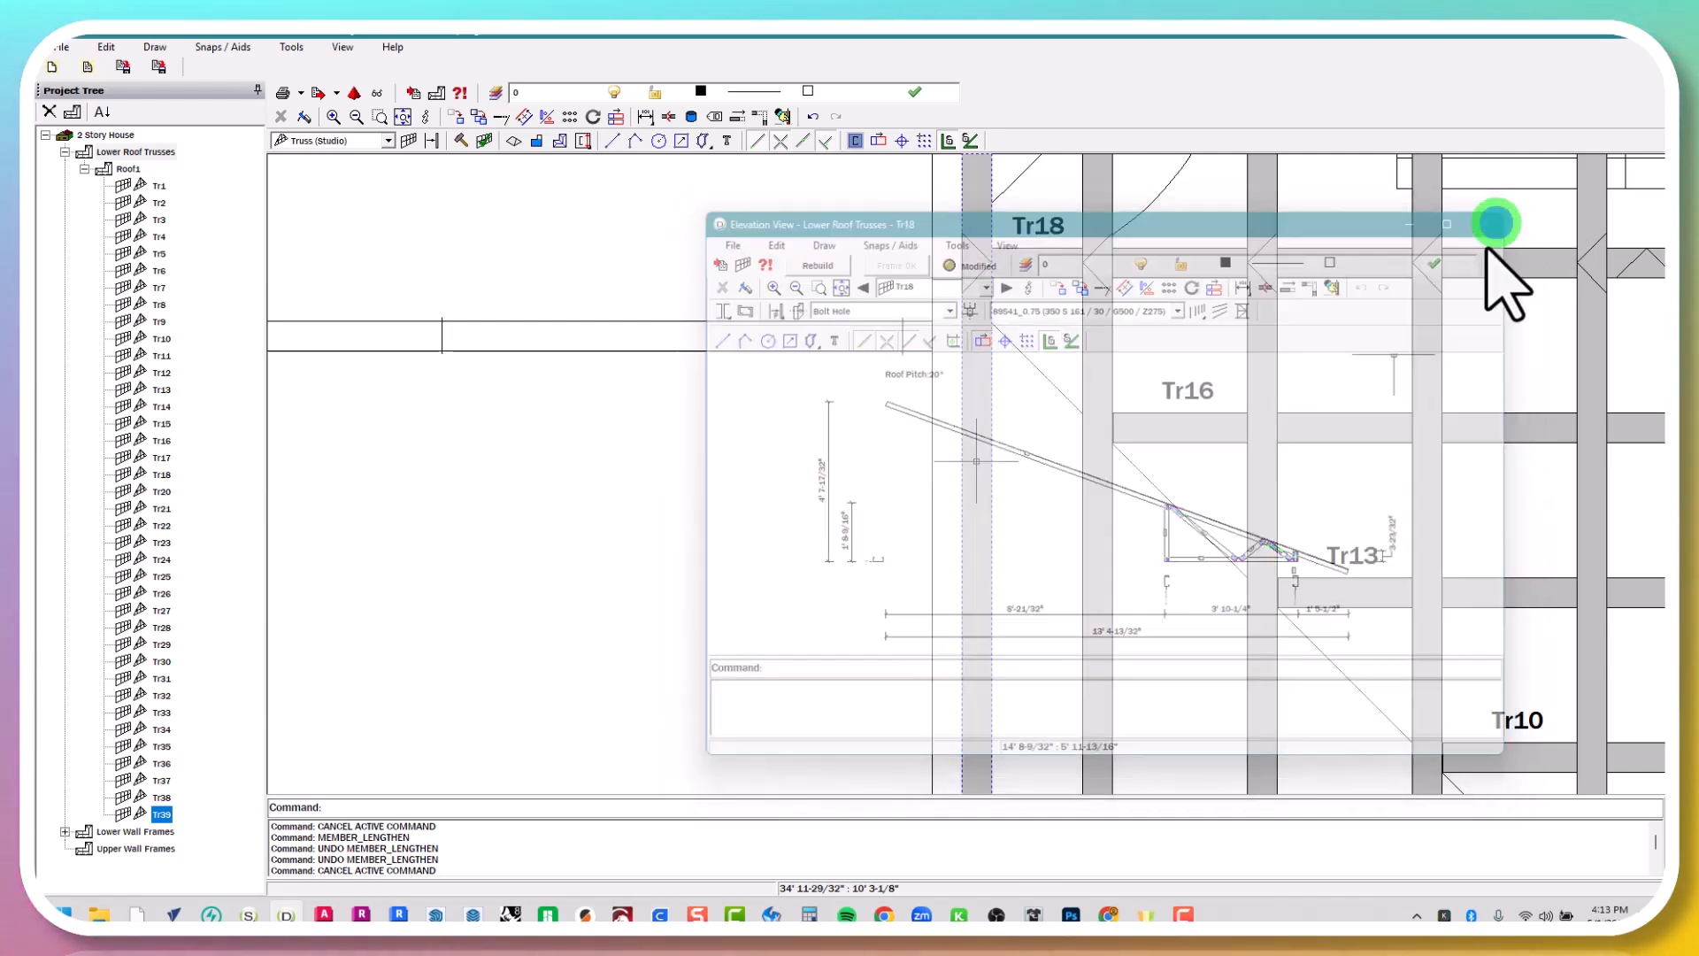
pyautogui.scroll(-6, 1047, 531)
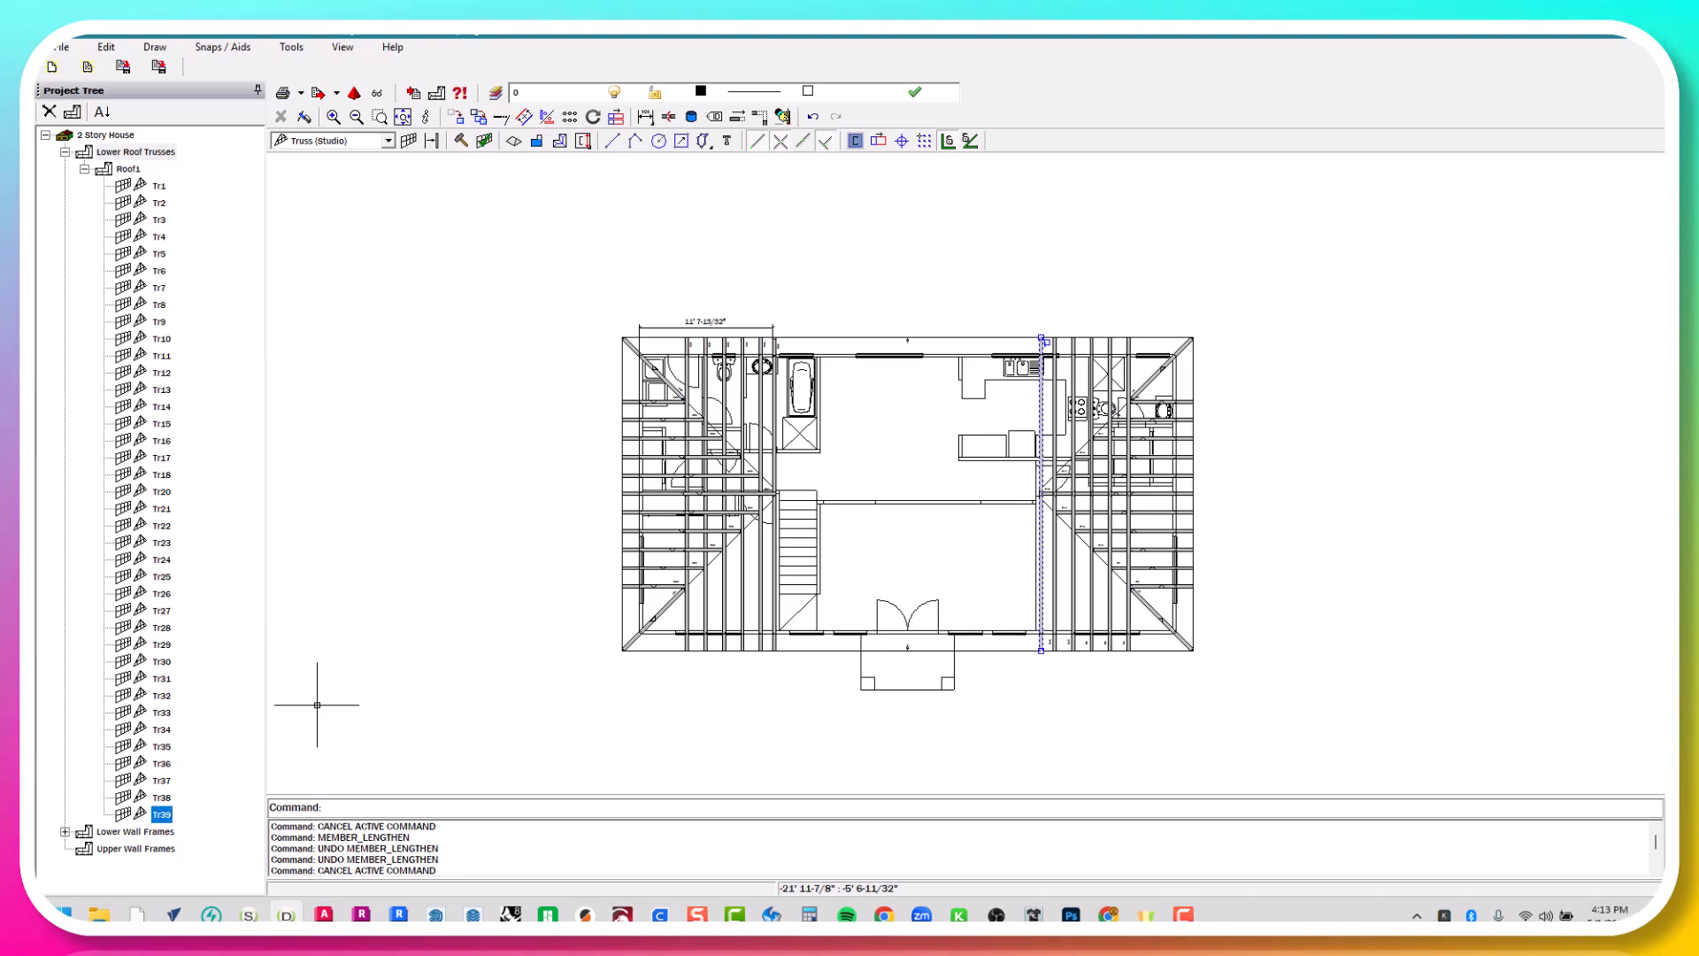
pyautogui.scroll(2, 469, 519)
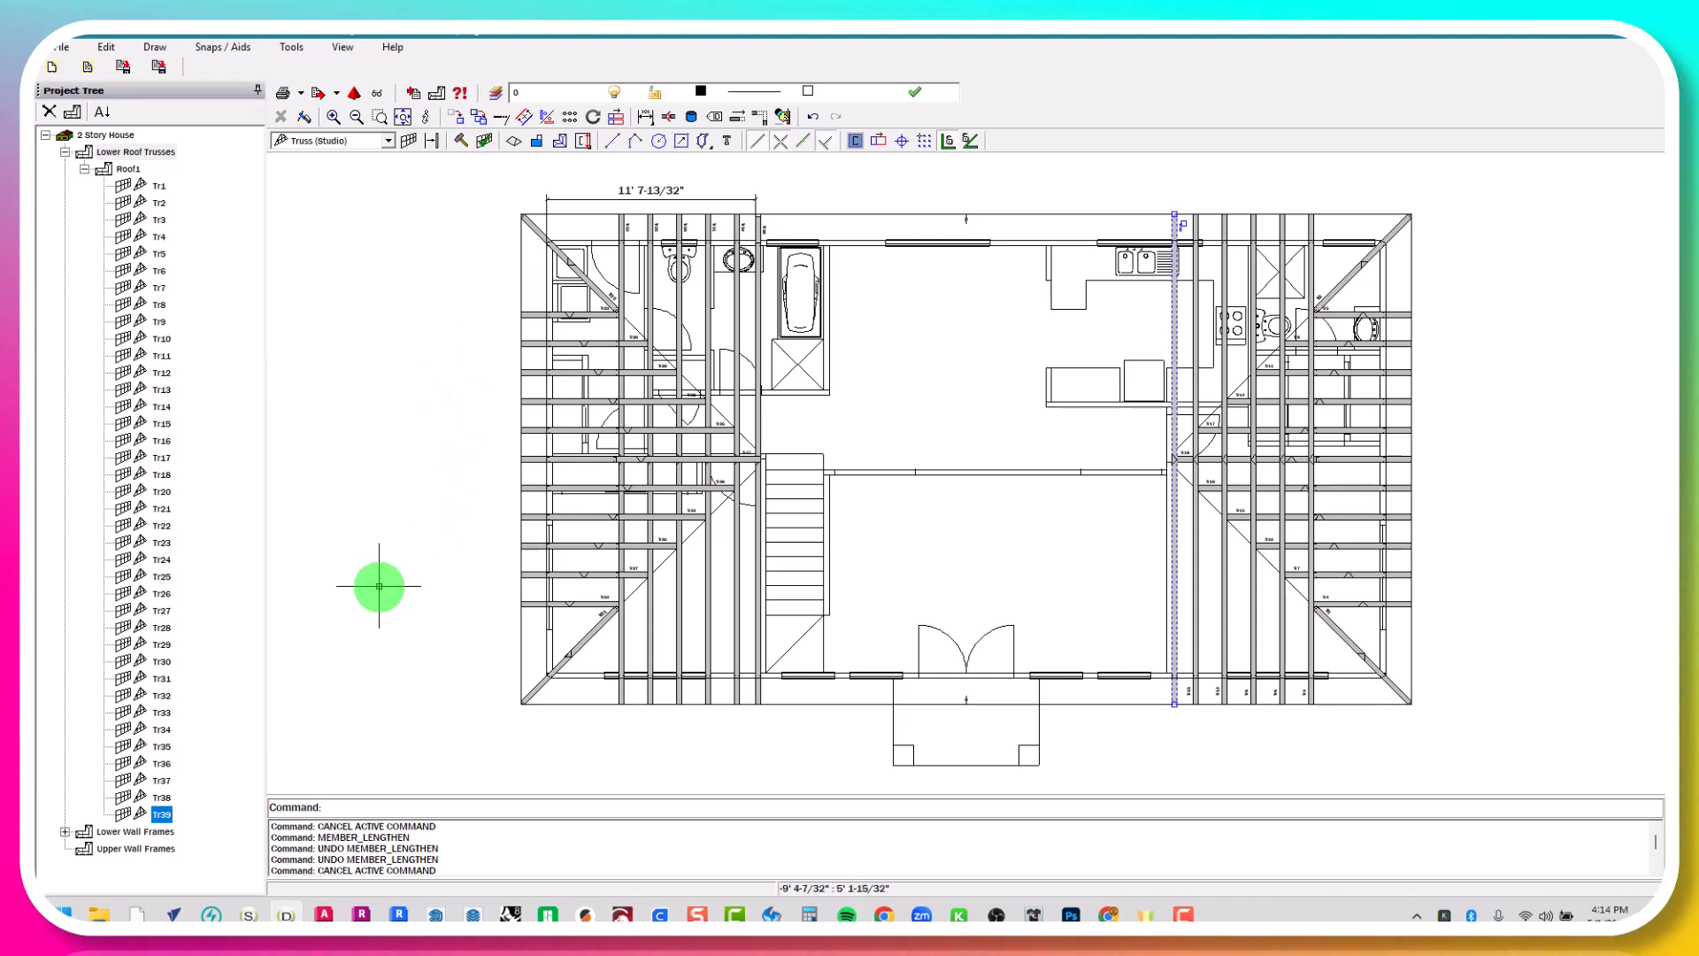
# Start a VRML export of the project with the VRML folder inside 1 - FrameCAD Studio 1 as the output directory
pyautogui.click(59, 47)
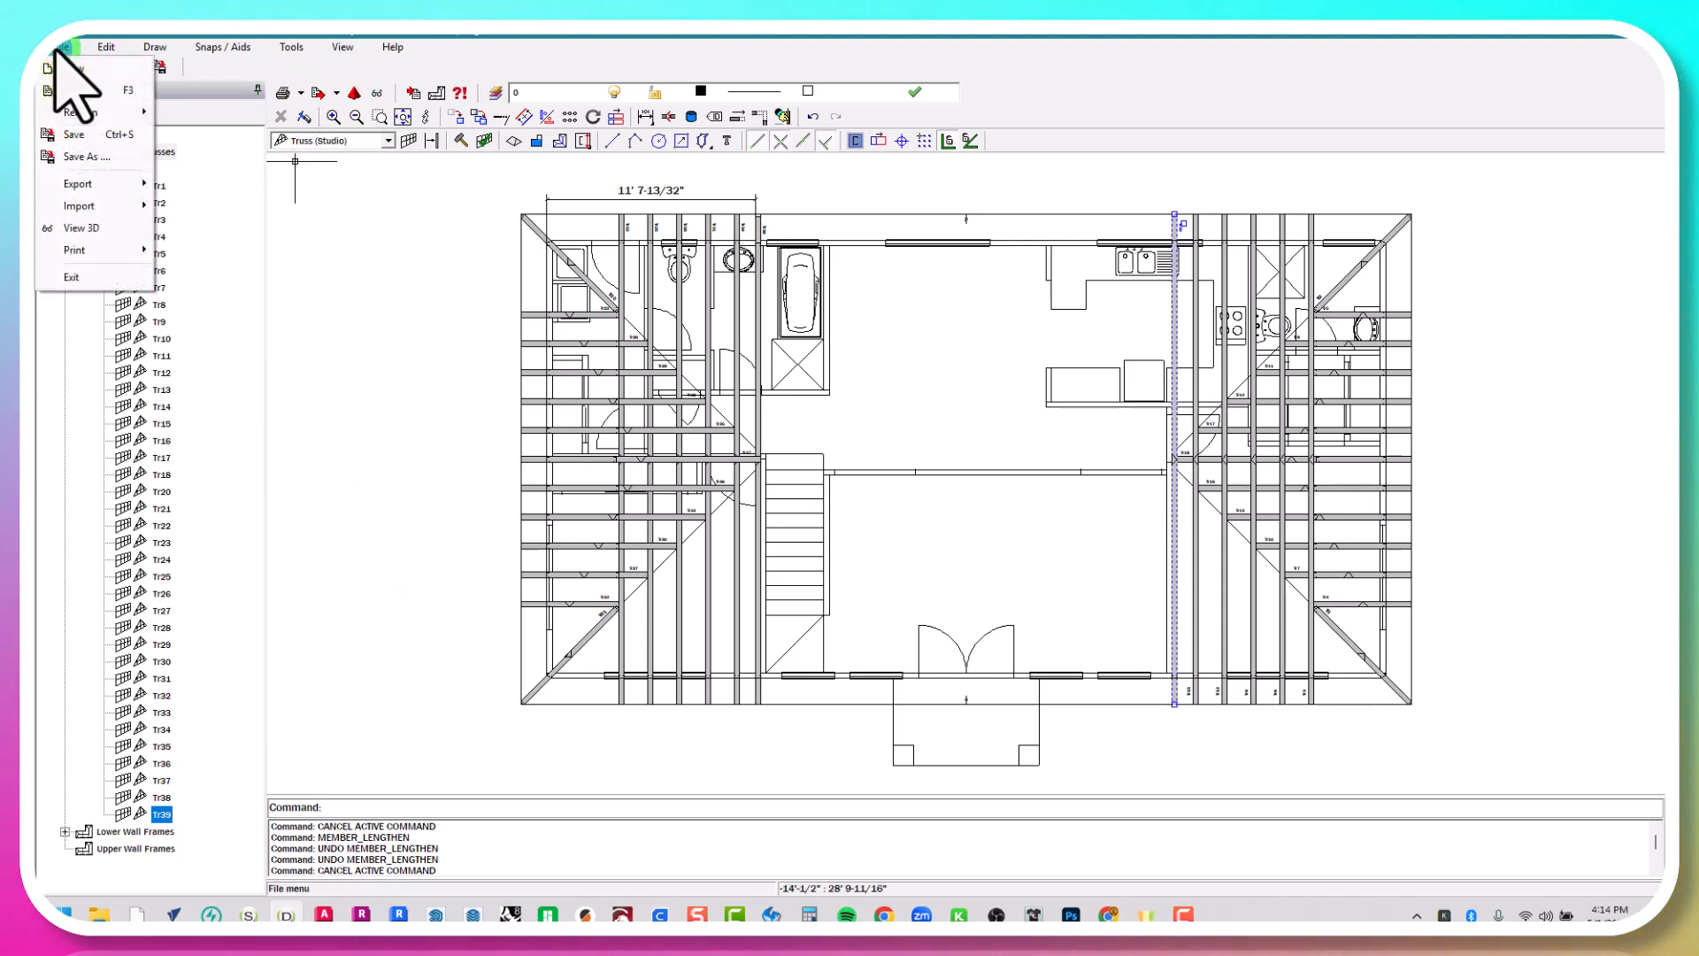
pyautogui.click(120, 183)
pyautogui.click(231, 184)
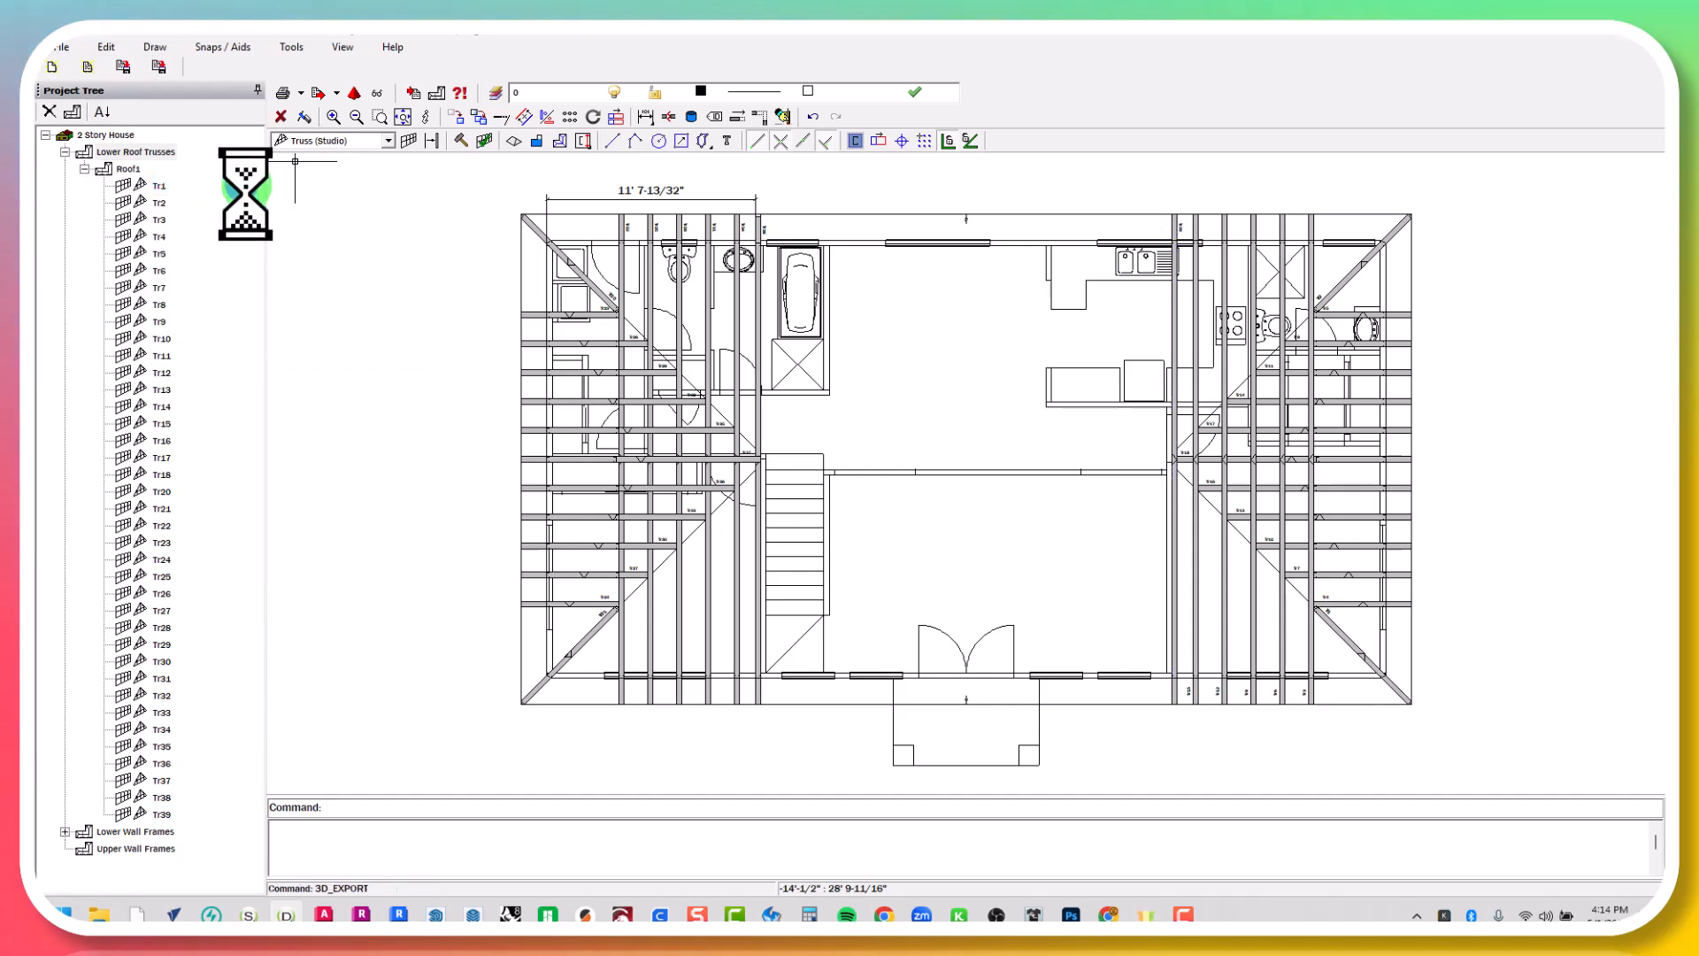
pyautogui.moveTo(1017, 354); pyautogui.dragTo(874, 162)
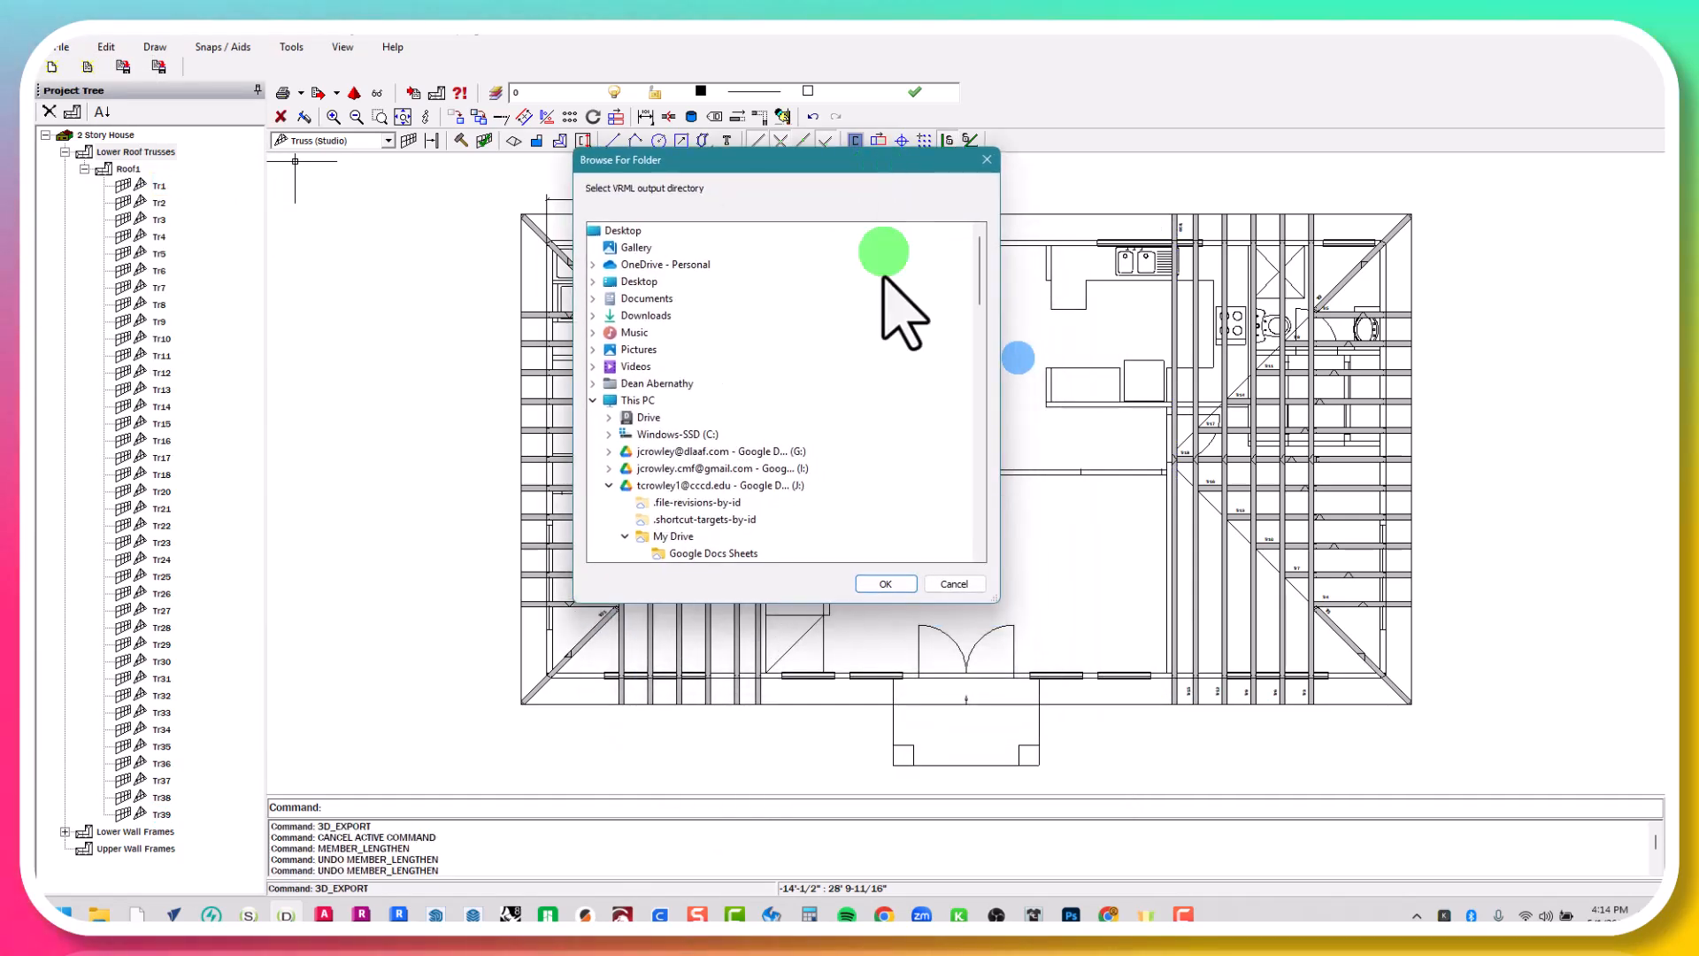
pyautogui.scroll(-5, 759, 486)
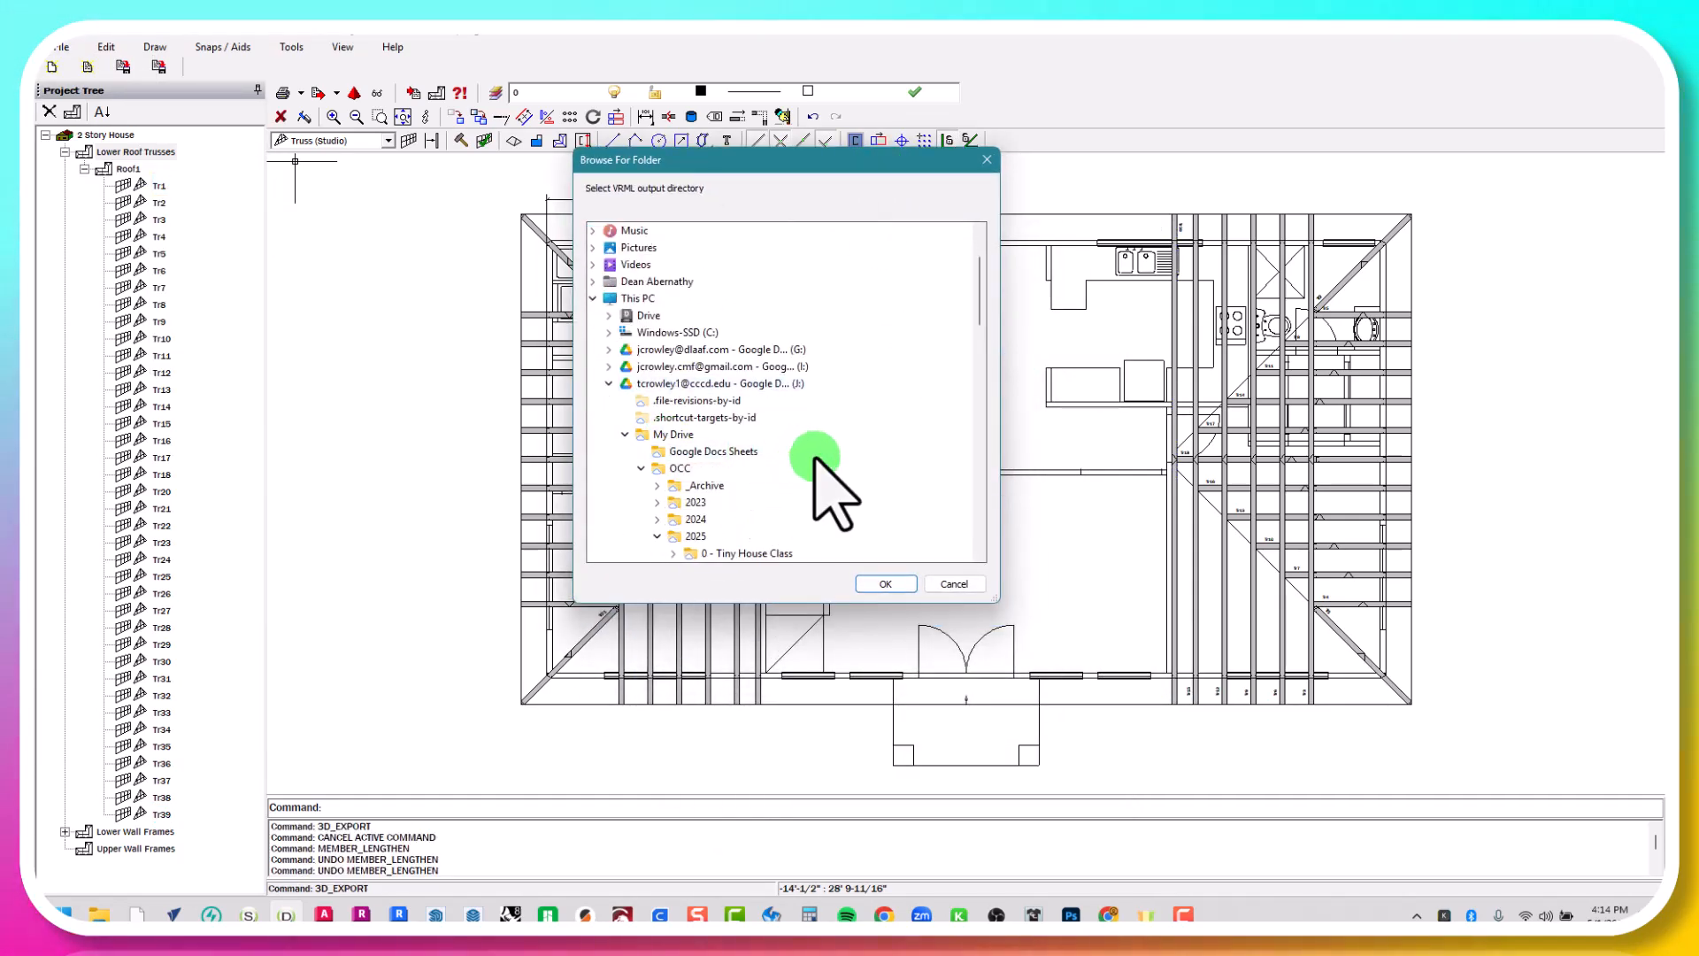
pyautogui.scroll(-1, 836, 450)
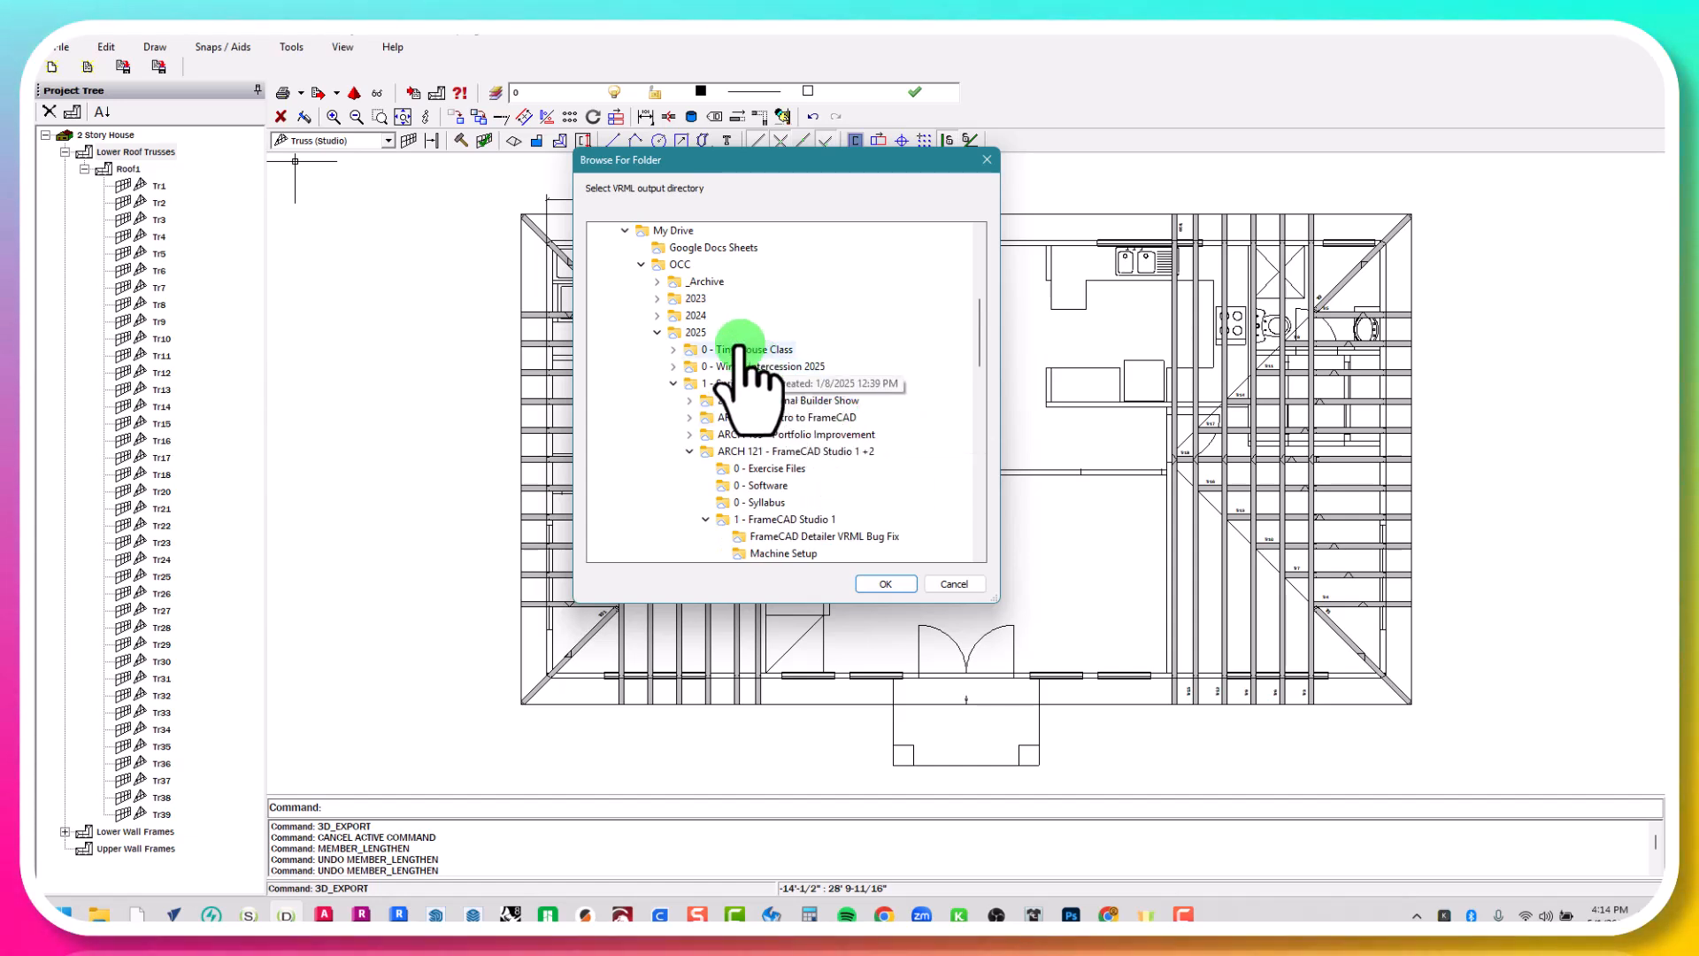
pyautogui.scroll(-2, 779, 442)
pyautogui.scroll(2, 761, 495)
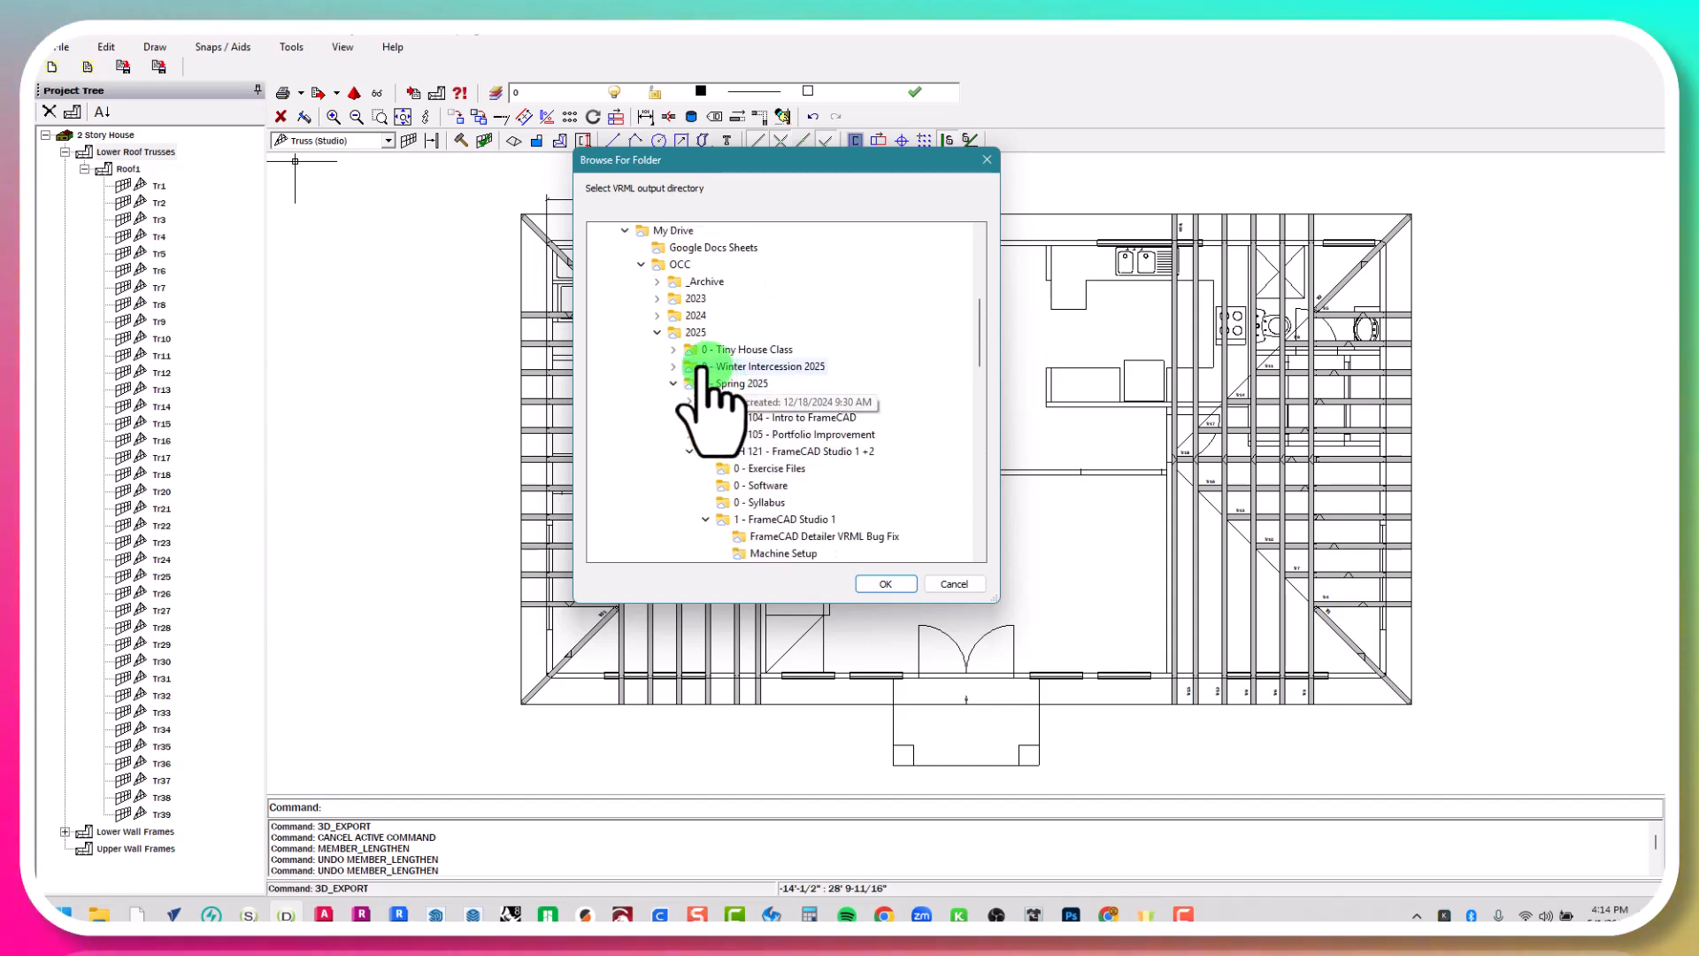
pyautogui.click(692, 332)
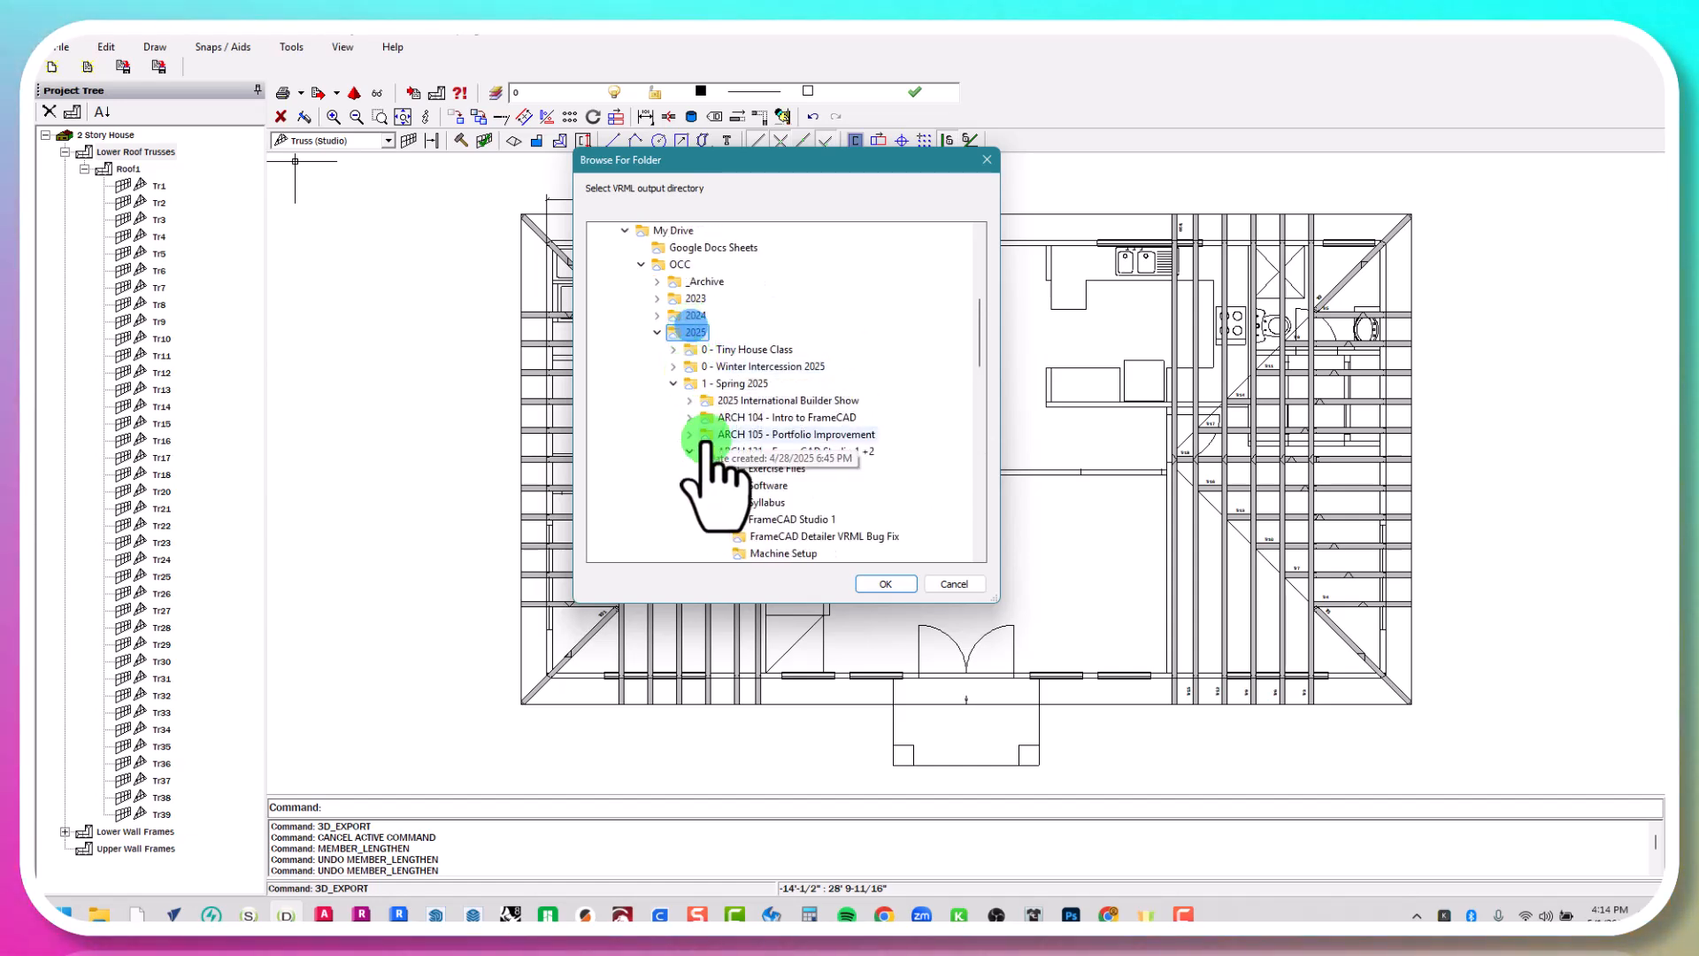
pyautogui.click(741, 384)
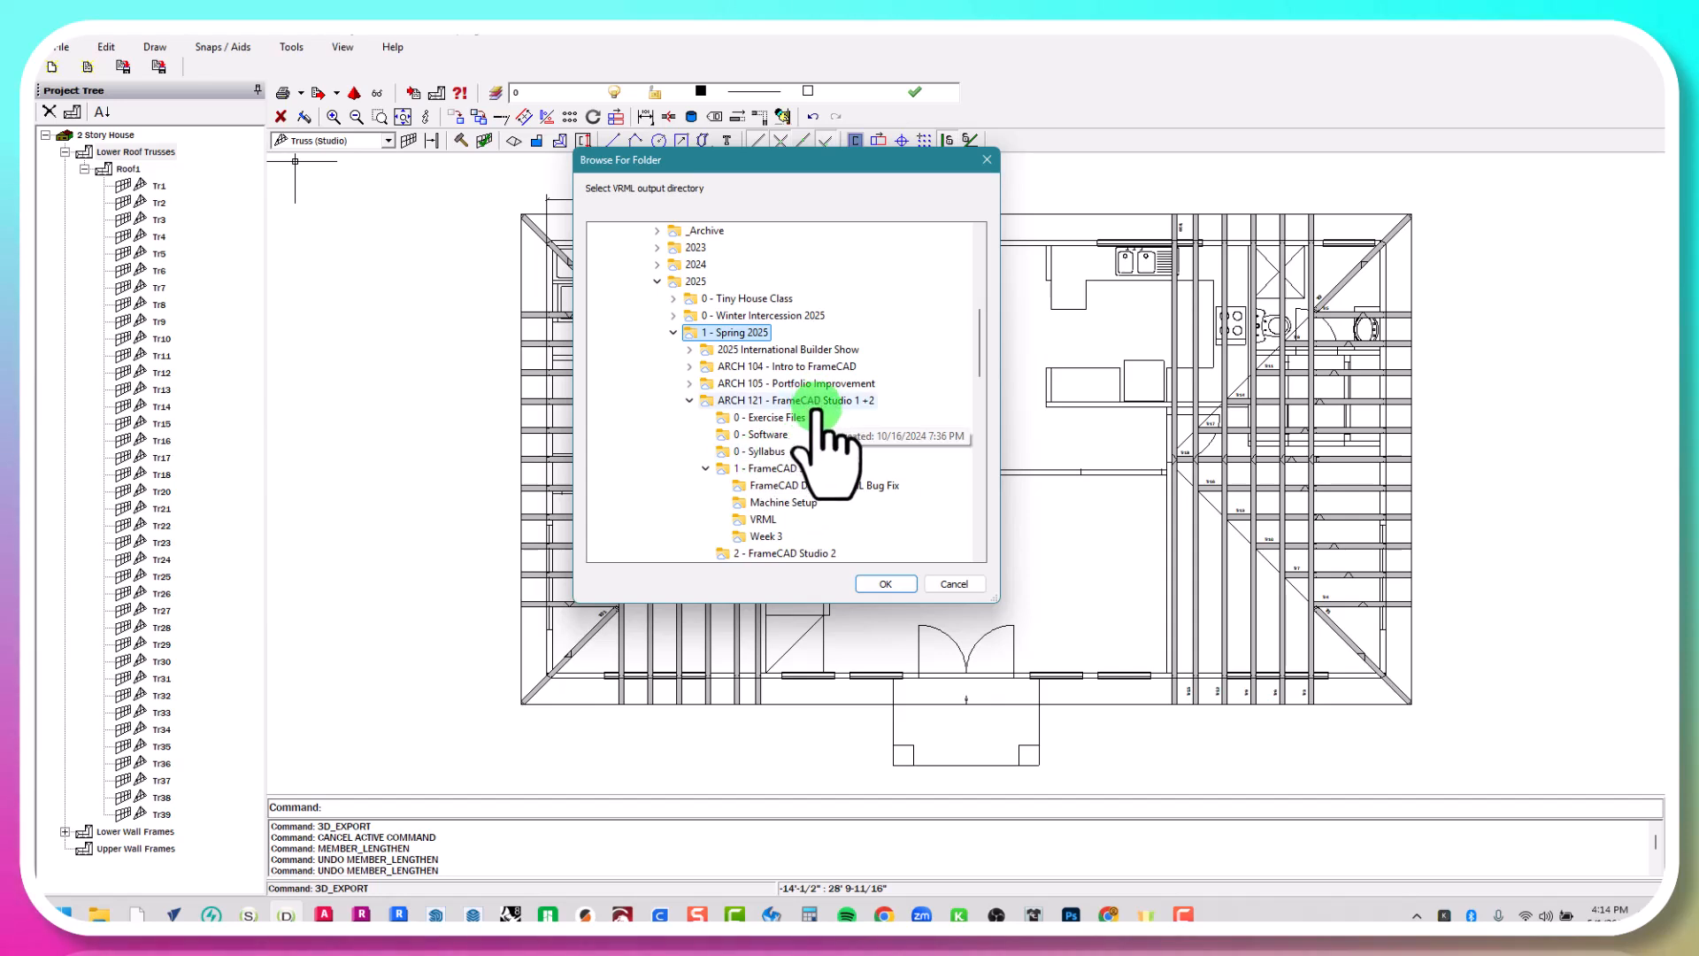
pyautogui.click(801, 399)
pyautogui.scroll(-2, 796, 522)
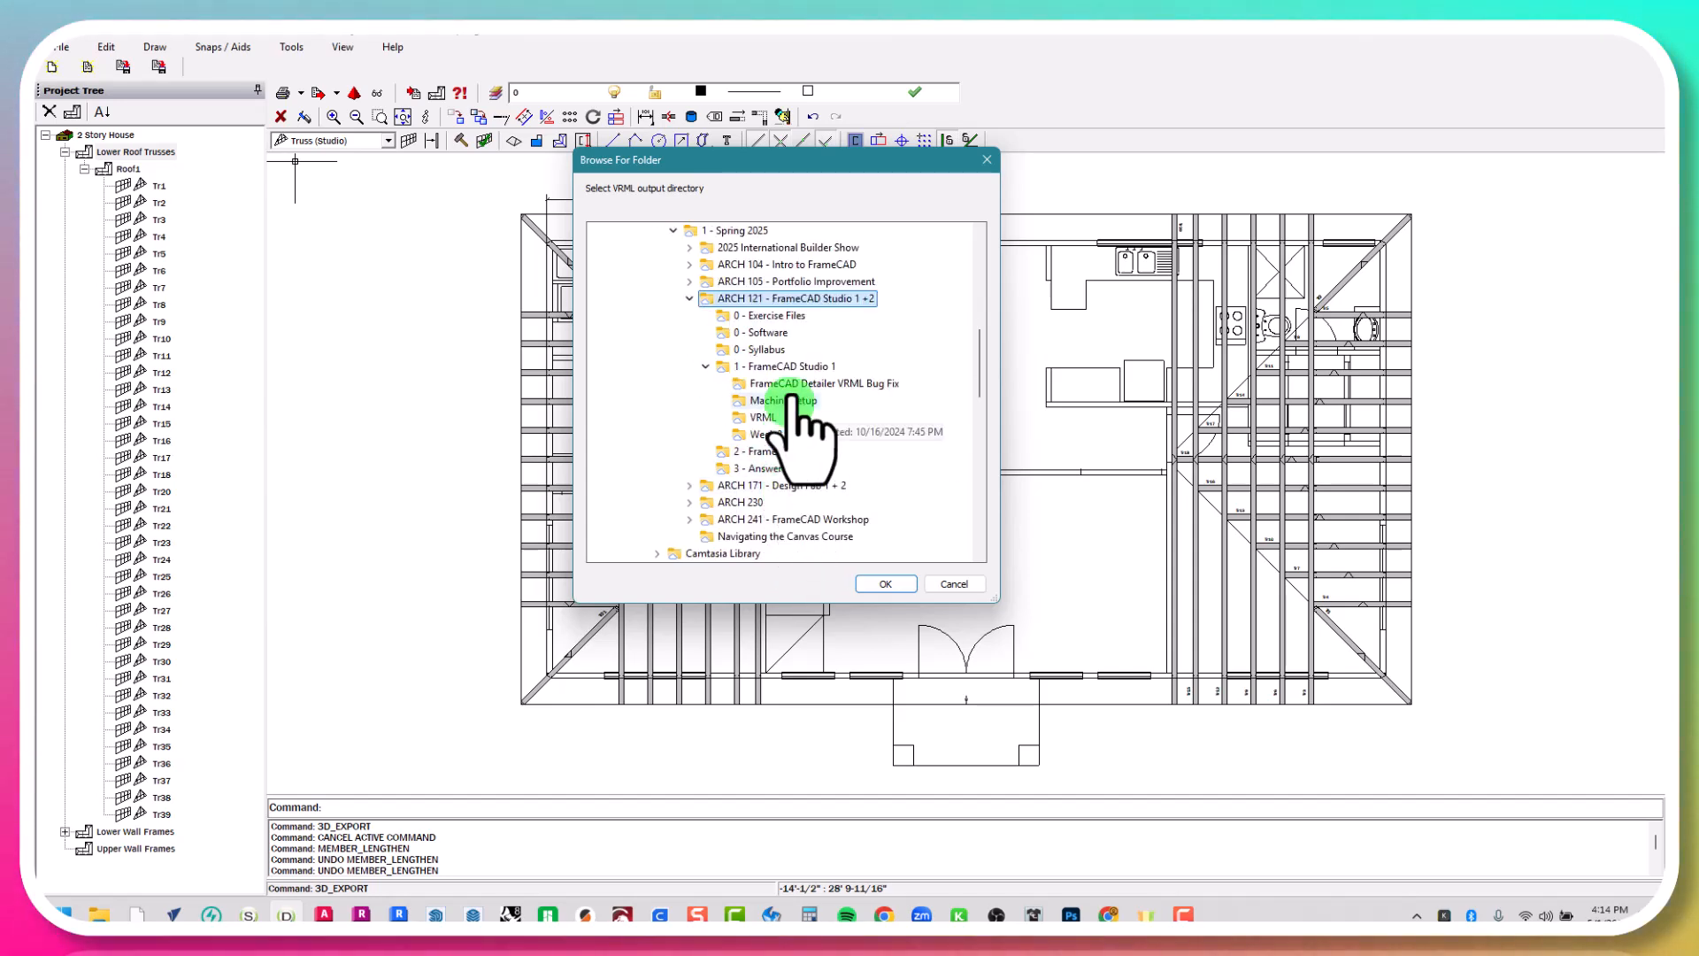
pyautogui.click(807, 366)
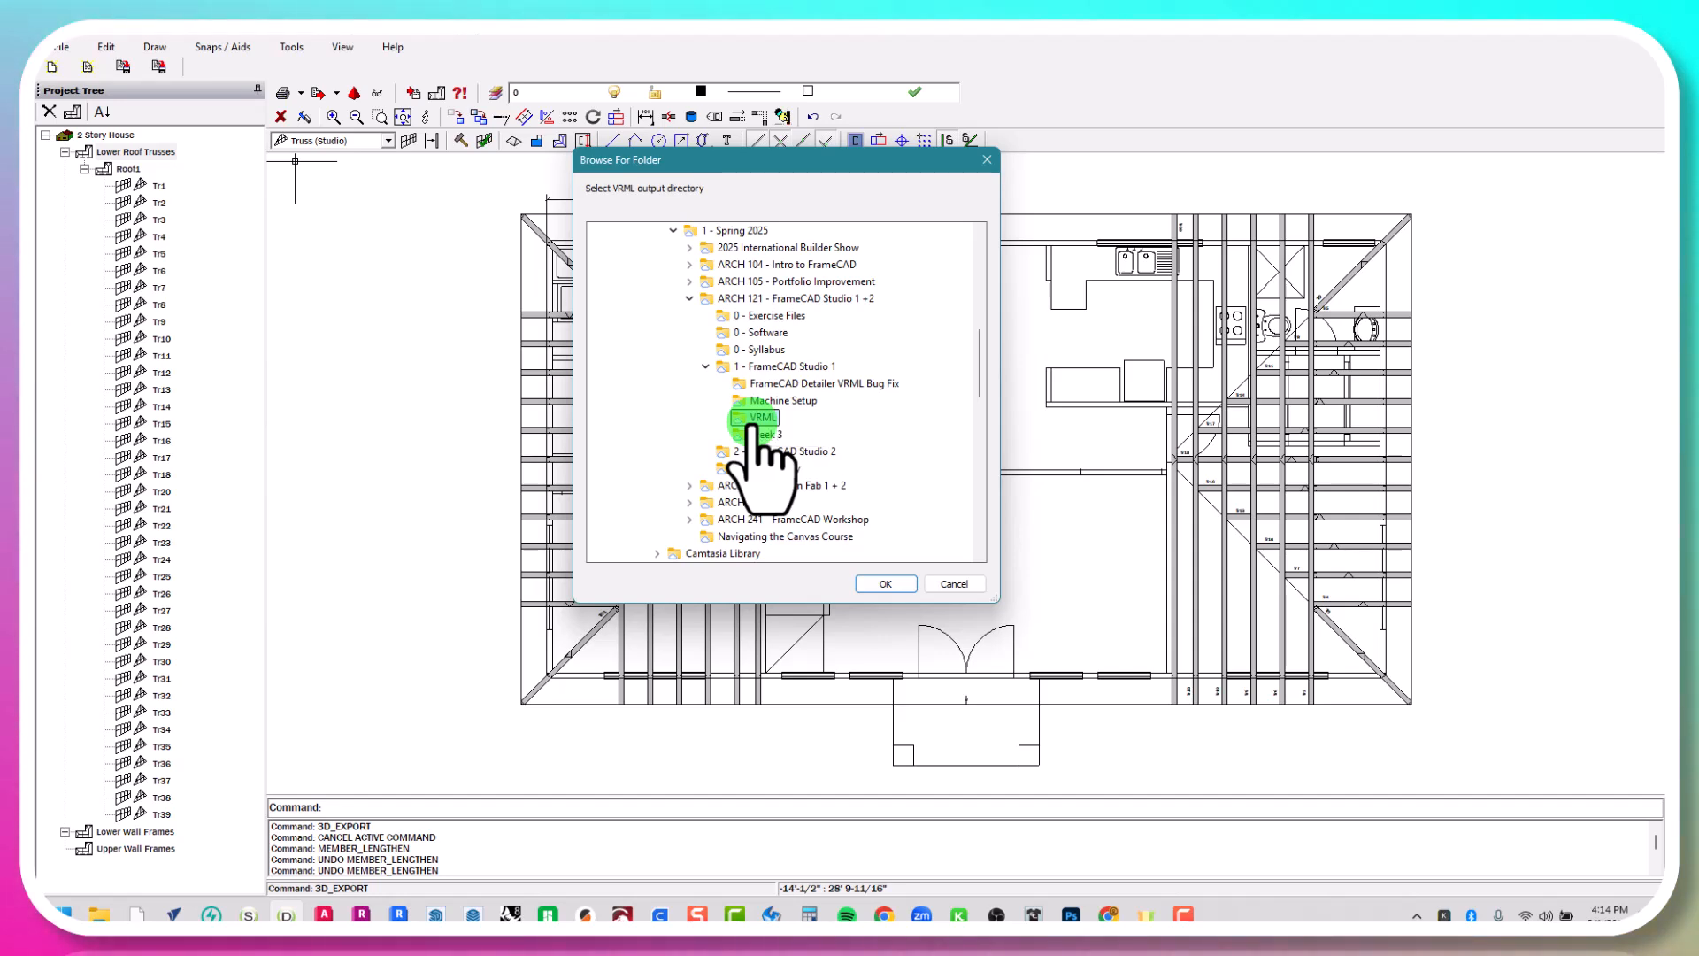
pyautogui.click(885, 581)
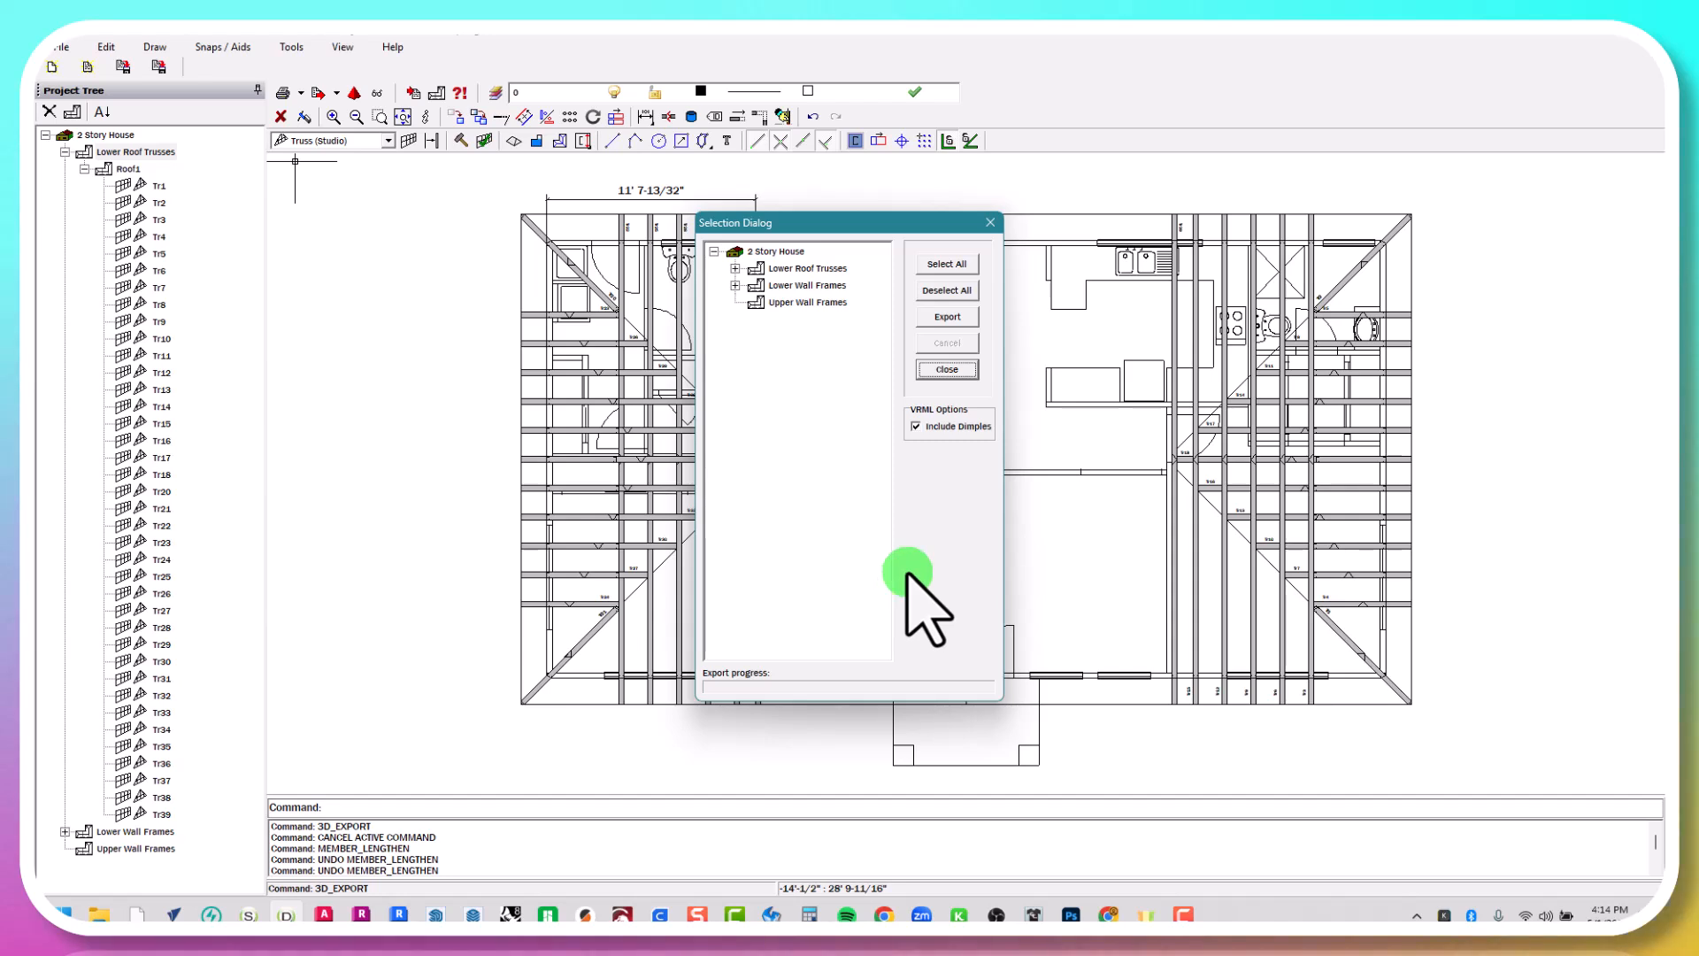
# Select every roof truss and wall frame of the 2 Story House project and export them with dimples included
pyautogui.click(967, 264)
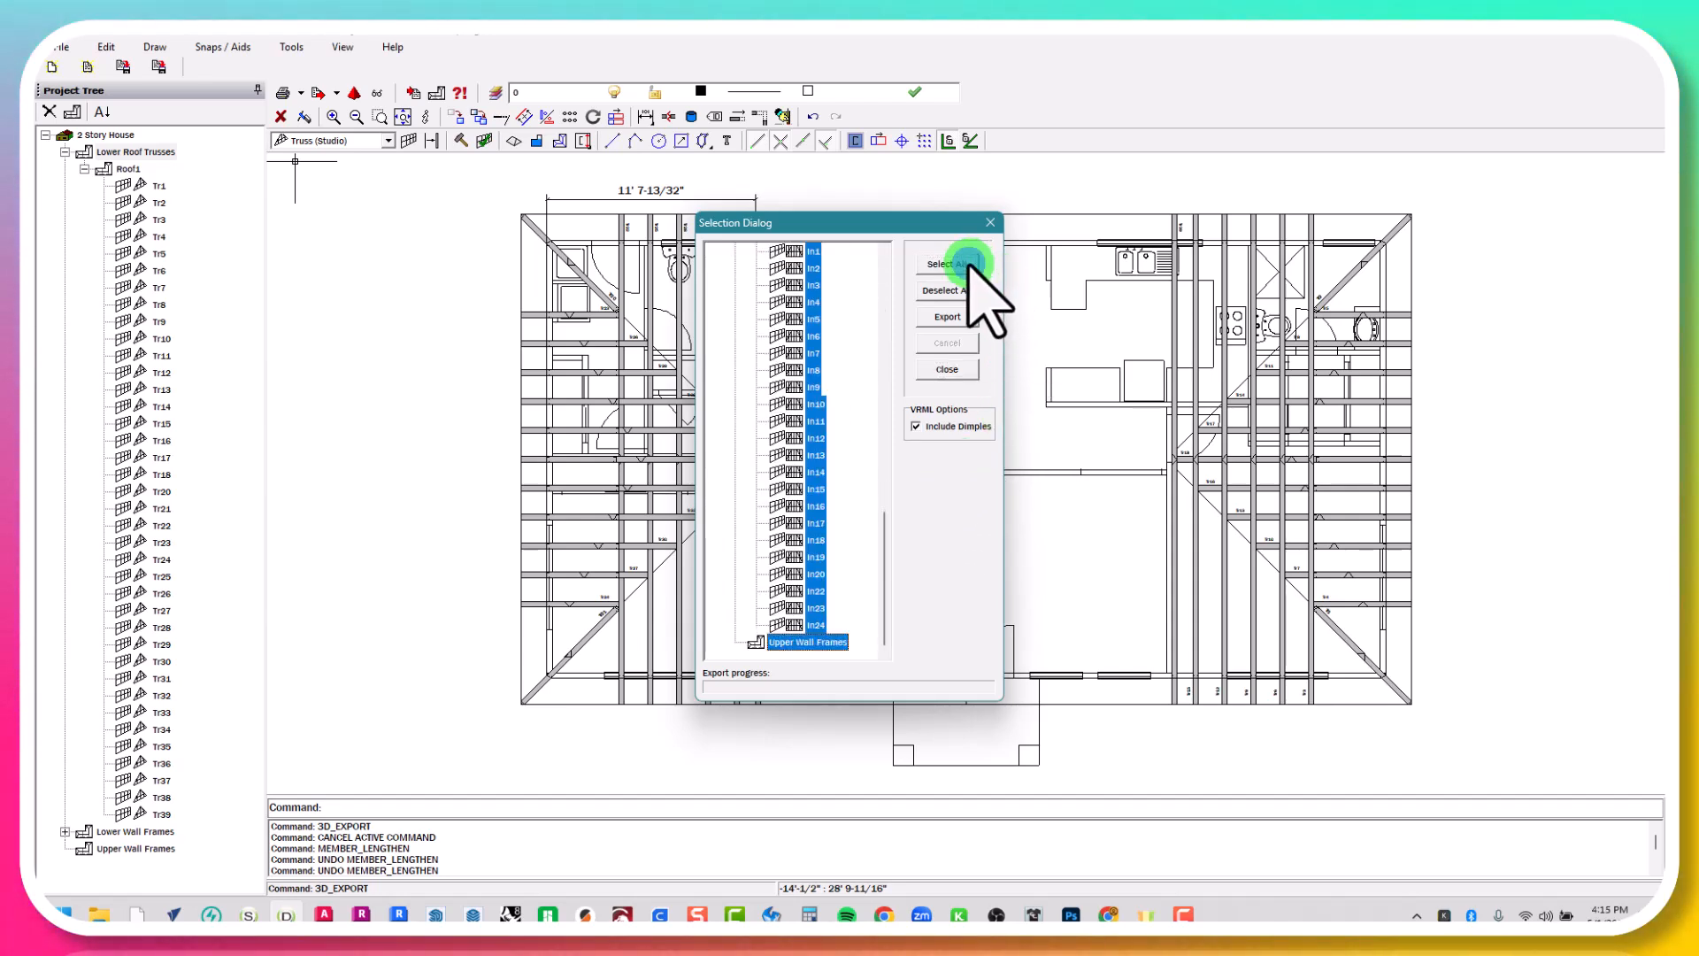
pyautogui.click(937, 319)
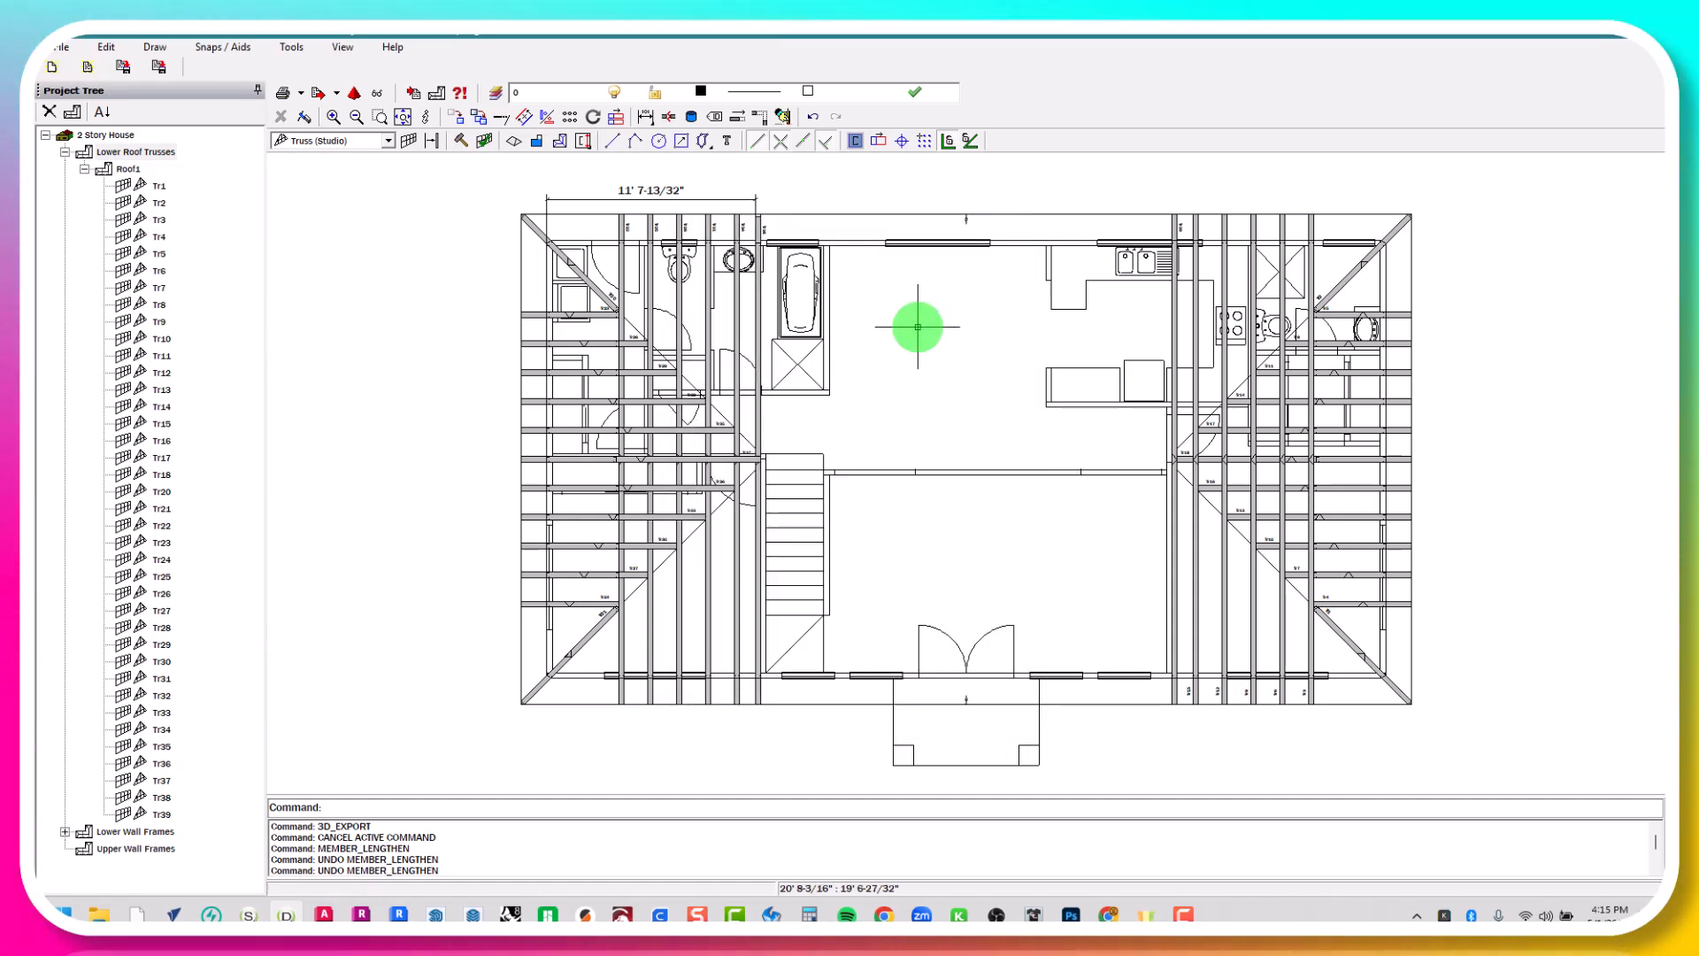
# Open the exported 2 Story House VRML file in the 3D viewer
pyautogui.click(62, 47)
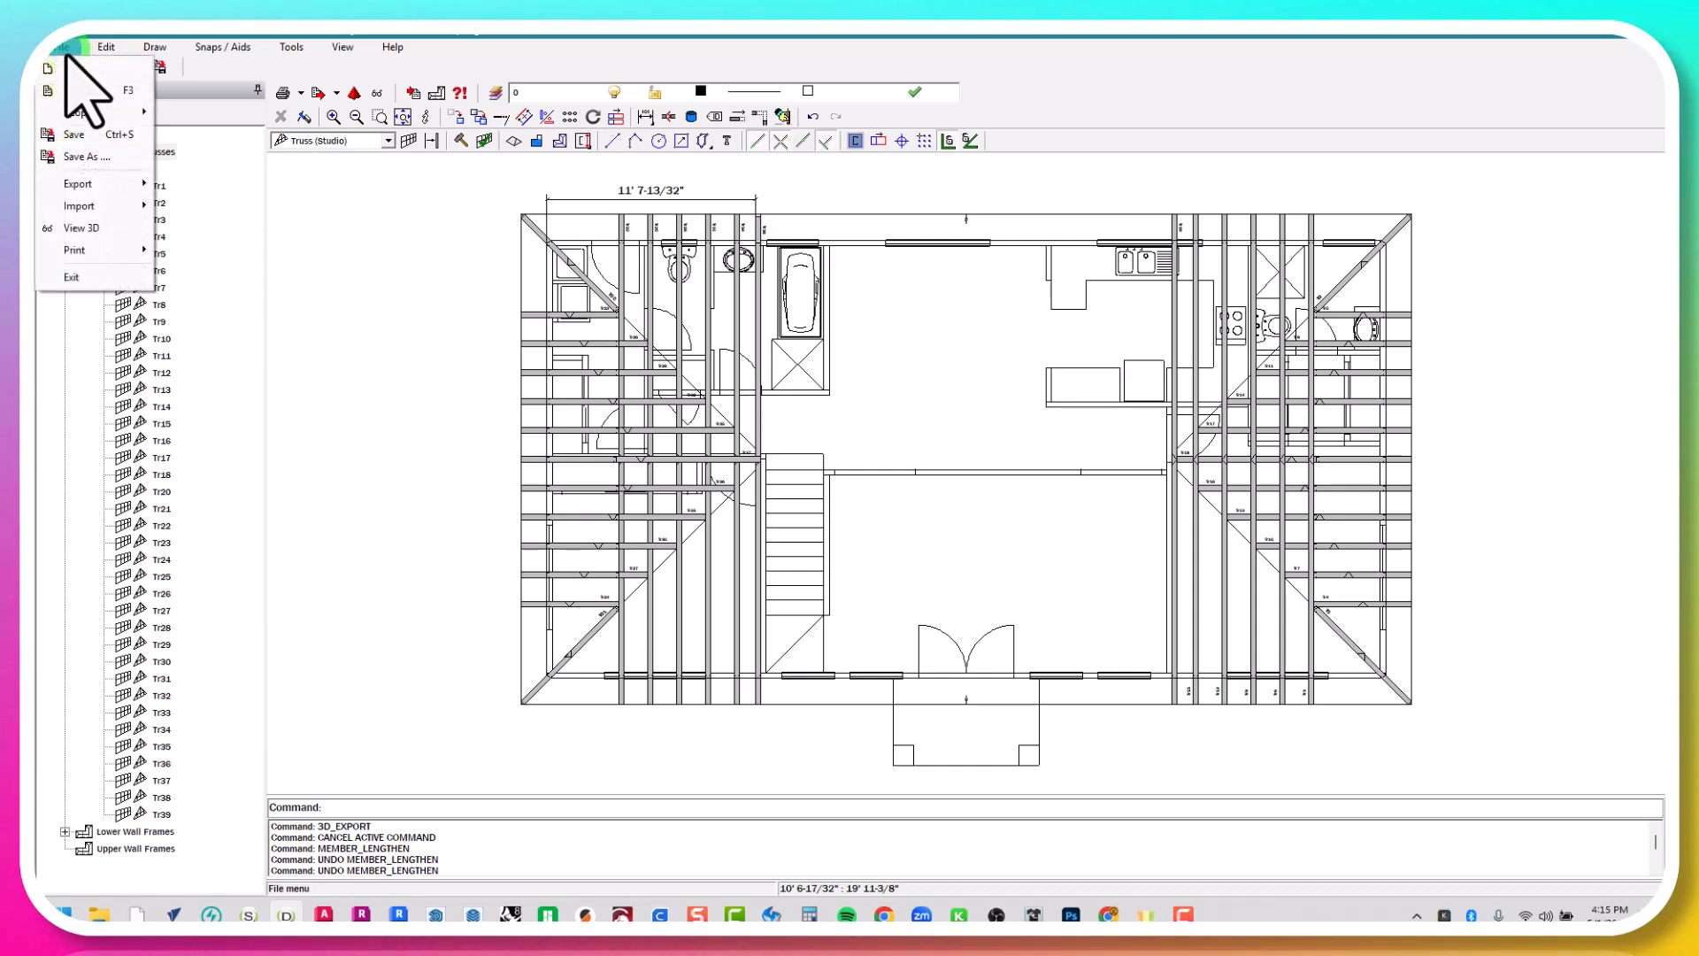
pyautogui.click(92, 230)
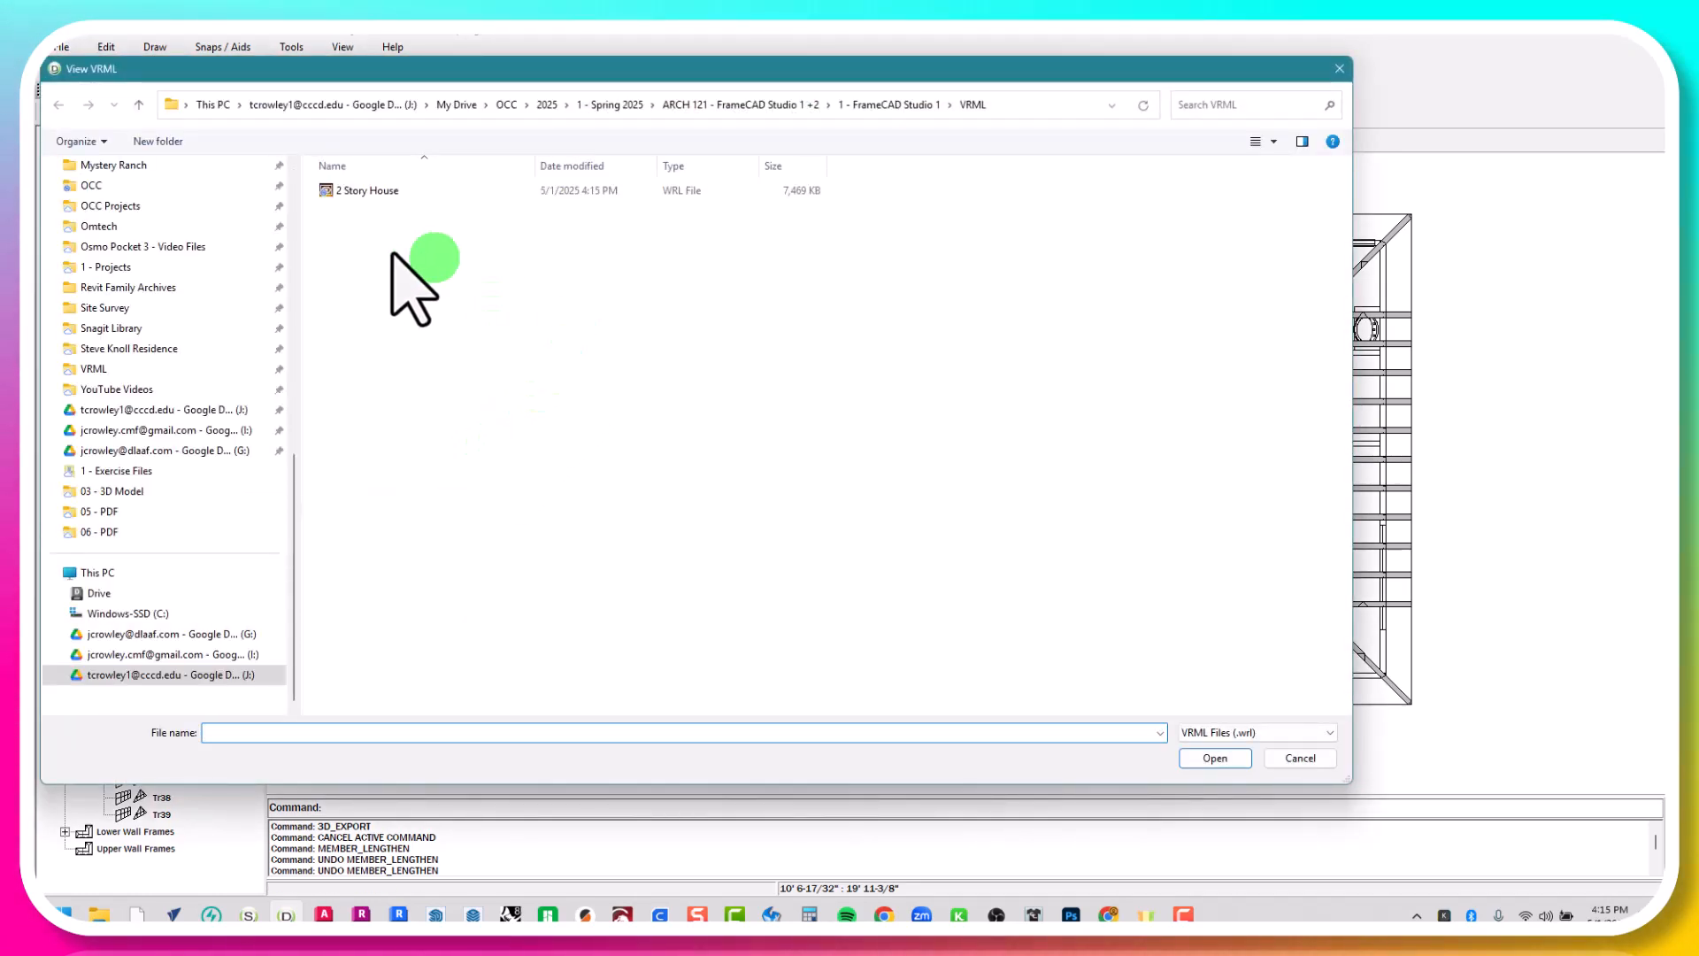
pyautogui.doubleClick(465, 193)
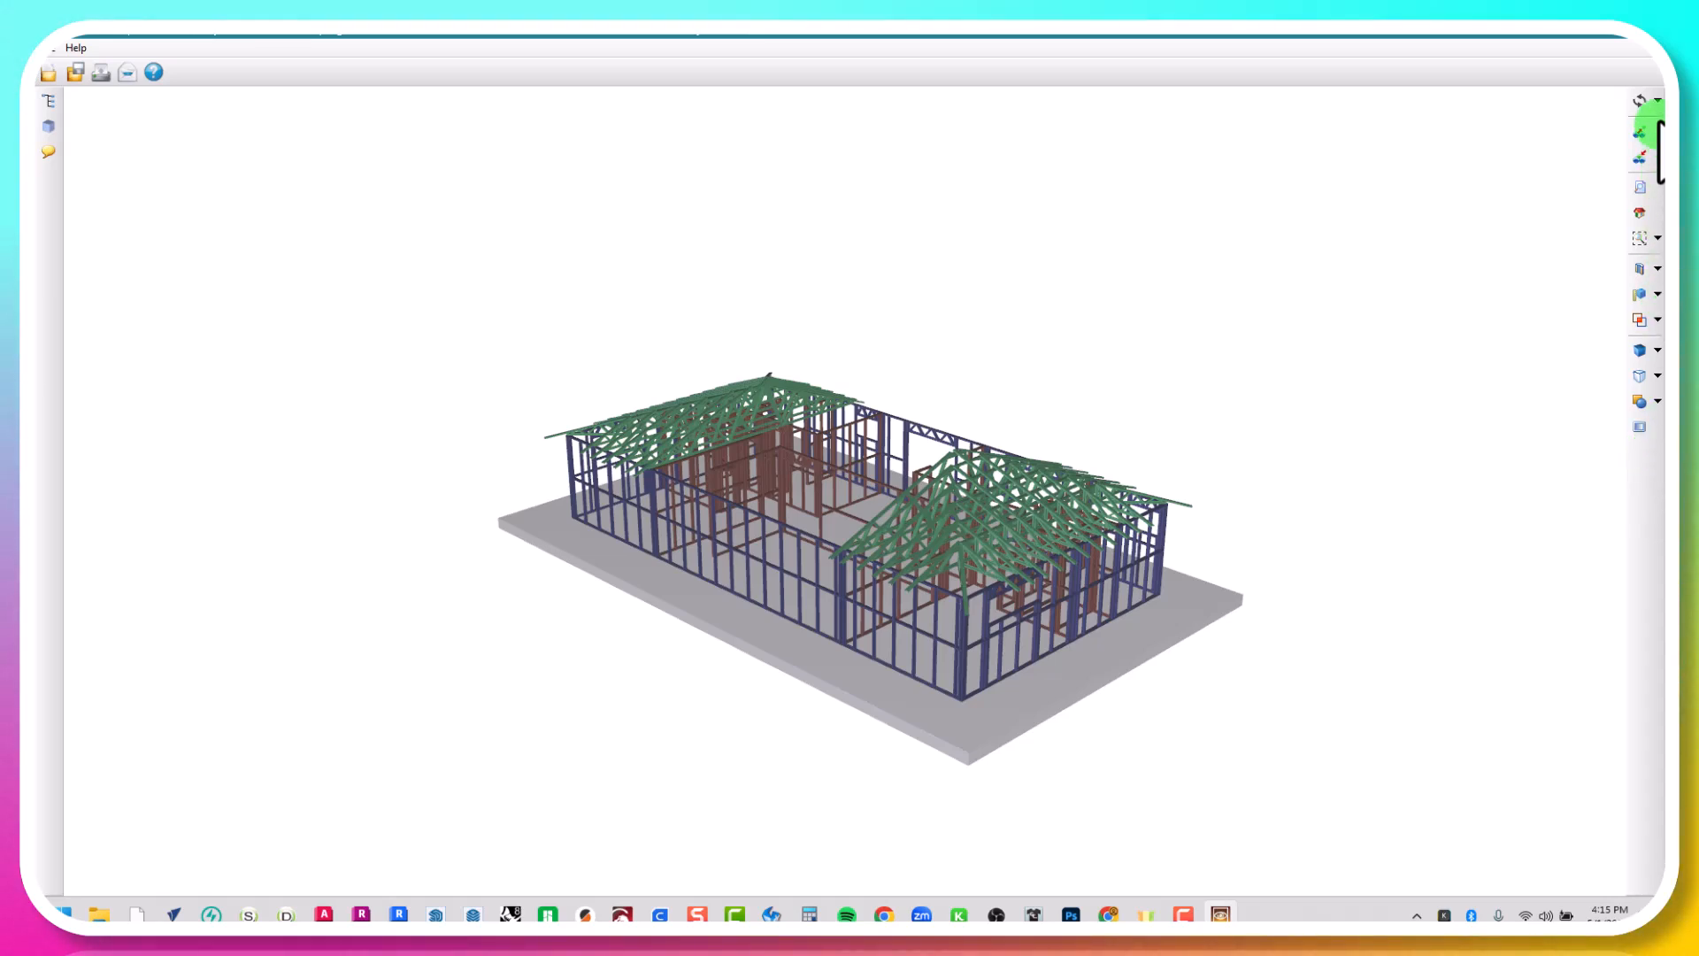
# Examine both groups of lower roof trusses on the wall frames from several sides in 3D, and close the viewer
pyautogui.click(1643, 97)
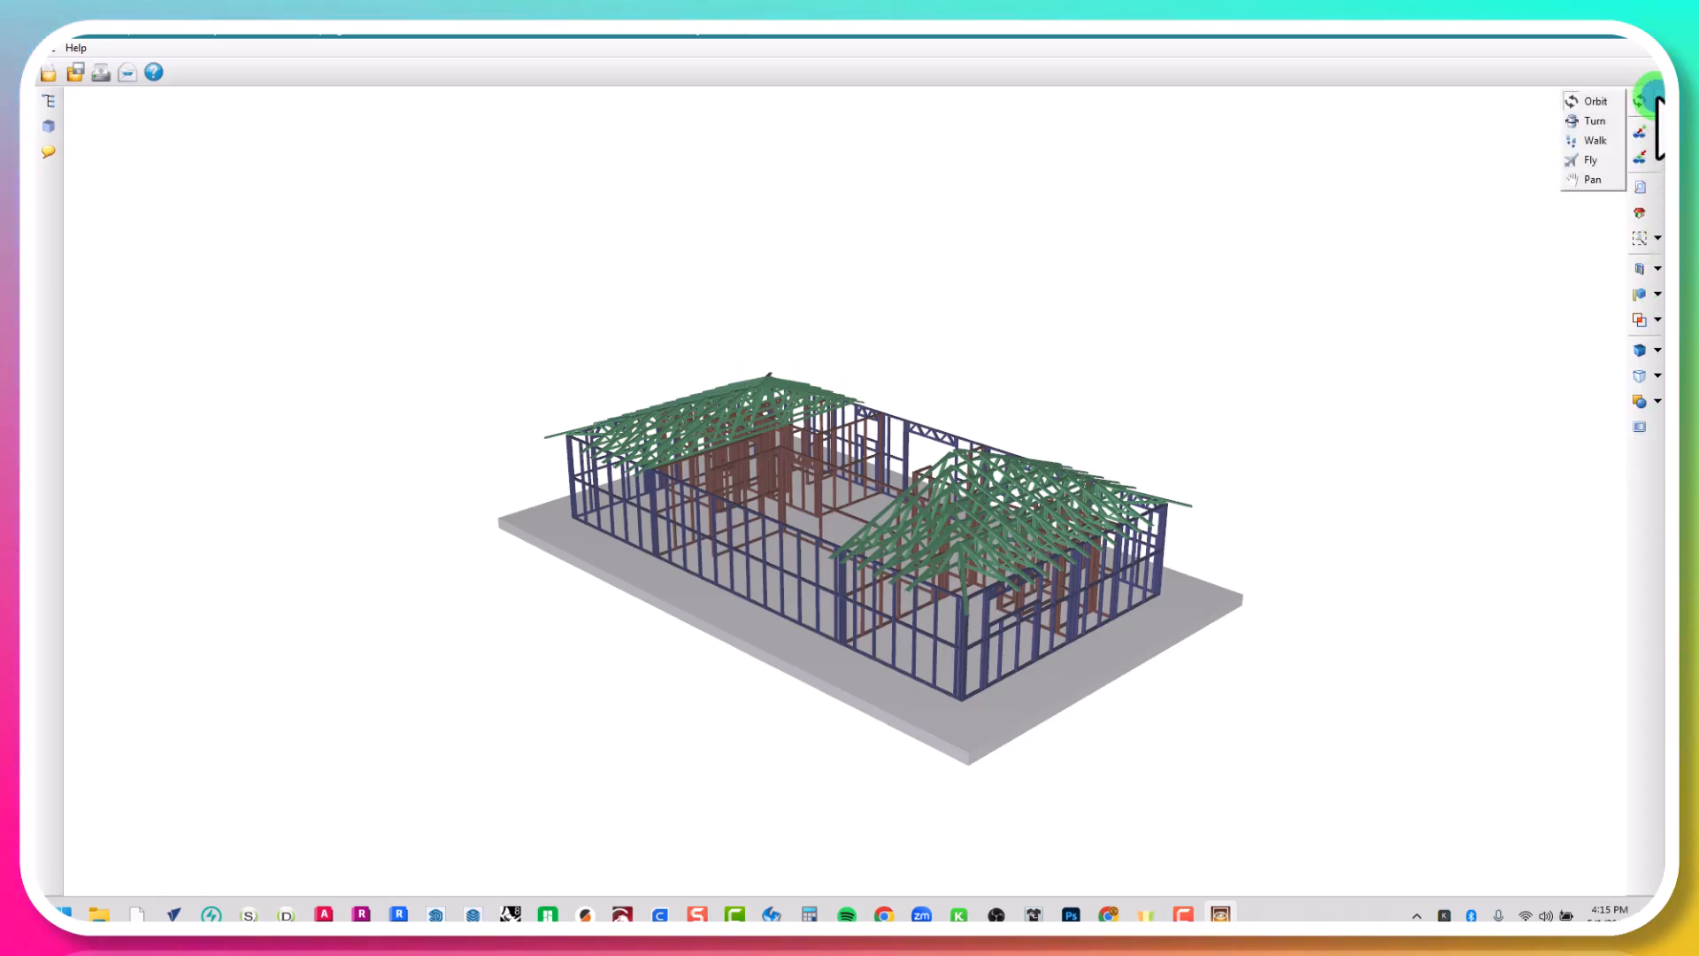
pyautogui.click(1597, 122)
pyautogui.moveTo(1504, 354); pyautogui.dragTo(1009, 512)
pyautogui.moveTo(1153, 508); pyautogui.dragTo(584, 588)
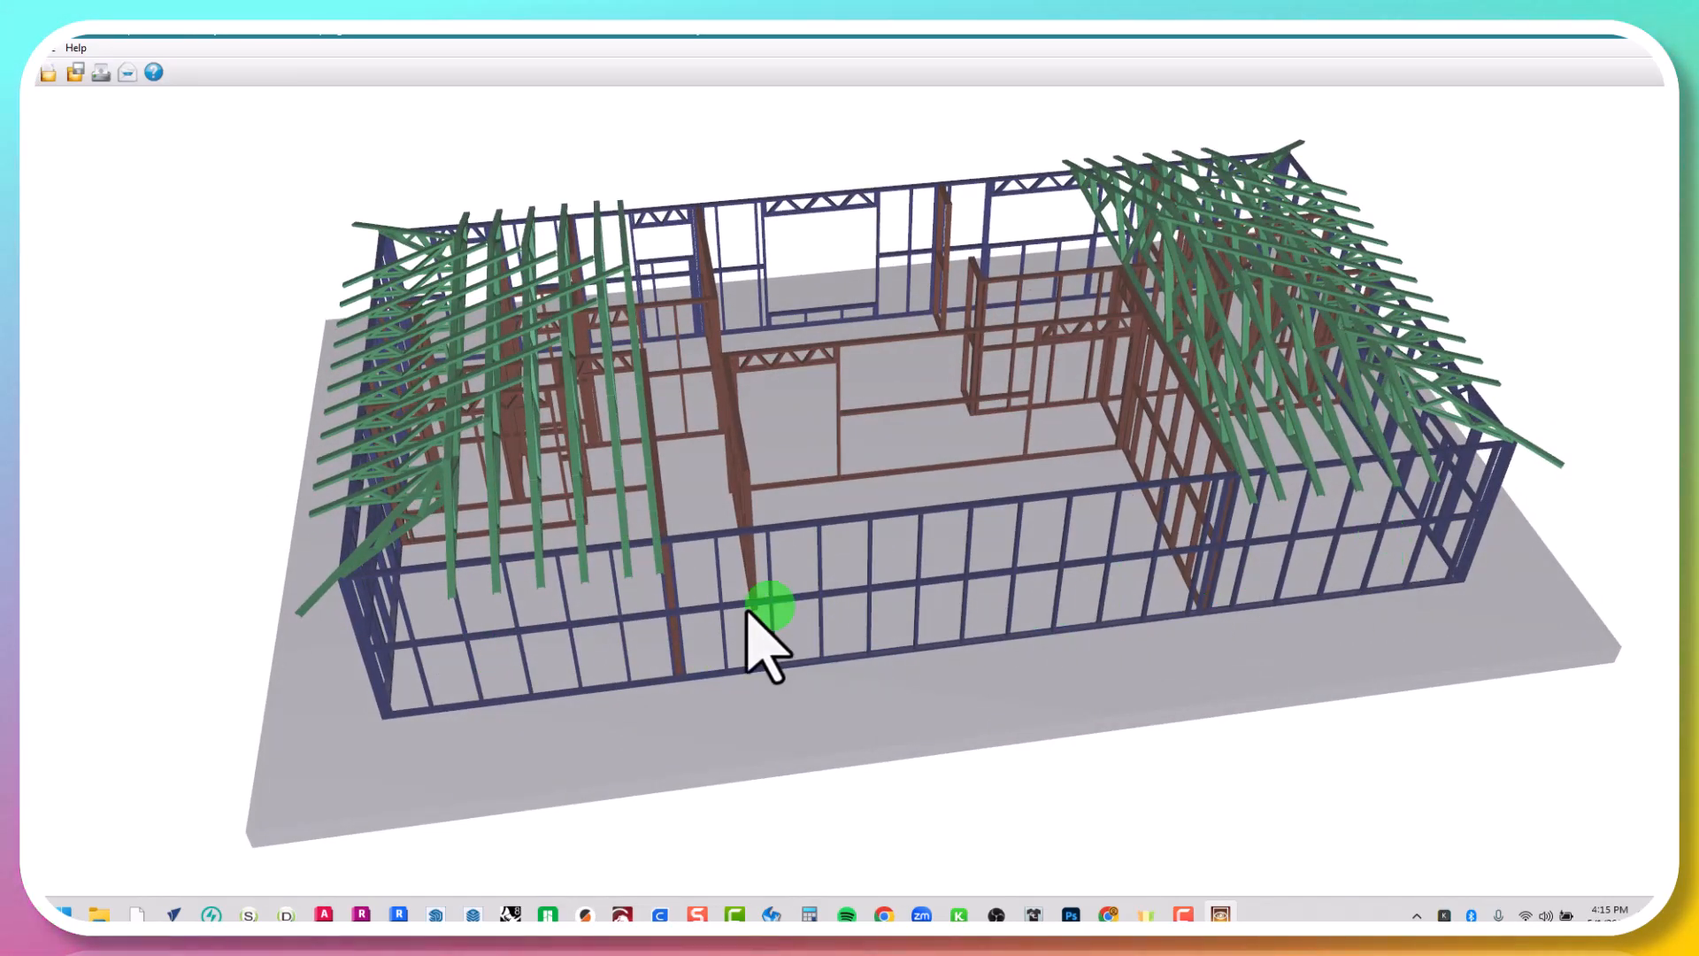
pyautogui.moveTo(521, 659); pyautogui.dragTo(600, 607)
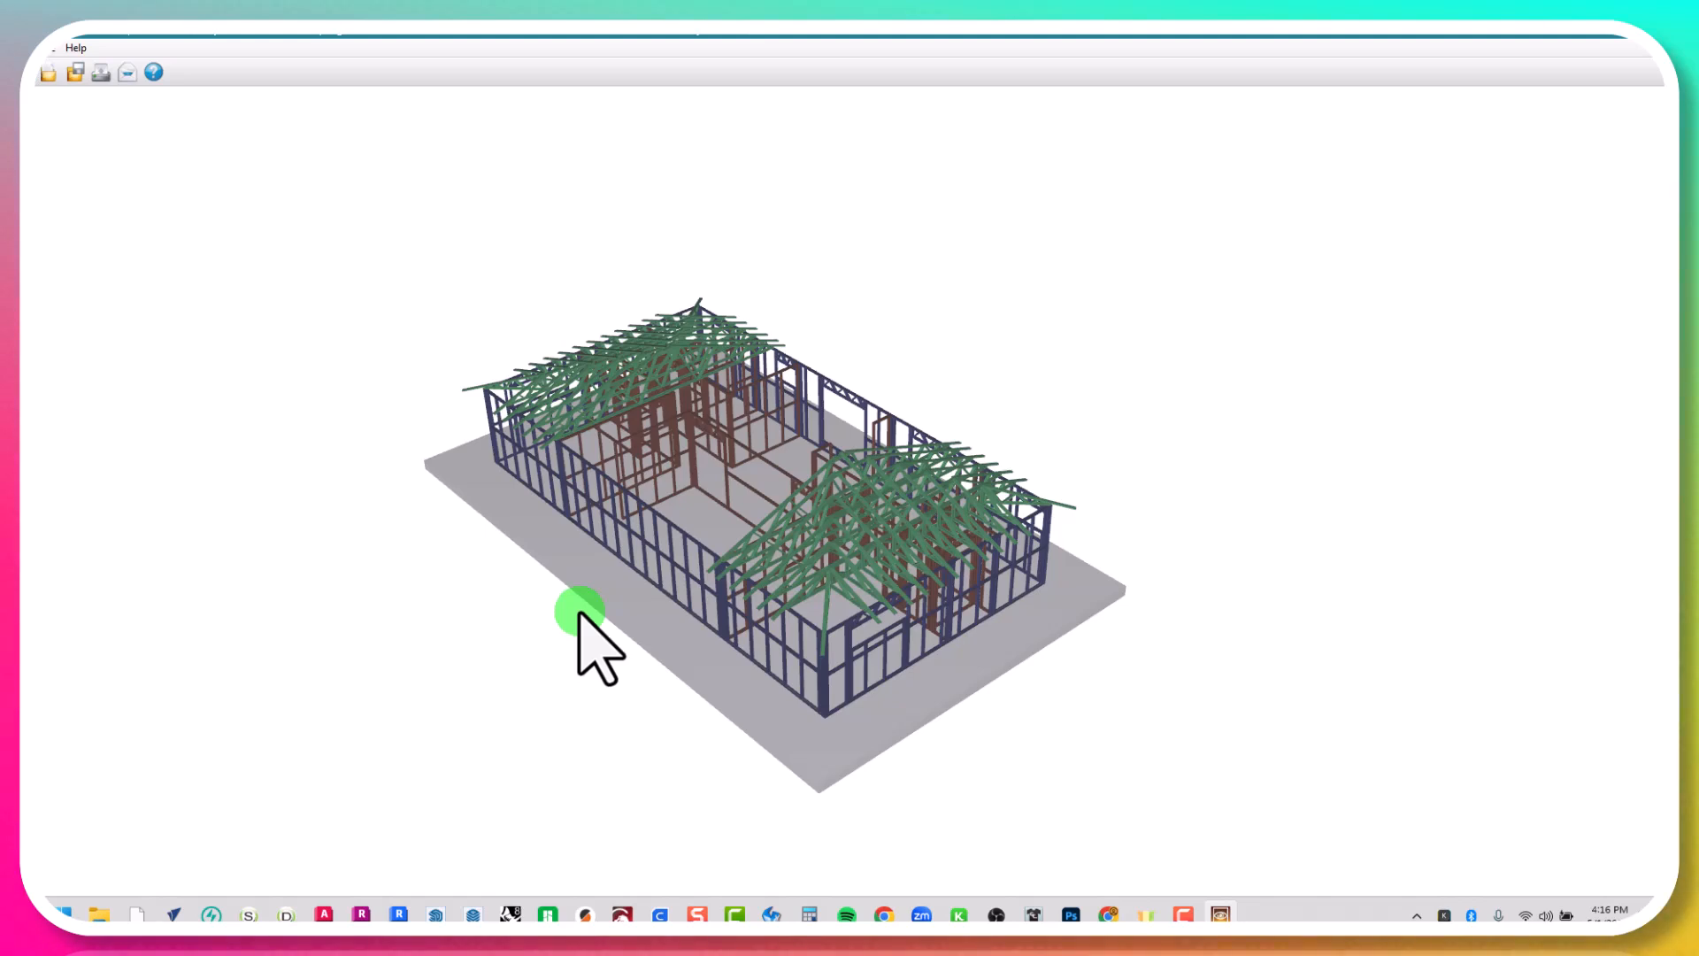
pyautogui.scroll(2, 580, 613)
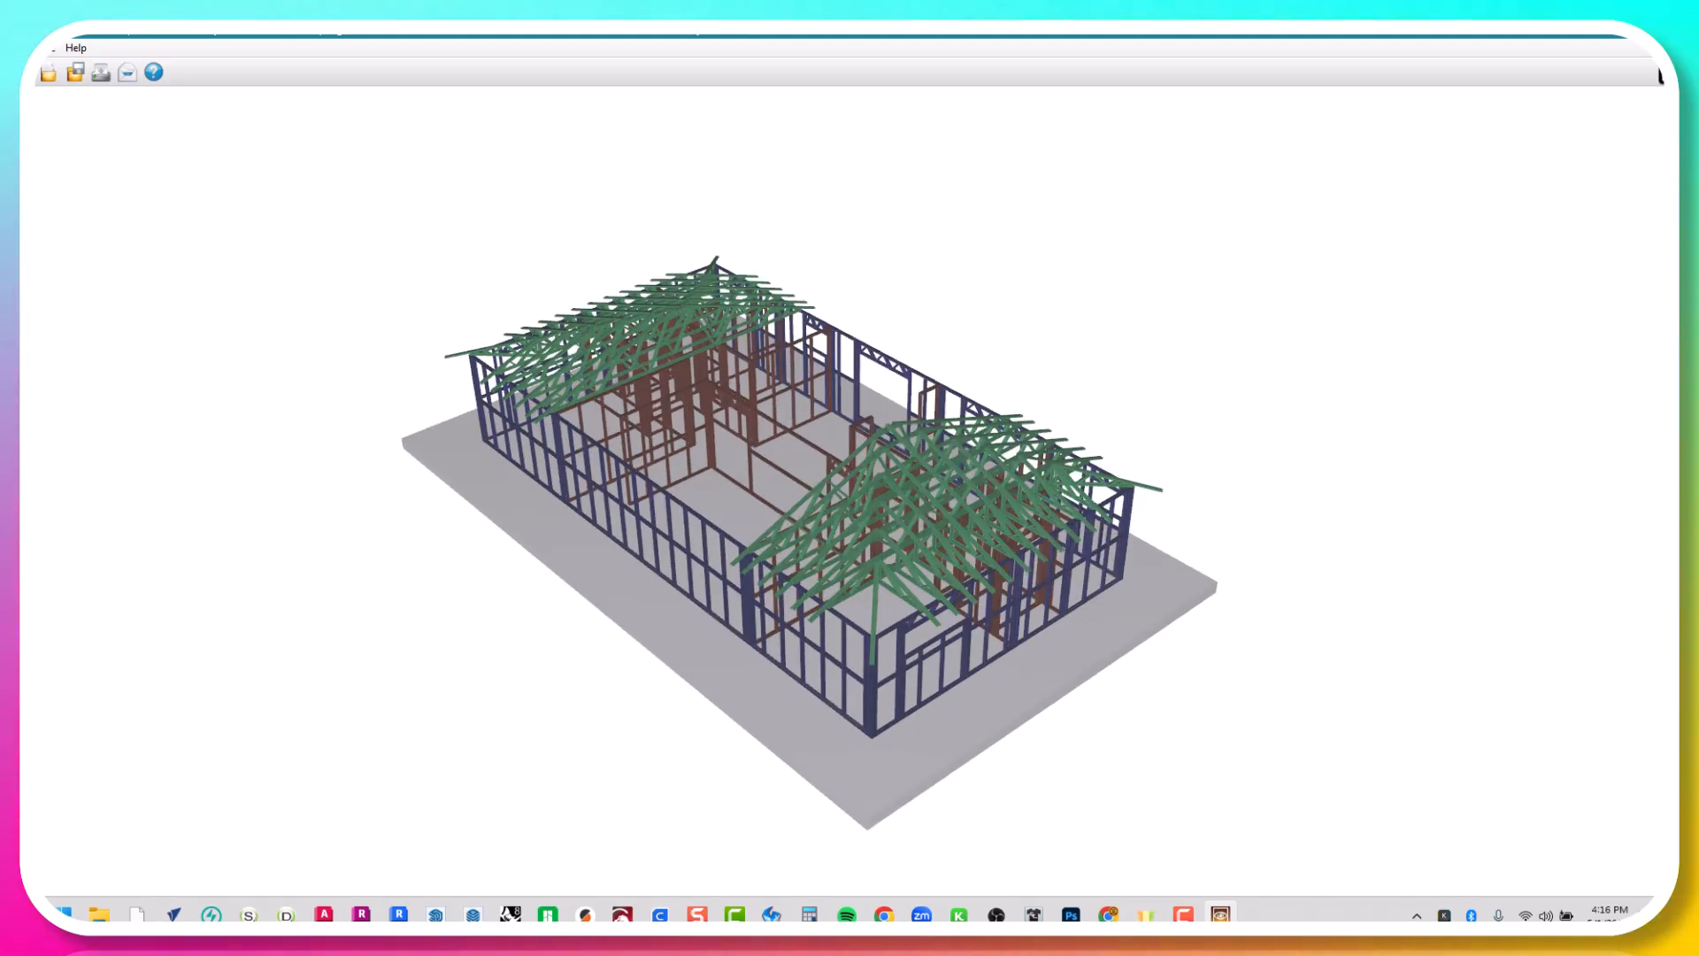
pyautogui.click(1659, 18)
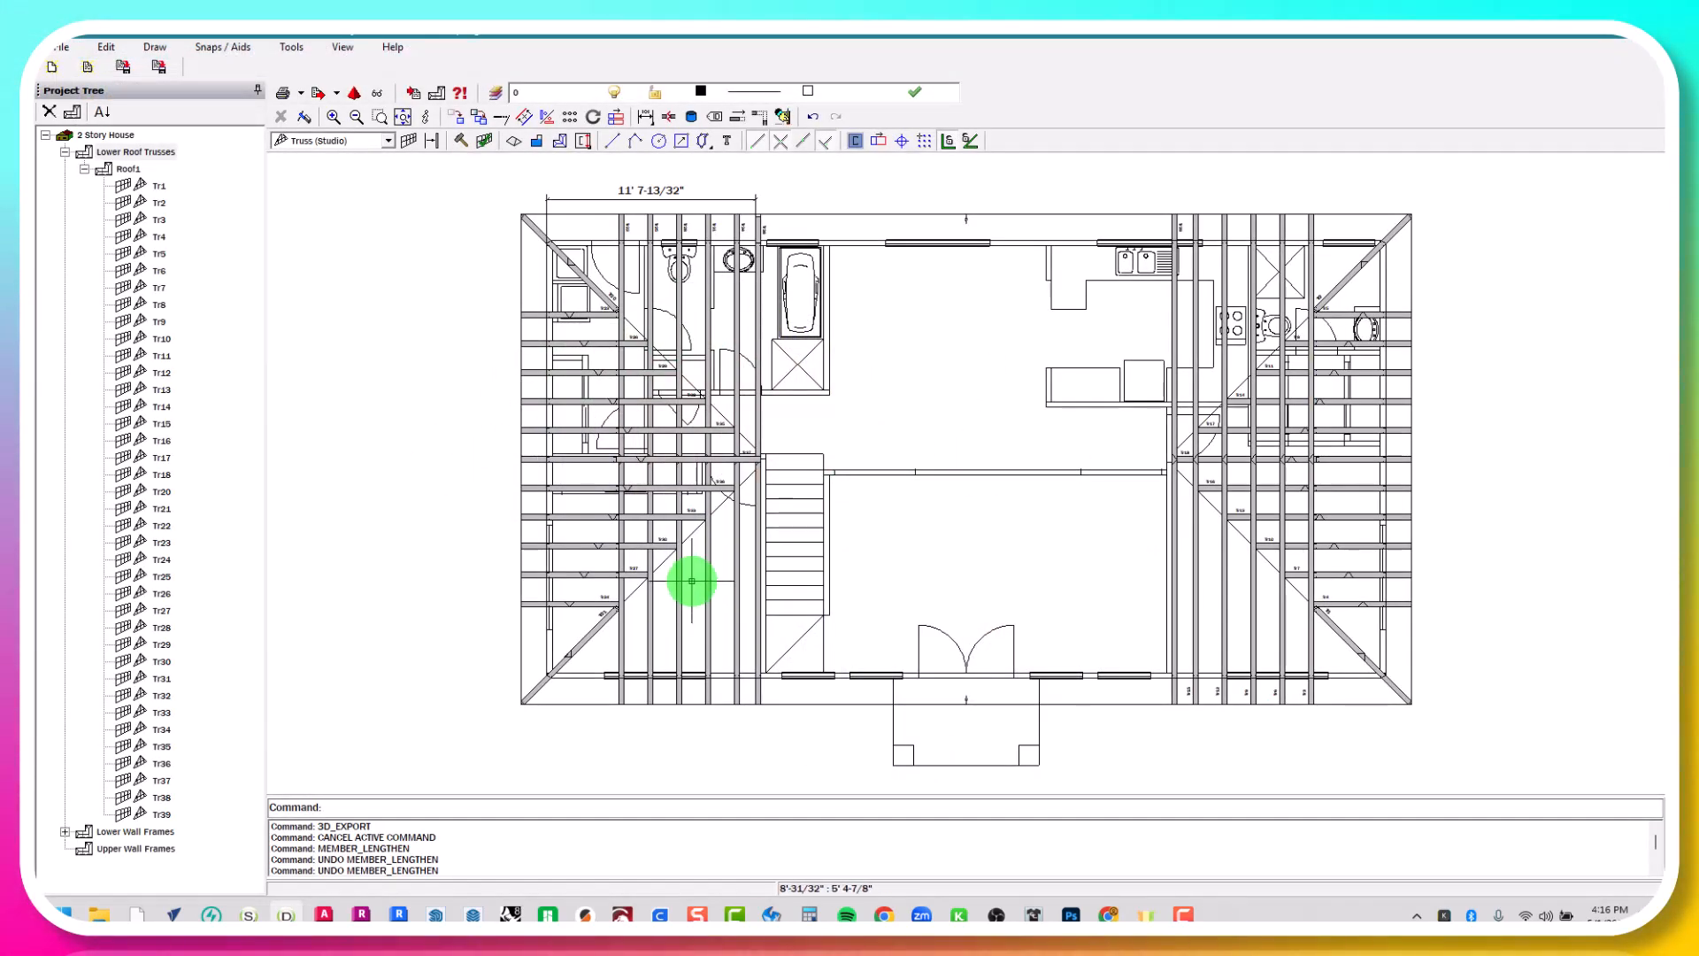